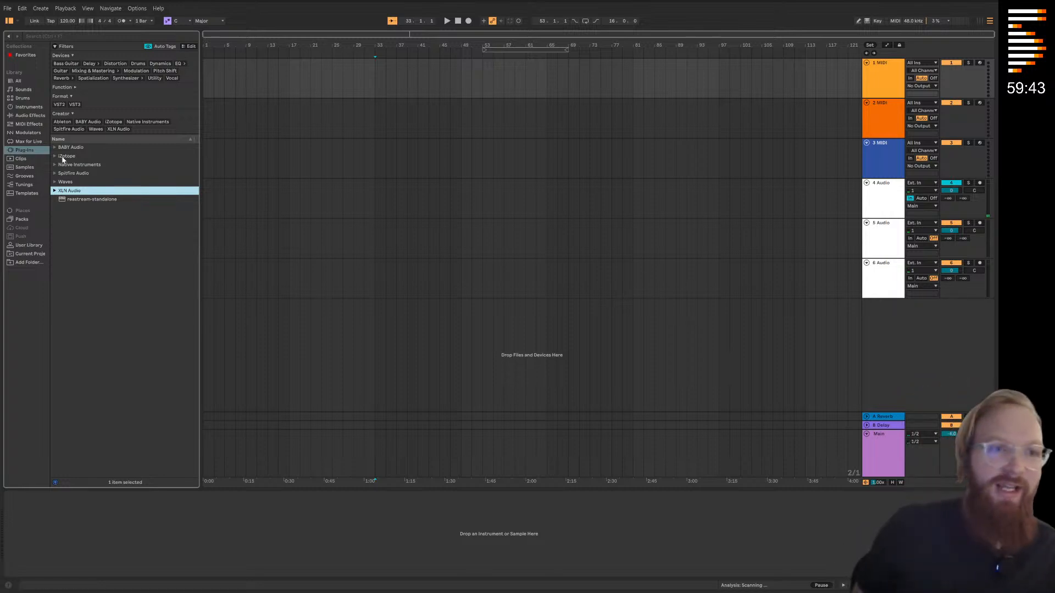
Load the Spitfire Audio LABS plug-in onto the first MIDI track
click(55, 175)
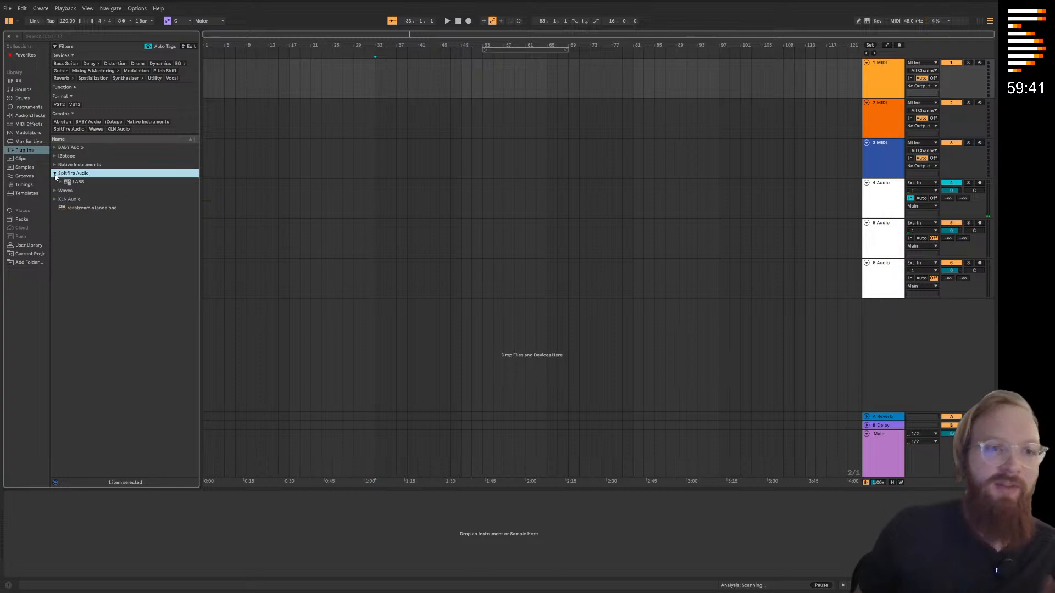
click(67, 183)
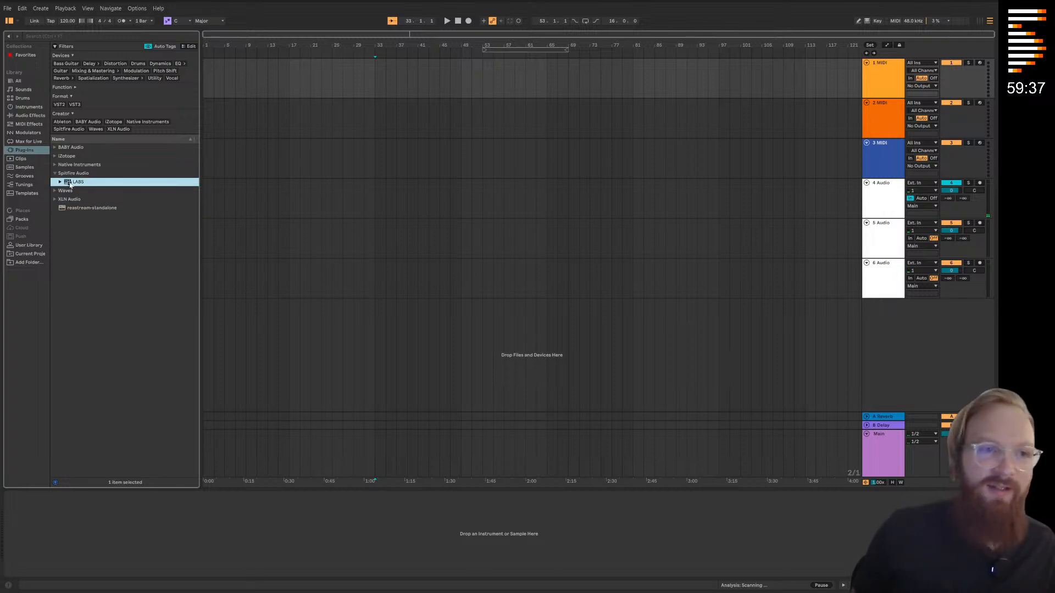
drag(68, 185, 576, 185)
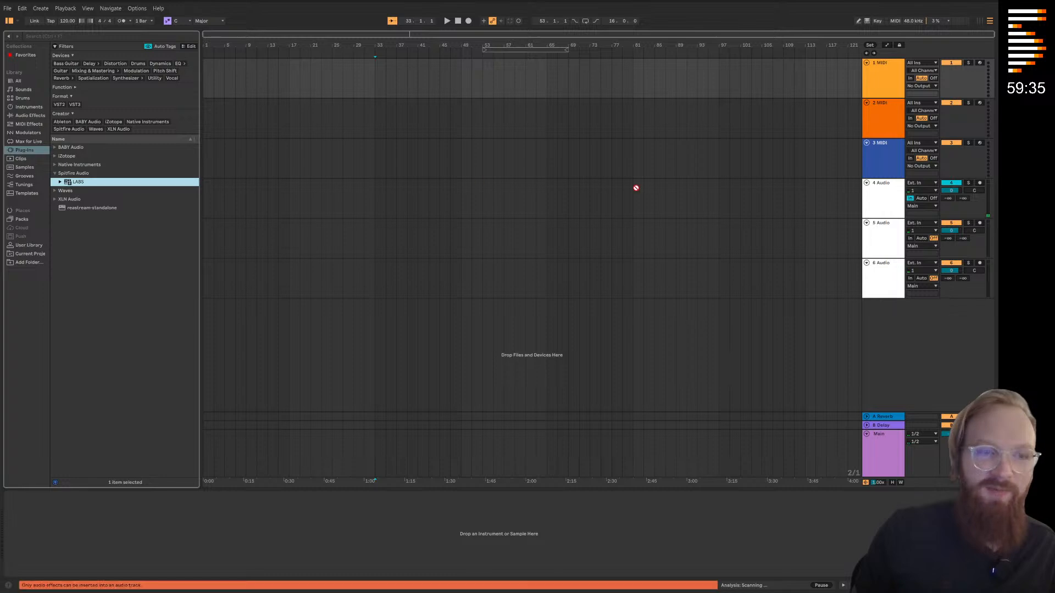
drag(841, 180, 870, 153)
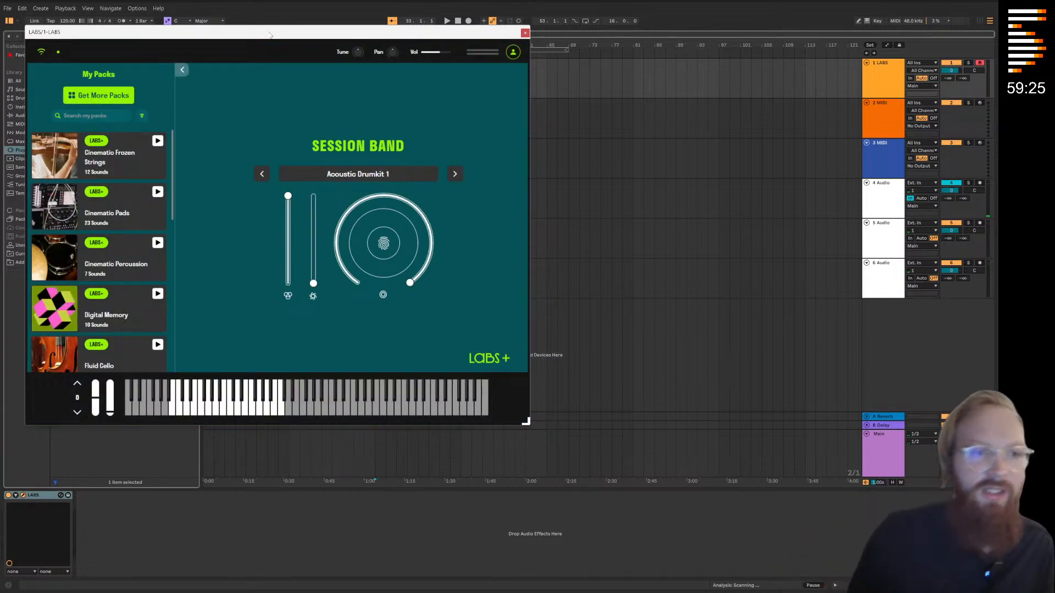
drag(270, 34, 312, 36)
Look through the installed LABS packs, then filter the full pack catalogue to brass instruments
scroll(146, 226, down, 5)
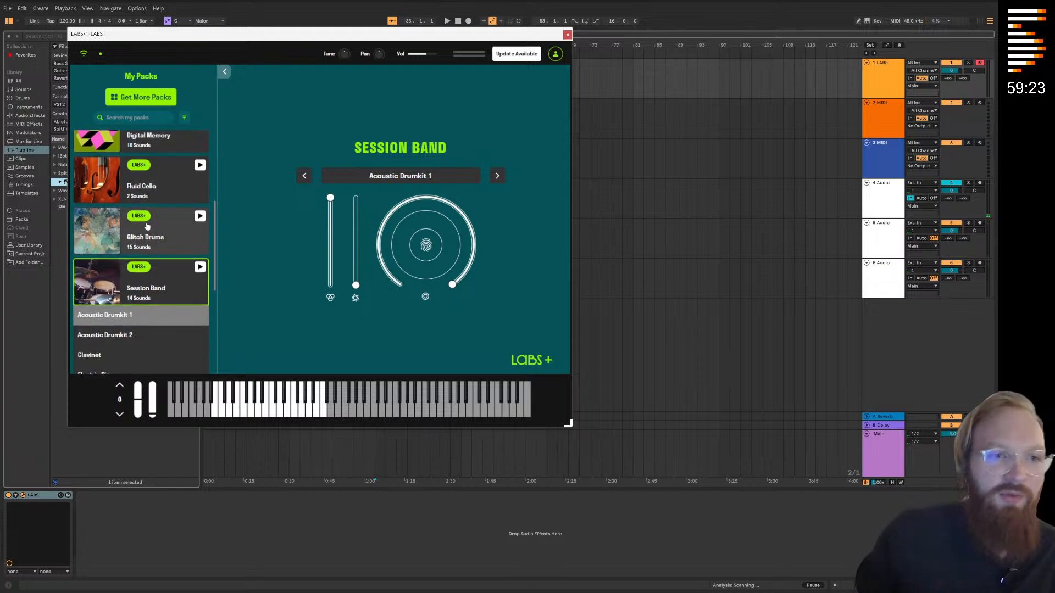
scroll(147, 226, down, 8)
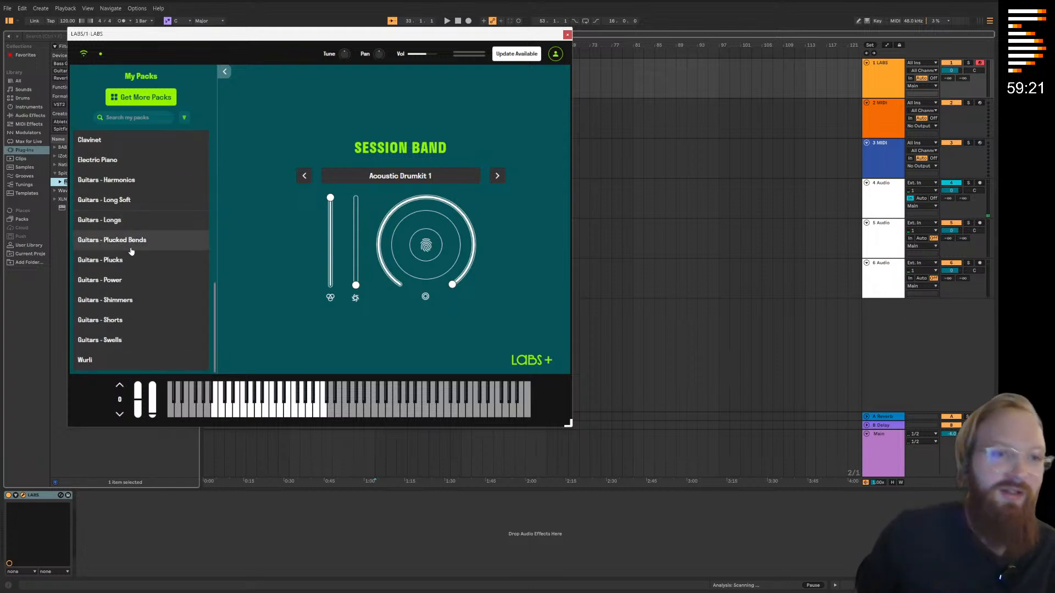
scroll(132, 247, up, 15)
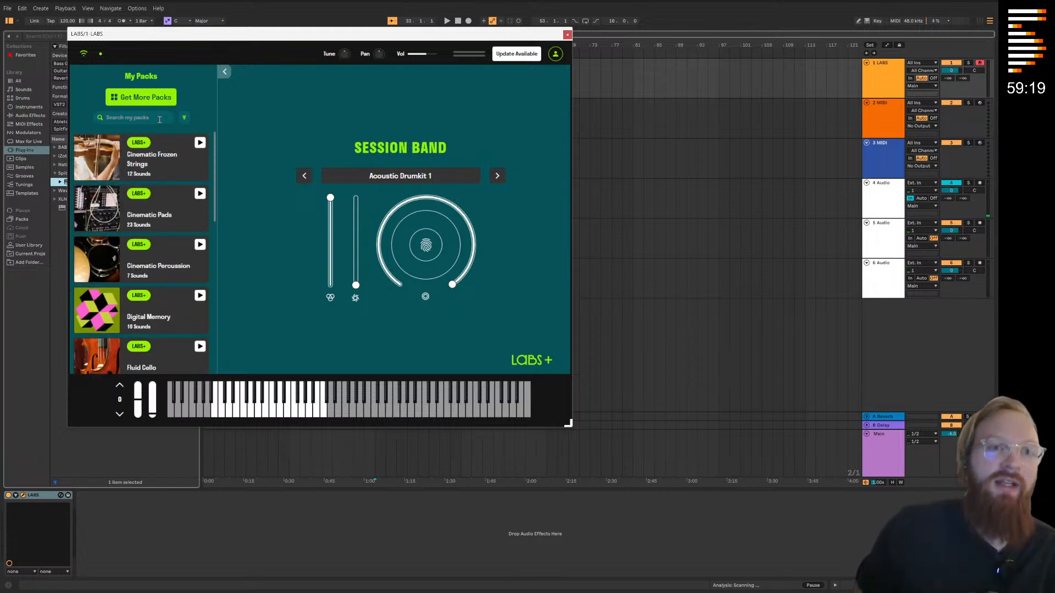
scroll(159, 223, down, 5)
scroll(159, 222, up, 5)
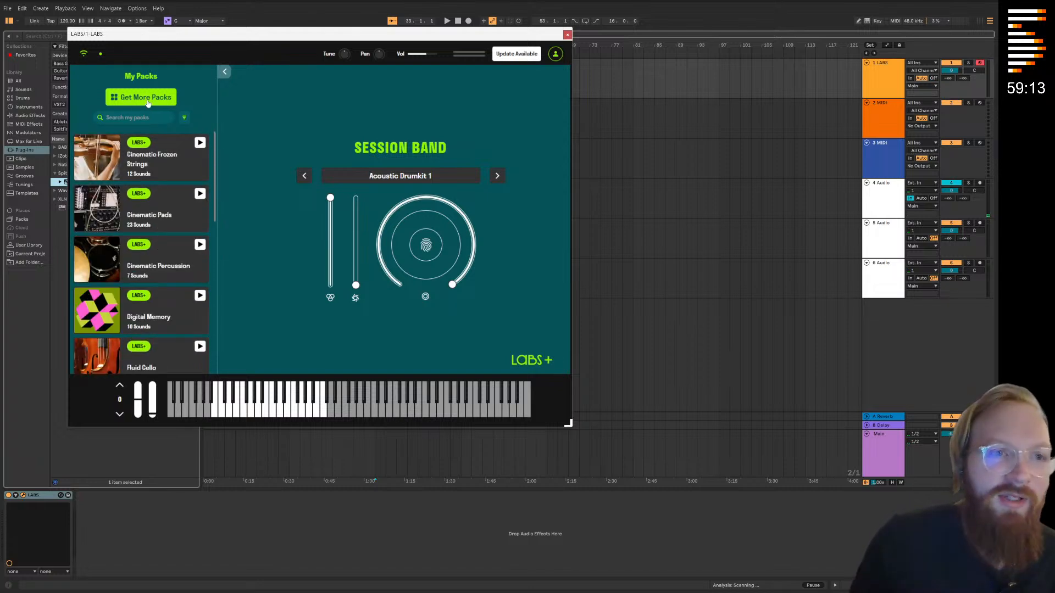
click(148, 104)
scroll(309, 201, down, 10)
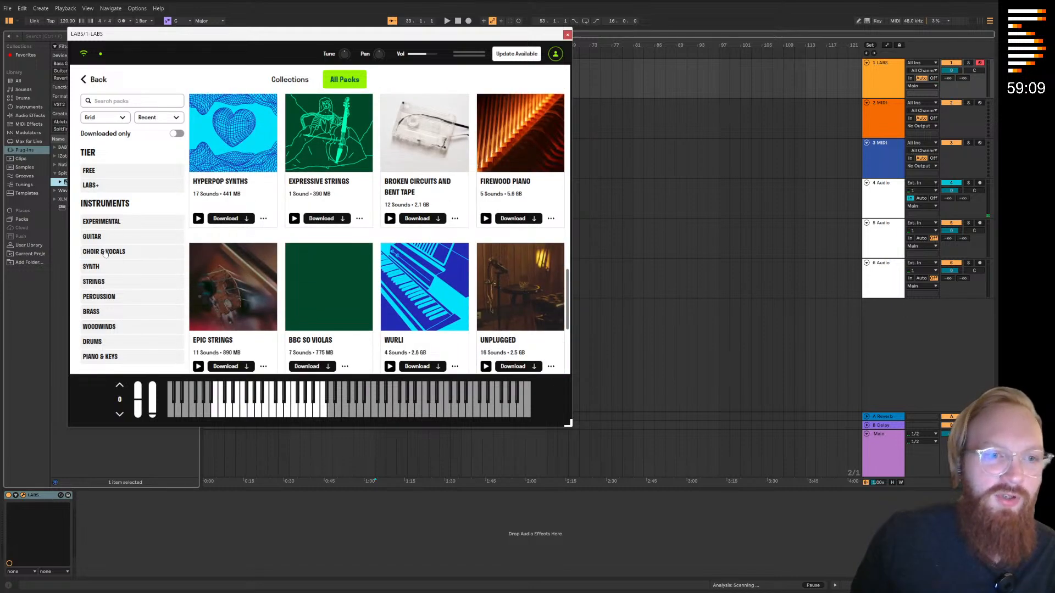
click(102, 313)
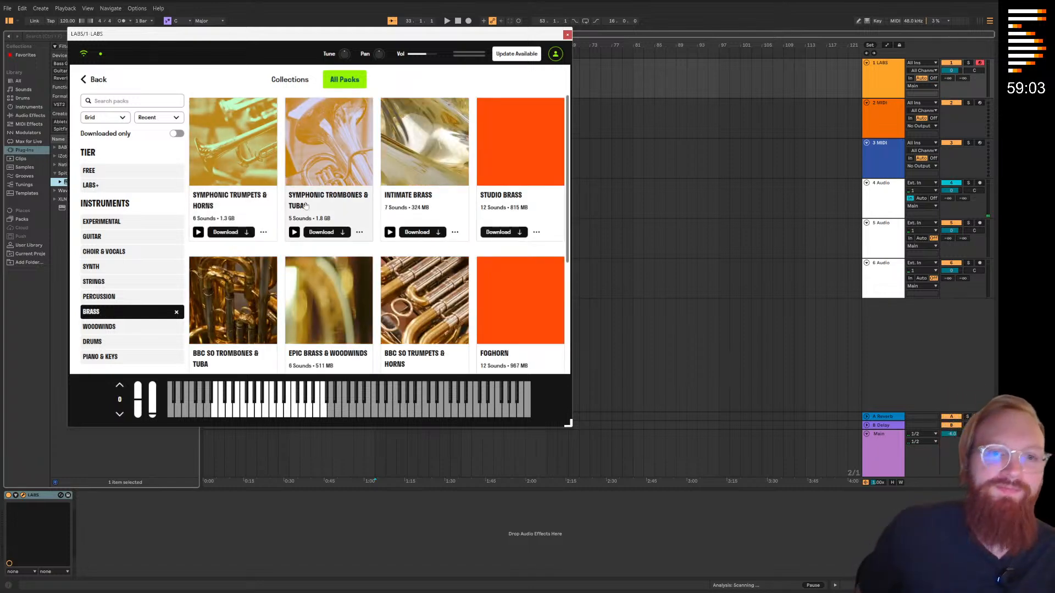
Download the Foghorn pack from the brass results and shift the LABS window aside
scroll(267, 157, down, 3)
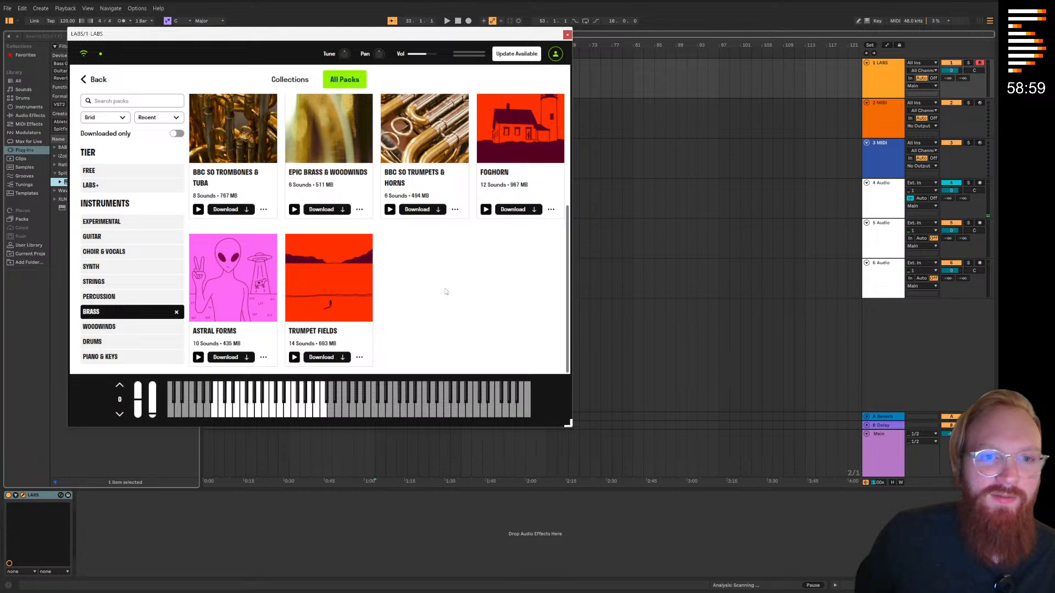
scroll(445, 292, up, 5)
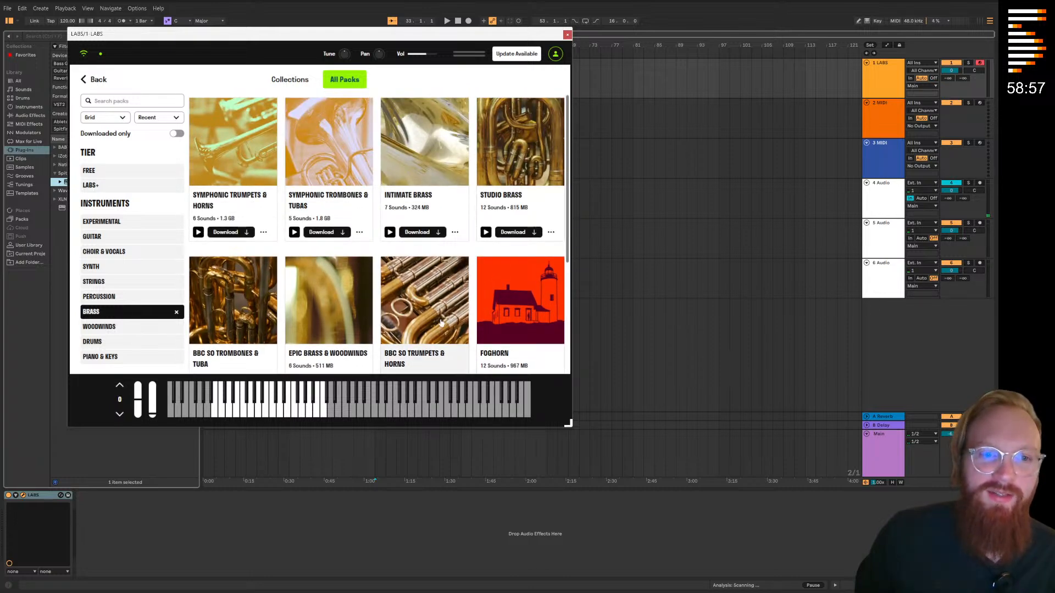
scroll(440, 323, down, 5)
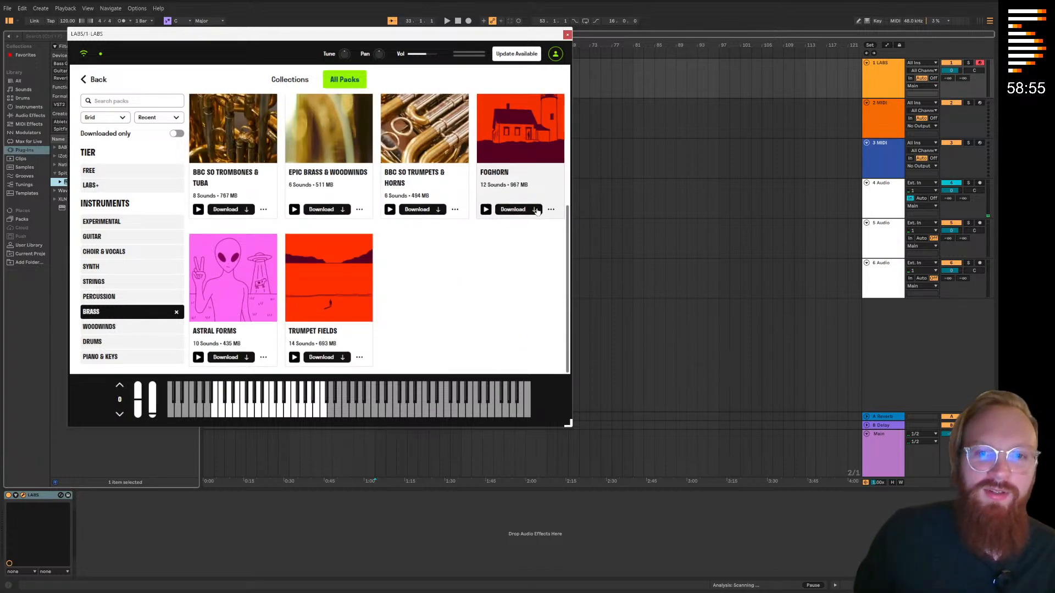
click(534, 211)
drag(393, 35, 527, 122)
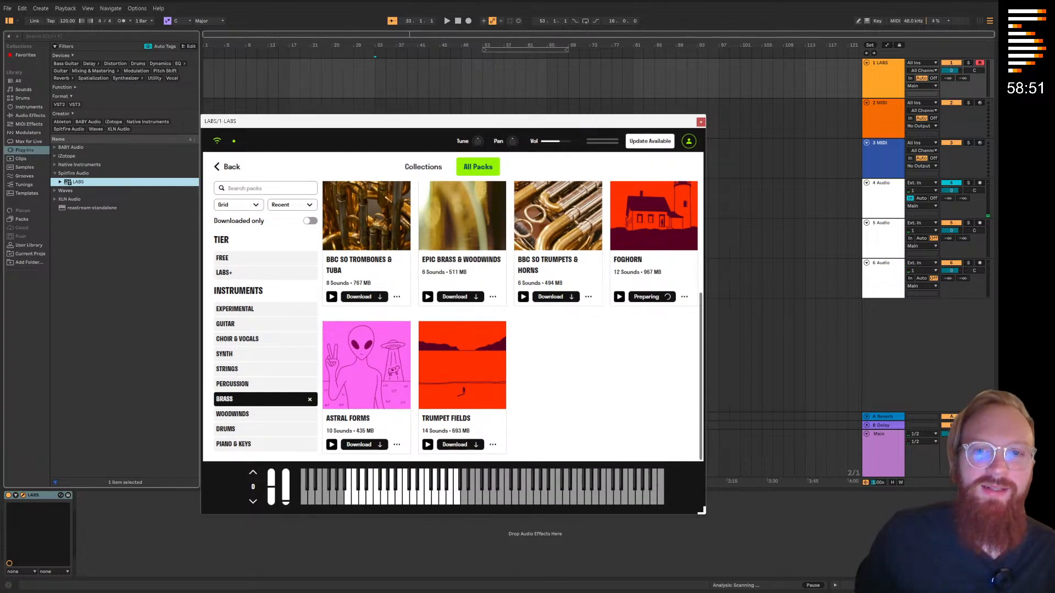
drag(535, 124, 677, 135)
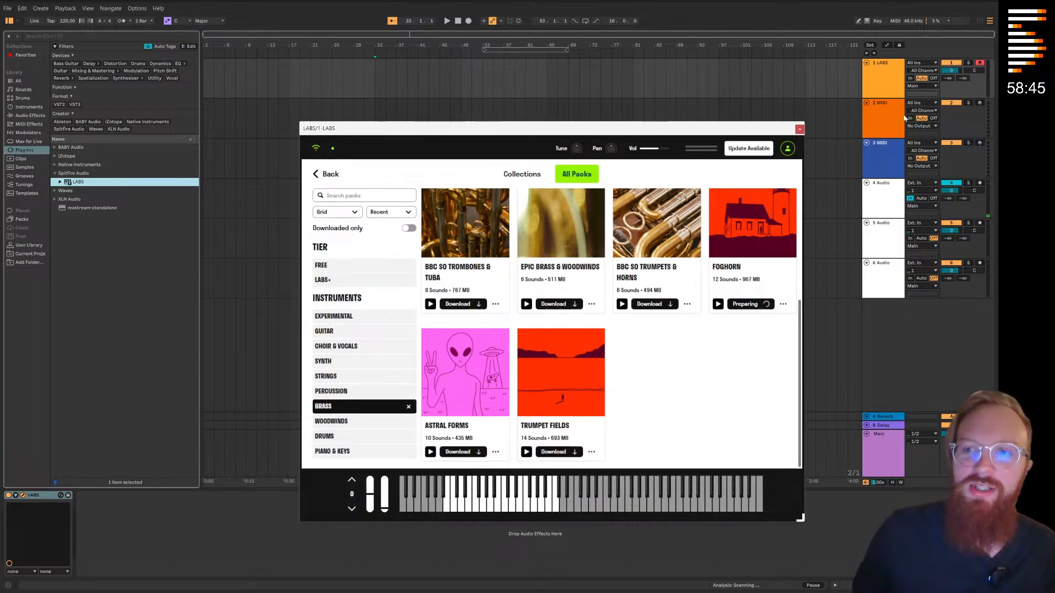
Reselect the LABS track and review the Foghorn pack's details page and sound list
click(891, 126)
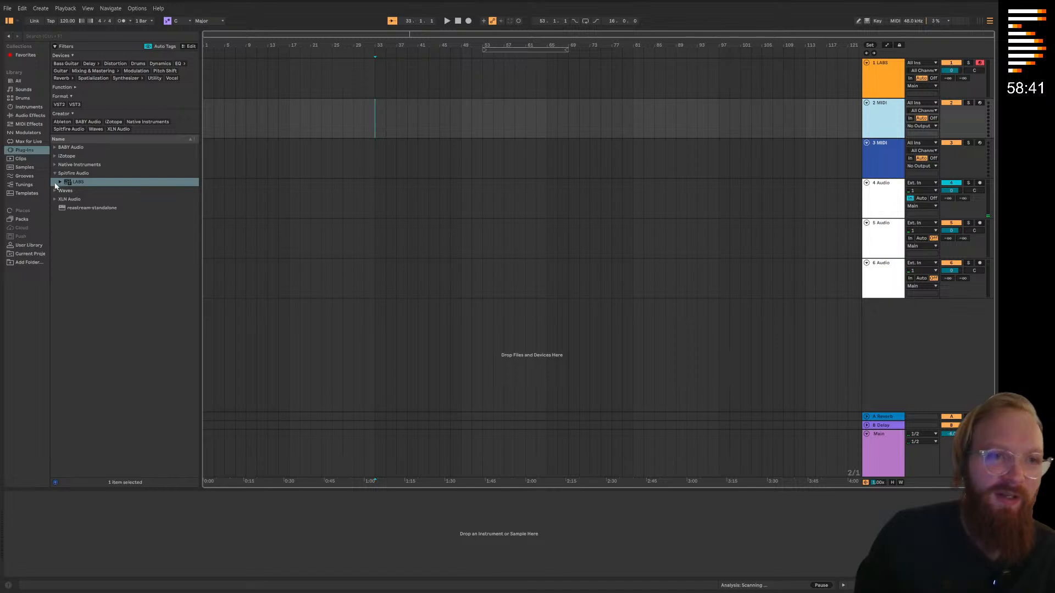
click(883, 92)
drag(437, 136, 320, 120)
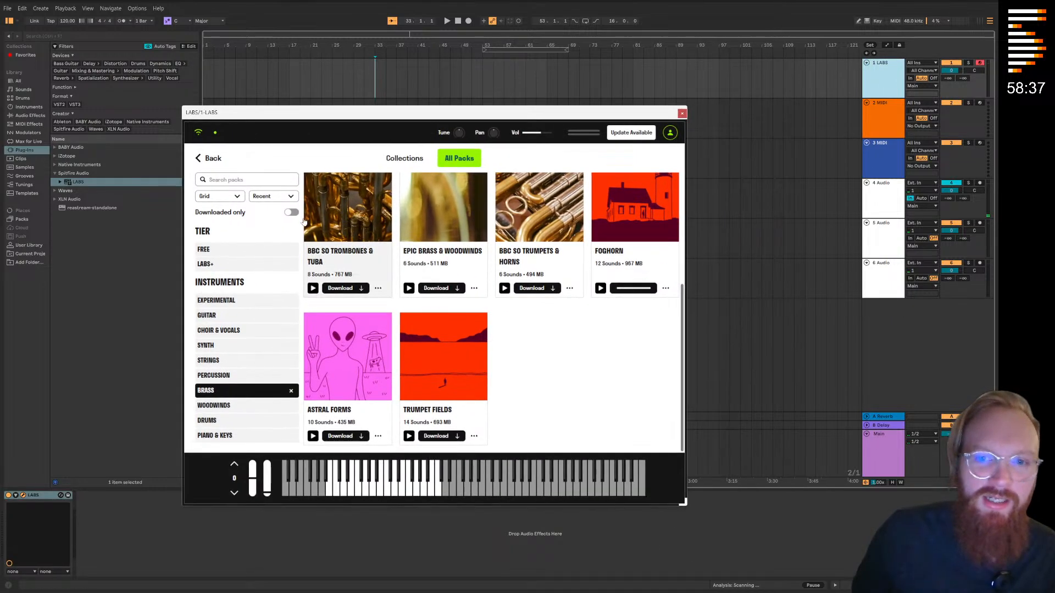
click(633, 290)
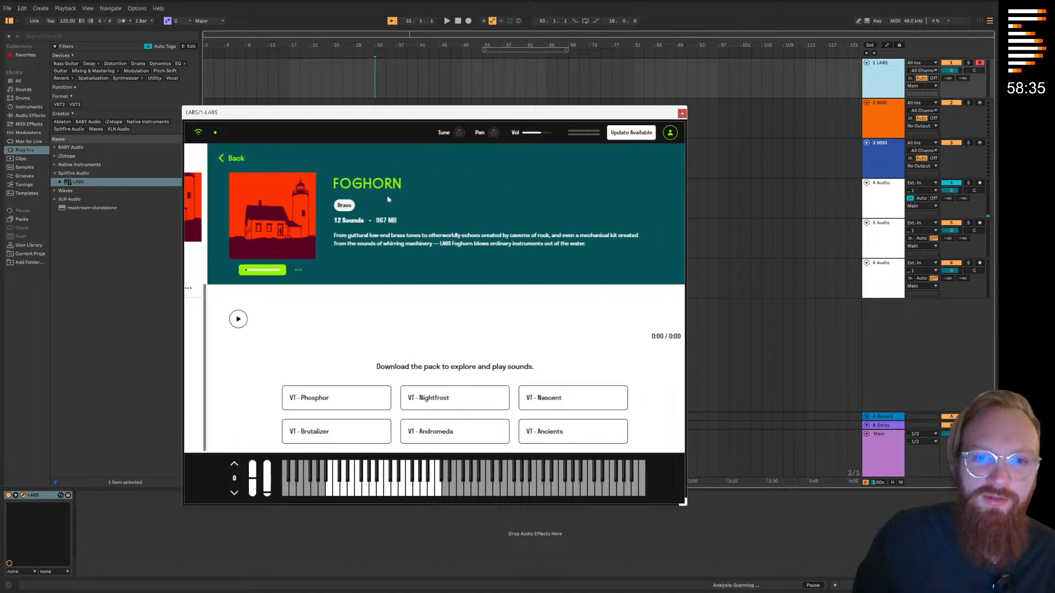
scroll(401, 328, down, 3)
scroll(309, 194, up, 3)
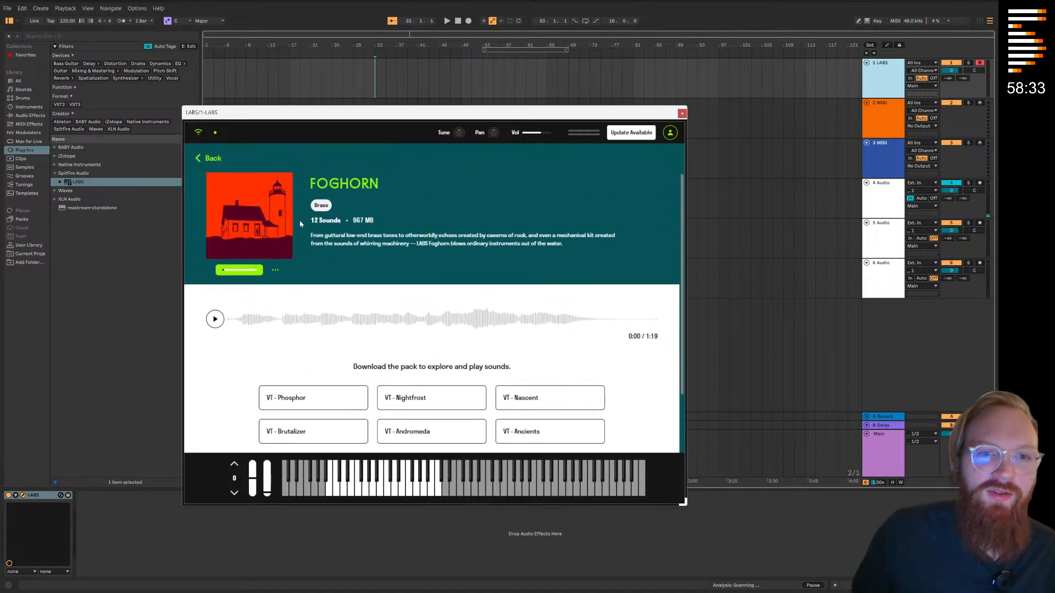
drag(331, 120, 409, 105)
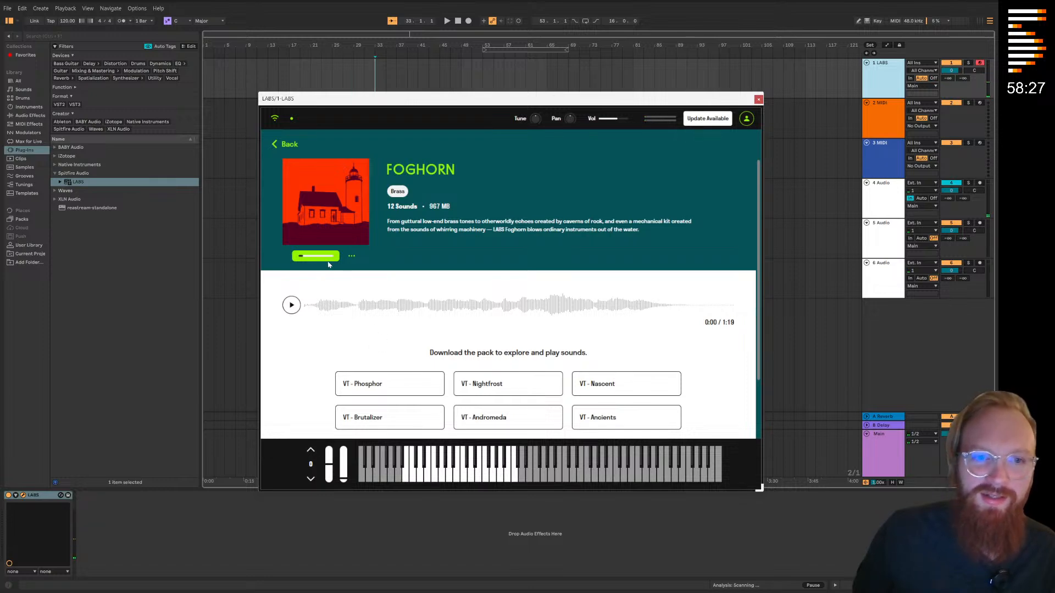
Limit the pack catalogue to downloaded packs only and return to the installed packs
click(281, 144)
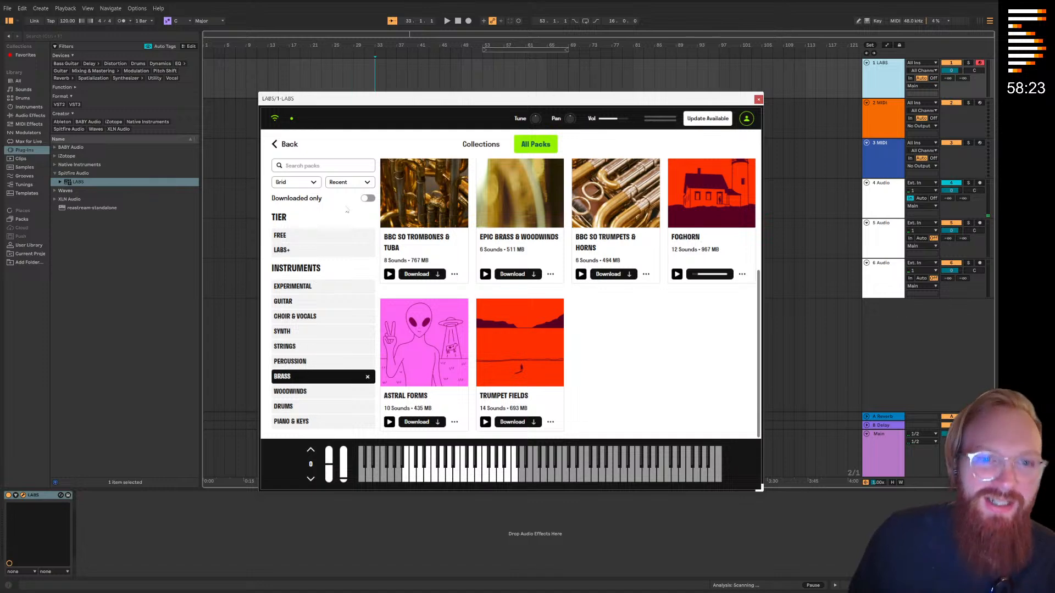
click(367, 198)
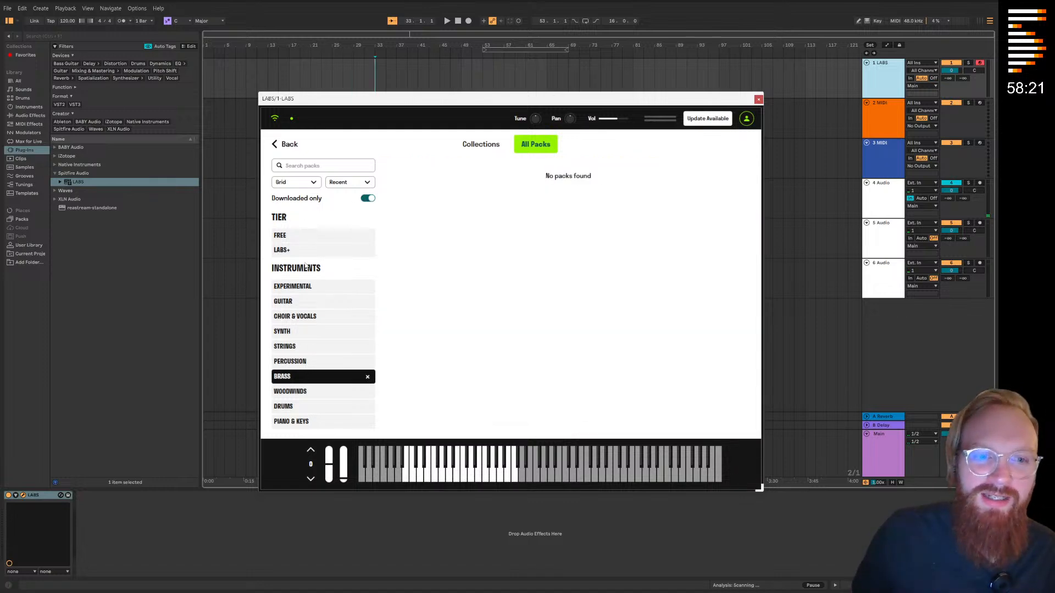
click(289, 145)
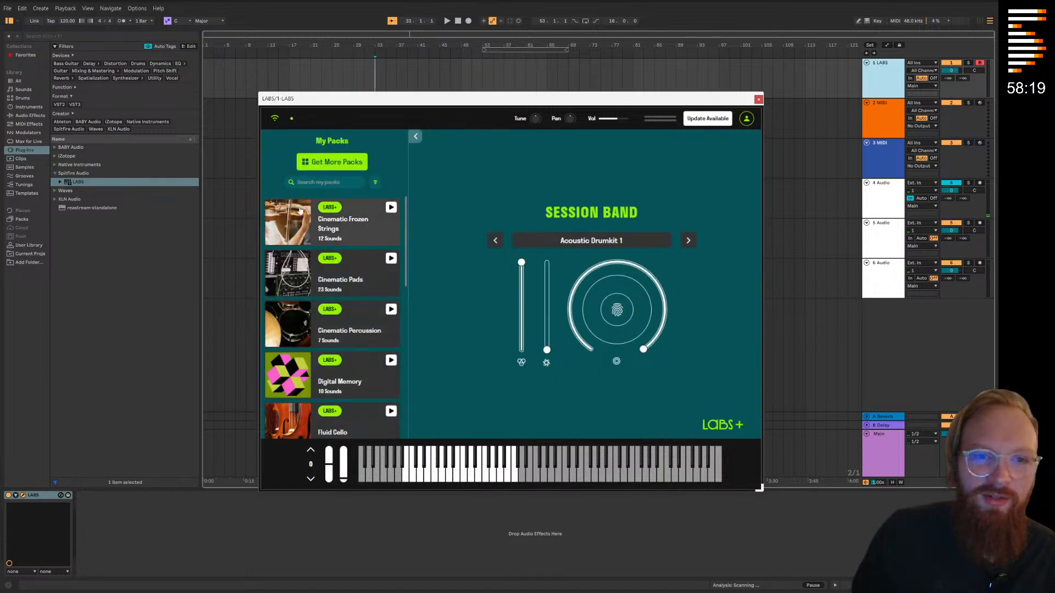
Load the Long Dist FM sound from the Digital Memory pack
scroll(346, 266, down, 3)
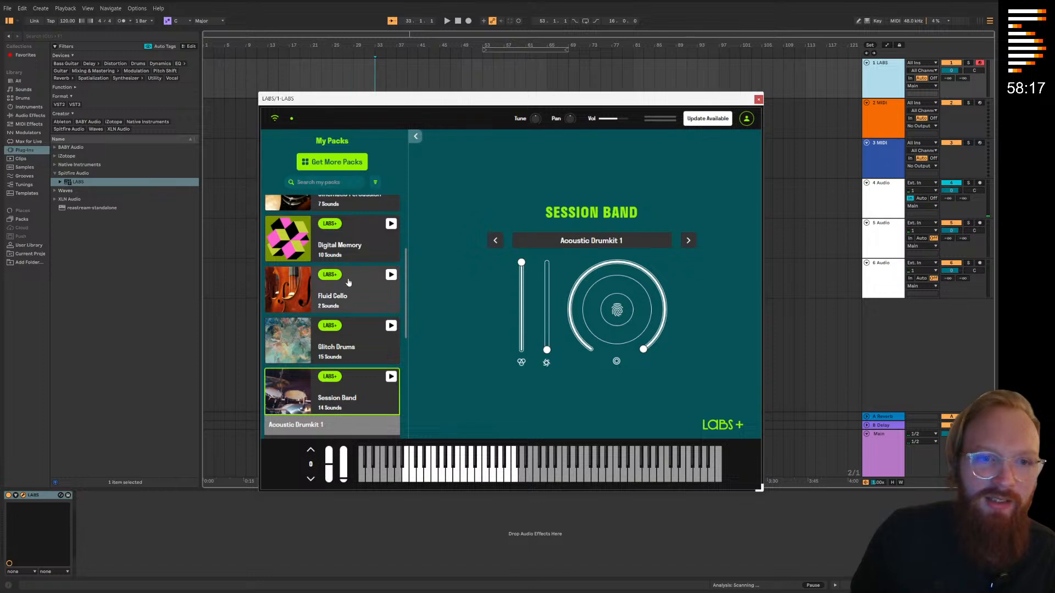
click(354, 243)
click(315, 262)
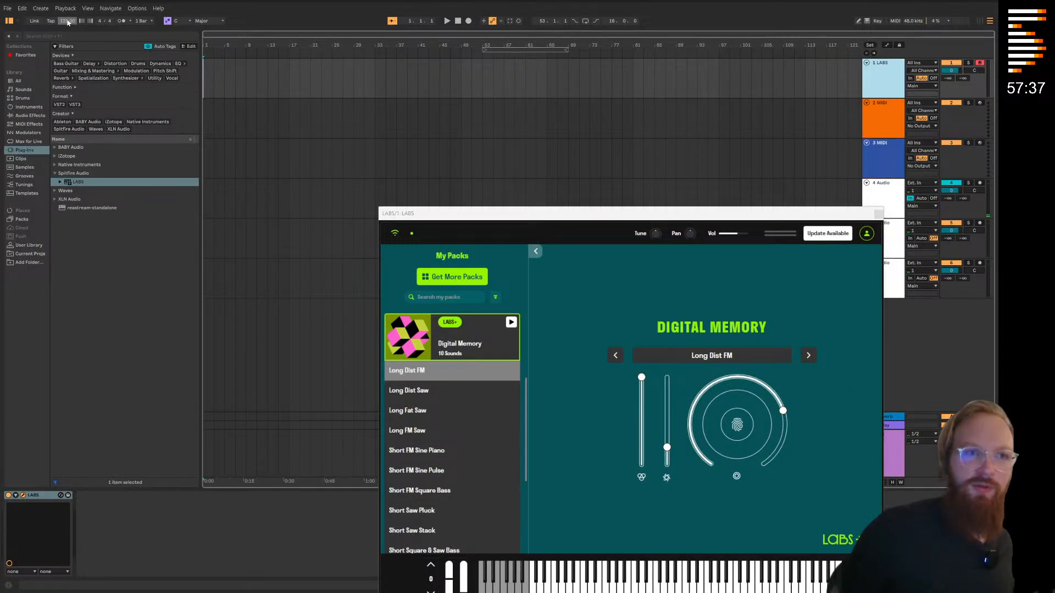
Set the project tempo to 85 BPM, turn on the metronome and start playback to audition it
text(90)
key(Return)
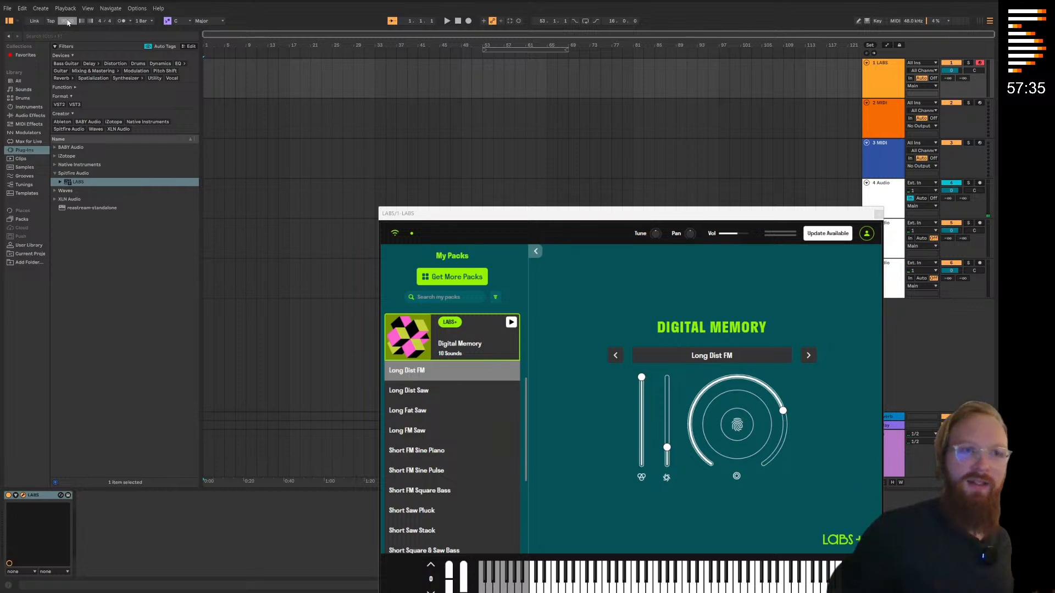
click(122, 20)
click(446, 21)
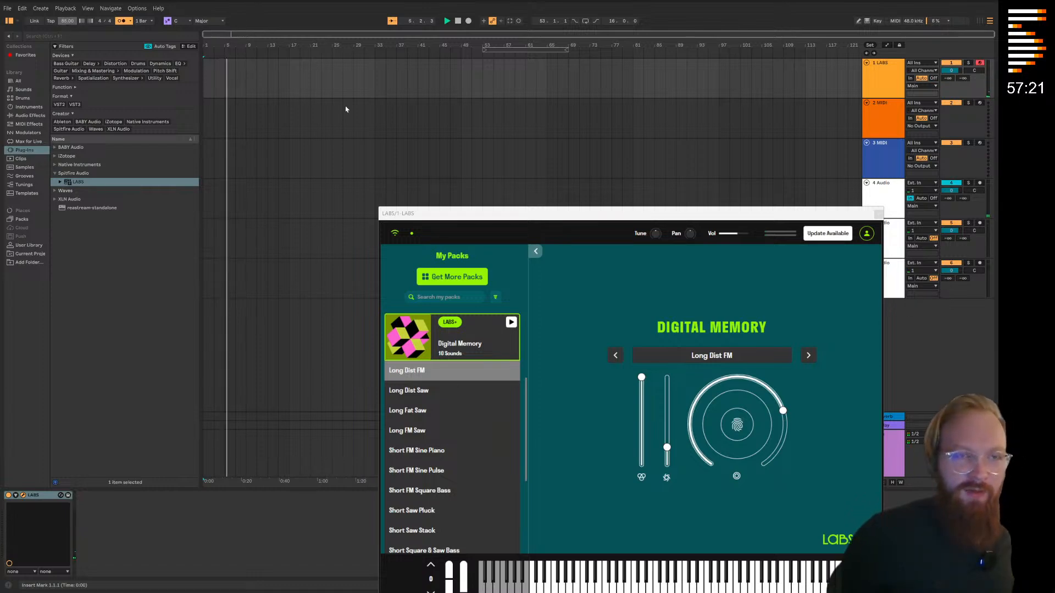
Clear the brass filter in the downloaded packs and load the Bowed Glass sound from the Cinematic Pads pack
drag(441, 214, 261, 97)
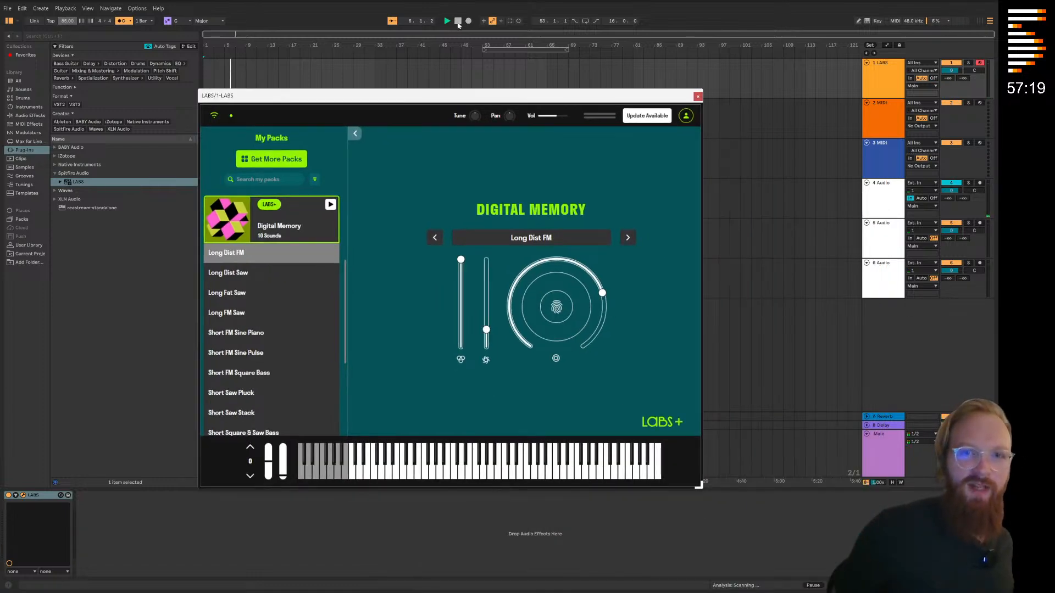
click(280, 160)
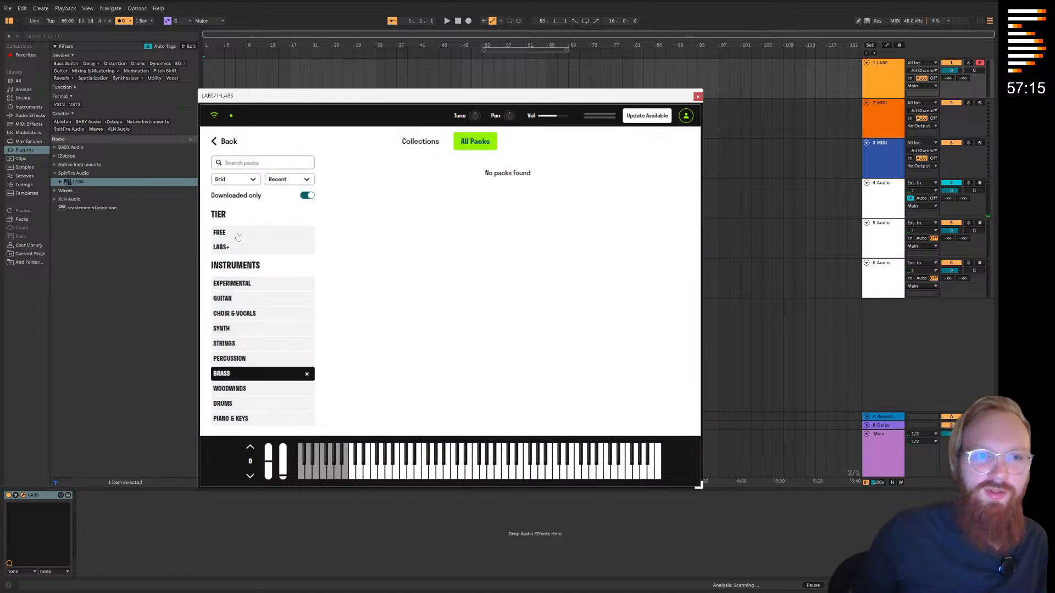
click(240, 375)
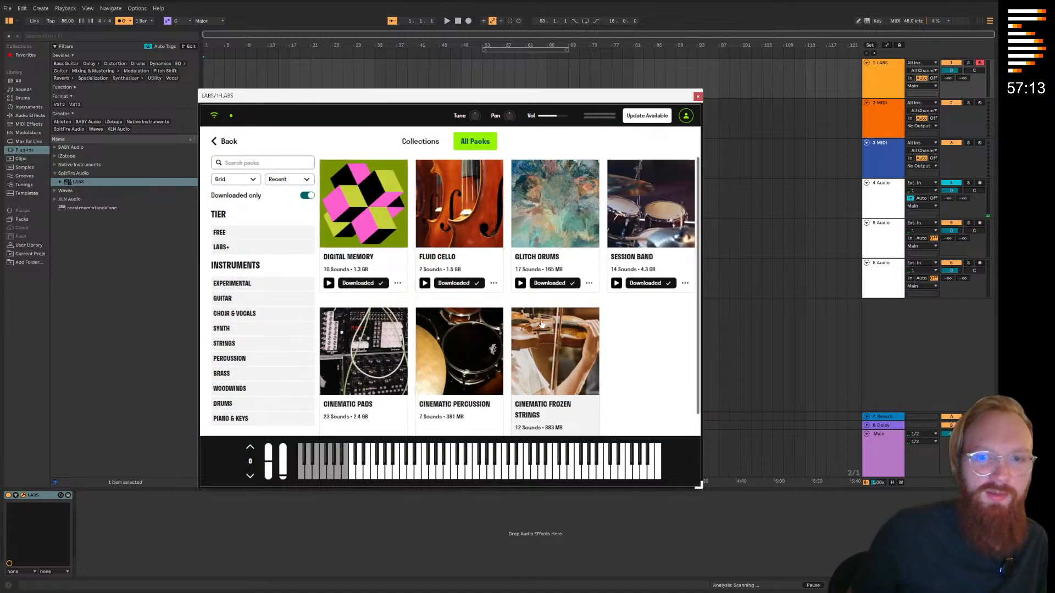
scroll(541, 324, down, 1)
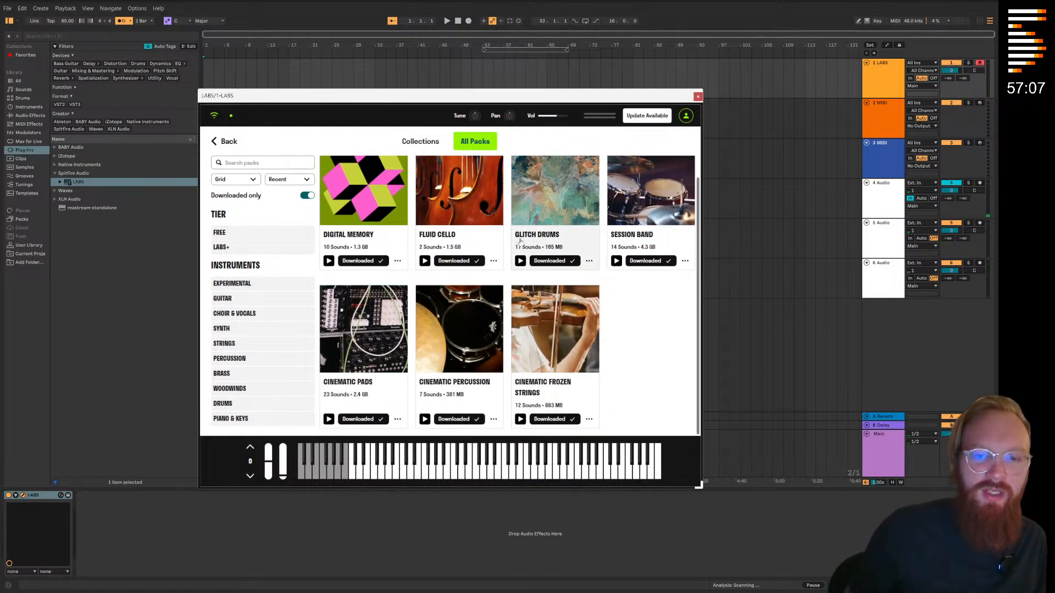
click(350, 326)
click(257, 352)
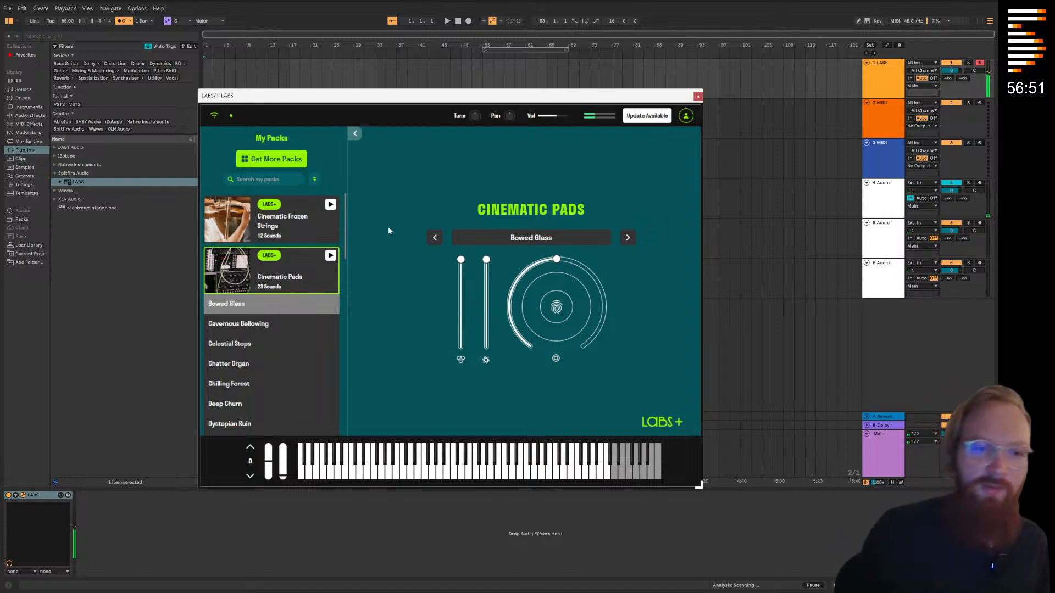
Get the LABS window out of the way, set the tempo to 80 BPM and start recording MIDI on the LABS track
drag(452, 97, 670, 171)
click(729, 121)
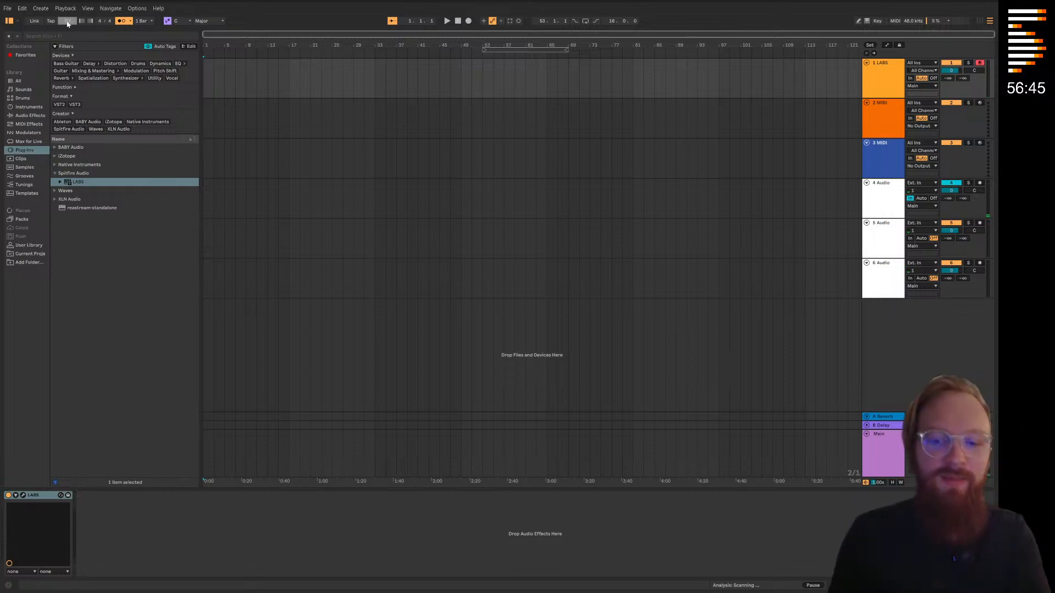
key(space)
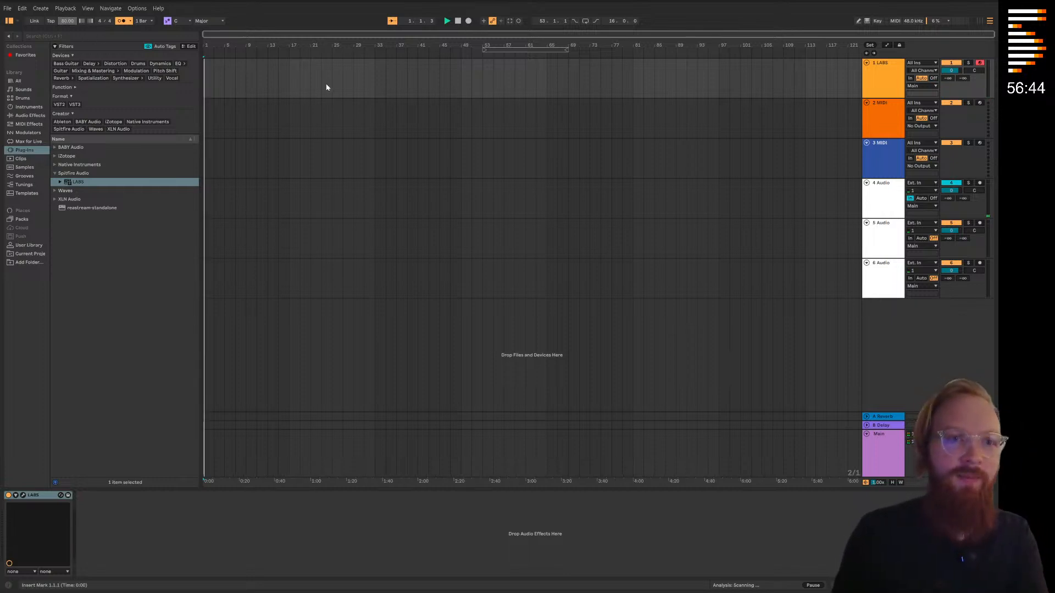
click(468, 20)
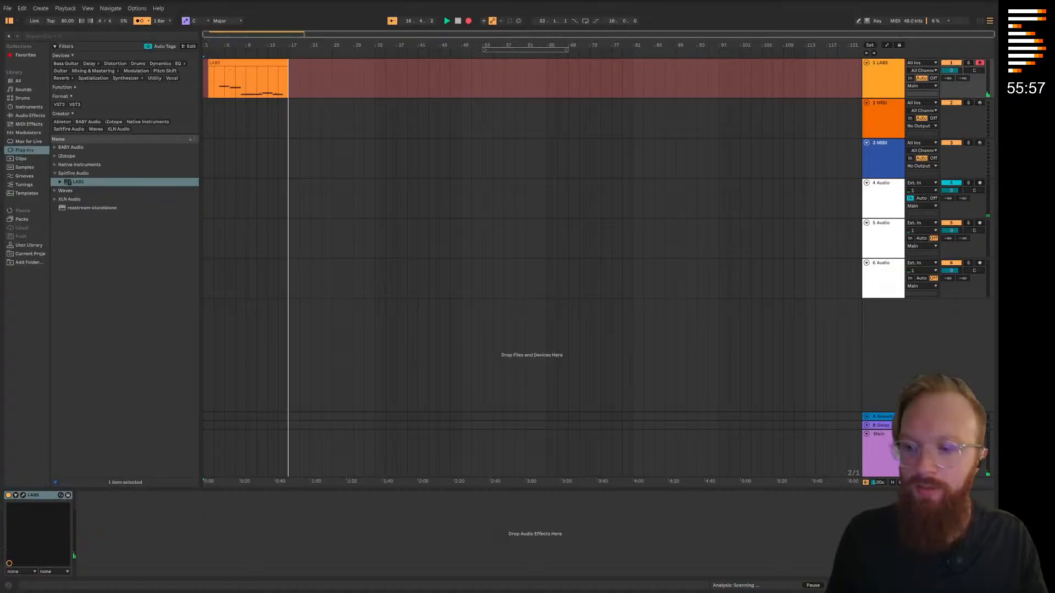
Stop recording and trim the start of the recorded LABS clip to its first note, just before bar 4
key(space)
click(396, 281)
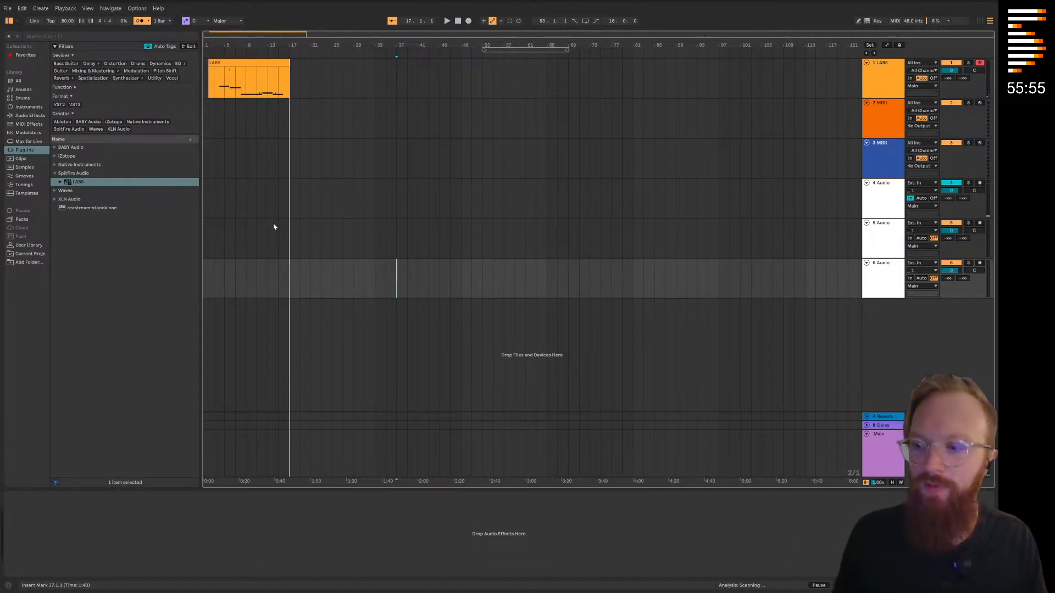
click(217, 64)
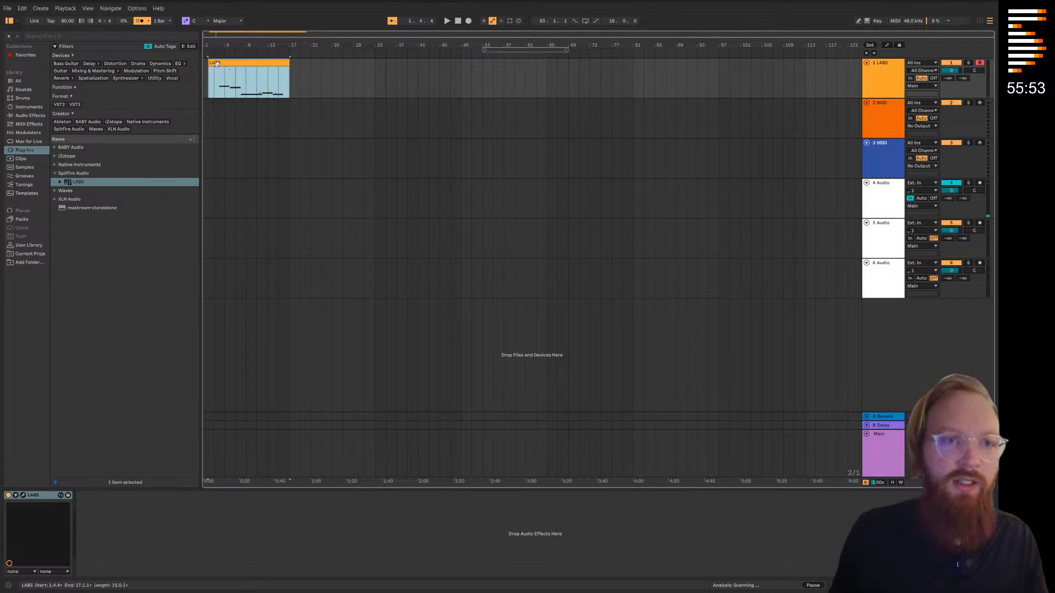
key(z)
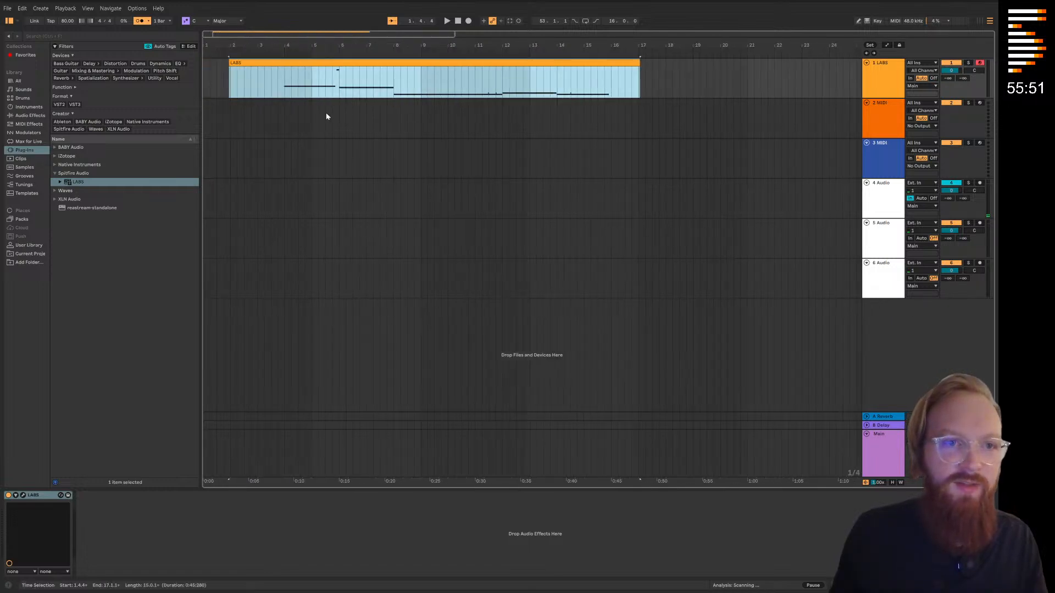
drag(230, 66, 286, 73)
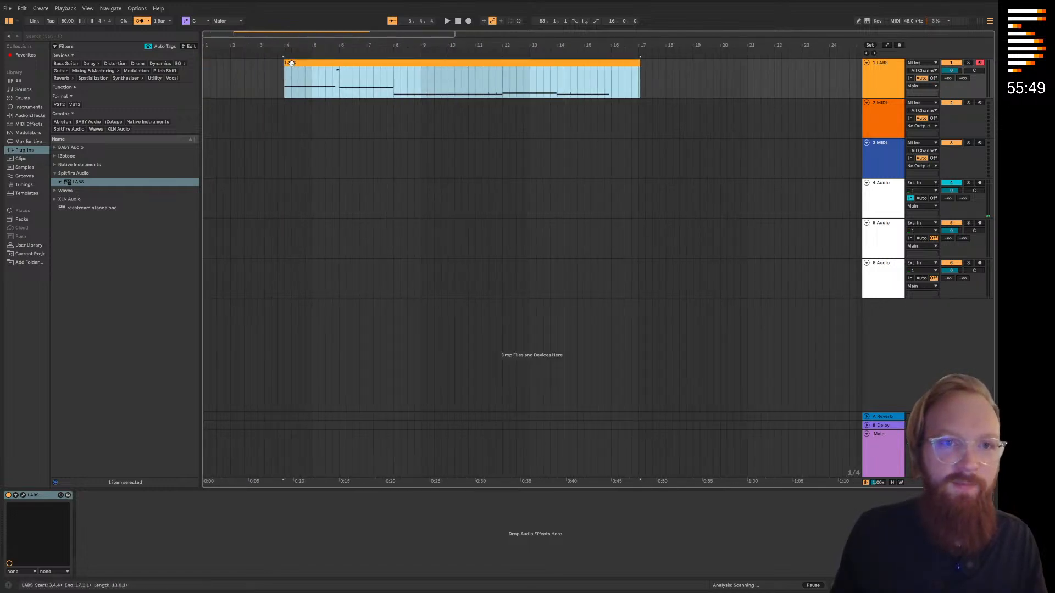
Select all notes in the recorded LABS clip and quantize them
double_click(336, 63)
click(170, 385)
key(ctrl+a)
right_click(624, 374)
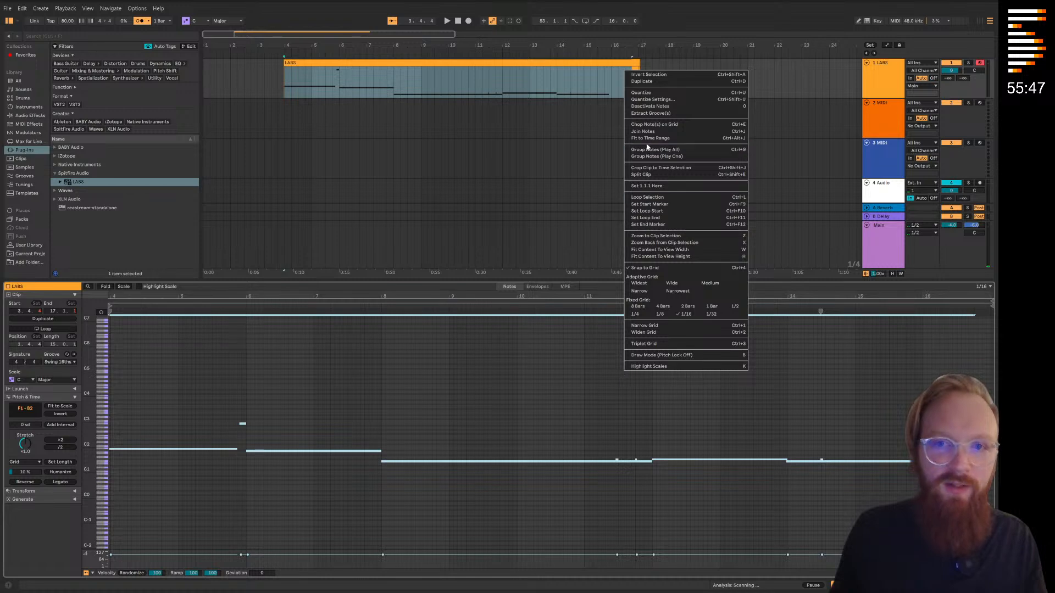
click(643, 93)
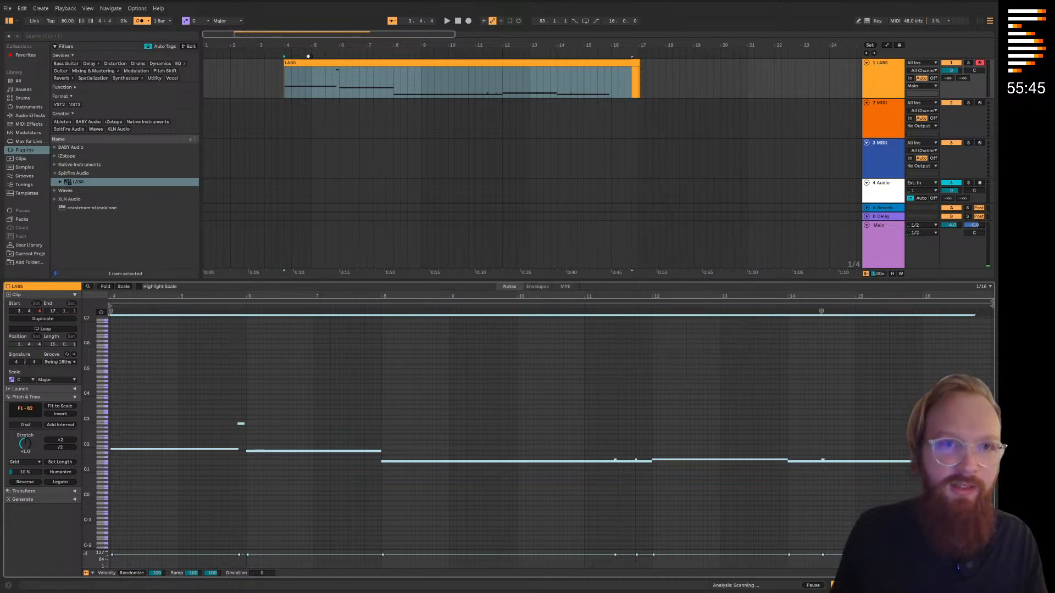
Play back the quantized clip and shorten its end to bar 16
key(space)
click(387, 164)
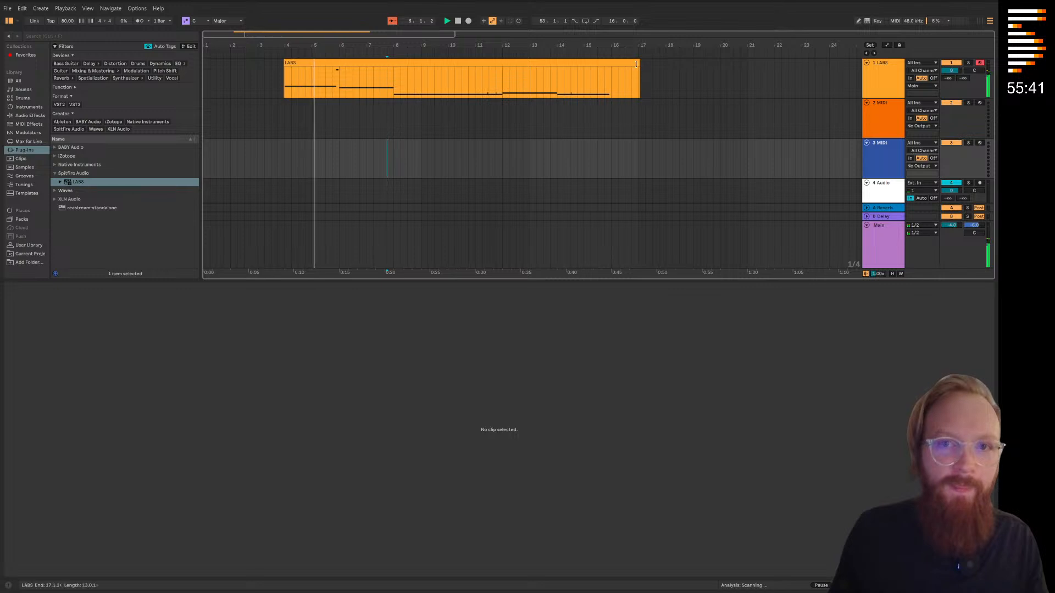
drag(637, 60, 613, 63)
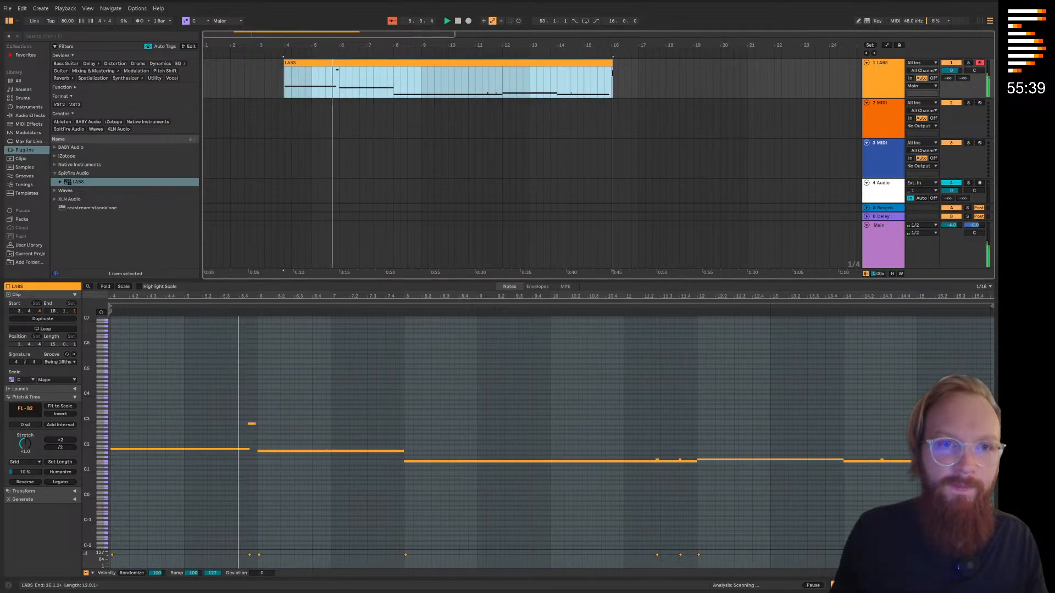
Delete the stray short notes in the LABS clip and extend the first note to bar 6, where the second begins
double_click(251, 424)
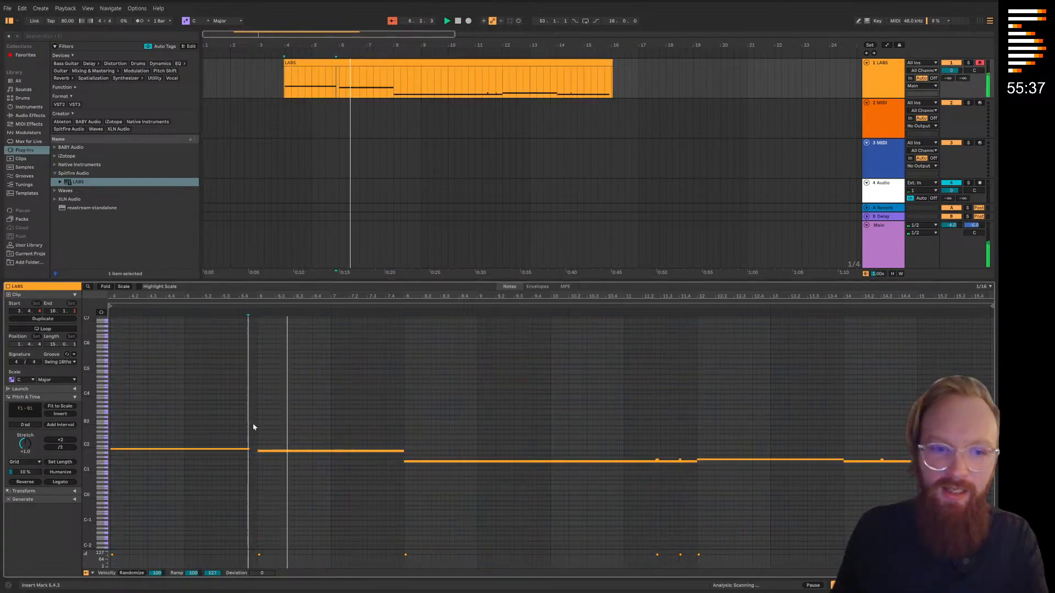
drag(249, 450, 259, 451)
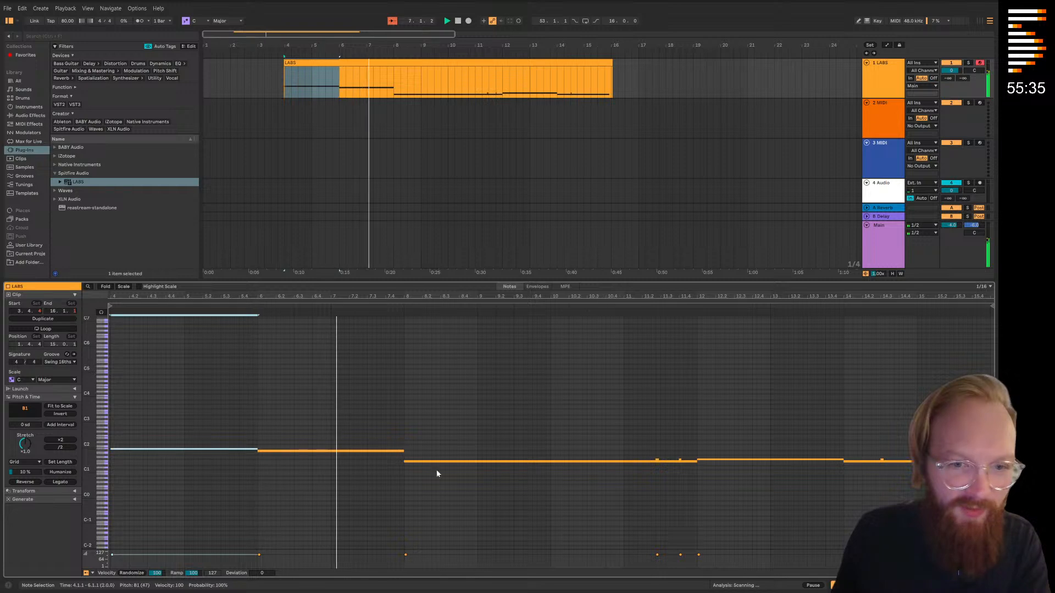
drag(619, 440, 687, 455)
key(Delete)
drag(856, 438, 893, 462)
key(Delete)
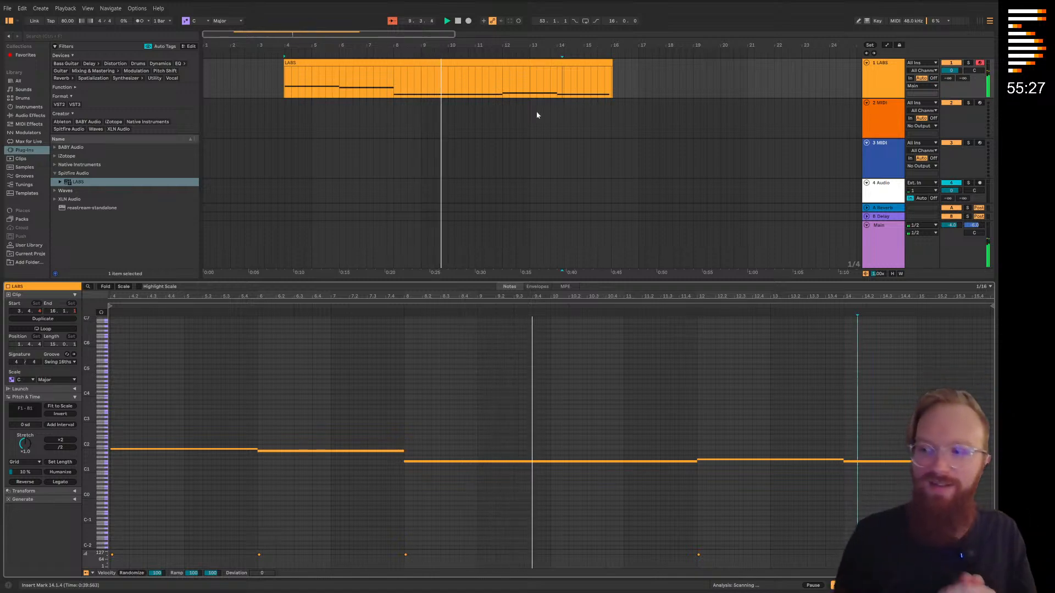
Fine-trim the clip's end to exactly bar 16 and duplicate the clip directly after itself
click(610, 66)
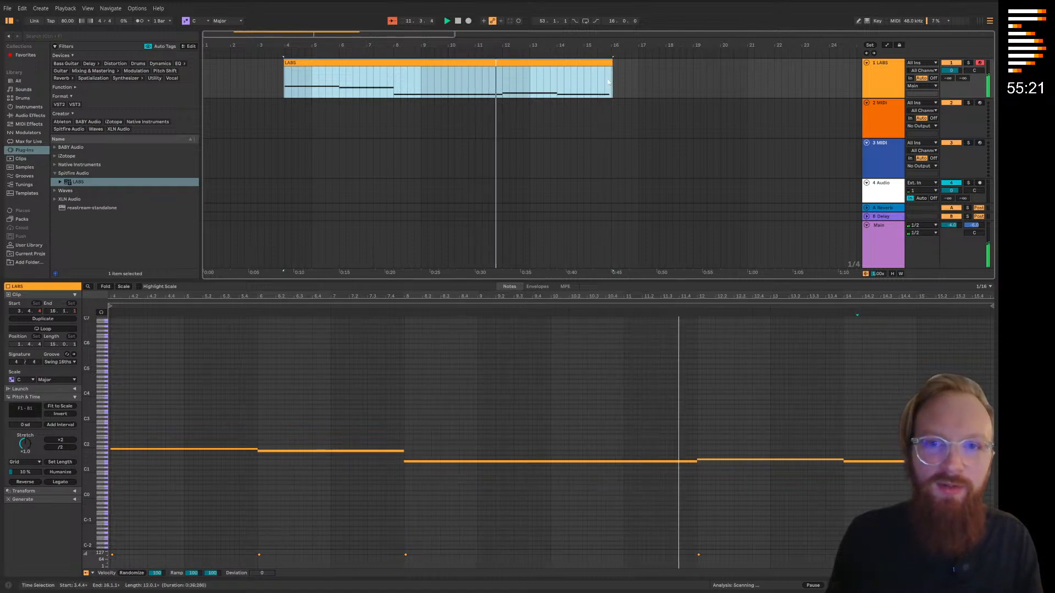
drag(611, 63, 609, 64)
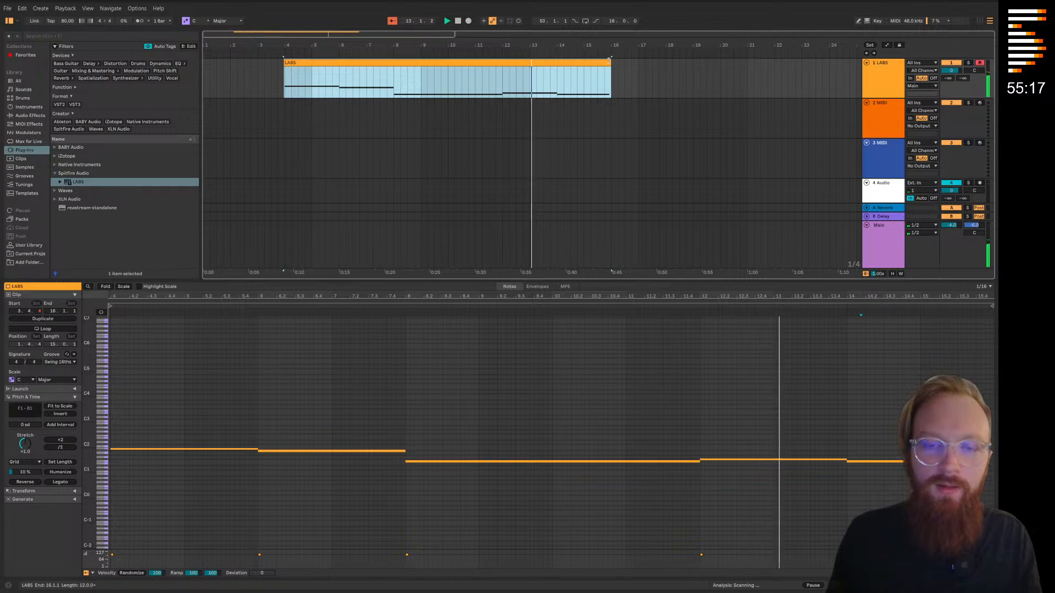
scroll(555, 143, down, 5)
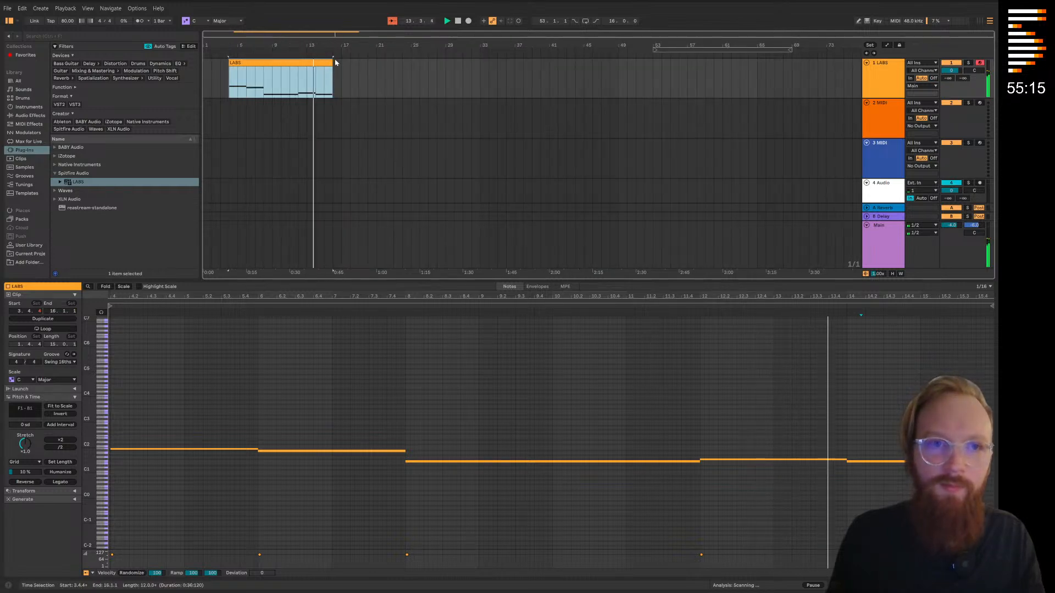
key(ctrl+d)
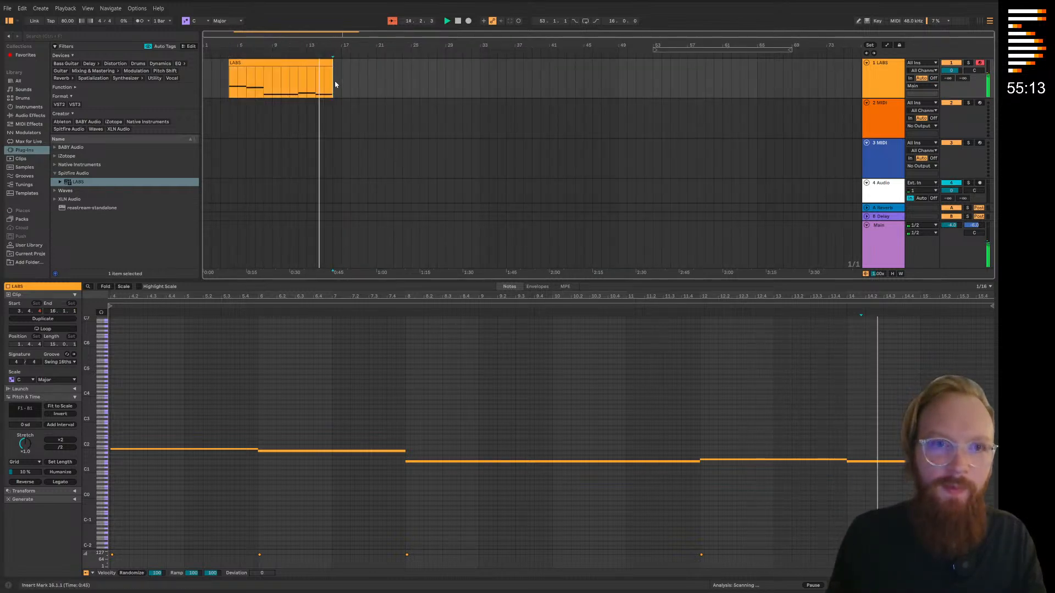
Stop playback, move both LABS clips to start at bar 5 and duplicate the pair into four consecutive clips
shift+click(312, 63)
key(space)
drag(312, 63, 321, 63)
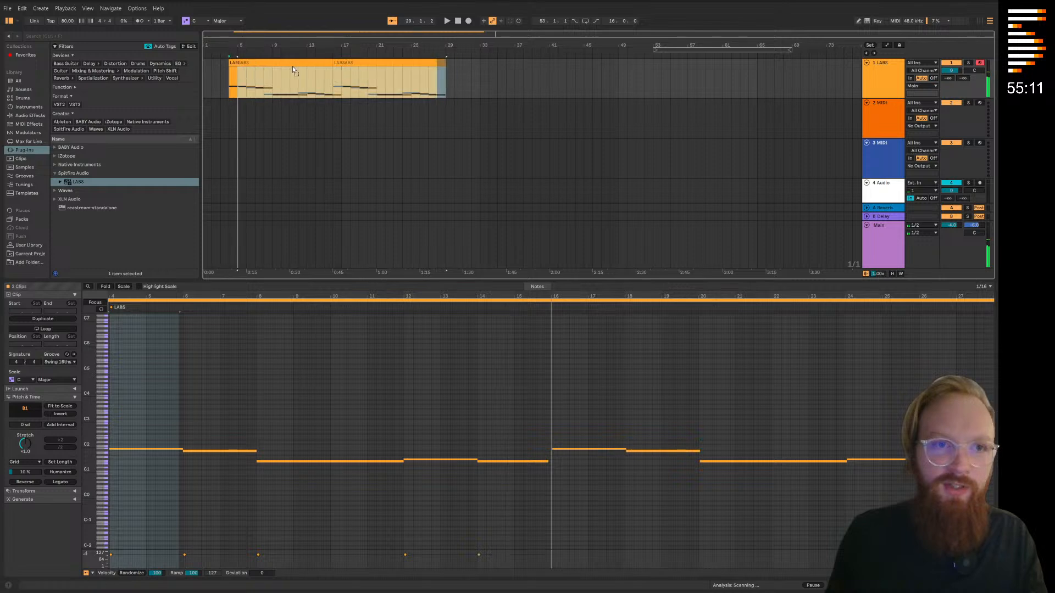
click(369, 145)
click(319, 62)
shift+click(392, 63)
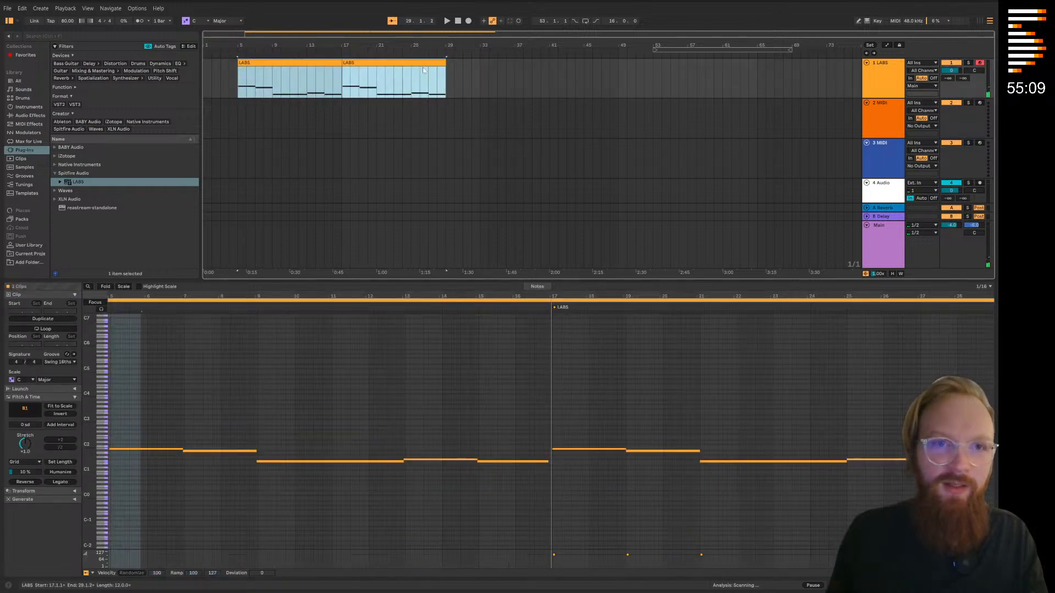
key(ctrl+d)
click(523, 134)
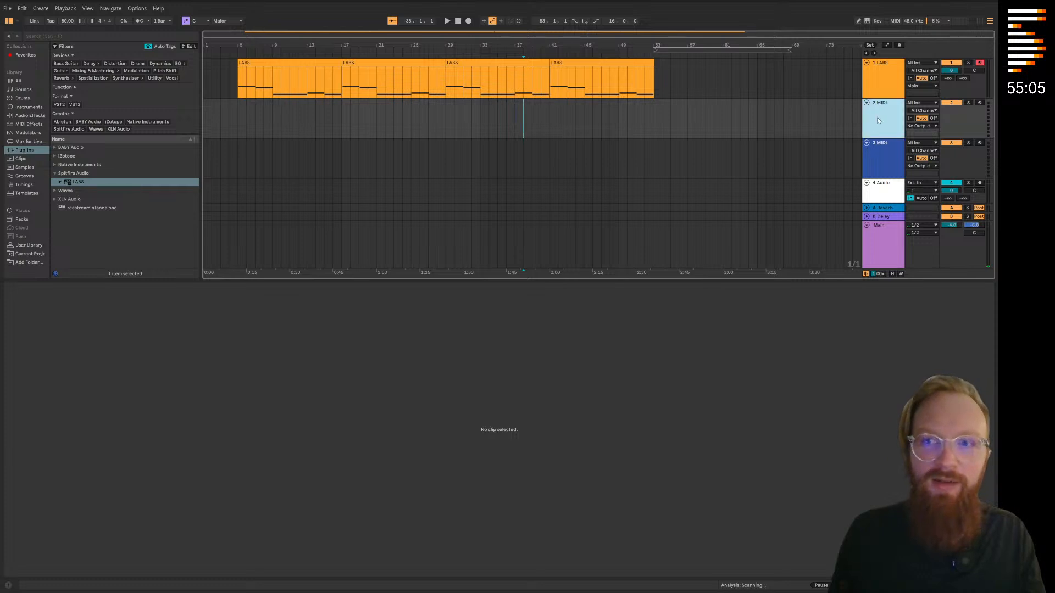
Load the LABS instrument onto the second MIDI track
key(ctrl+t)
key(ctrl+t)
click(85, 184)
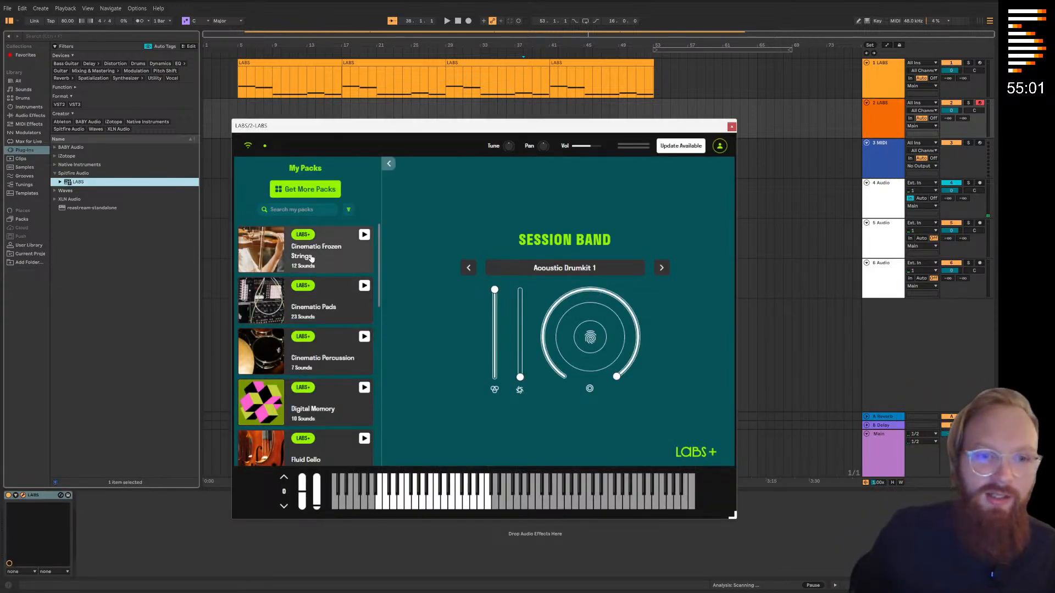
Audition Sound The Alarm and Sumburgh Steel from the Foghorn pack, load The Deeps and close the LABS window
scroll(310, 258, down, 15)
scroll(316, 336, up, 10)
scroll(316, 335, down, 5)
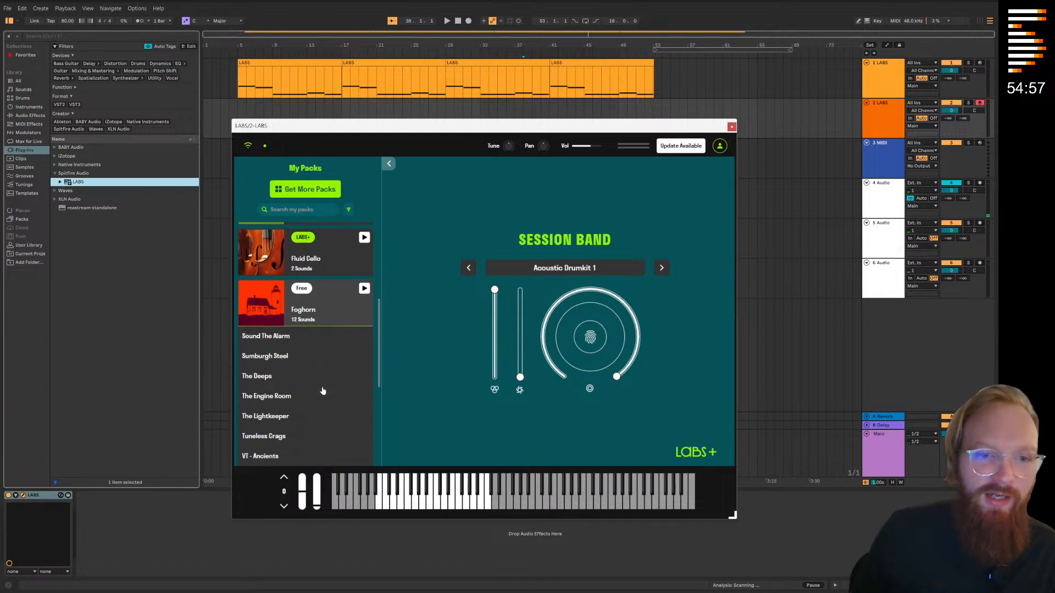
click(282, 284)
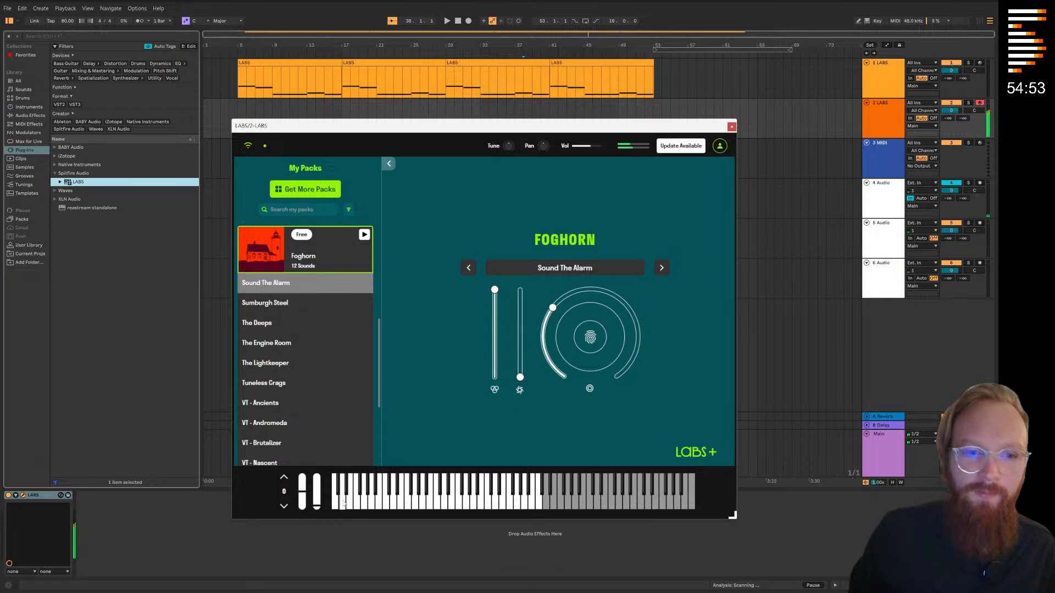
click(293, 304)
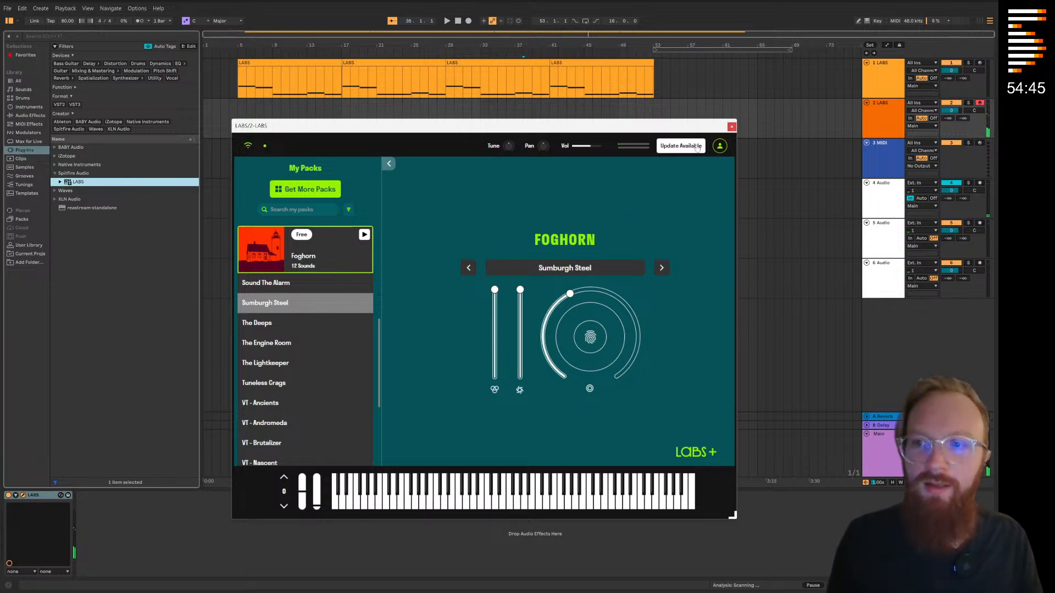
click(323, 330)
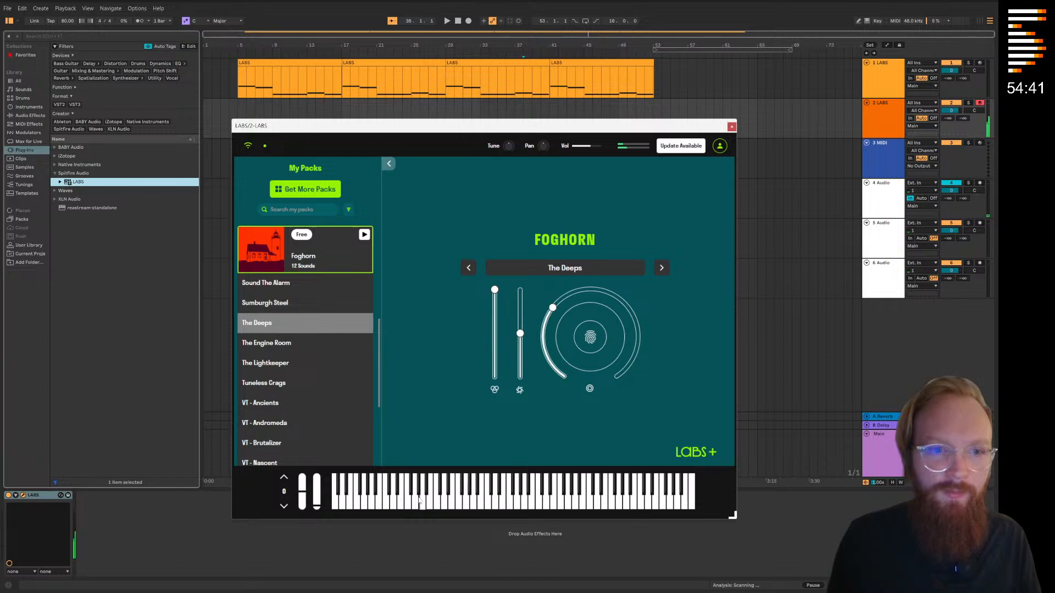
click(732, 126)
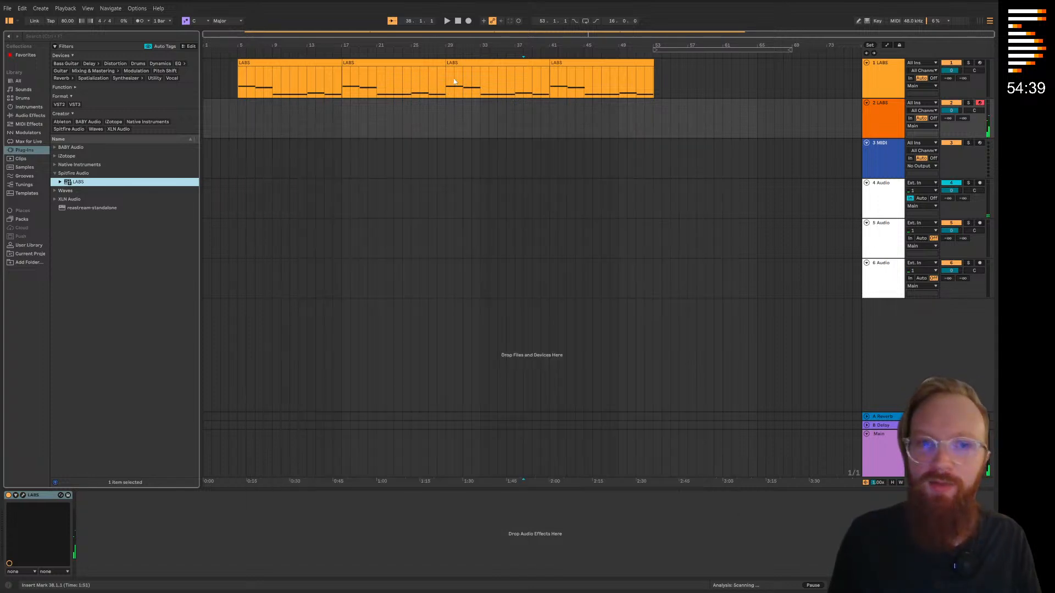
Copy the four clips from the first LABS track to the second LABS track, starting at bar 5
drag(236, 77, 657, 79)
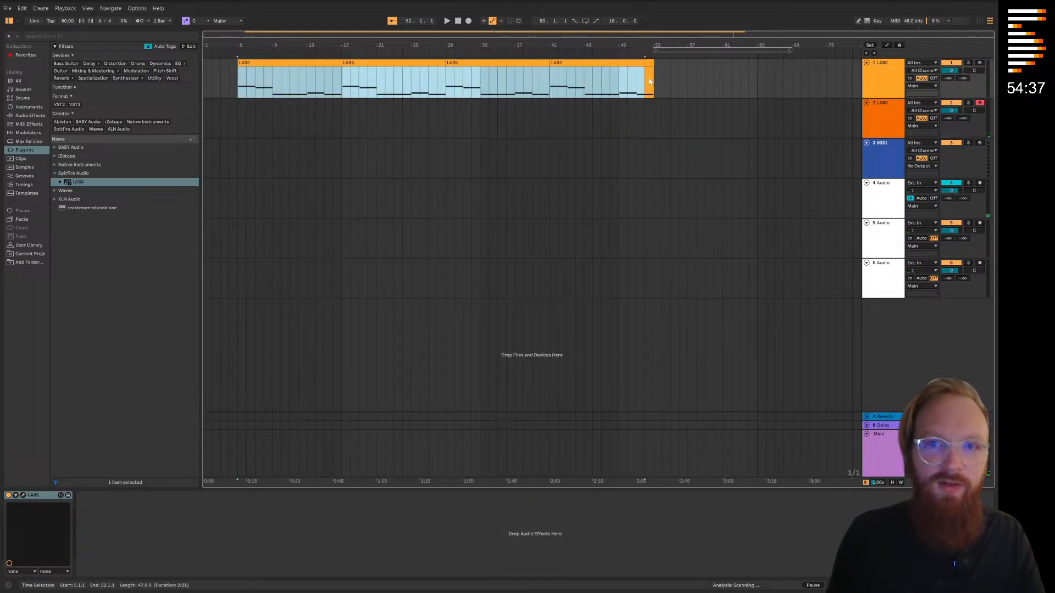
click(242, 106)
key(ctrl+v)
click(428, 162)
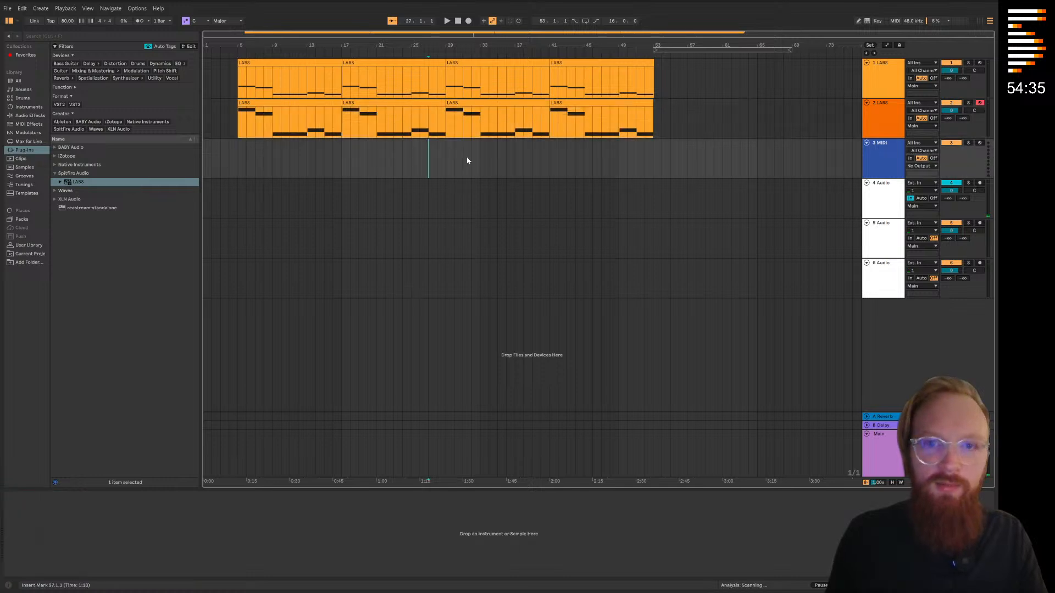
Play the second LABS track soloed from bar 5, unsolo it and lower the first LABS track's volume
click(969, 104)
click(234, 53)
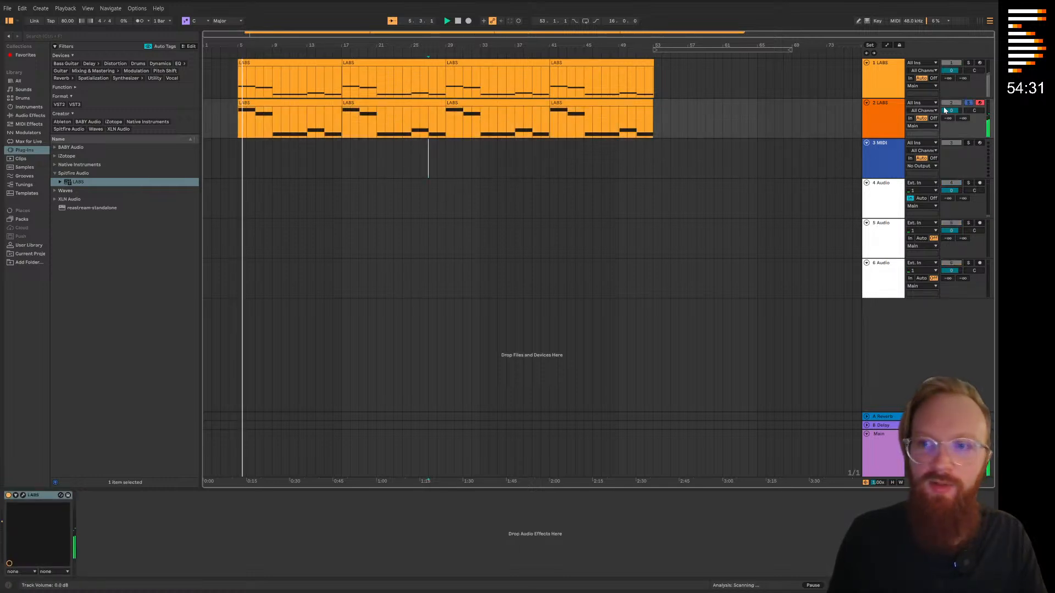
click(968, 103)
drag(951, 71, 951, 78)
click(687, 160)
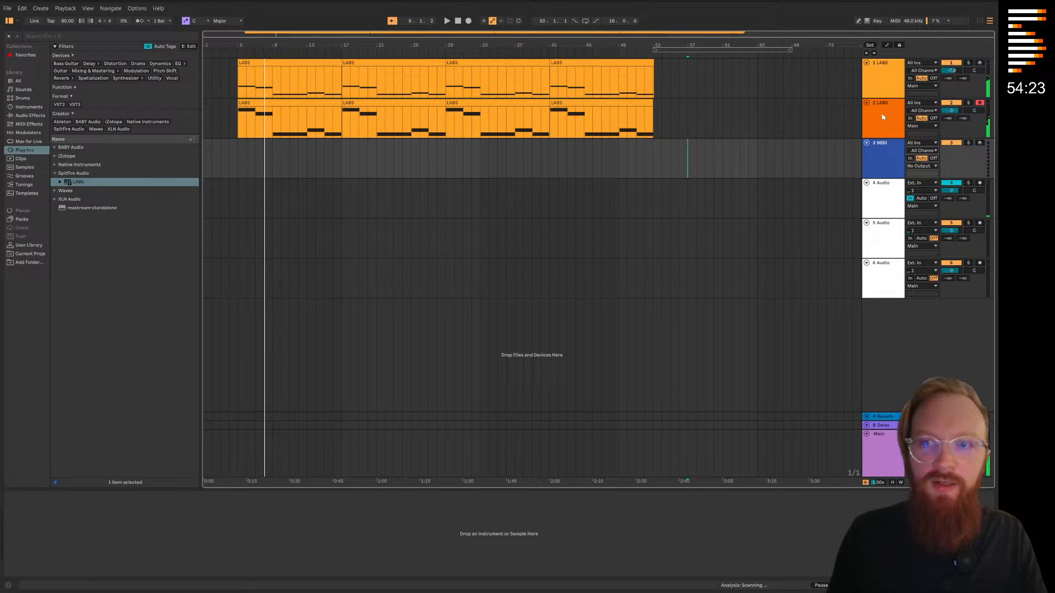
Duplicate the second LABS track and delete the clips on the copy
right_click(878, 120)
click(857, 134)
drag(764, 151, 206, 148)
key(Delete)
click(232, 148)
click(237, 154)
click(7, 7)
click(43, 108)
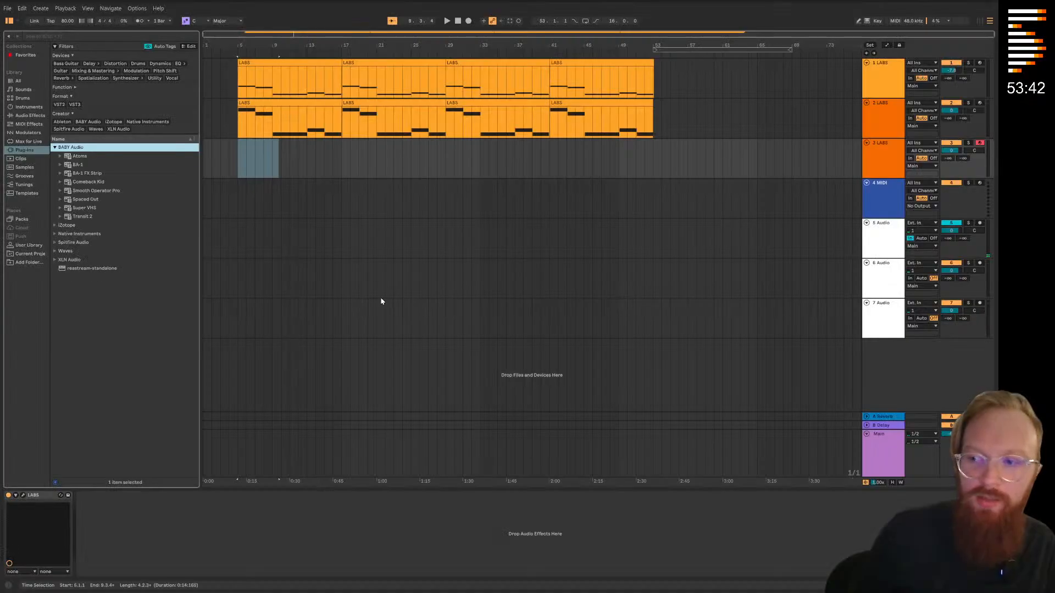
Add the BABY Audio Spaced Out effect to the third LABS track, close its window and place the insertion point in bar 4
click(75, 164)
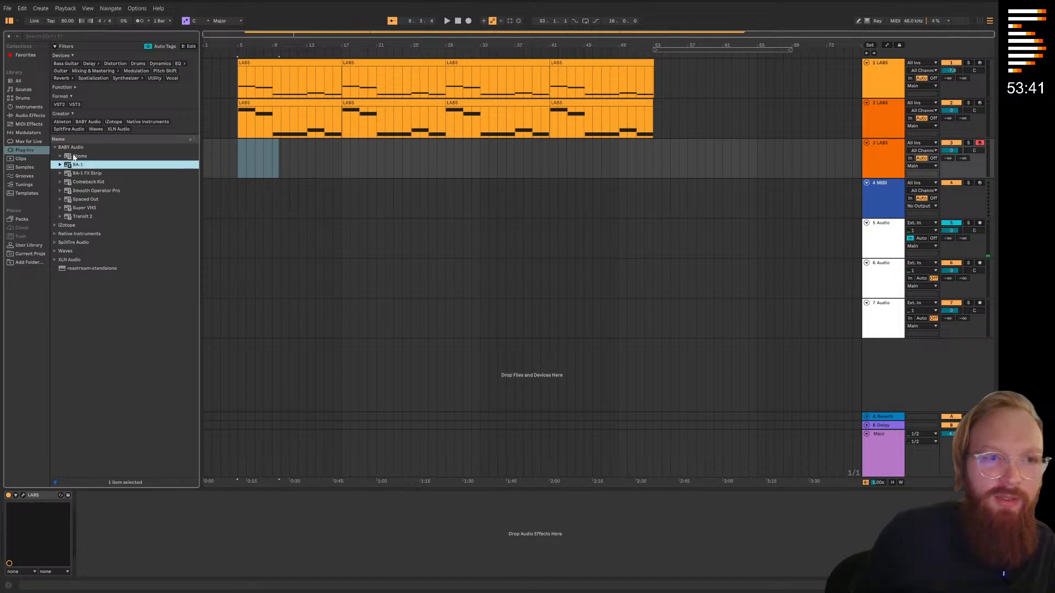
click(86, 200)
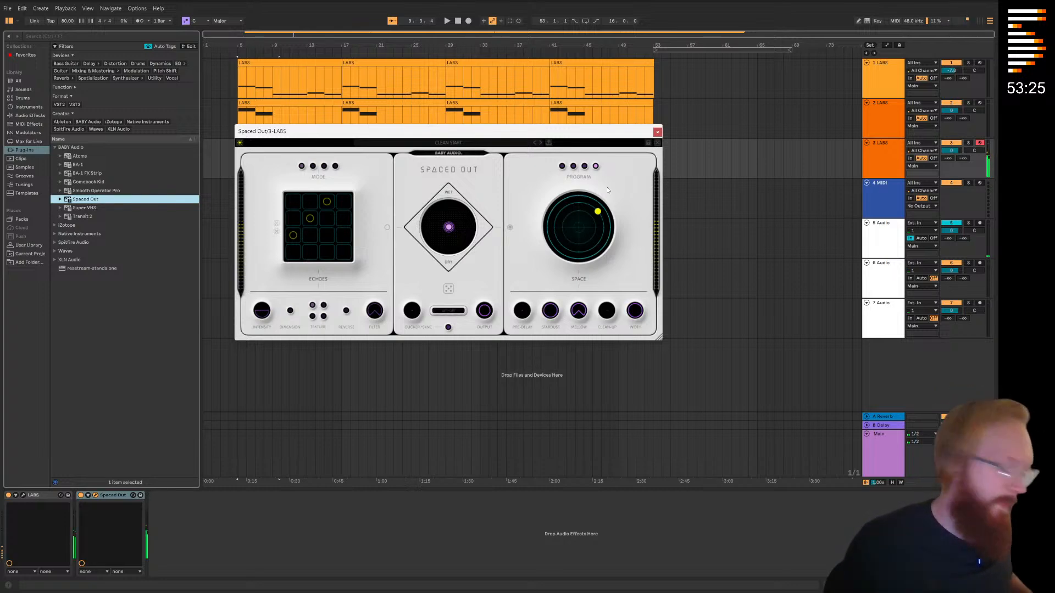
click(657, 132)
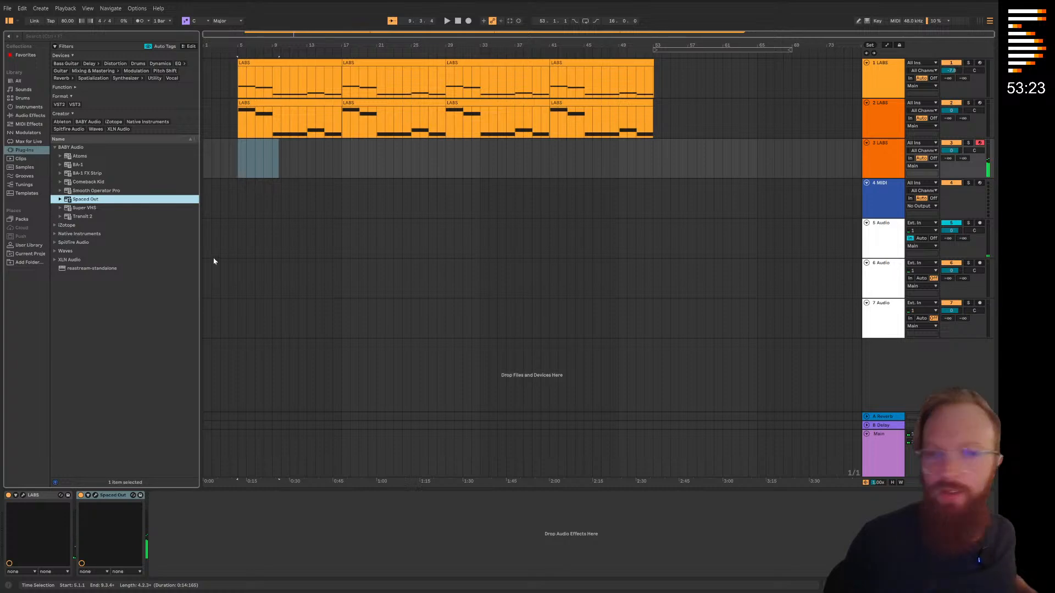
click(231, 163)
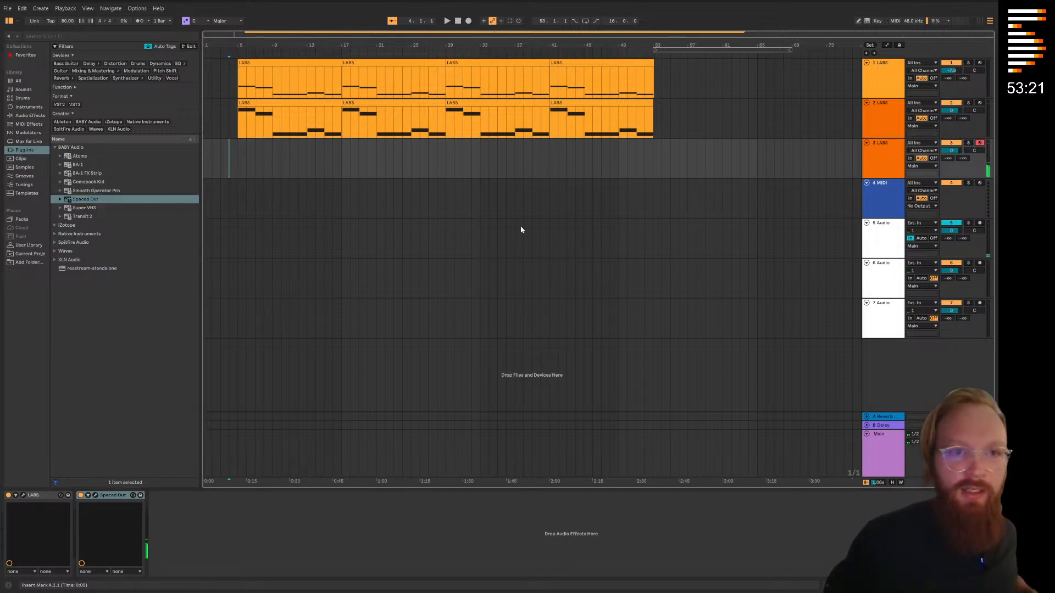
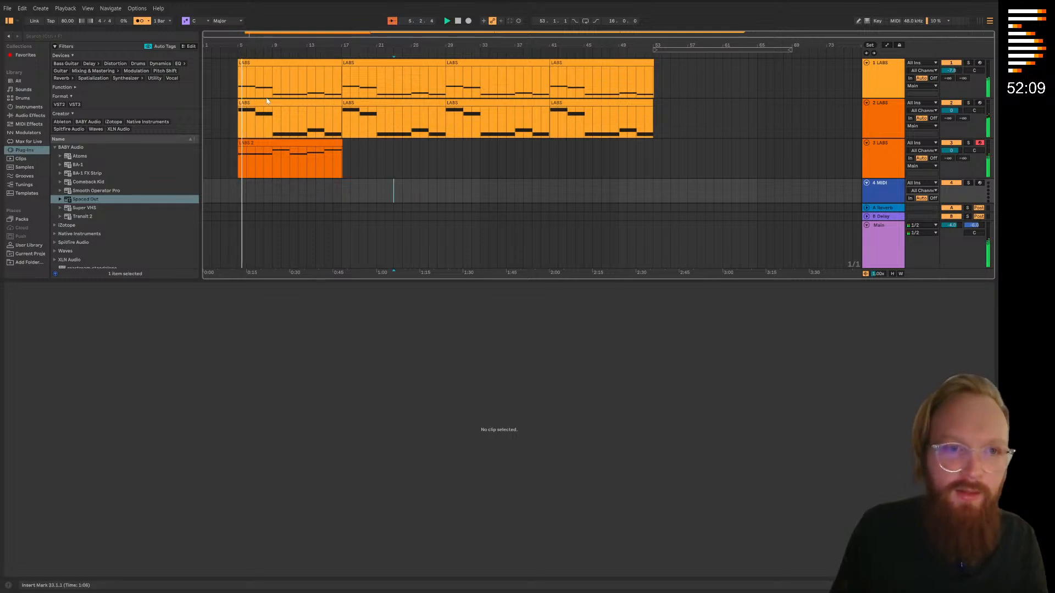
Stop playback and set the start of the second LABS track's first clip to 4.1.1, at its first note
key(space)
scroll(231, 108, up, 10)
click(547, 104)
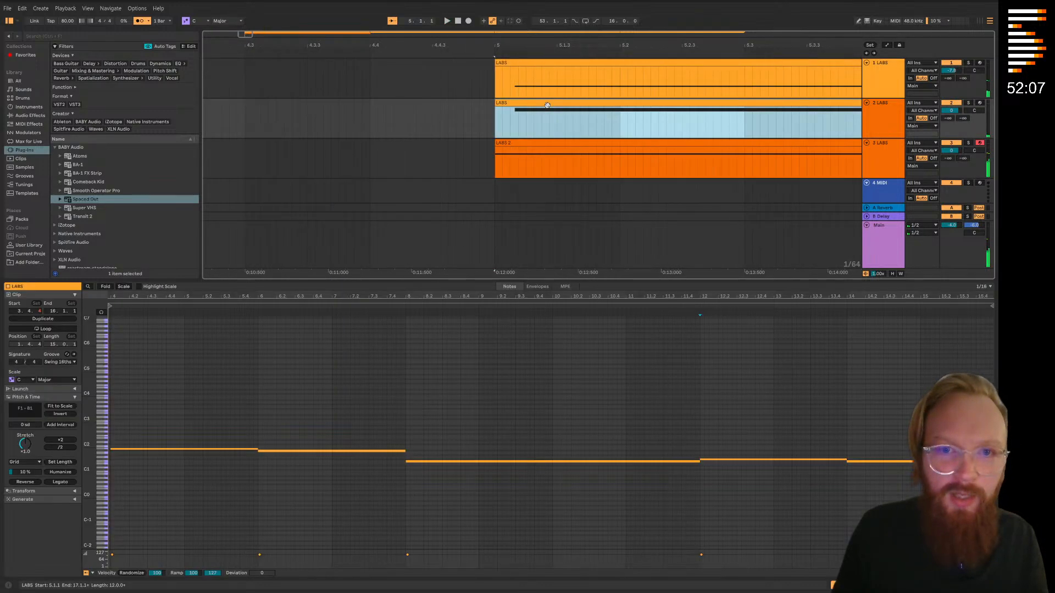
double_click(547, 104)
drag(125, 469, 450, 478)
scroll(434, 483, up, 8)
drag(669, 470, 519, 461)
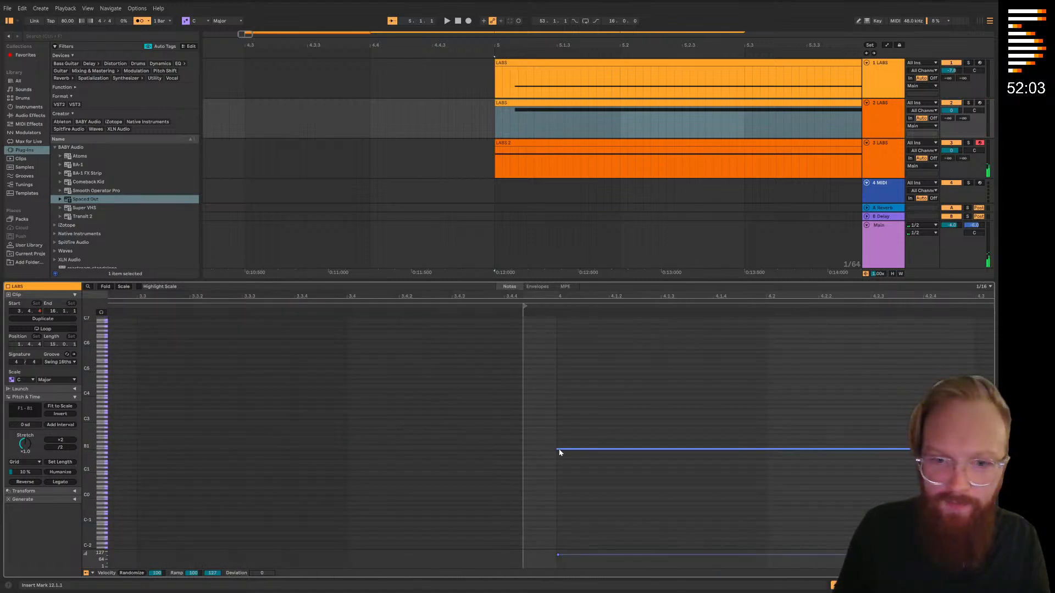
scroll(524, 95, right, 2)
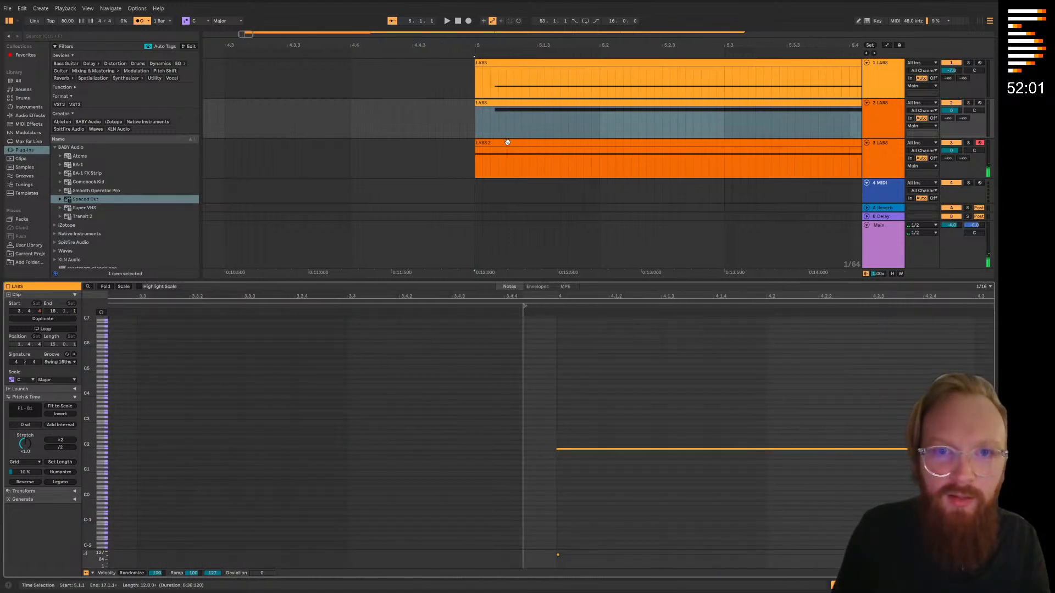
click(490, 105)
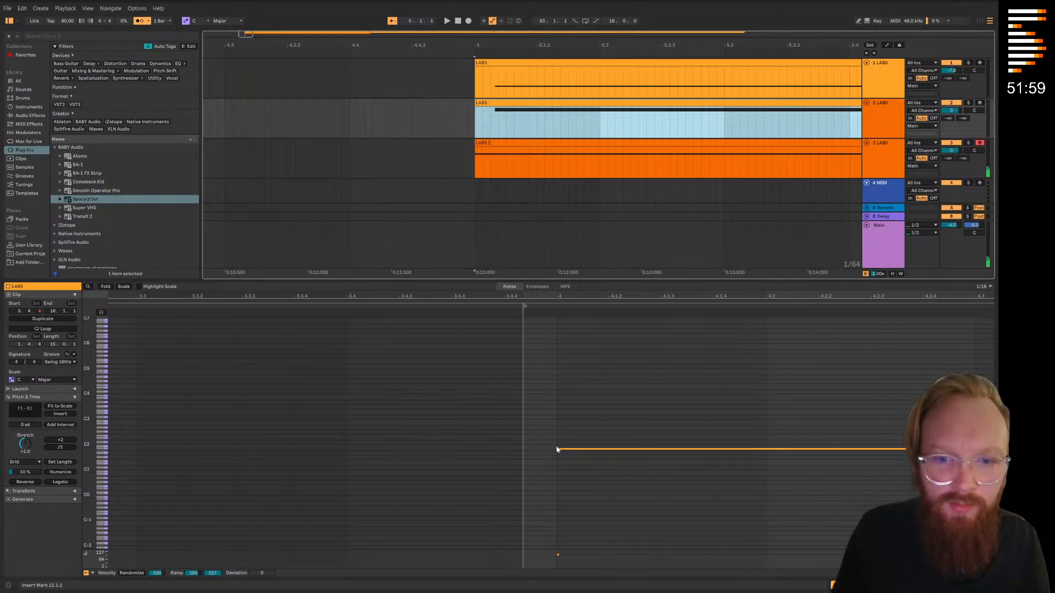
drag(525, 306, 556, 307)
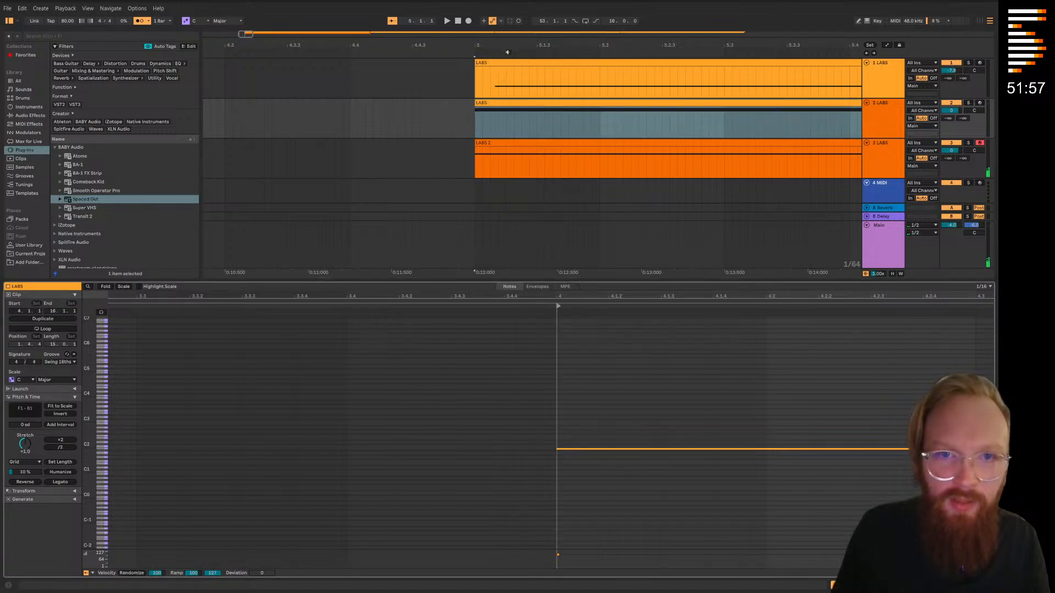
Set the start of the first LABS track's first clip to 4.1.1, at its first note
click(501, 66)
scroll(132, 351, up, 10)
drag(193, 341, 734, 379)
drag(388, 310, 422, 306)
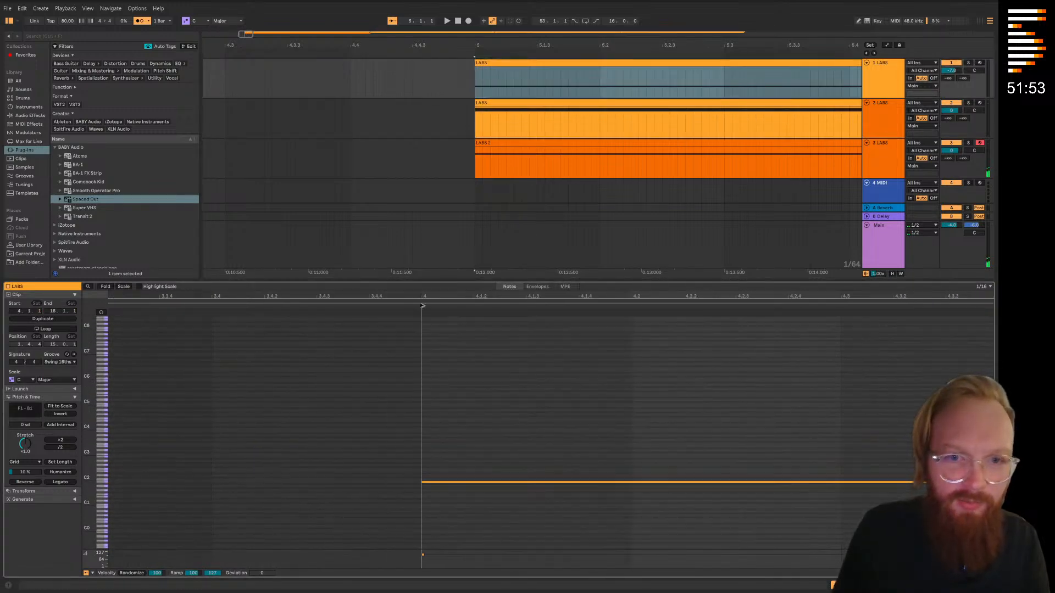
Lengthen the last F1 note in the first LABS track's first clip so it reaches the clip's end at bar 17
click(477, 154)
key(w)
scroll(349, 72, up, 8)
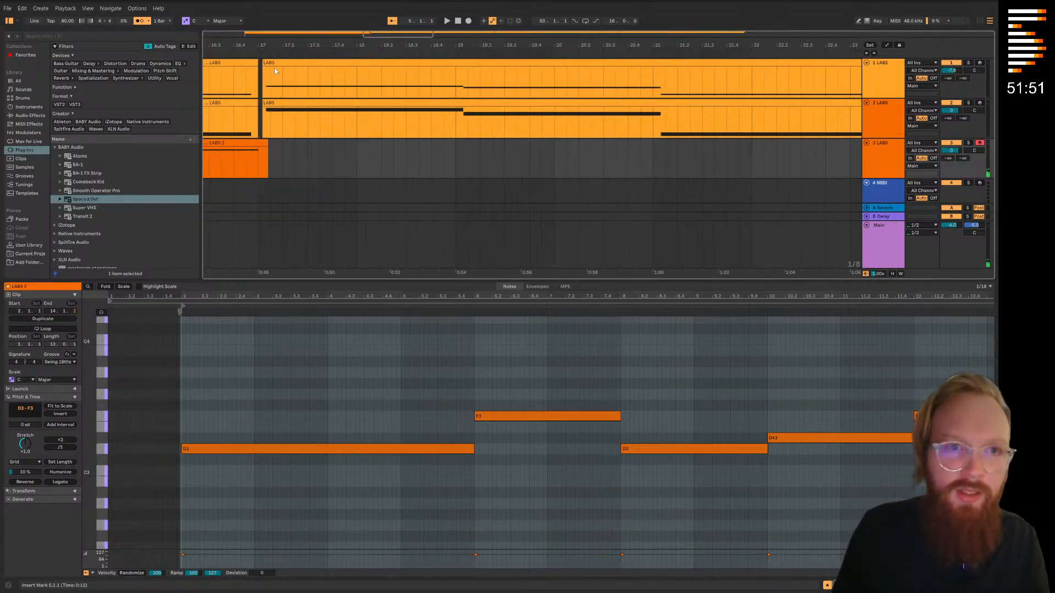
click(254, 63)
click(860, 402)
scroll(846, 379, up, 5)
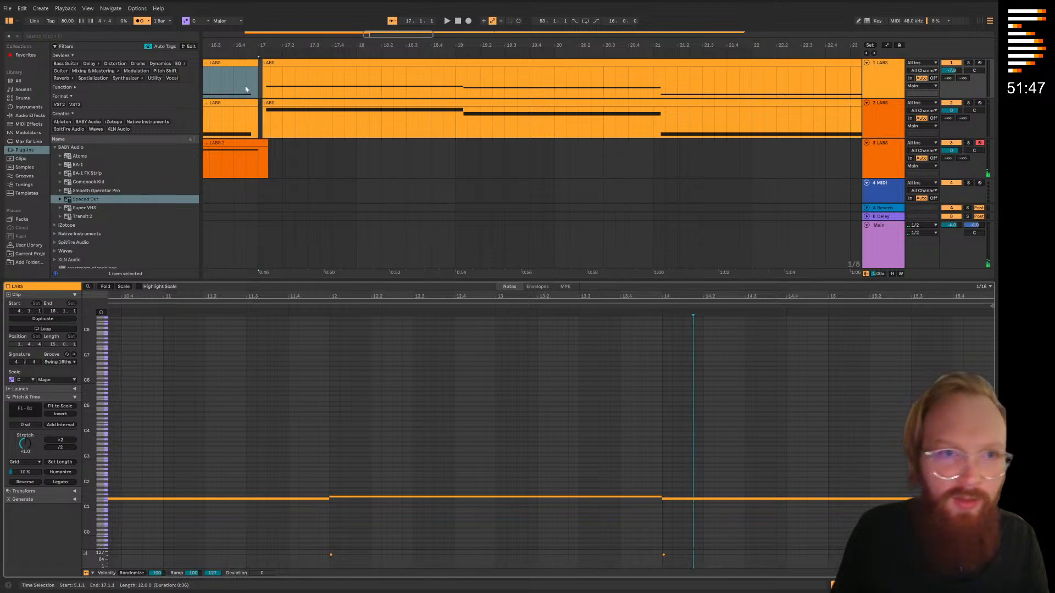
drag(256, 63, 260, 63)
drag(256, 104, 256, 104)
drag(259, 65, 254, 66)
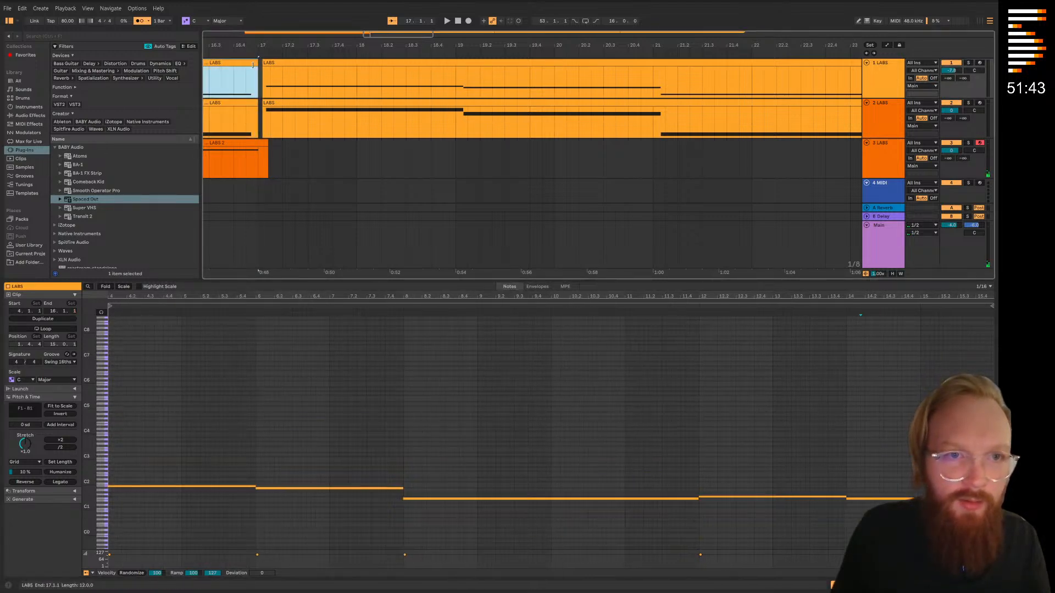
drag(987, 499, 993, 498)
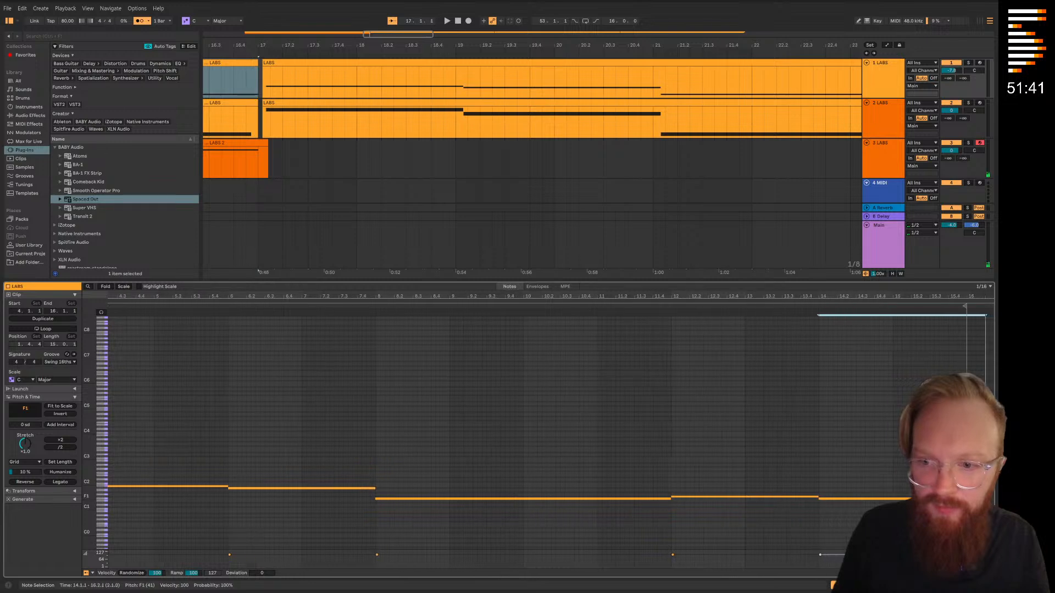
Lengthen the last F1 note in the second LABS track's first clip so it fills the clip up to bar 17
click(256, 103)
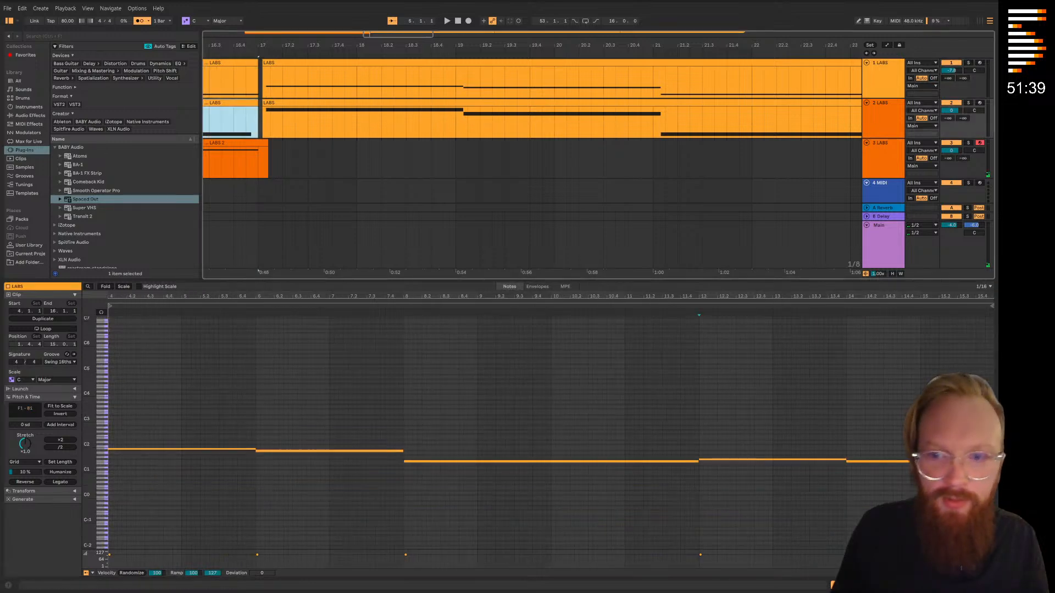
click(988, 462)
drag(997, 461, 963, 462)
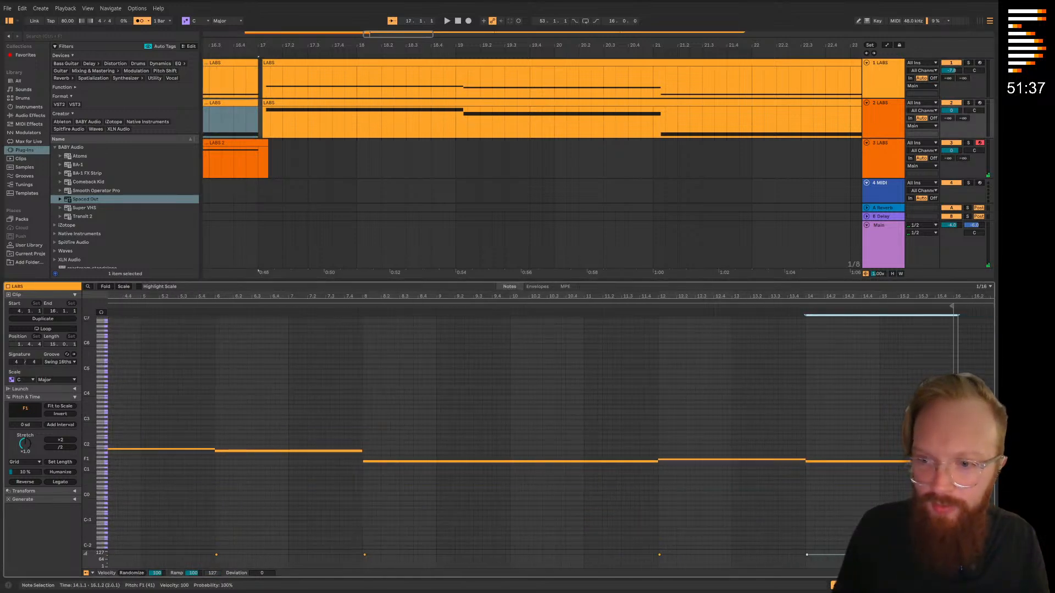
Delete the part of the third LABS track's clip that extends past bar 17
drag(282, 159, 259, 159)
key(plus)
key(Delete)
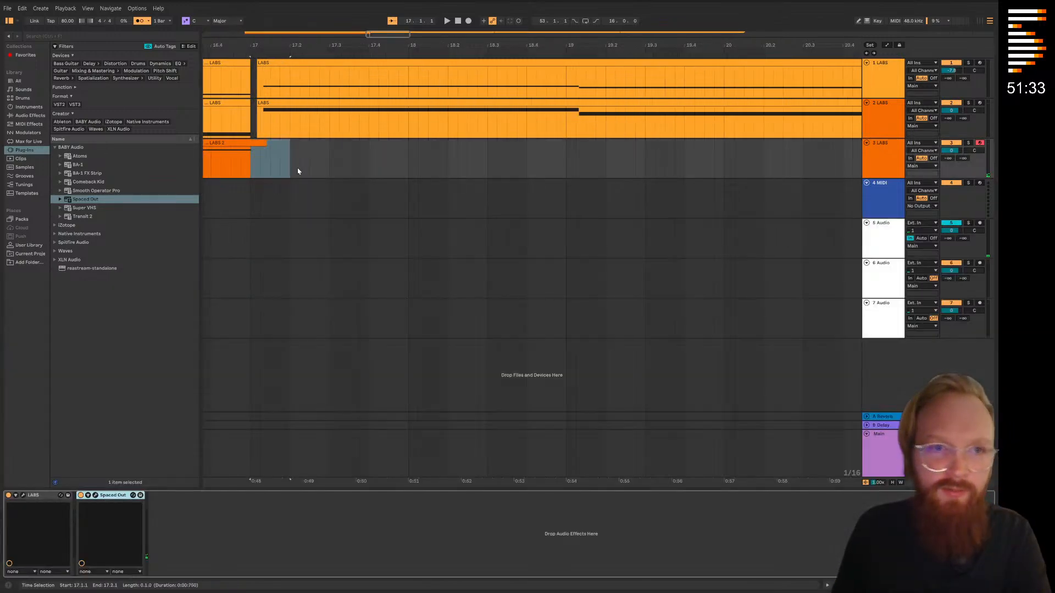
Delete the repeated clips after bar 17 on the LABS tracks, keeping only the first 12-bar section
key(minus)
key(minus)
key(minus)
key(minus)
drag(743, 186, 363, 82)
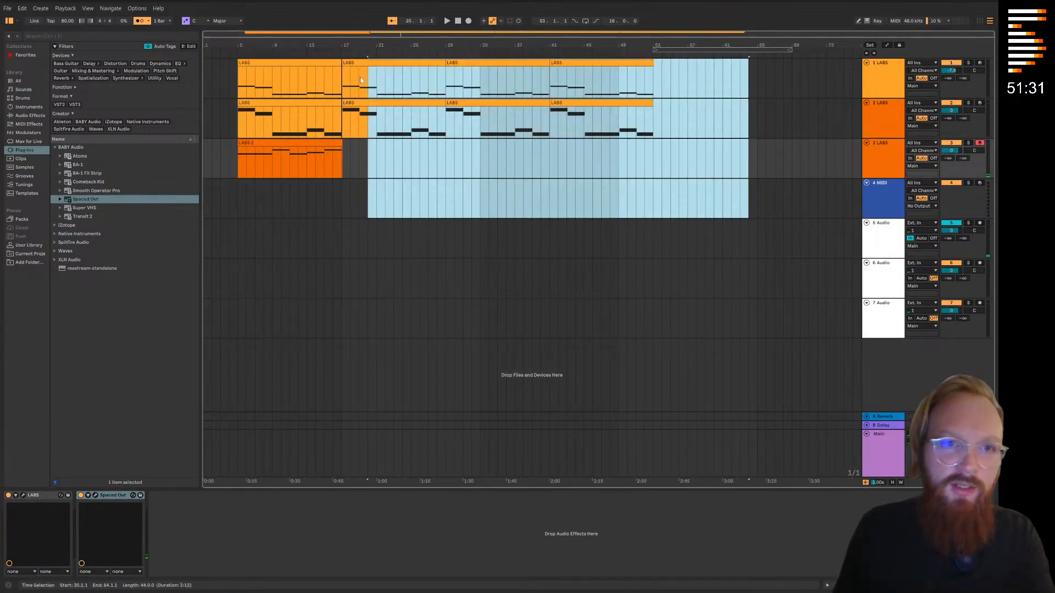
key(Delete)
Repeat the three LABS clips from bars 5 to 17 three more times, at bars 17, 29 and 41
drag(341, 165, 240, 63)
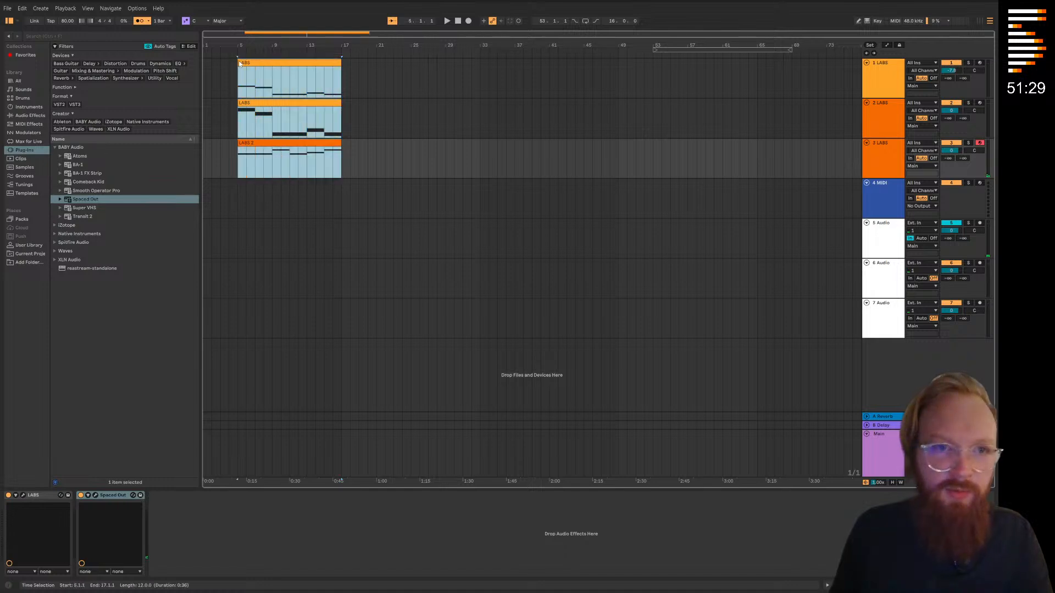
key(ctrl+d)
click(449, 83)
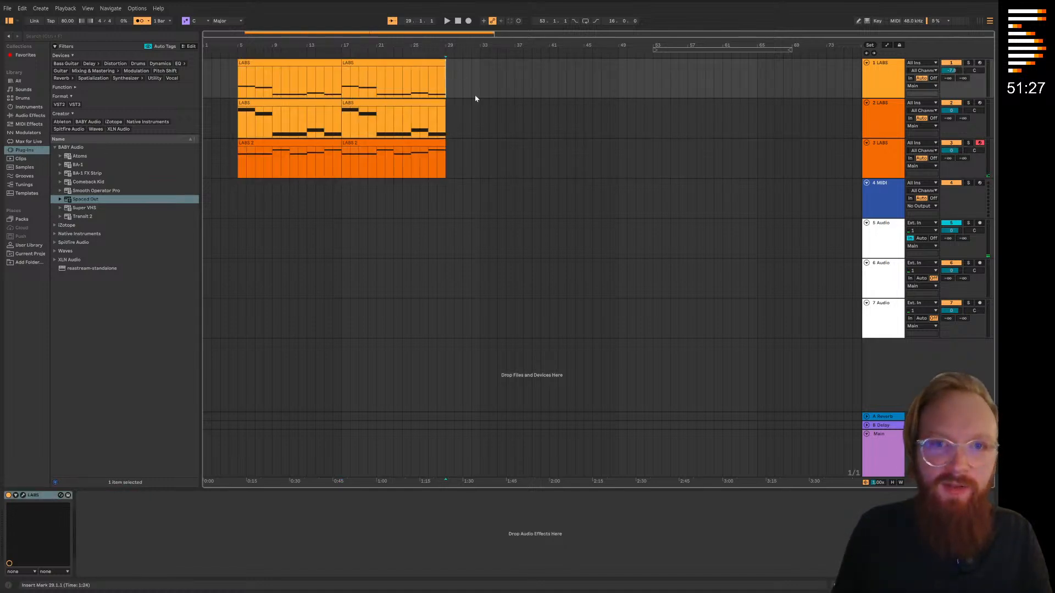
key(ctrl+v)
click(552, 90)
key(ctrl+v)
click(638, 235)
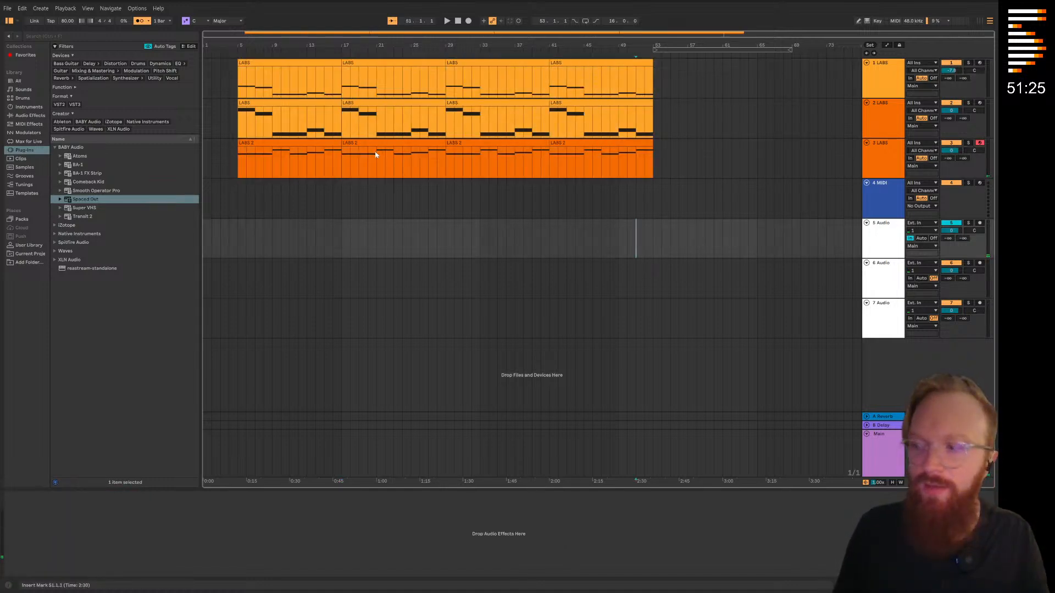
Play the arrangement from bar 5 to listen to the three layered LABS tracks
click(234, 49)
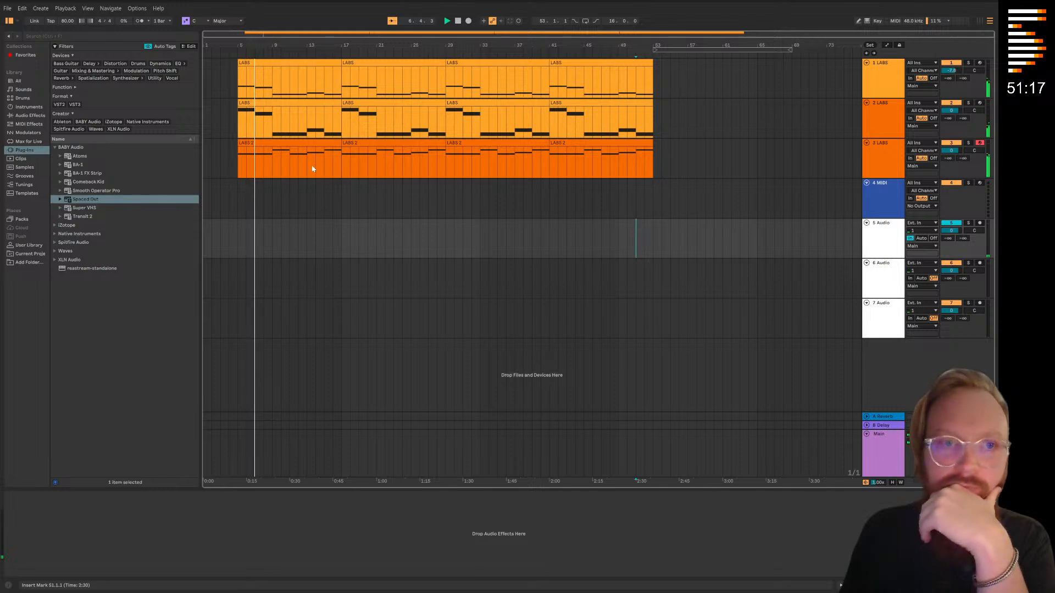
click(341, 199)
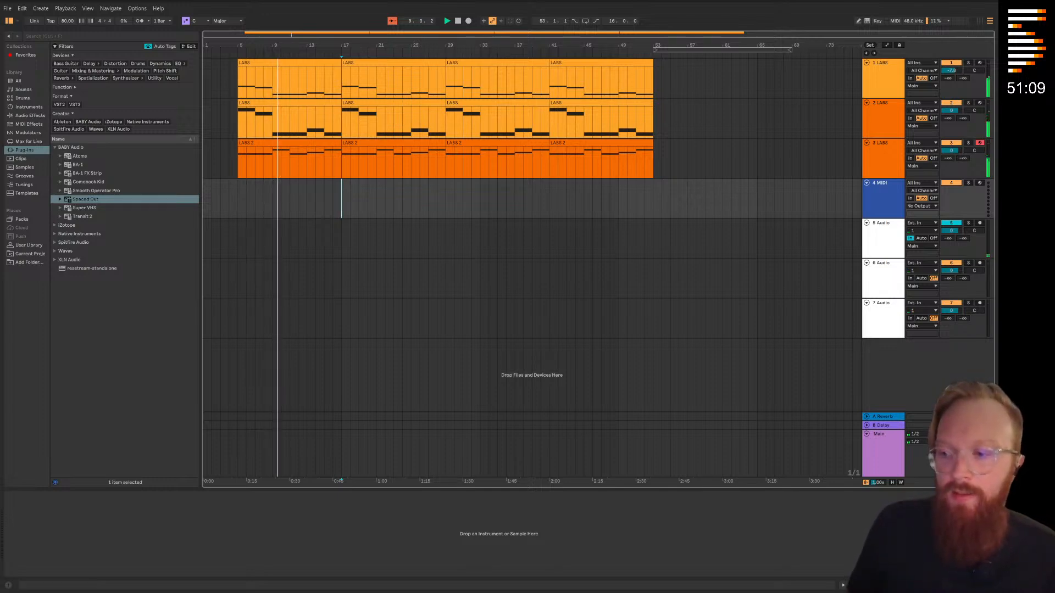
click(307, 212)
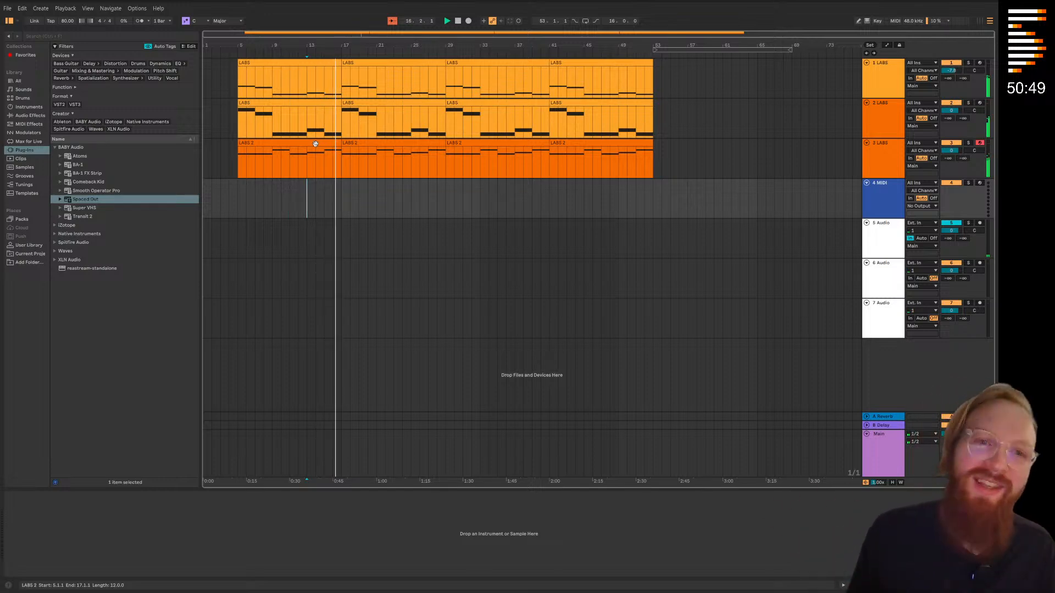
click(344, 196)
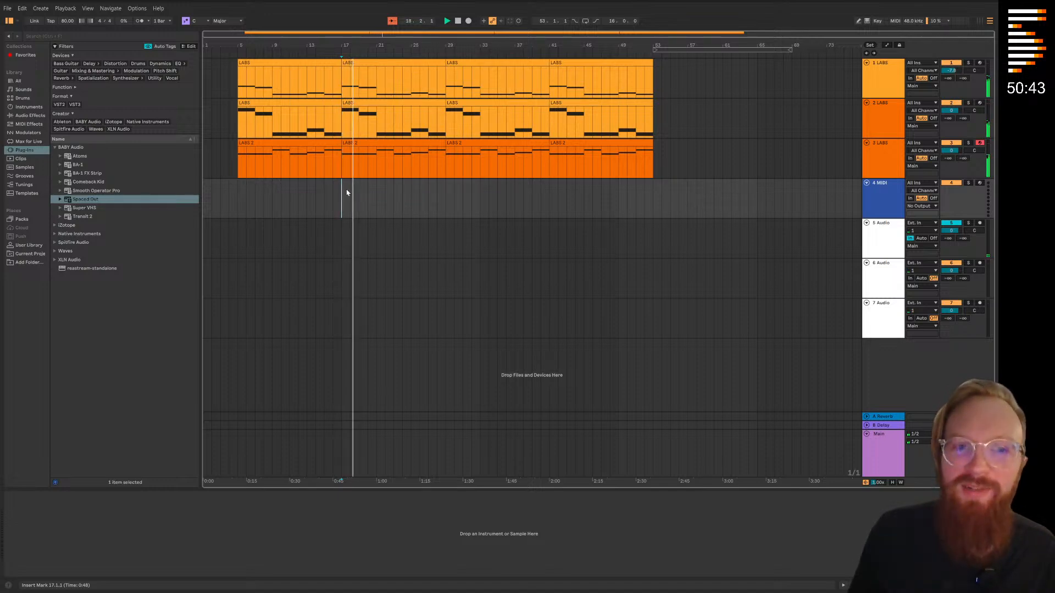
Save the Live Set and stop playback
click(8, 8)
click(42, 108)
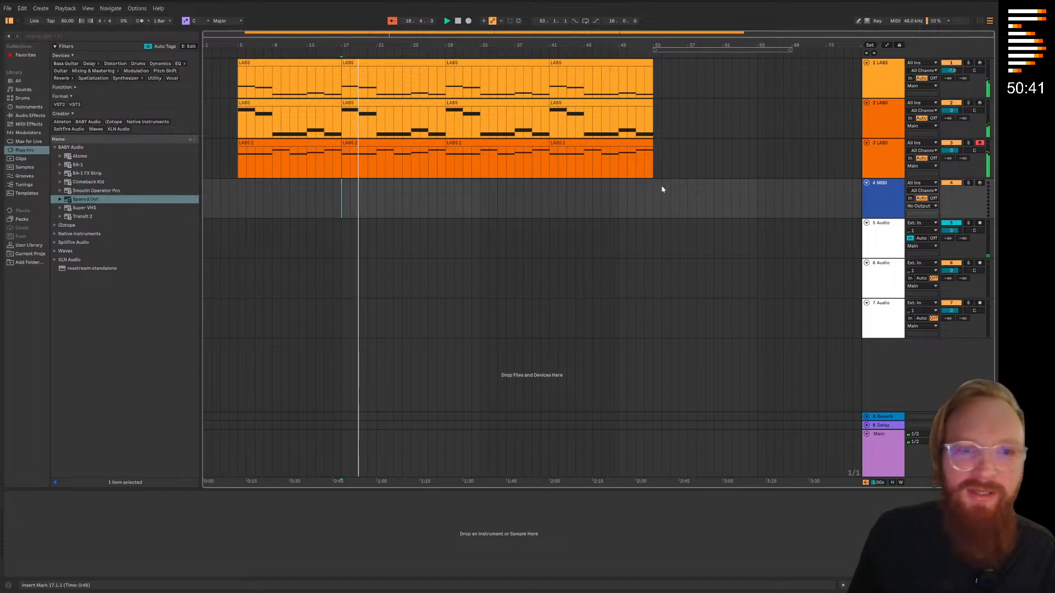
click(459, 21)
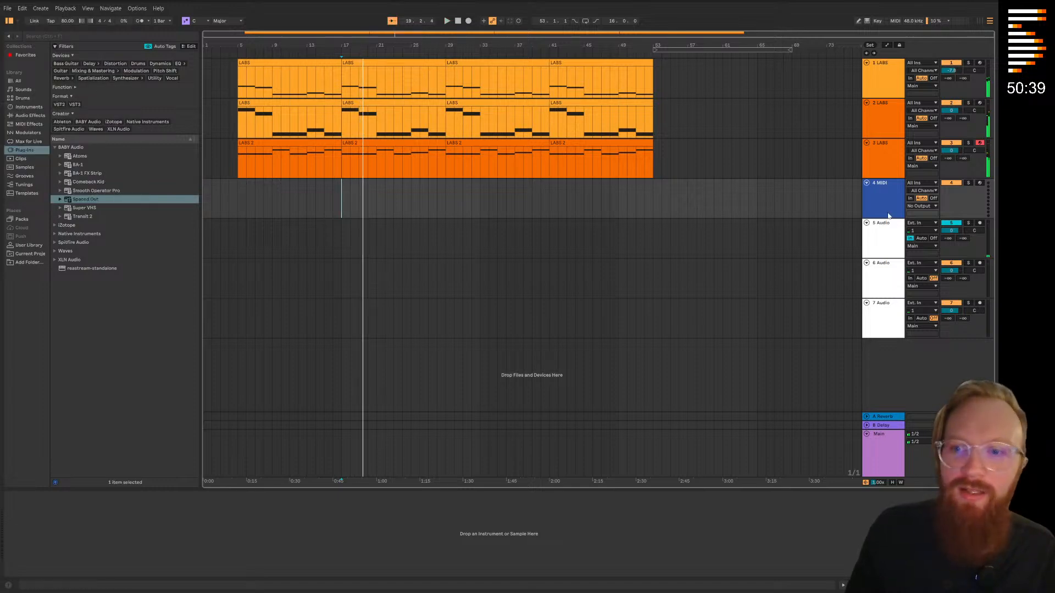
Load the Spitfire Audio LABS instrument onto the empty fourth MIDI track
click(880, 190)
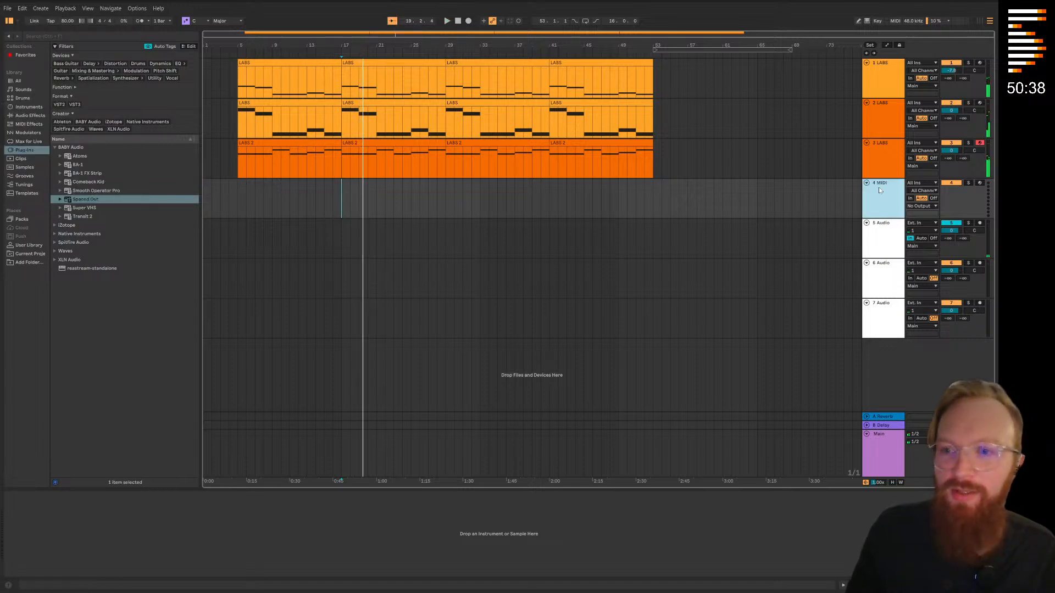
click(55, 243)
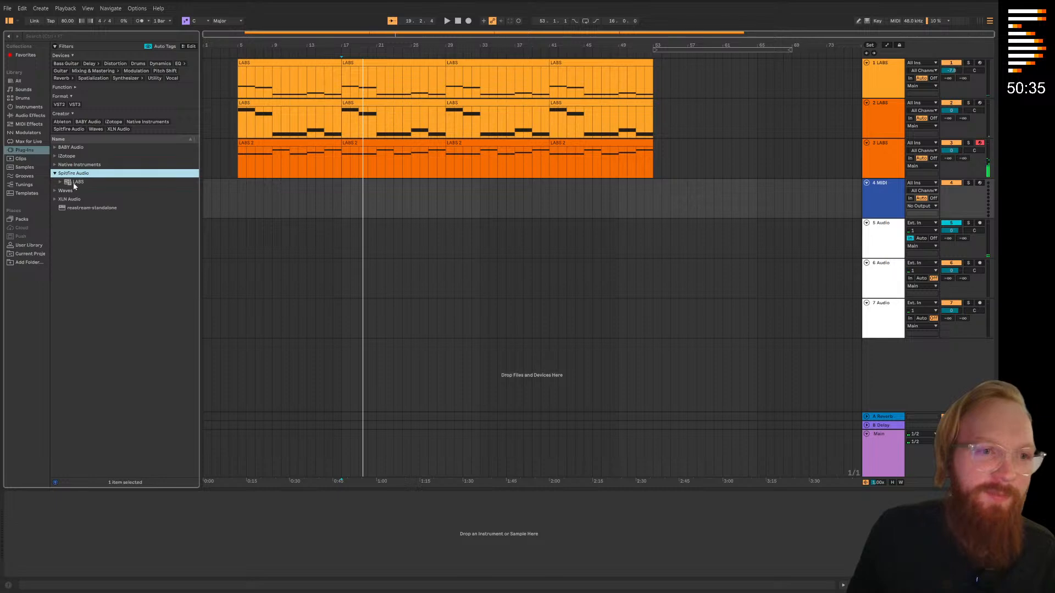
drag(74, 184, 839, 207)
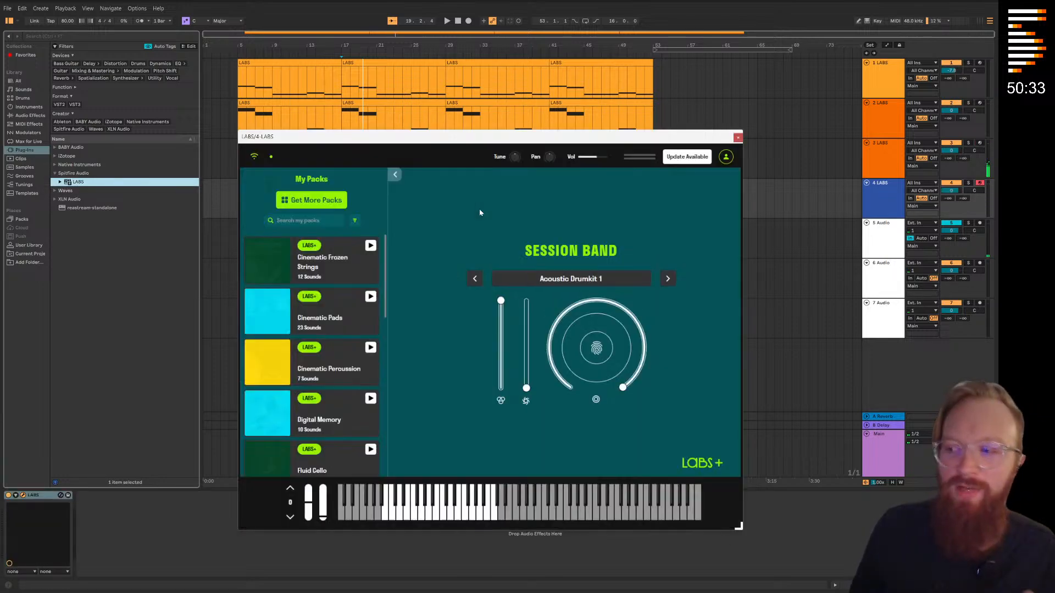
Browse the installed packs and the full LABS pack catalogue, and check the Fluid Cello pack's details page
scroll(298, 381, down, 3)
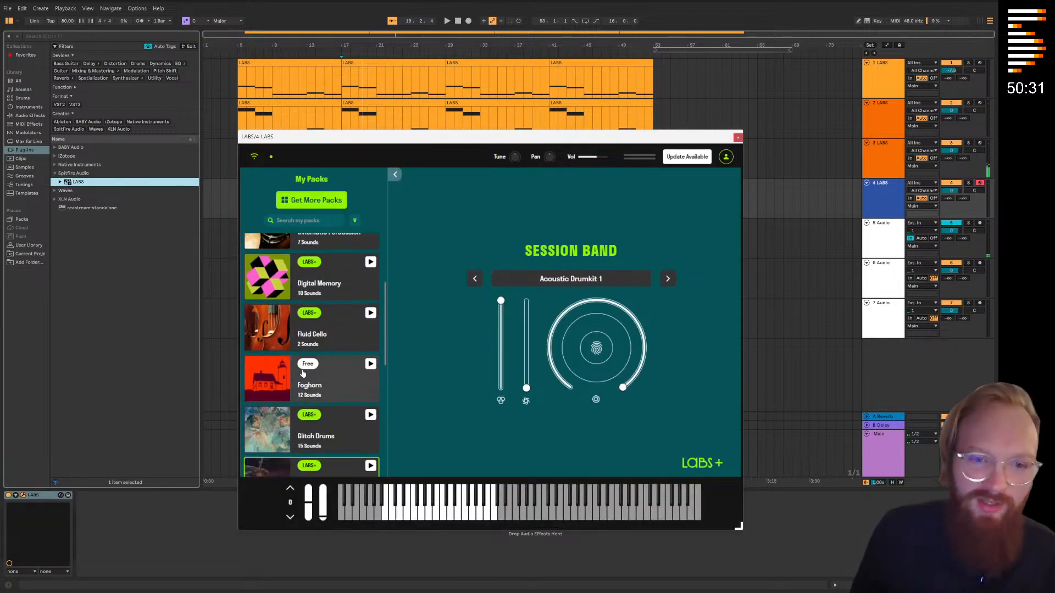
scroll(303, 372, down, 7)
scroll(302, 371, up, 10)
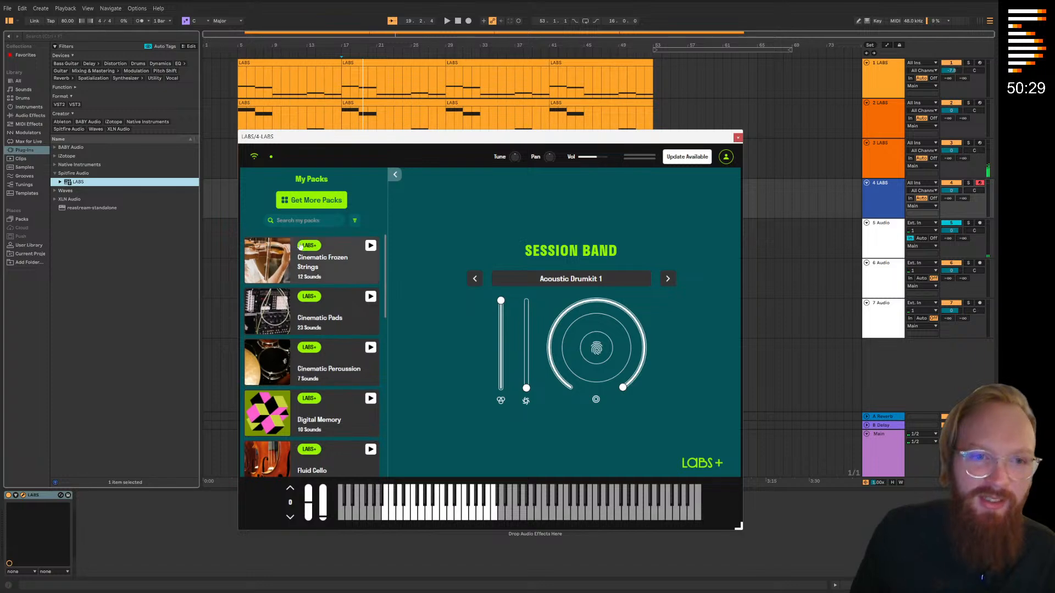
click(323, 199)
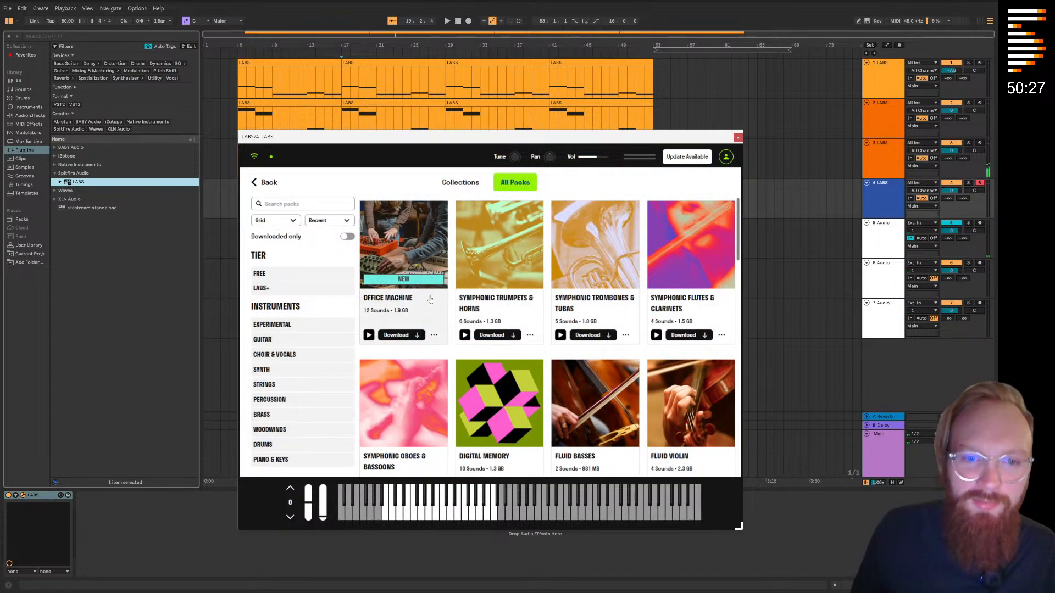
scroll(429, 299, down, 8)
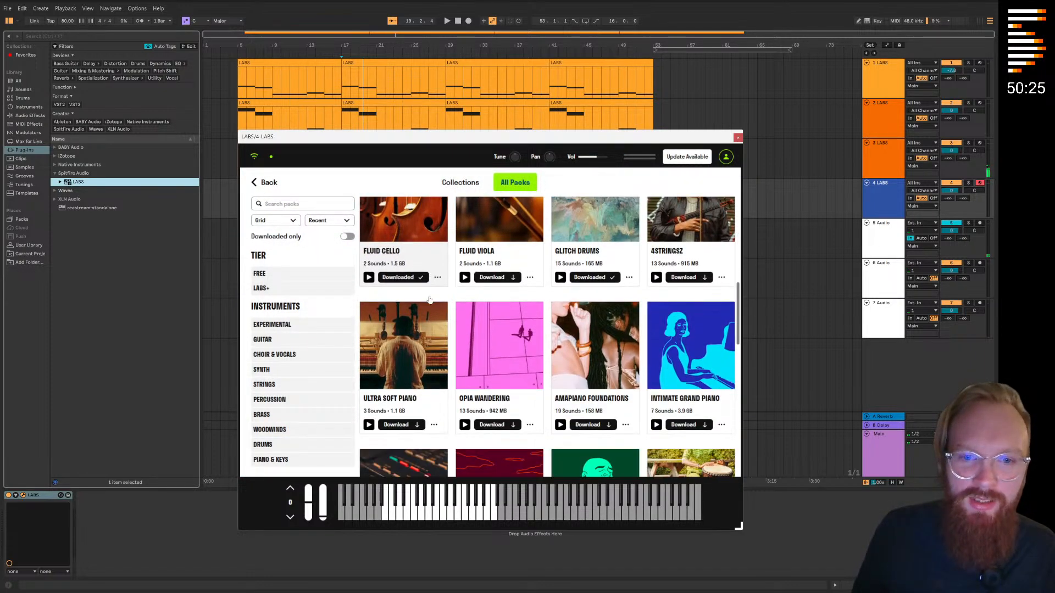
scroll(429, 305, down, 3)
scroll(429, 317, up, 9)
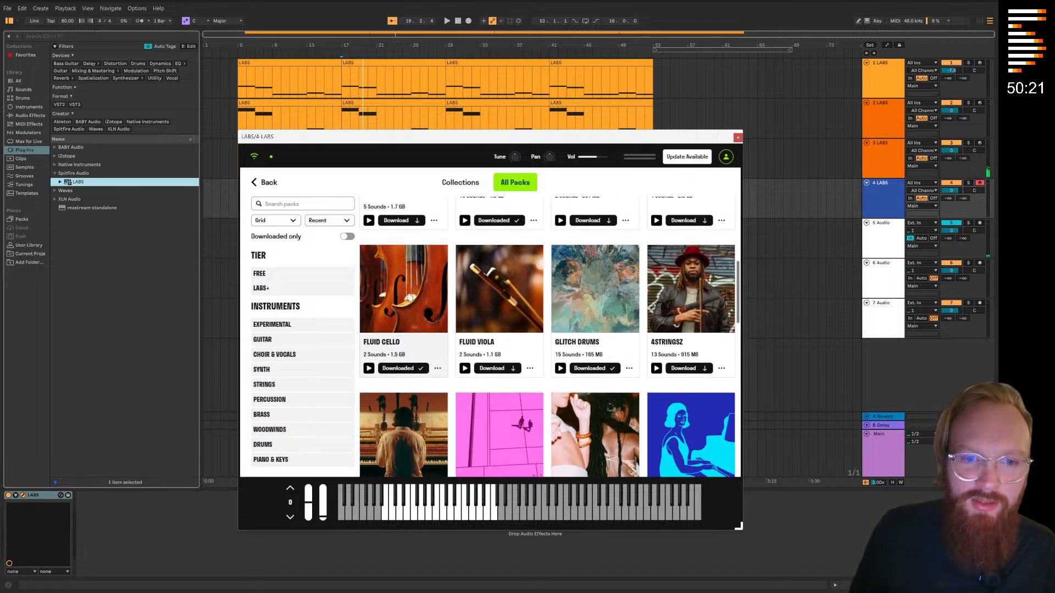
click(409, 298)
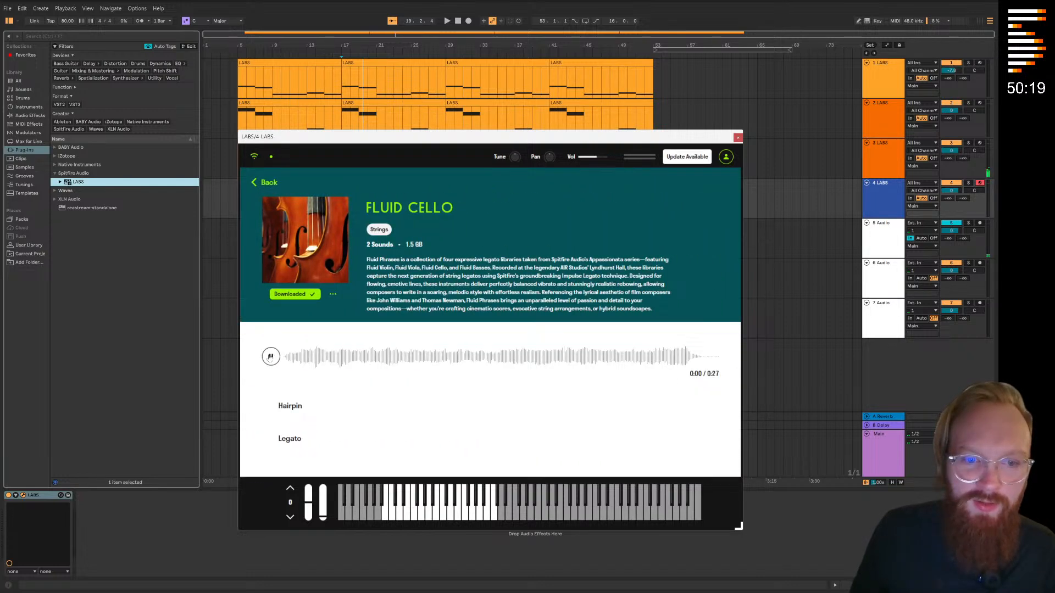
click(253, 183)
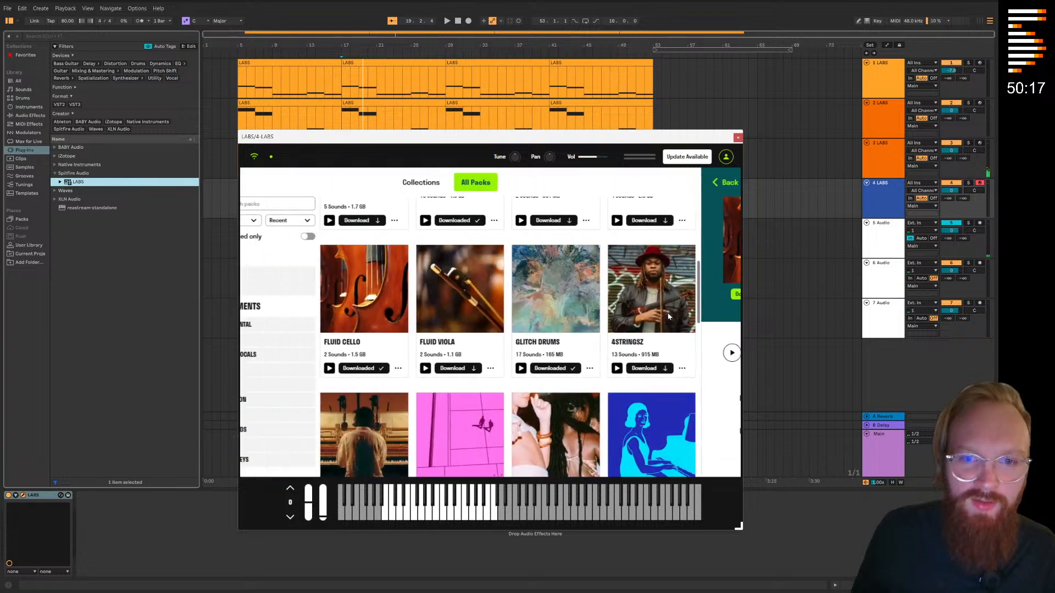
Filter the LABS pack catalogue to Brass and download the Intimate Brass pack
scroll(522, 321, up, 7)
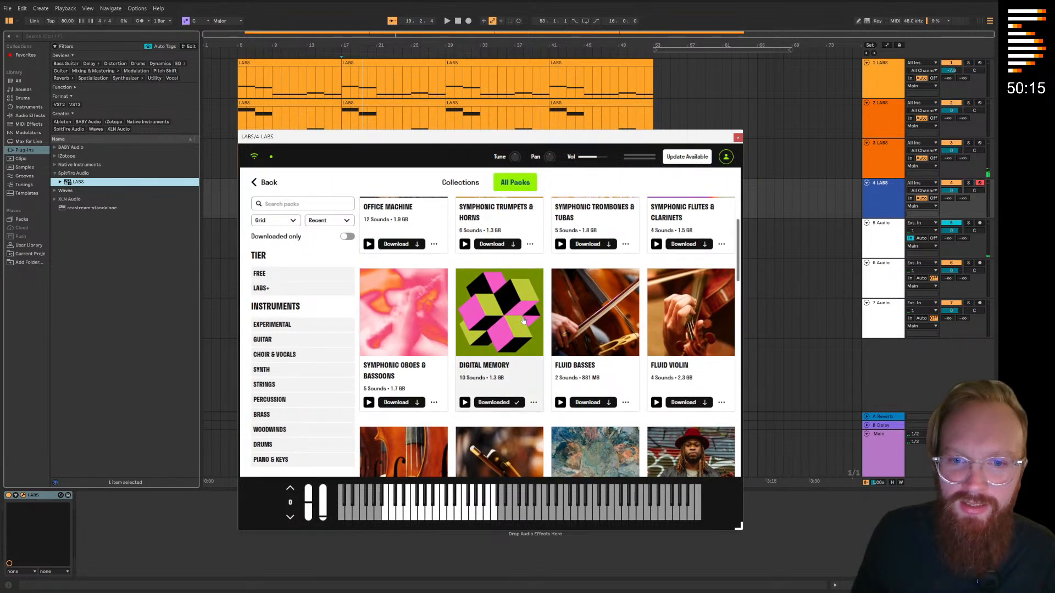
scroll(495, 329, down, 4)
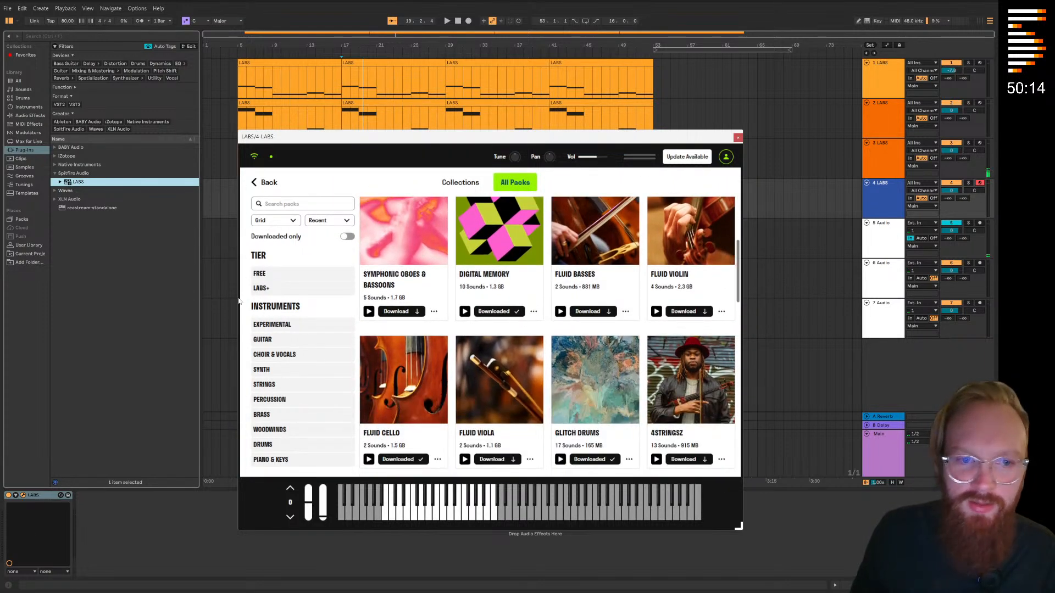
click(271, 414)
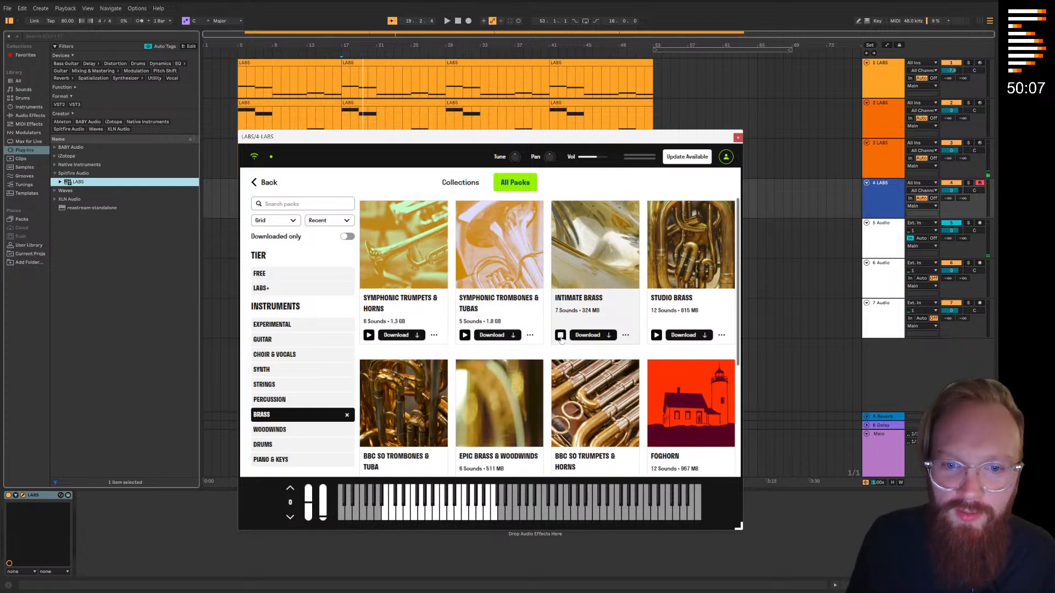
click(606, 331)
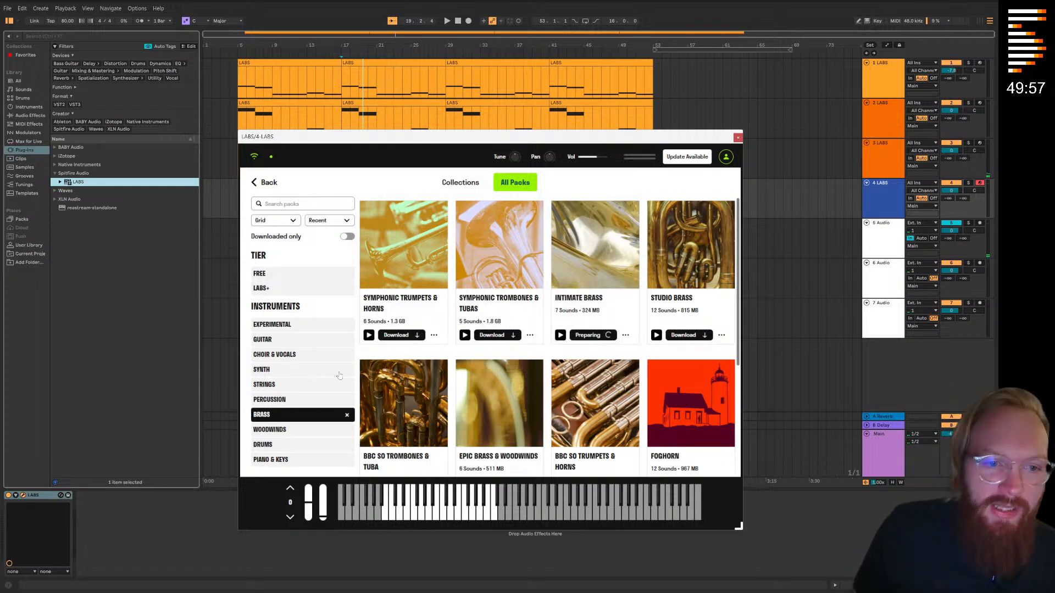
Filter the pack catalogue to Strings, audition several packs and open the Cinematic Frozen Strings pack's details page
click(282, 386)
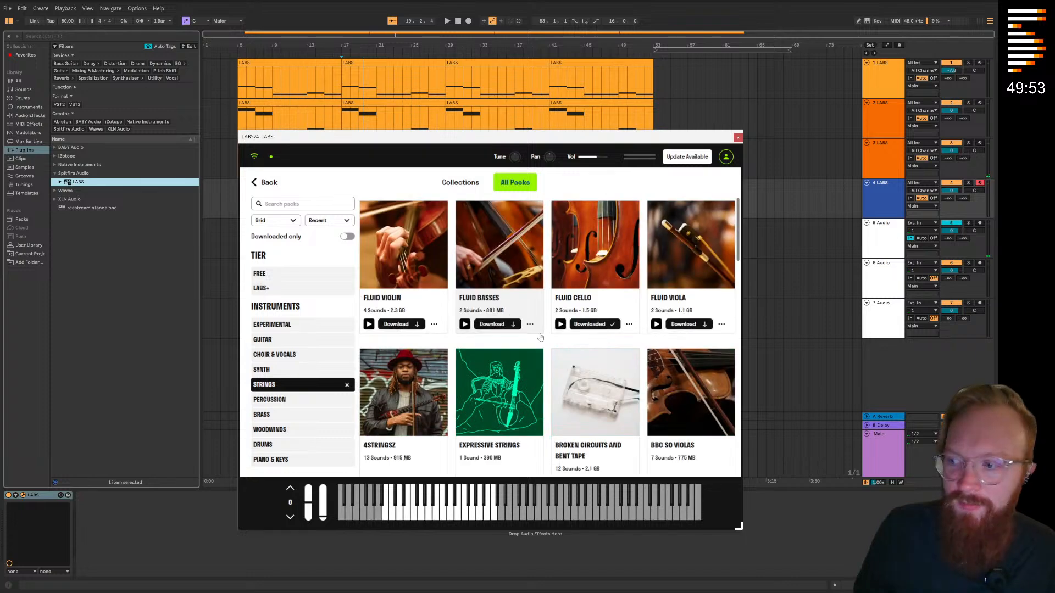
scroll(588, 360, down, 6)
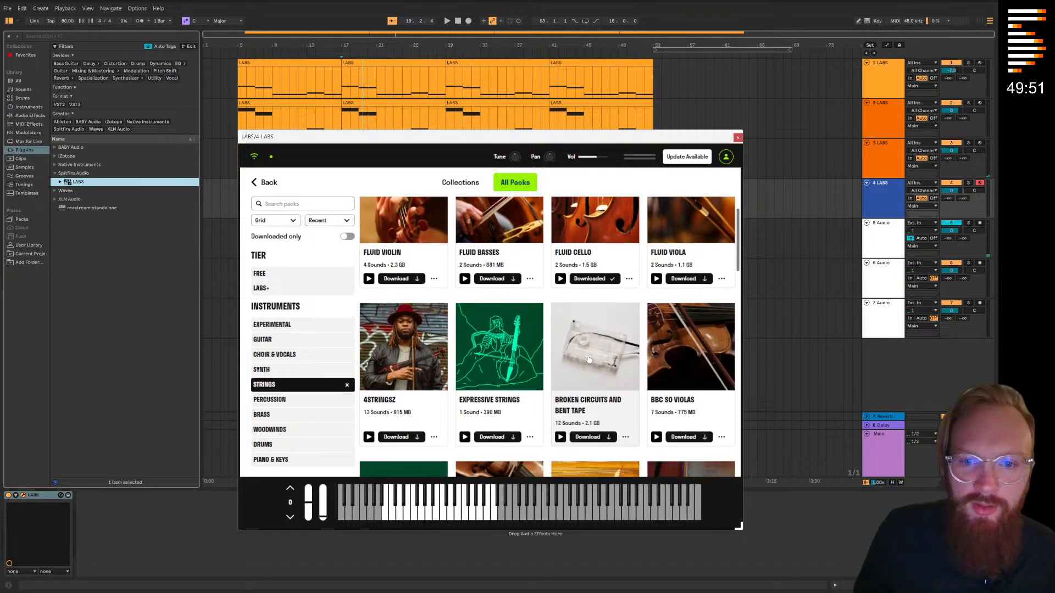
scroll(589, 360, down, 3)
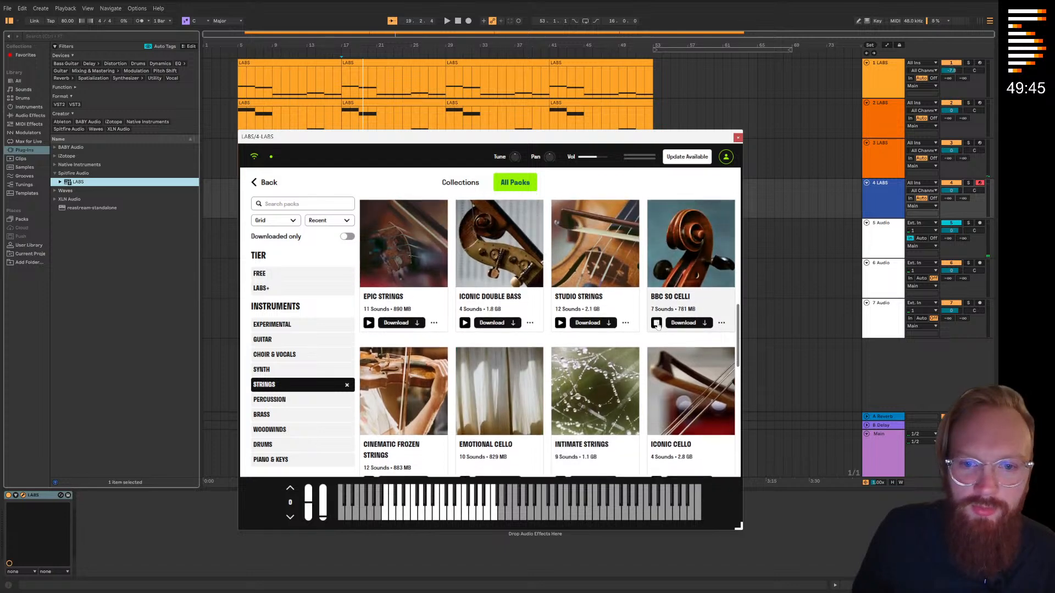
scroll(381, 352, down, 3)
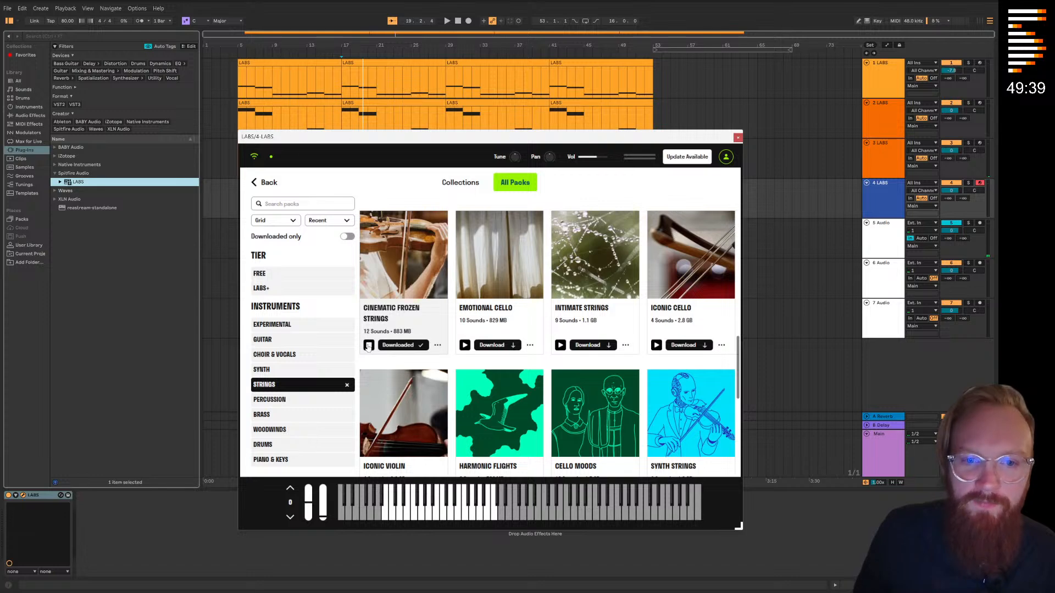
scroll(369, 347, up, 1)
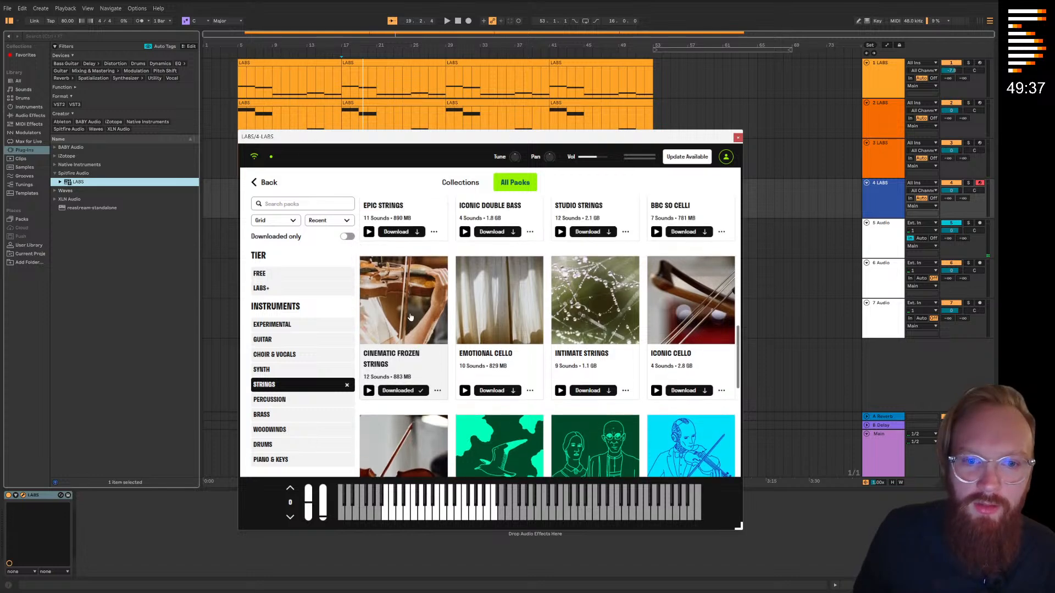
click(369, 344)
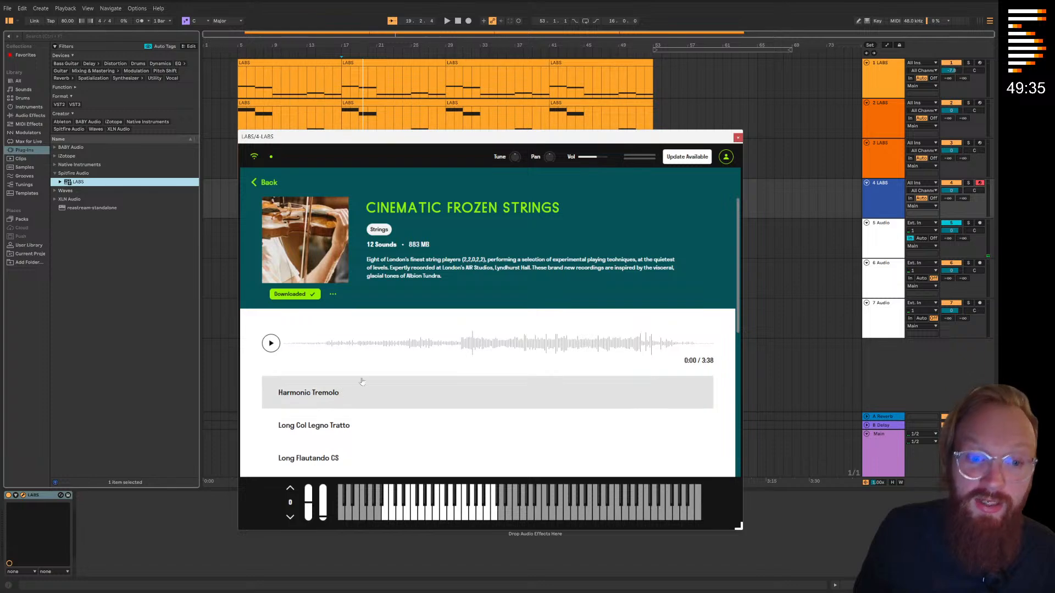
Load the Harmonic Tremolo sound from Cinematic Frozen Strings into the fourth track's LABS and close the instrument window
drag(417, 145, 426, 142)
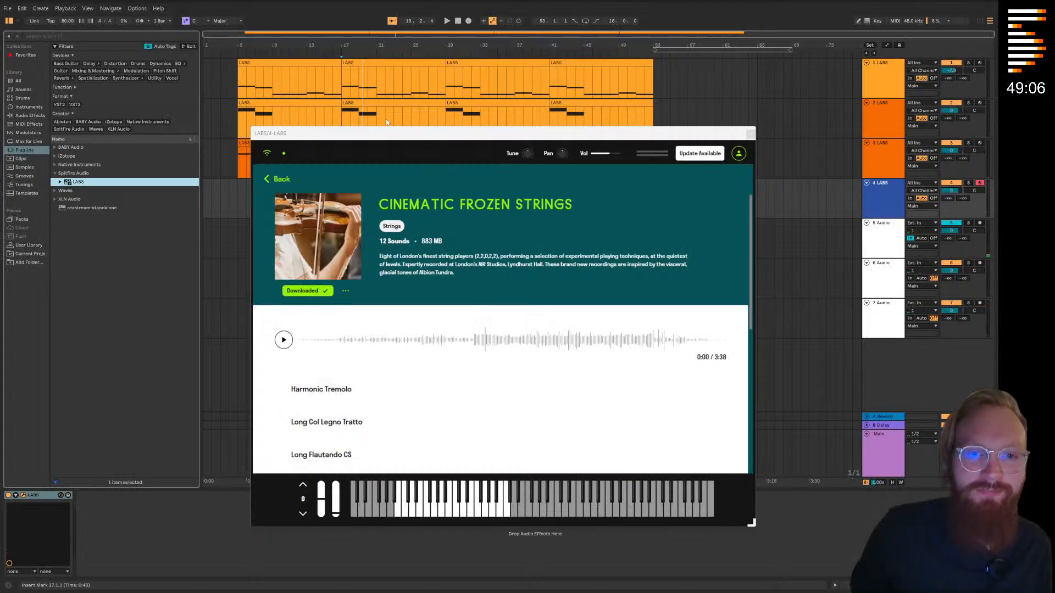
drag(417, 136, 427, 131)
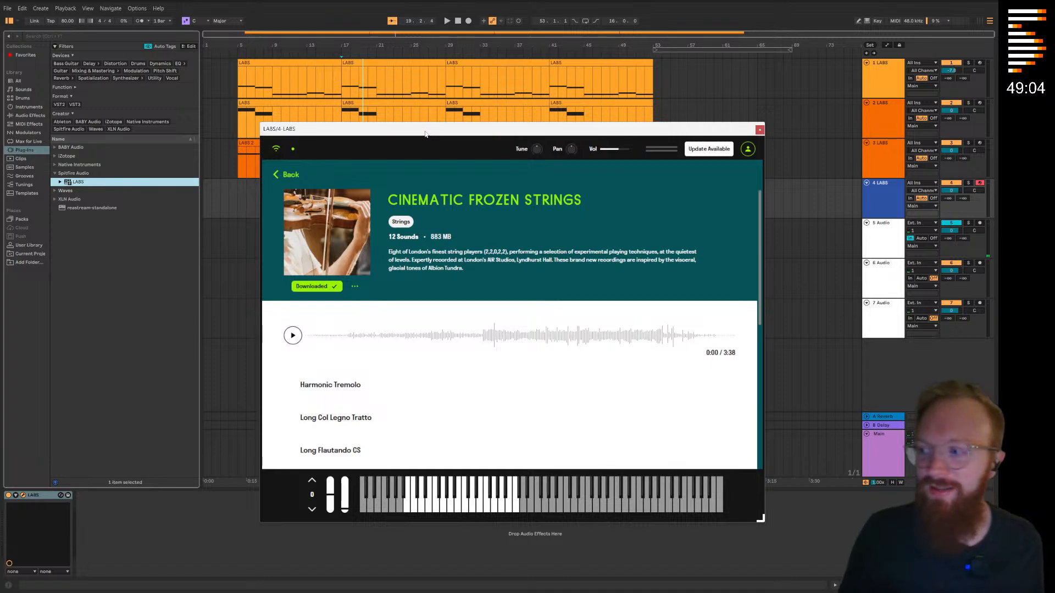
scroll(371, 366, down, 1)
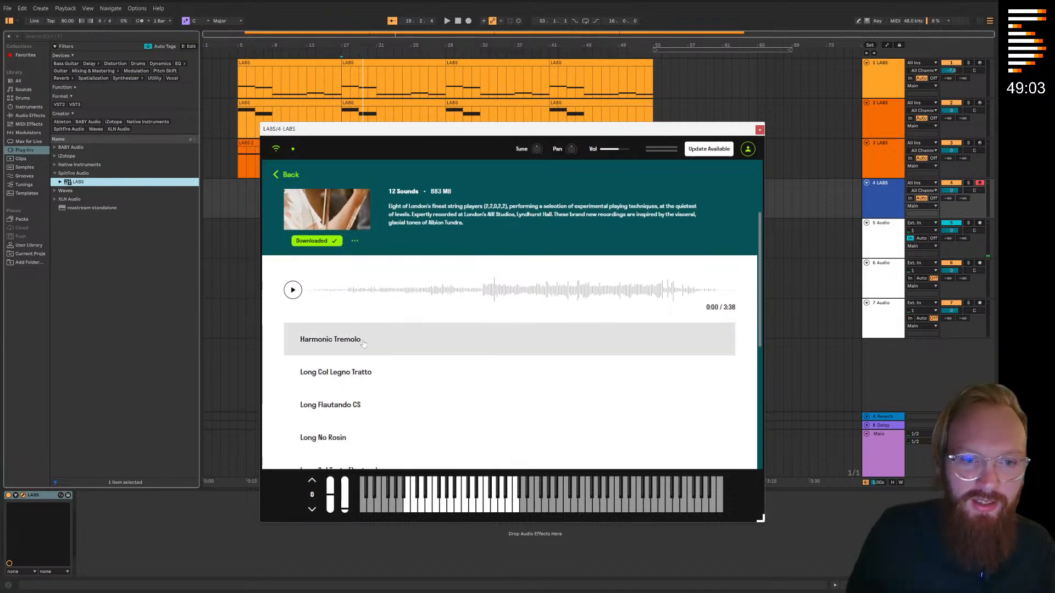
click(357, 340)
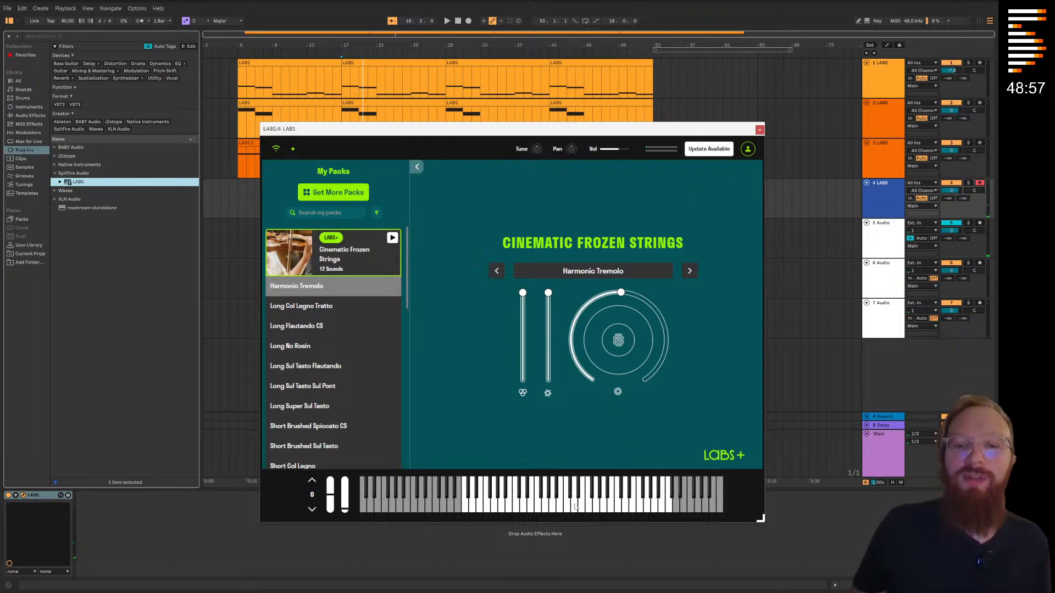
click(761, 129)
Place the insert marker at bar 3 on the fourth track and save the Live Set
click(306, 198)
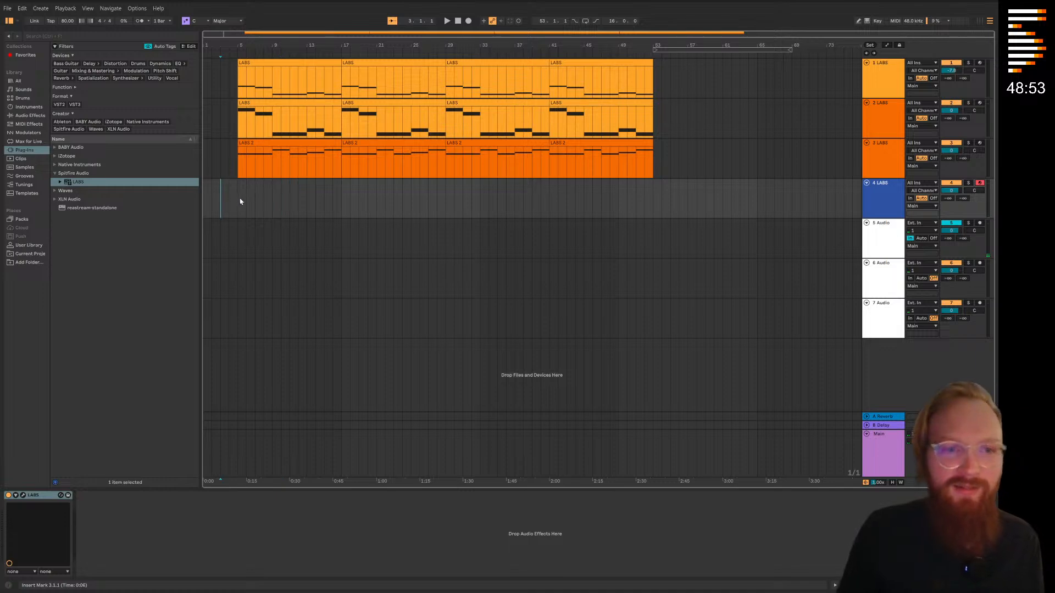
click(8, 8)
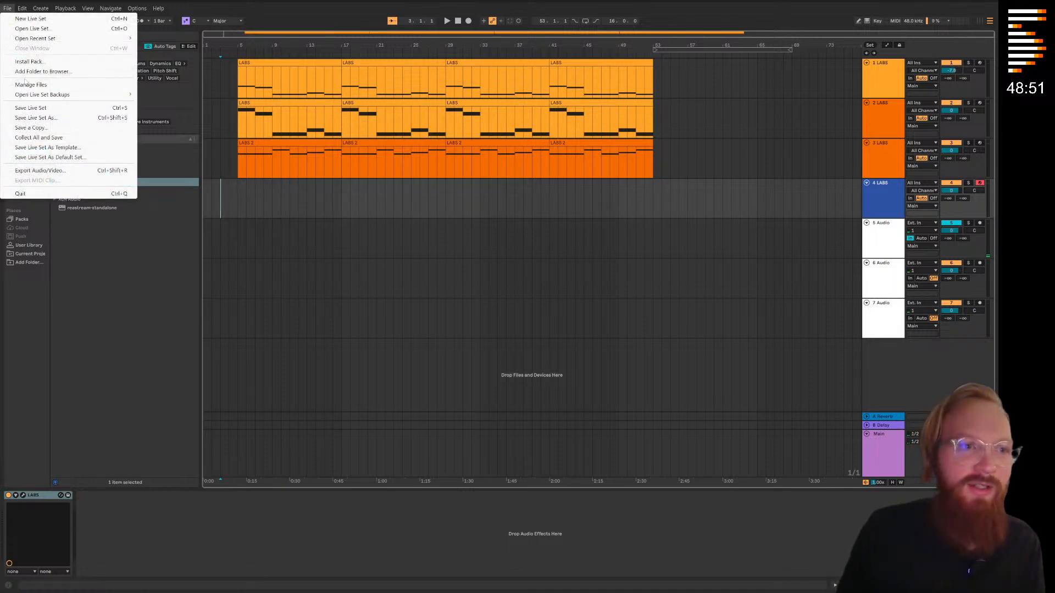
click(43, 109)
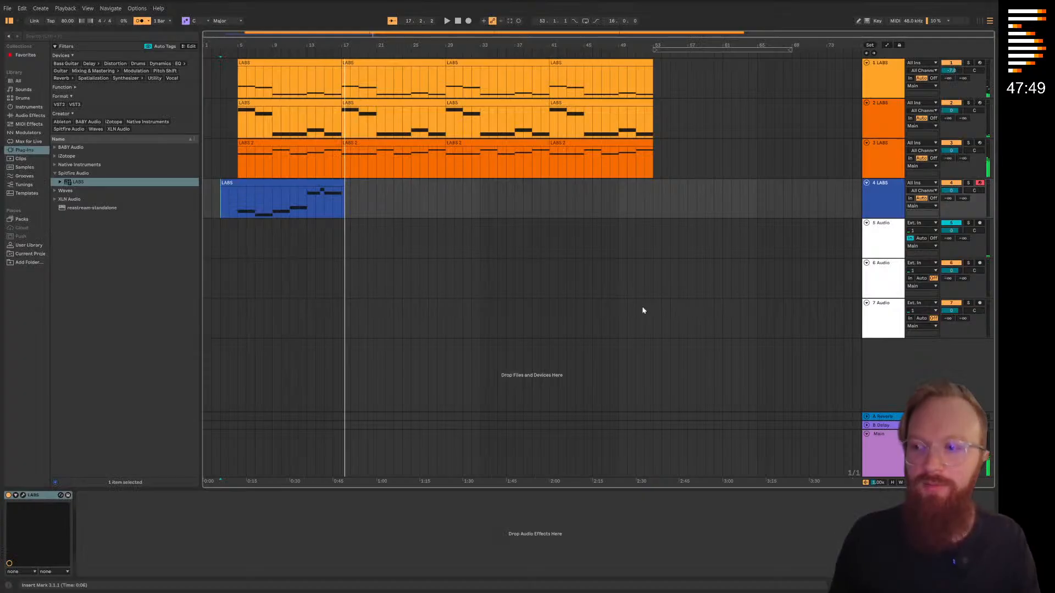
Quantize all notes in the newly recorded LABS clip on the fourth track and play it back
double_click(243, 193)
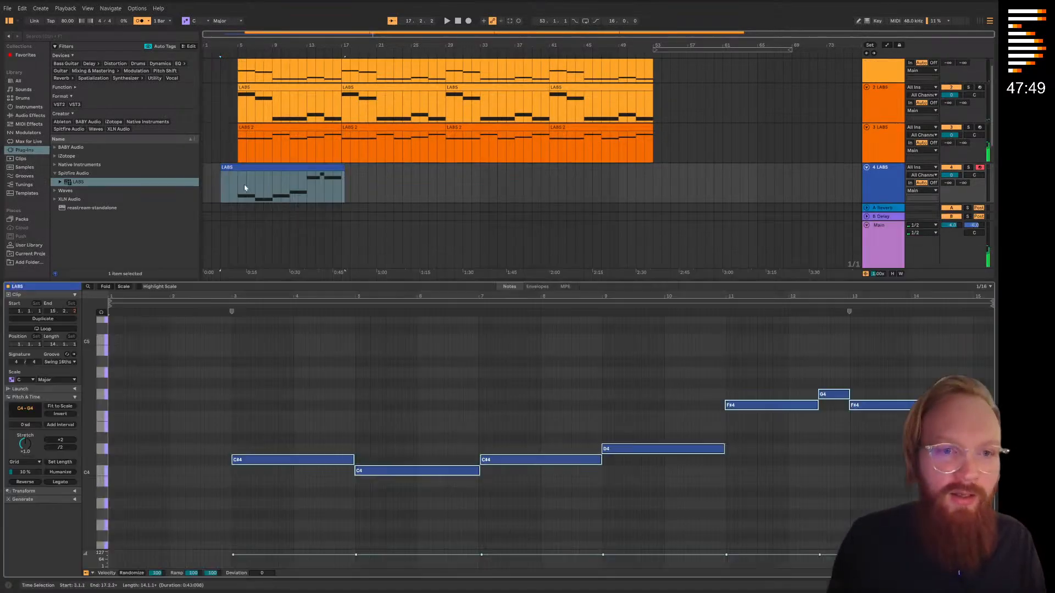
drag(296, 378, 959, 522)
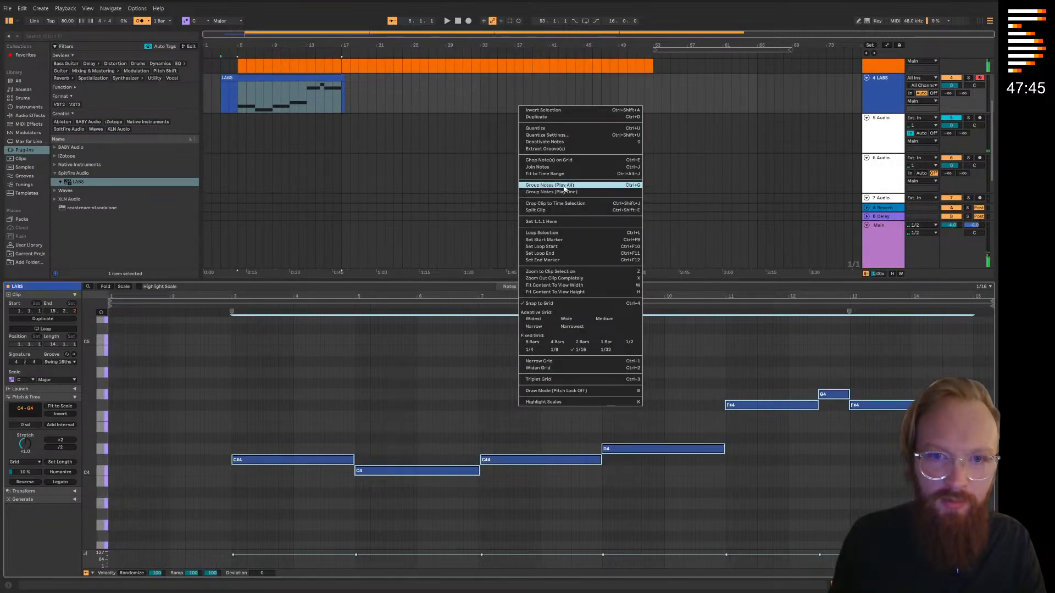
click(548, 140)
click(459, 410)
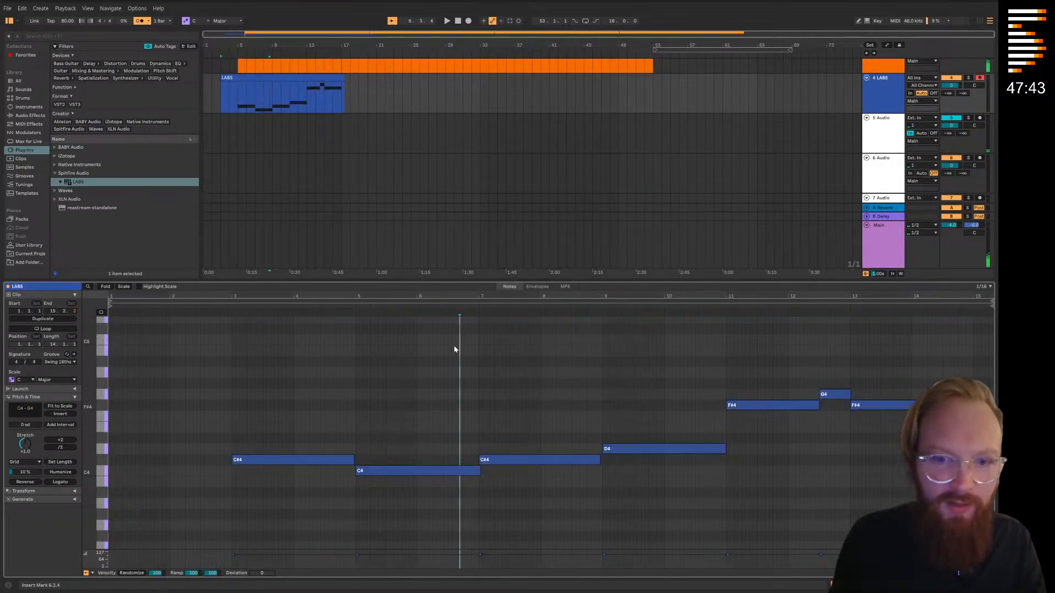
key(space)
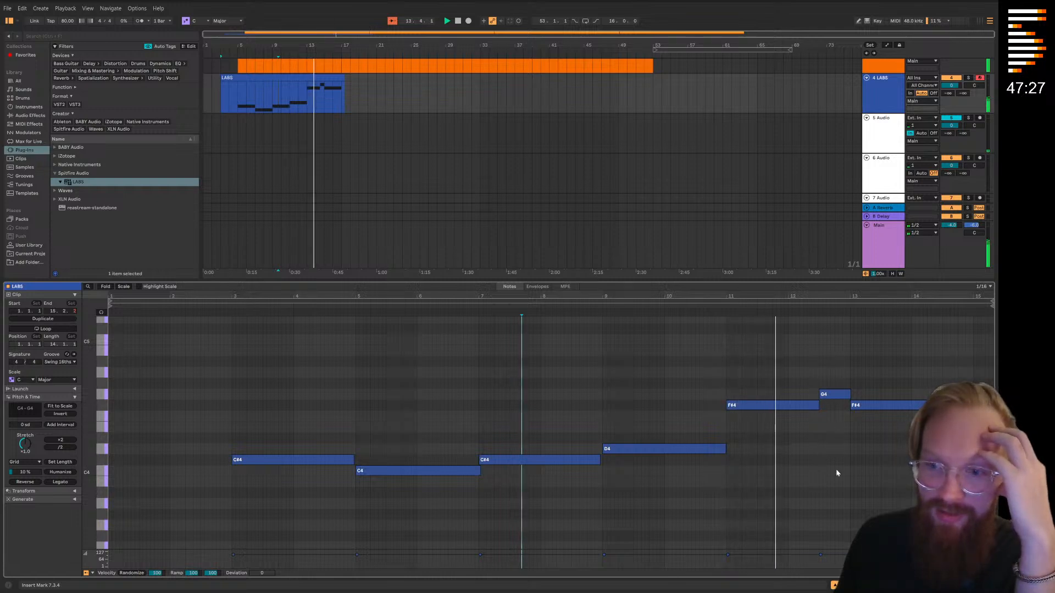
Trim the fourth track's LABS clip so it ends at bar 17 and starts at bar 5
drag(343, 80, 341, 81)
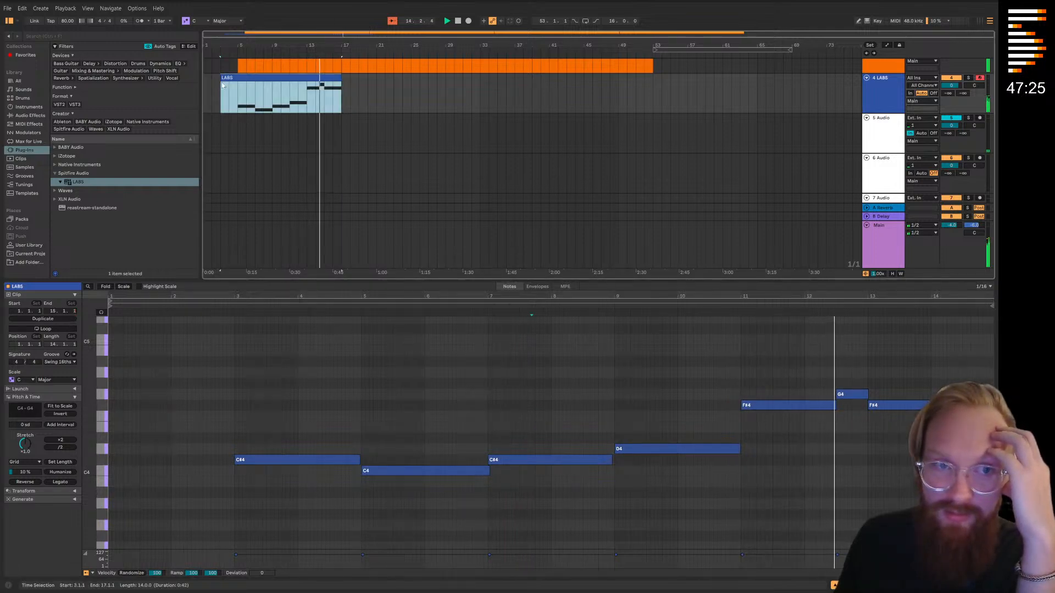
drag(222, 79, 239, 79)
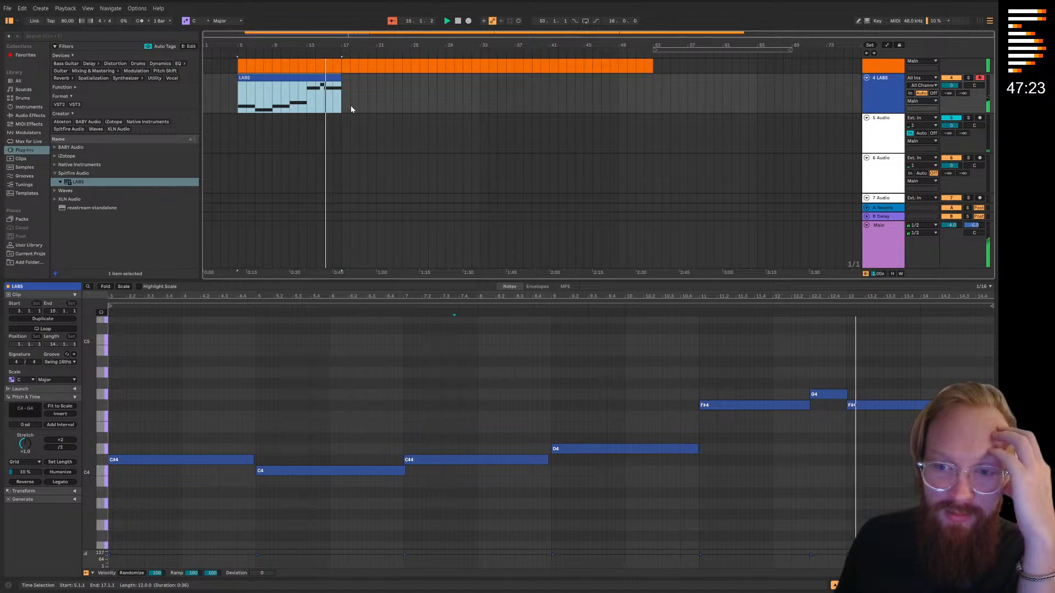
scroll(427, 233, up, 6)
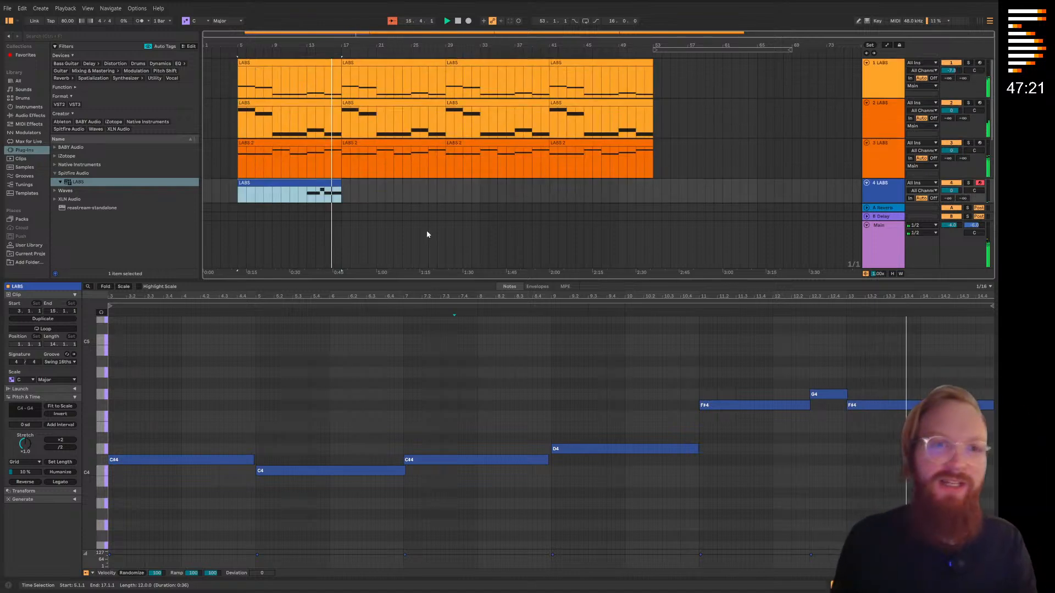
scroll(352, 190, down, 2)
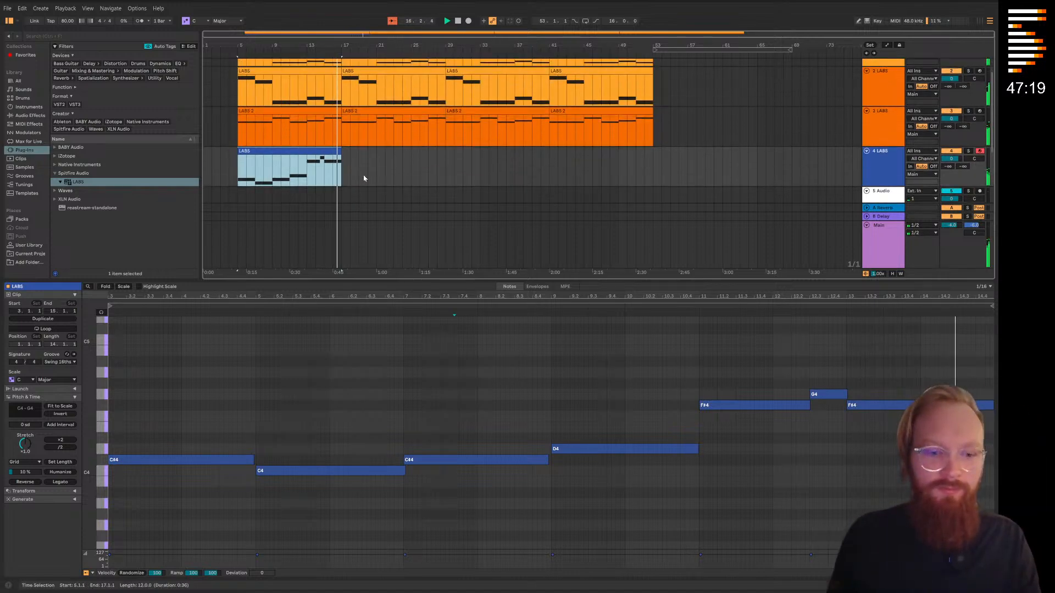
Stop playback, extend the fourth track's LABS clip to bar 21 and lengthen its last F#4 note to the clip's end
click(348, 174)
click(336, 152)
key(space)
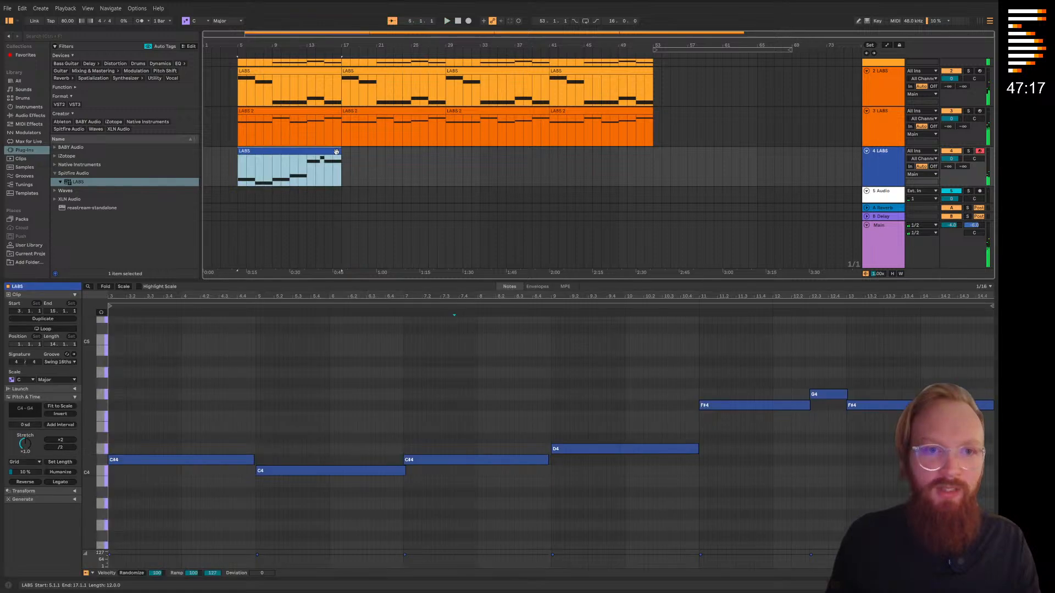
drag(339, 150, 376, 154)
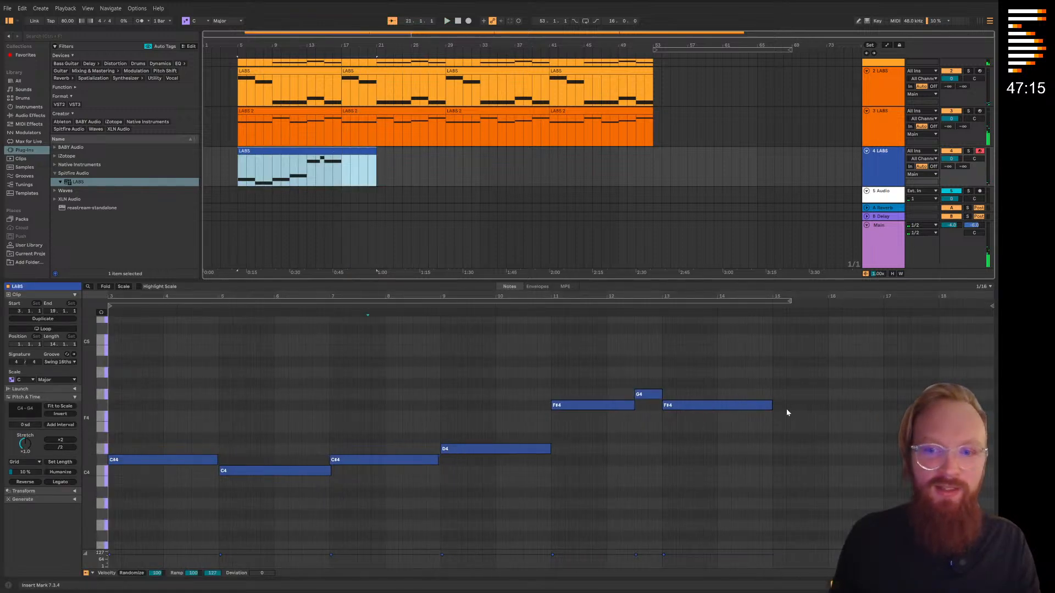
drag(772, 405, 967, 405)
click(319, 53)
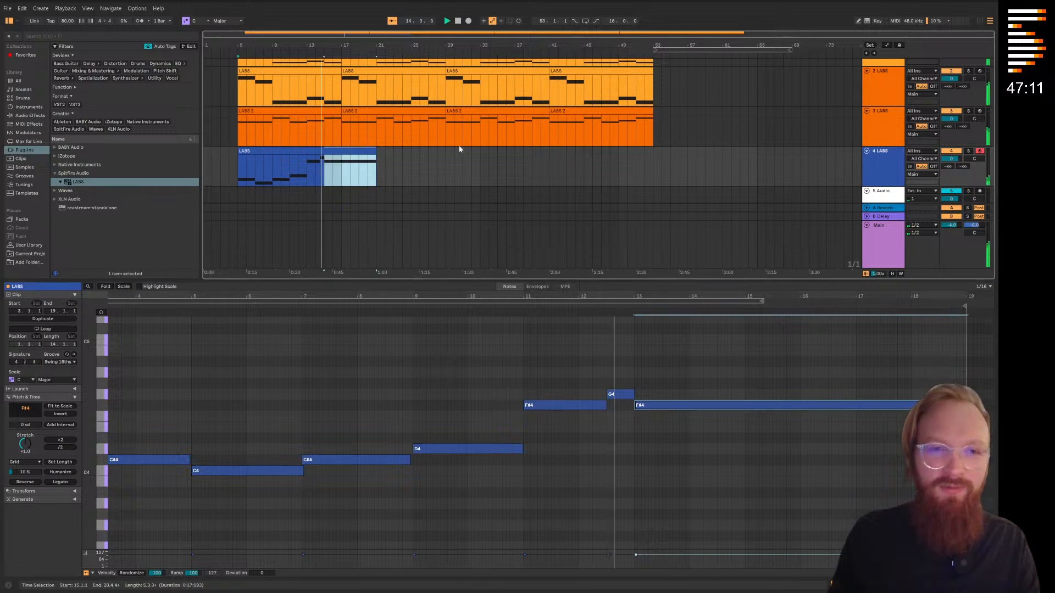
Copy bars 11 to 15 of the fourth track's LABS clip and paste them at bar 21
click(432, 183)
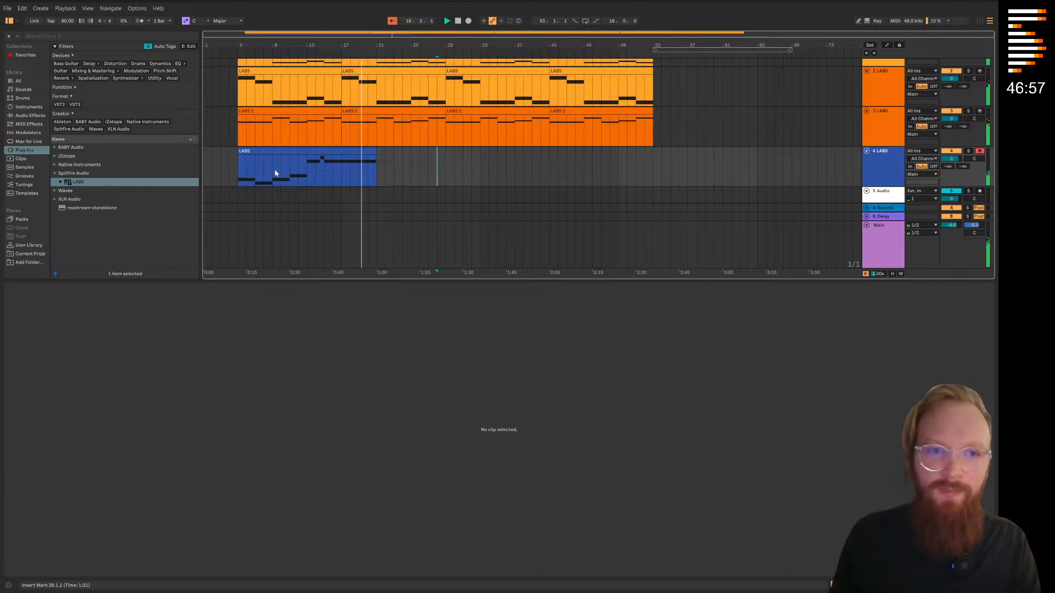
drag(290, 173, 324, 173)
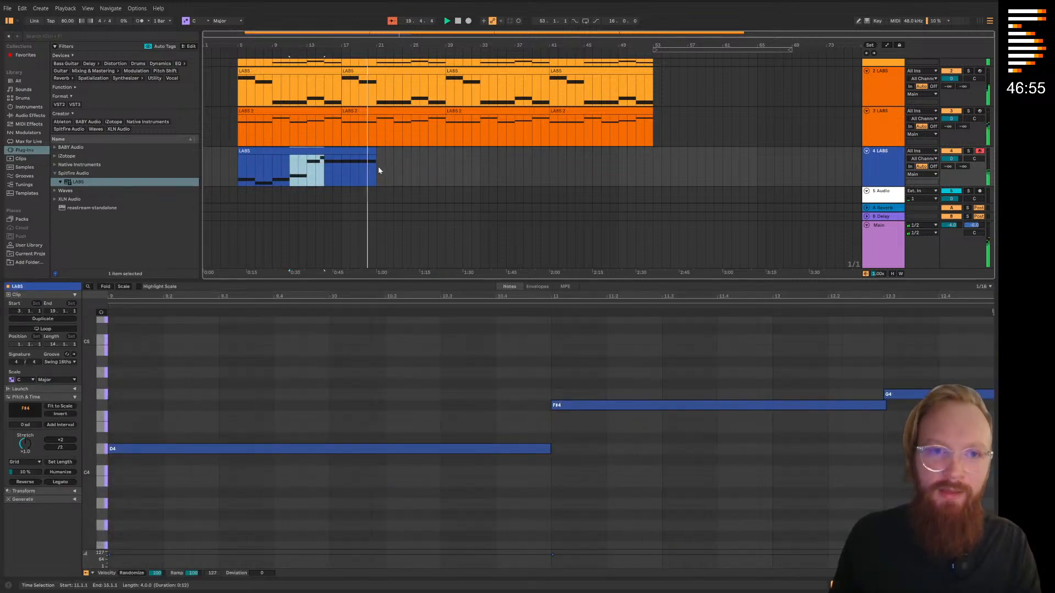
click(380, 171)
key(ctrl+v)
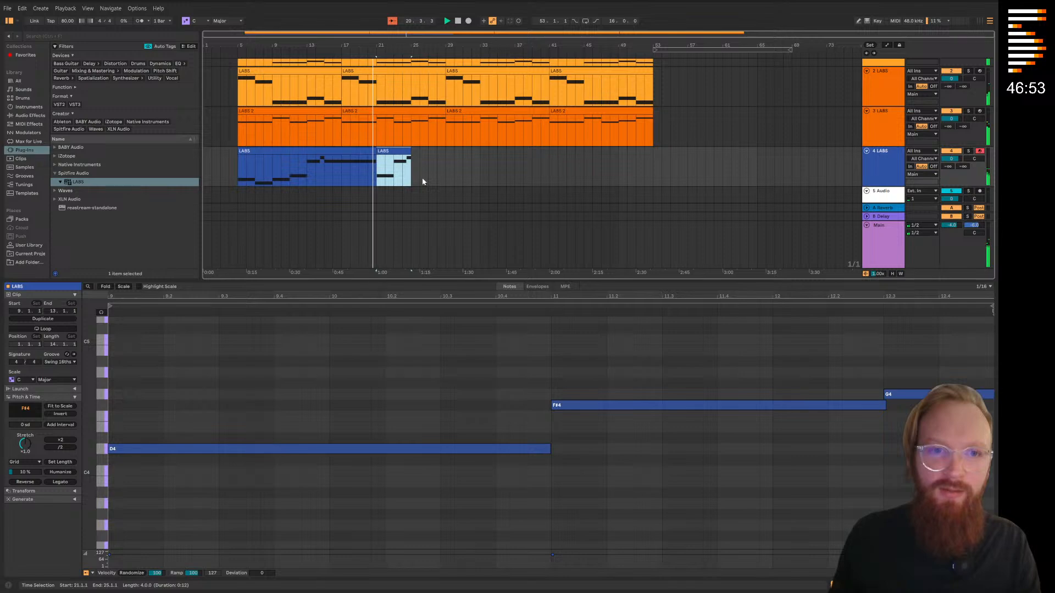
click(423, 181)
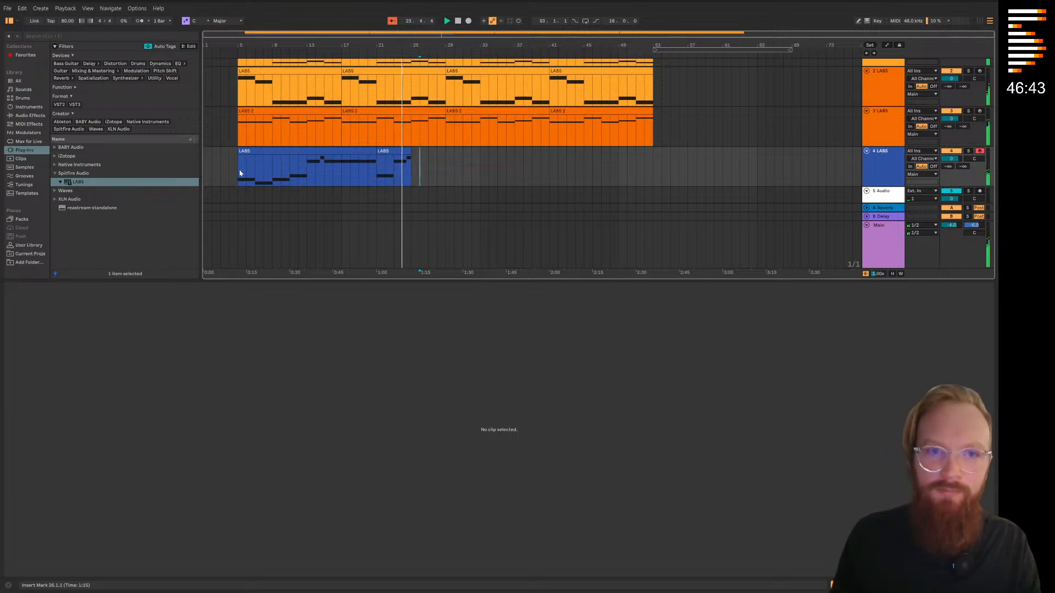
Copy bars 23 to 25 of the fourth track and paste them at bar 25 and again at bar 27
scroll(283, 166, up, 1)
key(ctrl+t)
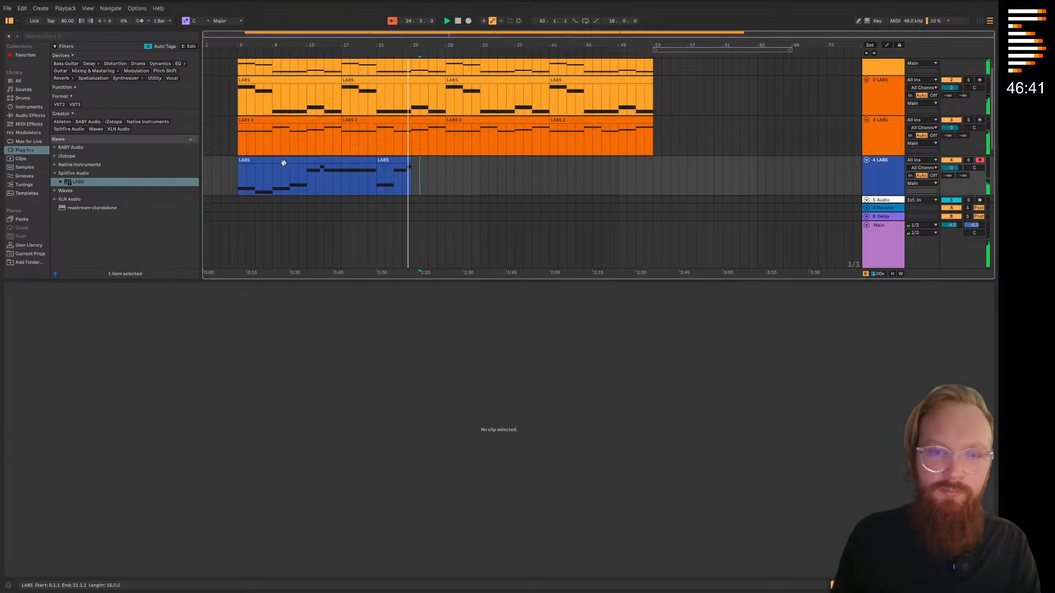
drag(395, 175, 414, 176)
key(ctrl+c)
click(414, 176)
key(ctrl+v)
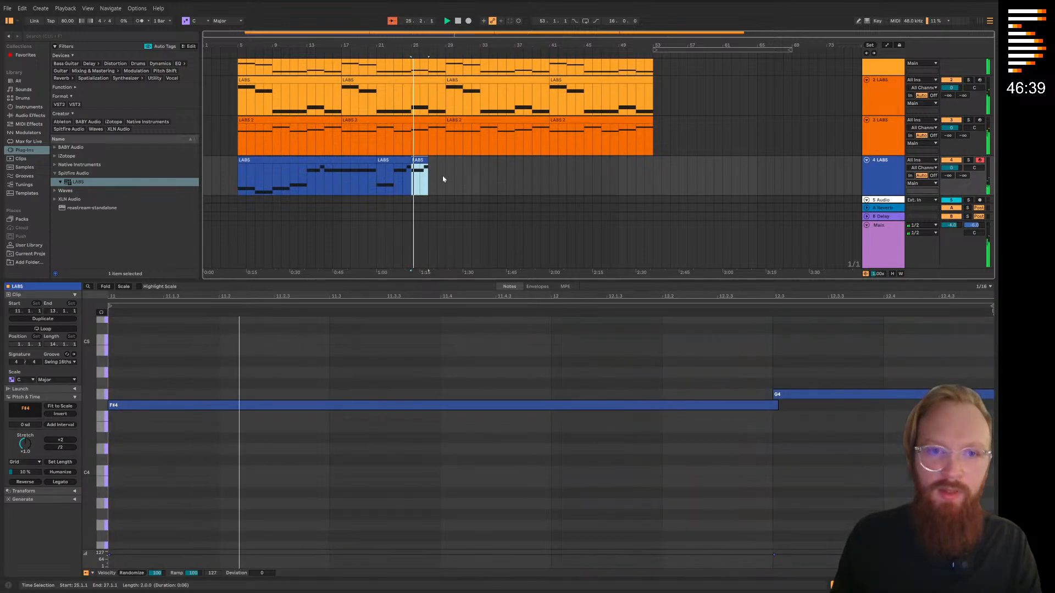
click(429, 177)
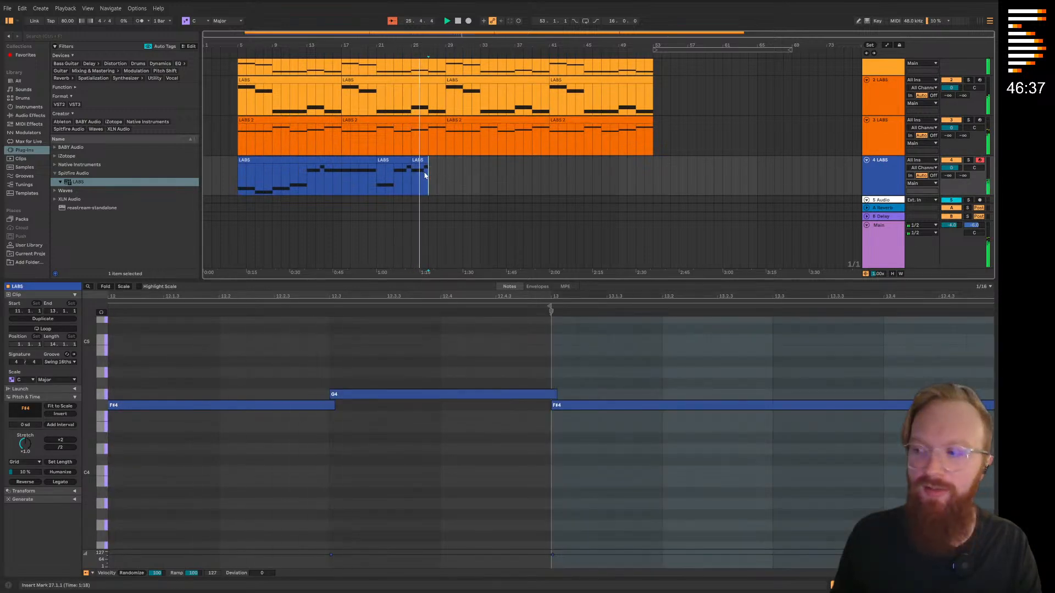
key(ctrl+v)
click(456, 175)
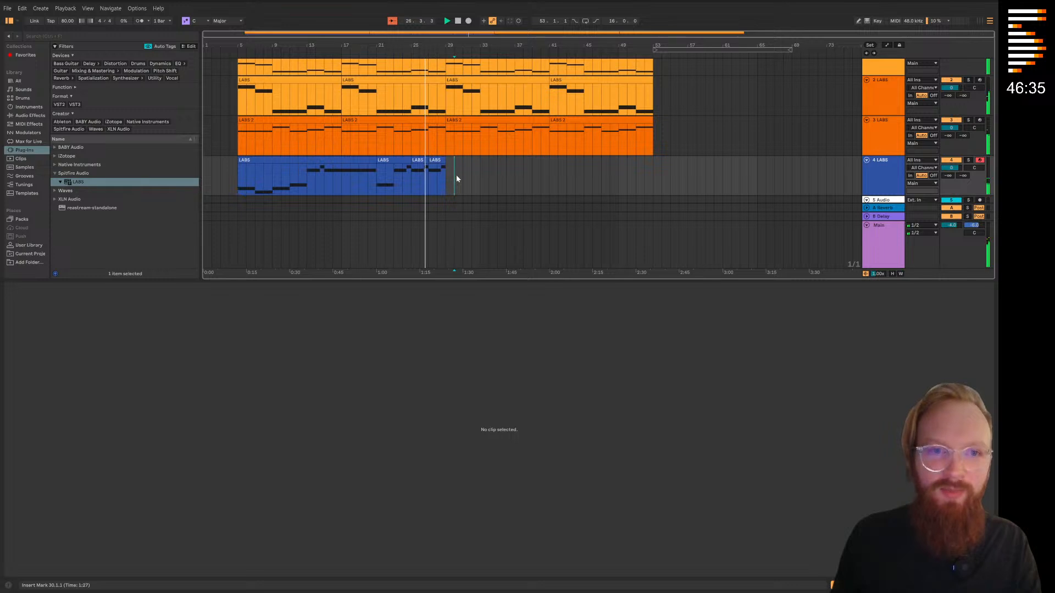
Repeat the fourth track's LABS clips from bars 5 to 29 at bar 29, then stop playback and save the Live Set
scroll(456, 177, down, 1)
click(237, 173)
click(446, 165)
key(ctrl+v)
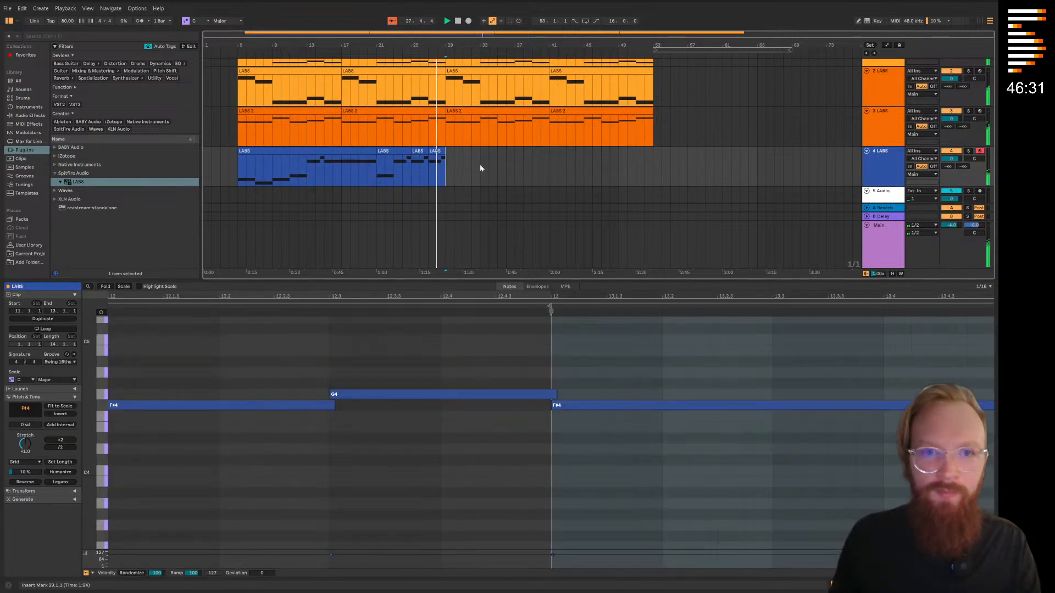
click(667, 178)
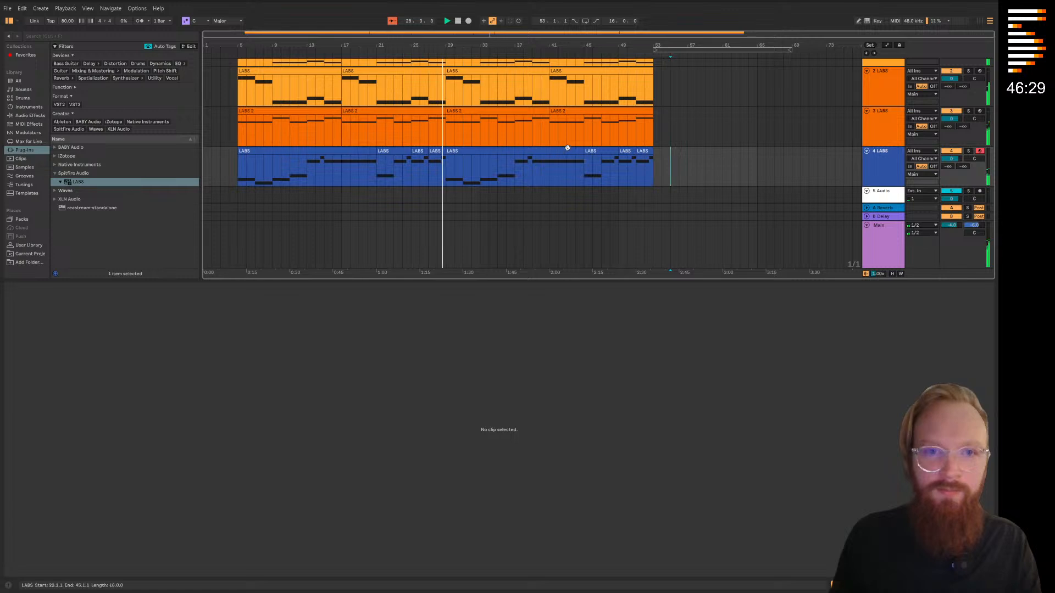
scroll(567, 148, down, 1)
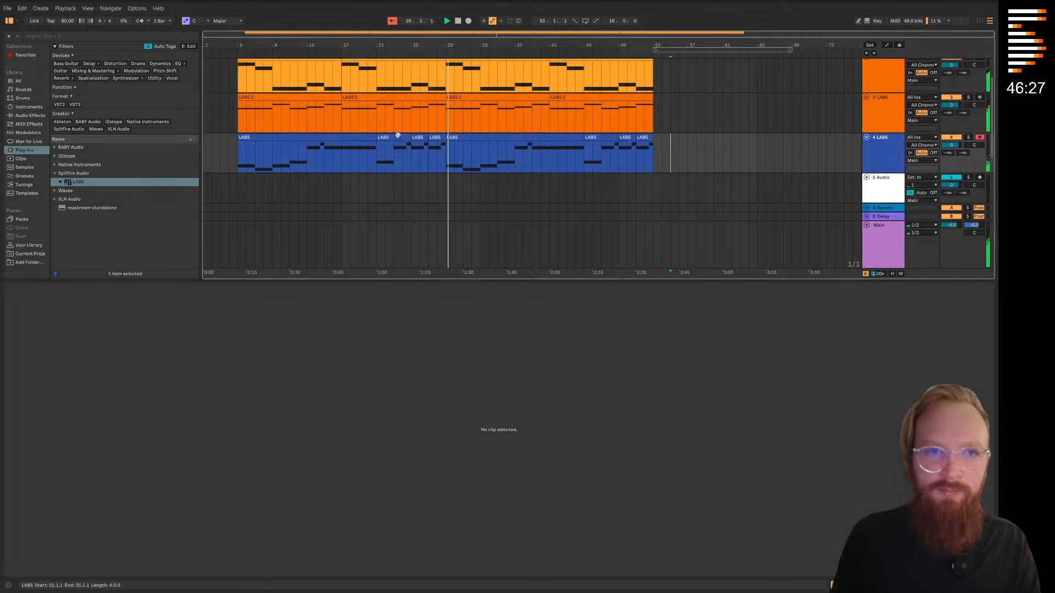
click(7, 9)
click(48, 110)
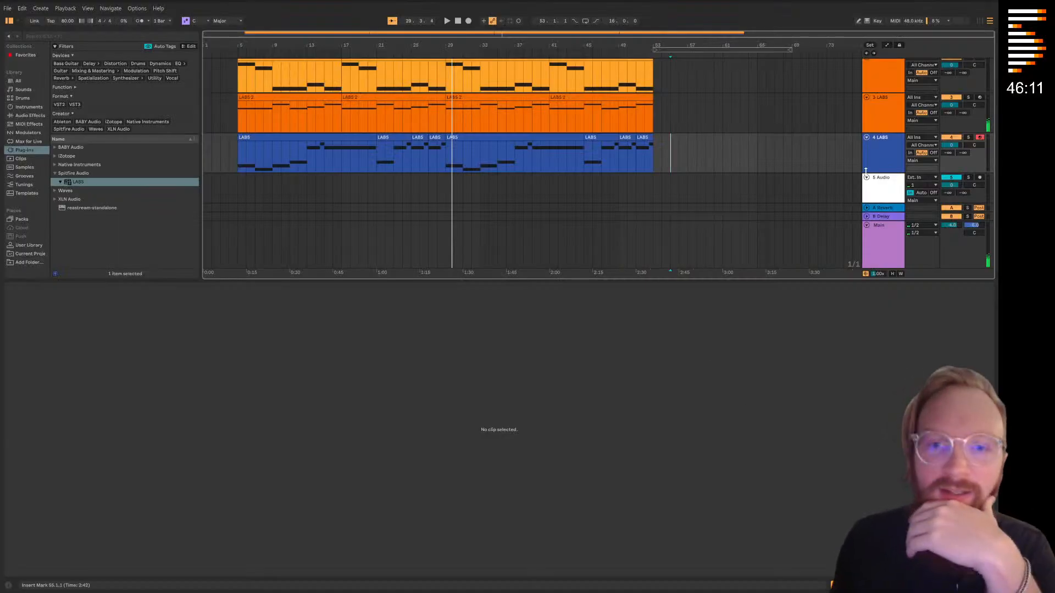
Duplicate the fourth LABS track and delete all clips from the copy
scroll(859, 152, down, 1)
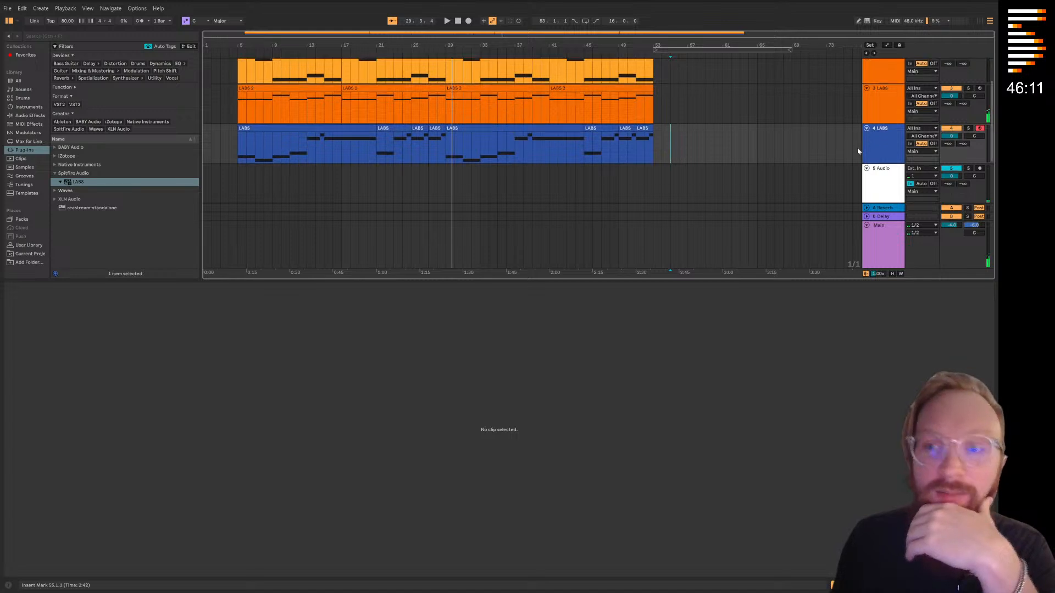
drag(70, 182, 718, 179)
drag(908, 191, 291, 147)
right_click(888, 132)
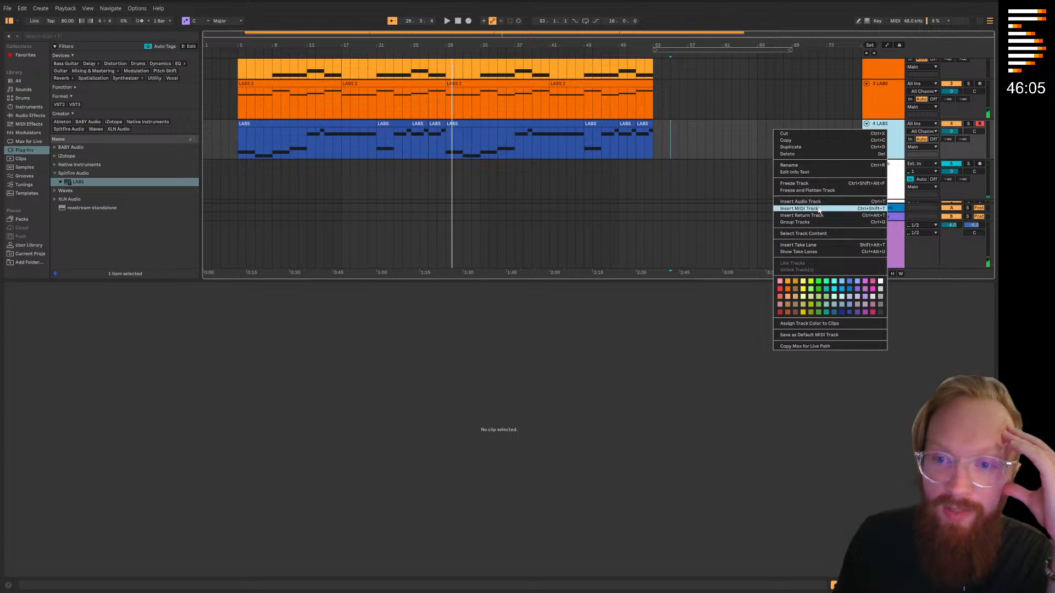
click(816, 149)
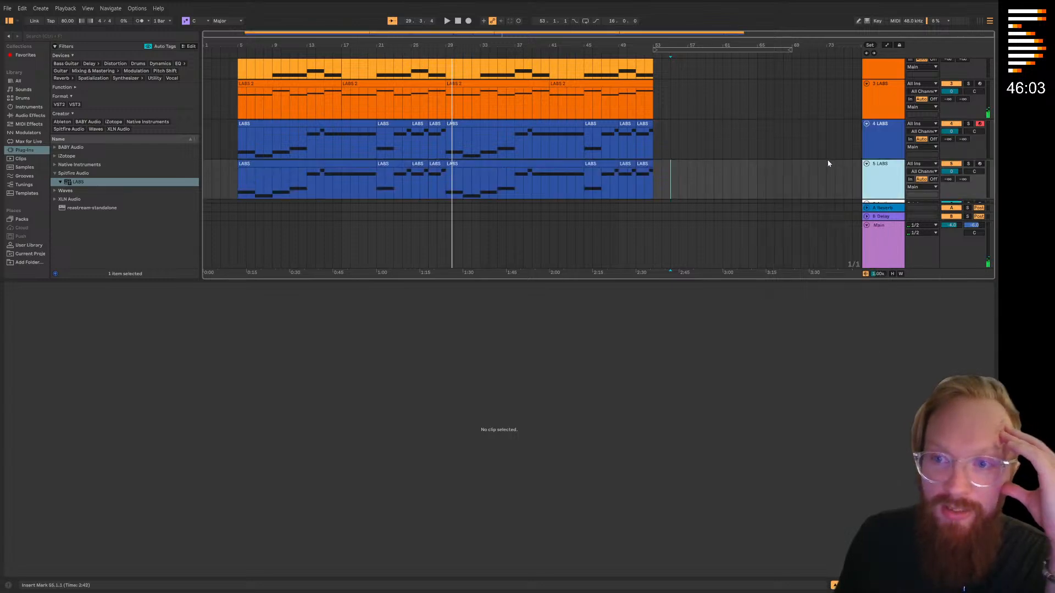
drag(706, 177, 231, 177)
click(245, 178)
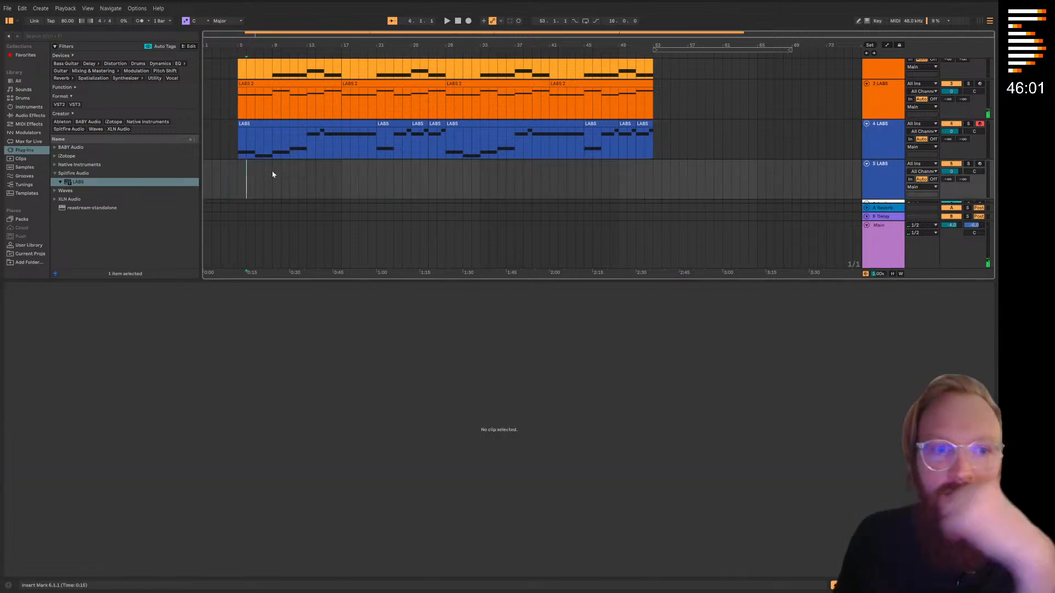
Open the LABS instrument on the fifth track, check its installed packs and bring up the full pack catalogue
click(898, 166)
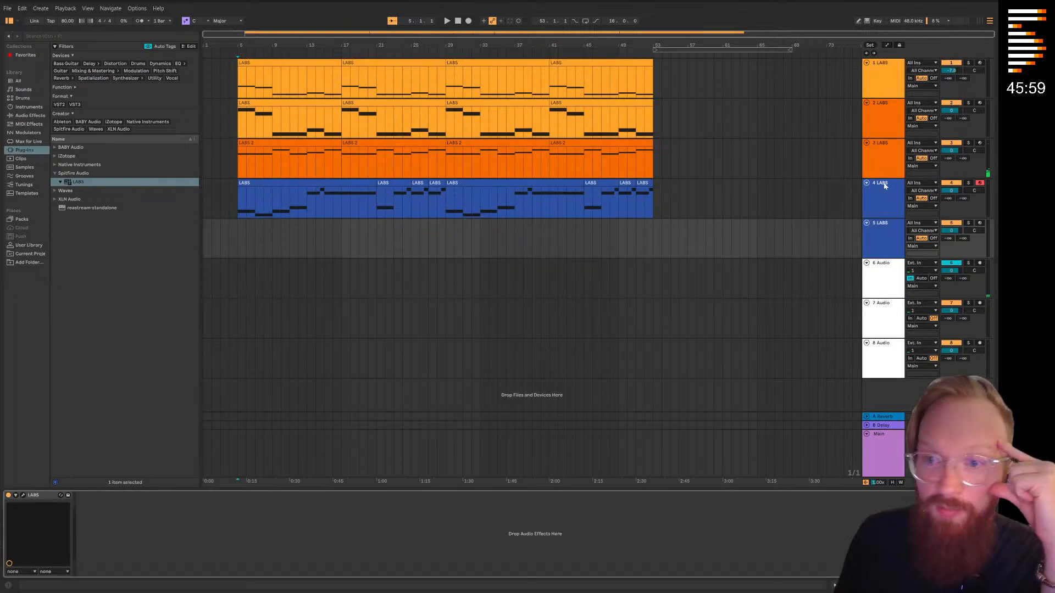
click(23, 495)
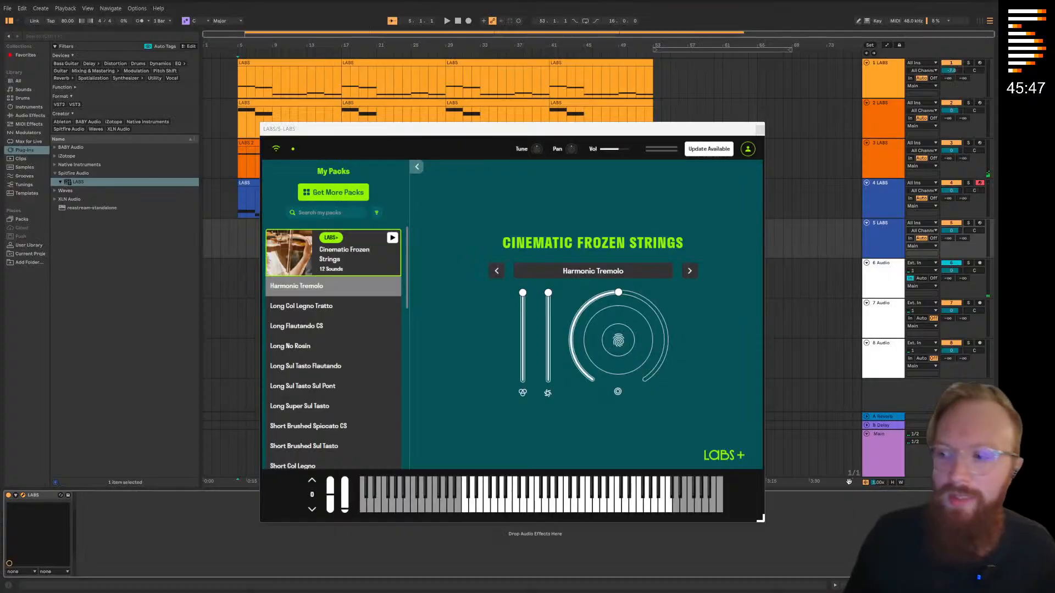
drag(501, 132, 422, 109)
scroll(258, 296, down, 10)
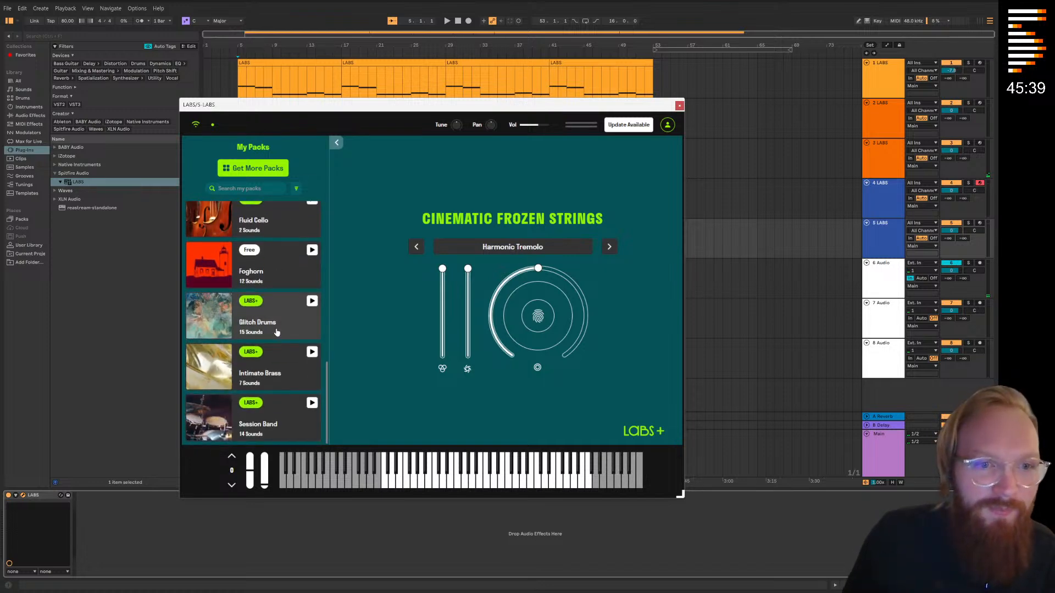
scroll(277, 333, up, 10)
click(258, 168)
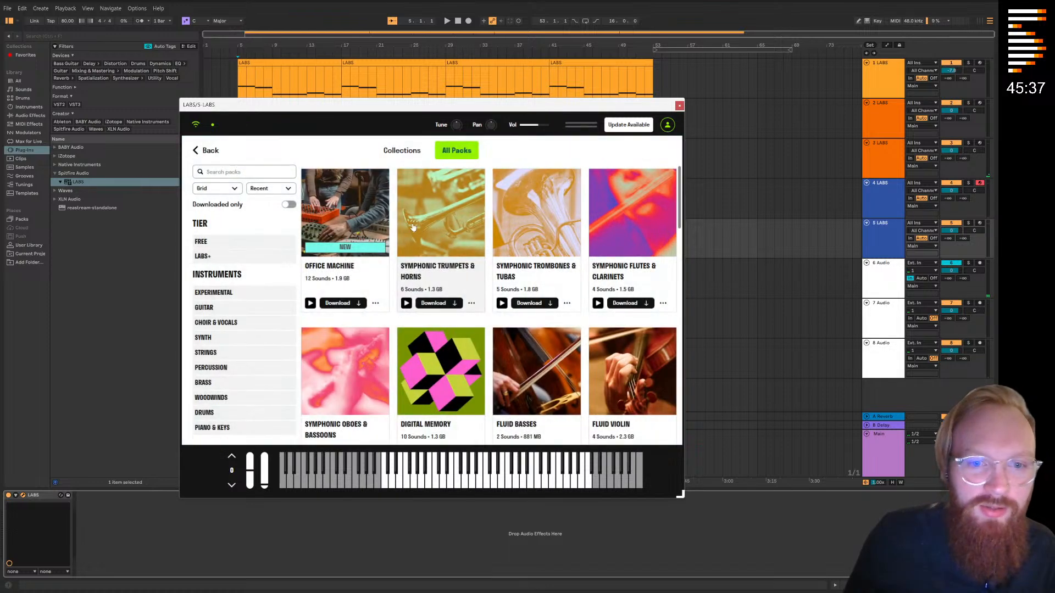
Download the Cinematic Soft Piano pack from the Piano & Keys category and close the LABS window
scroll(427, 236, down, 2)
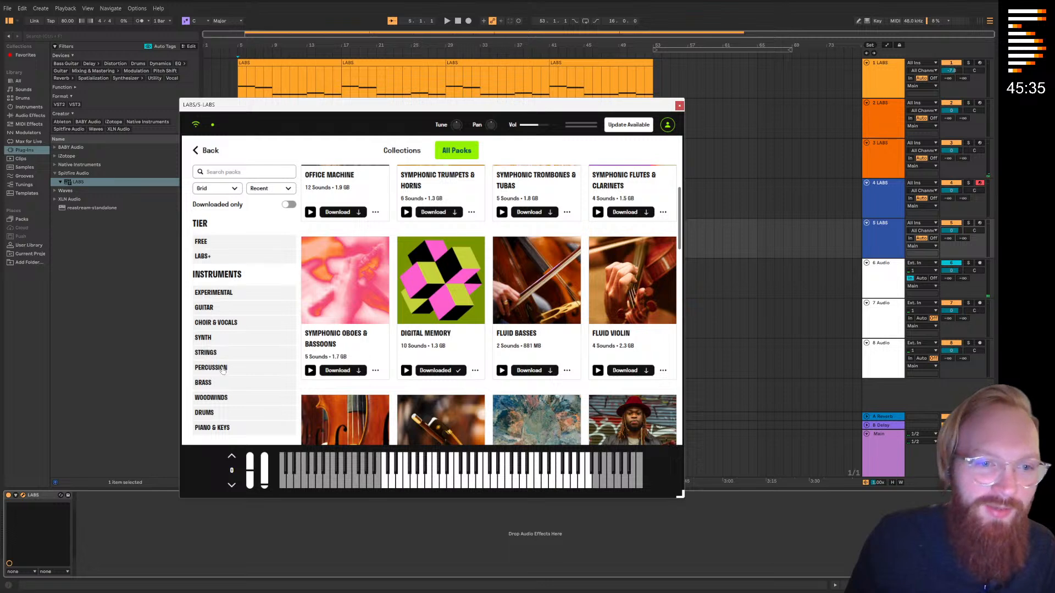
click(214, 427)
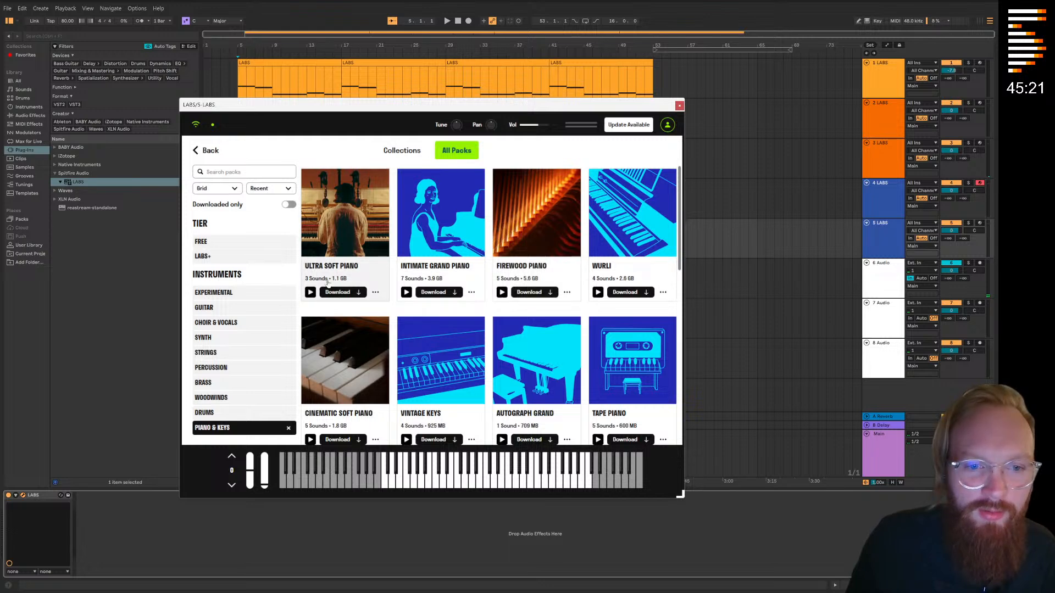
scroll(310, 293, down, 2)
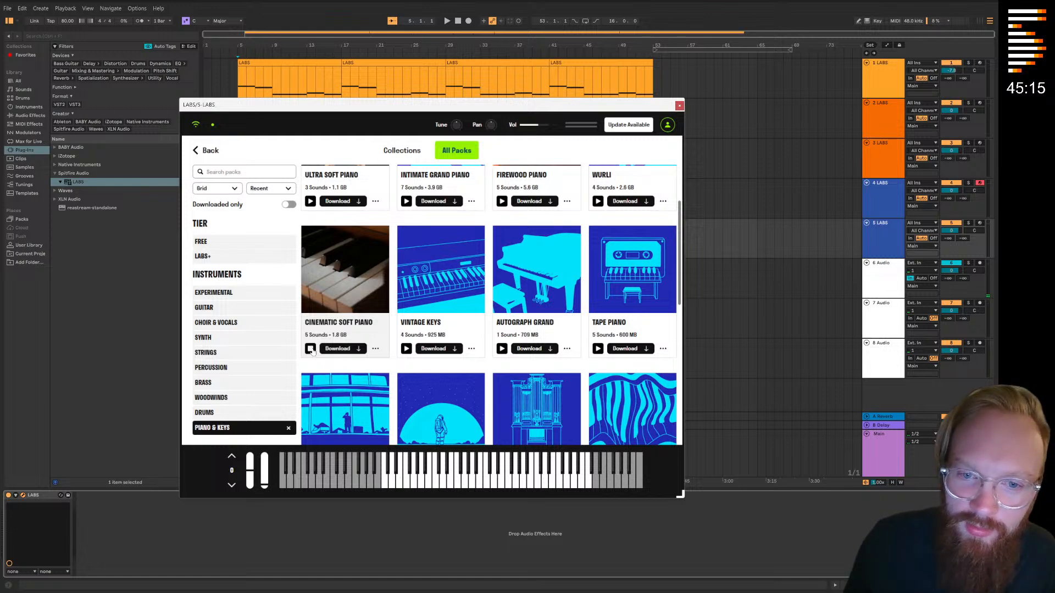
click(334, 283)
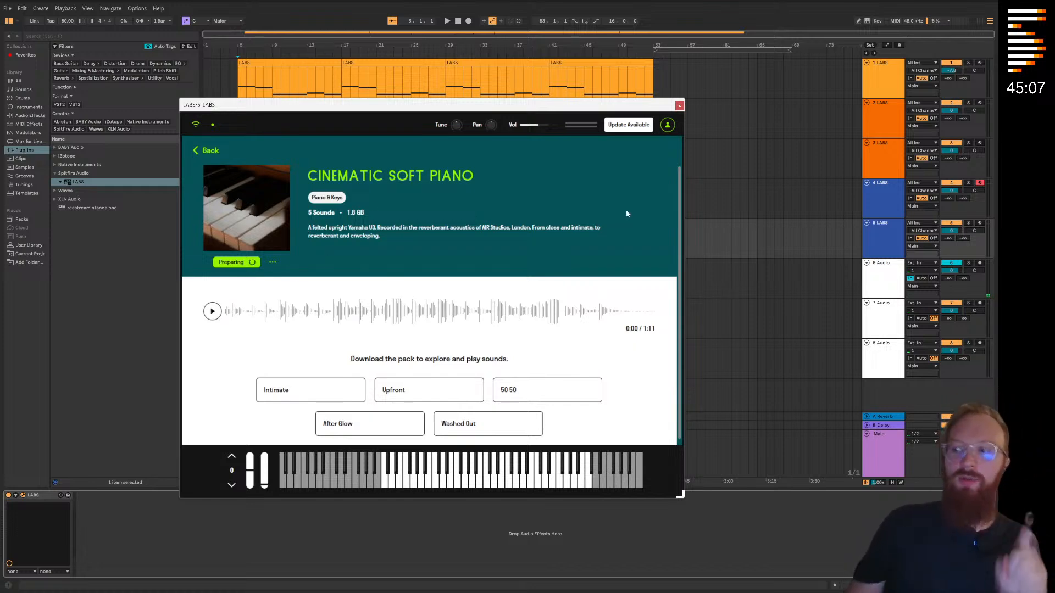
click(87, 278)
drag(605, 112, 728, 129)
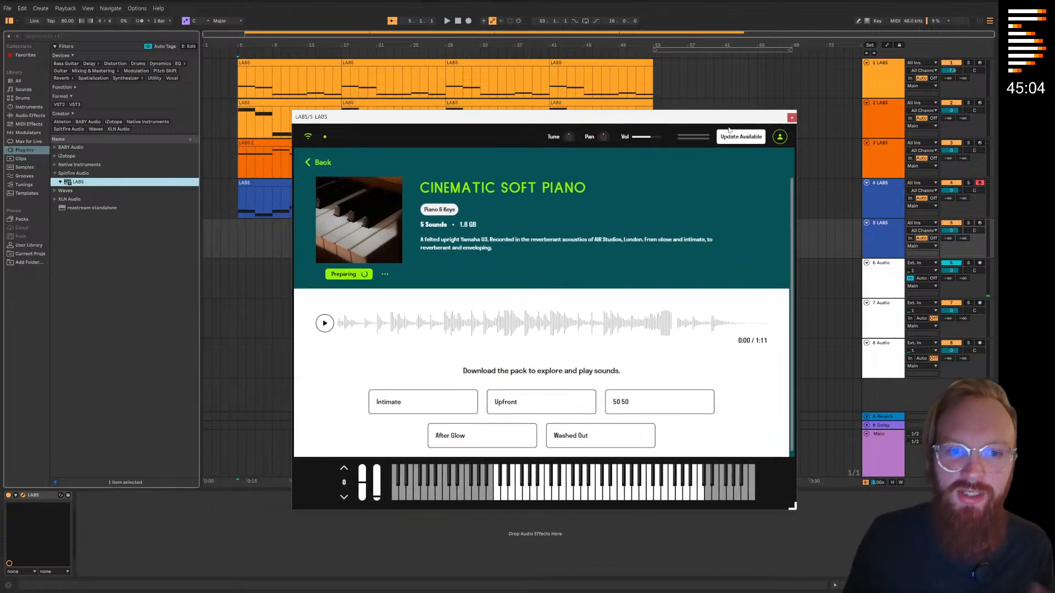
click(791, 117)
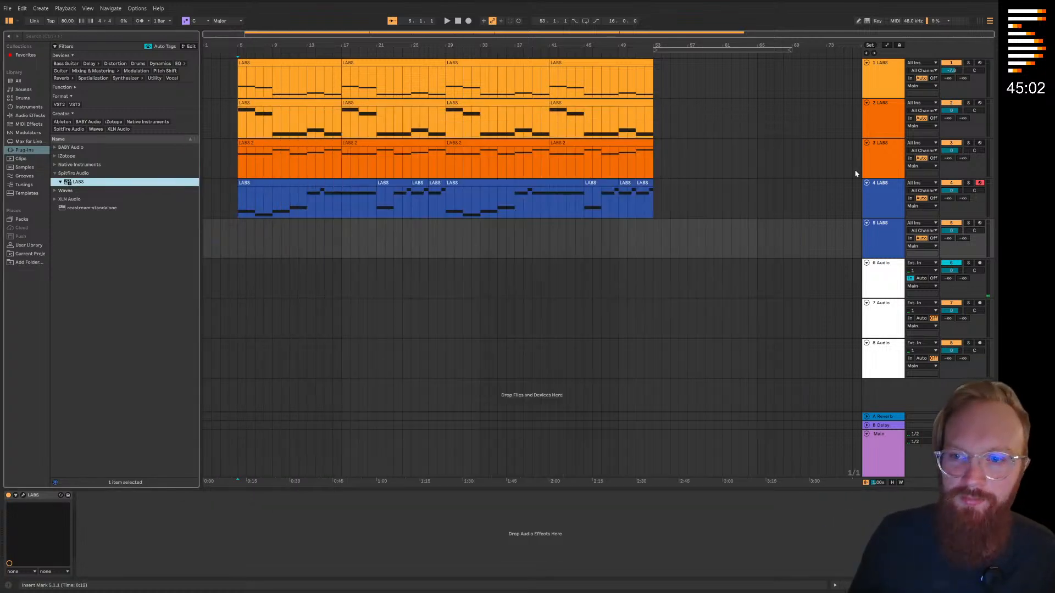
Insert a MIDI track above all other tracks and create an empty MIDI clip on it from bar 5 to bar 17
right_click(888, 80)
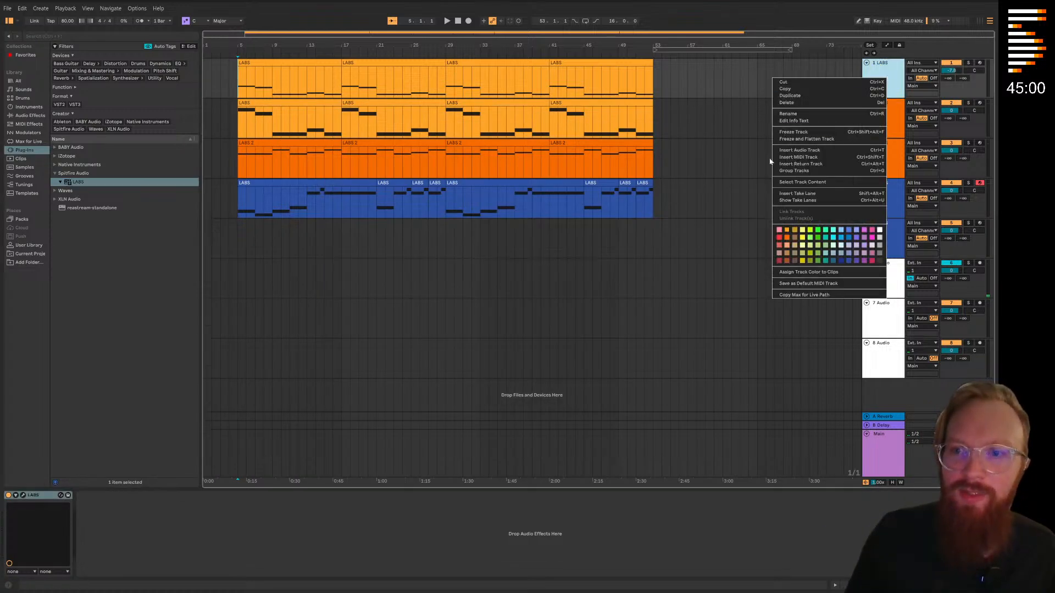
click(803, 157)
drag(884, 125, 883, 71)
double_click(243, 83)
drag(244, 63, 341, 62)
Load the LABS instrument onto the new top MIDI track and bring up its full pack catalogue
click(83, 182)
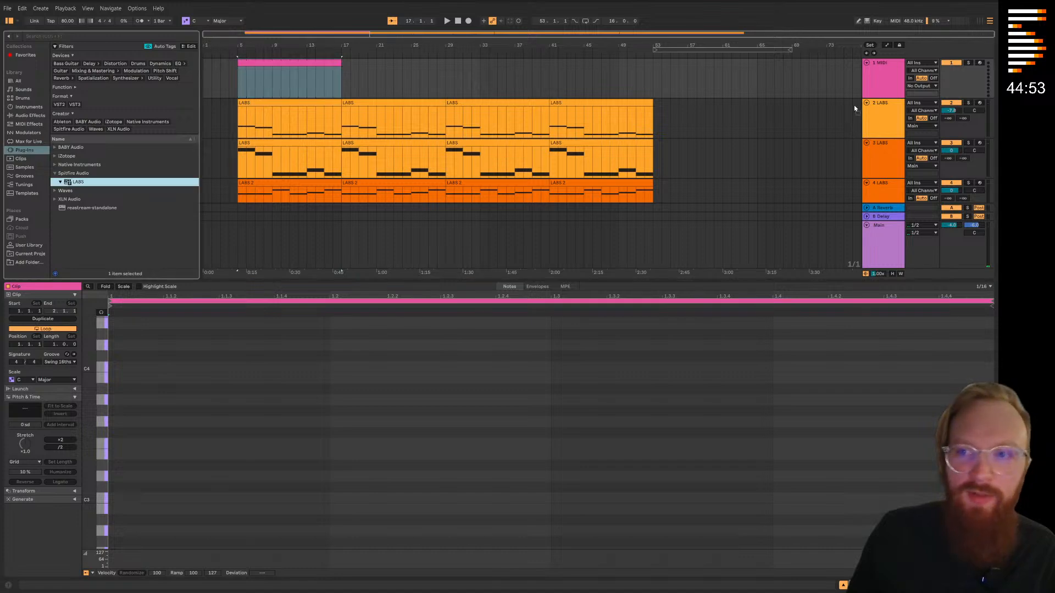
drag(868, 82, 867, 83)
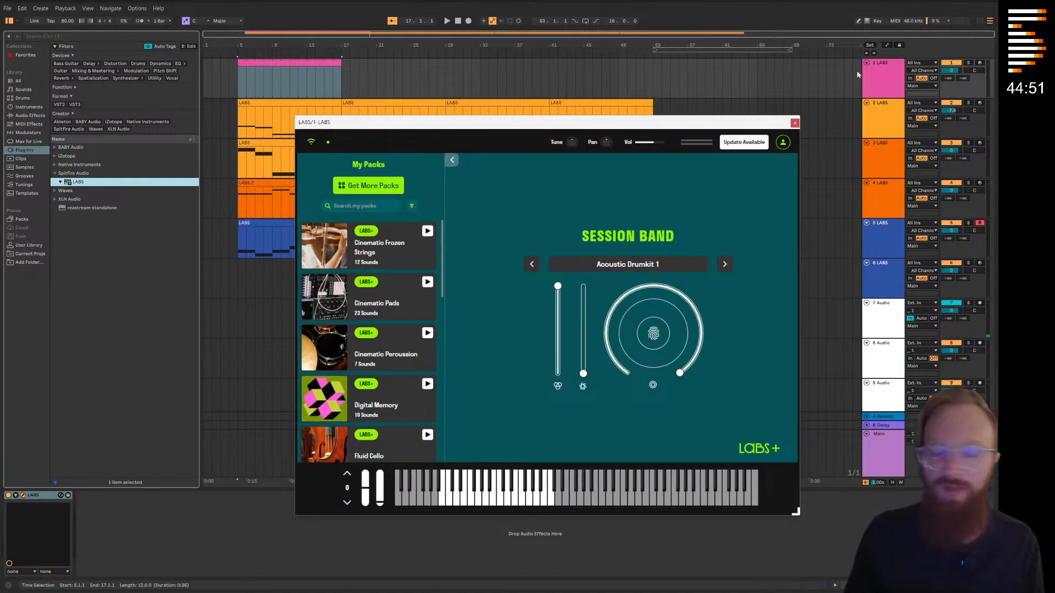
click(391, 188)
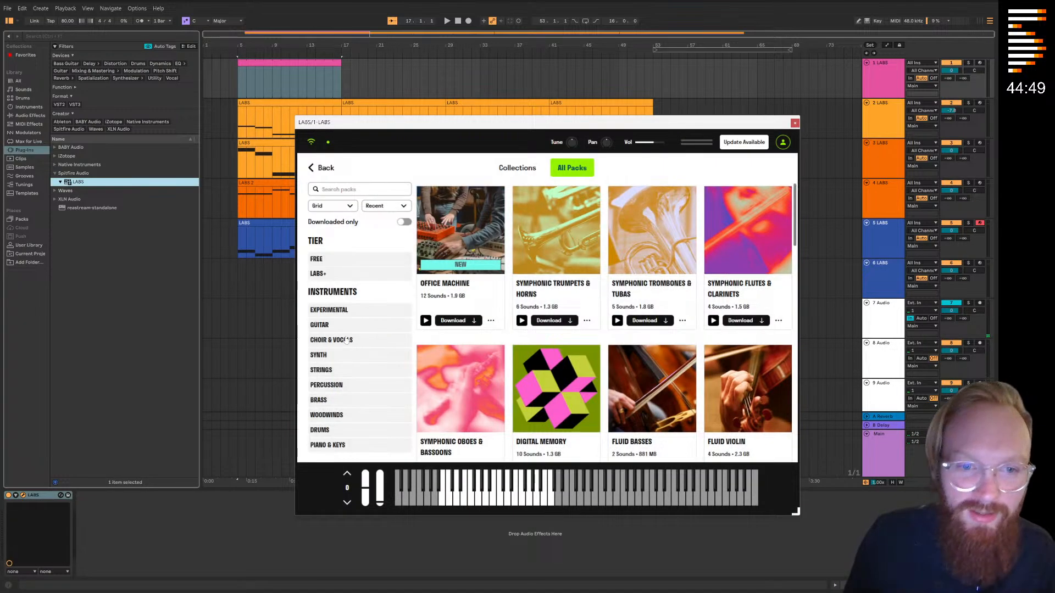
Look through the Drums and Percussion categories, start downloading the Percussion pack and close the LABS window
click(337, 430)
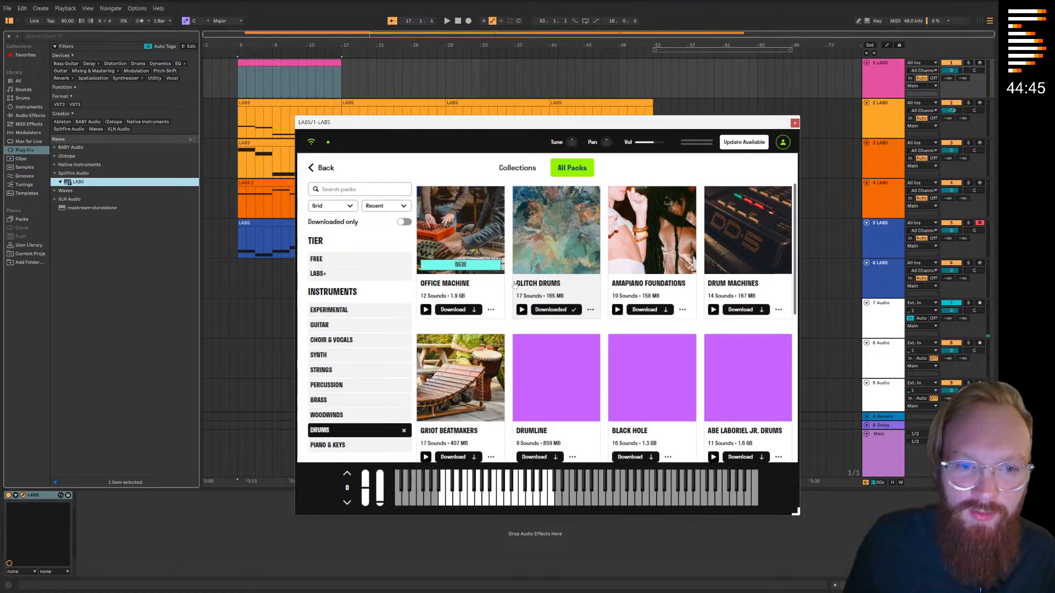
click(347, 388)
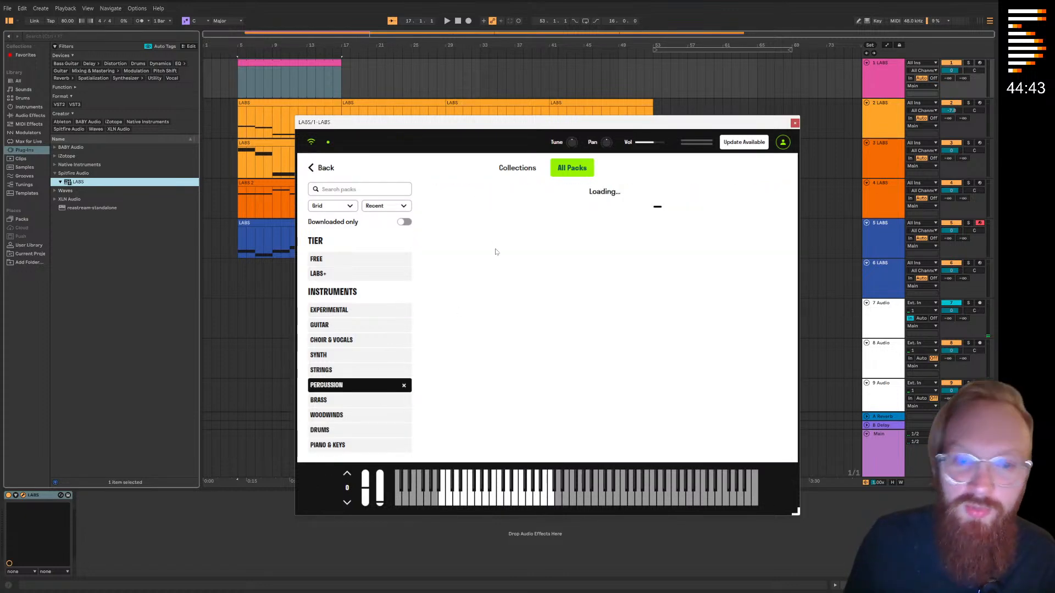
scroll(630, 324, down, 1)
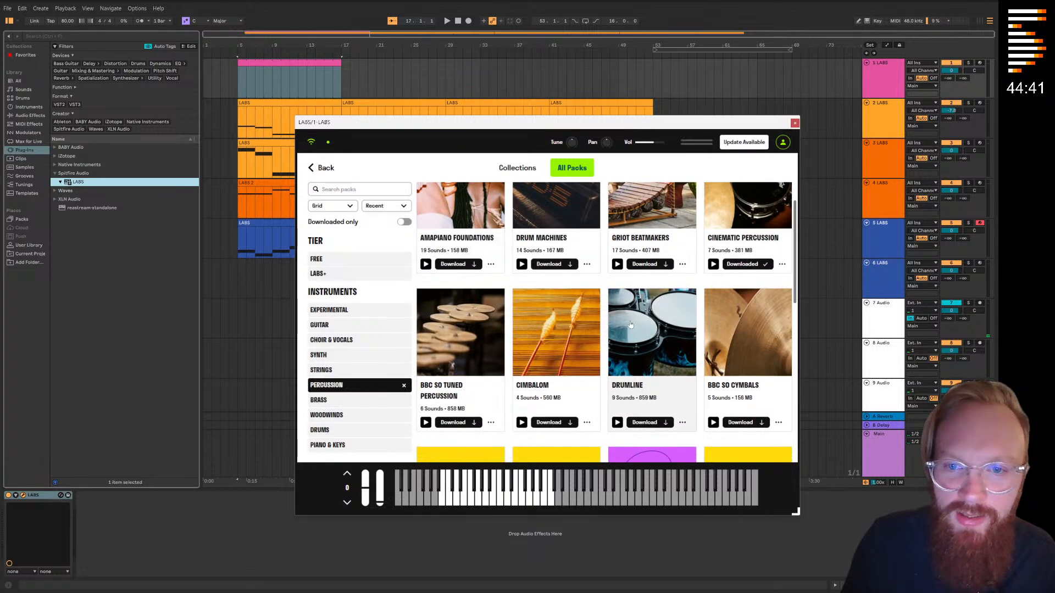
scroll(631, 324, down, 2)
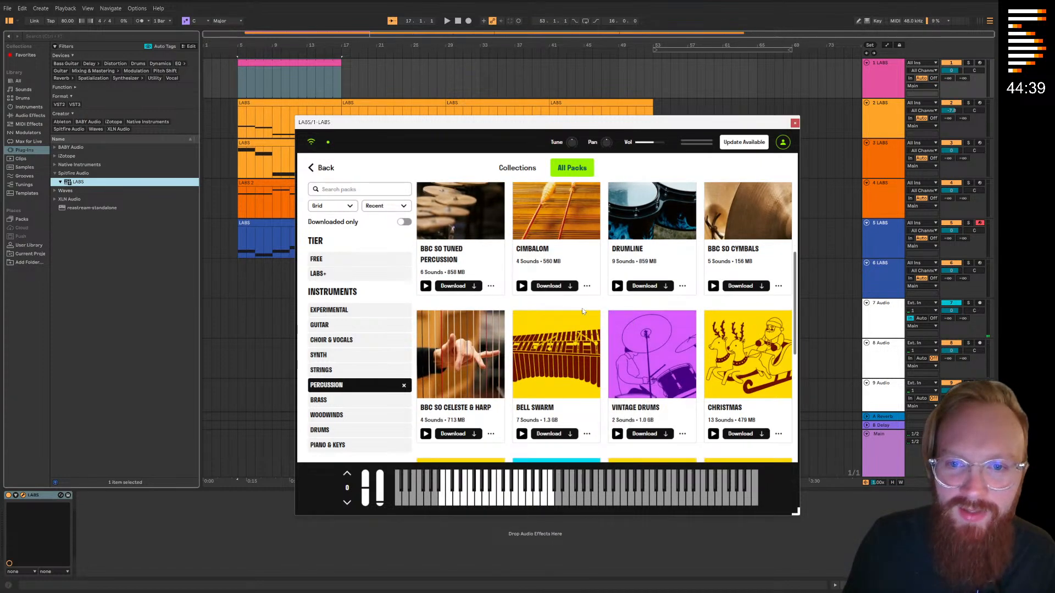
scroll(582, 311, down, 2)
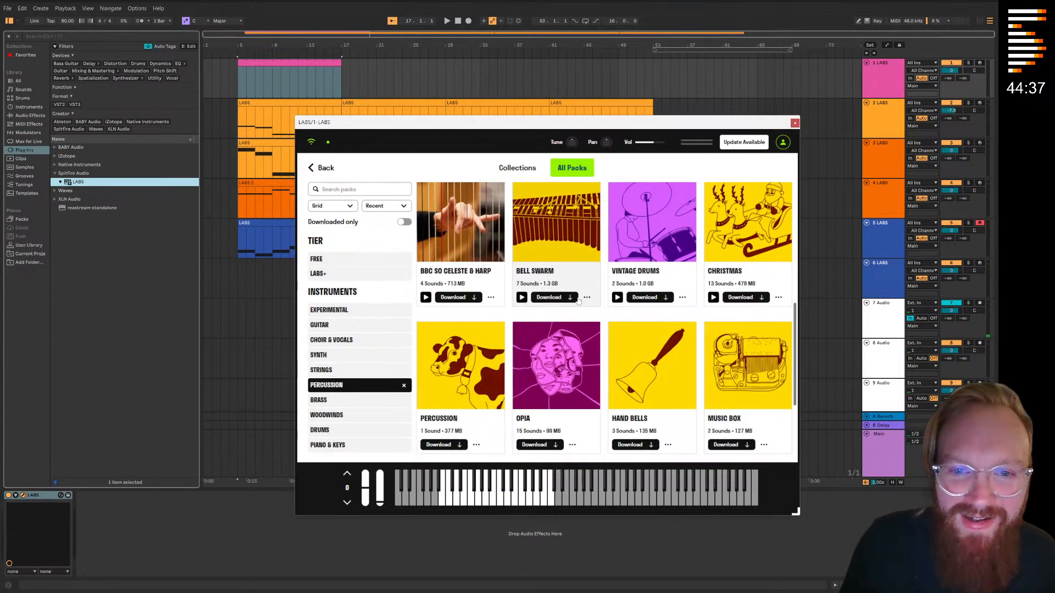
scroll(548, 298, down, 2)
scroll(548, 299, down, 1)
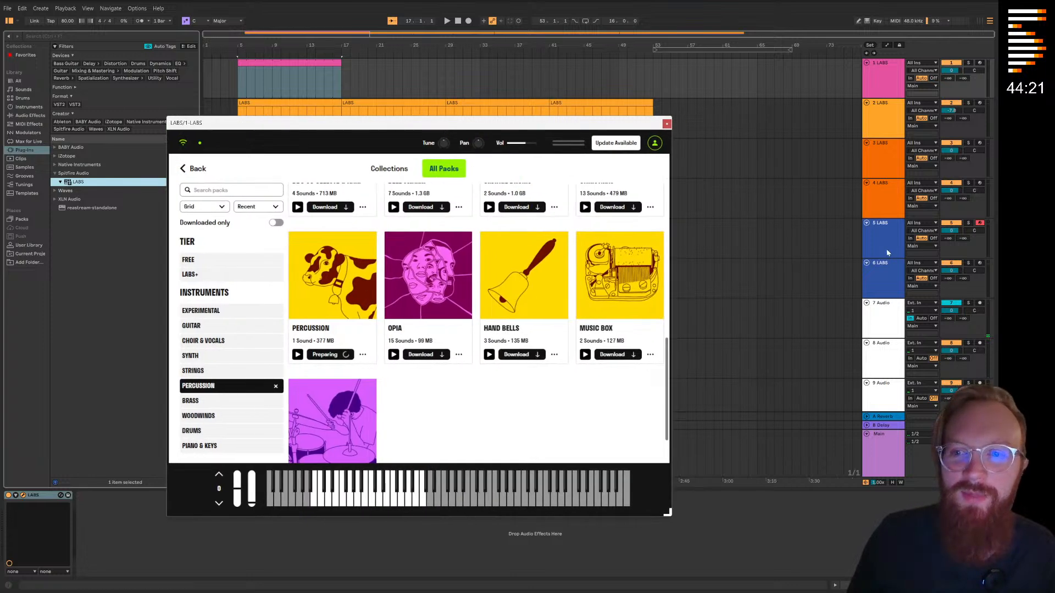
click(794, 123)
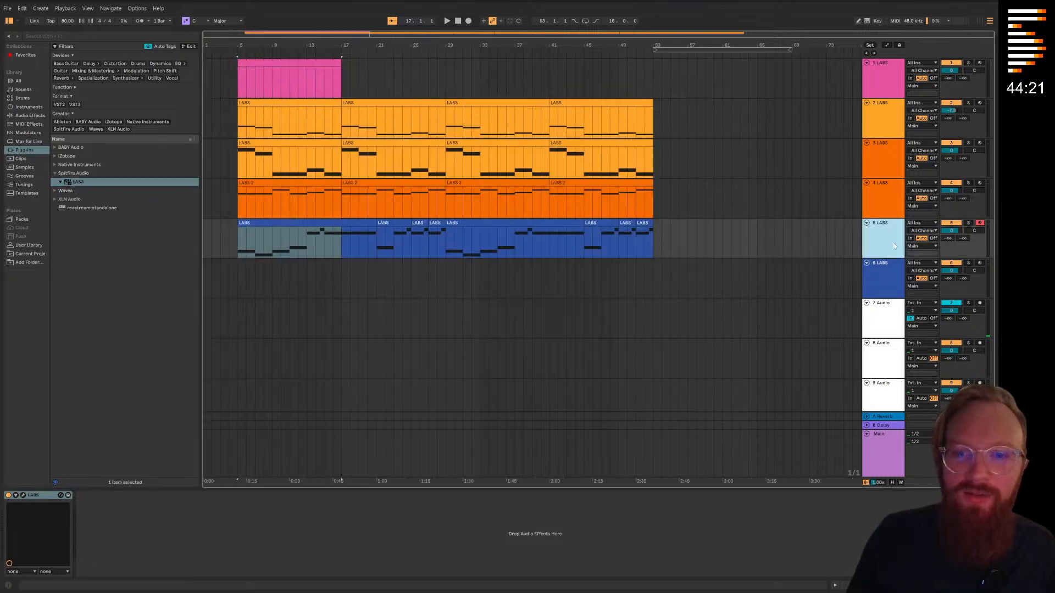
Open LABS on the sixth track and check the Cinematic Soft Piano pack's download in the catalogue
click(874, 276)
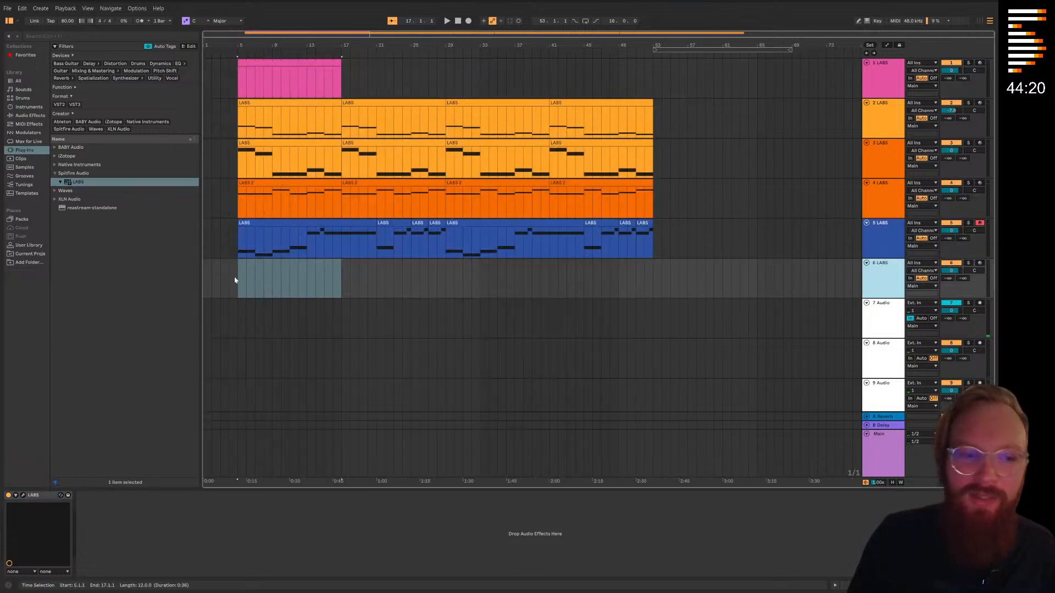
click(22, 495)
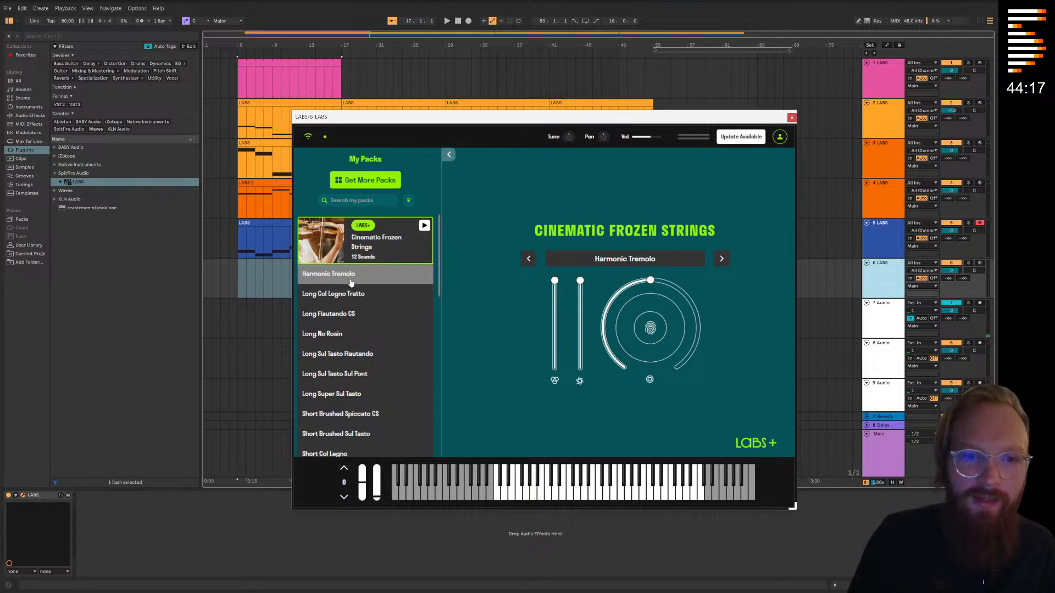
click(368, 181)
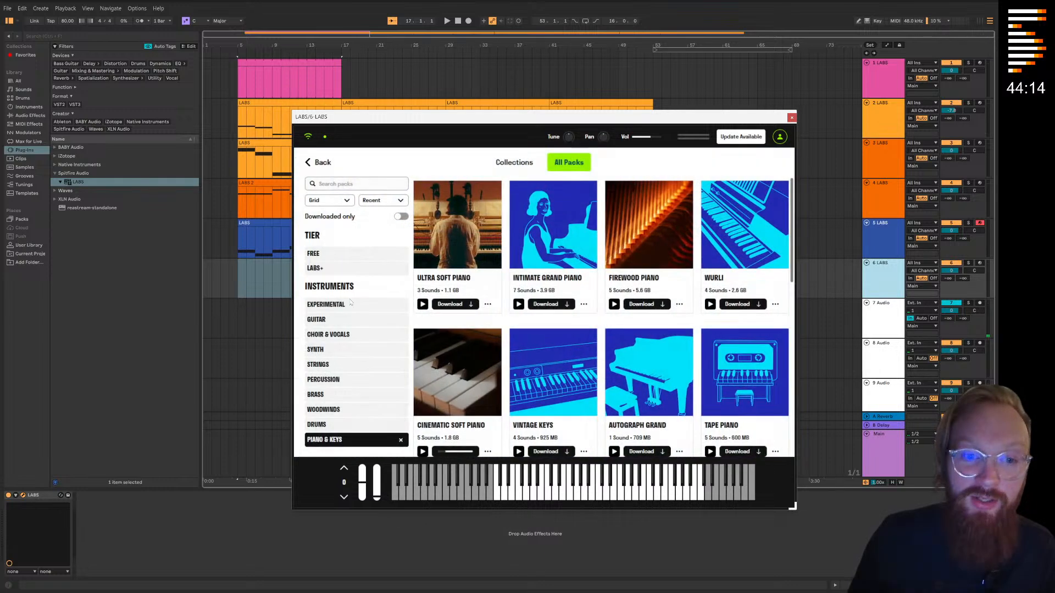
click(454, 380)
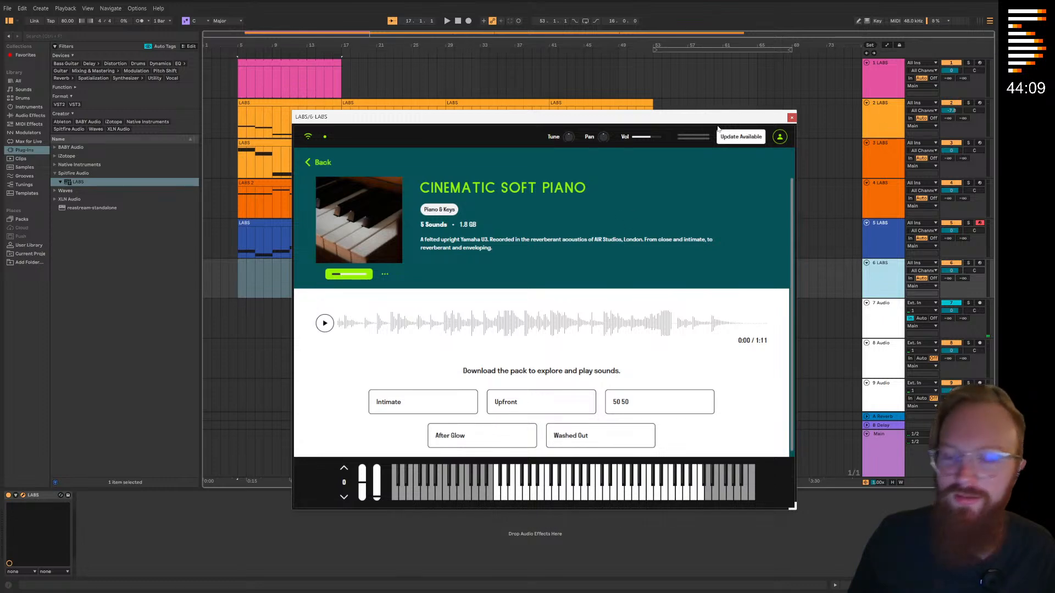
In the first track's LABS, filter Percussion to downloaded packs, load Earthquake Hits from Cinematic Percussion and close the window
click(875, 84)
click(350, 356)
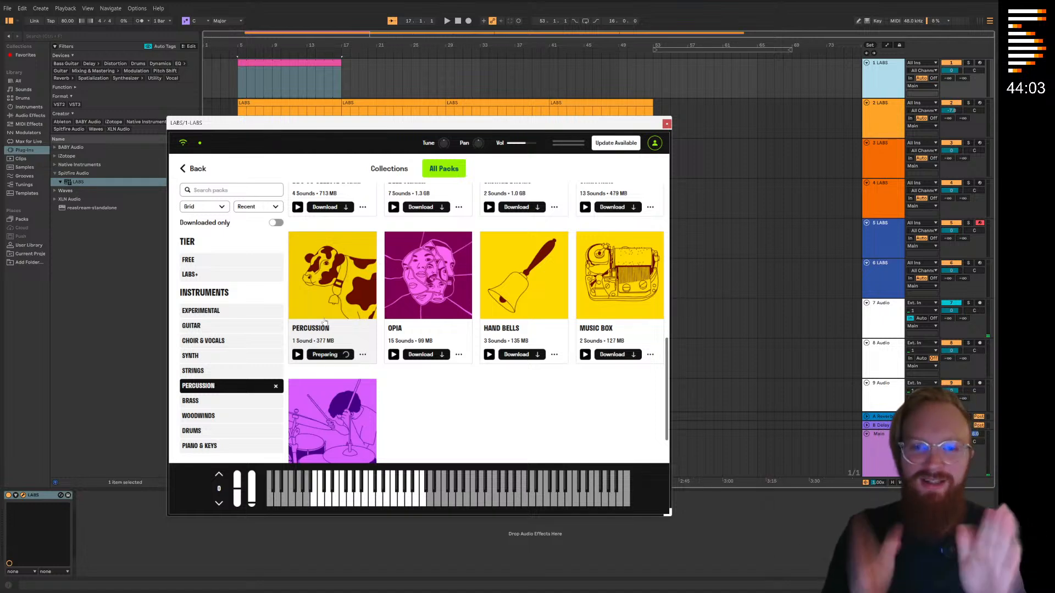
drag(412, 133, 553, 150)
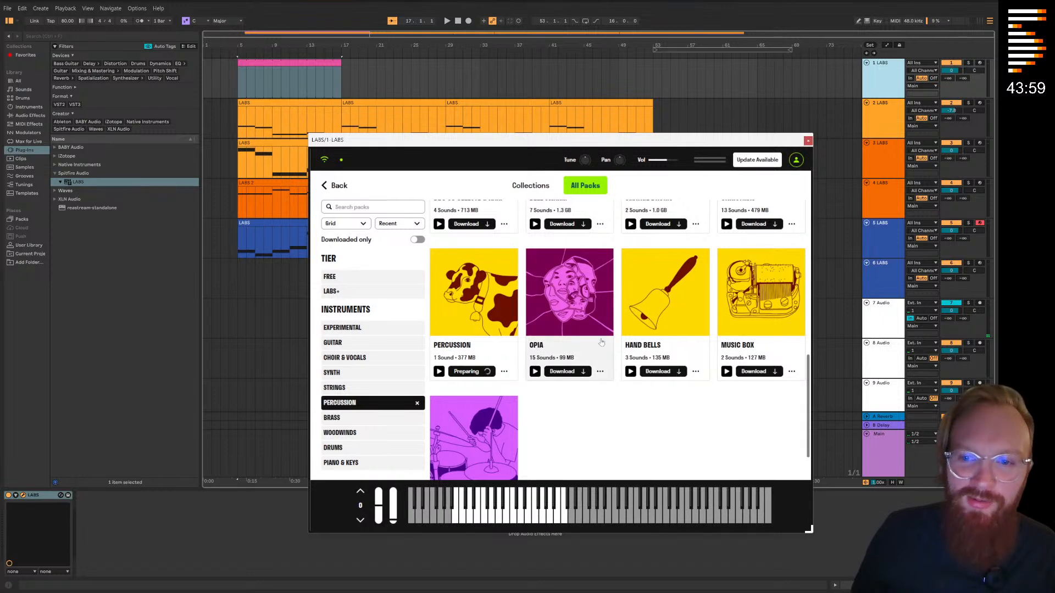
scroll(597, 350, up, 3)
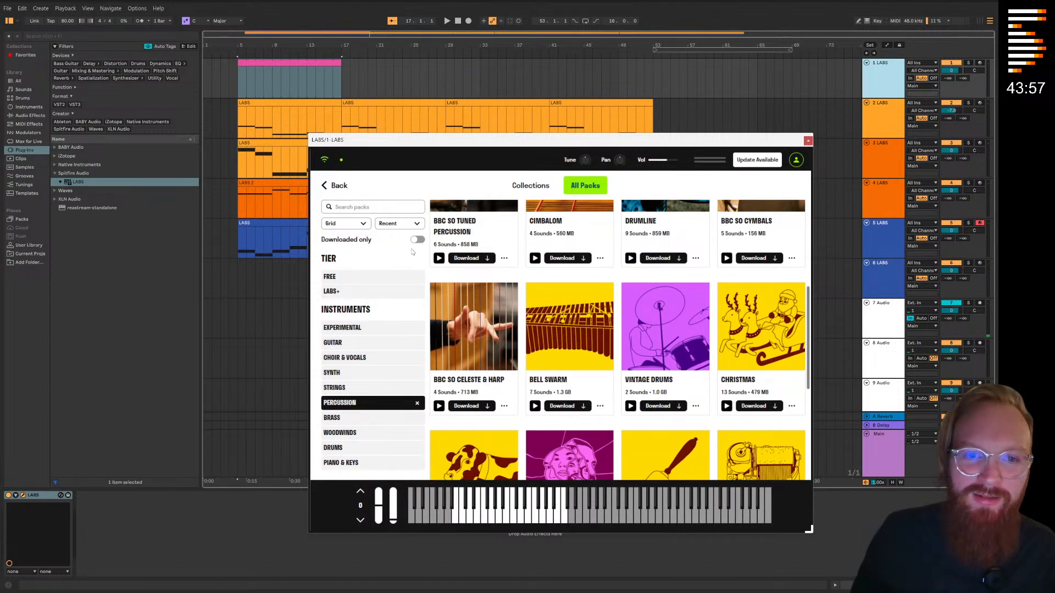
click(420, 242)
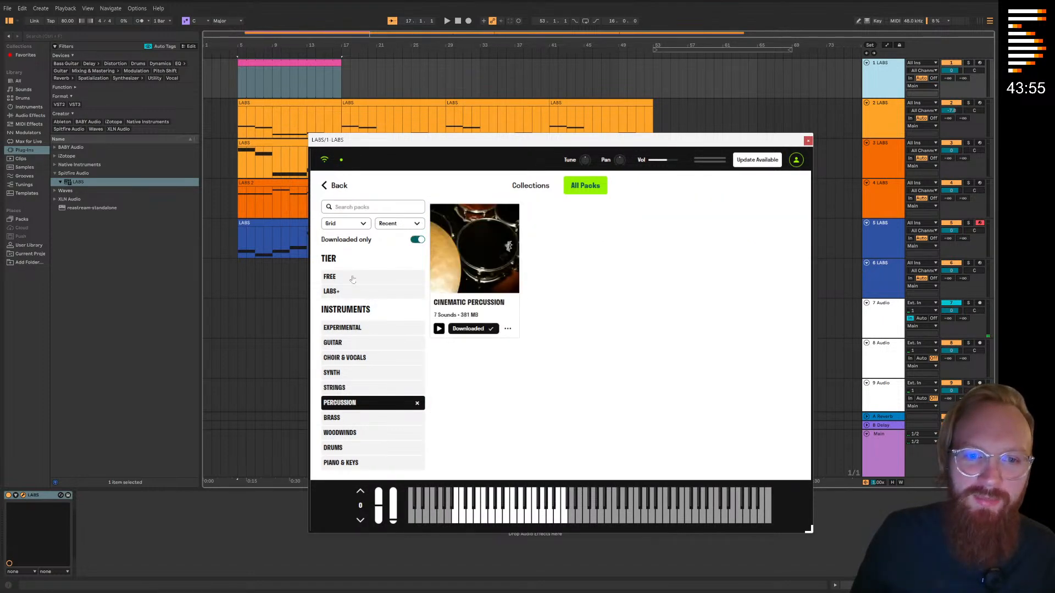
click(470, 253)
scroll(403, 390, down, 3)
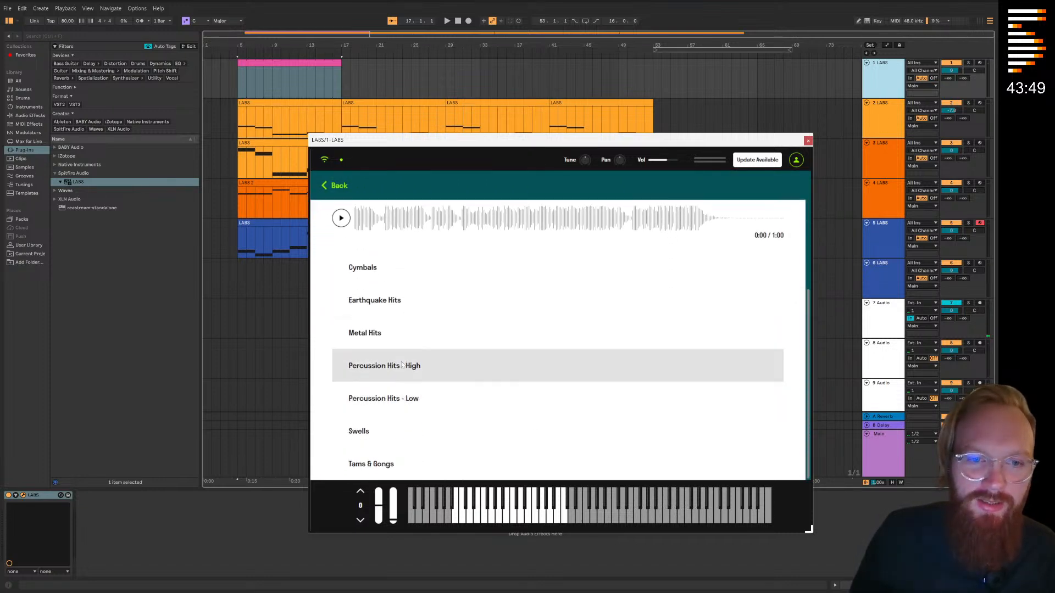
click(403, 309)
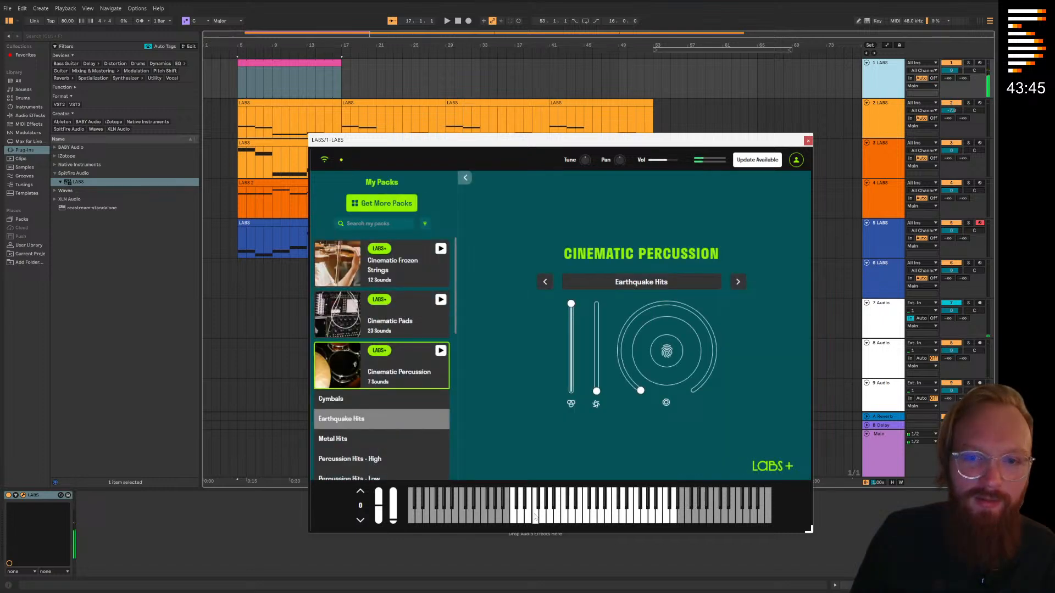
click(807, 141)
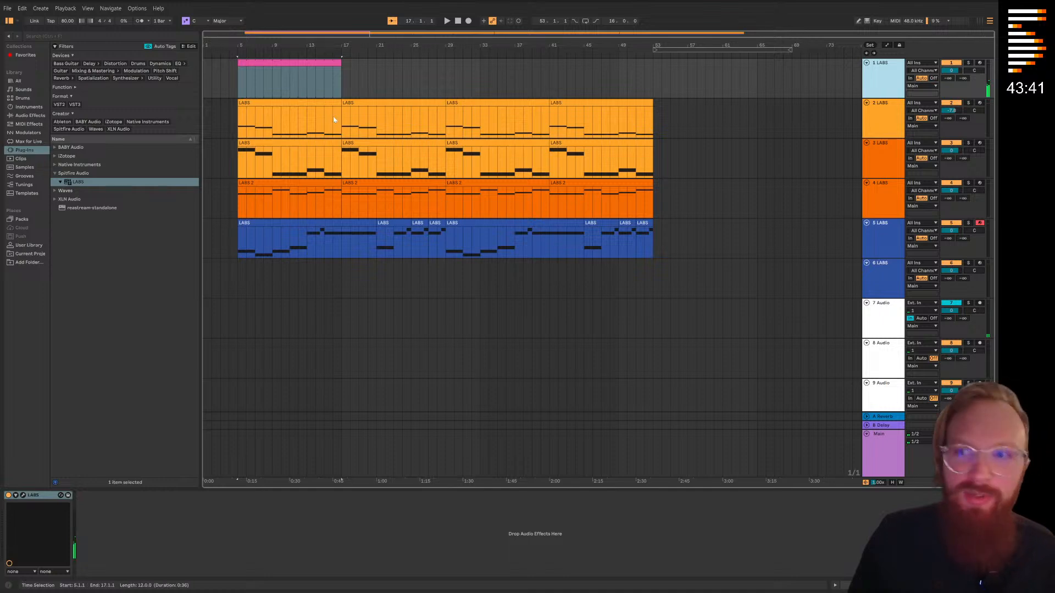
Open the empty clip on the first track in the note editor and reduce the editor's height
click(255, 65)
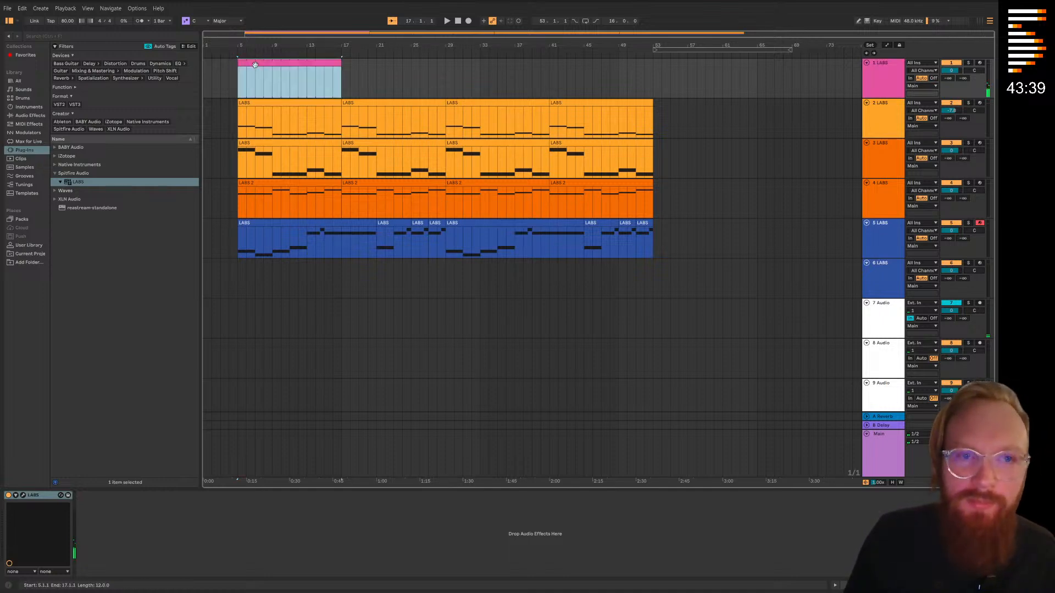
double_click(254, 65)
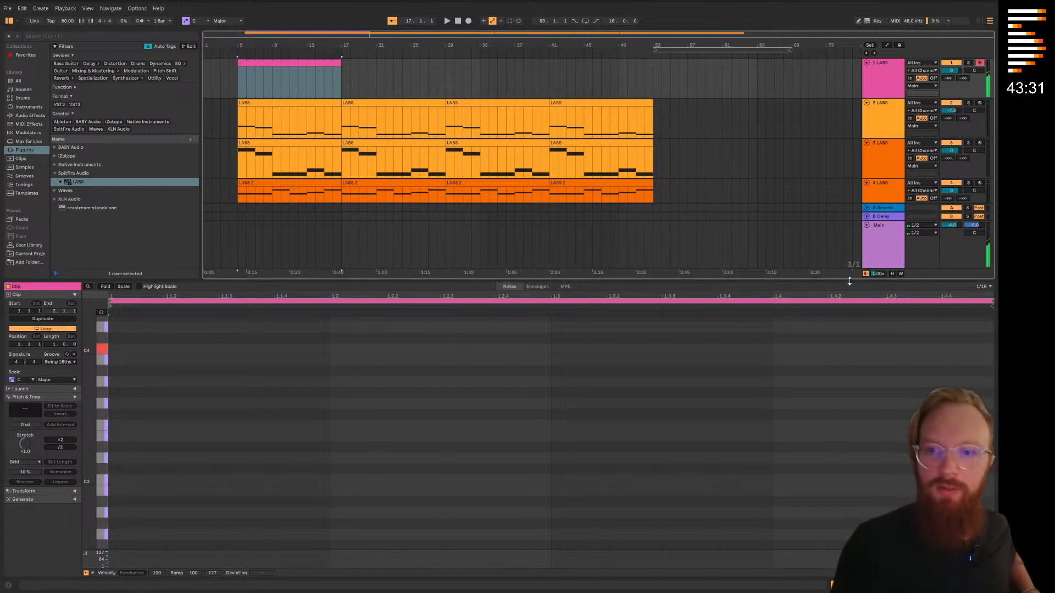
drag(851, 281, 855, 451)
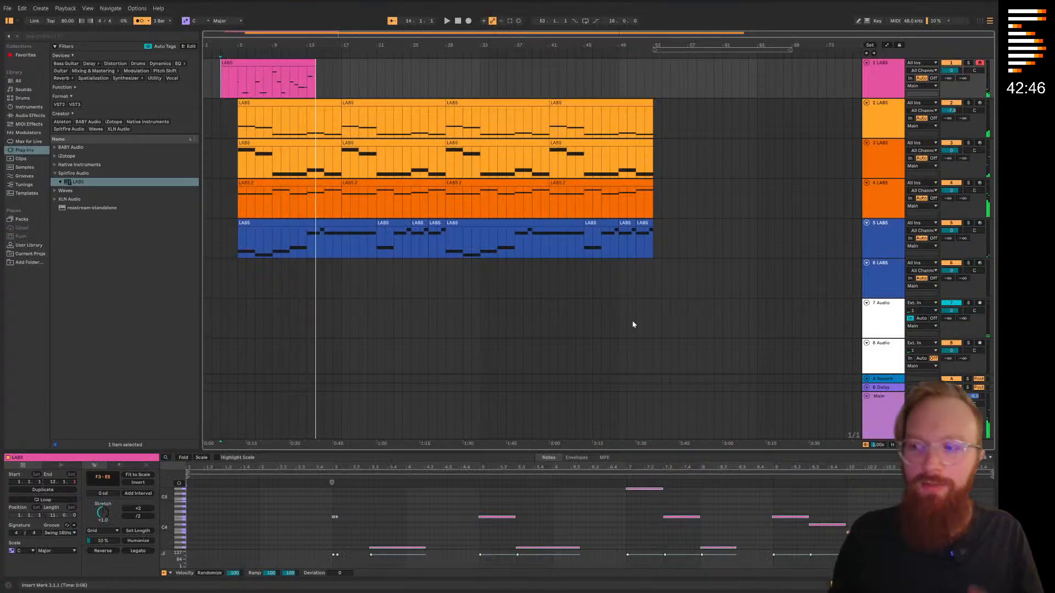
Delete the section of the recorded percussion clip on the first track from 3.4.1 to bar 9
click(237, 92)
scroll(237, 92, up, 2)
scroll(238, 93, up, 3)
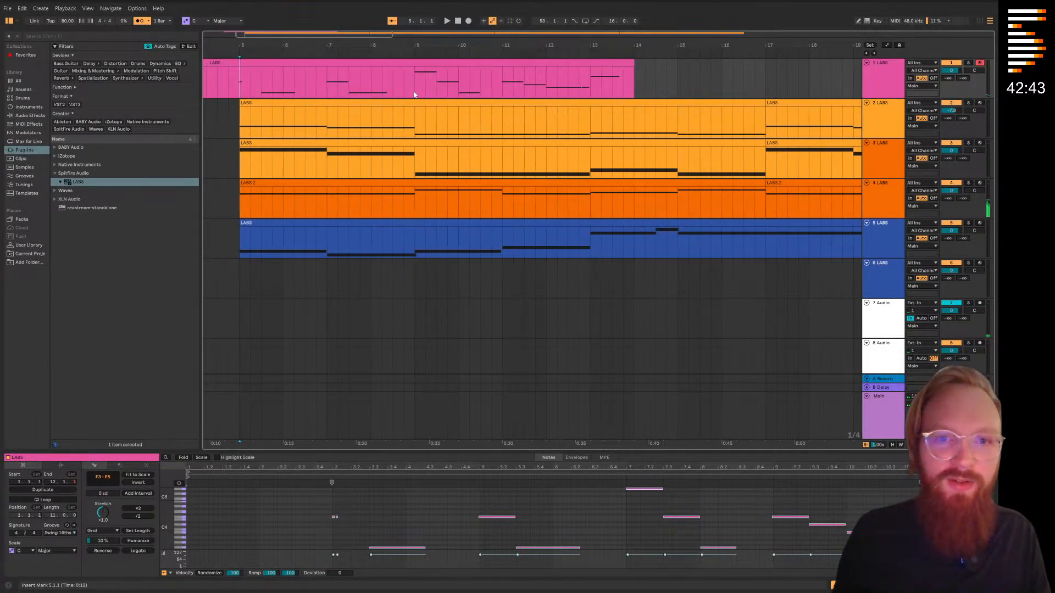
drag(413, 90, 190, 85)
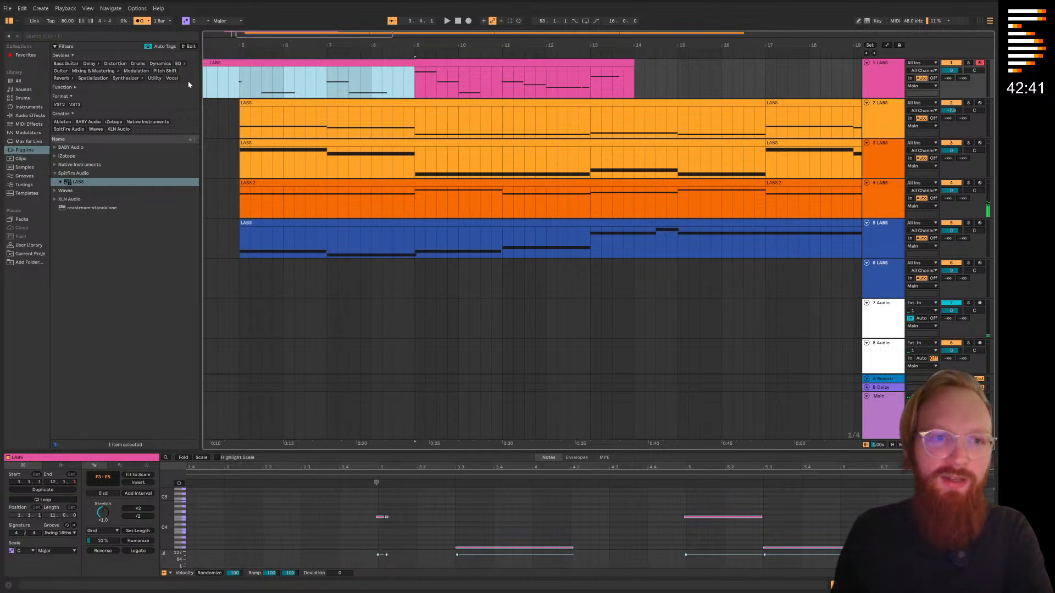
key(Delete)
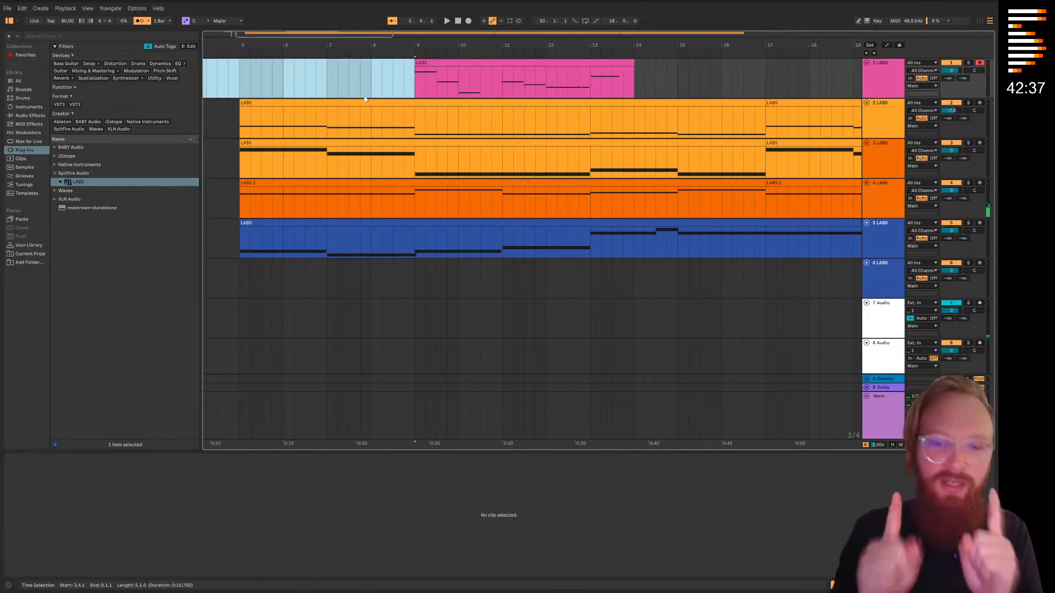
Move the remaining percussion clip to start at bar 5 and quantize its notes
click(411, 82)
drag(421, 82, 245, 82)
right_click(403, 503)
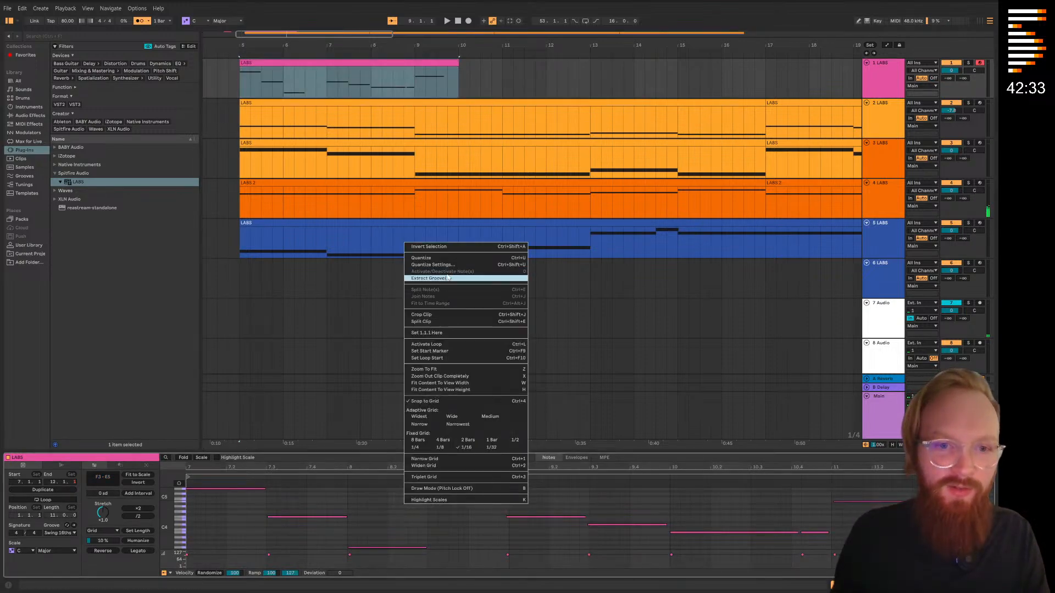
click(440, 259)
click(524, 66)
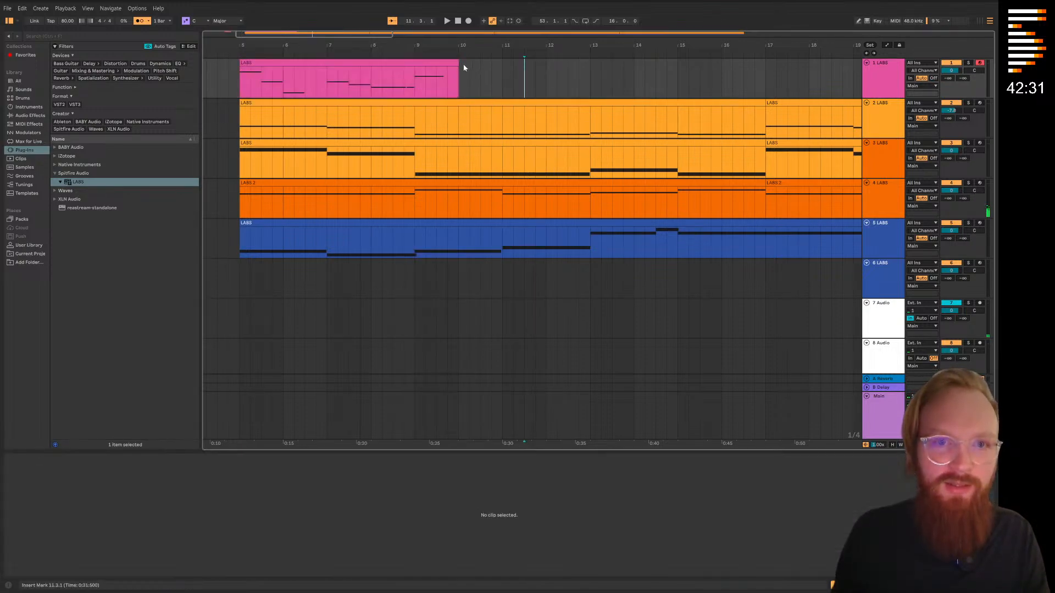
Delete the leftover clip fragment on the first track before bar 5
key(minus)
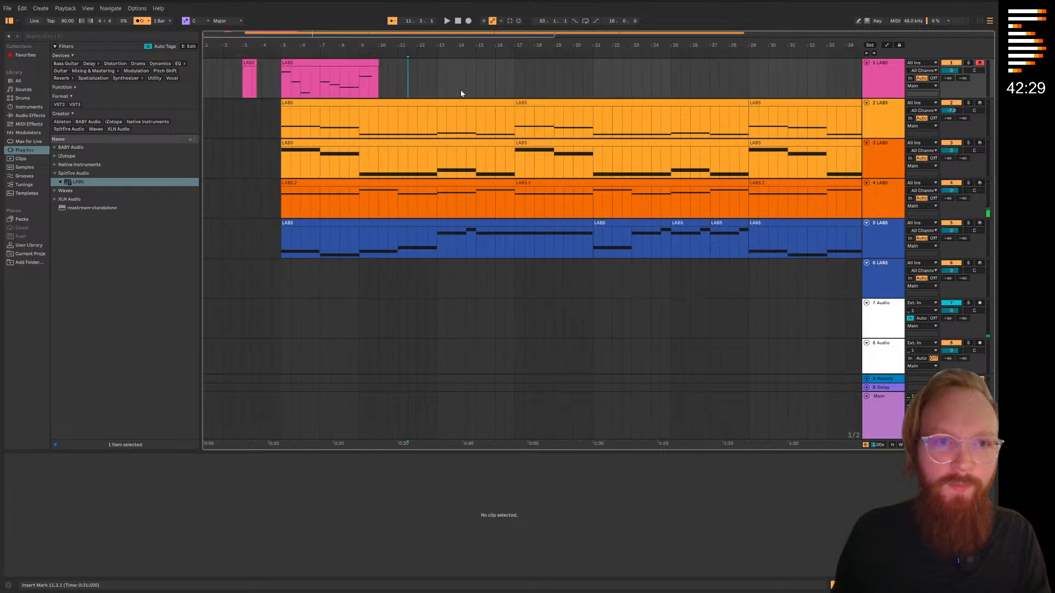
drag(264, 77, 222, 78)
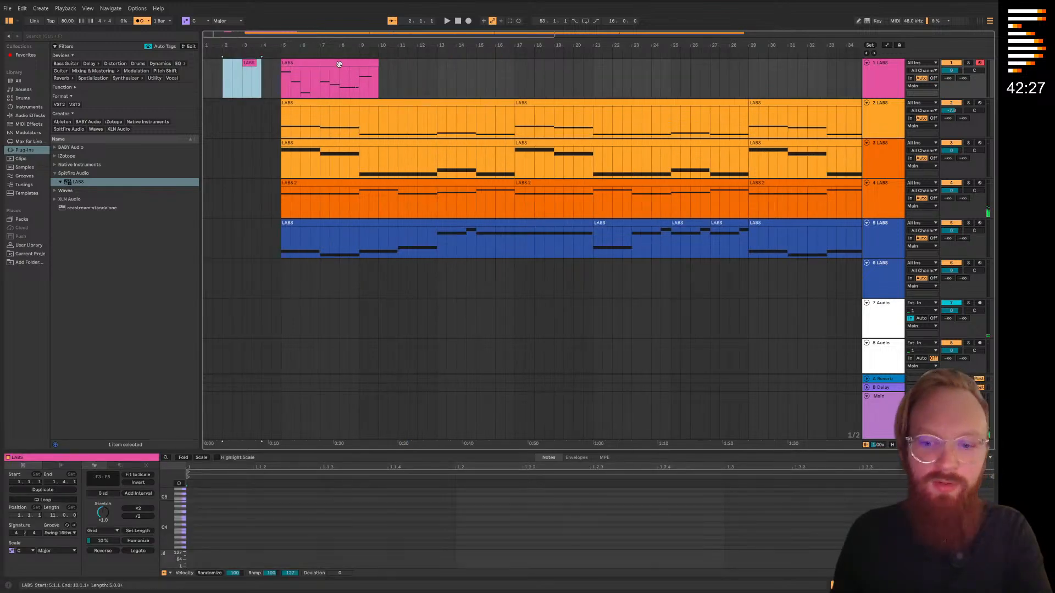
key(Delete)
Repeat the five-bar percussion clip back to back from bar 10 onward on the first track
click(339, 64)
drag(378, 65, 377, 65)
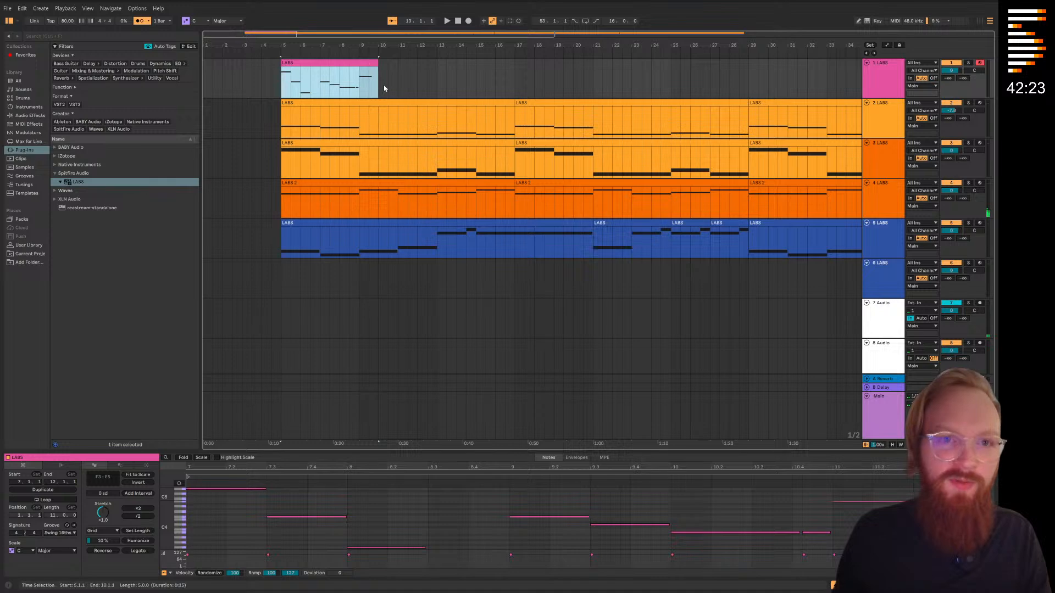
key(ctrl+d)
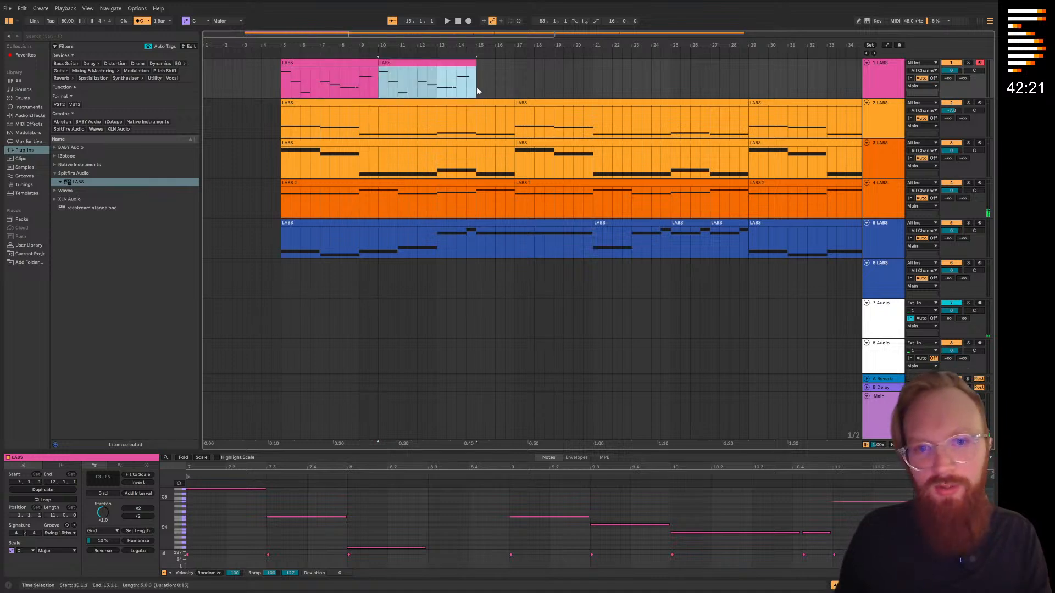
click(477, 91)
key(ctrl+v)
click(603, 87)
click(575, 87)
key(ctrl+v)
Delete the part of the repeated percussion clips that runs past bar 17
drag(708, 83, 514, 83)
click(514, 109)
key(Delete)
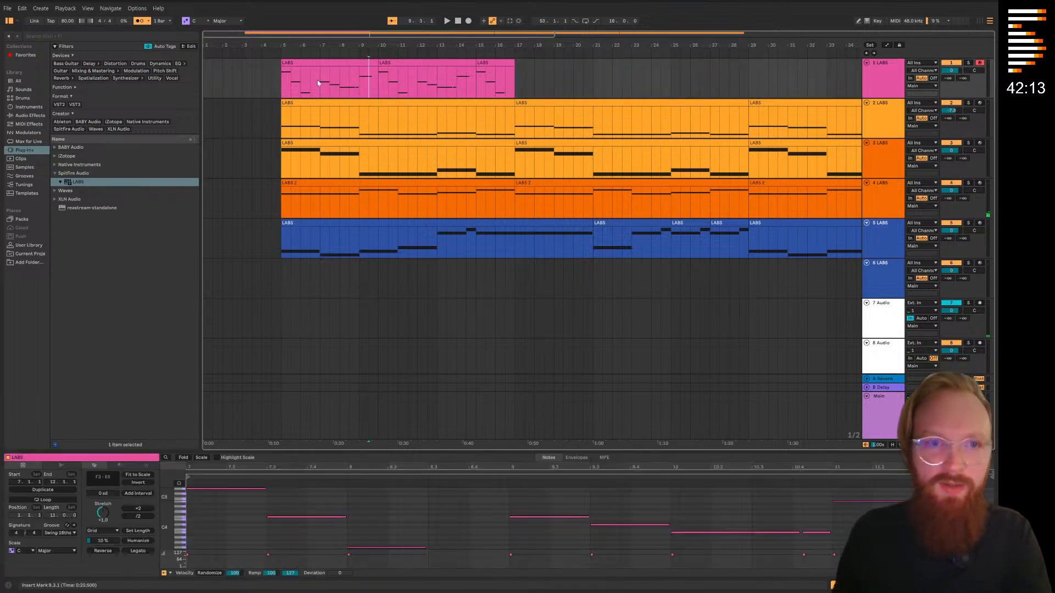
Duplicate the percussion clips from bars 5 to 17 back to back until they reach bar 53 on the first track
drag(282, 81, 515, 79)
click(518, 83)
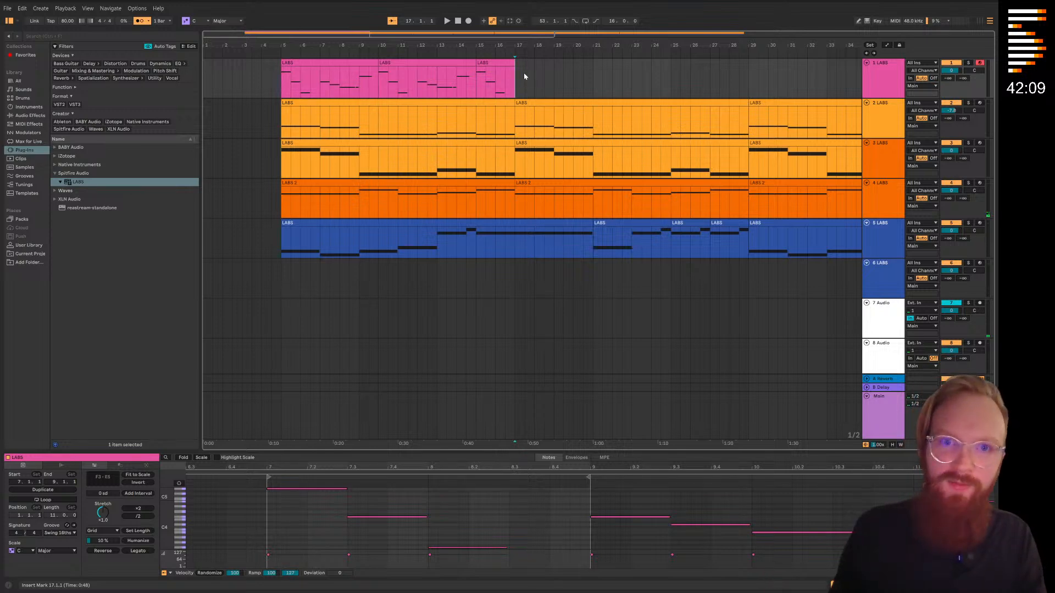
click(496, 66)
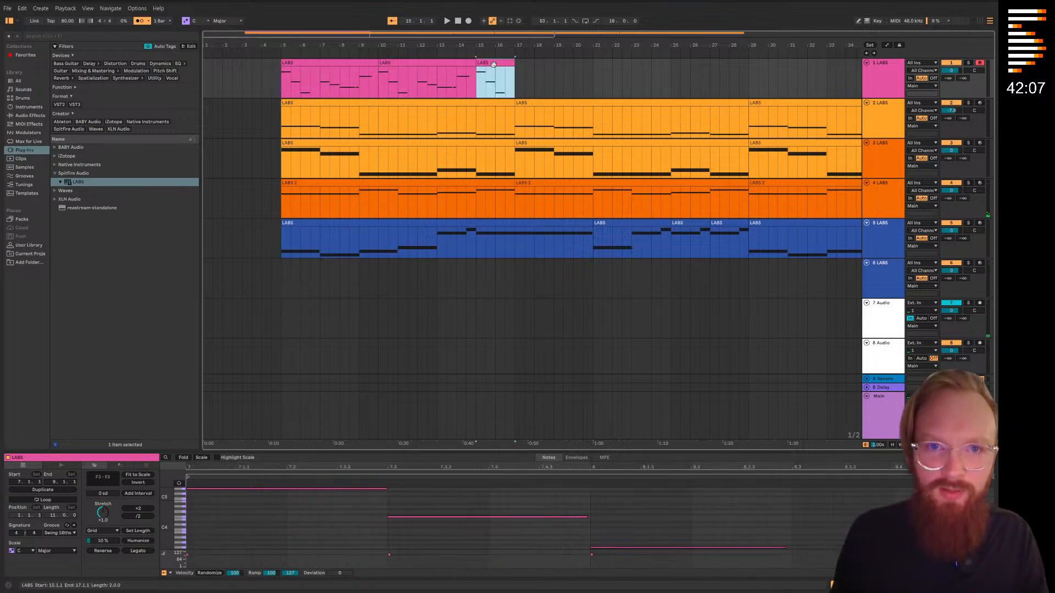
mouse_move(293, 89)
mouse_down()
mouse_move(516, 83)
mouse_move(282, 82)
mouse_up()
key(ctrl+d)
key(minus)
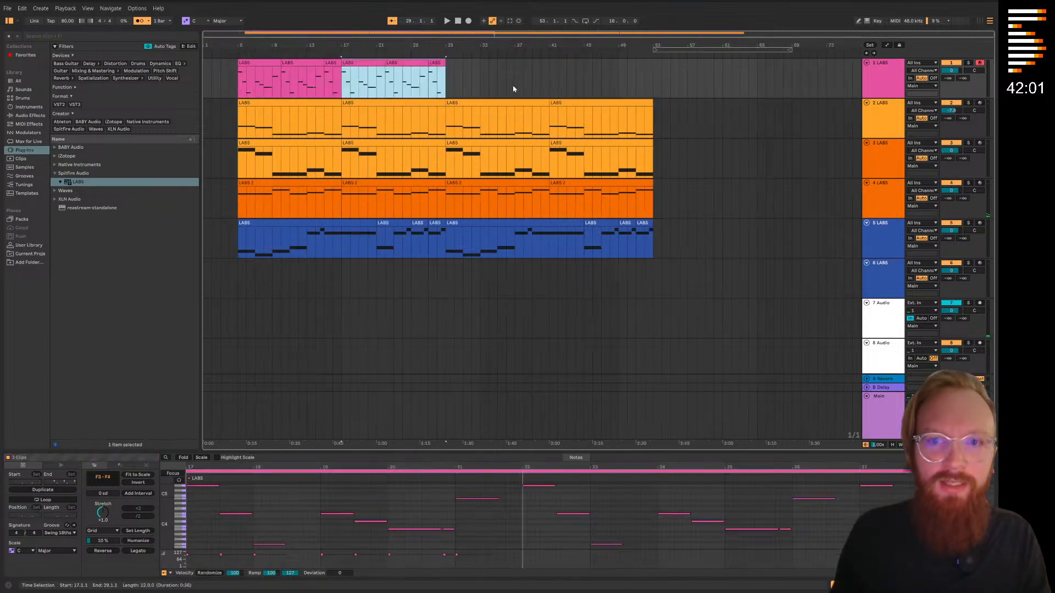
key(ctrl+d)
key(ctrl+d)
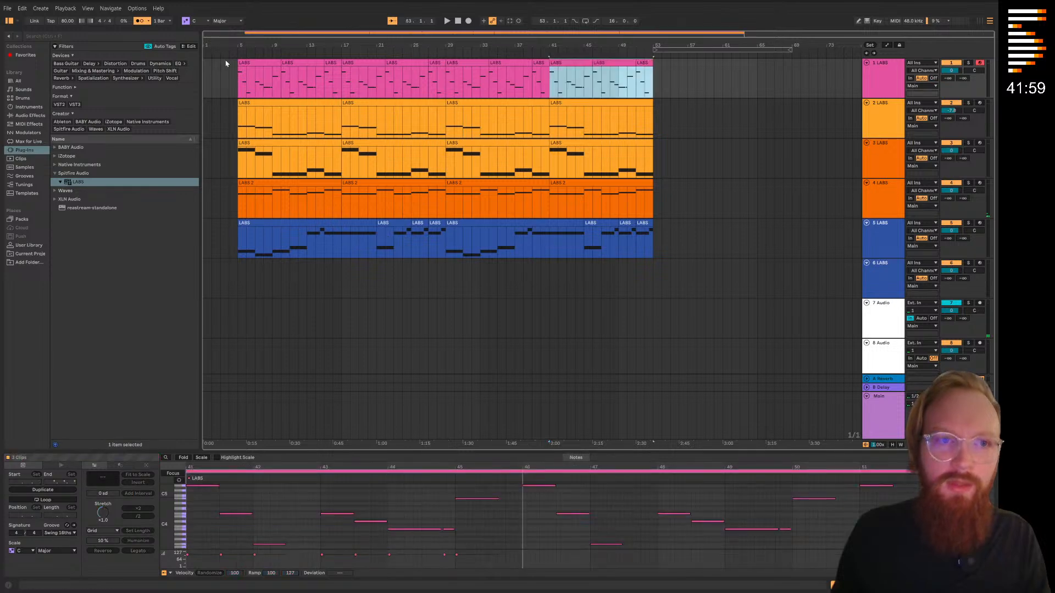
Play the arrangement from bar 5 and turn the metronome off
click(235, 51)
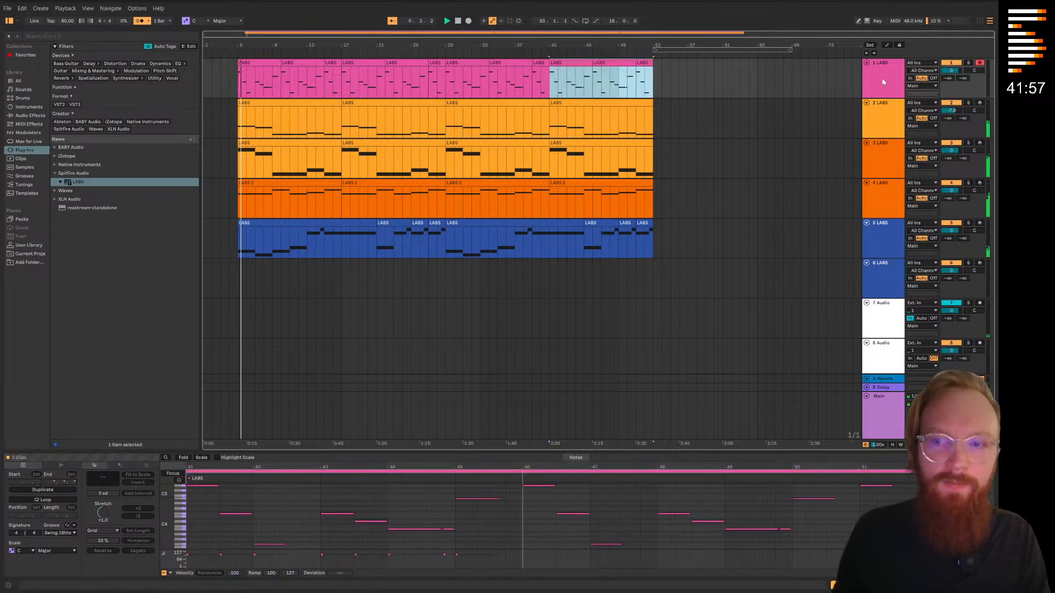
click(140, 20)
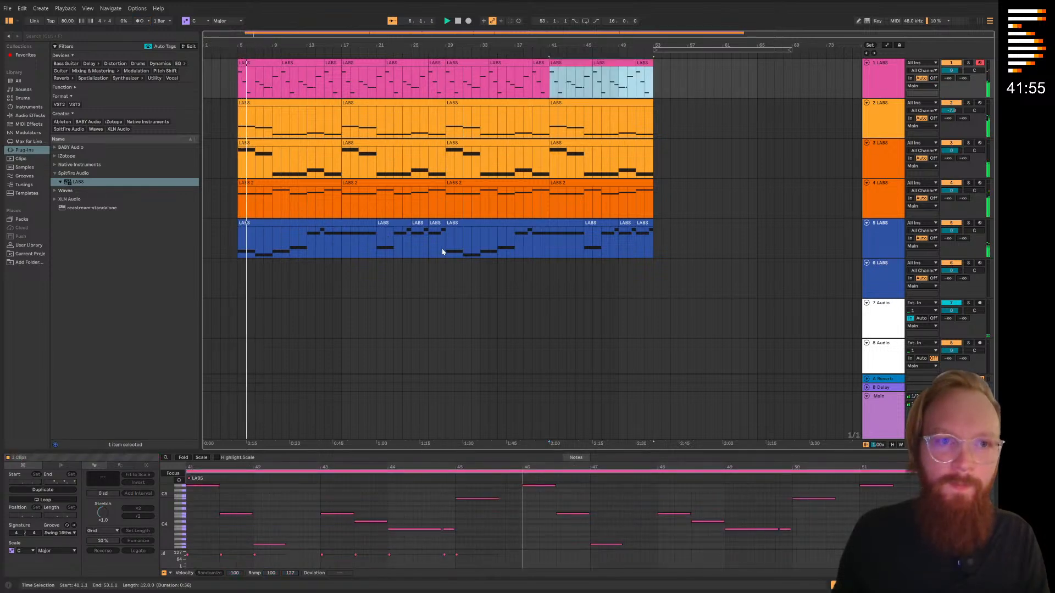
click(723, 197)
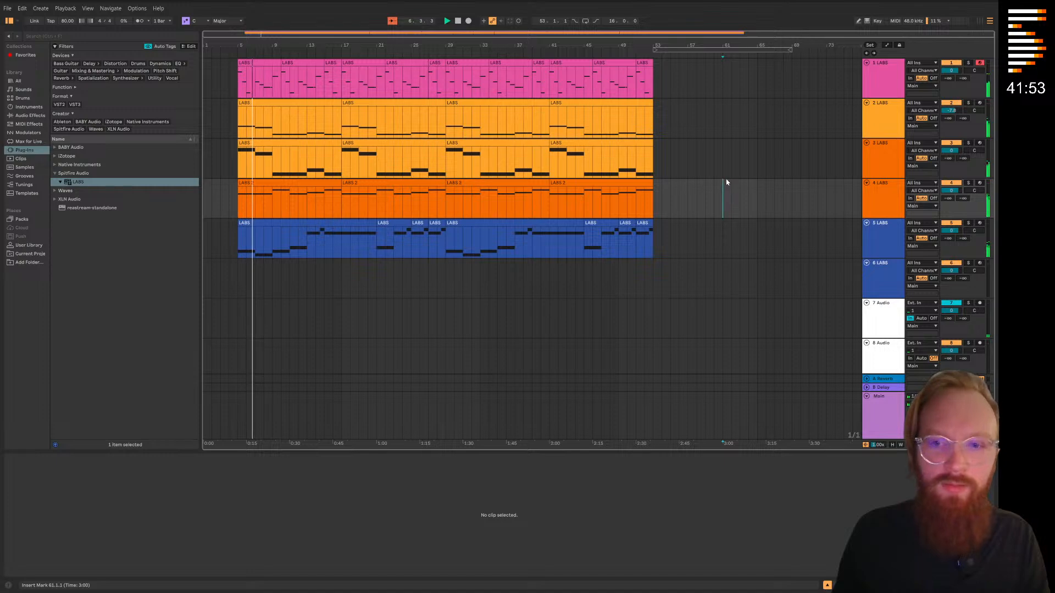
Check the Cinematic Soft Piano download for track 6, stop playback and place the insert marker at bar 5 on that track
click(879, 295)
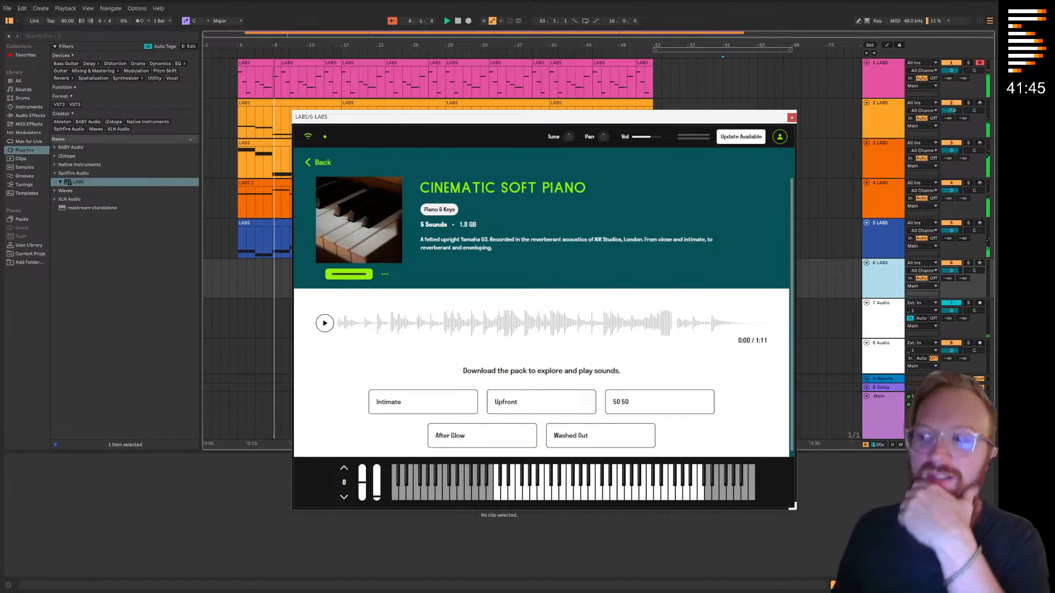
drag(599, 118, 615, 163)
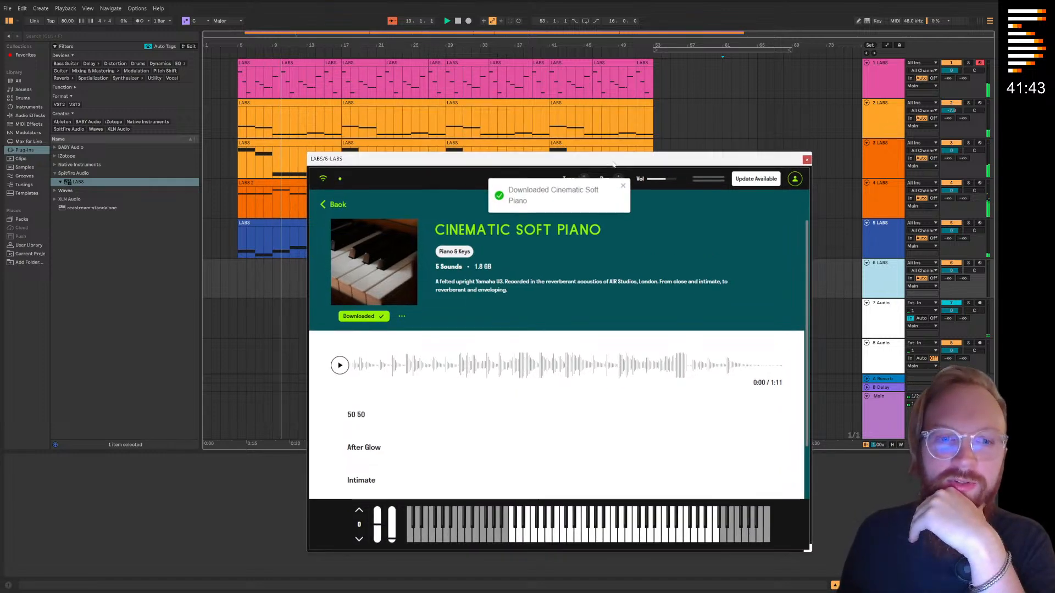
click(701, 106)
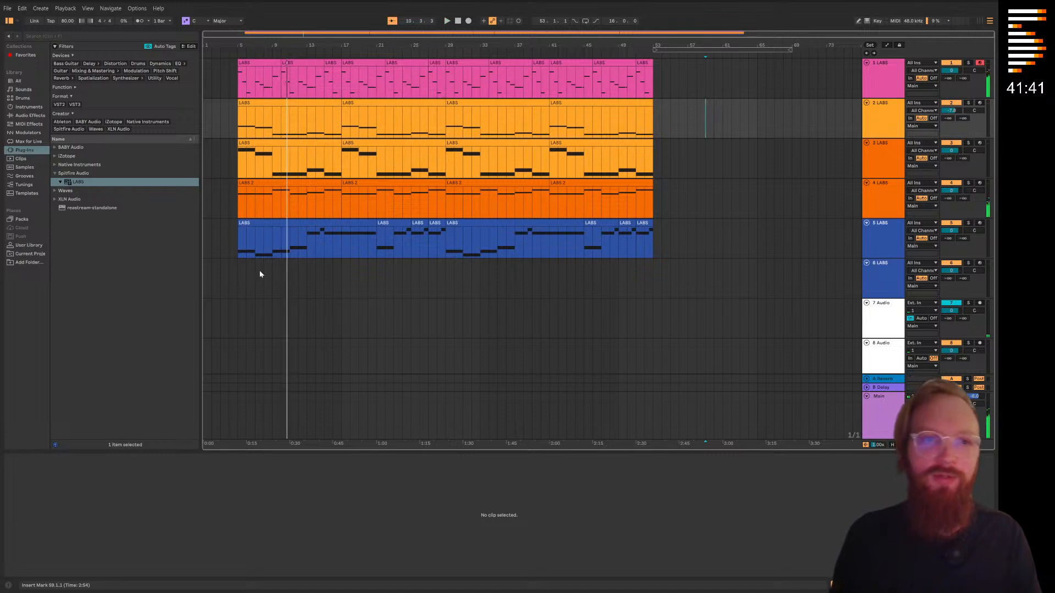
key(space)
click(245, 278)
click(239, 282)
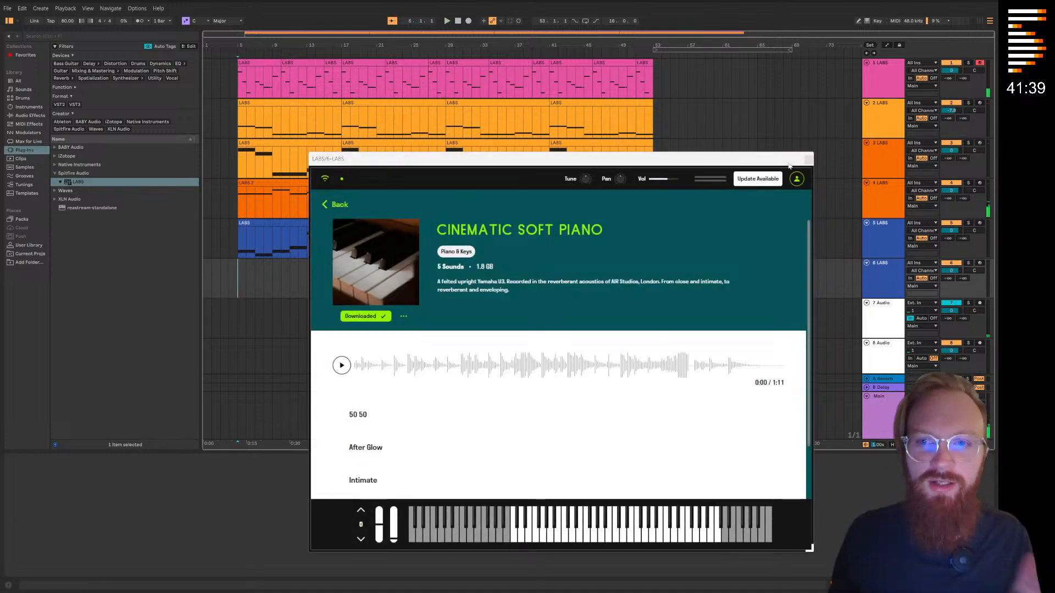
drag(793, 160, 778, 165)
click(793, 165)
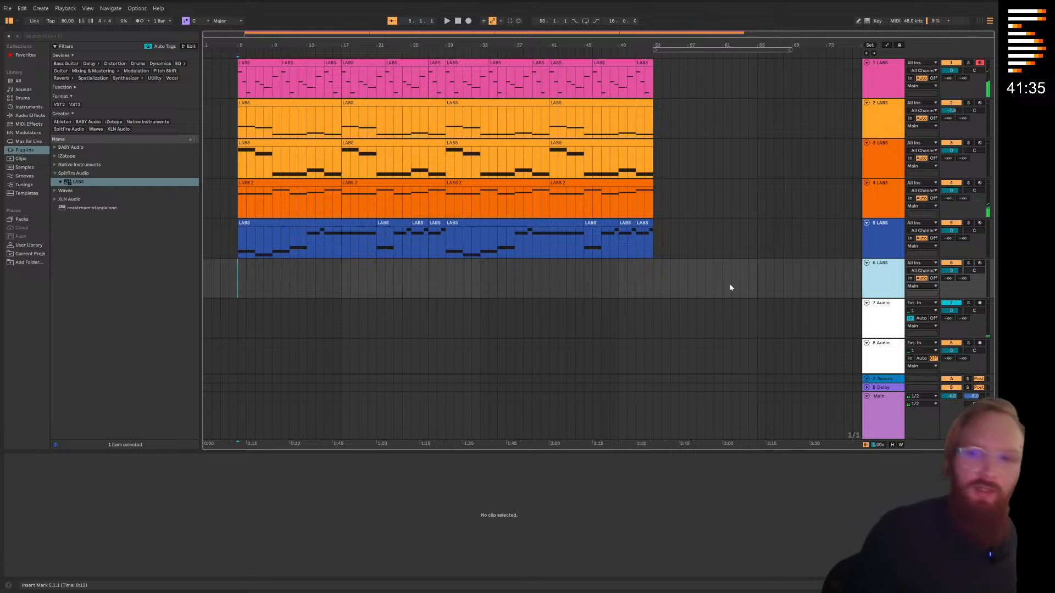
Arm track 6 for recording and open its LABS plug-in
click(979, 263)
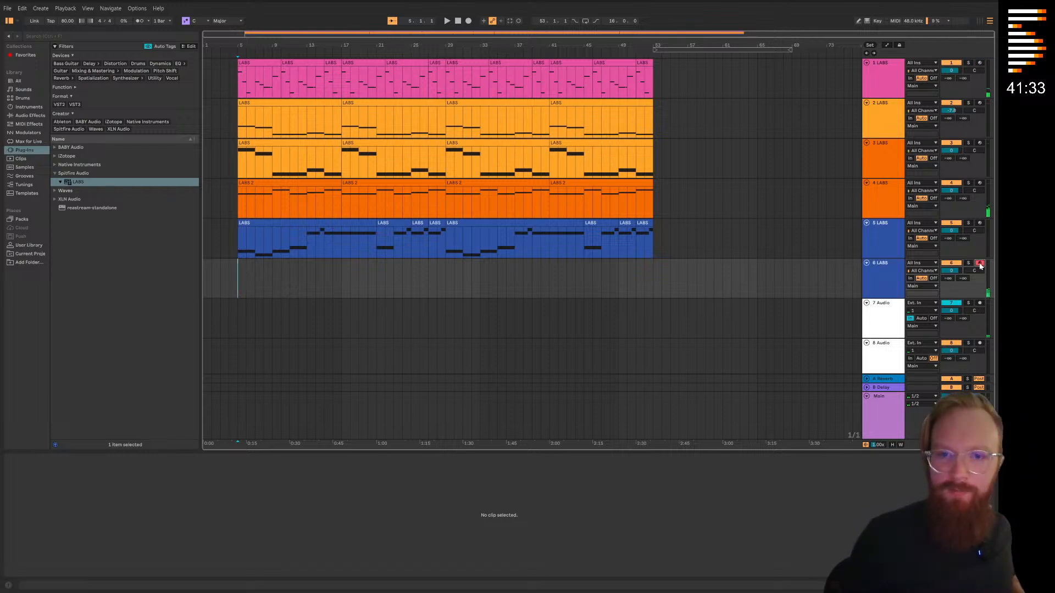
double_click(893, 281)
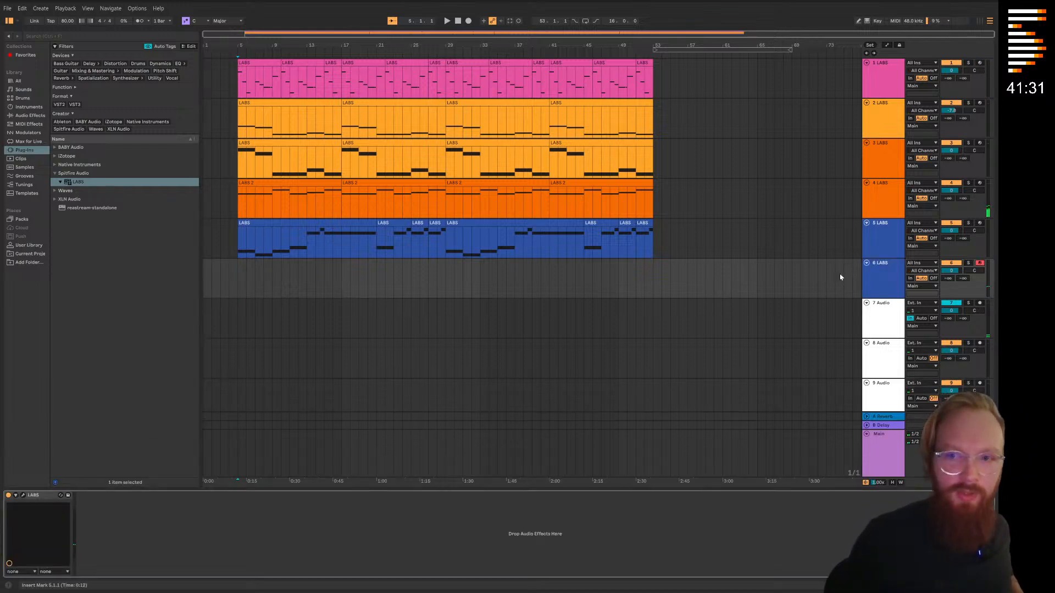
click(892, 278)
click(23, 496)
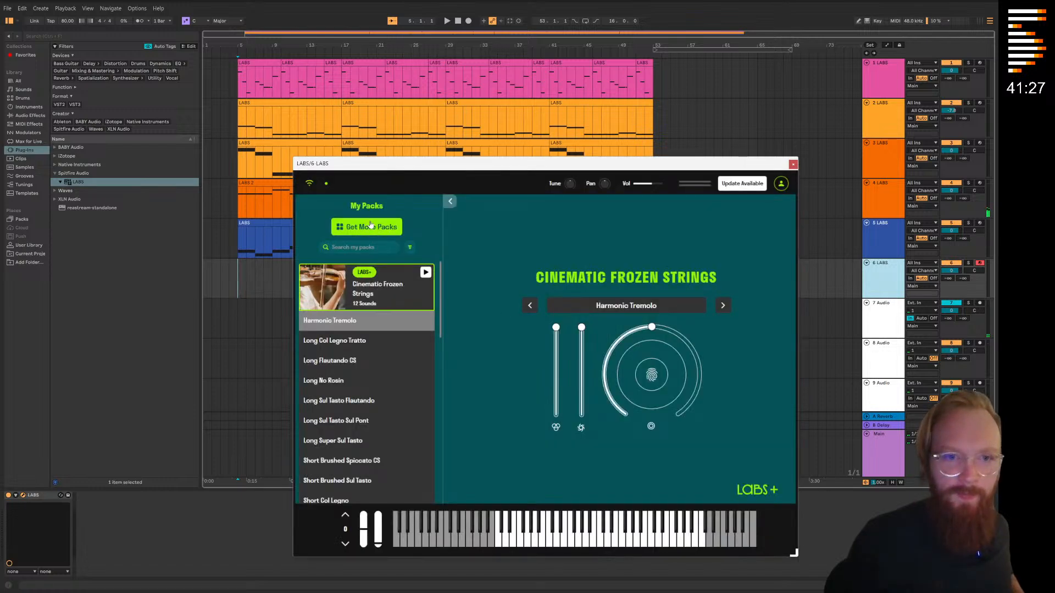
Filter the LABS packs to downloaded Piano & Keys and load Cinematic Soft Piano on track 6
click(371, 226)
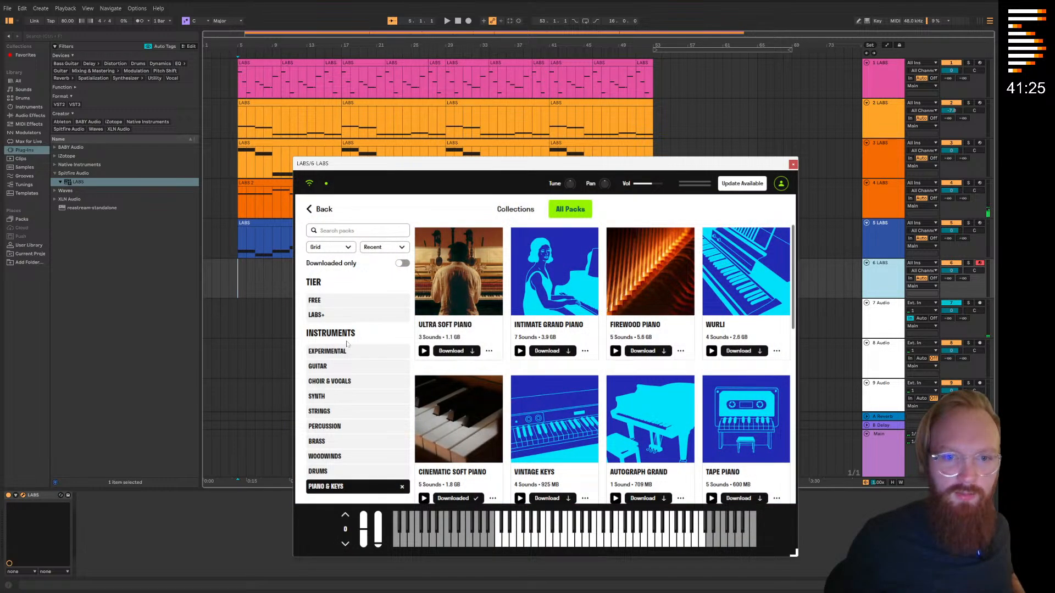
click(335, 488)
click(407, 263)
click(341, 490)
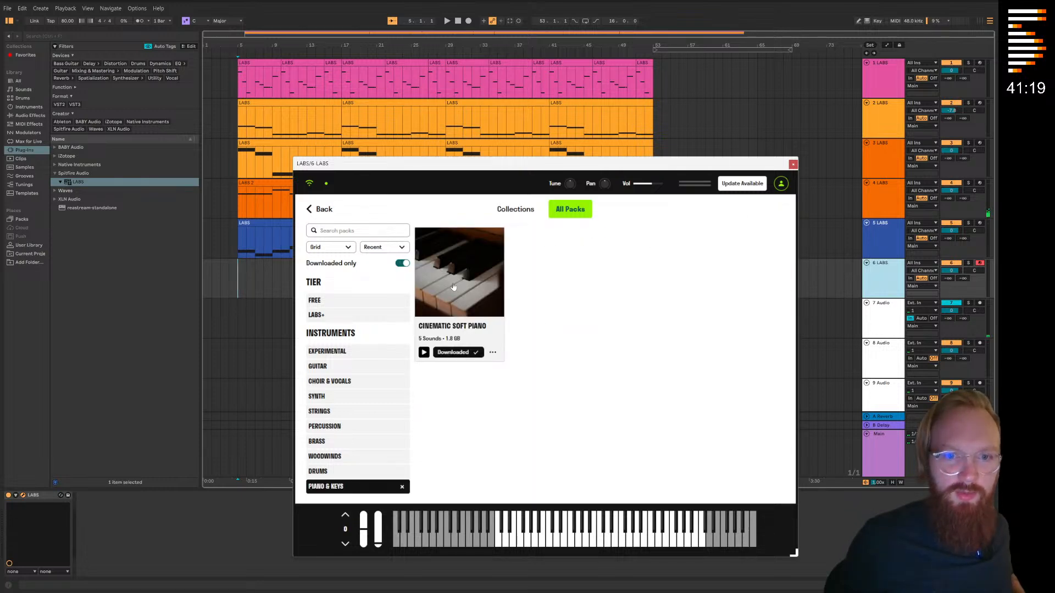
click(453, 286)
click(379, 422)
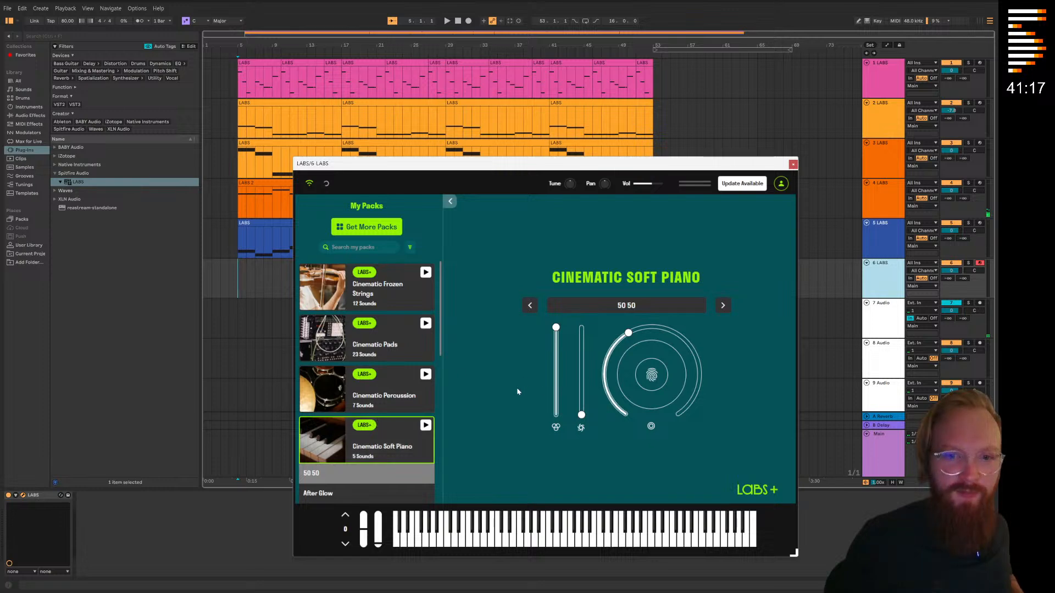
Audition the After Glow, Intimate and Upfront piano sounds, choose Washed Out and close the plug-in window
scroll(361, 299, down, 3)
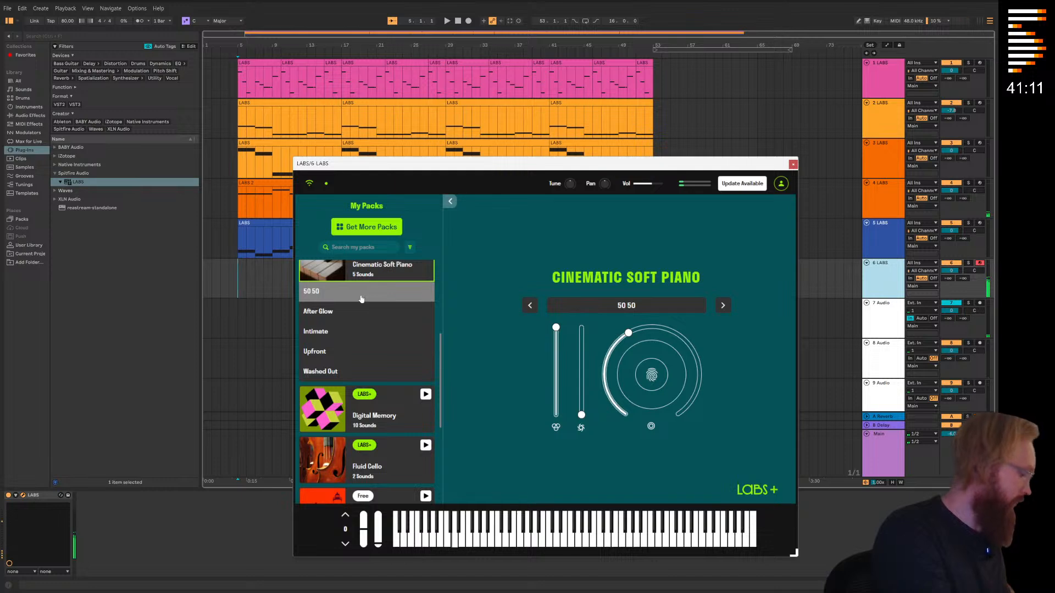
click(341, 314)
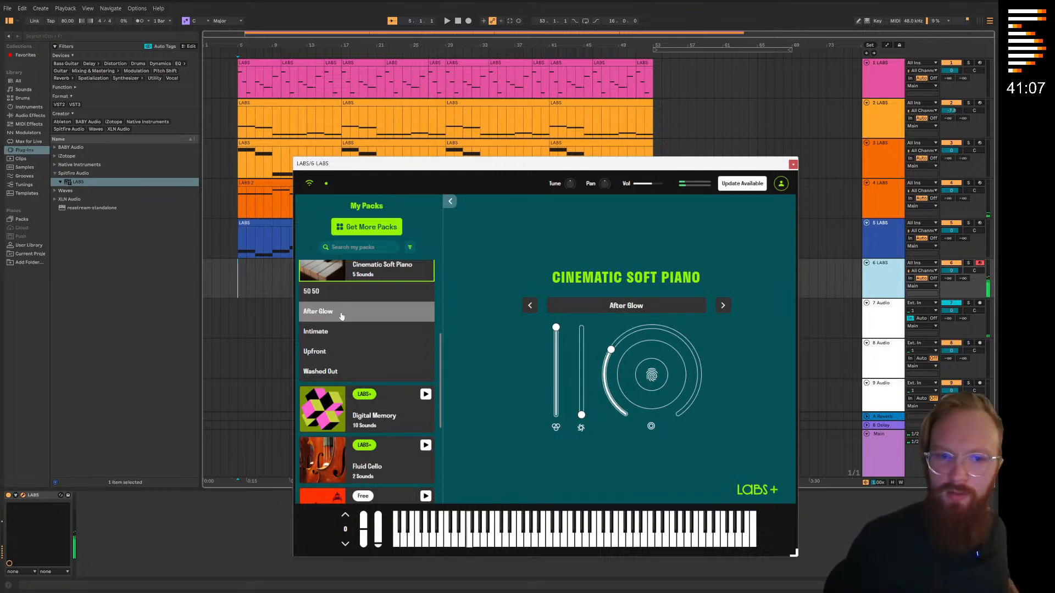
click(328, 341)
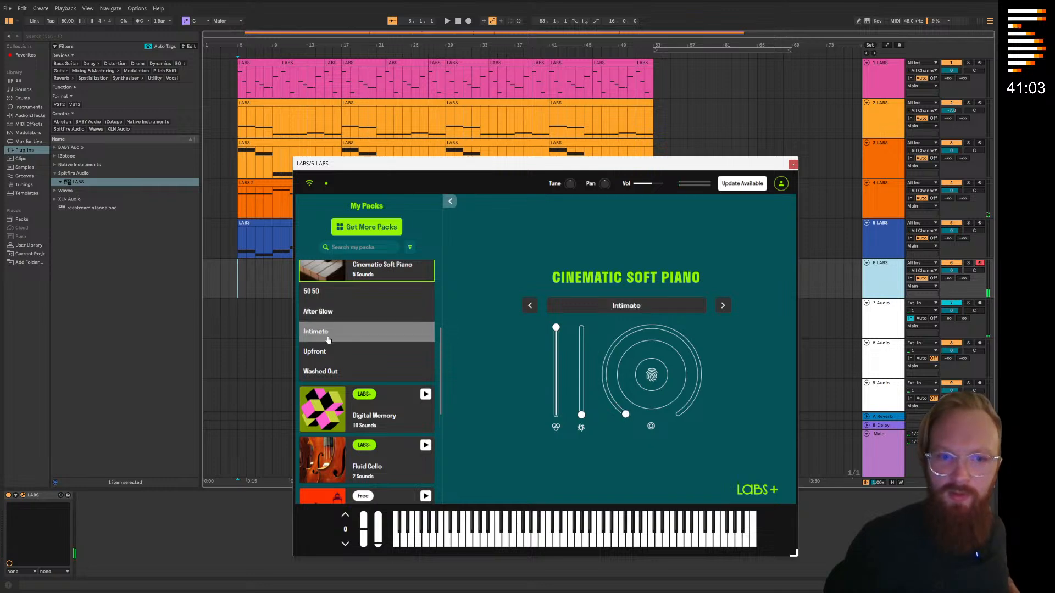
click(346, 354)
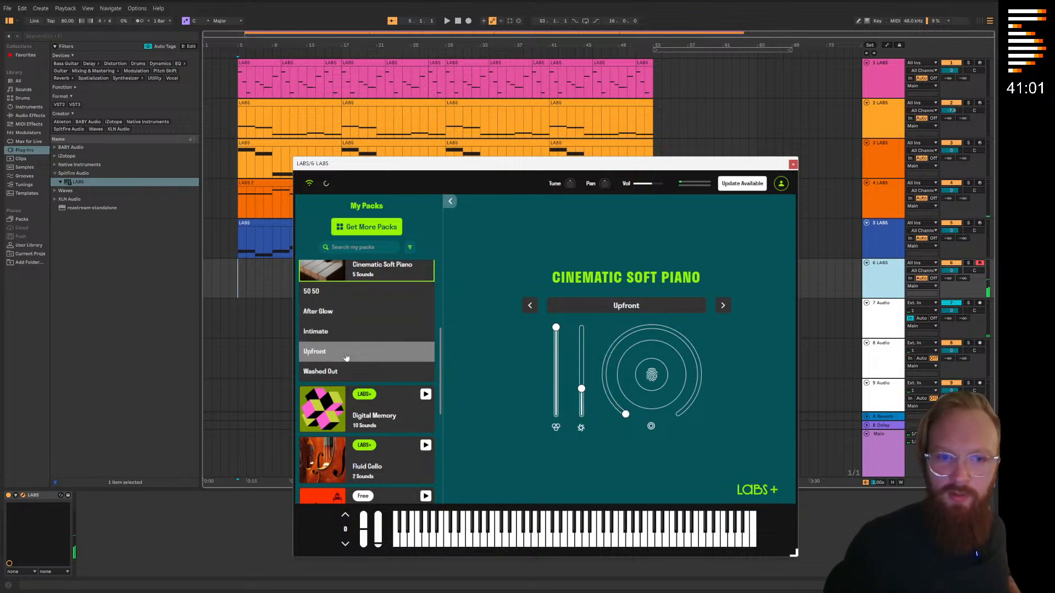
click(347, 372)
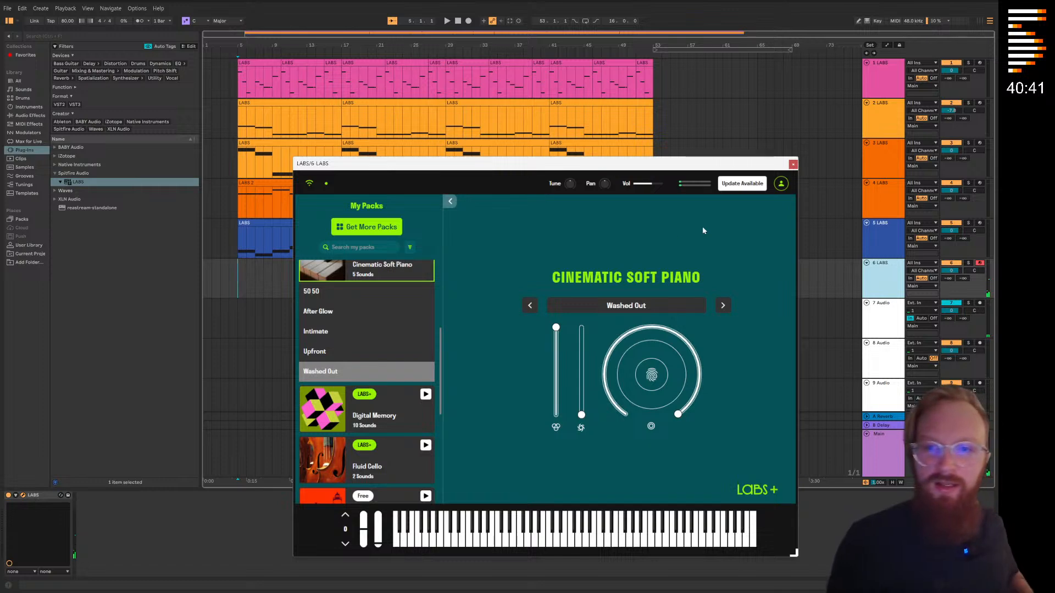
click(793, 165)
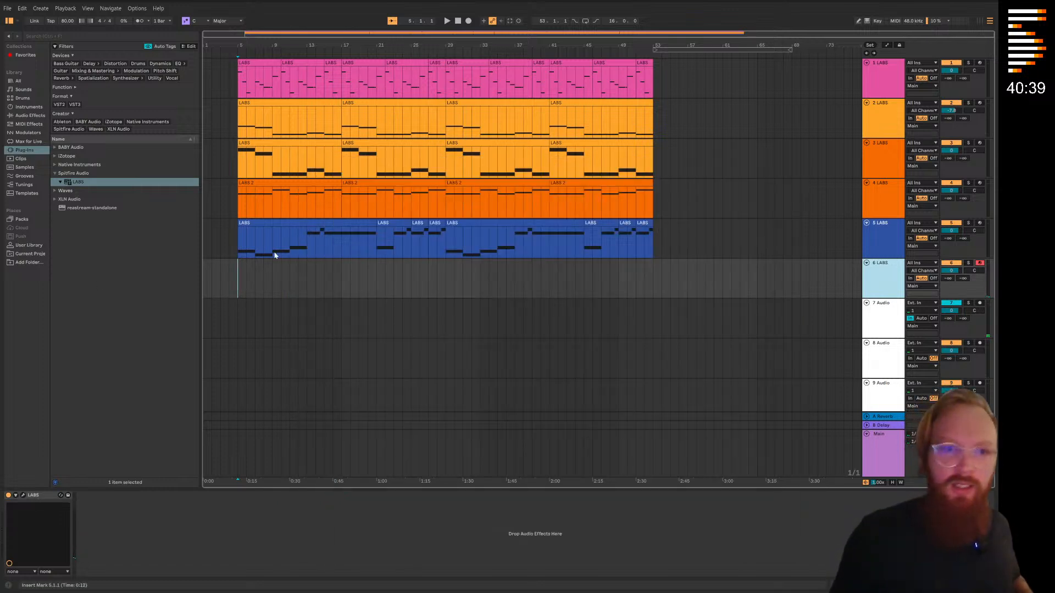
Save the Set and start recording the piano part on track 6 from bar 4
click(11, 11)
click(65, 108)
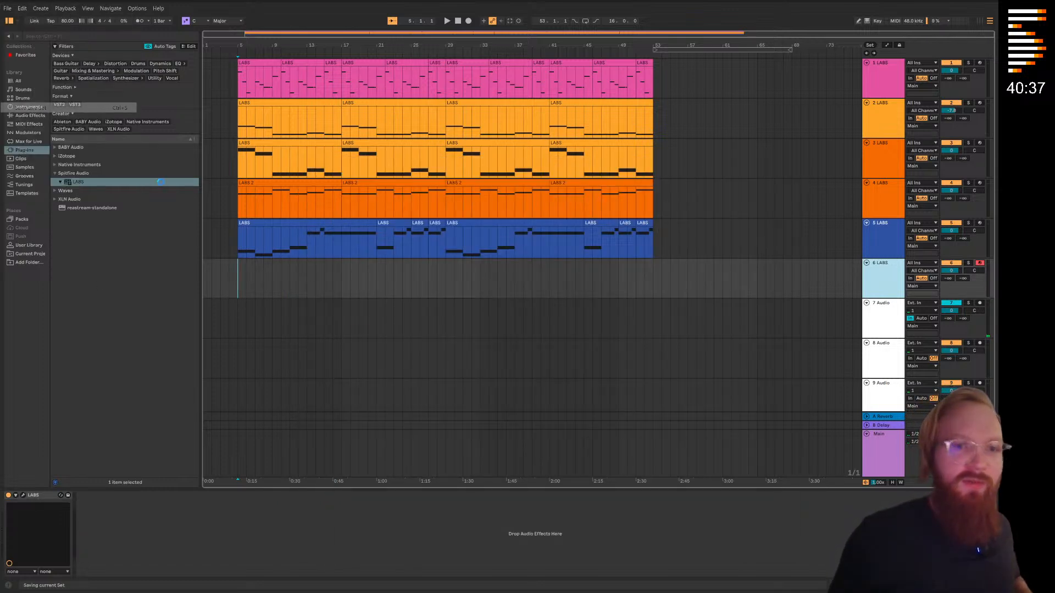
click(226, 282)
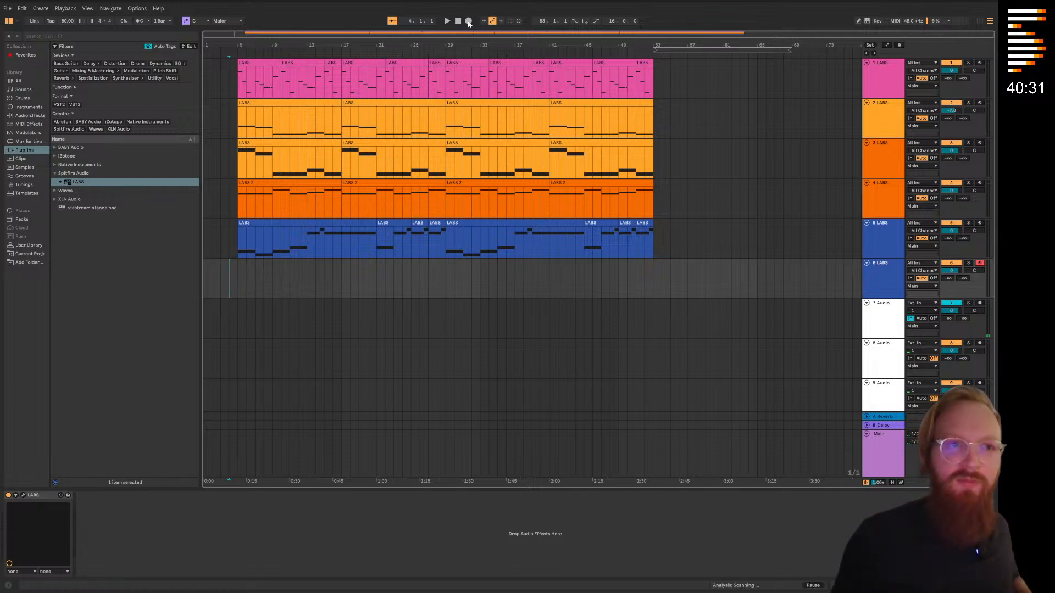
click(469, 21)
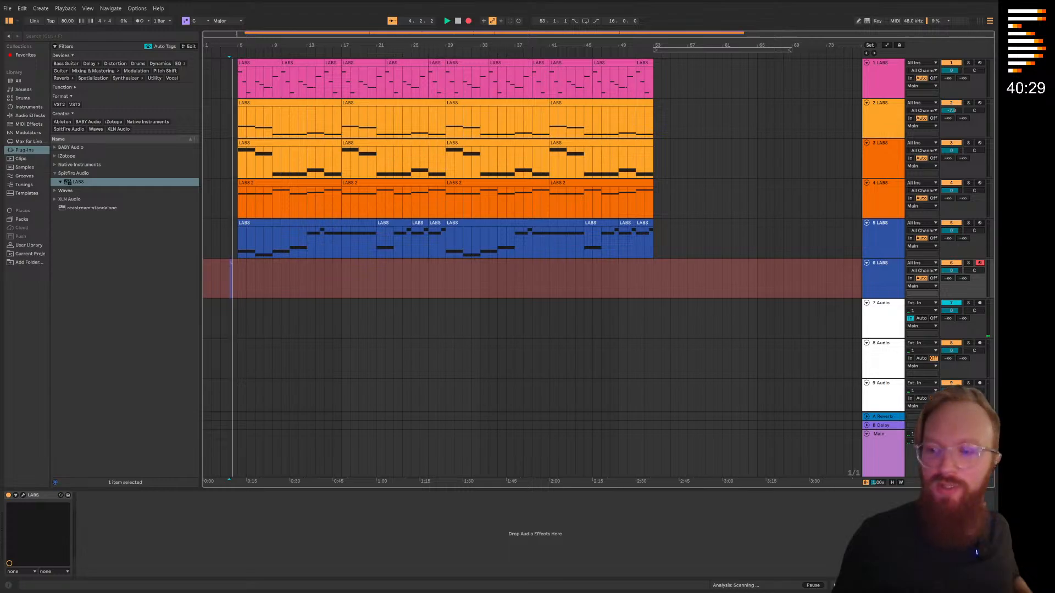
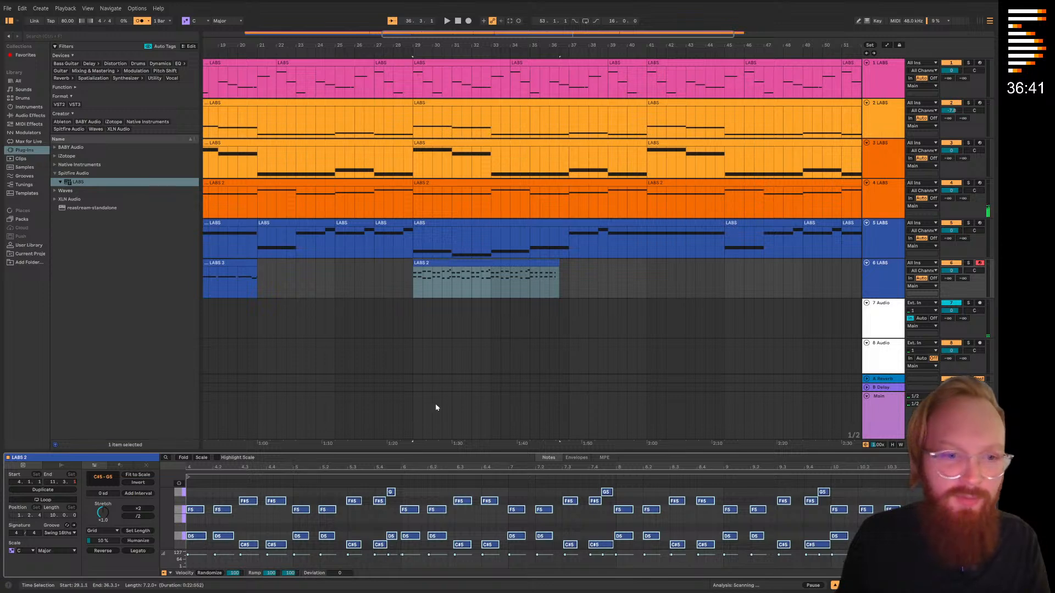
In track 5's clip at bar 29, replace the F#4 note at clip bar 11 with D5 and add a C#5 after it
click(451, 306)
click(449, 265)
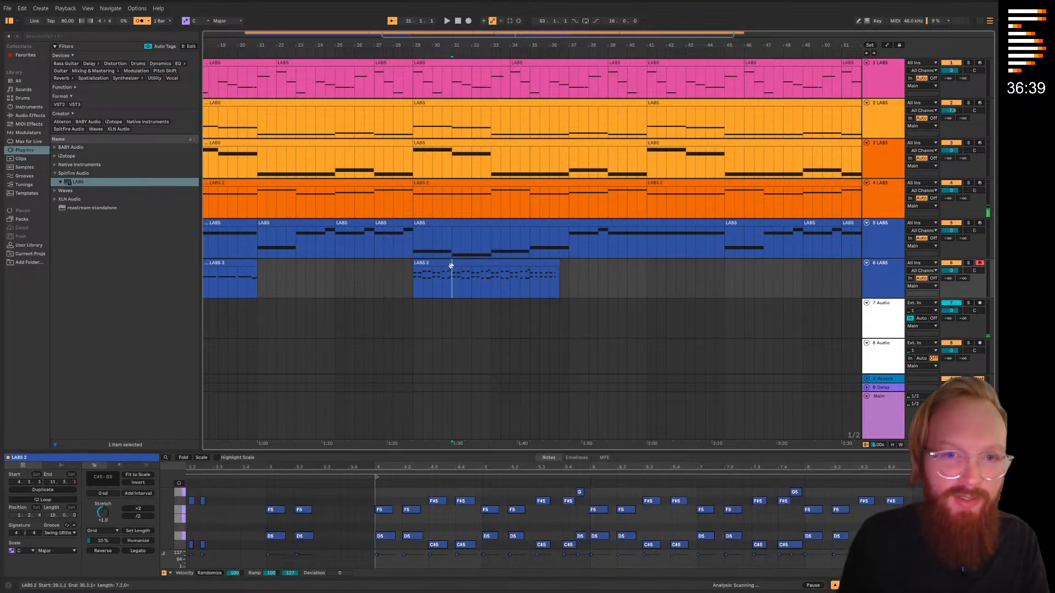
click(454, 230)
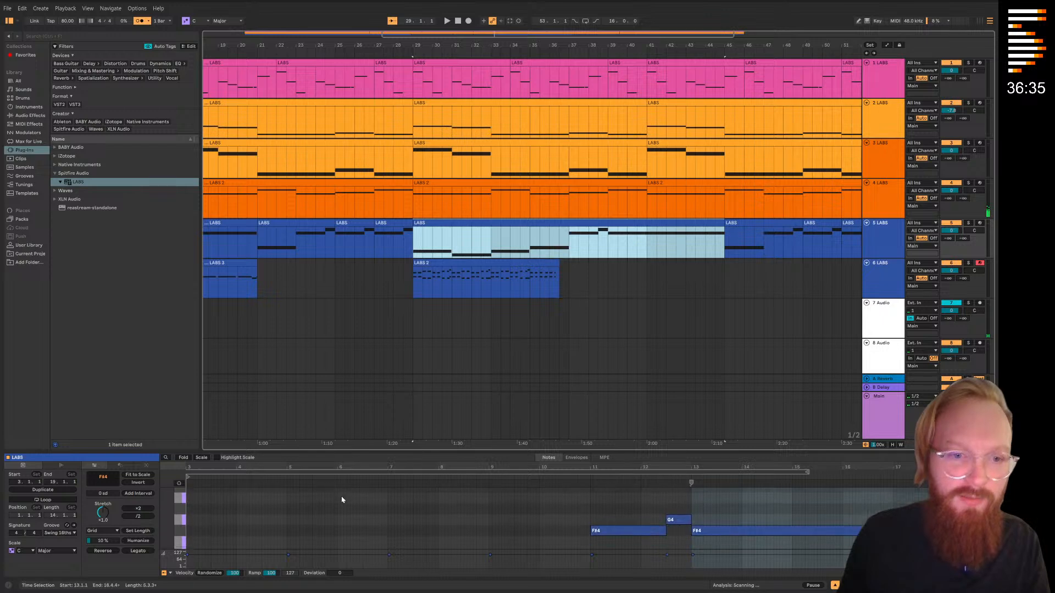
key(space)
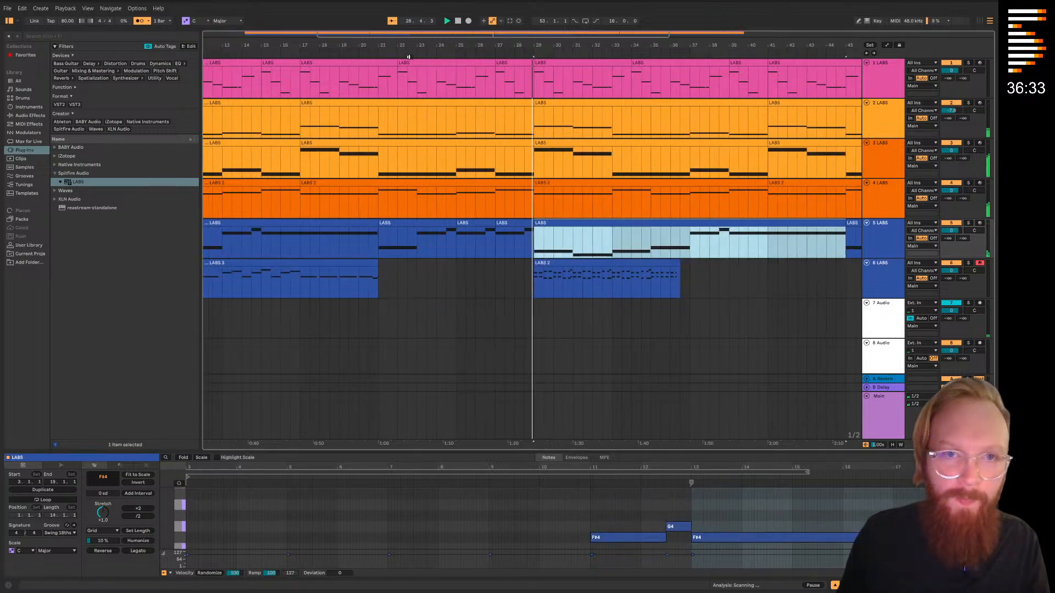
mouse_move(721, 542)
mouse_down()
mouse_move(716, 500)
mouse_move(714, 513)
mouse_move(713, 504)
mouse_move(851, 509)
mouse_up()
click(768, 511)
Trim the C#5 note in track 5's bar 29 clip to end at 14.1.1 and delete the overlapping G4 and F#4 notes
click(553, 261)
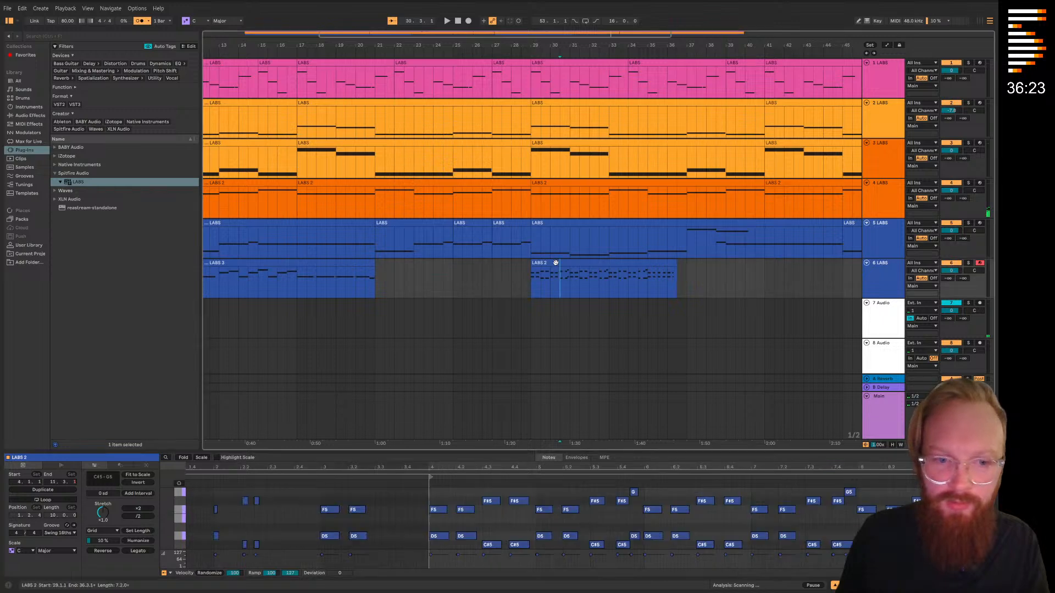
click(654, 233)
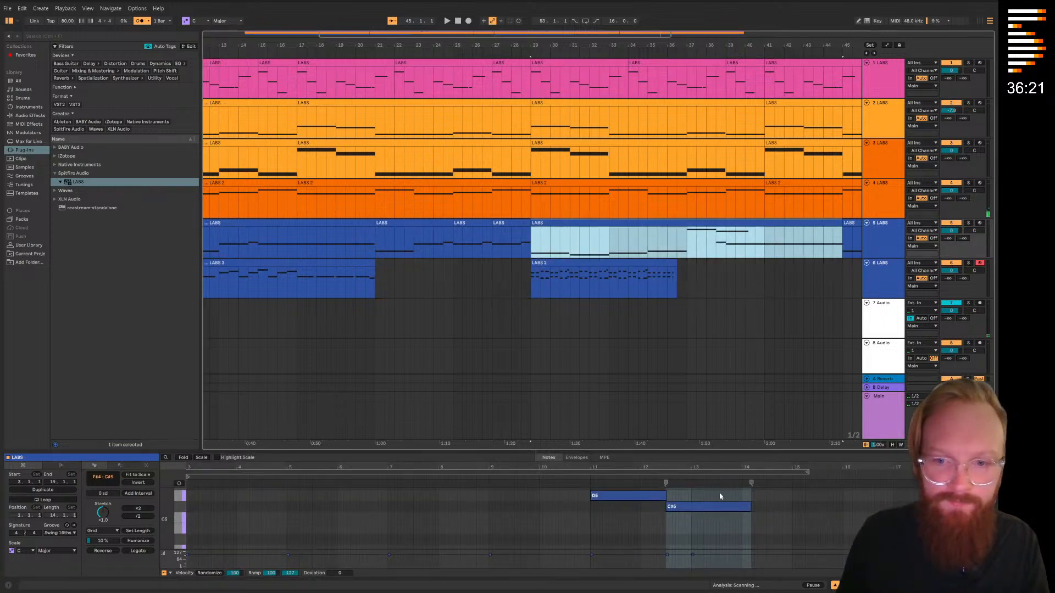
scroll(714, 488, up, 1)
click(750, 516)
scroll(657, 523, down, 3)
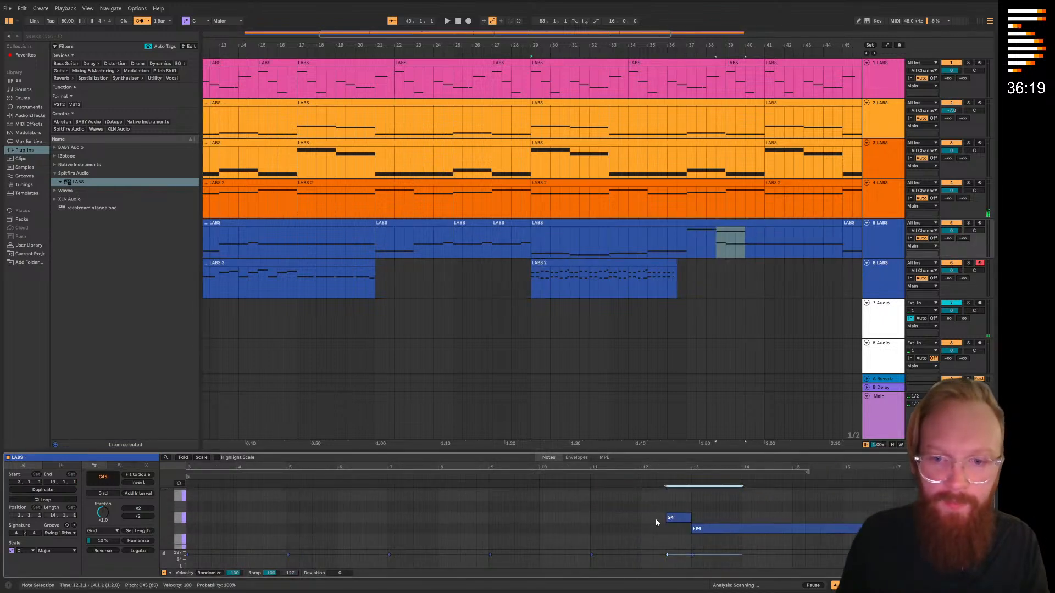
drag(634, 536, 703, 497)
key(Delete)
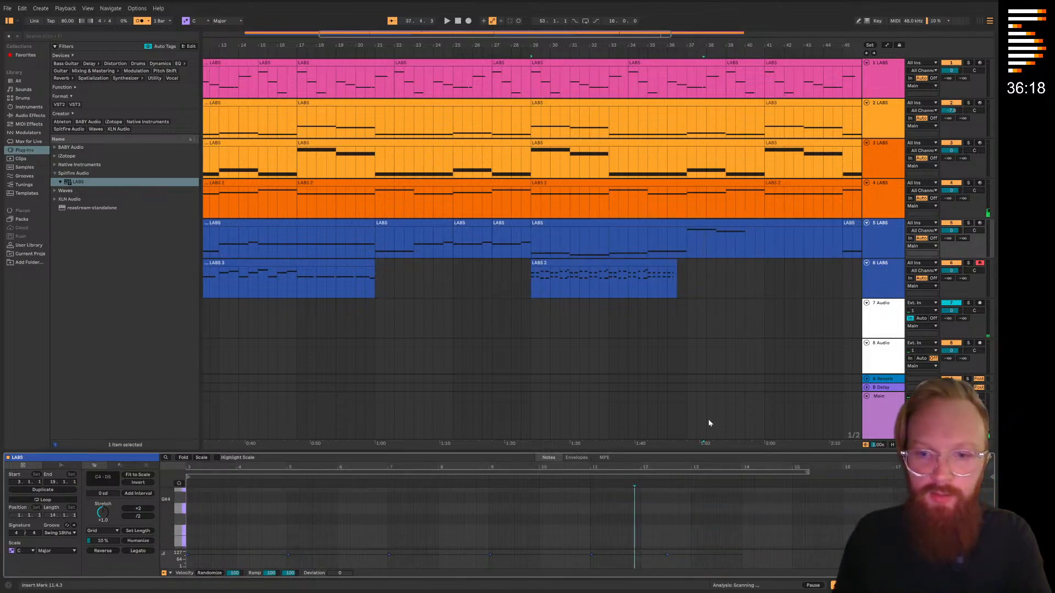
Rework the opening of track 5's bar 29 clip into alternating two-bar C#4 and C4 notes, and turn off the metronome
click(525, 55)
click(642, 318)
drag(740, 298, 647, 288)
click(535, 222)
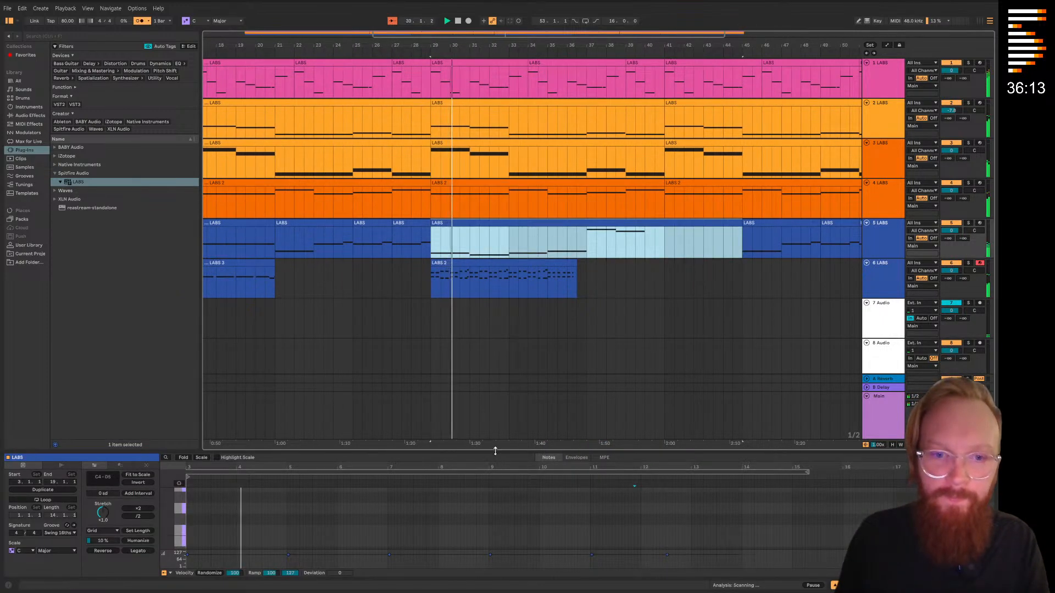
drag(495, 451, 494, 225)
drag(366, 288, 388, 322)
click(449, 341)
double_click(477, 366)
click(304, 393)
key(ctrl+c)
click(446, 399)
key(ctrl+v)
click(430, 442)
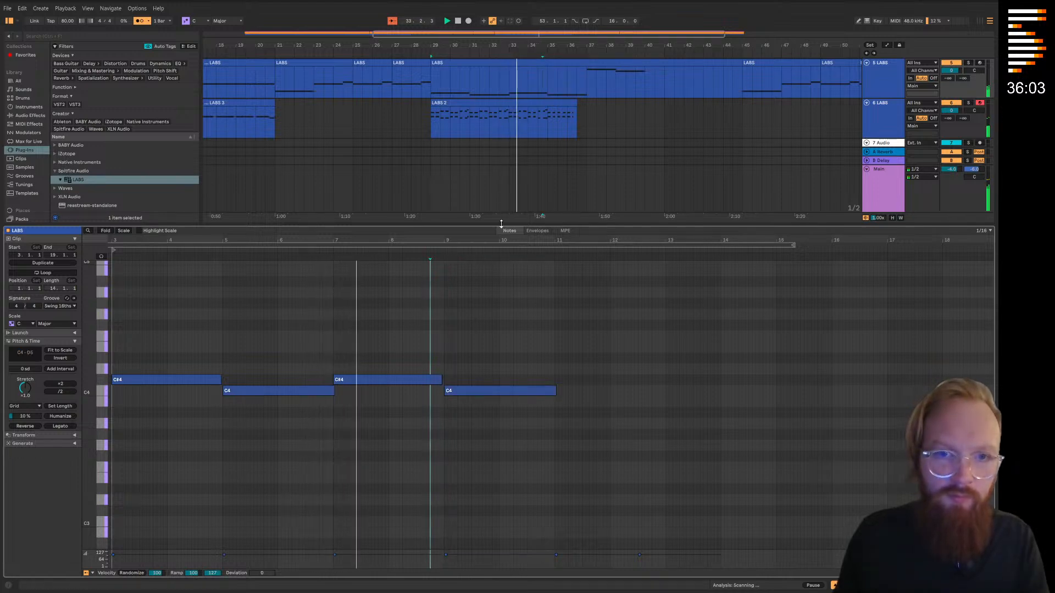
key(ctrl+alt+l)
scroll(415, 137, right, 2)
click(139, 21)
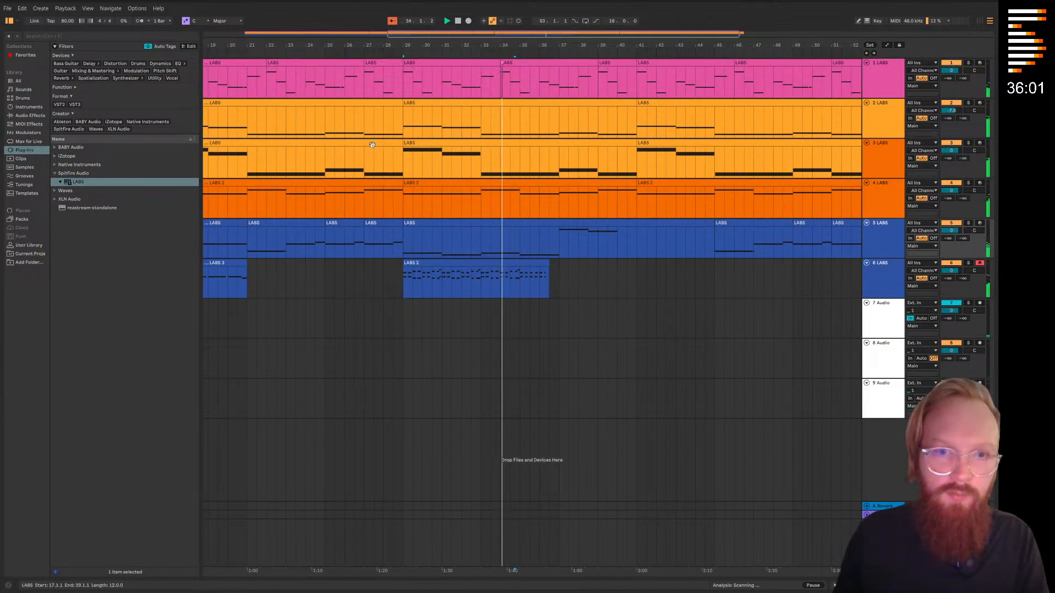
In track 4's clip at bar 29, shorten the opening D3 to two bars and add a two-bar C#3 after it
click(443, 183)
key(space)
double_click(422, 181)
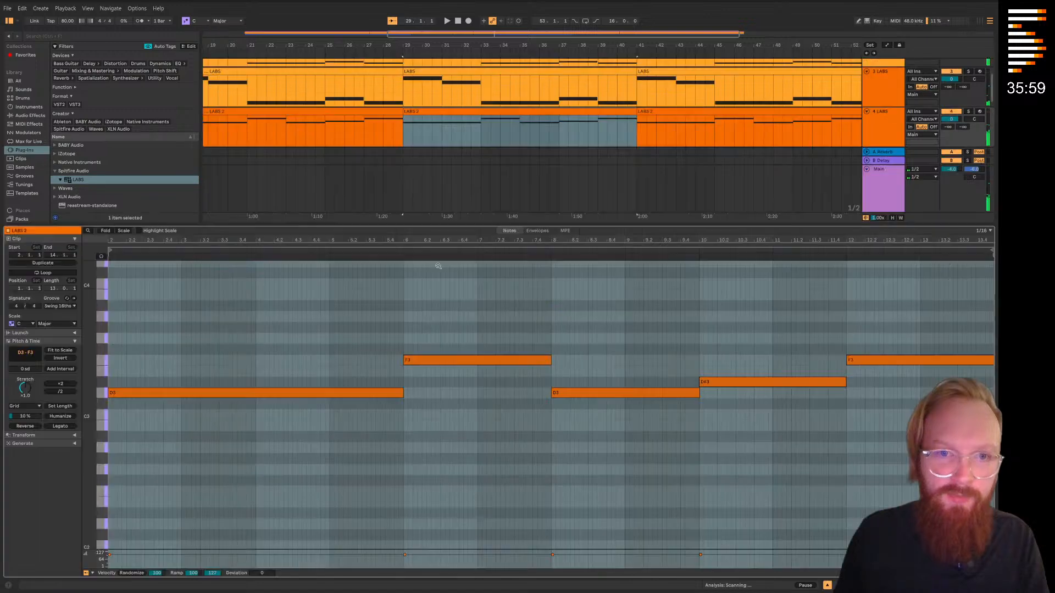
click(214, 394)
drag(232, 391, 233, 394)
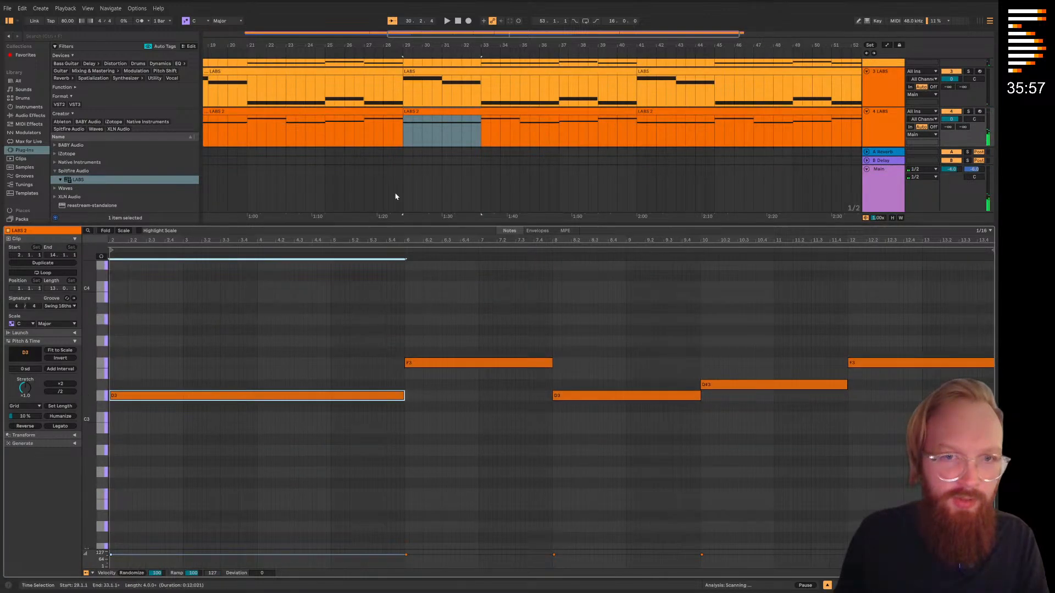
drag(405, 395, 256, 395)
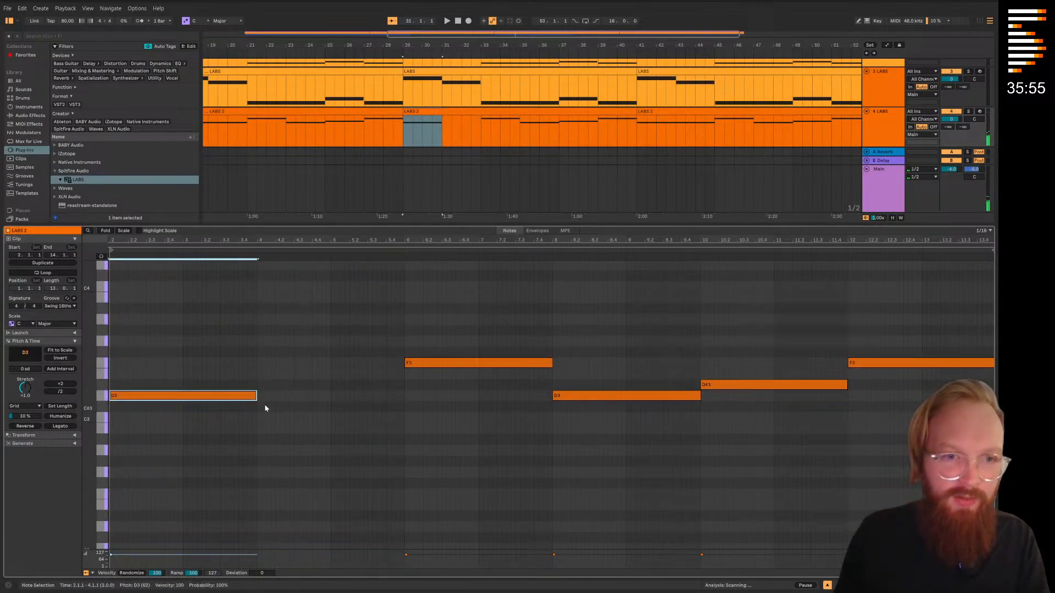
click(264, 407)
double_click(275, 405)
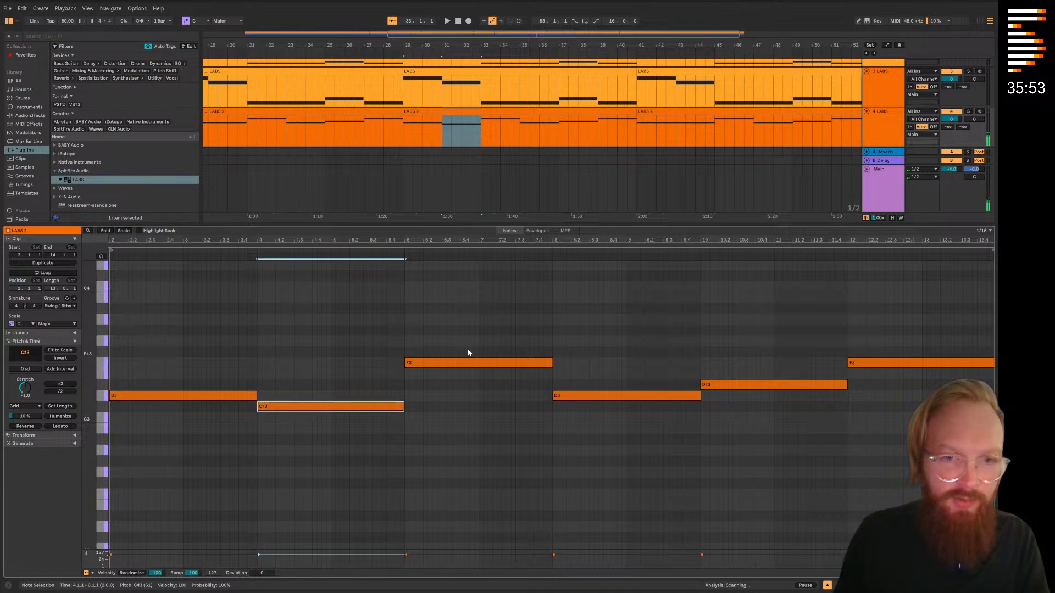
Lower track 4's F3 note at clip bar 6 to D3 and the note at bar 8 to C#3, then play it back
drag(468, 362, 460, 396)
click(553, 413)
double_click(566, 407)
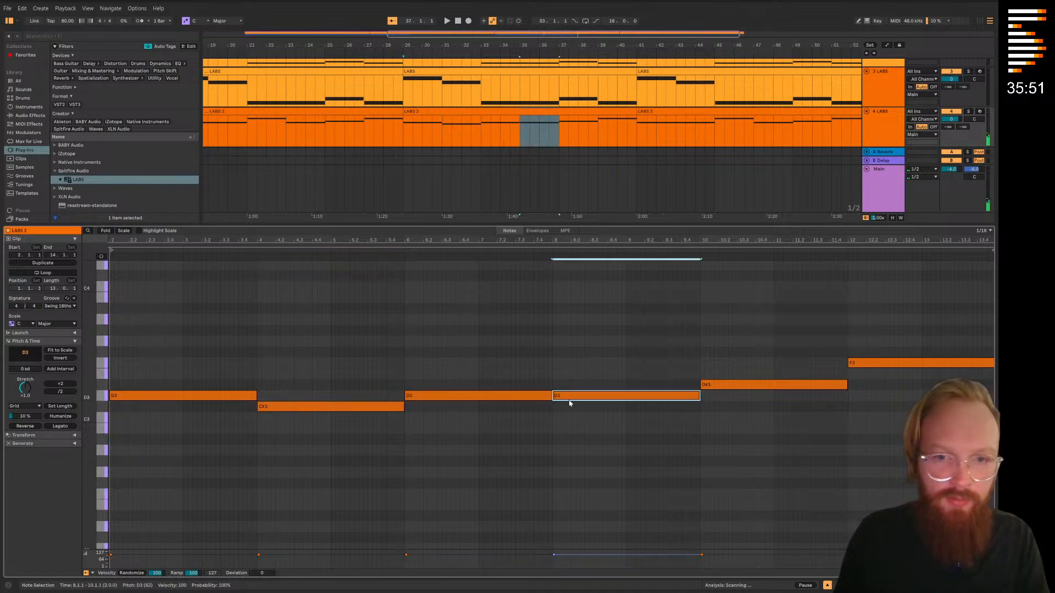
key(space)
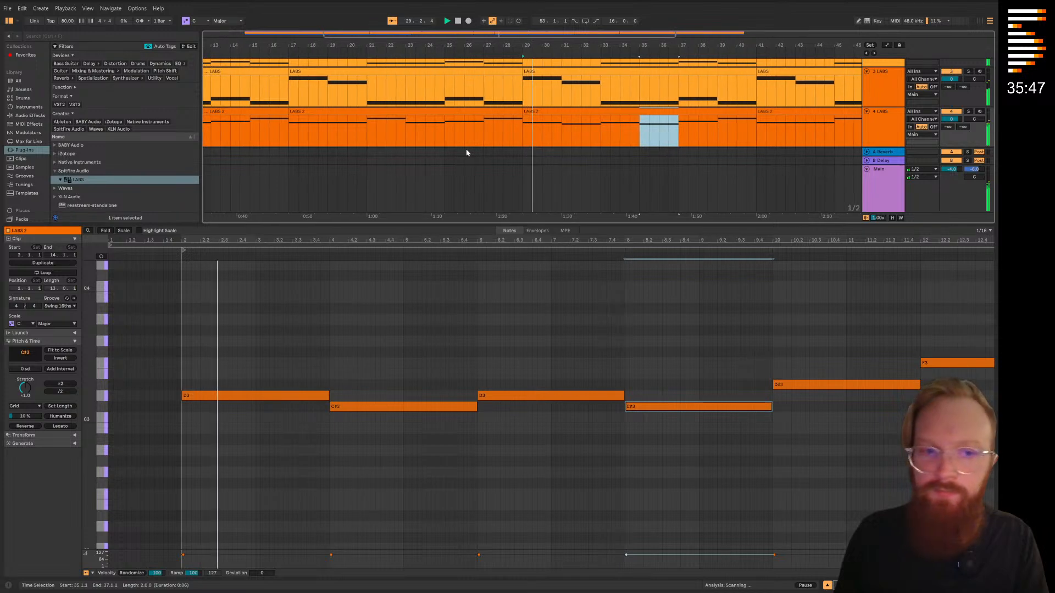
drag(600, 148, 529, 170)
key(ctrl+alt+l)
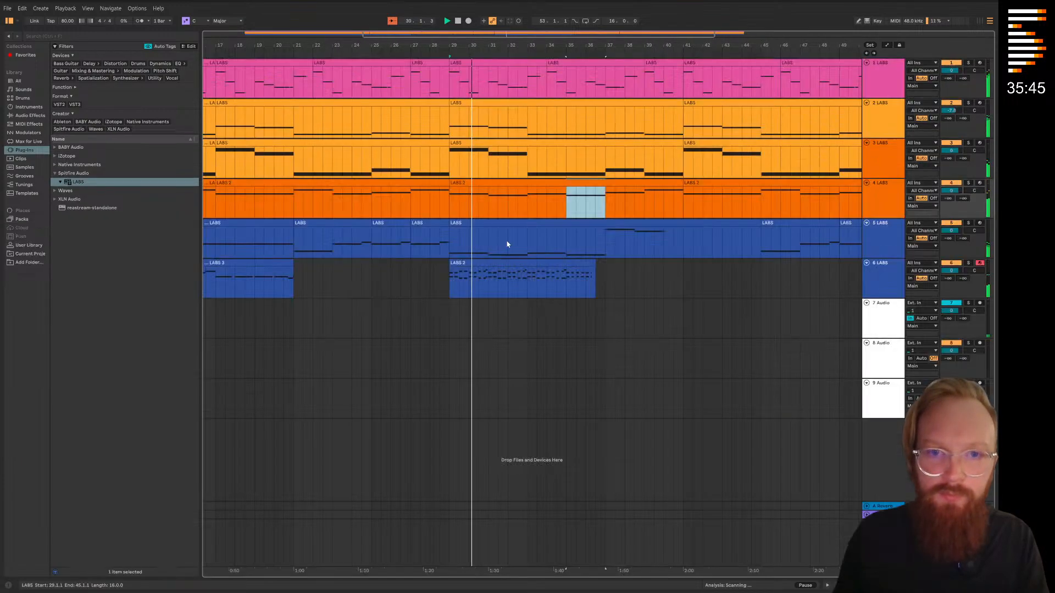
Quantize all notes in the piano clip at bar 29 on track 6
double_click(476, 266)
scroll(353, 376, up, 3)
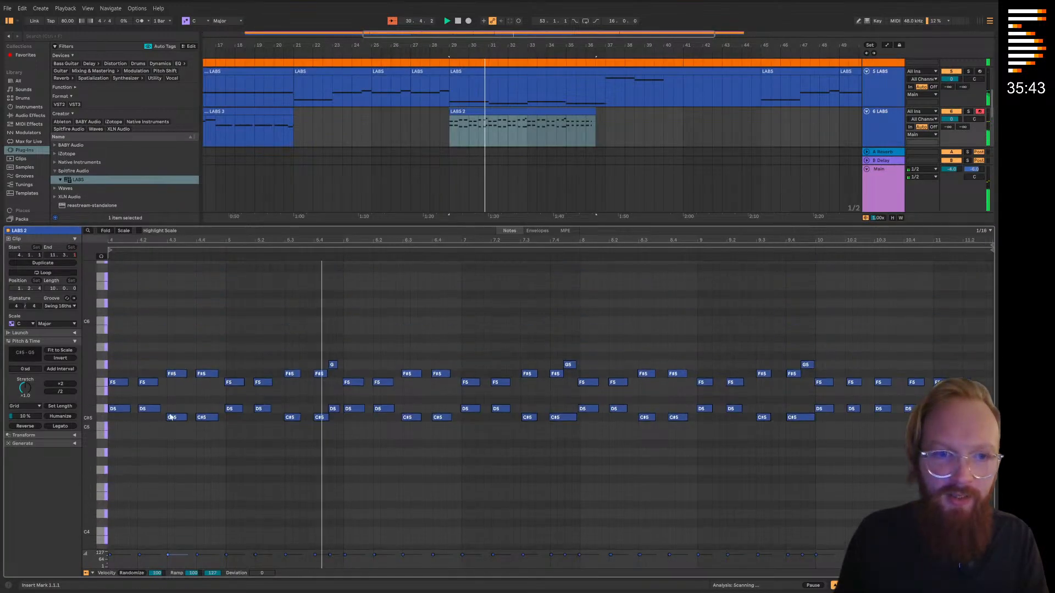
drag(118, 329, 994, 473)
right_click(779, 320)
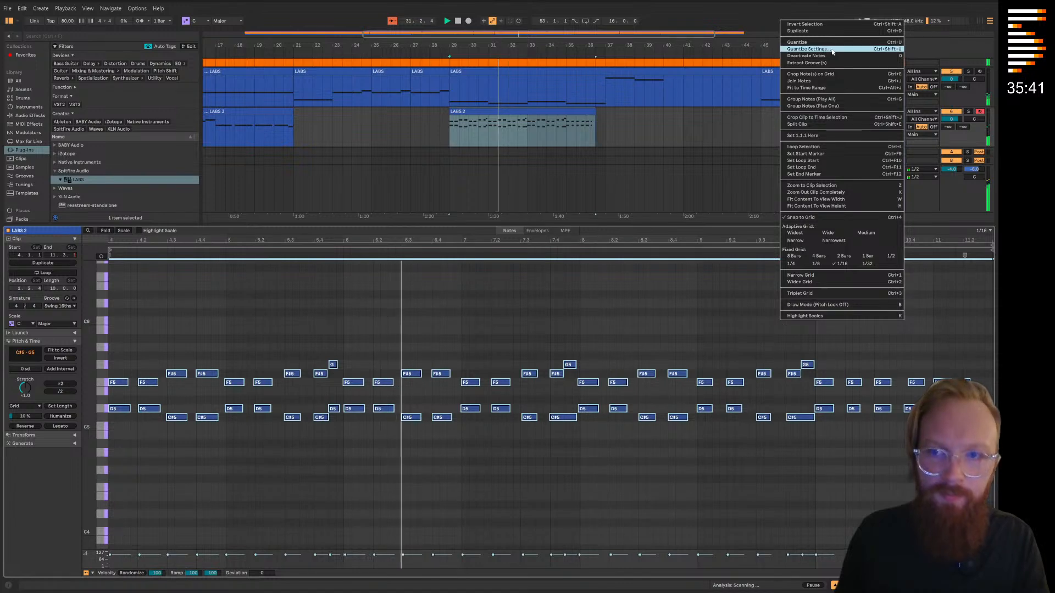
click(816, 44)
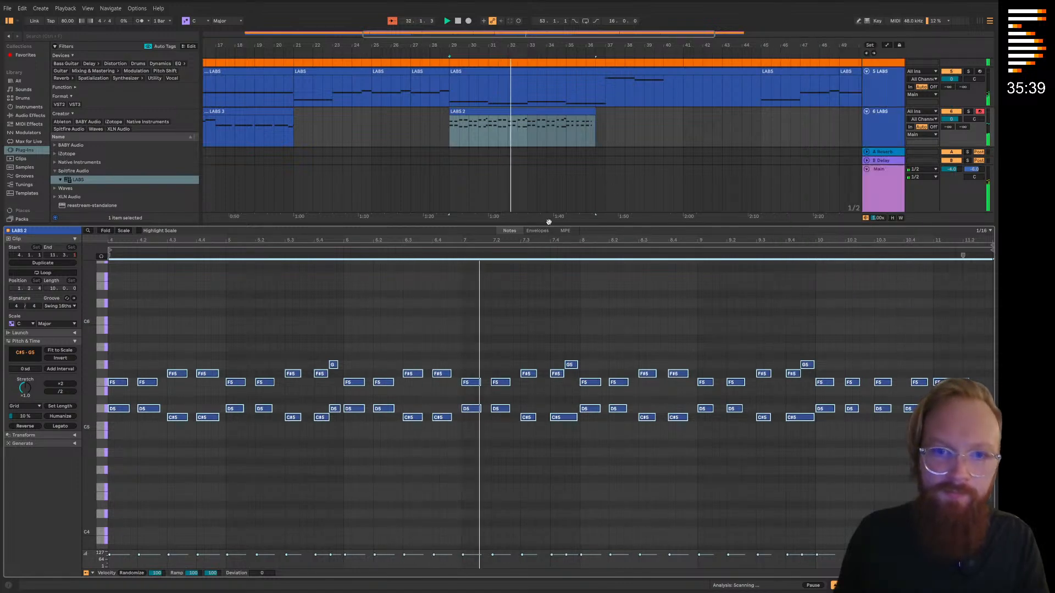
key(ctrl+alt+l)
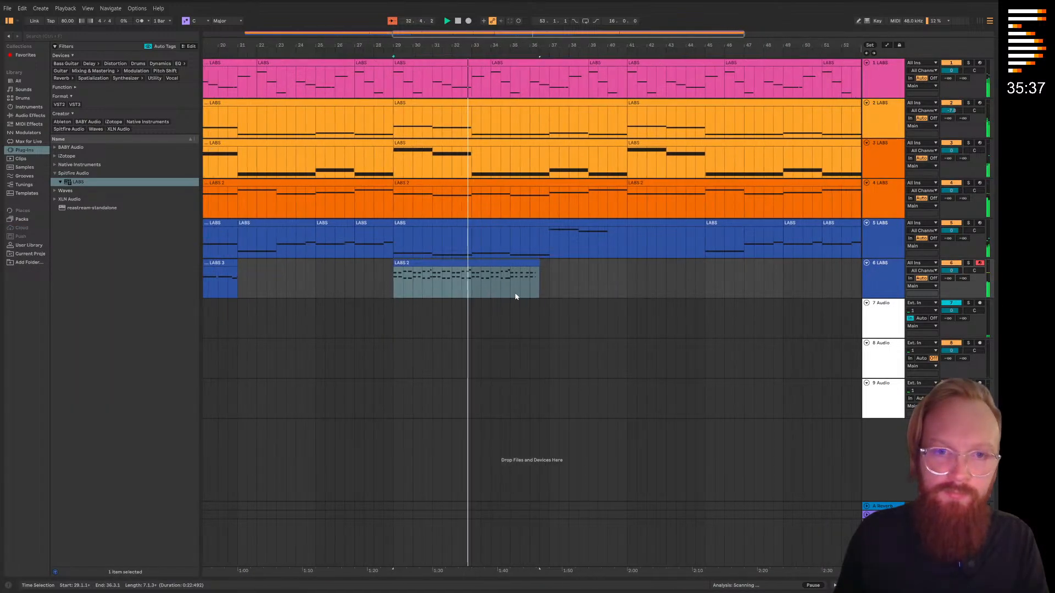
click(509, 316)
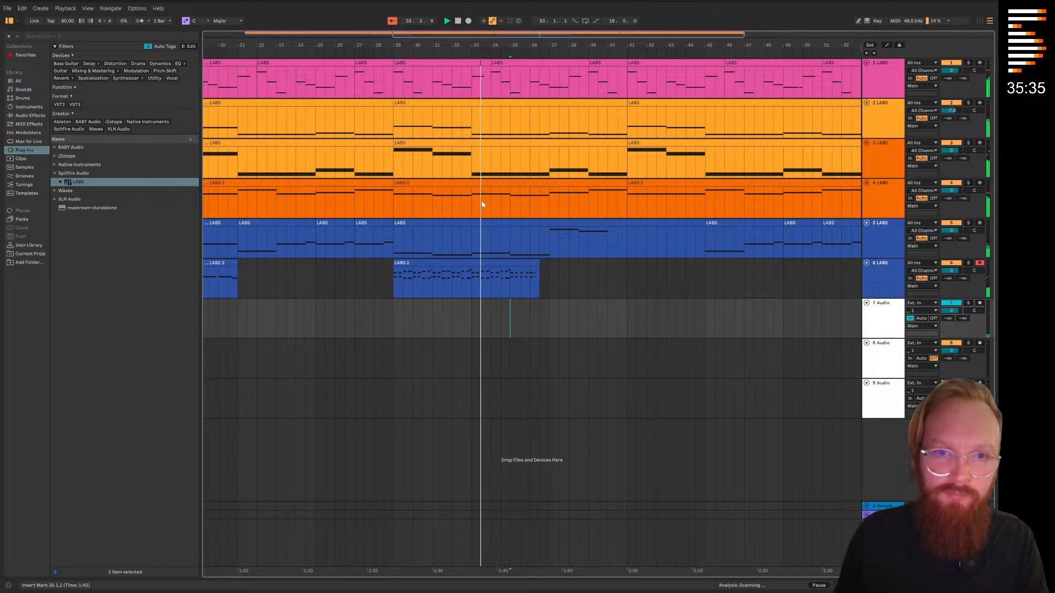
Solo track 2, play from bar 29 and examine the opening bass notes of track 3's clip there
double_click(433, 145)
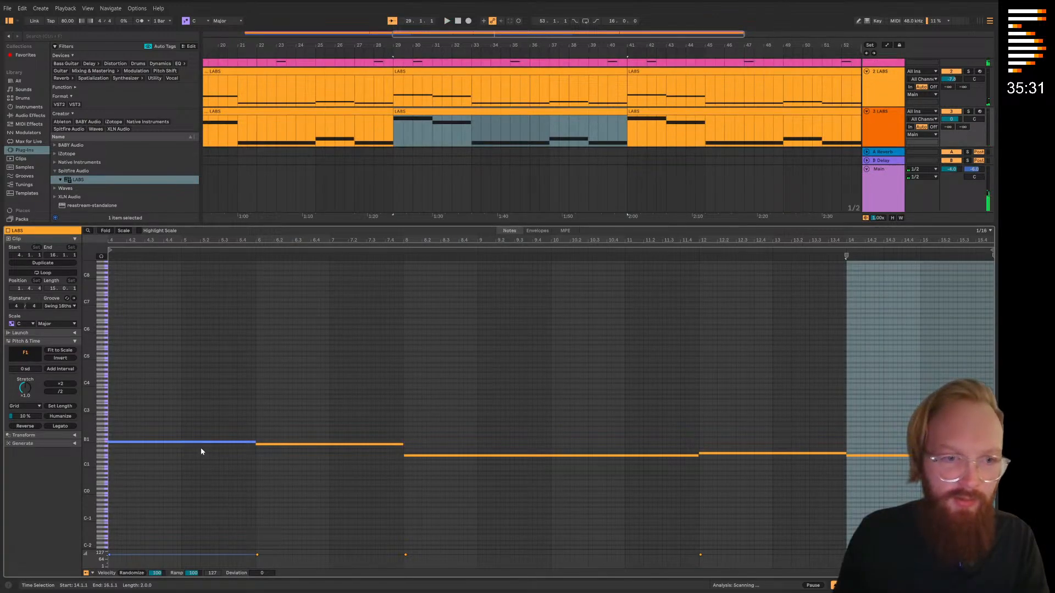
scroll(230, 462, up, 3)
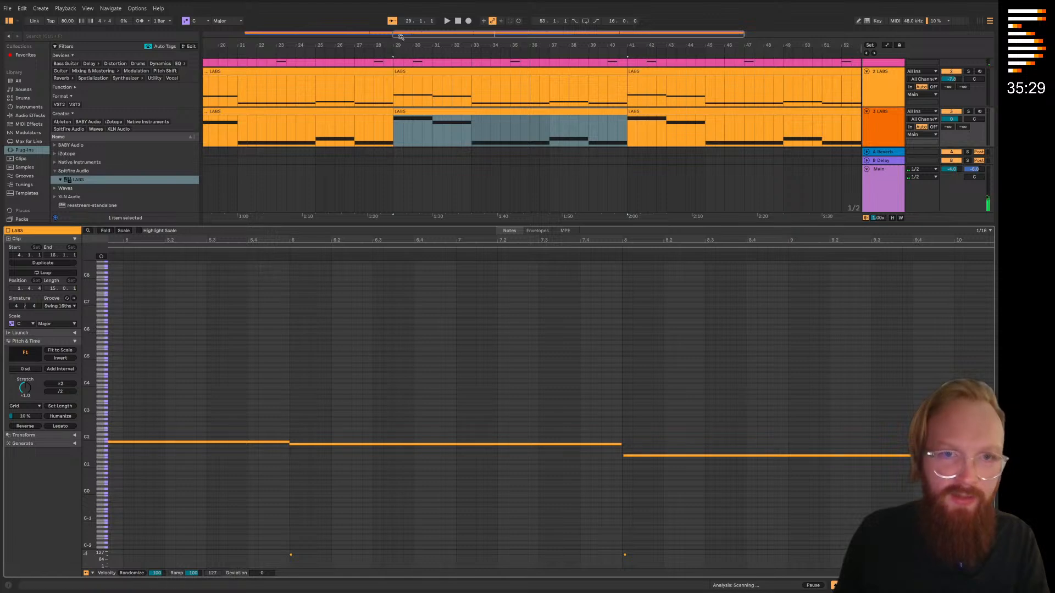
scroll(440, 137, up, 2)
double_click(473, 224)
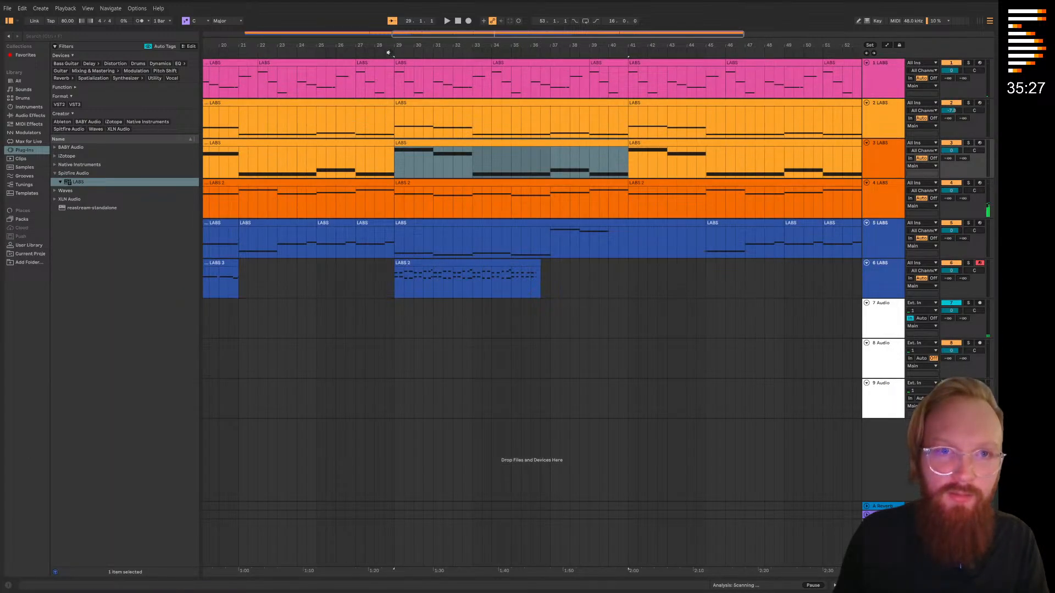
click(967, 144)
click(969, 104)
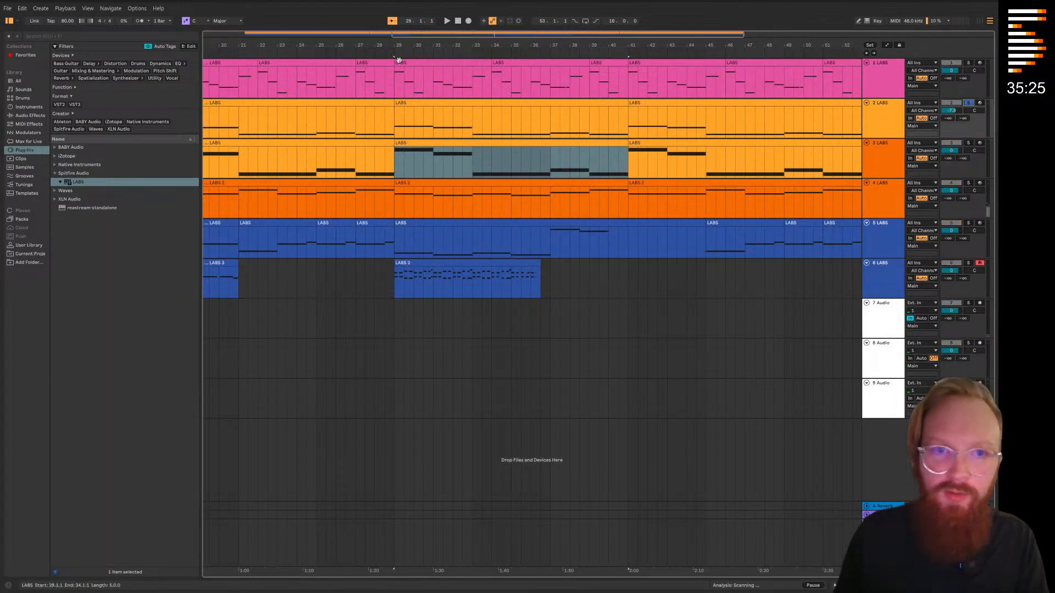
click(390, 52)
click(606, 342)
double_click(554, 143)
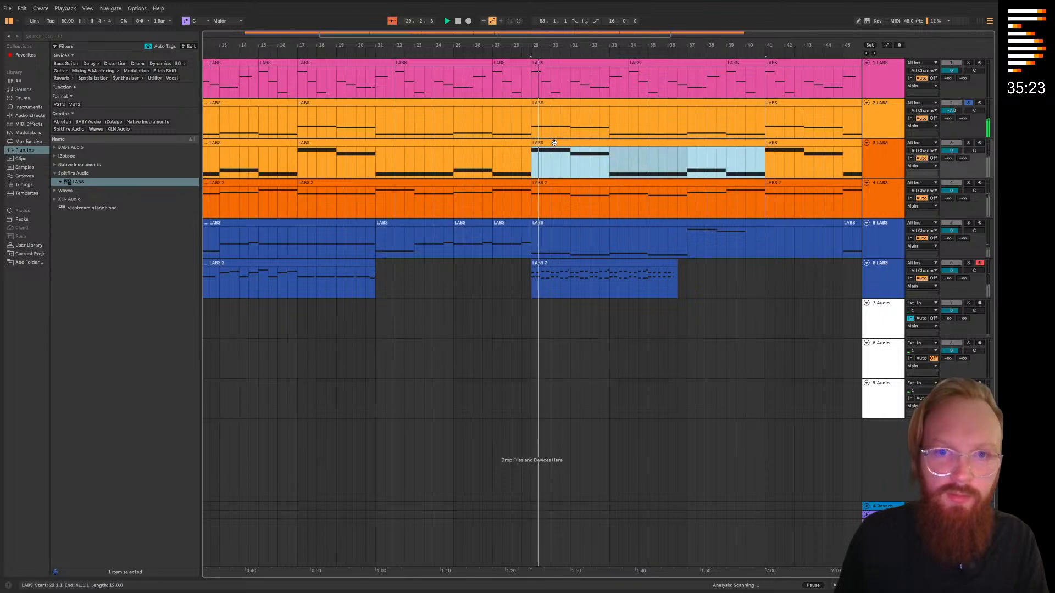
click(152, 443)
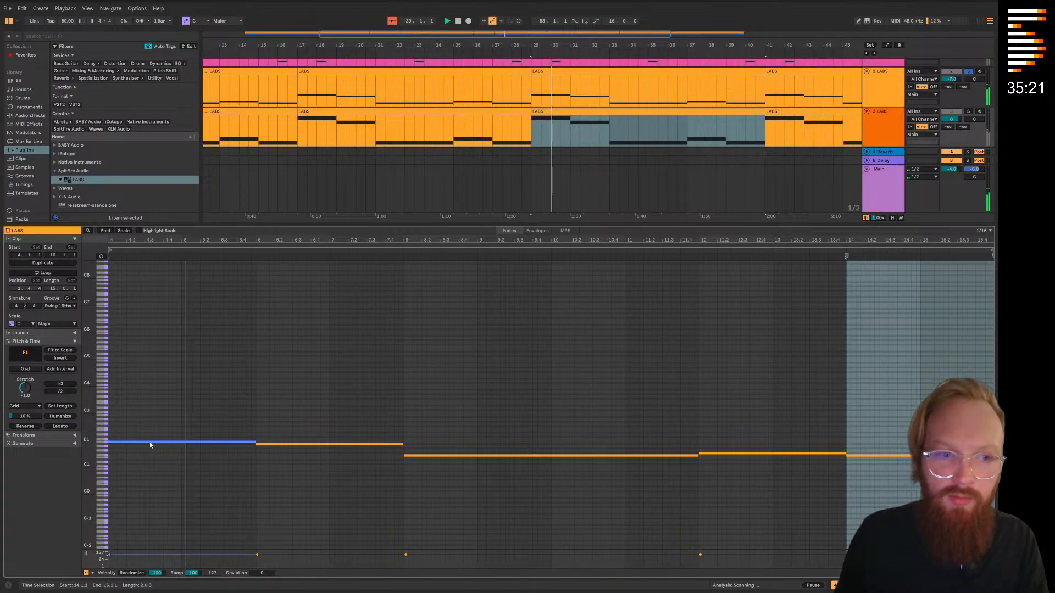
click(268, 445)
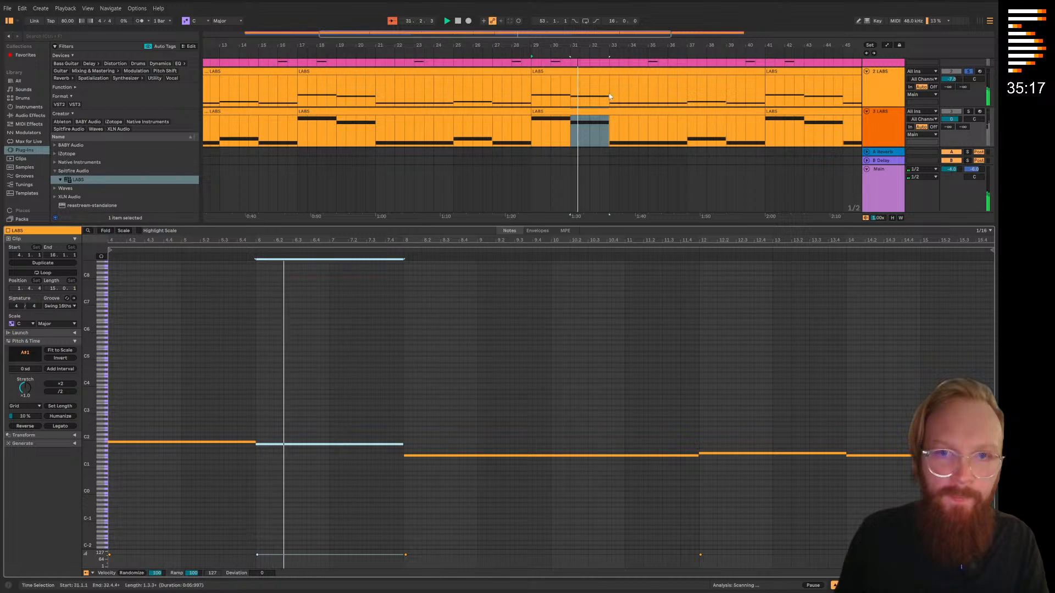
Solo track 3 instead, replay it from bar 29 and check its clip's opening B1 note against the other tracks
key(ctrl+d)
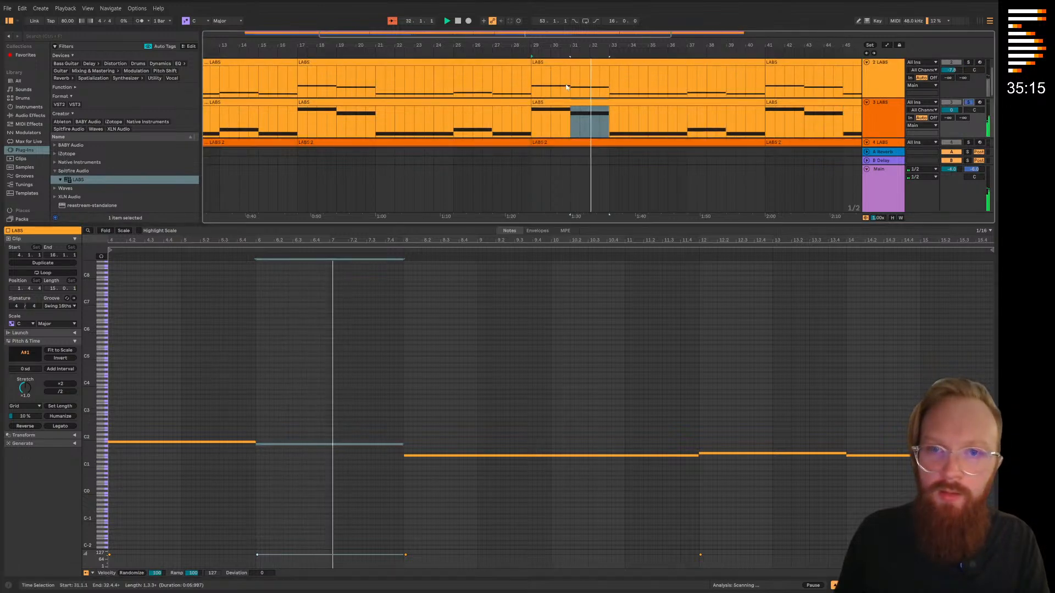
click(525, 55)
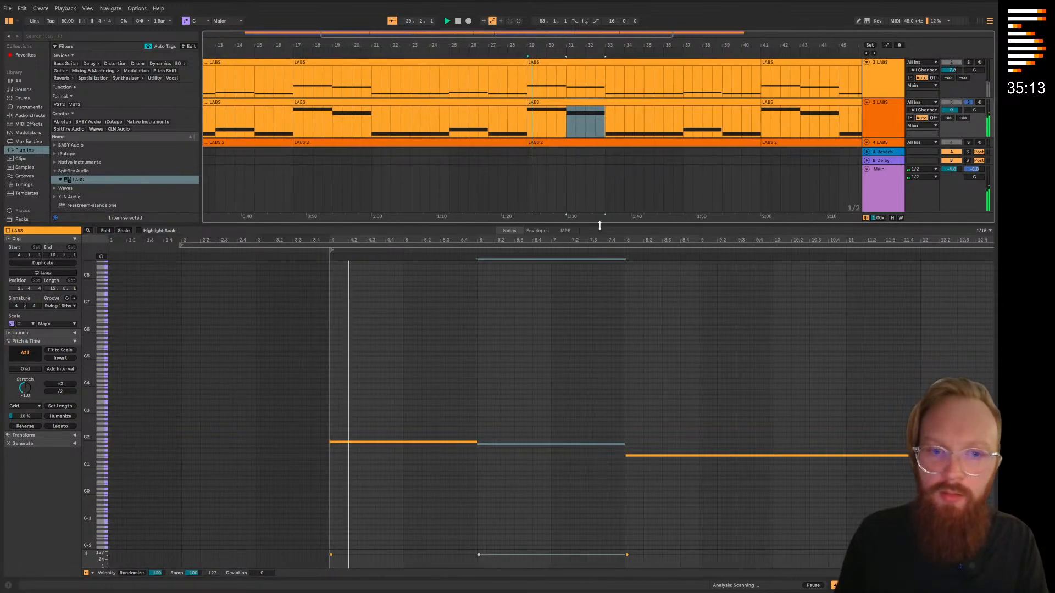
click(354, 442)
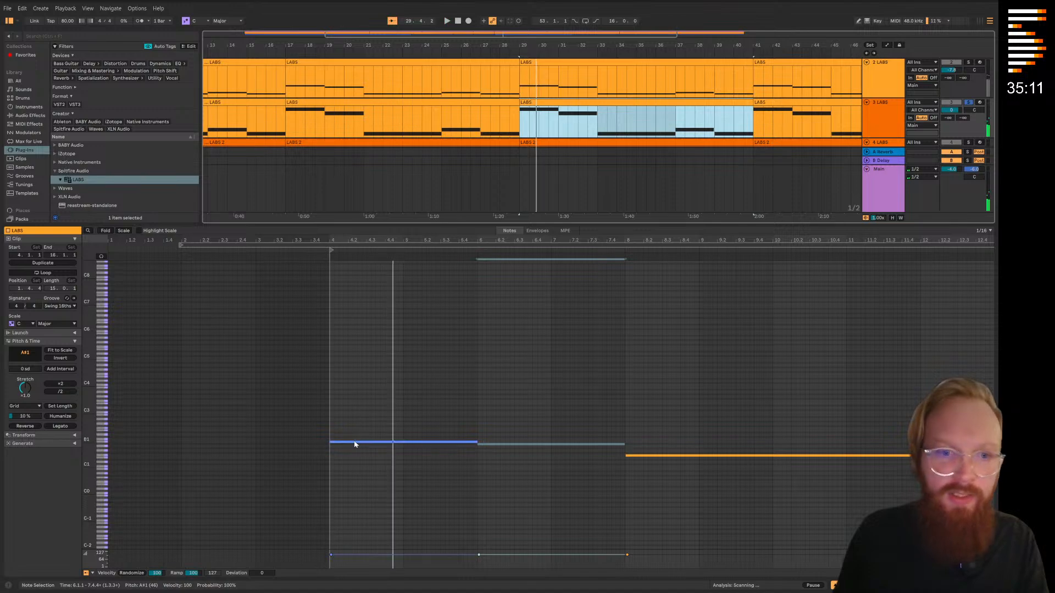
key(space)
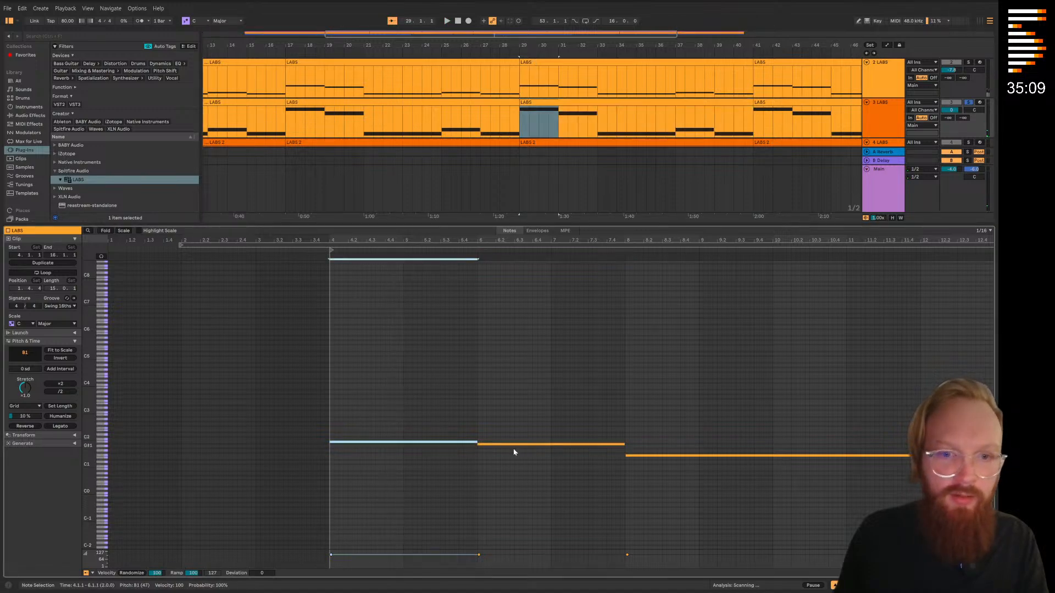
key(ctrl+alt+l)
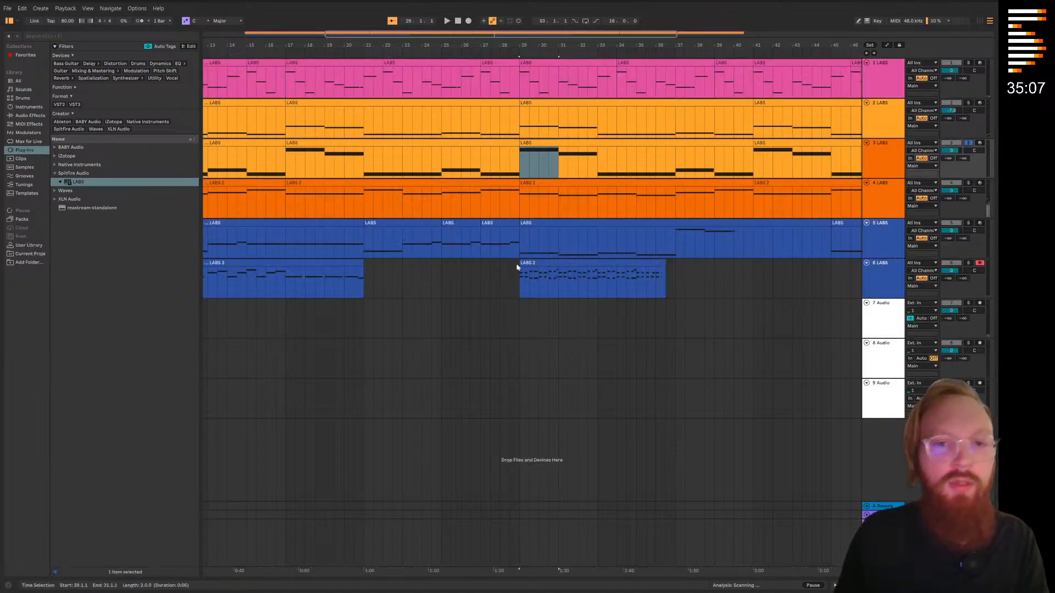
scroll(518, 266, right, 2)
scroll(518, 266, up, 3)
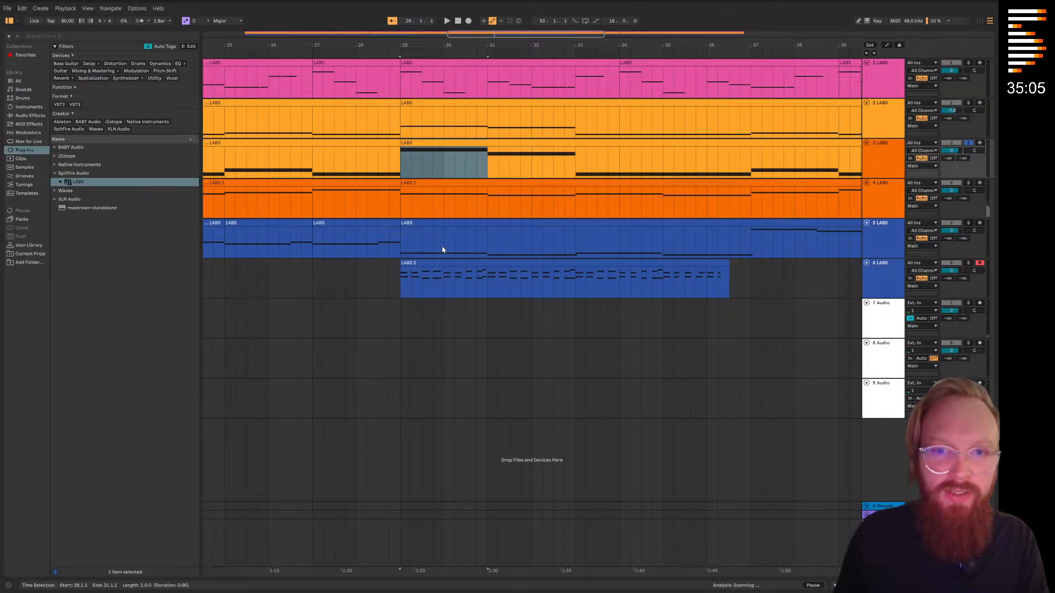
Try copying bars 29 to 37 of tracks 4 and 5 onto tracks 2 and 3
drag(400, 191, 748, 224)
click(400, 120)
key(ctrl+v)
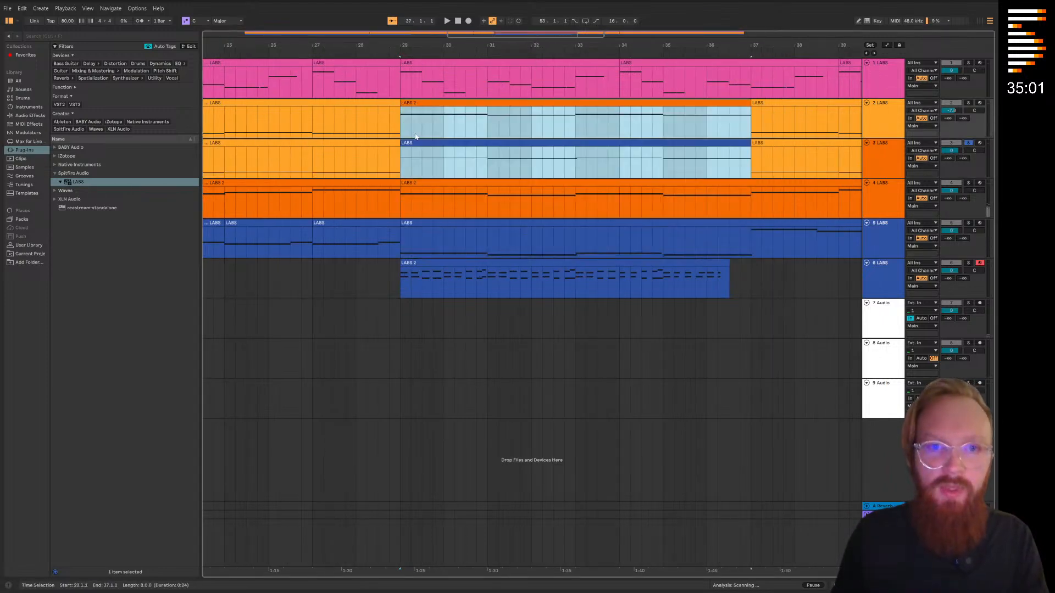
scroll(434, 192, down, 3)
click(447, 324)
key(ctrl+z)
Open track 3's clip at bar 29, raising its first note to D2 and its second note to C2
click(432, 144)
double_click(432, 144)
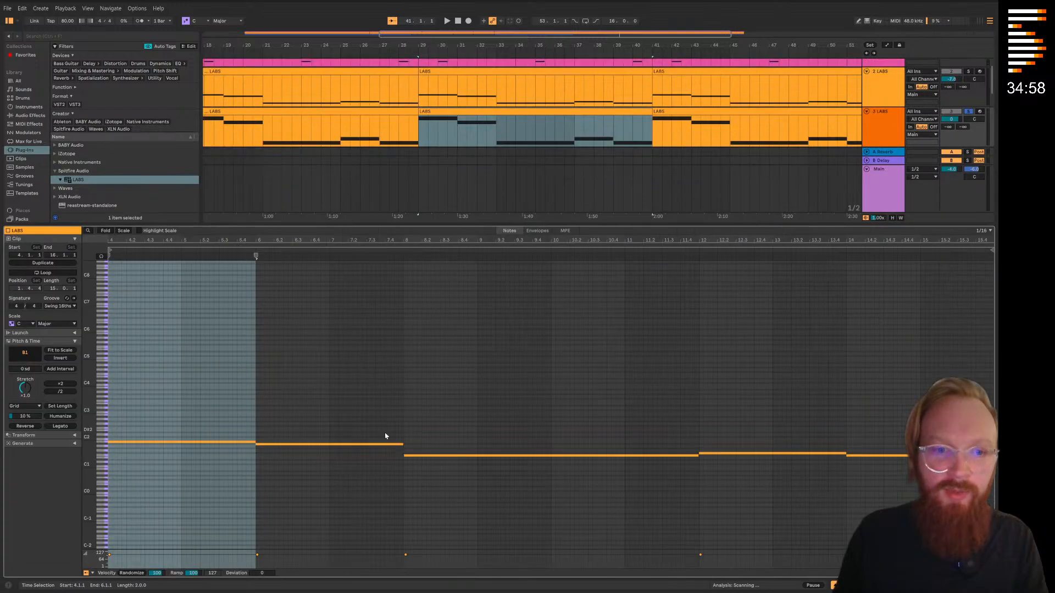
click(203, 442)
drag(202, 444, 203, 434)
drag(281, 446, 282, 442)
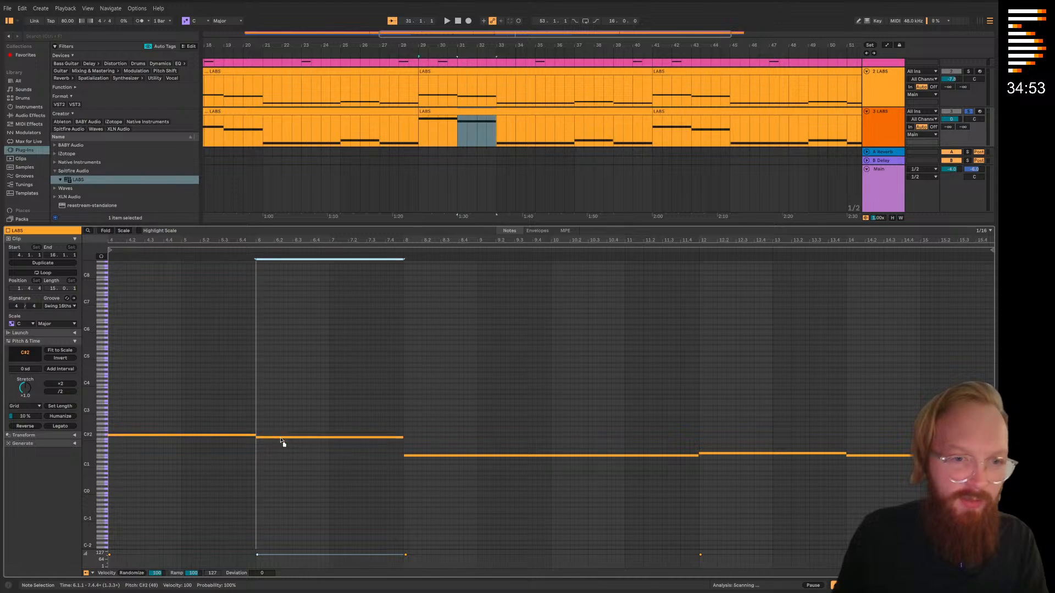
Delete the remaining low notes in track 3's clip, duplicate the D2 and C2 pair to clip bar 8, and start playback
drag(884, 420, 236, 404)
key(Delete)
key(ctrl+d)
key(space)
In track 2's clip at bar 29, replace the first three notes with the D2 and C2 pair pasted at clip bars 4 and 8
click(562, 74)
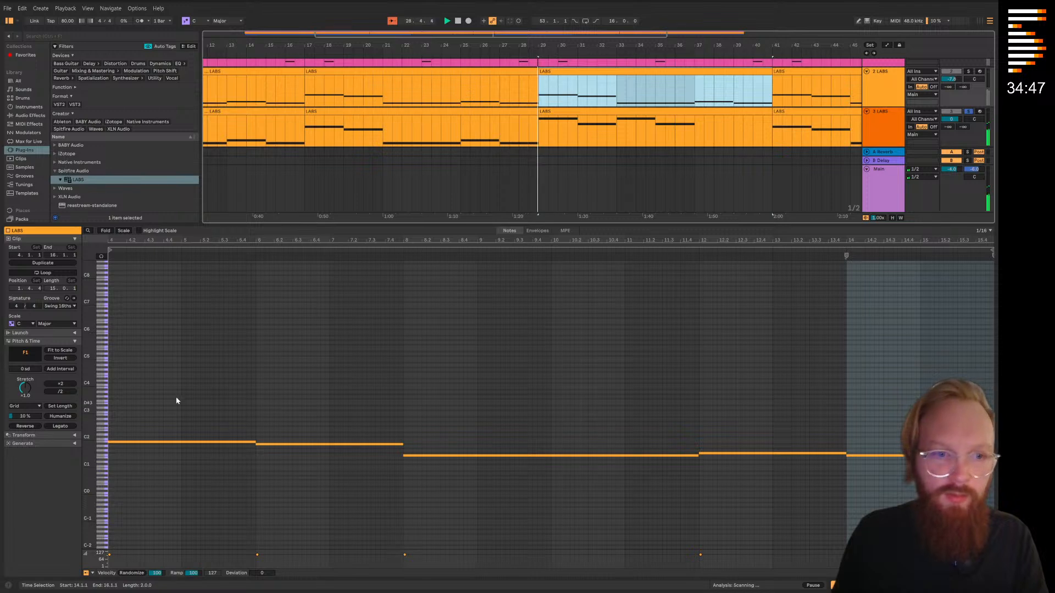
drag(175, 398, 612, 514)
key(Delete)
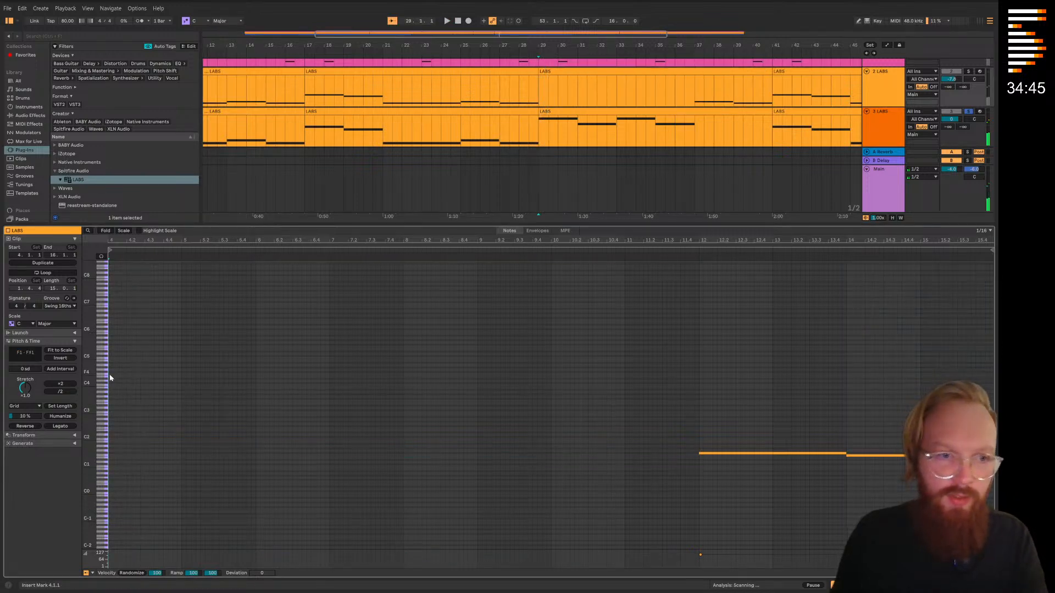
key(ctrl+v)
click(402, 383)
key(ctrl+v)
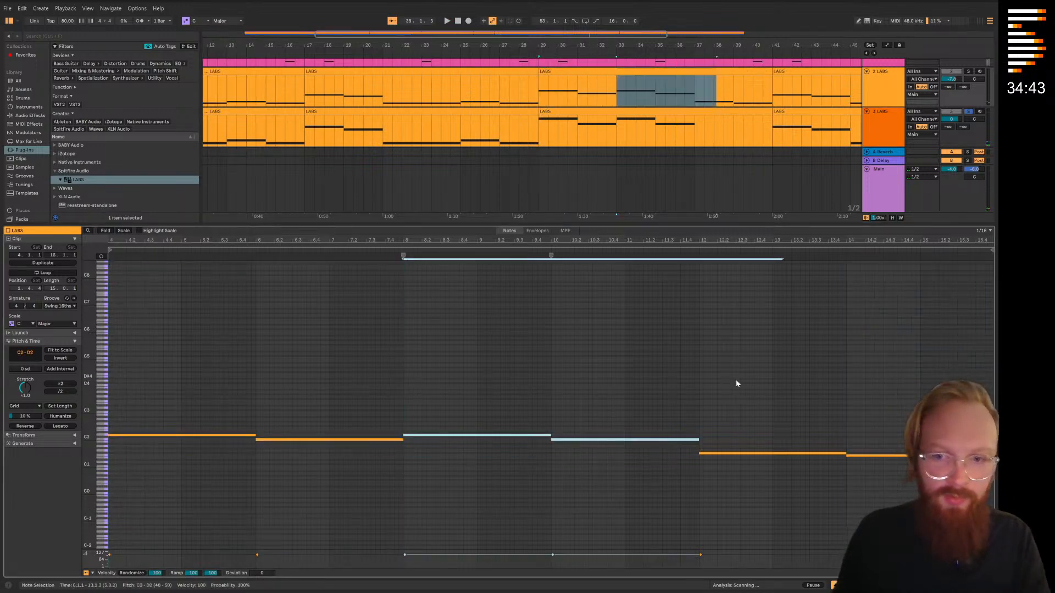
Close the clip editor, take track 3 out of solo and play all tracks from just before bar 29
click(699, 351)
key(ctrl+alt+l)
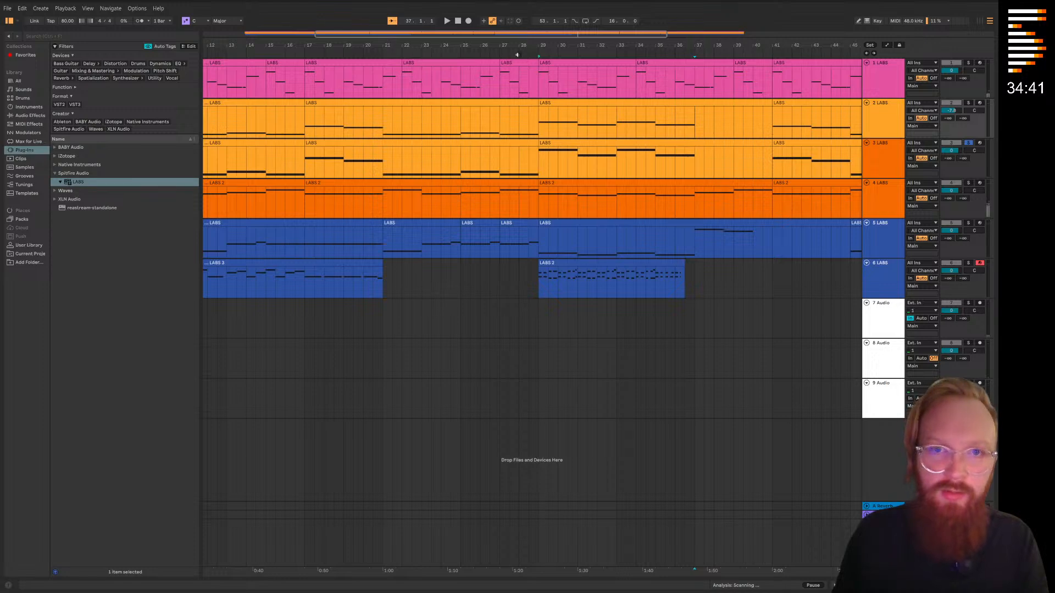
click(516, 54)
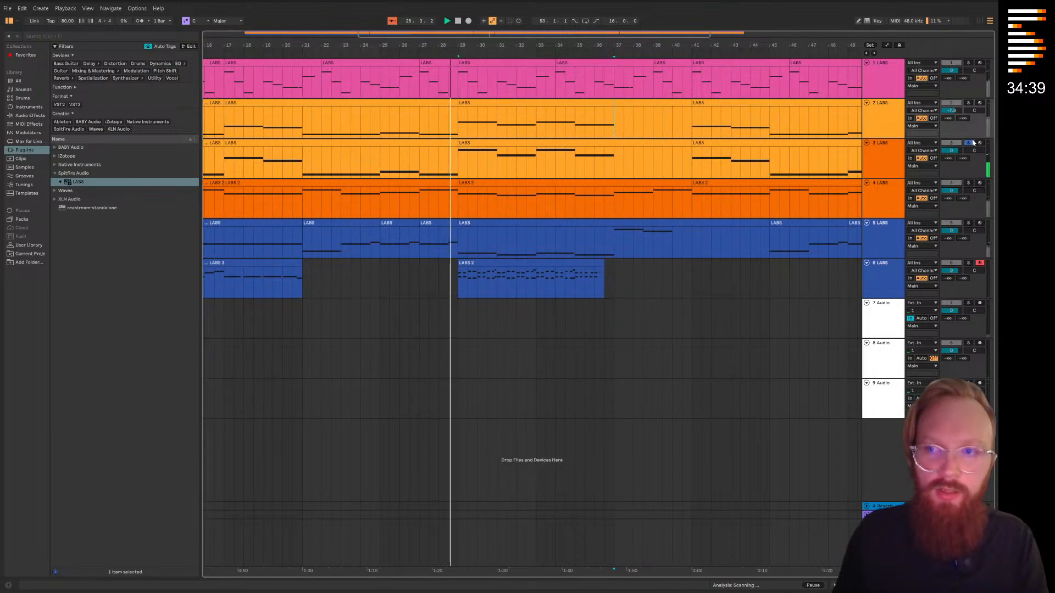
click(586, 309)
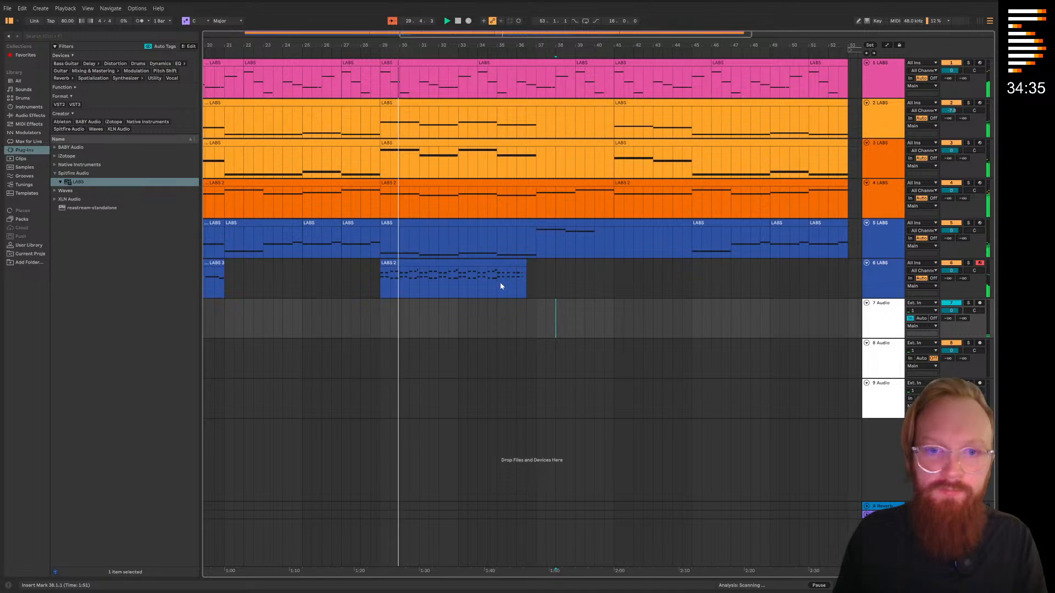
Duplicate bars 29 to 33 of the piano clip on track 6 so the copy fills bars 33 to 37
click(520, 263)
click(383, 296)
drag(383, 296, 460, 277)
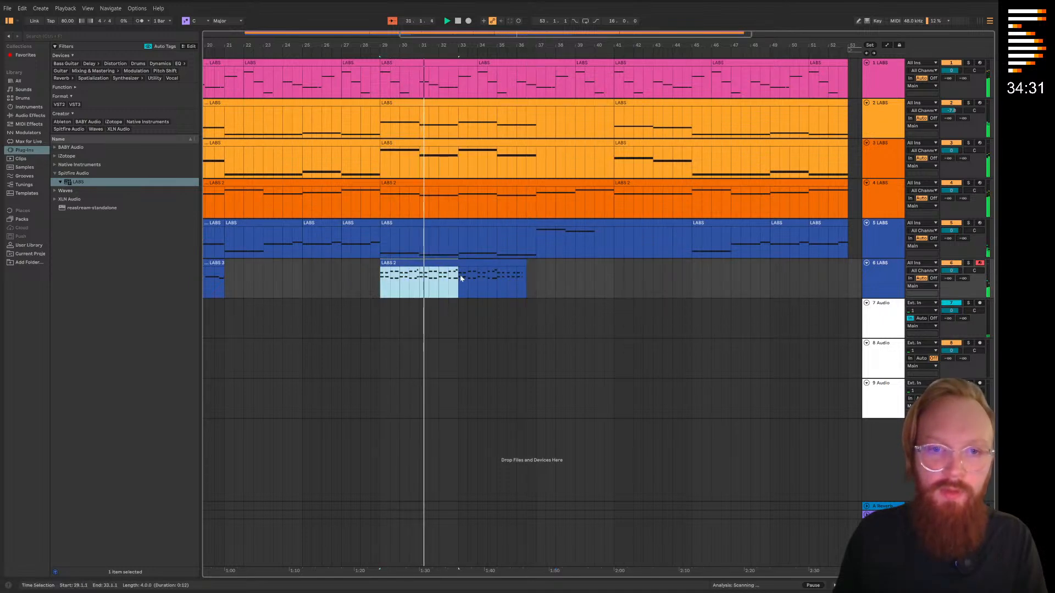
key(ctrl+d)
click(538, 321)
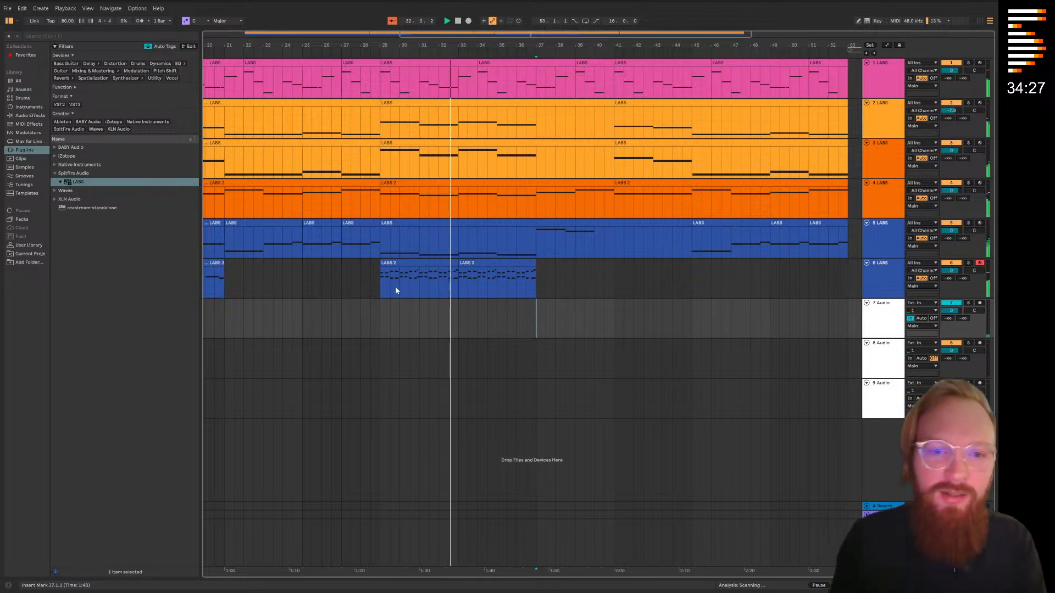
Copy track 6's piano clips from bars 29 to 37 and paste them at bar 37
drag(388, 282, 537, 283)
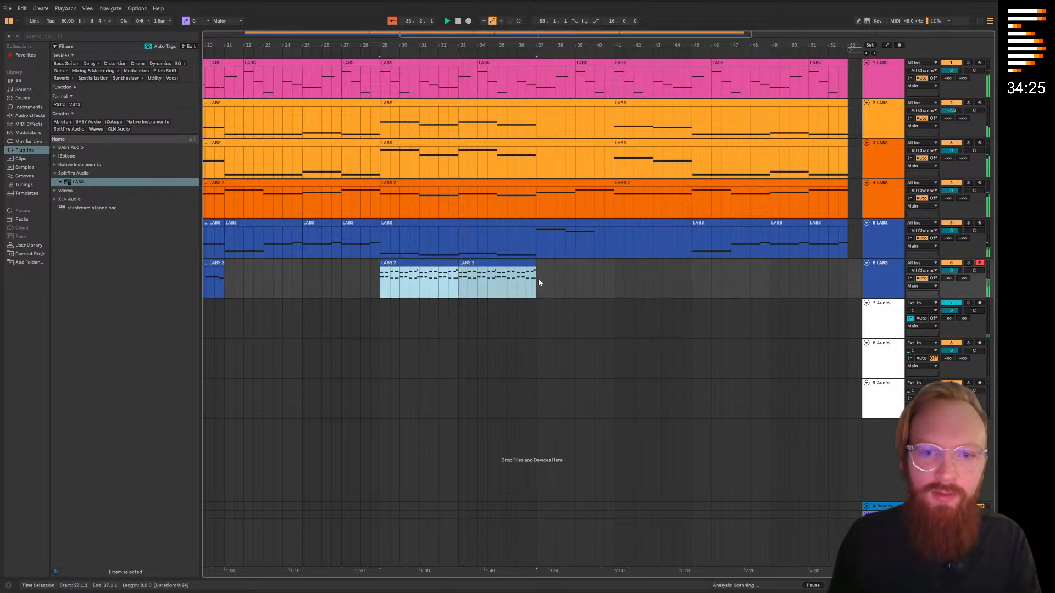
click(540, 282)
key(ctrl+v)
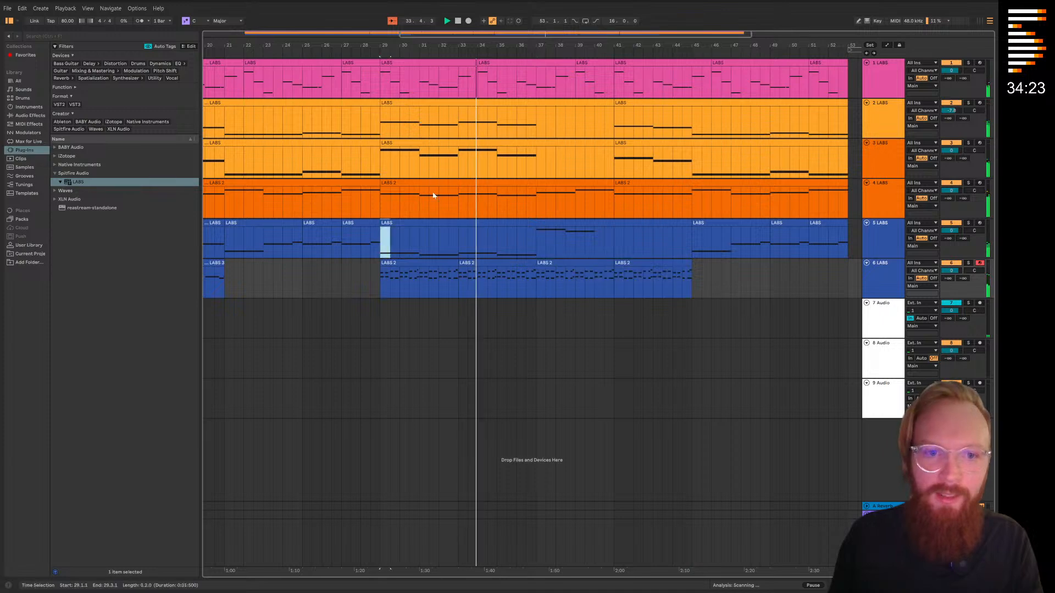
Duplicate bars 29 to 37 of tracks 2 to 5 over bars 37 to 45, and save the Live Set
drag(384, 245, 539, 127)
key(ctrl+d)
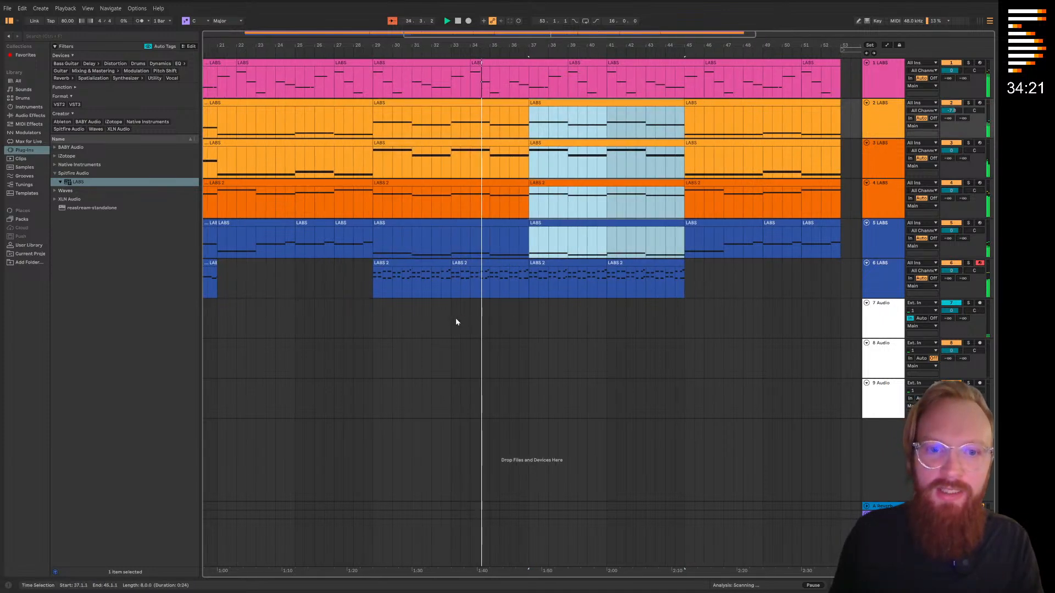
click(459, 319)
click(373, 278)
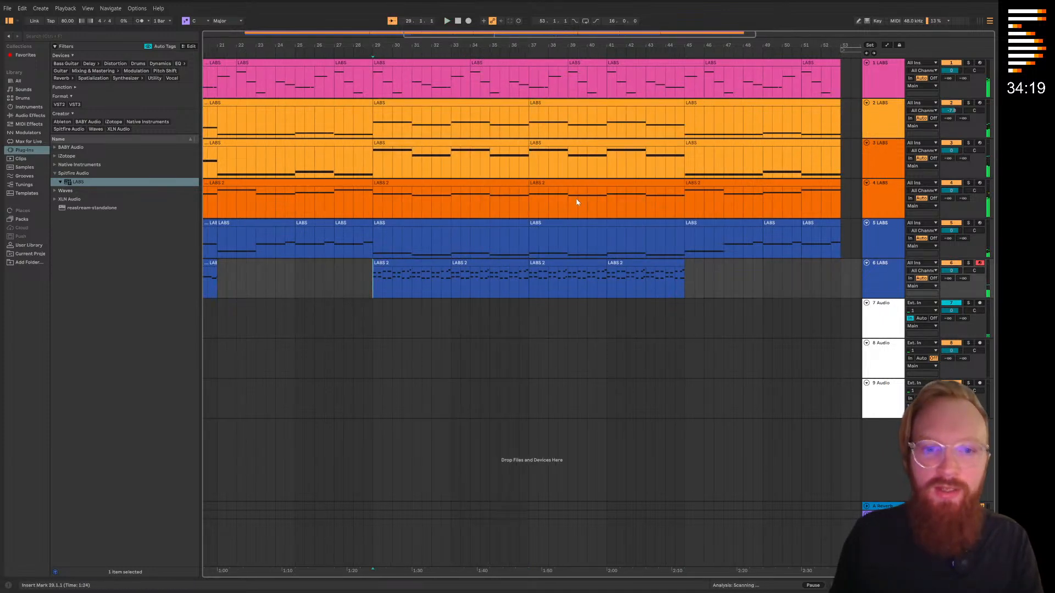
click(7, 8)
click(49, 109)
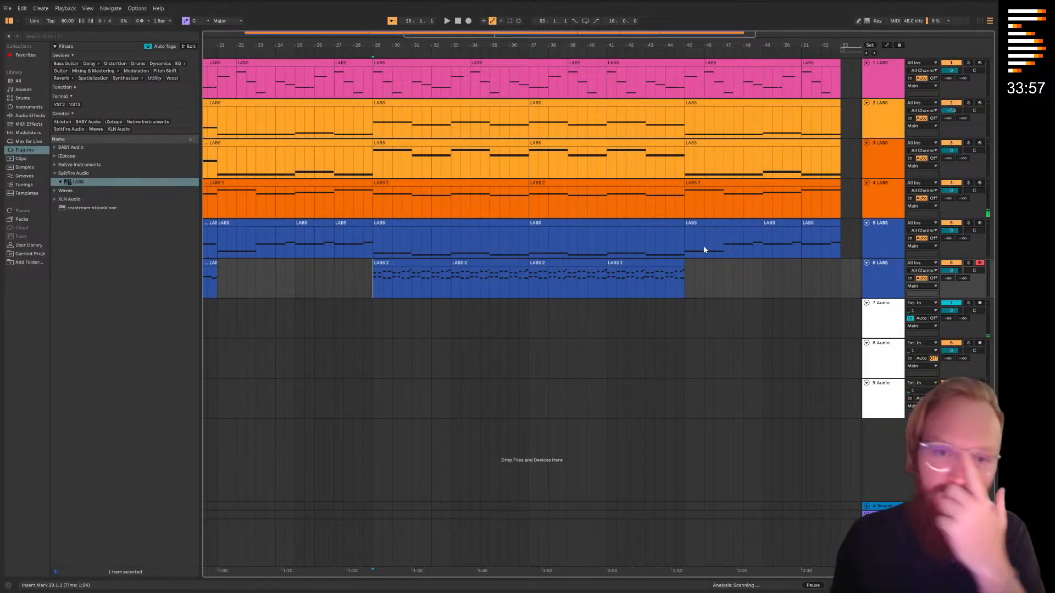
Show the automation lanes and expose the Expression parameter of track 6's LABS piano, leaving it at maximum
key(a)
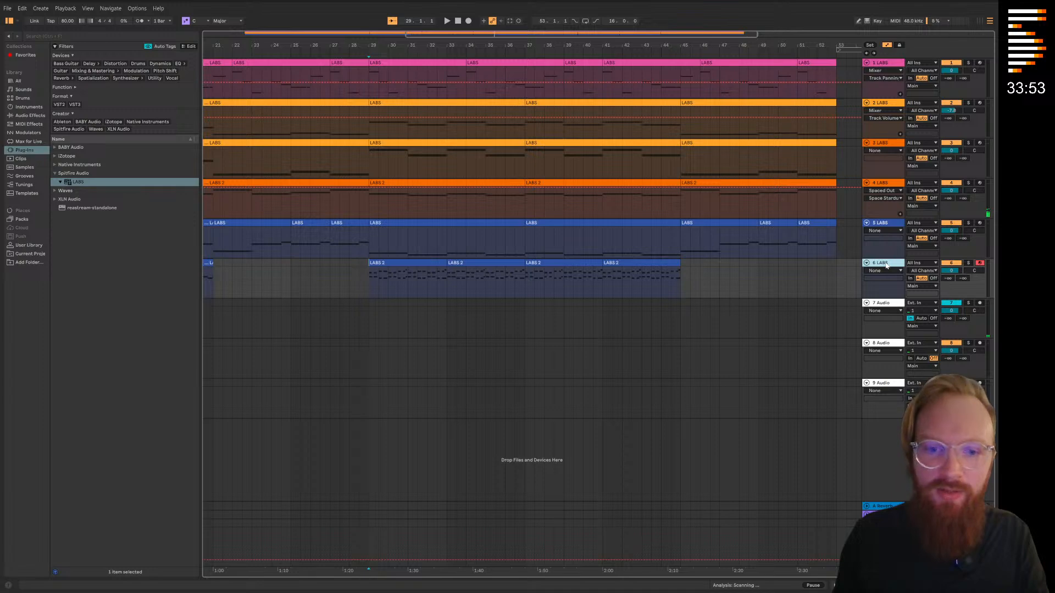
double_click(882, 263)
click(23, 495)
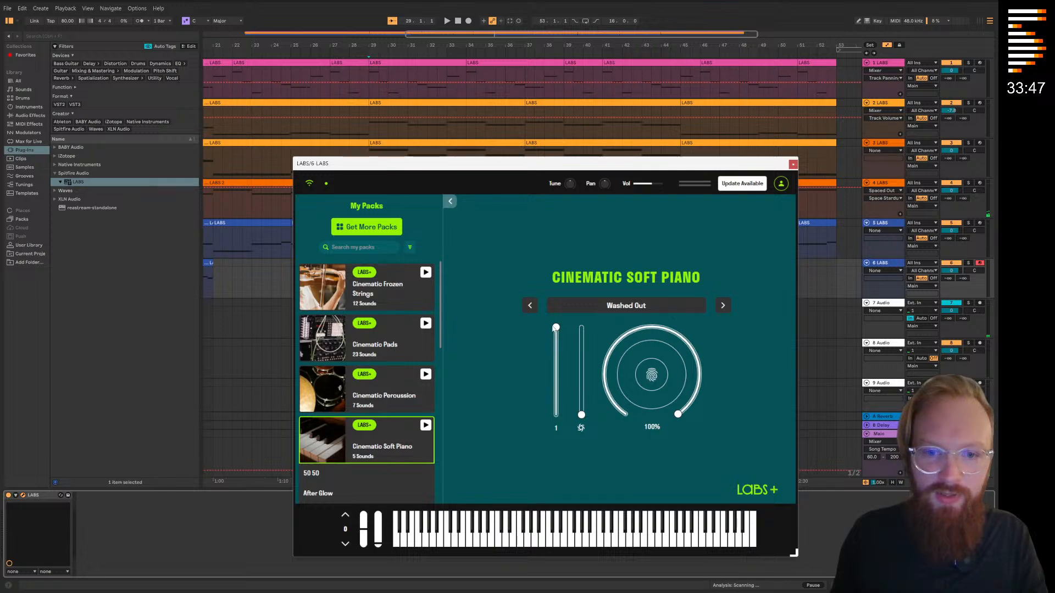
drag(556, 353, 556, 328)
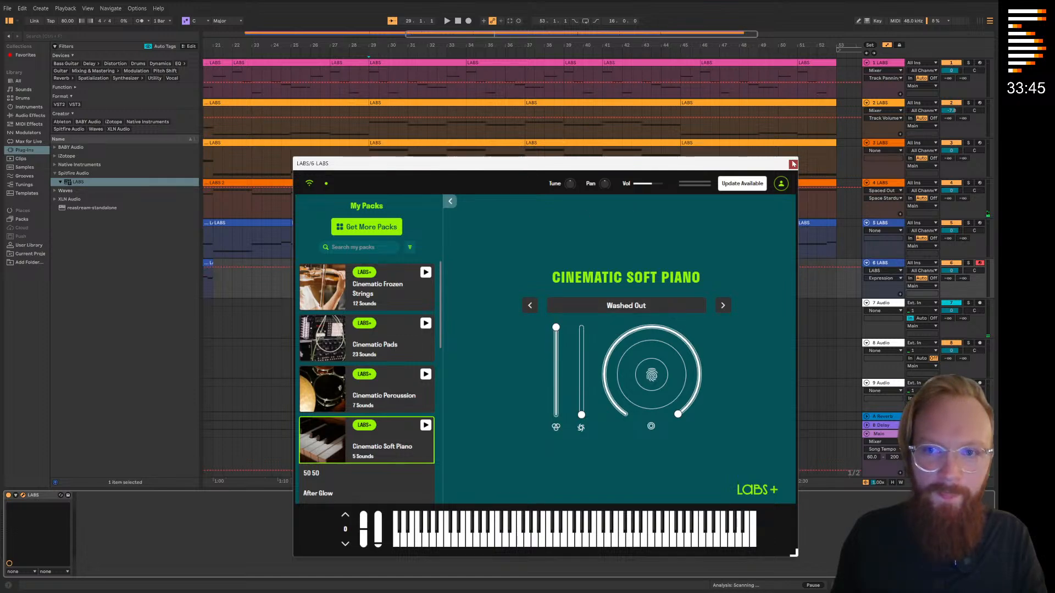
click(793, 164)
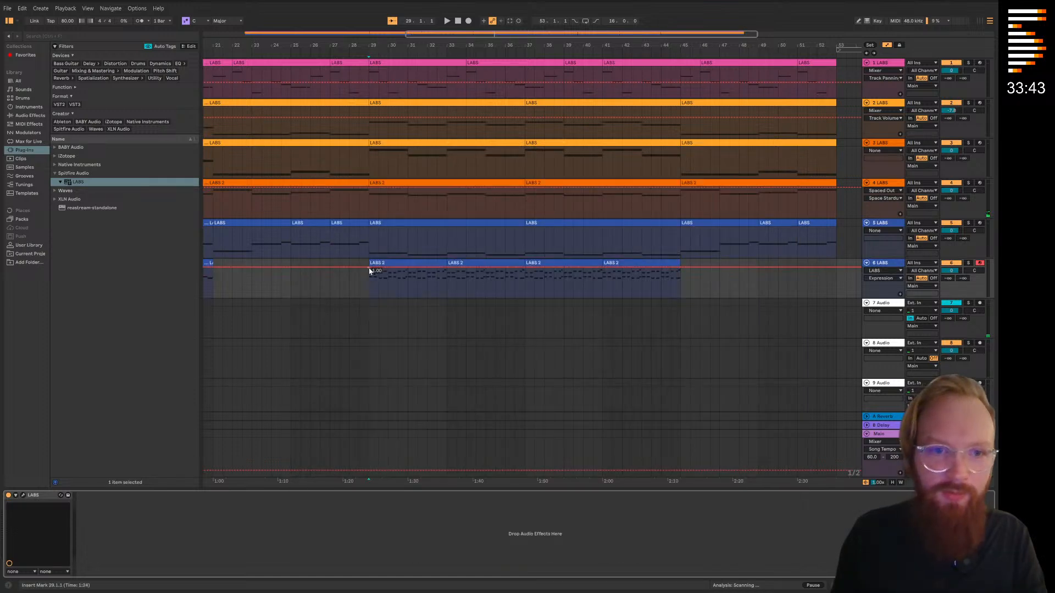
Automate track 6's Expression to rise from a lowered level at bar 5 to full at bar 21
scroll(584, 275, left, 5)
click(231, 277)
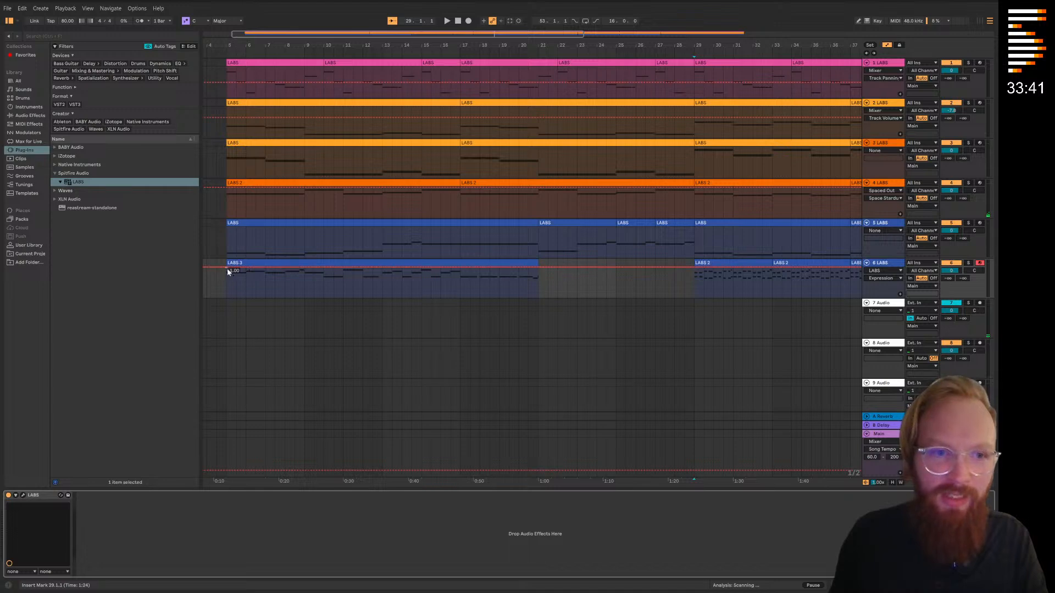
drag(226, 270, 226, 284)
Drop track 6's Expression automation to 0.18 at bar 29 so it rises to full by bar 45, and play from bar 29
scroll(593, 301, right, 3)
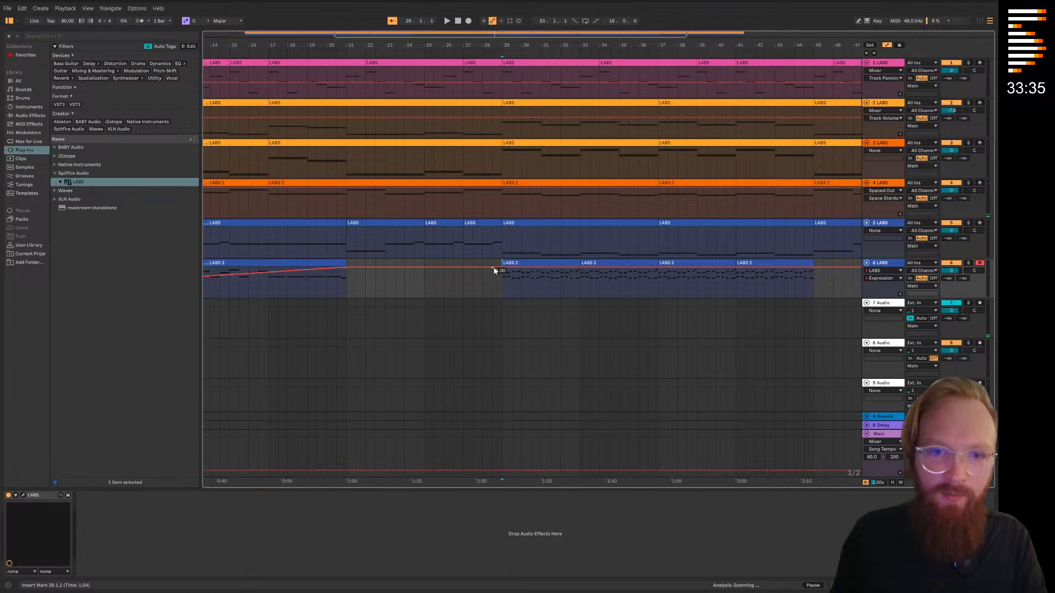
drag(502, 271, 502, 276)
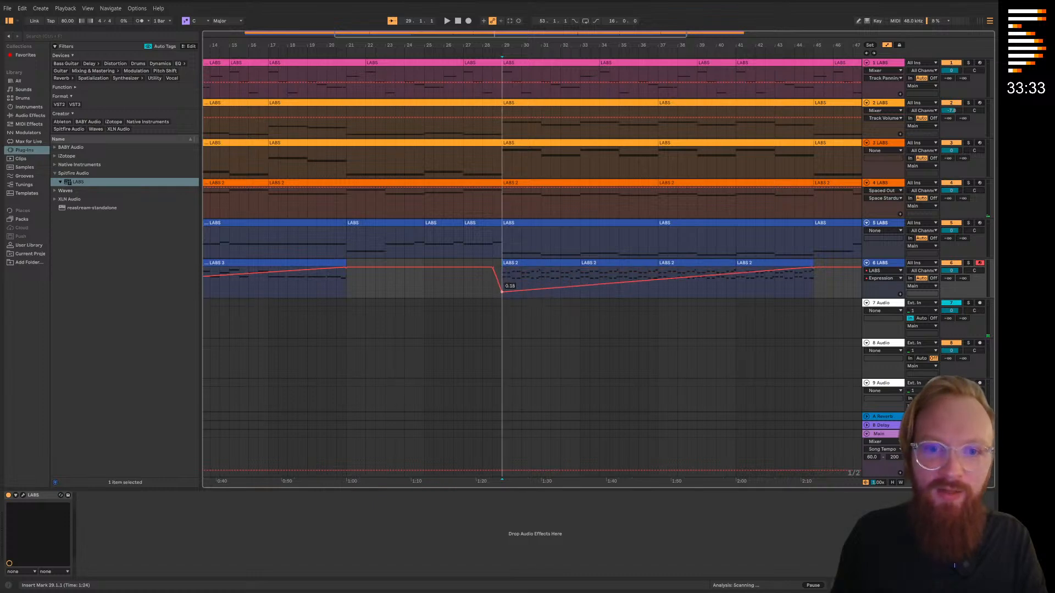
scroll(550, 264, right, 1)
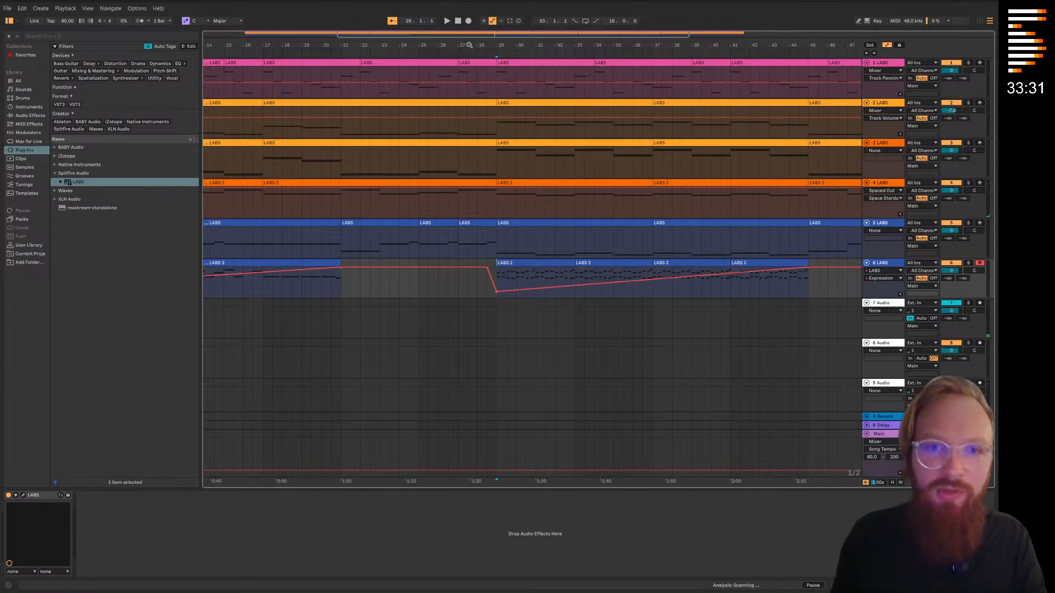
drag(688, 249, 565, 285)
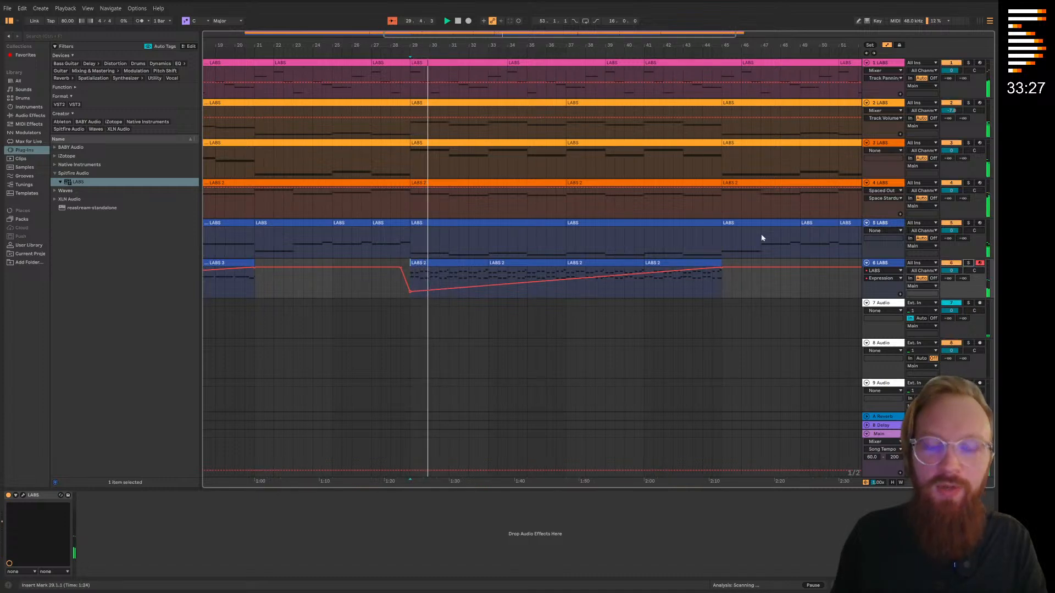
Expose the Expression parameter of track 5's LABS Cinematic Frozen Strings in its automation lane
click(881, 225)
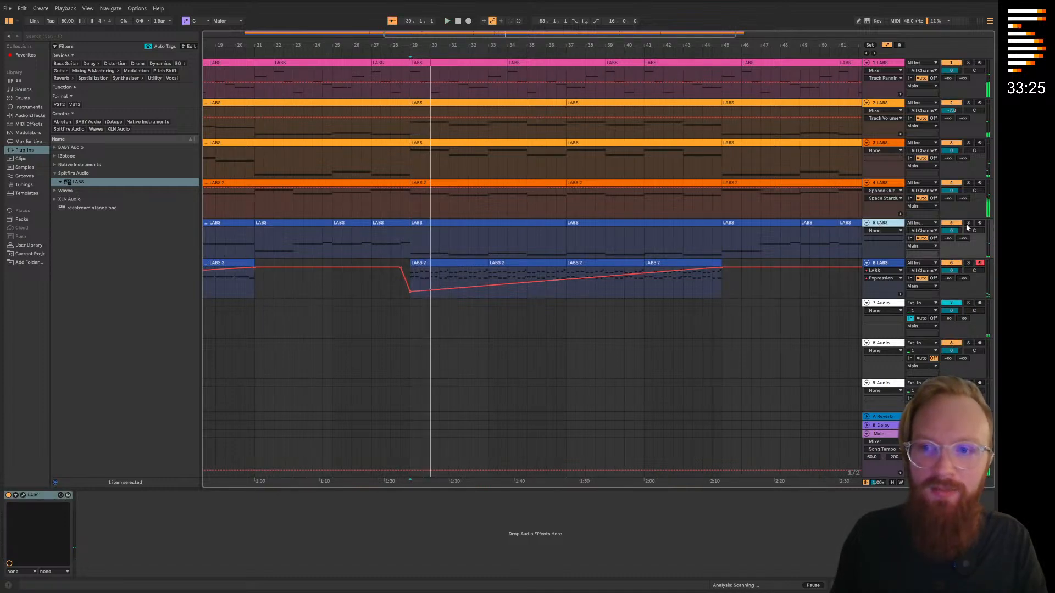
click(25, 497)
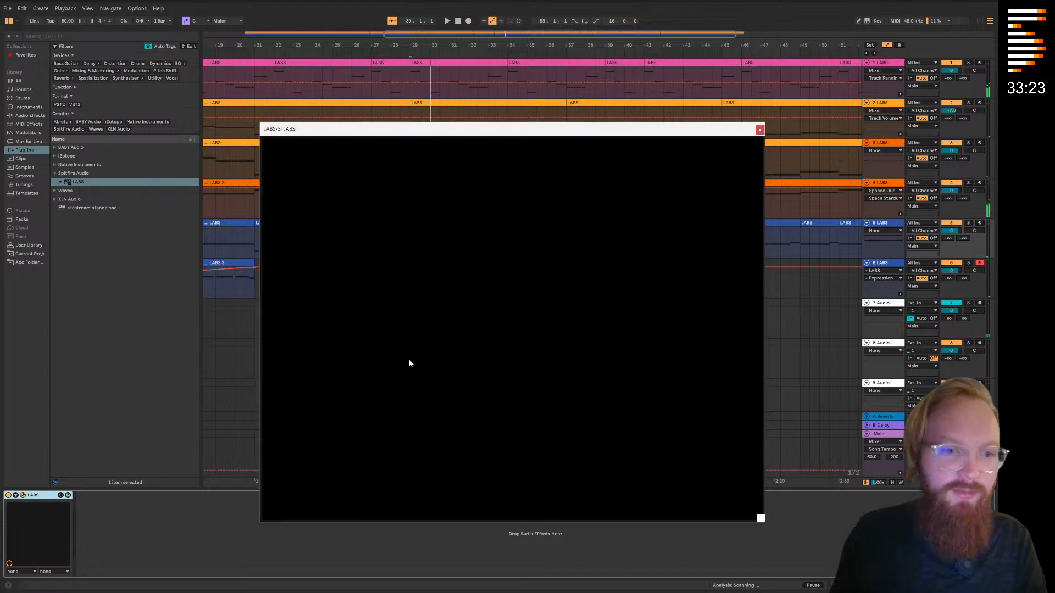
key(a)
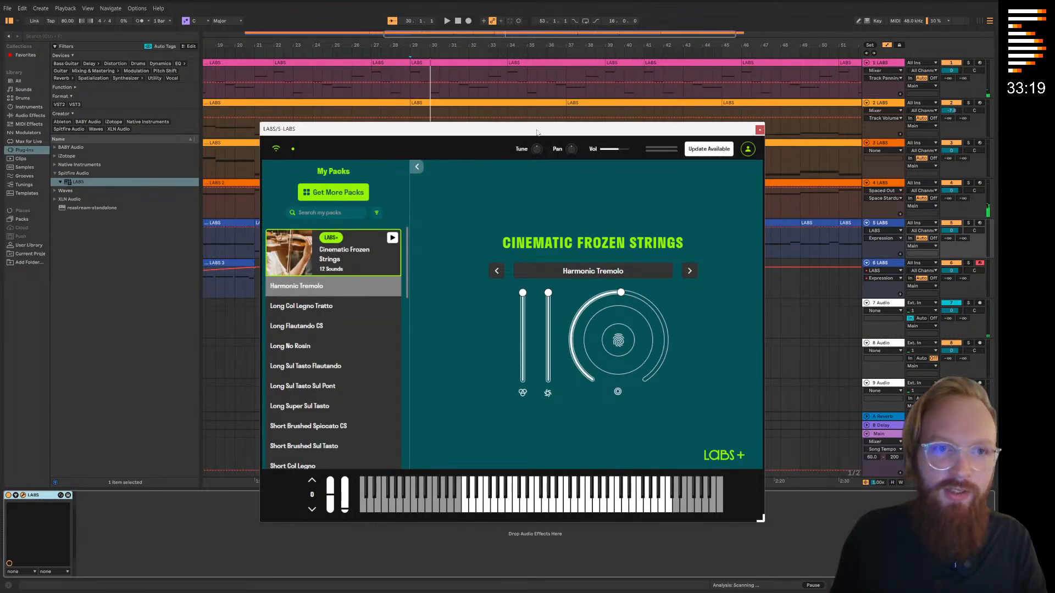
click(759, 130)
Automate track 5's Expression with two rises to 1.00: from bar 5 to bar 21, and from a dip at bar 29 to bar 45
drag(453, 229, 785, 223)
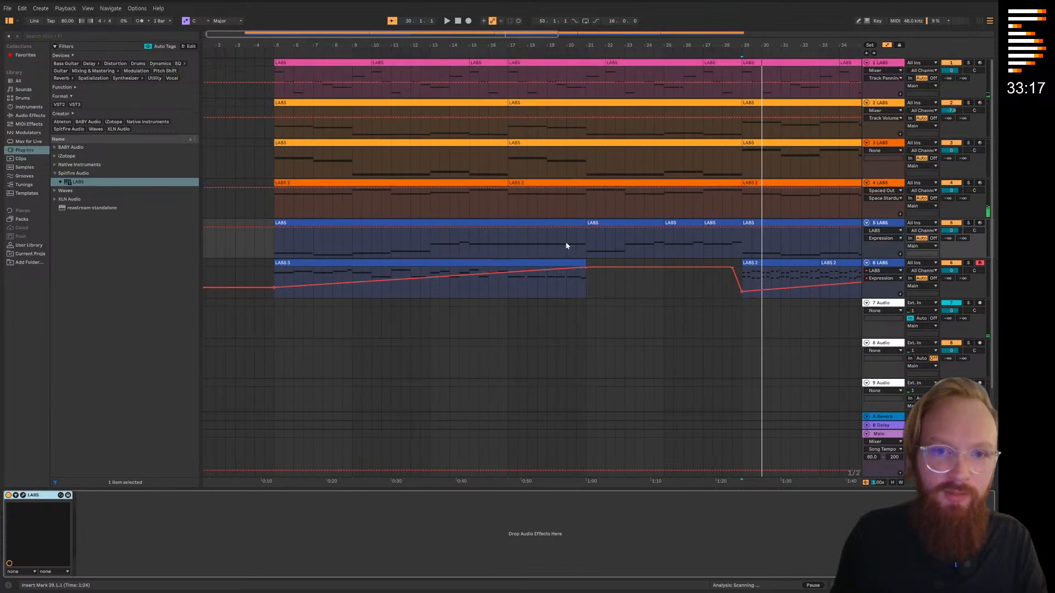
drag(273, 228, 279, 248)
drag(675, 275, 509, 286)
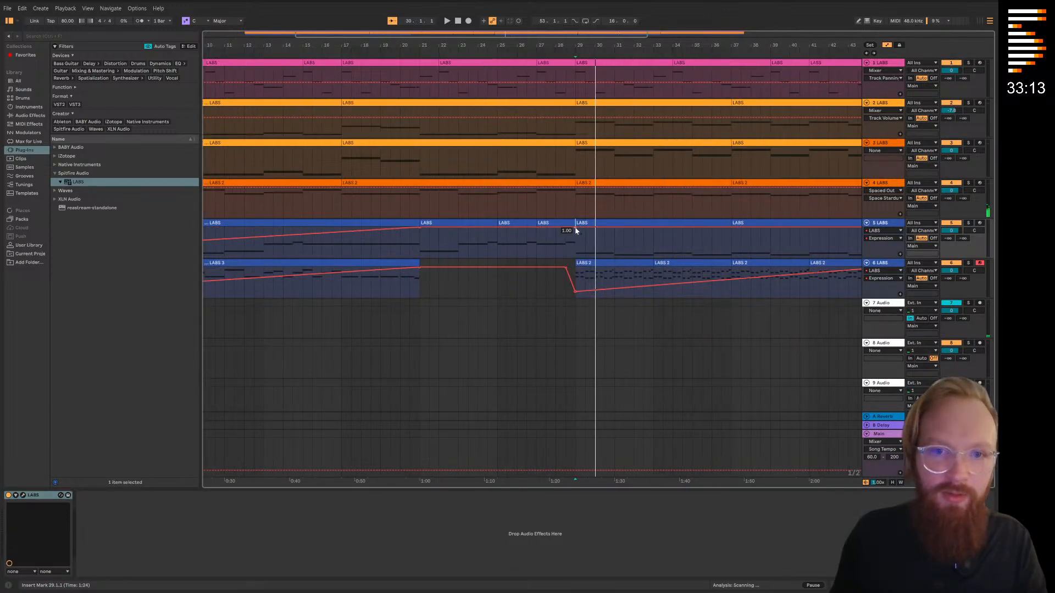
drag(576, 231, 576, 244)
scroll(462, 278, right, 5)
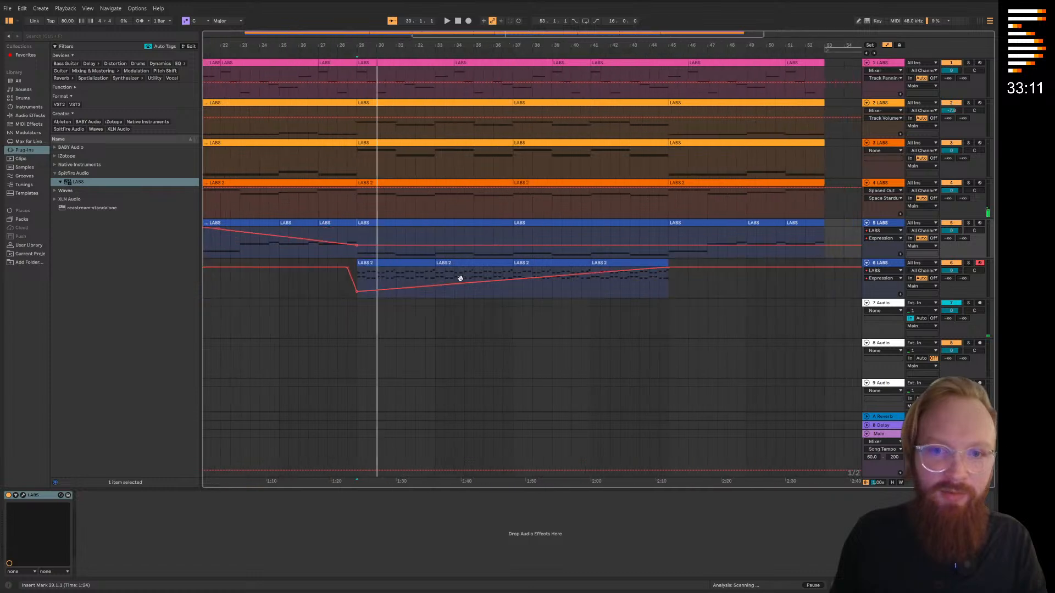
drag(665, 247, 665, 228)
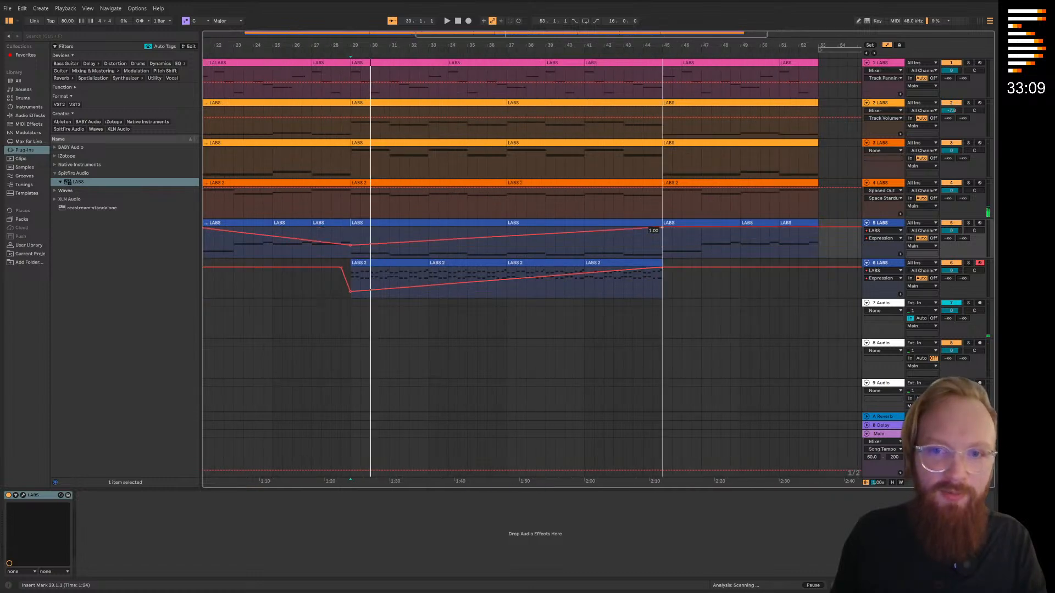
scroll(384, 253, left, 1)
scroll(429, 245, left, 1)
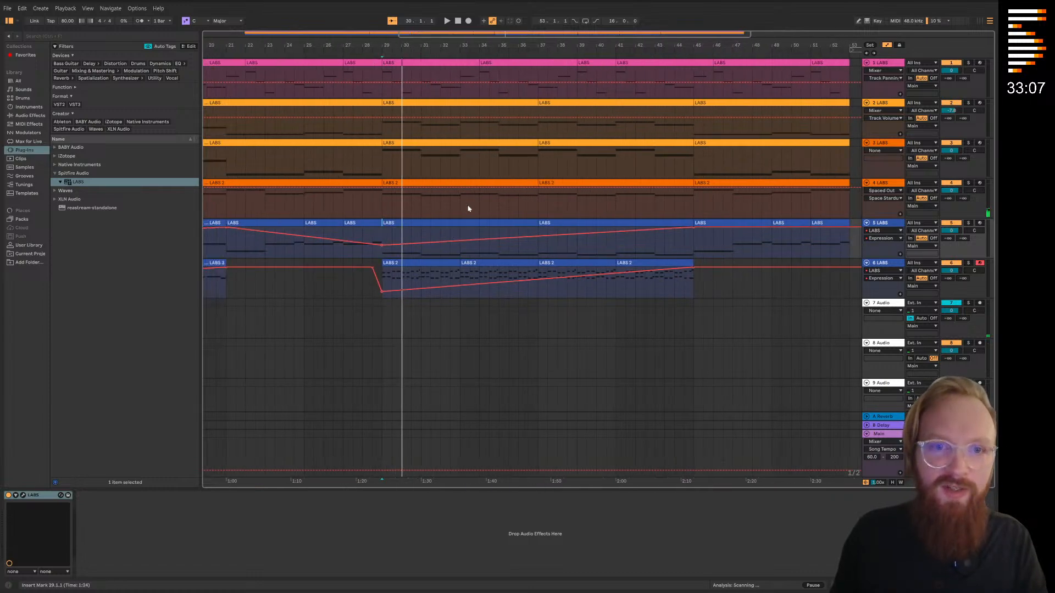
Expose the Expression parameter of track 4's LABS Foghorn instrument in its automation lane
key(a)
click(887, 201)
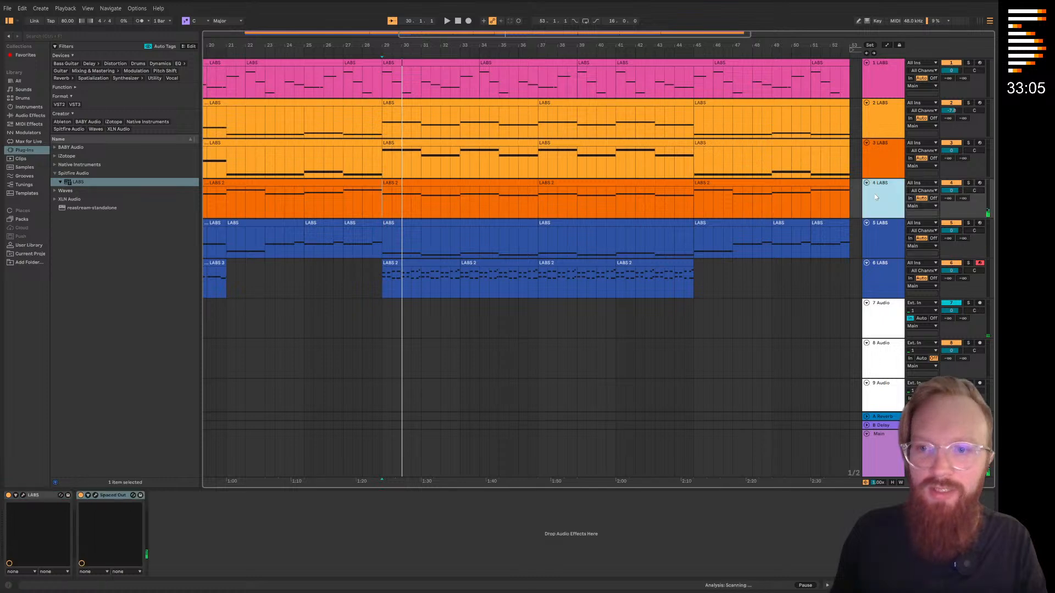
click(23, 496)
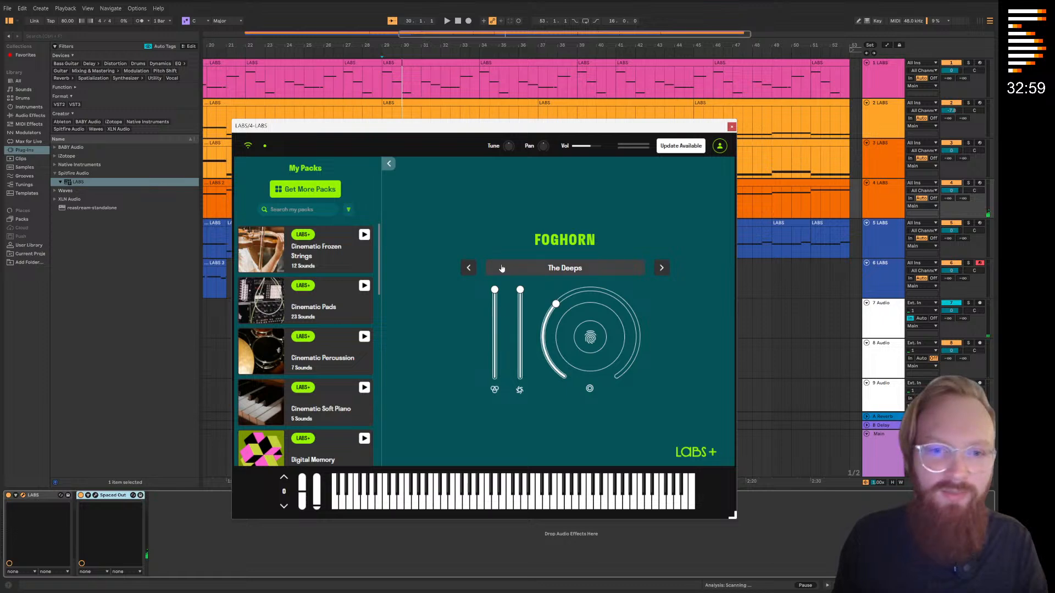
key(a)
click(731, 127)
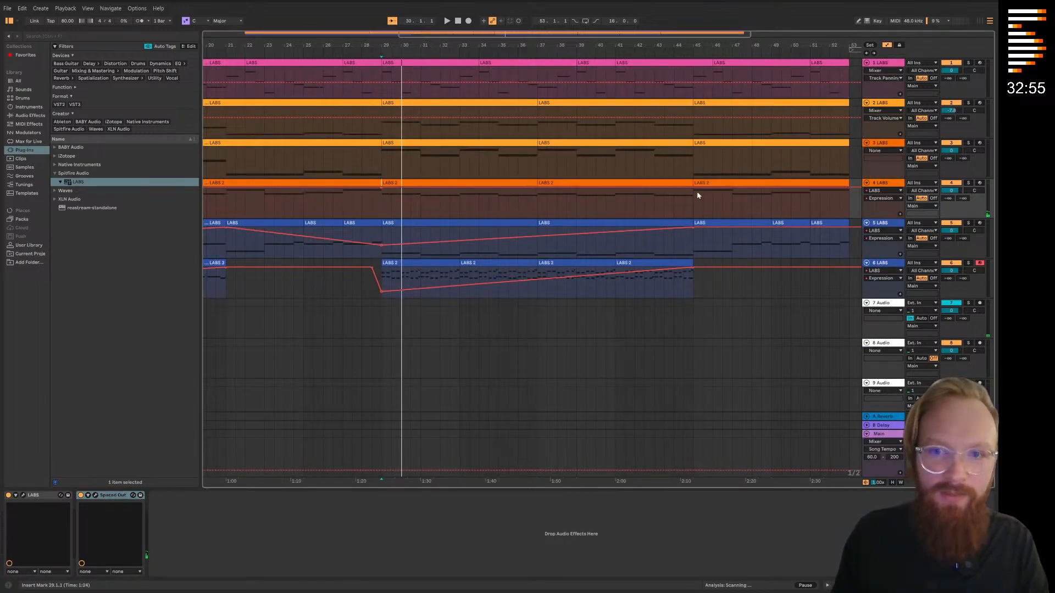
Automate track 4's Expression to rise from a lowered level at bar 5 to full at bar 21, dip at bar 29, and reach full by bar 45
scroll(582, 209, left, 5)
drag(577, 188, 577, 209)
drag(422, 209, 422, 187)
drag(515, 223, 685, 225)
click(280, 185)
click(279, 192)
drag(280, 190, 281, 204)
scroll(440, 204, right, 2)
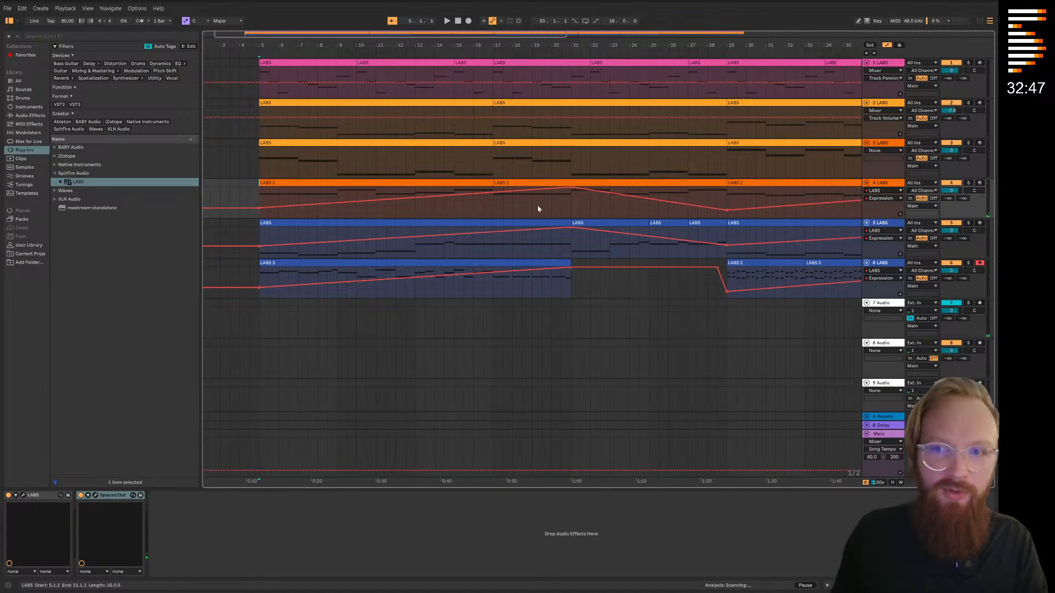
Show the LABS Expression parameter in track 3's automation lane
click(885, 144)
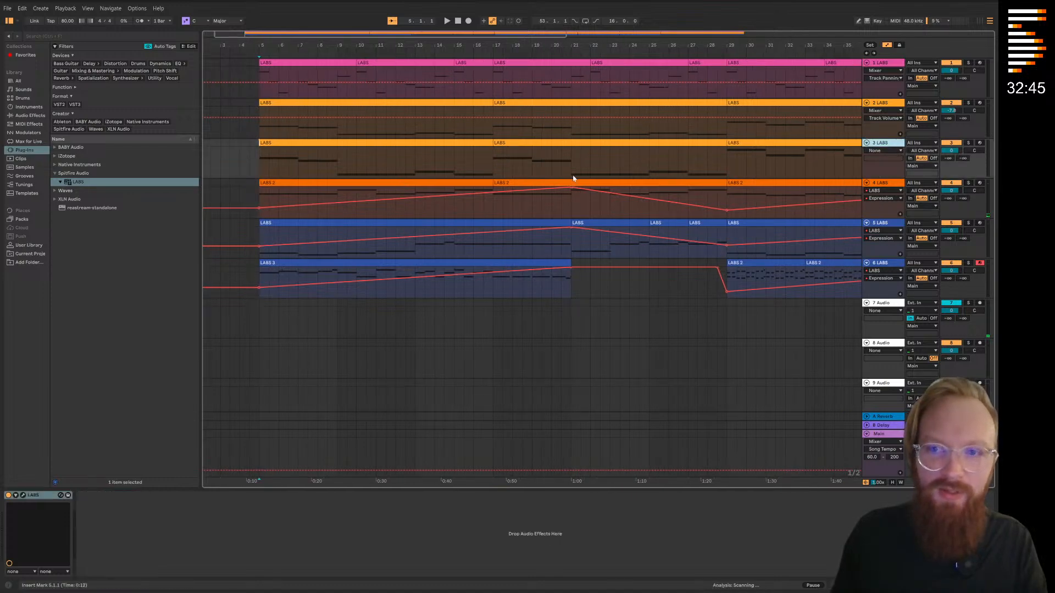
click(879, 151)
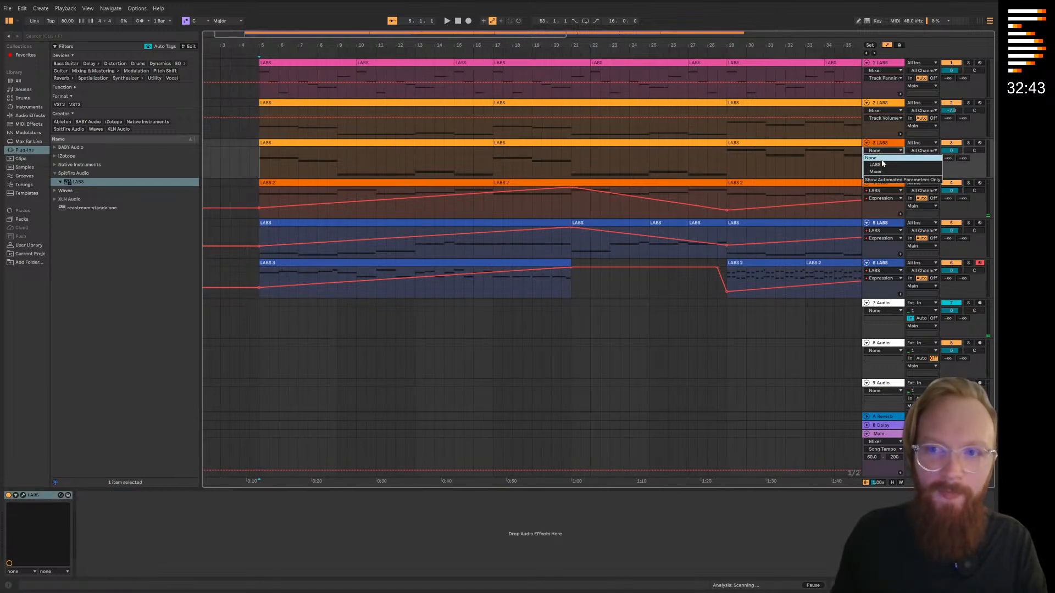
click(881, 164)
click(882, 159)
click(882, 172)
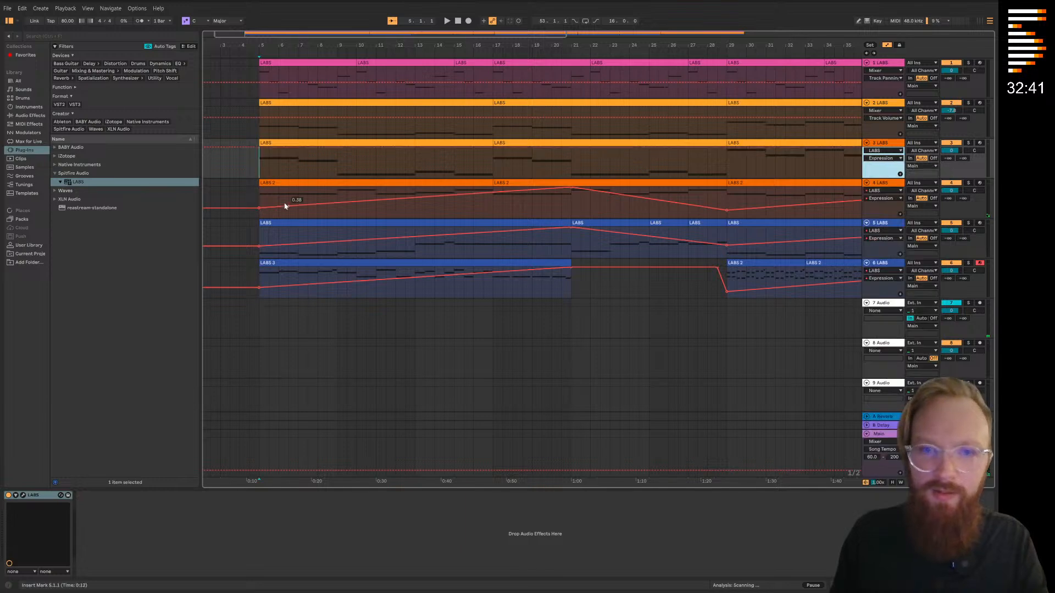
Automate track 3's Expression from about 0.11 at bar 5 to 1.00 at bar 21, with a dip at bar 29 rising to full at bar 45
click(259, 149)
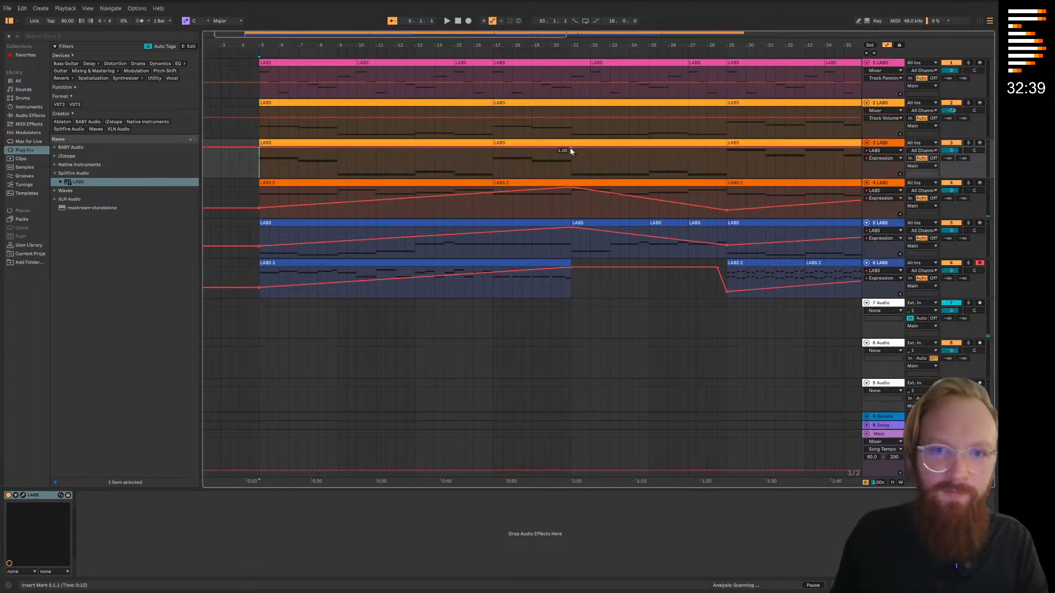
drag(259, 151, 259, 169)
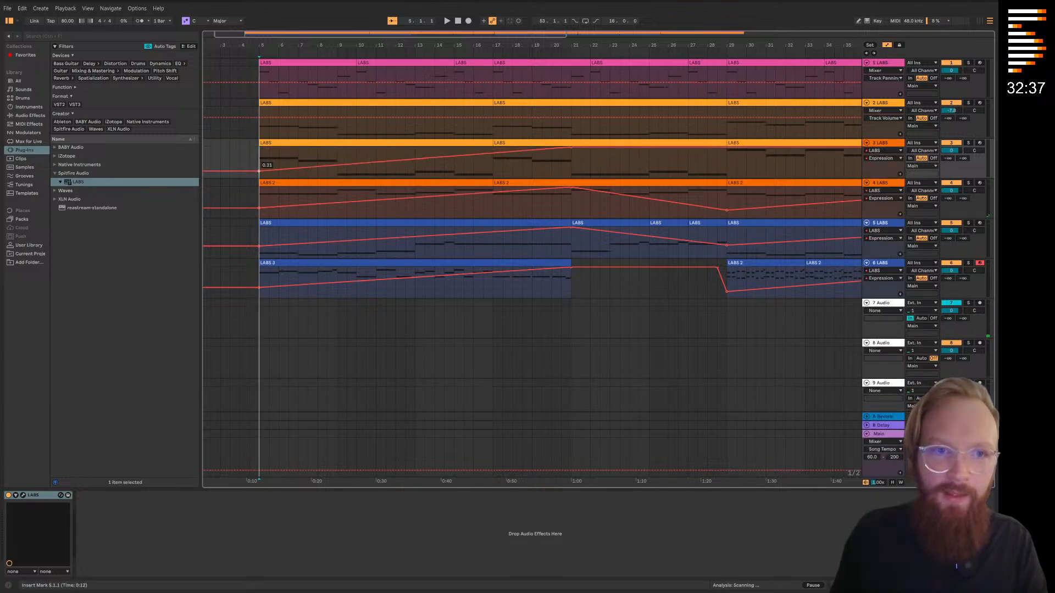
scroll(452, 153, right, 6)
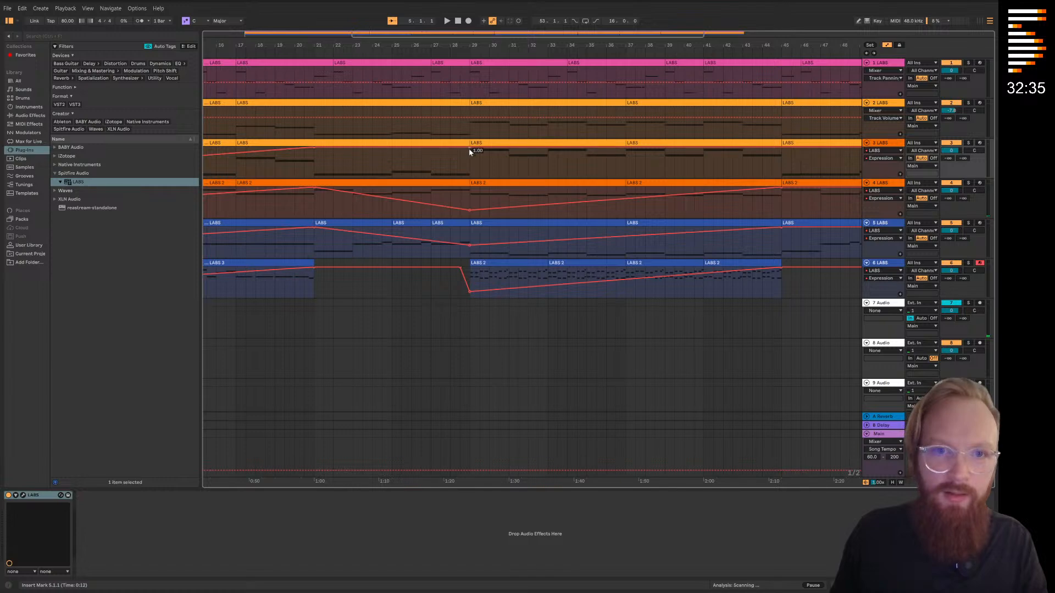
drag(469, 152, 469, 168)
scroll(537, 177, right, 5)
drag(582, 169, 582, 147)
Switch track 2's automation lane from the mixer to the LABS Expression parameter
scroll(308, 209, left, 8)
click(877, 111)
click(875, 125)
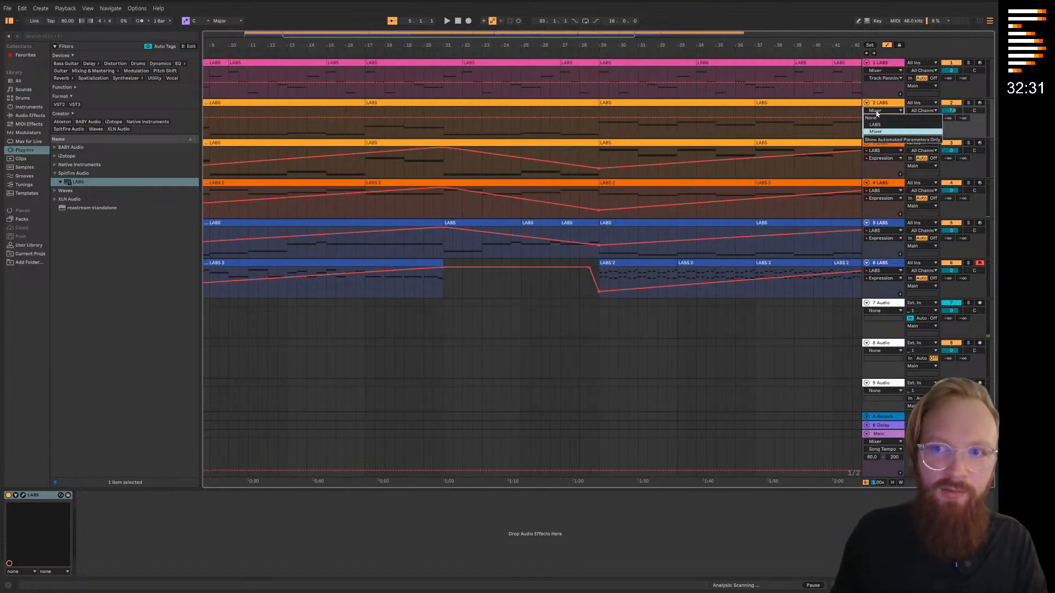
click(882, 118)
click(884, 134)
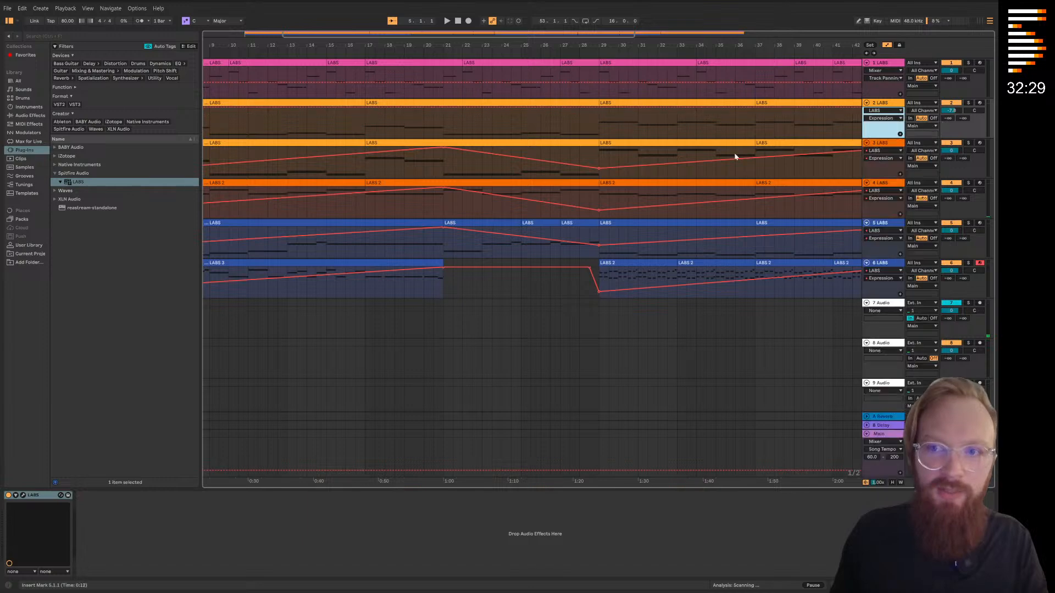
Automate track 2's Expression from about 0.37 at bar 5 to 1.00 at bar 21, dipping to about 0.31 at bar 29 and rising again by bar 45
scroll(660, 187, left, 8)
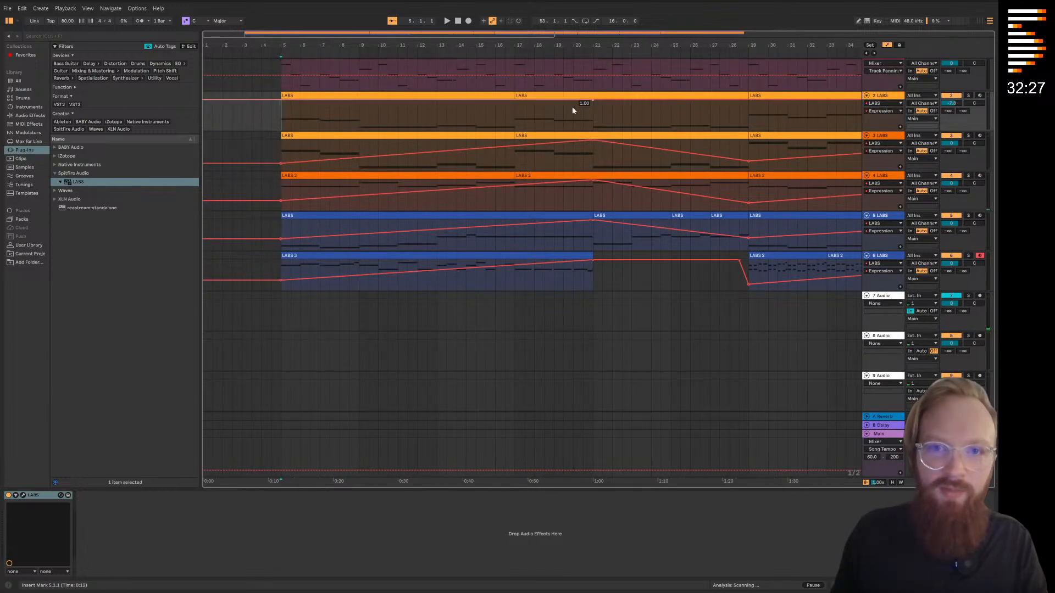
drag(281, 103, 282, 115)
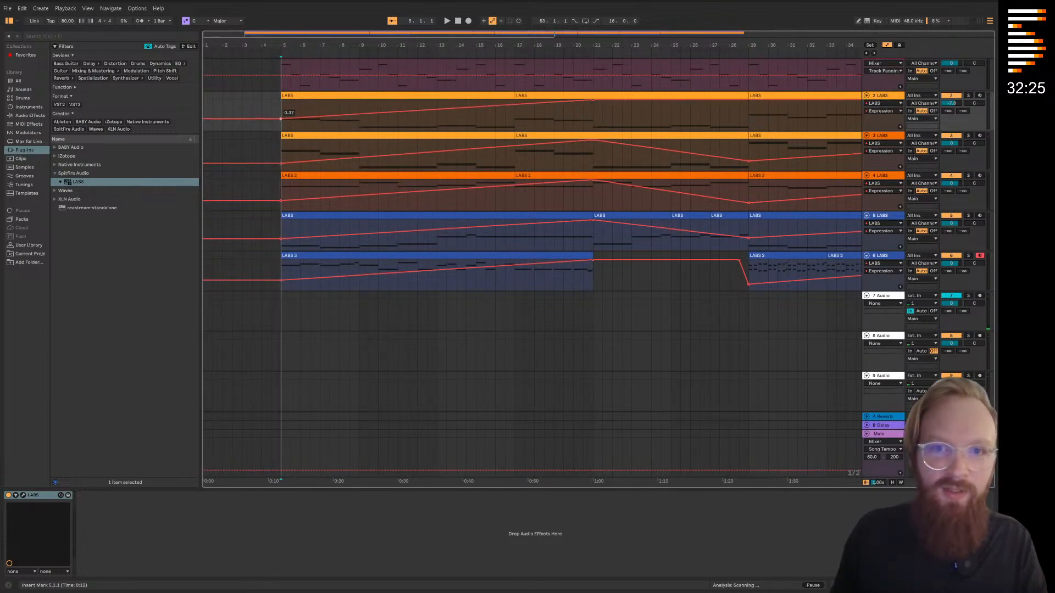
scroll(464, 170, right, 8)
drag(584, 112, 584, 127)
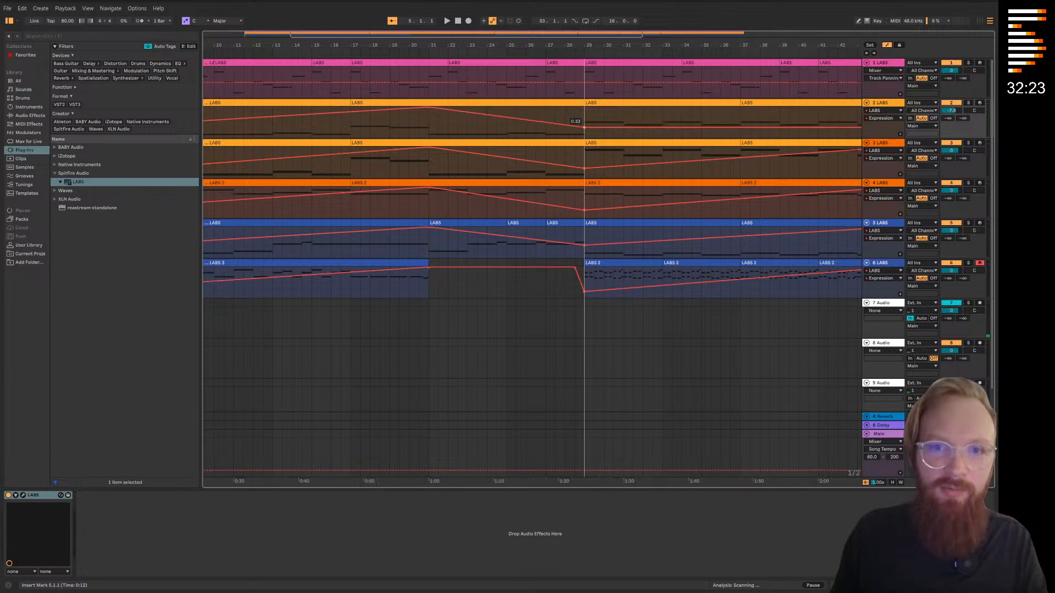
scroll(570, 135, right, 15)
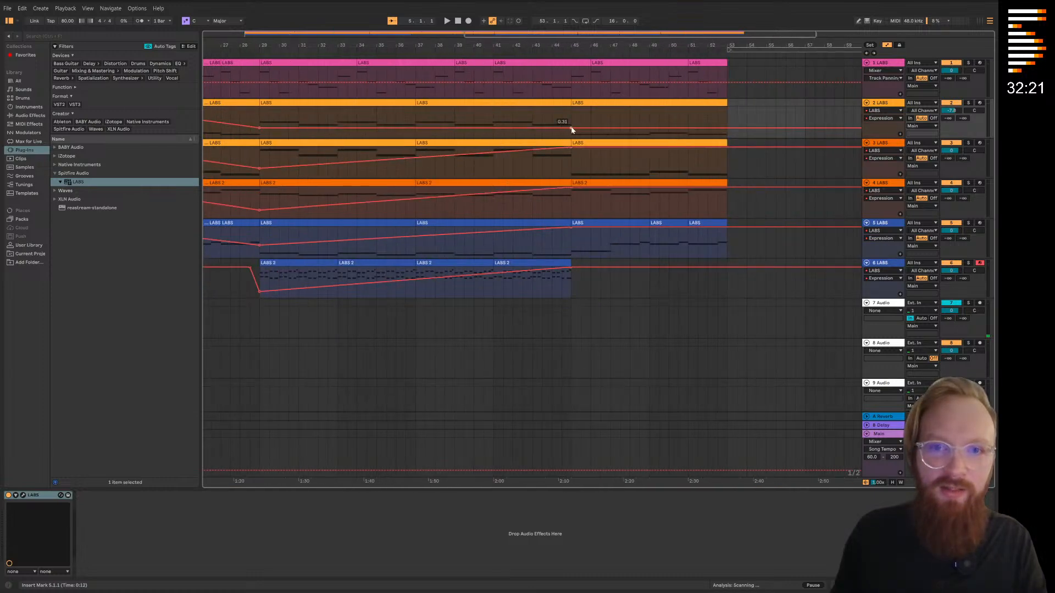
scroll(518, 190, left, 17)
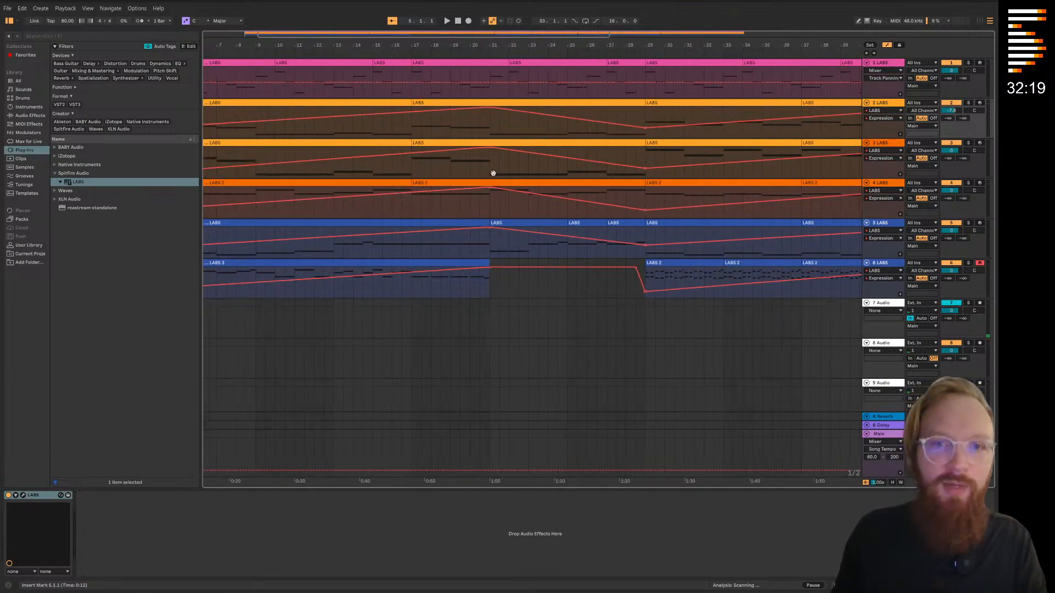
scroll(396, 173, left, 6)
Play the arrangement from bar 5 and add the BABY Audio Spaced Out effect to track 6
key(a)
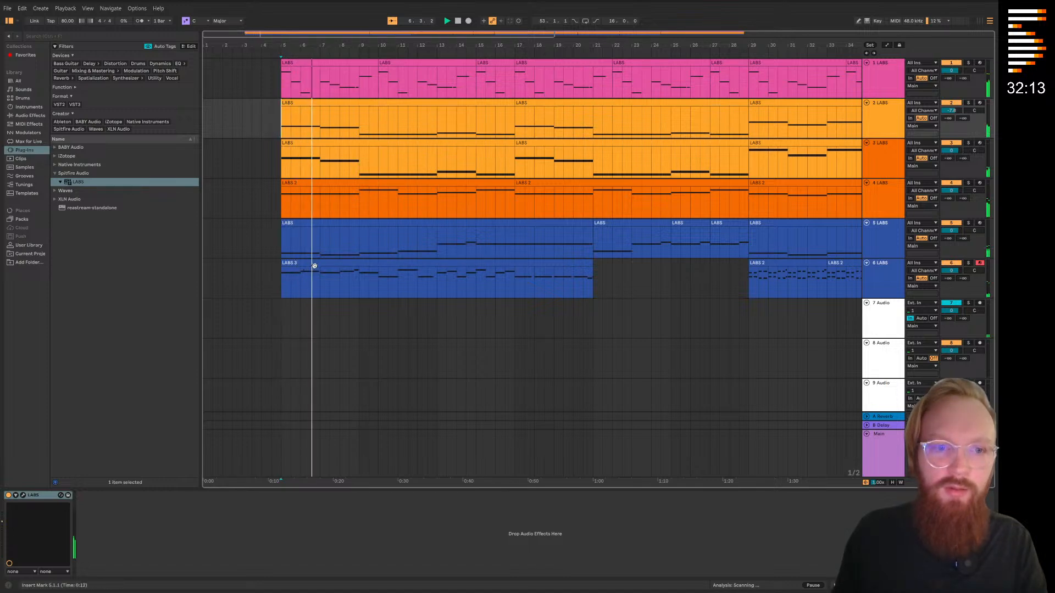
click(889, 280)
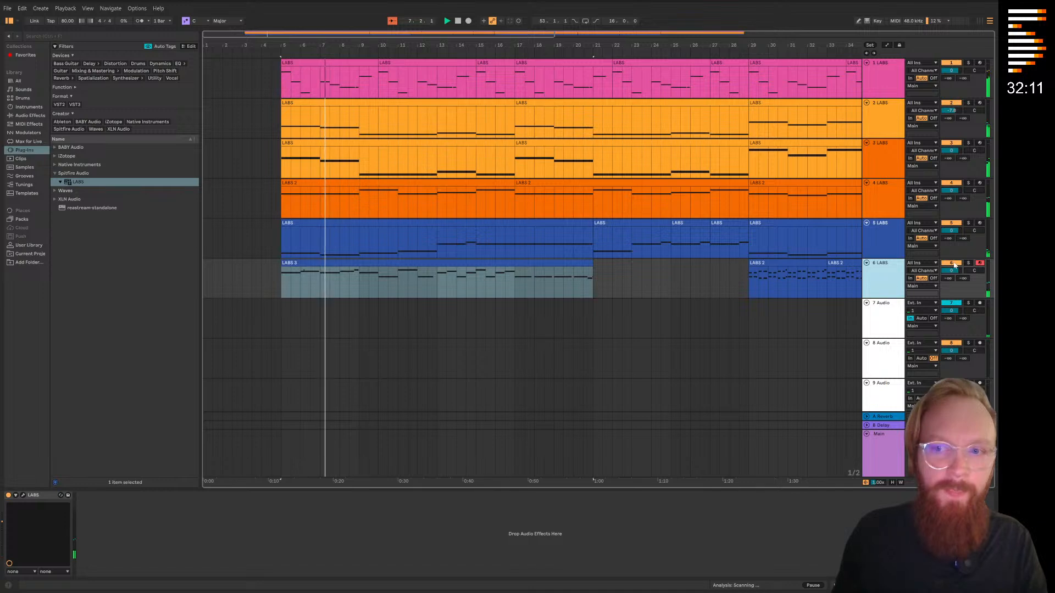
click(56, 147)
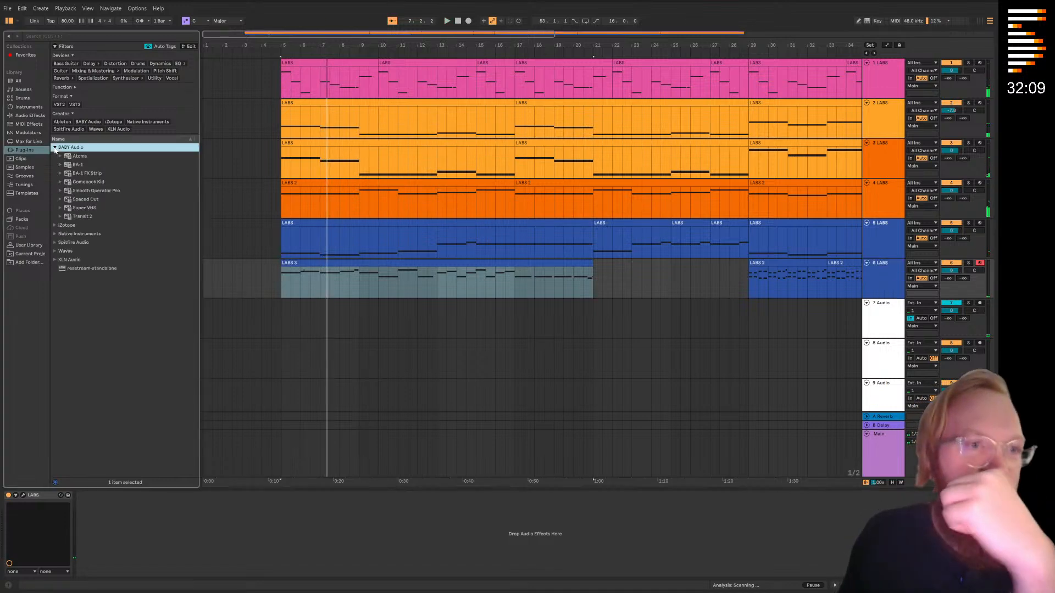
drag(102, 200, 299, 215)
drag(892, 292, 892, 292)
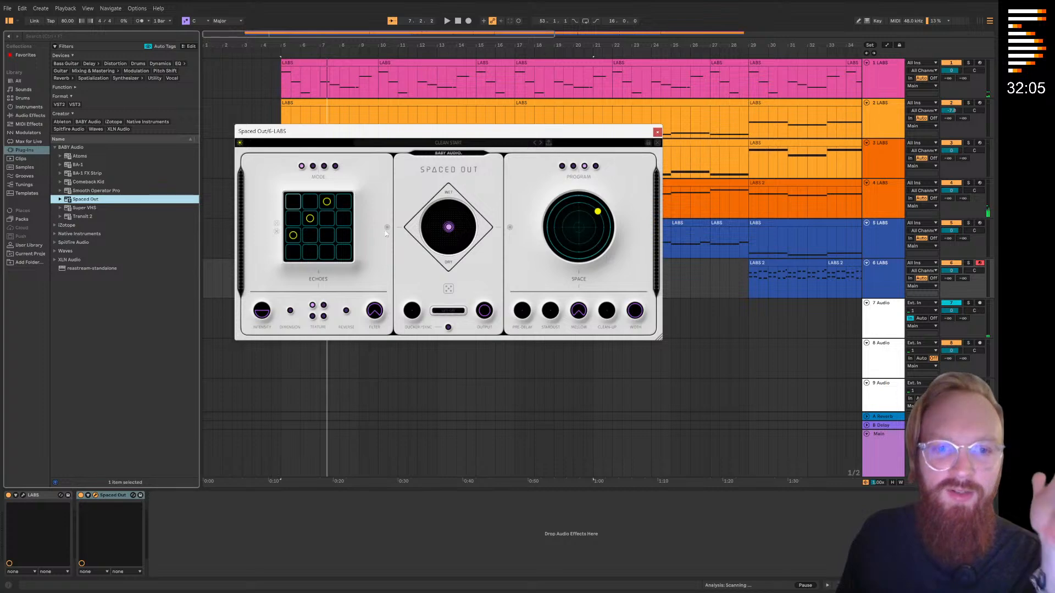
Set Spaced Out to its fourth reverb program with echoes off, push the space point outward, and raise the mix towards wet
click(595, 167)
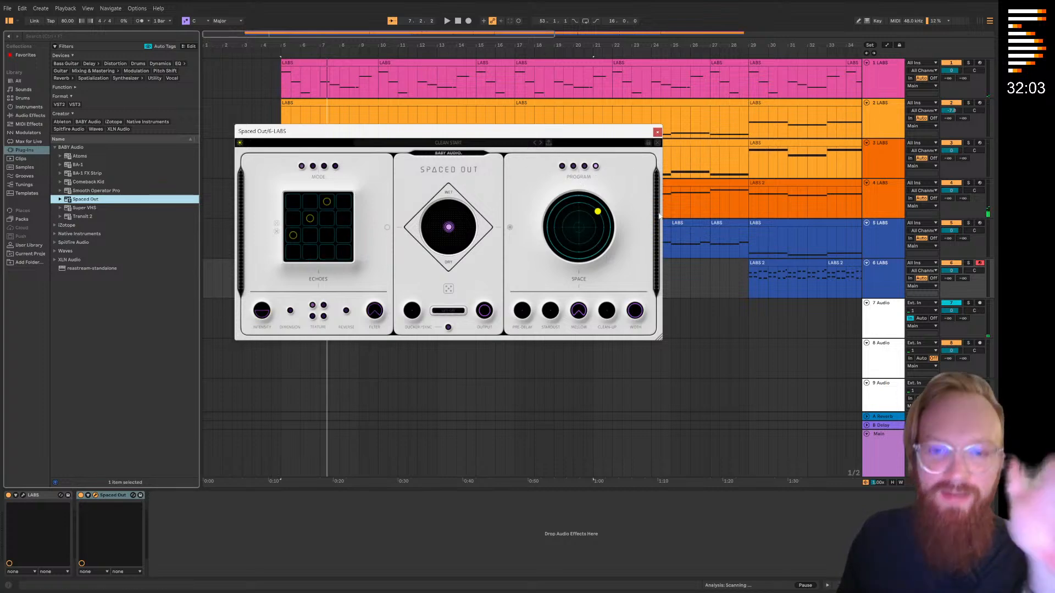
drag(599, 212, 602, 207)
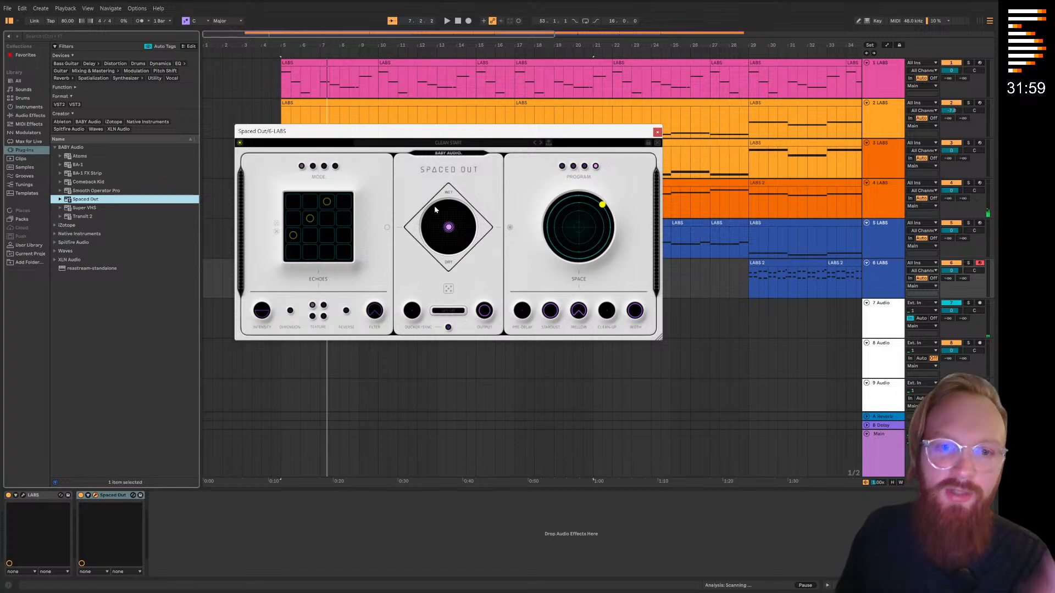
drag(449, 227, 448, 204)
Play from bar 5 and briefly solo track 6 to audition the Spaced Out reverb
drag(412, 131, 455, 260)
click(276, 55)
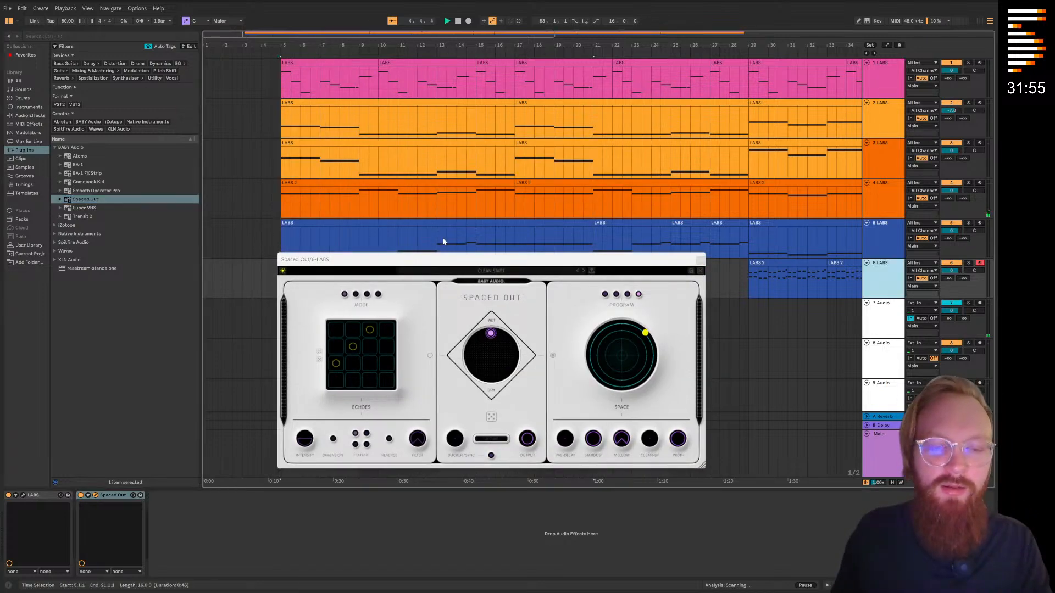
drag(648, 260, 661, 310)
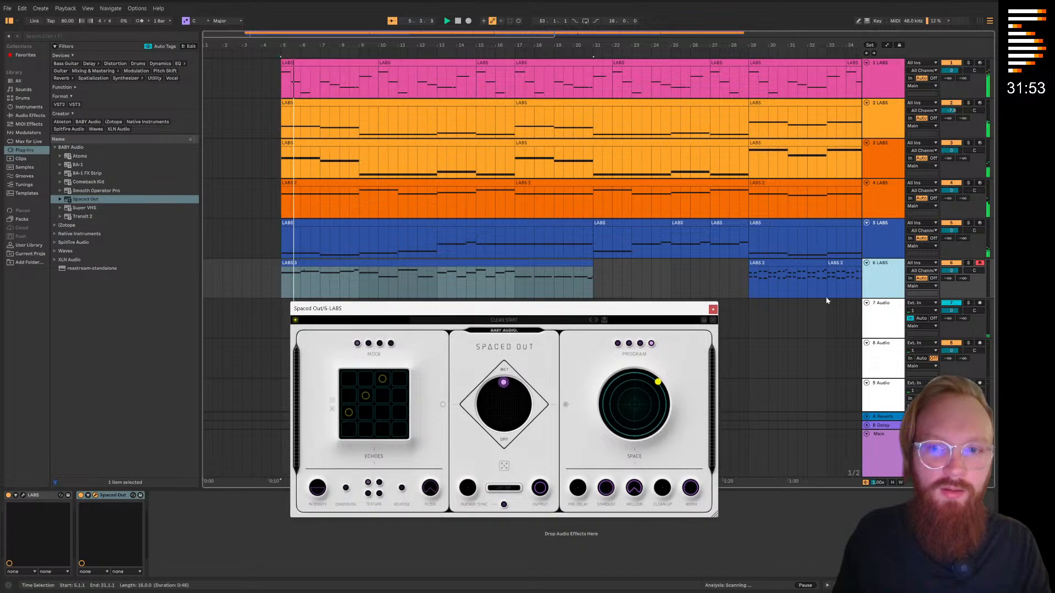
click(967, 263)
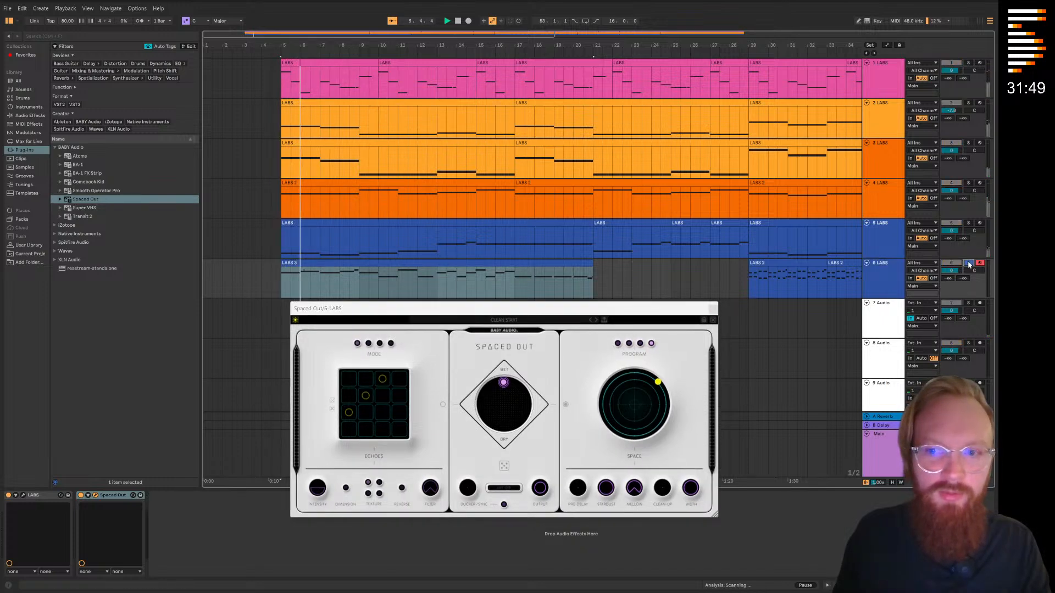
click(969, 264)
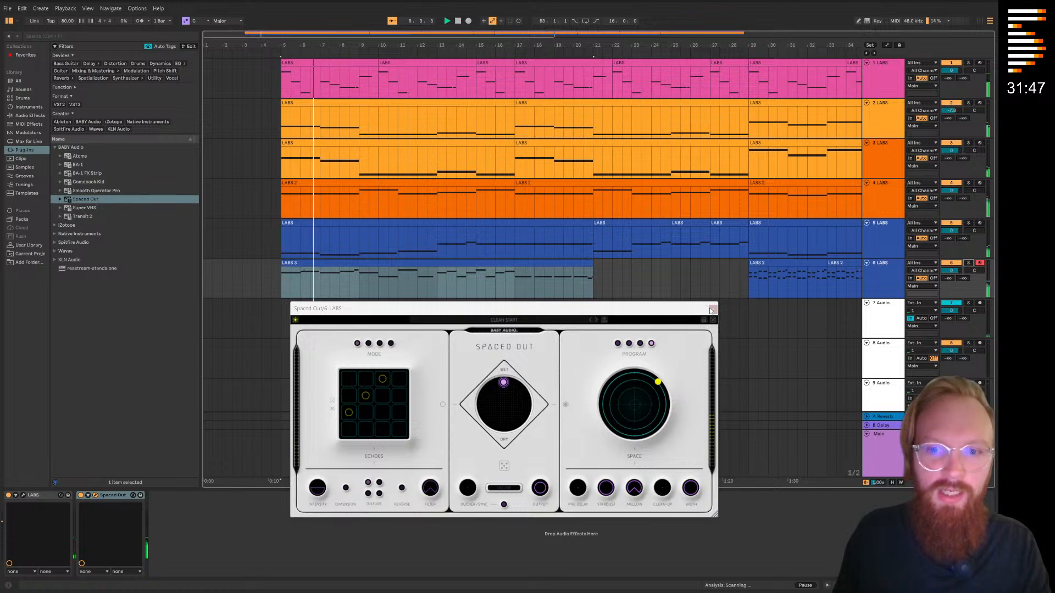
Automate track 6's Spaced Out Dry/Wet Mix to fall from a wet level at bar 5 to a low level at bar 21, and close the effect window
key(a)
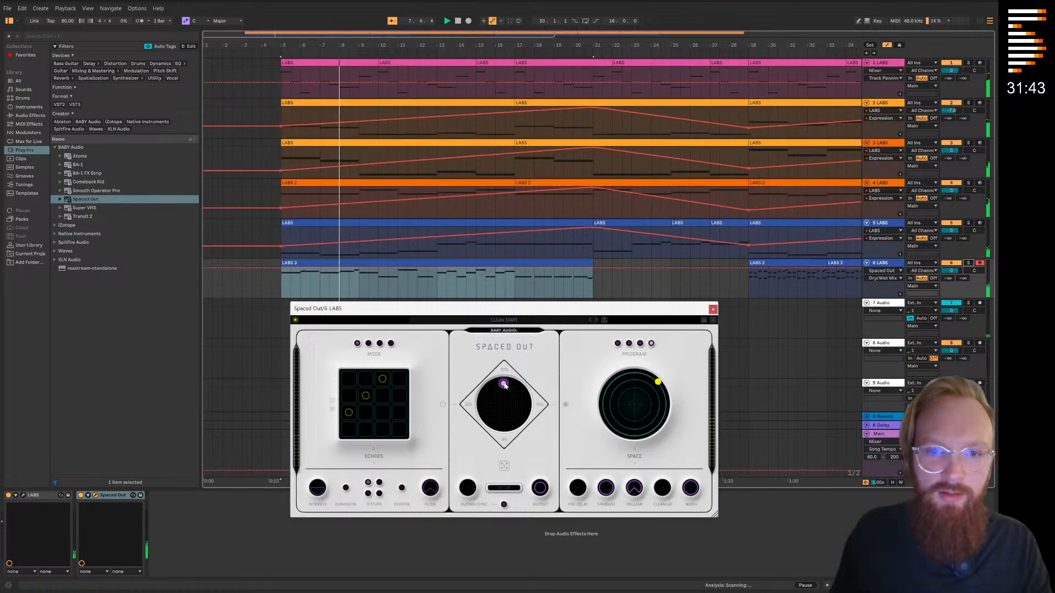
click(281, 268)
drag(594, 269, 594, 291)
drag(641, 253, 551, 207)
drag(644, 207, 618, 211)
click(634, 265)
drag(718, 256, 748, 238)
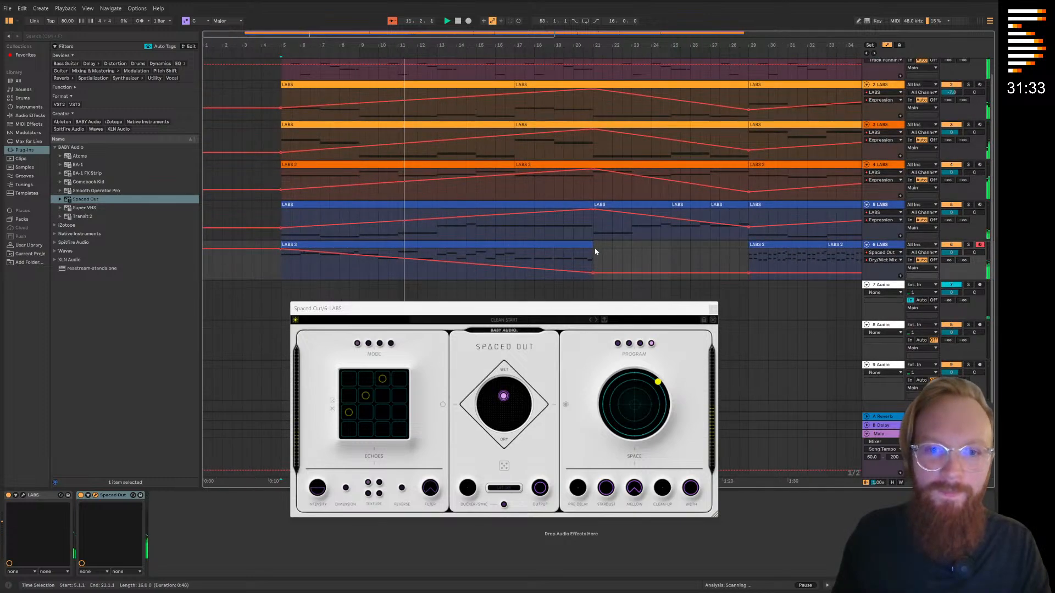
key(a)
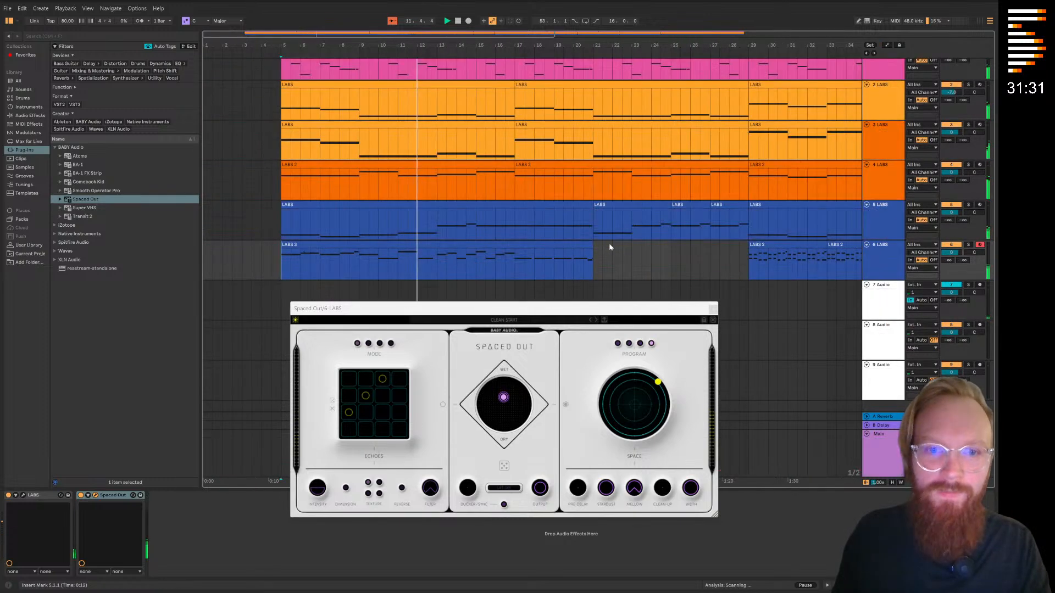
click(713, 308)
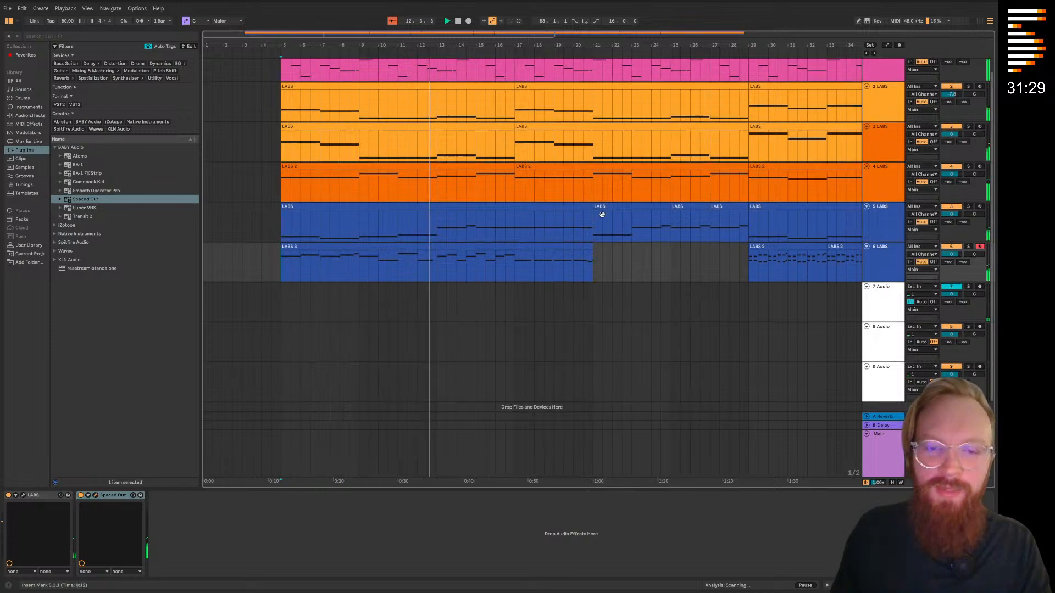
Add the Waves Q1 Stereo equalizer after Spaced Out on track 6
scroll(304, 216, up, 1)
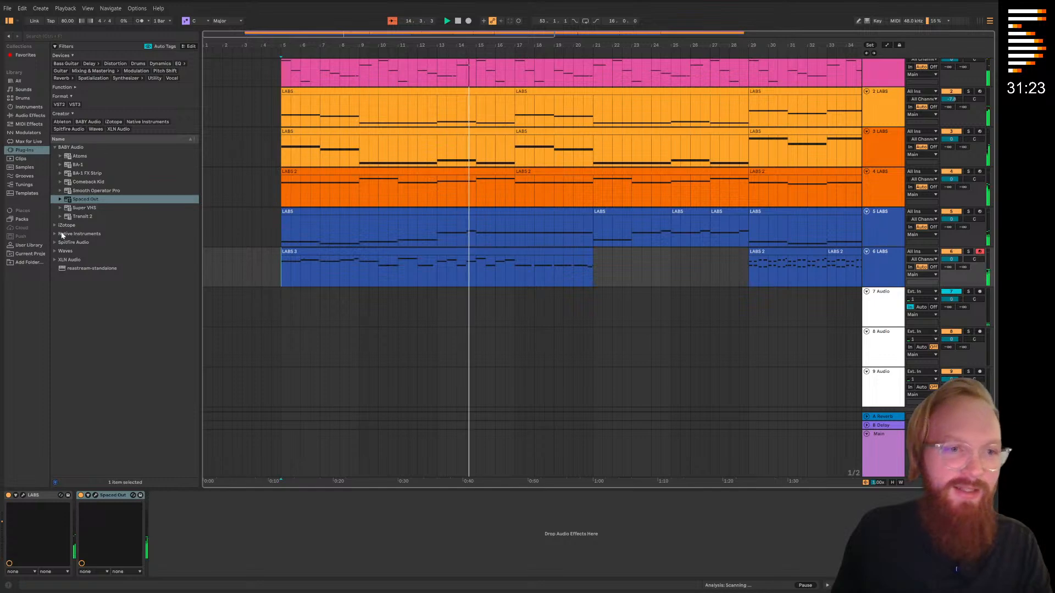
click(55, 251)
scroll(104, 266, down, 10)
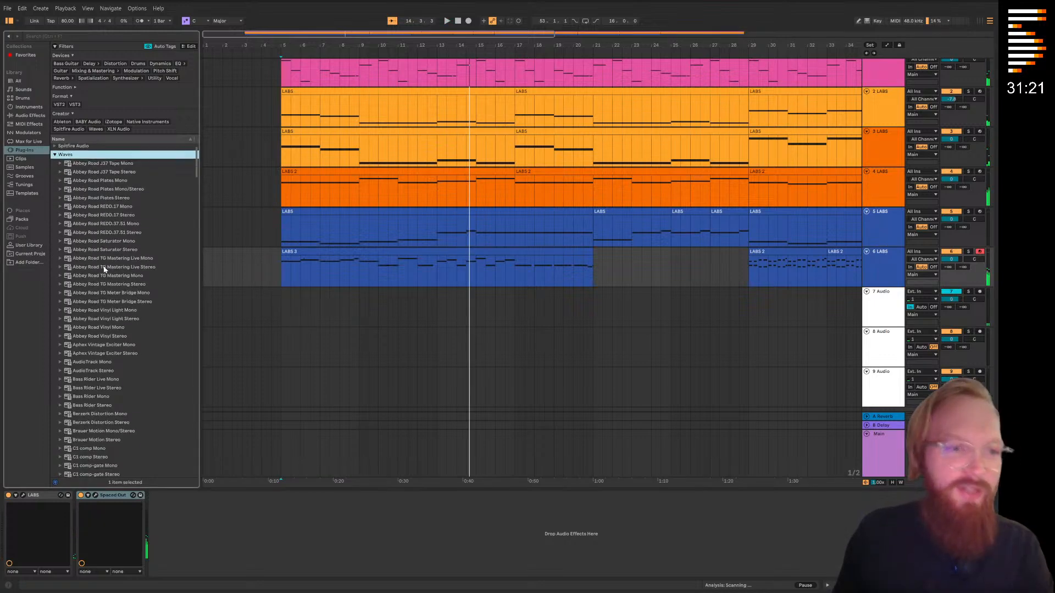
scroll(105, 266, down, 5)
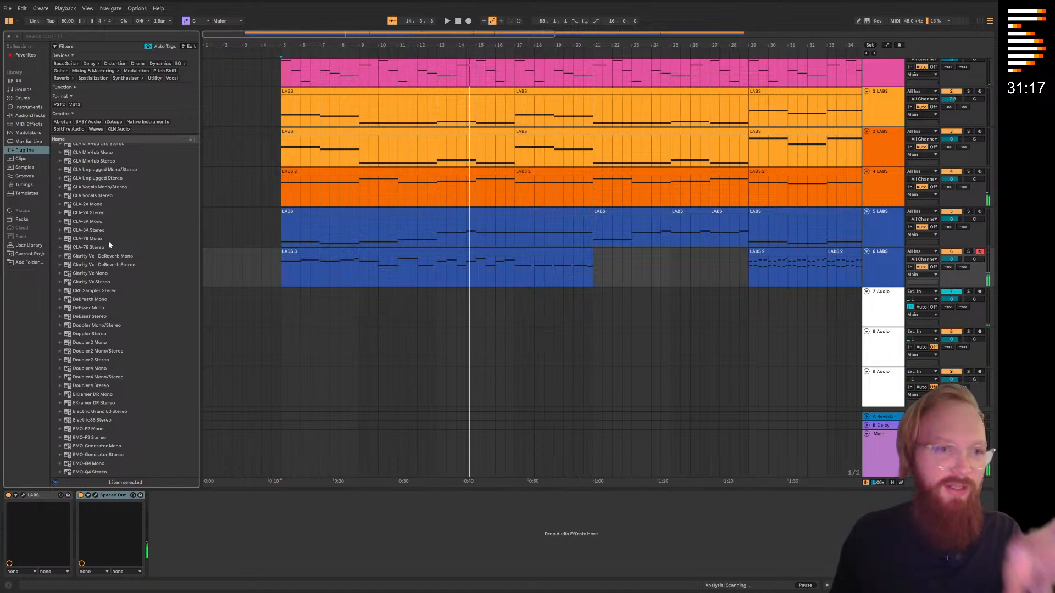
scroll(109, 253, down, 20)
scroll(110, 256, down, 18)
click(80, 250)
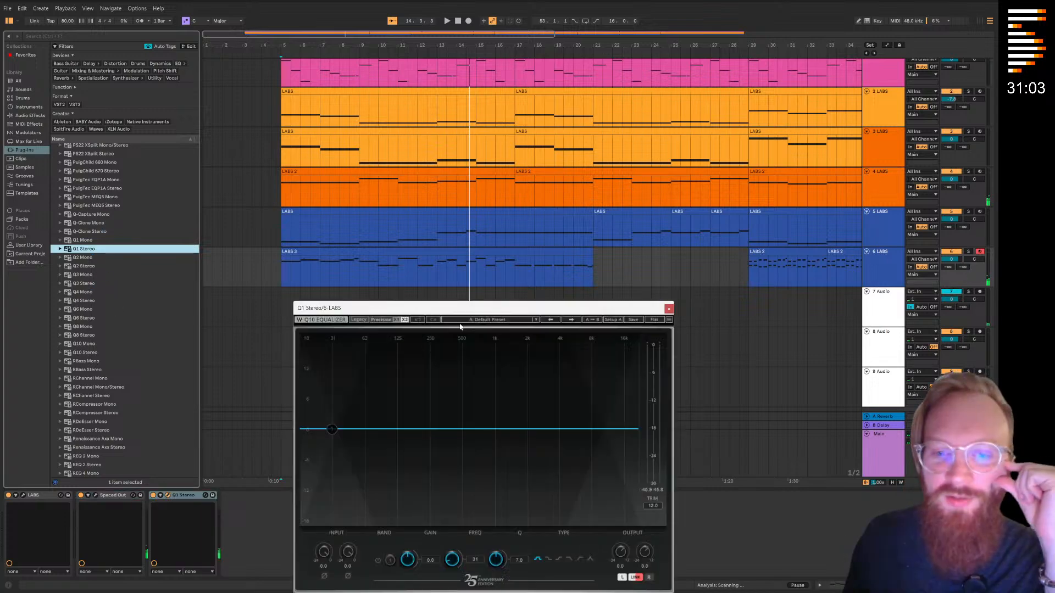
Shape band 1 of track 6's Q1 equalizer into a low-pass filter at about 125 Hz
drag(457, 311, 443, 131)
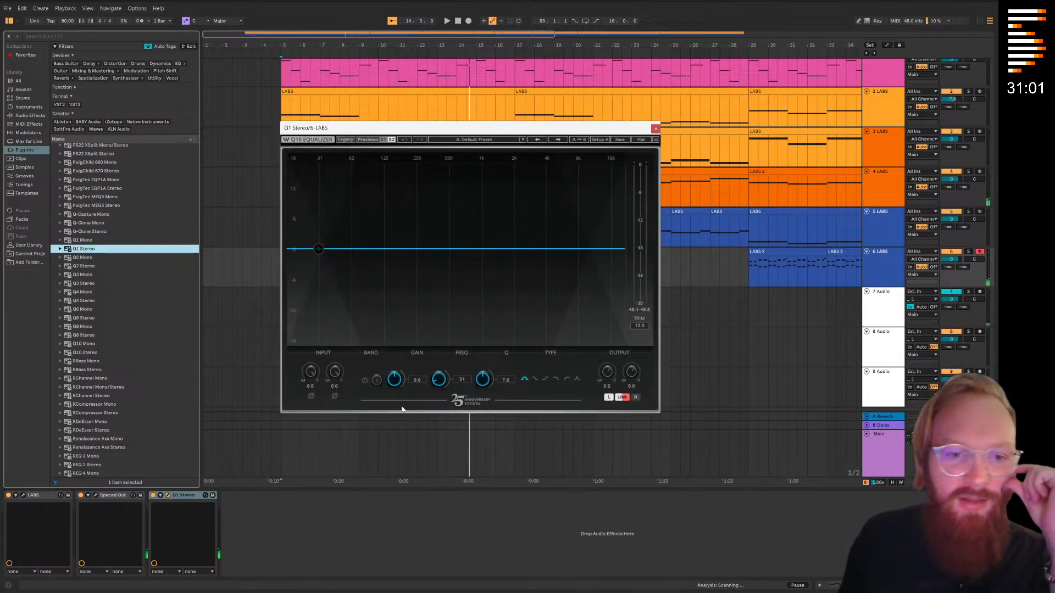
drag(319, 249, 383, 250)
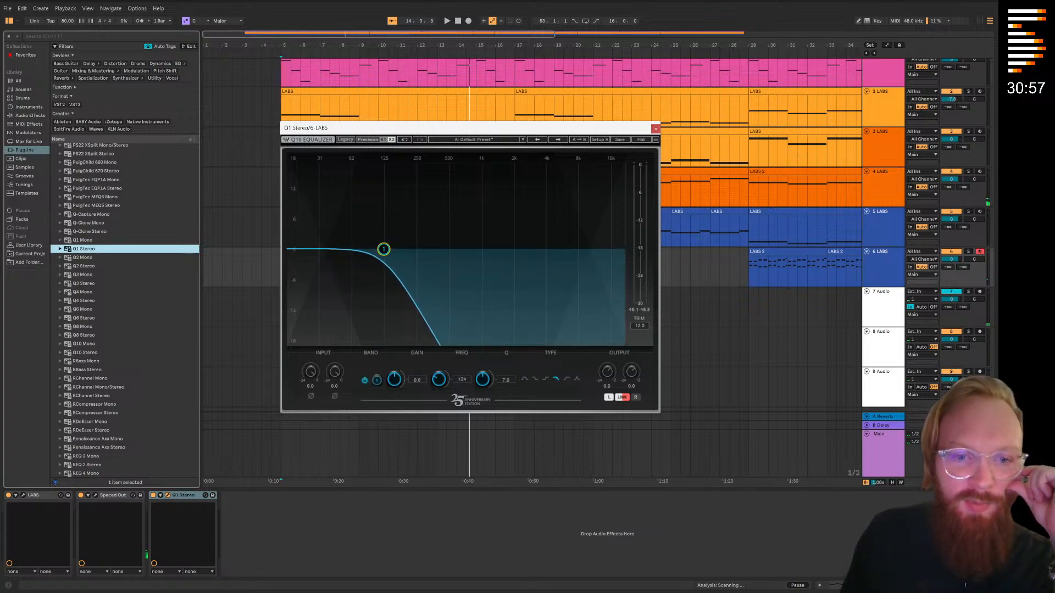
drag(367, 119, 477, 161)
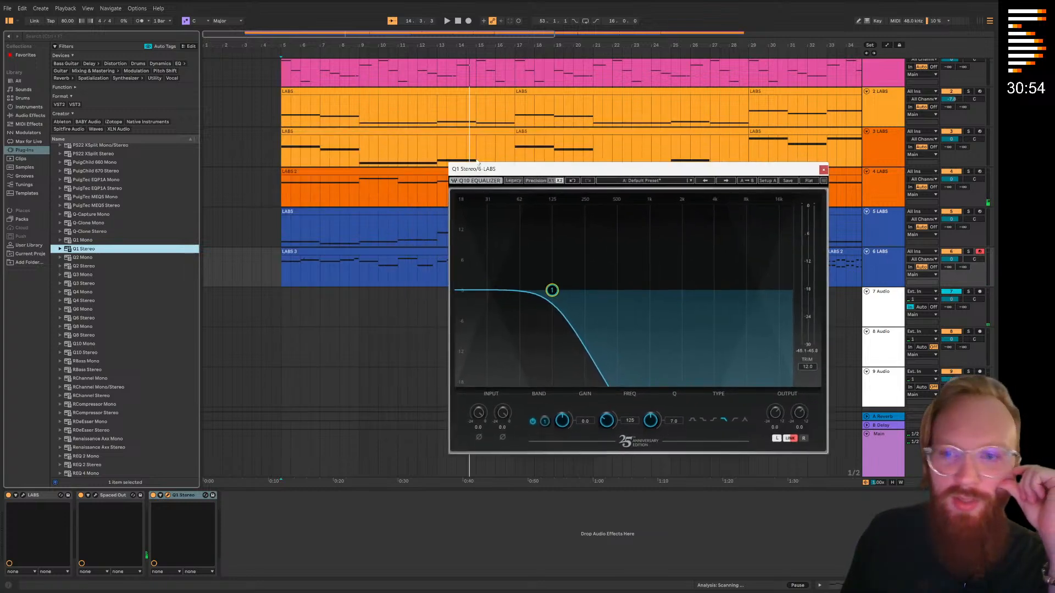
Play from bar 5, automate track 6's Q1 band 1 frequency to rise from bar 5 to bar 21, and close the equalizer window
click(276, 53)
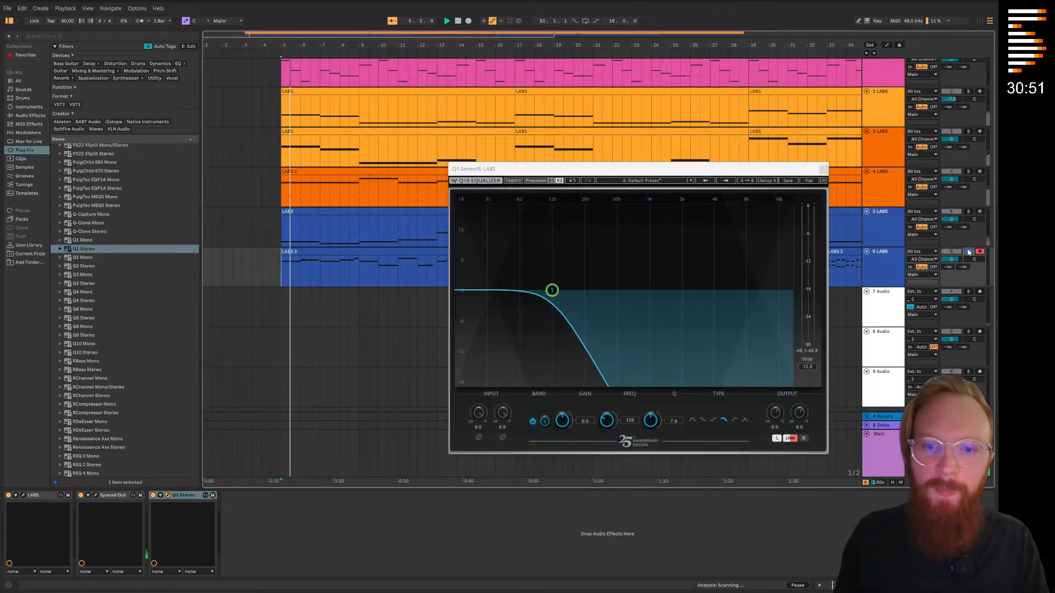
key(a)
drag(607, 423, 605, 420)
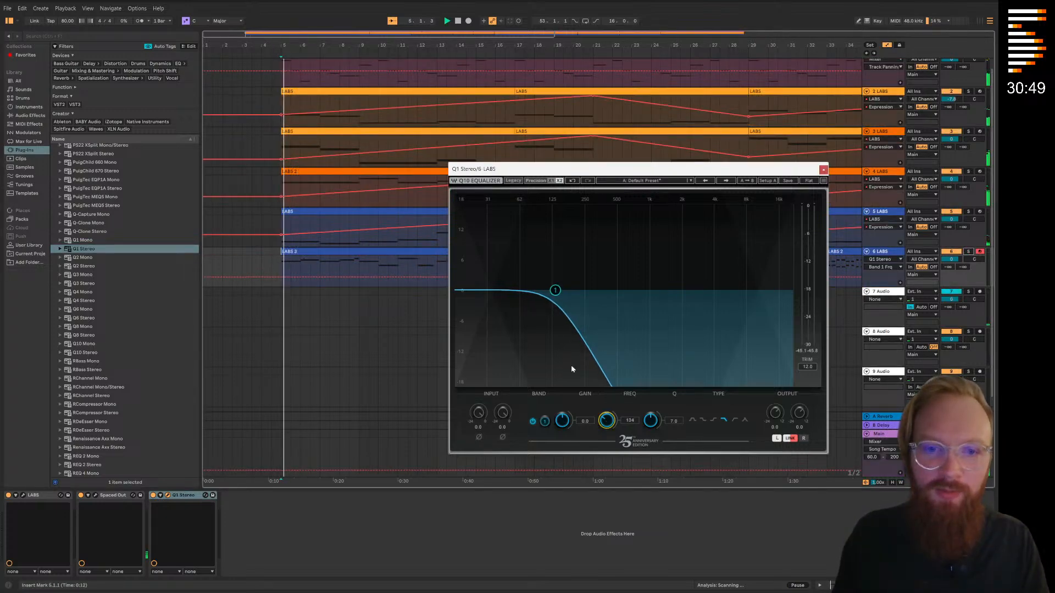
drag(490, 170, 455, 359)
click(280, 280)
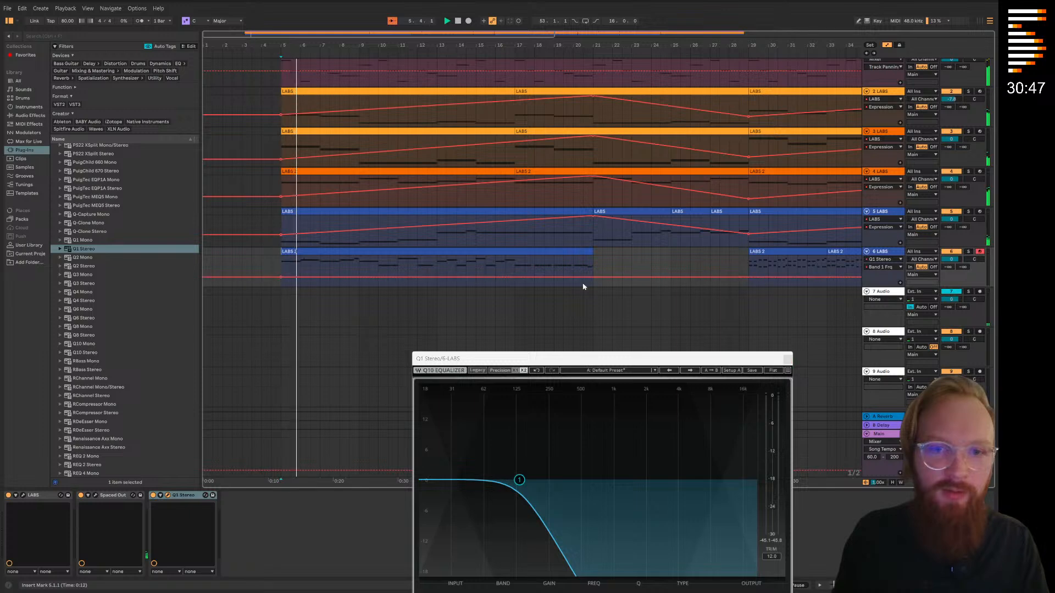
drag(591, 278, 592, 256)
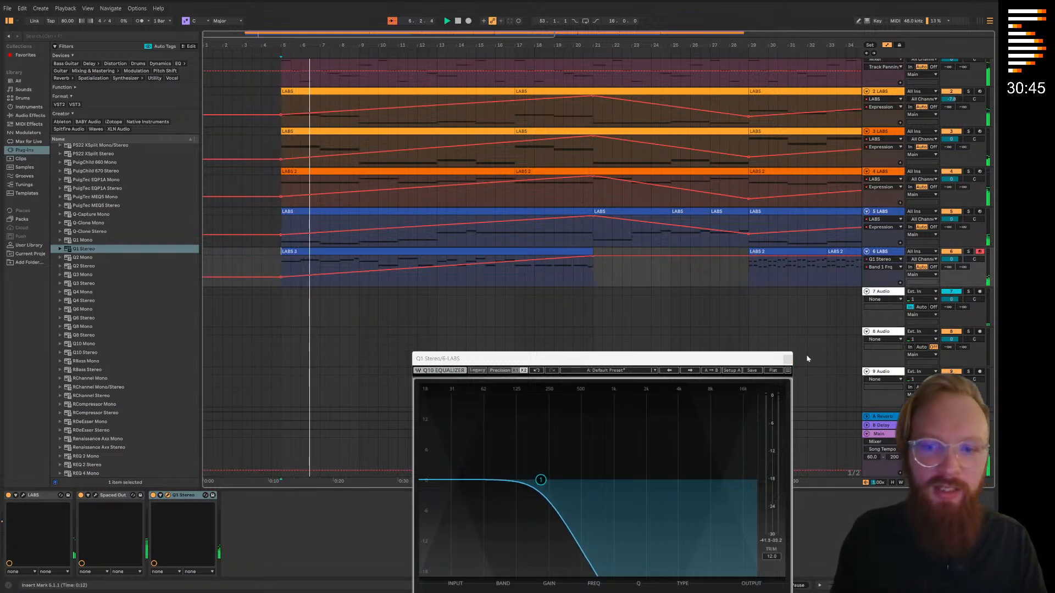
drag(727, 362, 597, 200)
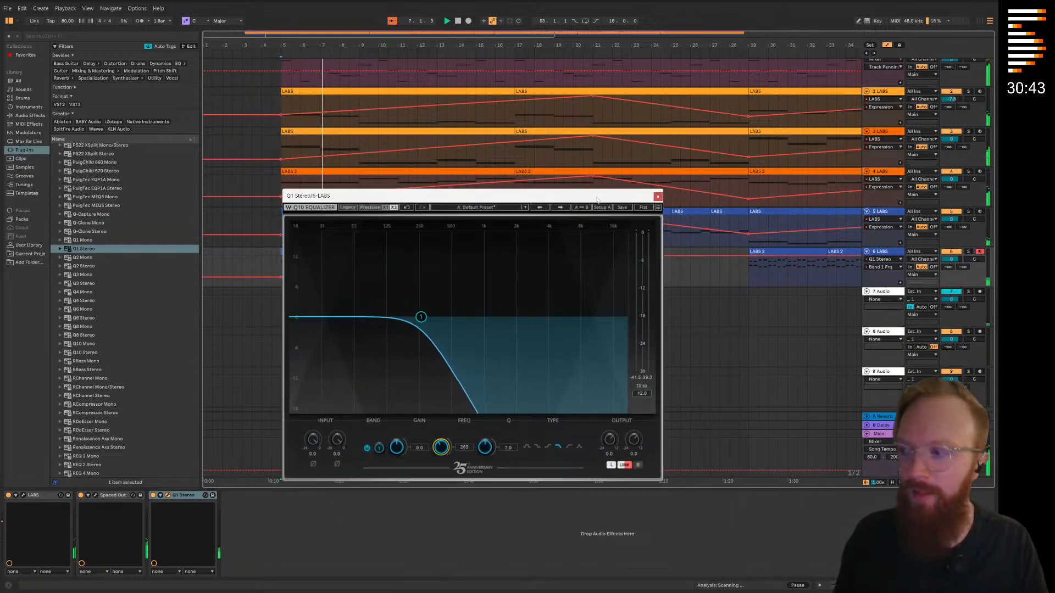
click(658, 198)
drag(511, 242, 448, 270)
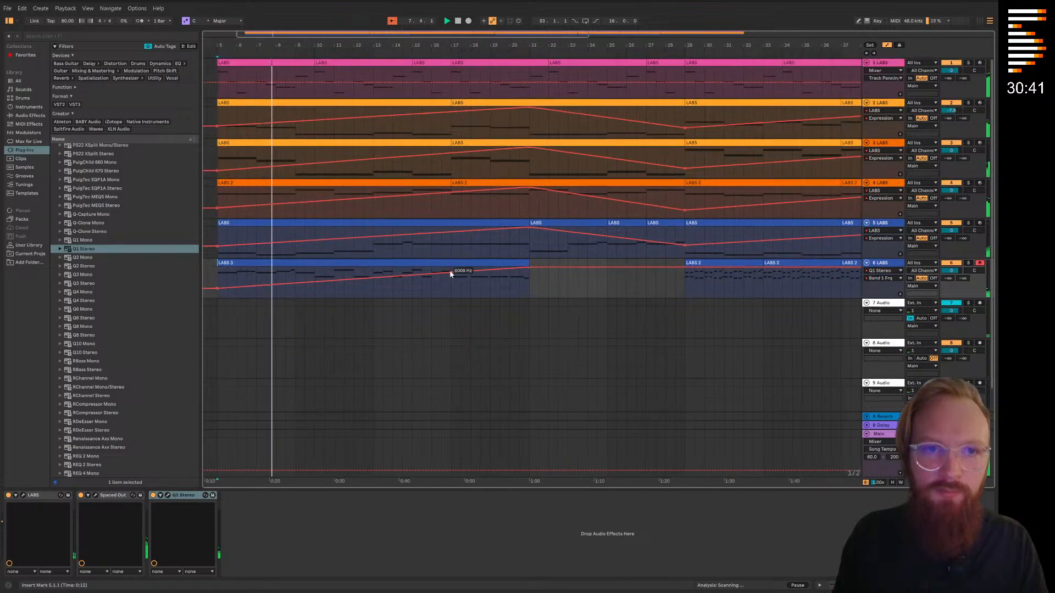
Copy track 6's Q1 Stereo equalizer and its rising band 1 frequency automation onto track 1
key(a)
drag(630, 150, 660, 152)
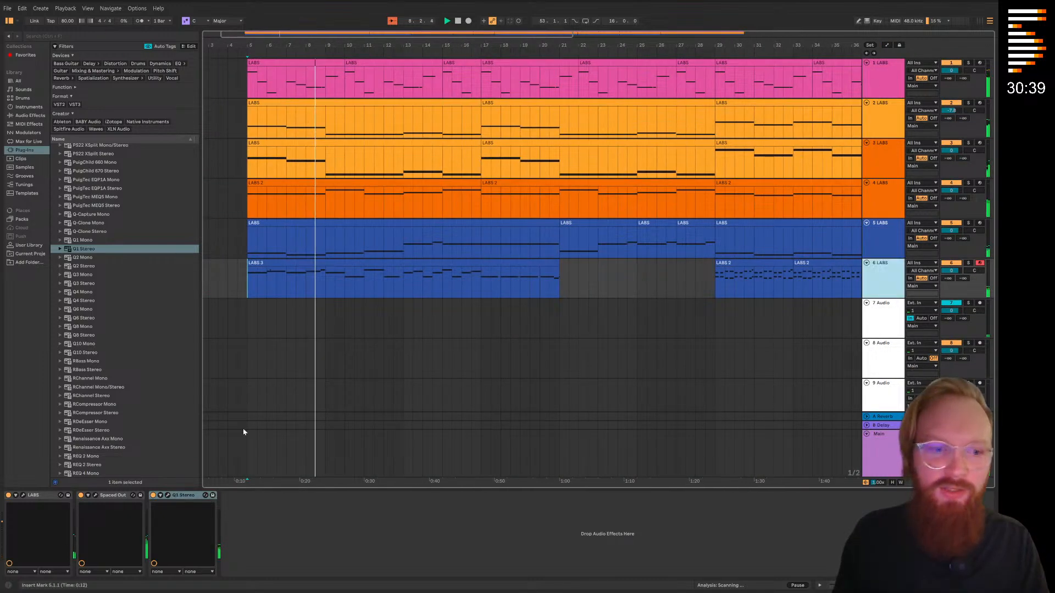
click(883, 74)
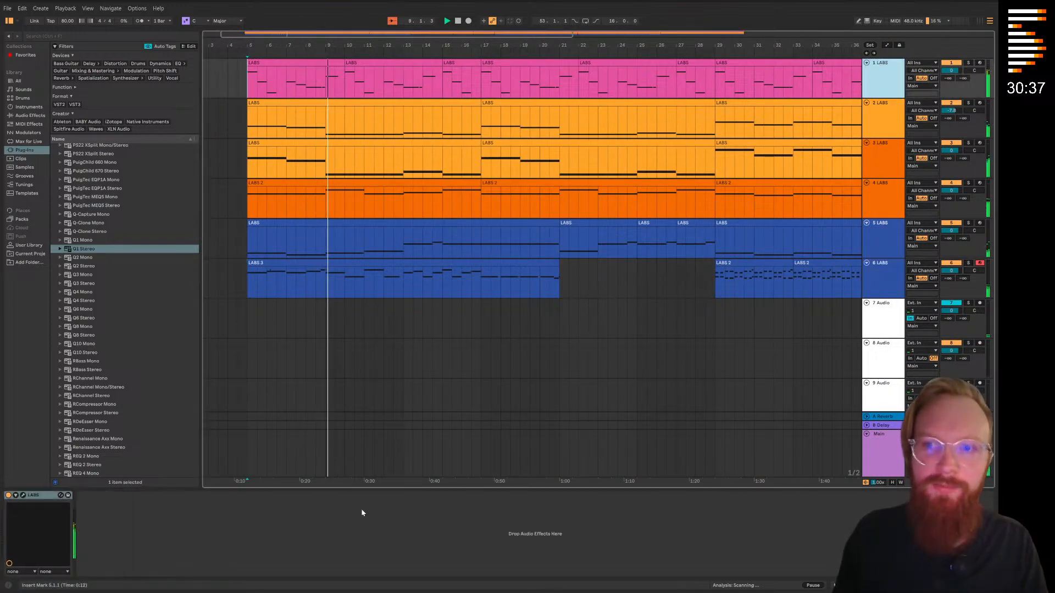
click(203, 522)
key(ctrl+v)
key(a)
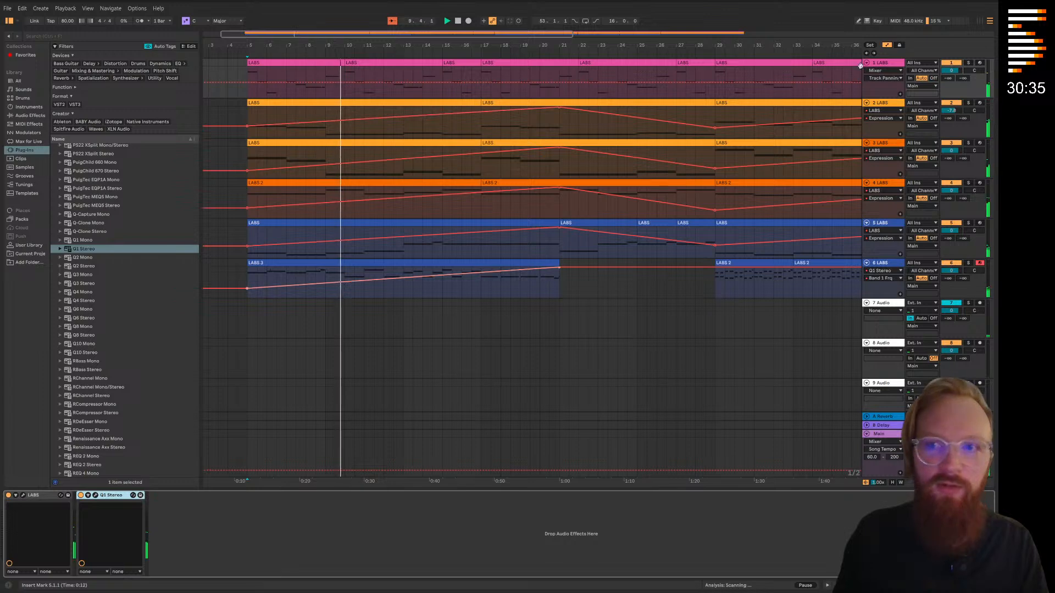
click(883, 92)
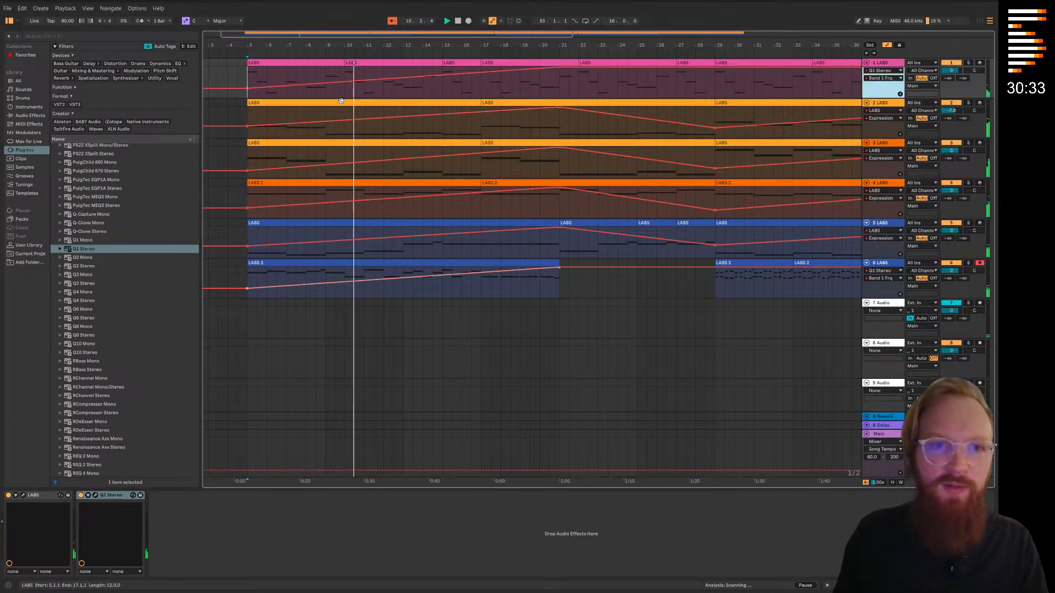
key(a)
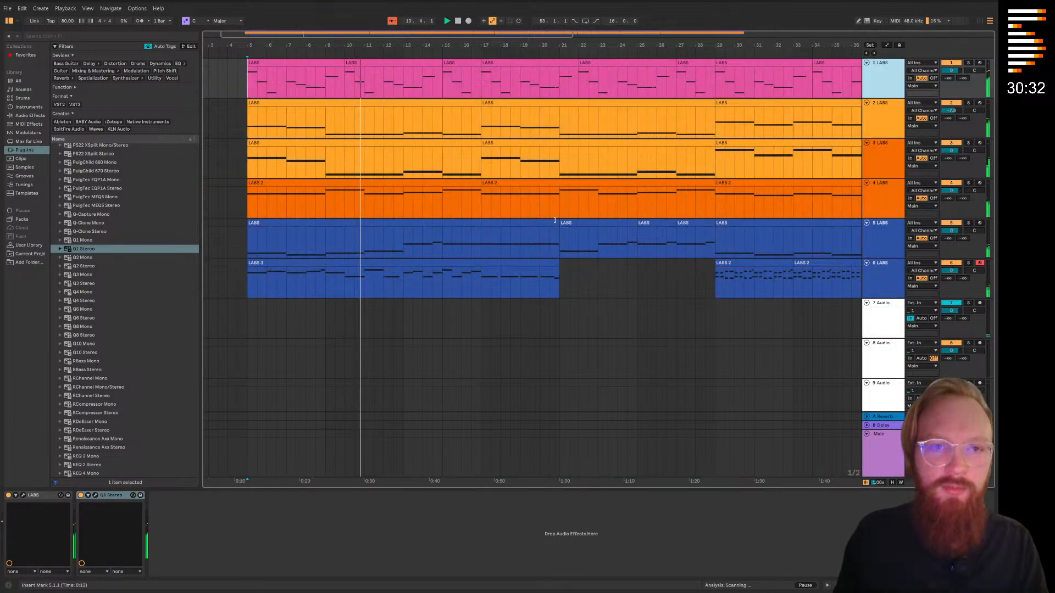
Insert a new MIDI track directly below track 6
right_click(886, 287)
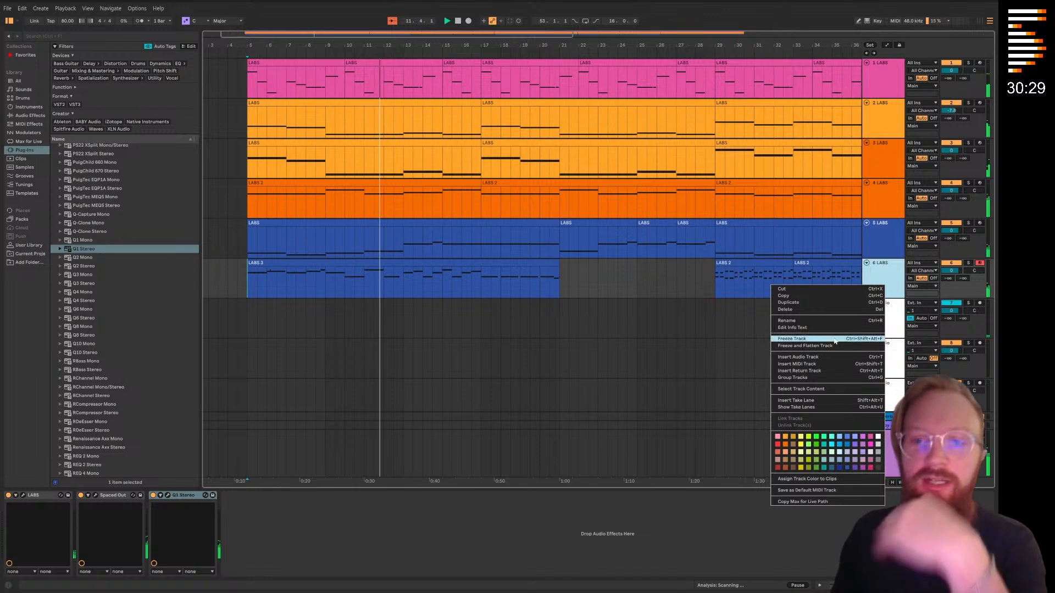
click(815, 363)
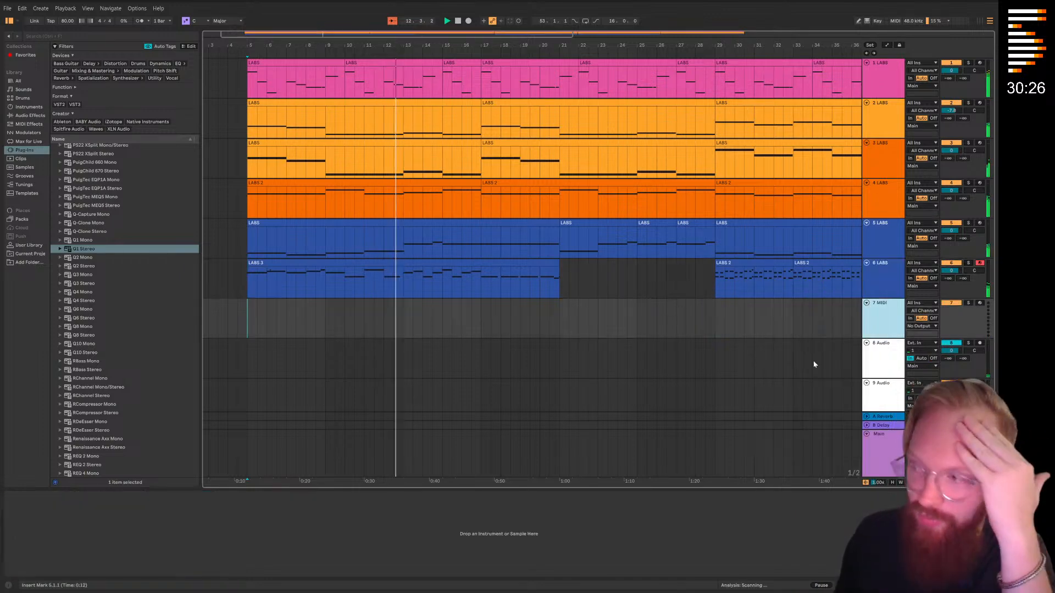
right_click(882, 318)
click(882, 315)
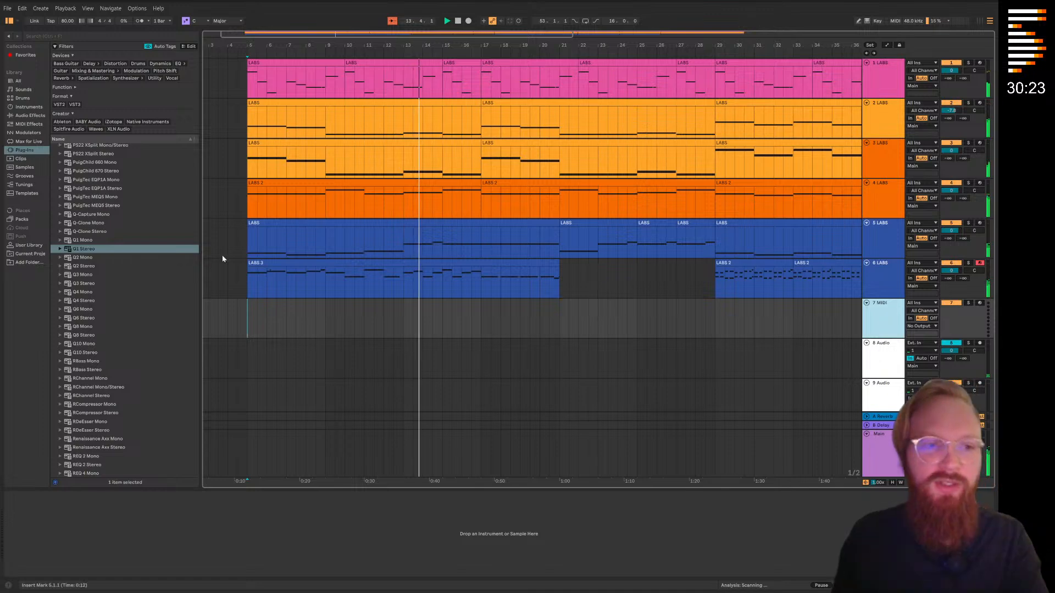
Load the Spitfire Audio LABS plug-in onto the new MIDI track 7 and move its window clear
scroll(104, 225, up, 20)
scroll(105, 225, up, 20)
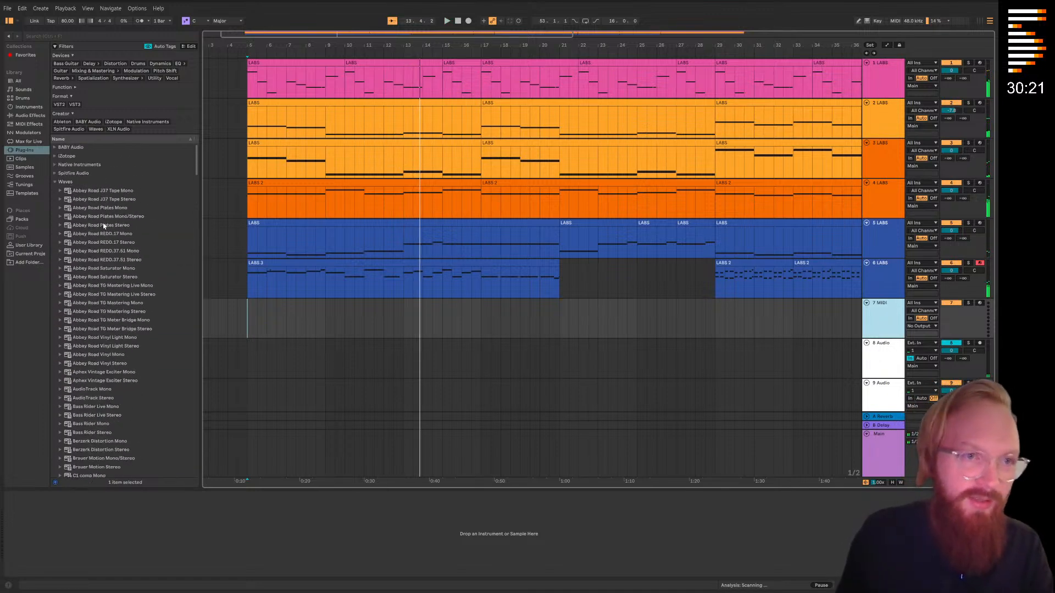
click(55, 182)
click(55, 174)
drag(67, 182, 884, 324)
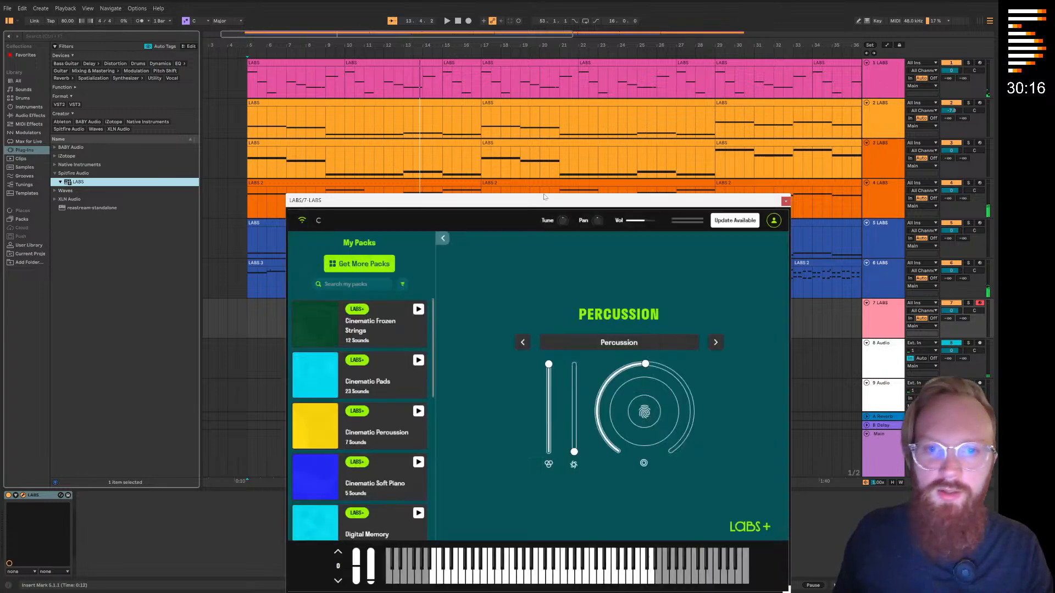
drag(544, 197, 403, 79)
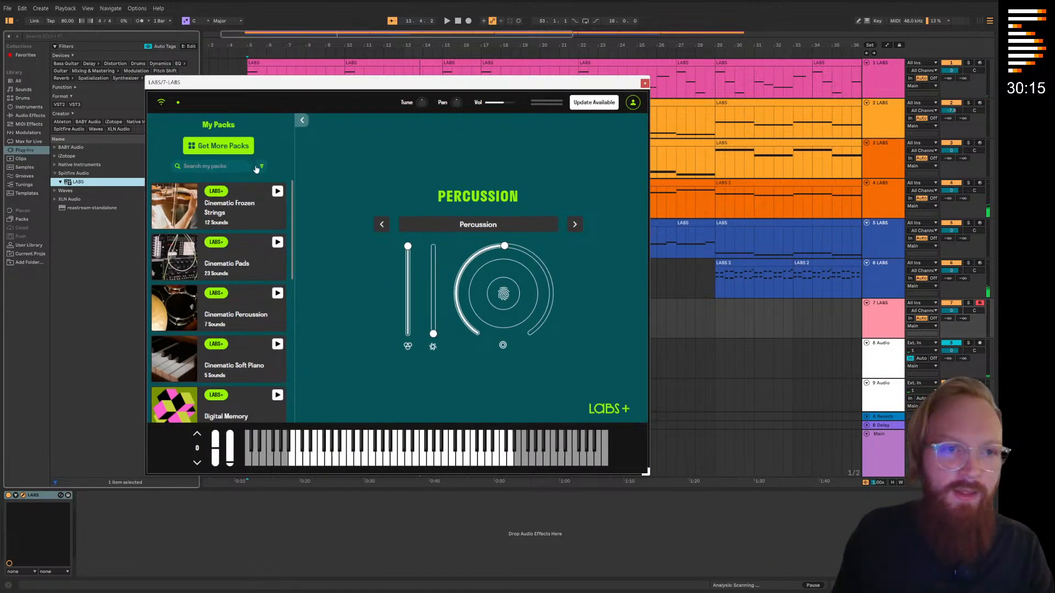
Browse all LABS packs, filter them to downloaded Percussion instruments, and open the Percussion pack
click(261, 167)
click(261, 166)
click(246, 152)
click(254, 182)
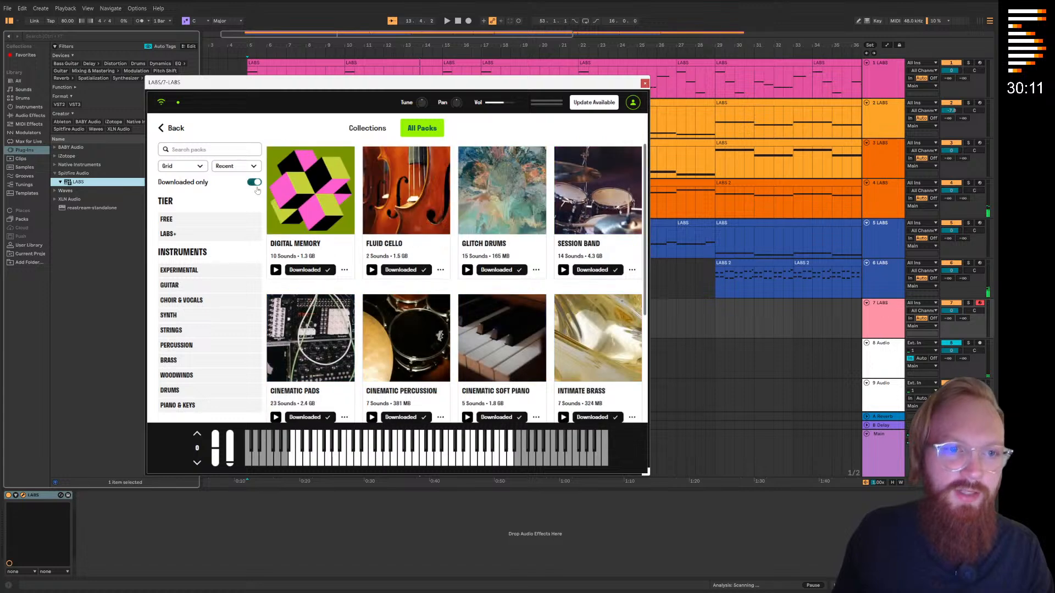
click(188, 345)
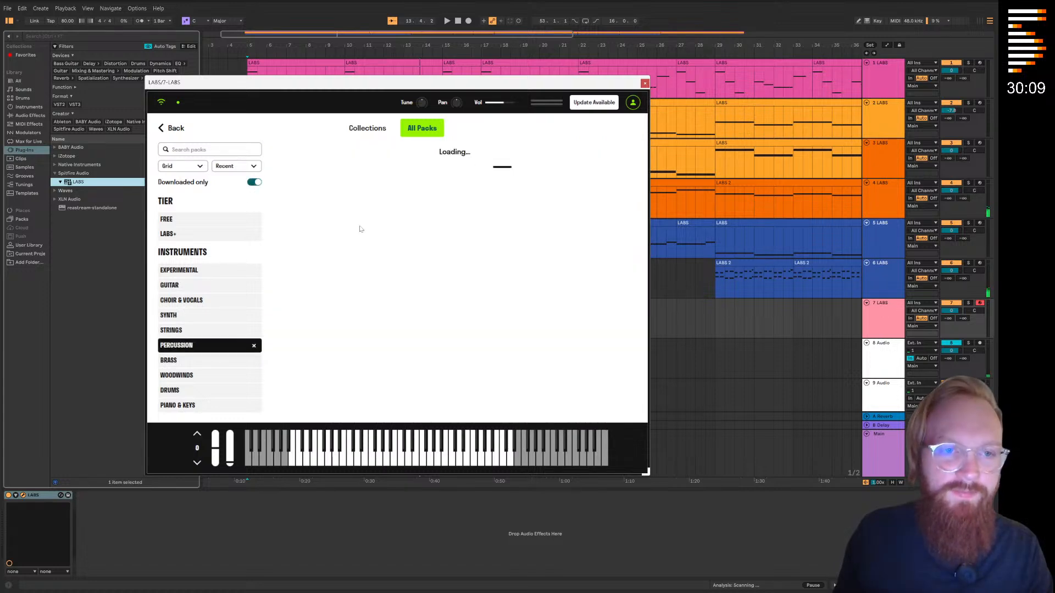
click(379, 225)
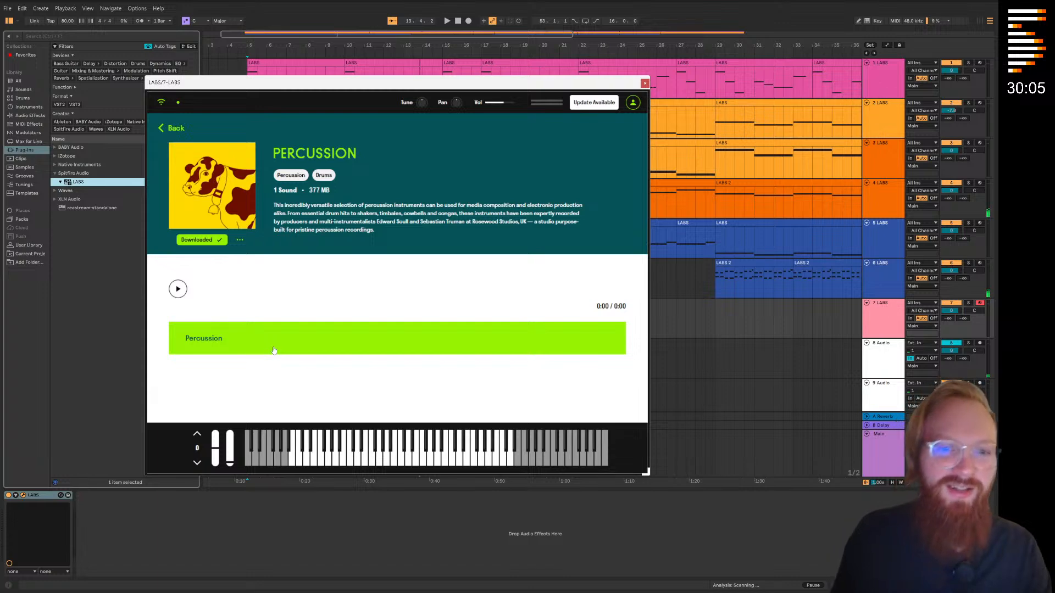
Audition several notes of the Percussion sound across the LABS keyboard and close the plug-in window
click(305, 457)
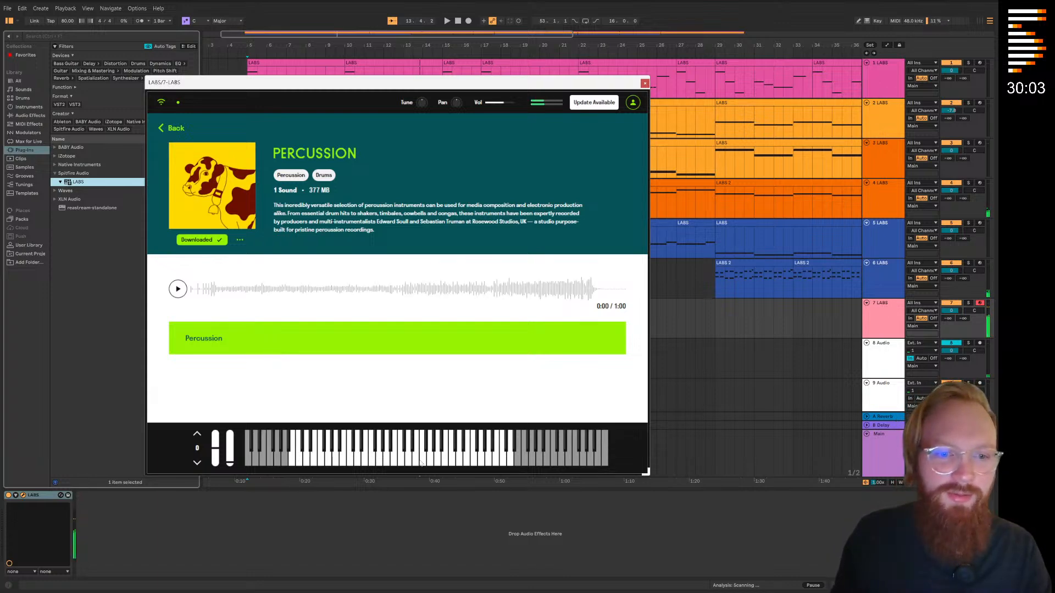
click(320, 460)
click(292, 461)
click(480, 460)
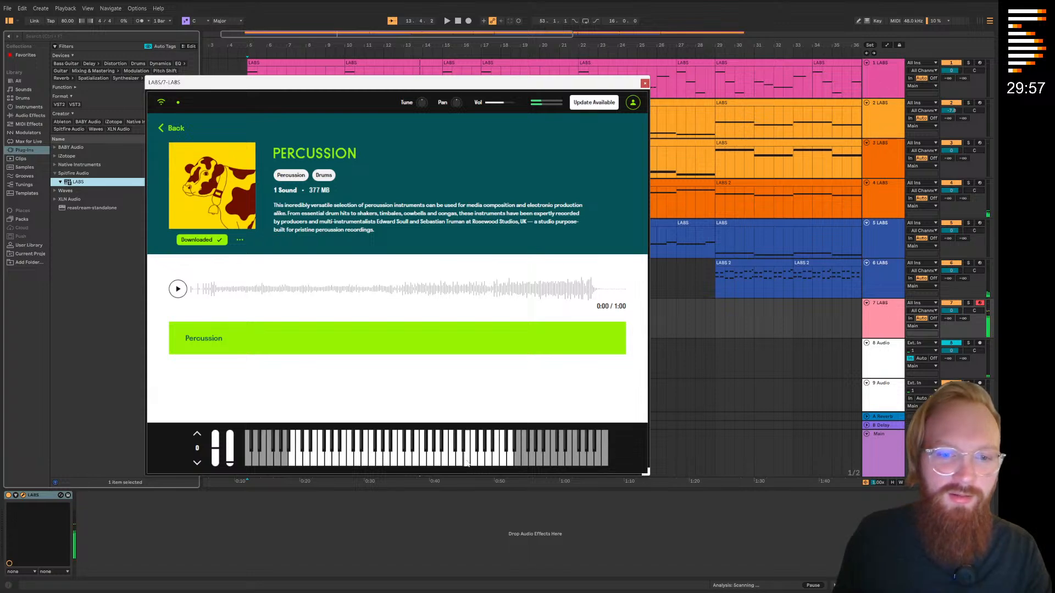
click(422, 461)
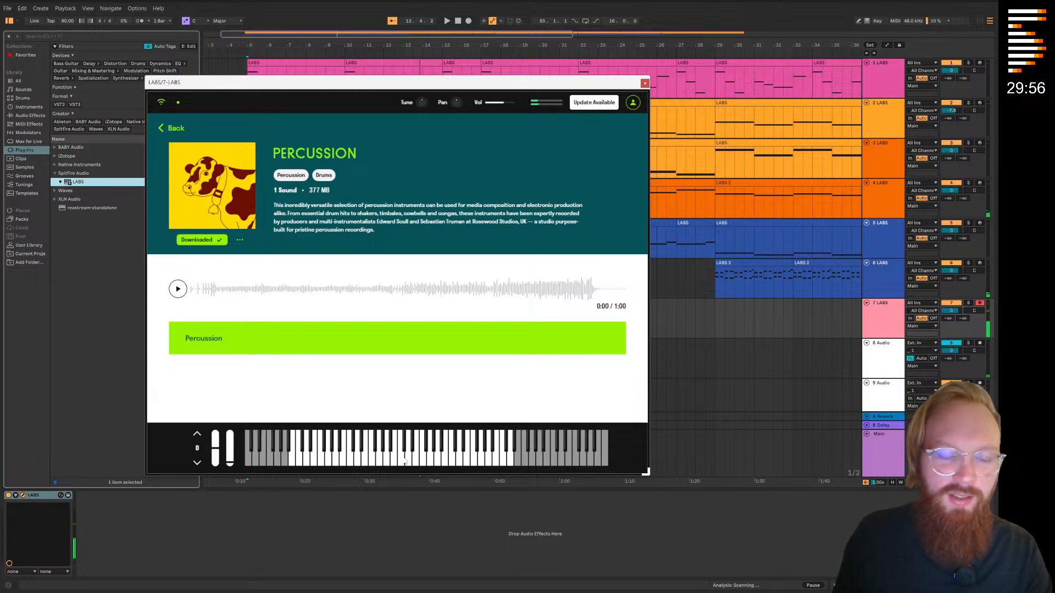
click(644, 83)
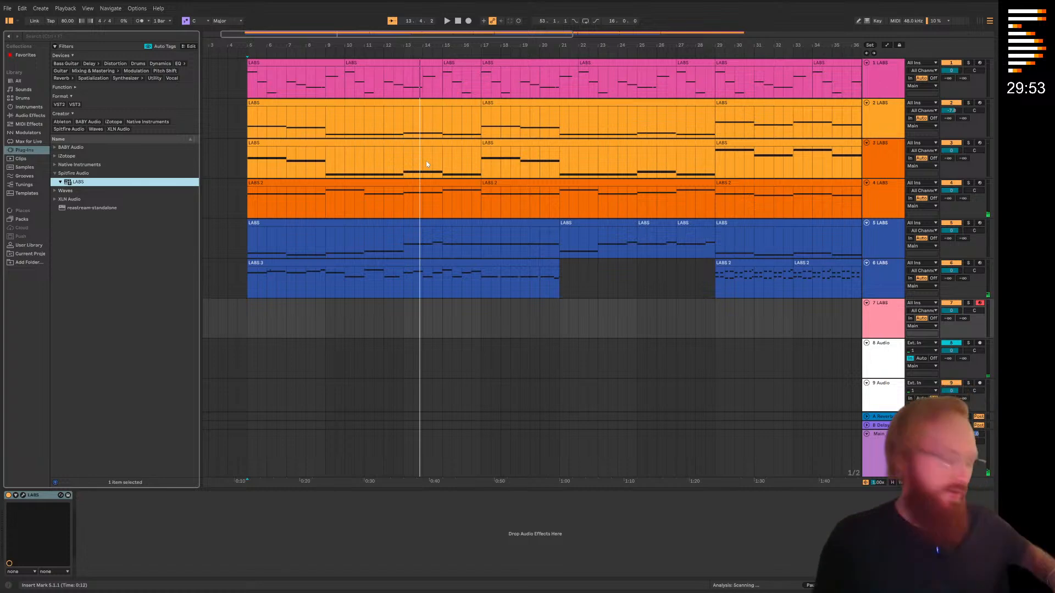
click(971, 304)
click(972, 304)
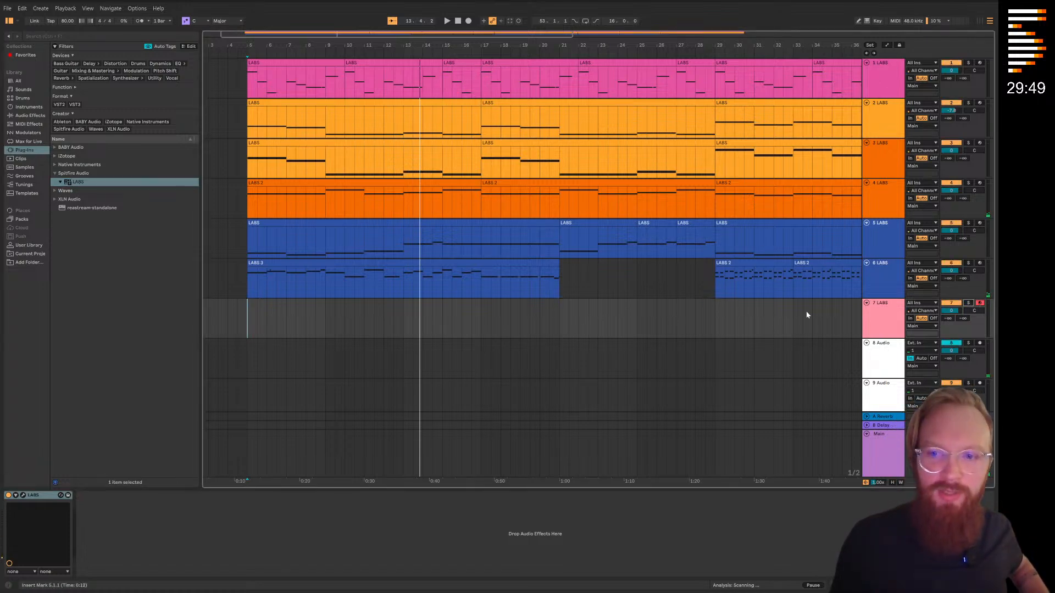
click(879, 316)
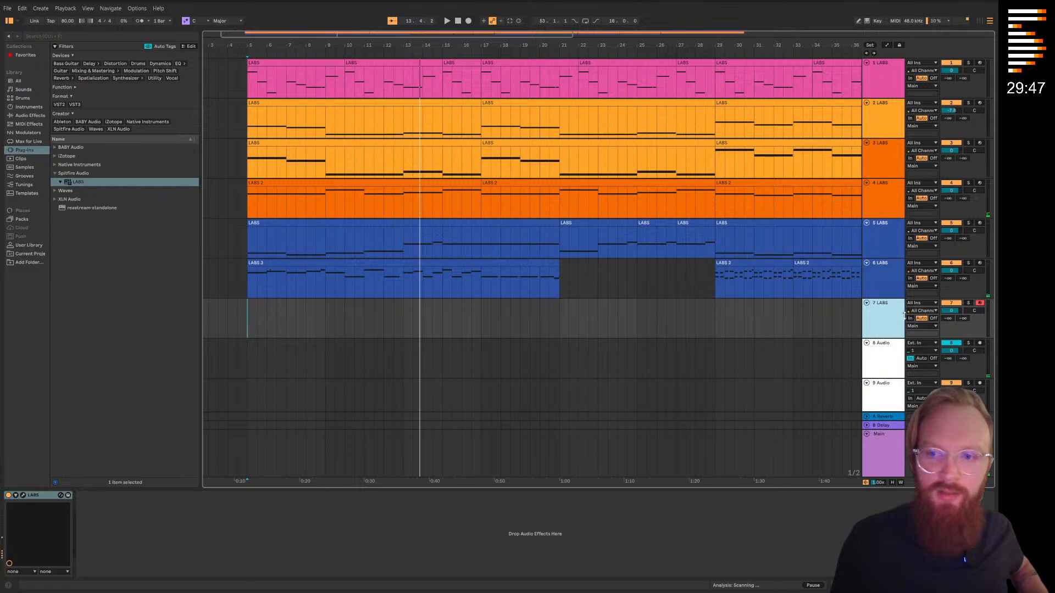
double_click(889, 319)
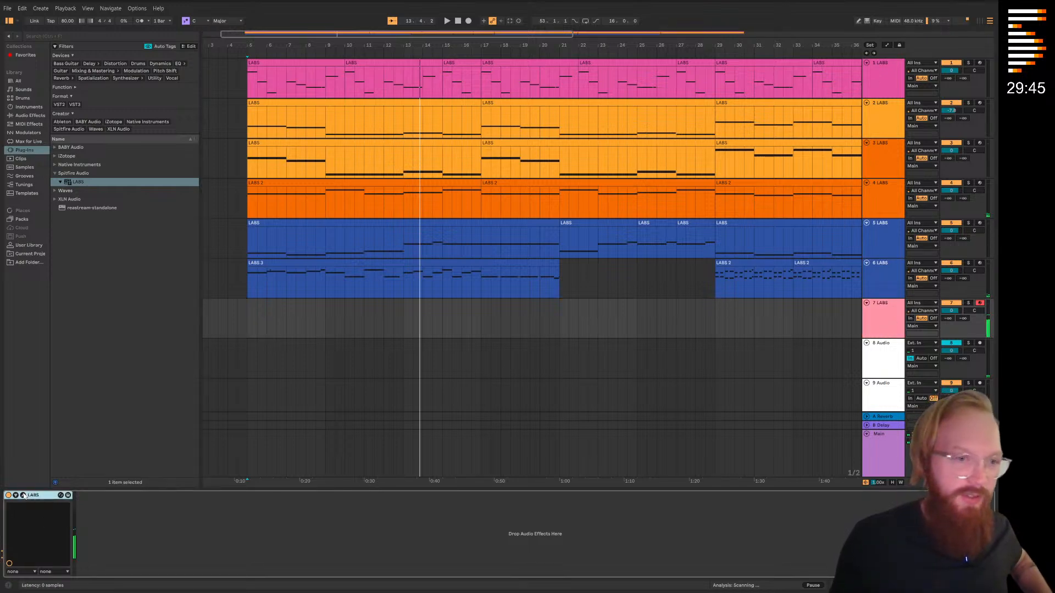
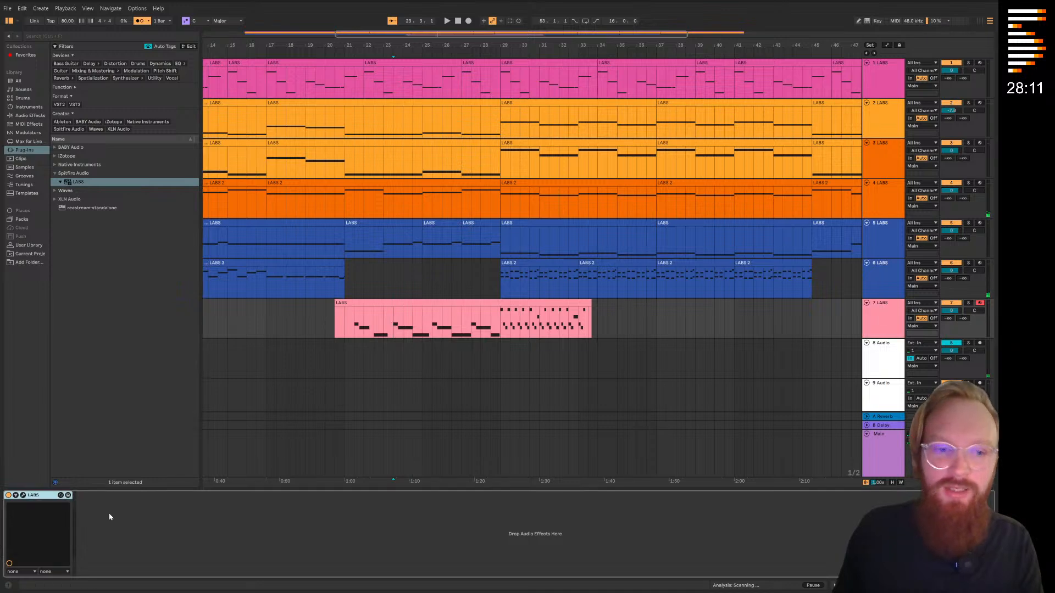
Paste the Q1 Stereo EQ onto track 7 and reshape its Band 1 frequency automation to rise from bar 21 to bar 29
key(ctrl+v)
drag(424, 295, 448, 287)
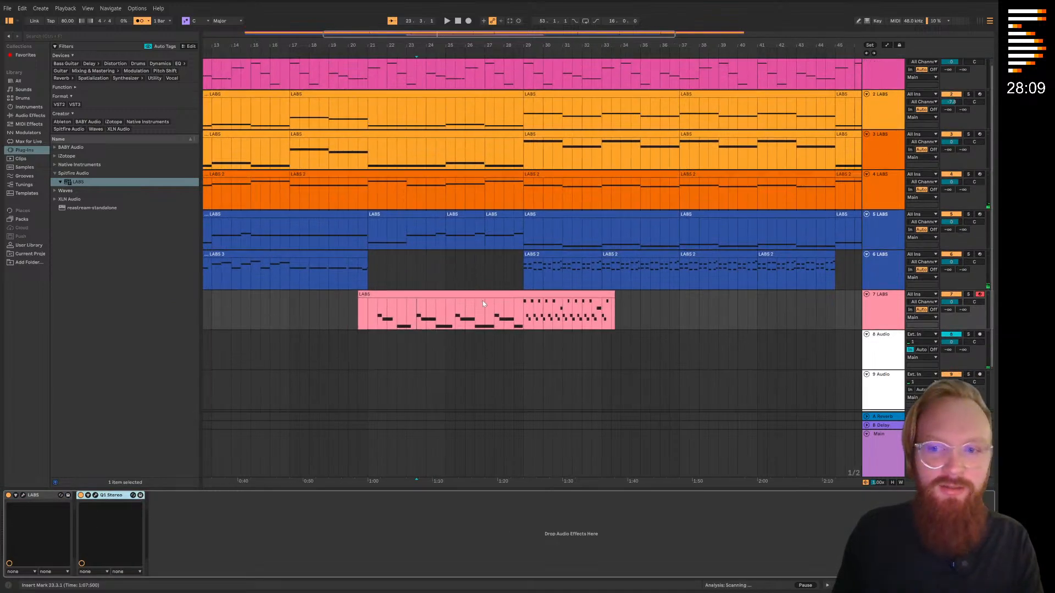
key(a)
drag(402, 321, 524, 273)
click(882, 280)
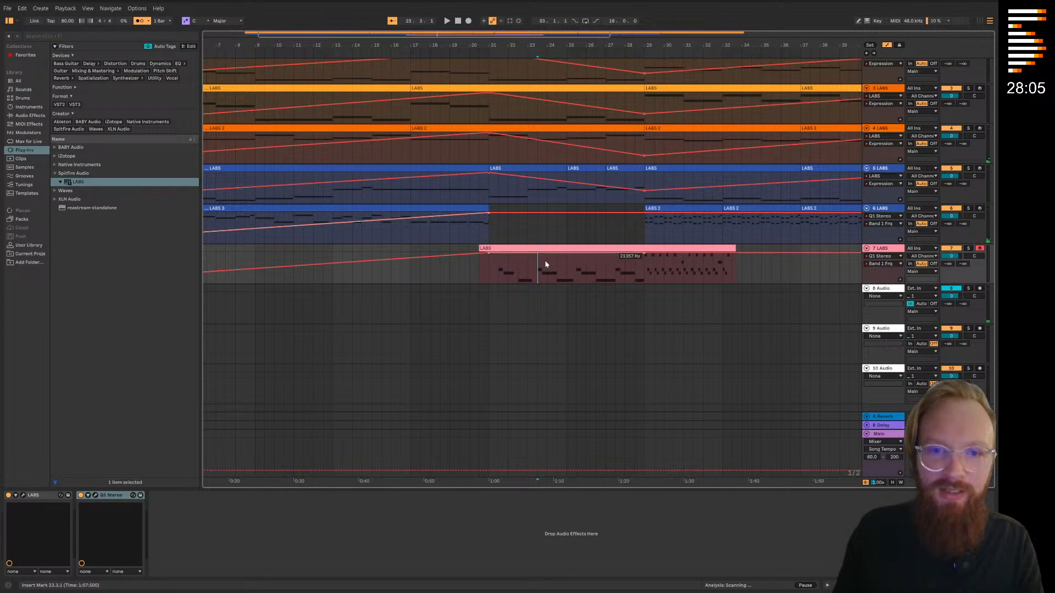
drag(491, 256, 526, 272)
click(488, 53)
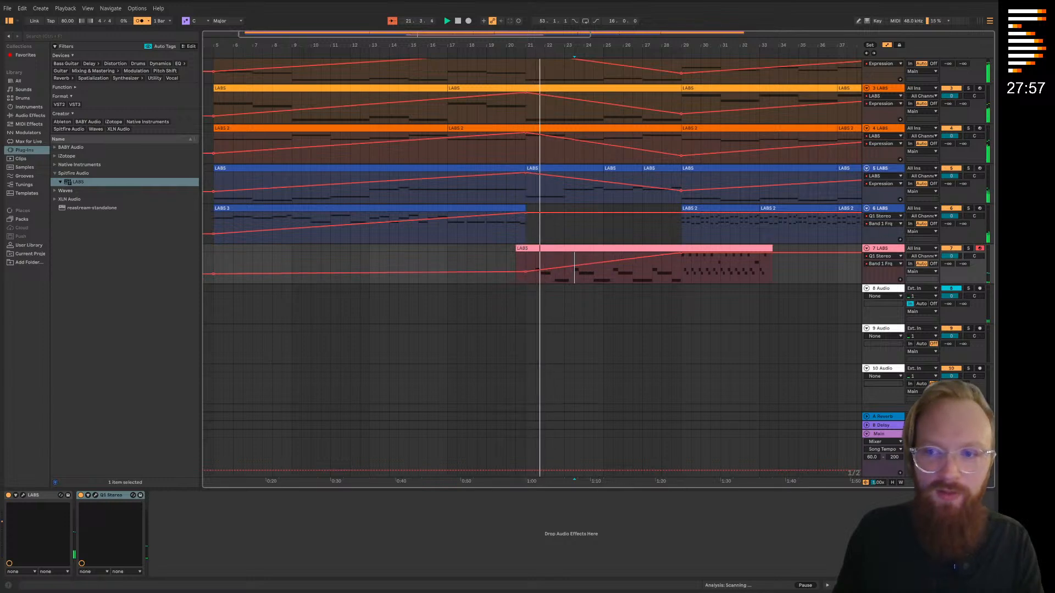
key(a)
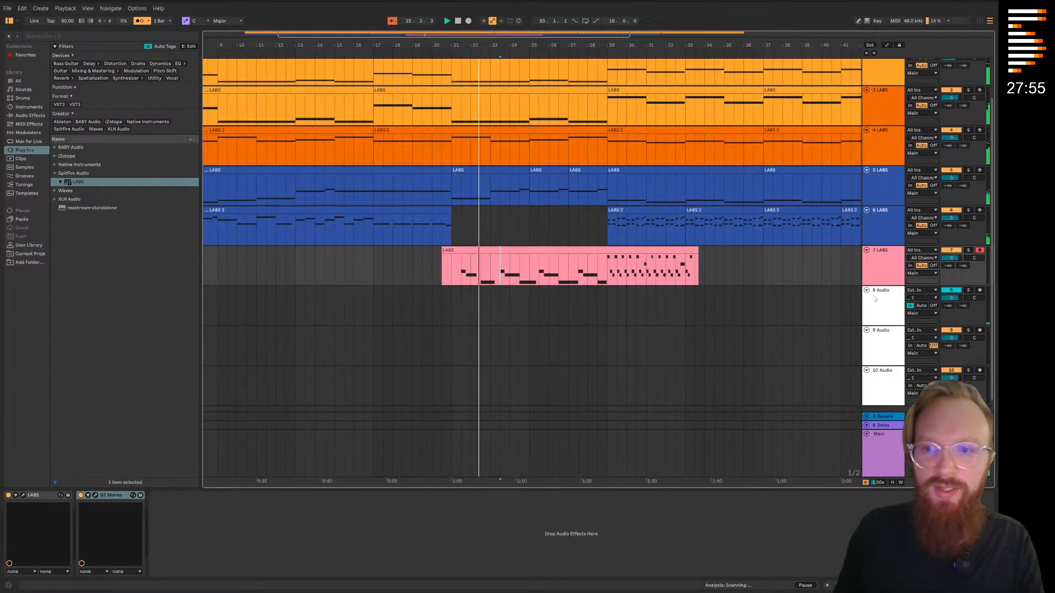
Load the BABY Audio Super VHS plug-in onto track 7
click(56, 147)
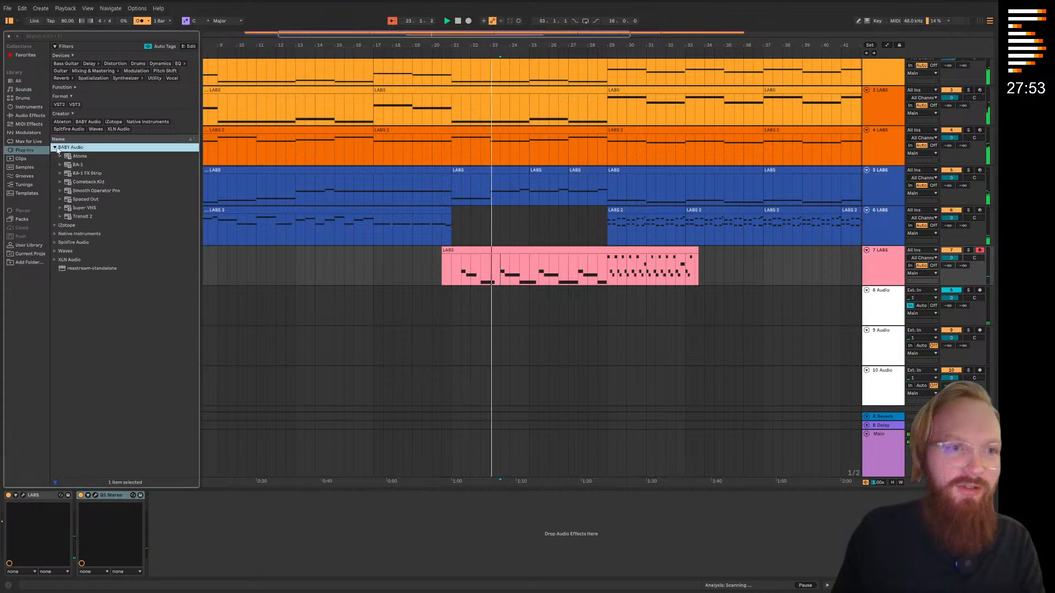
click(84, 208)
drag(886, 267, 876, 263)
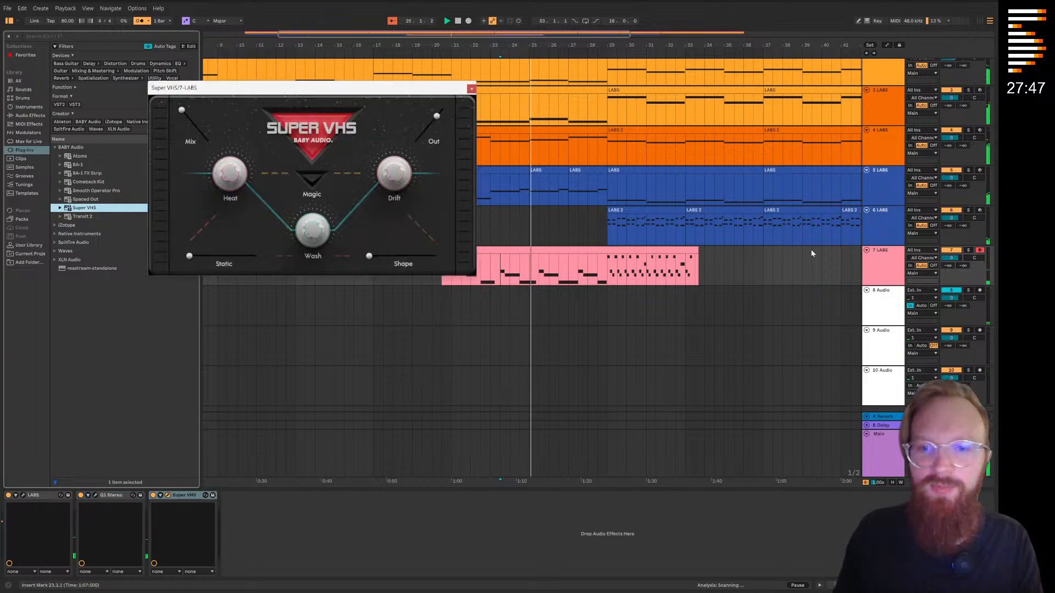
Enable Magic in Super VHS while soloing track 7, and lower the track's volume to about -16 dB in the full mix
click(967, 250)
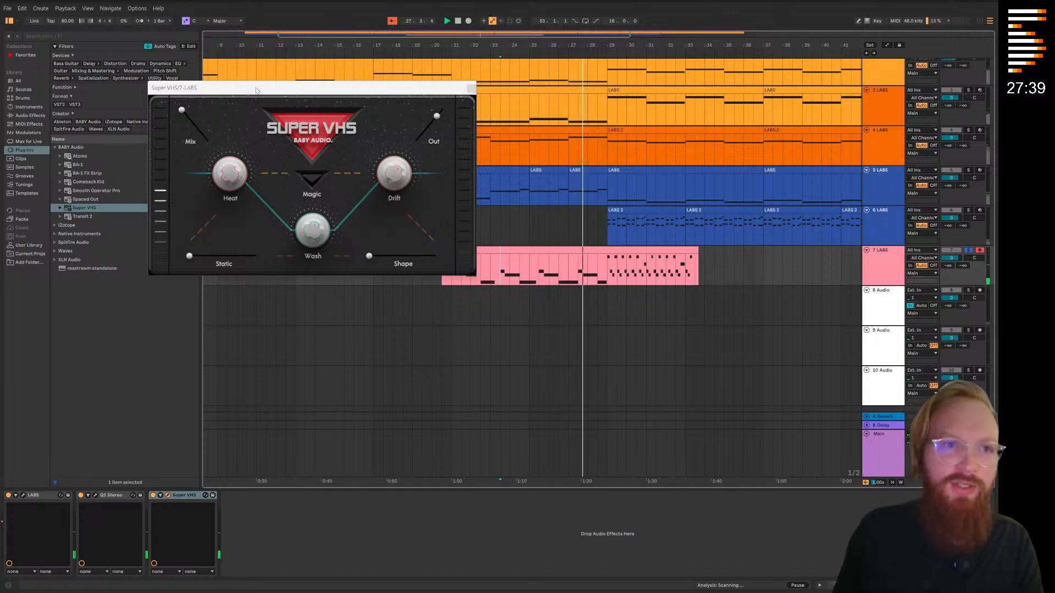
click(399, 167)
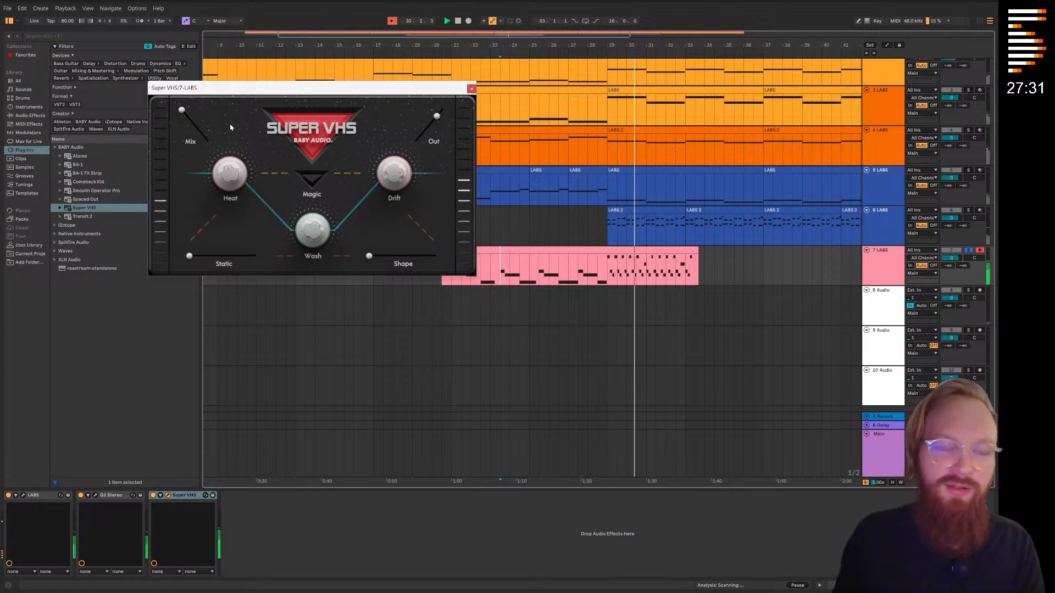
click(313, 179)
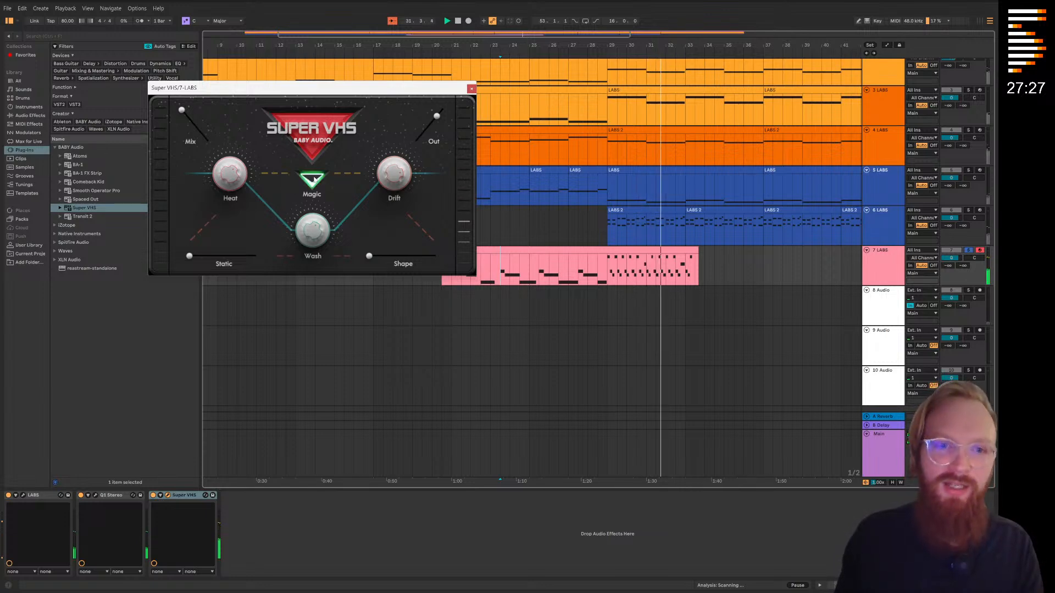
click(969, 251)
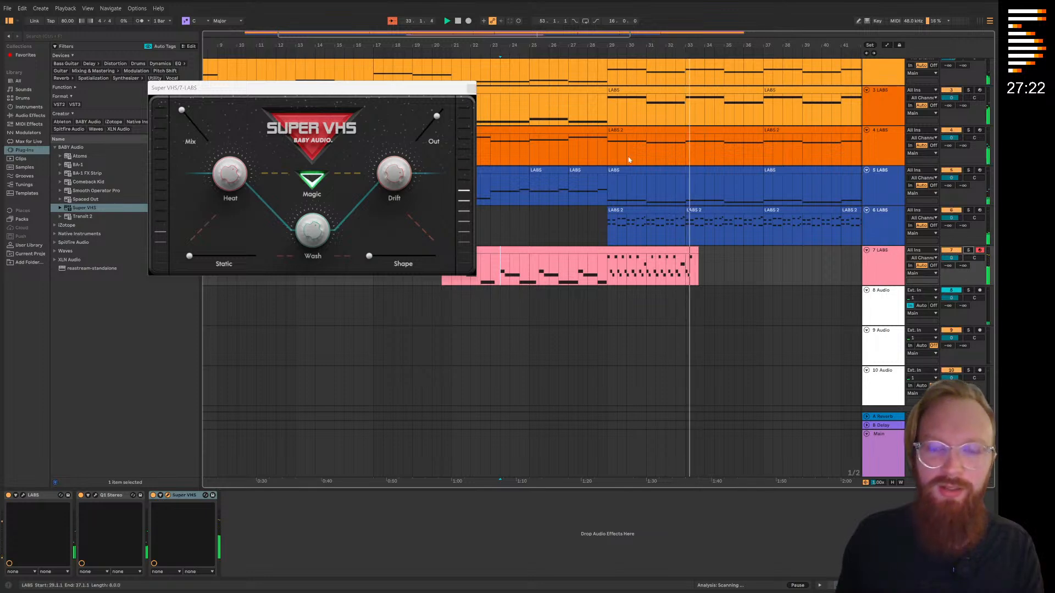
click(471, 88)
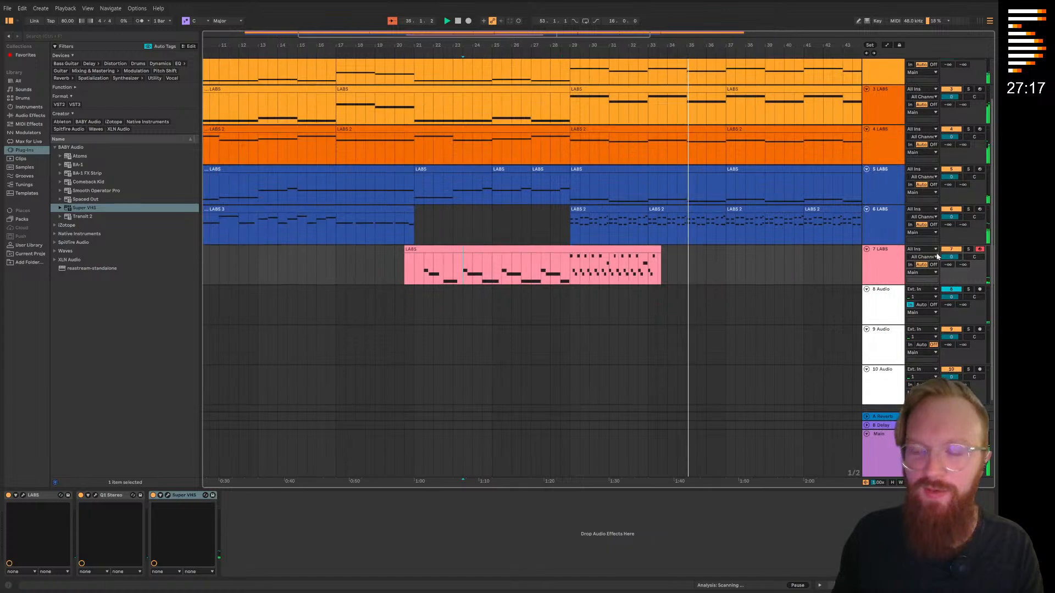
mouse_move(950, 259)
mouse_down()
mouse_move(949, 277)
mouse_move(953, 260)
mouse_up()
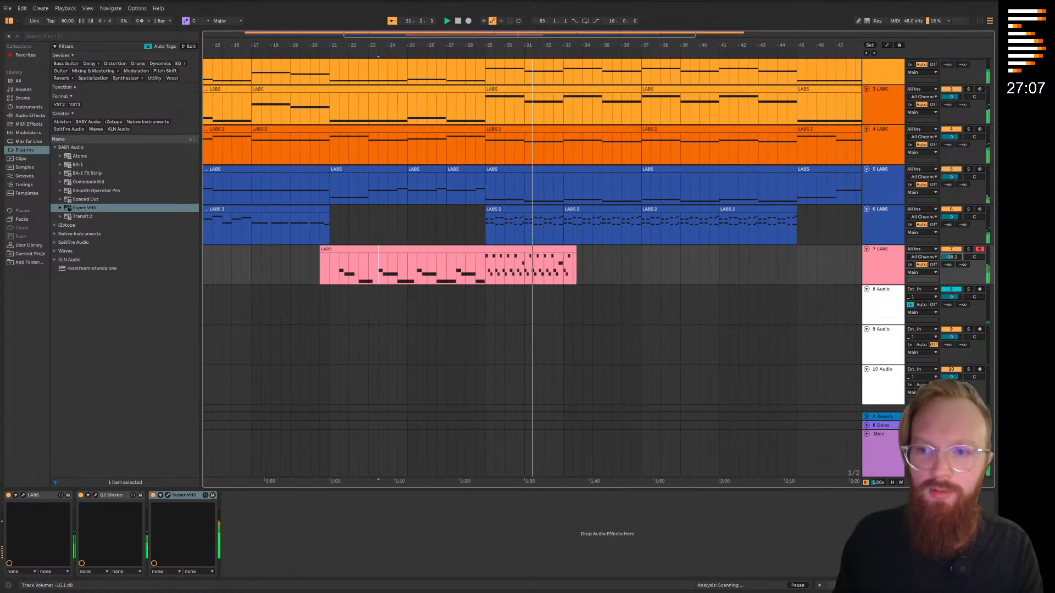
scroll(576, 316, up, 1)
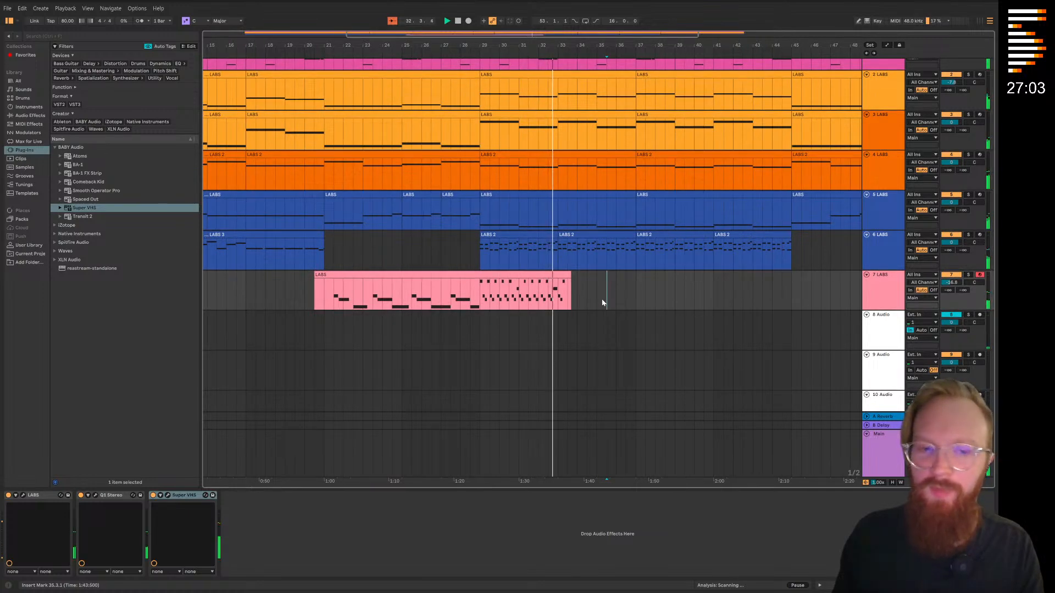
Add the Waves SoundShifter Pitch Stereo plug-in to track 7 ahead of Super VHS and move its window clear of the clips
click(55, 251)
scroll(145, 297, down, 20)
scroll(138, 293, down, 20)
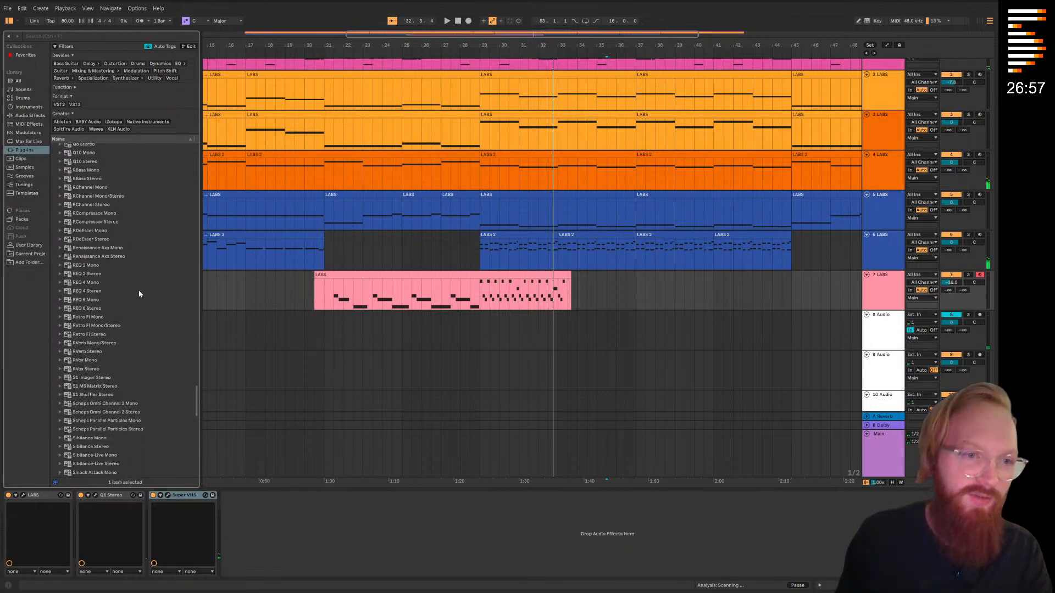
scroll(136, 298, down, 9)
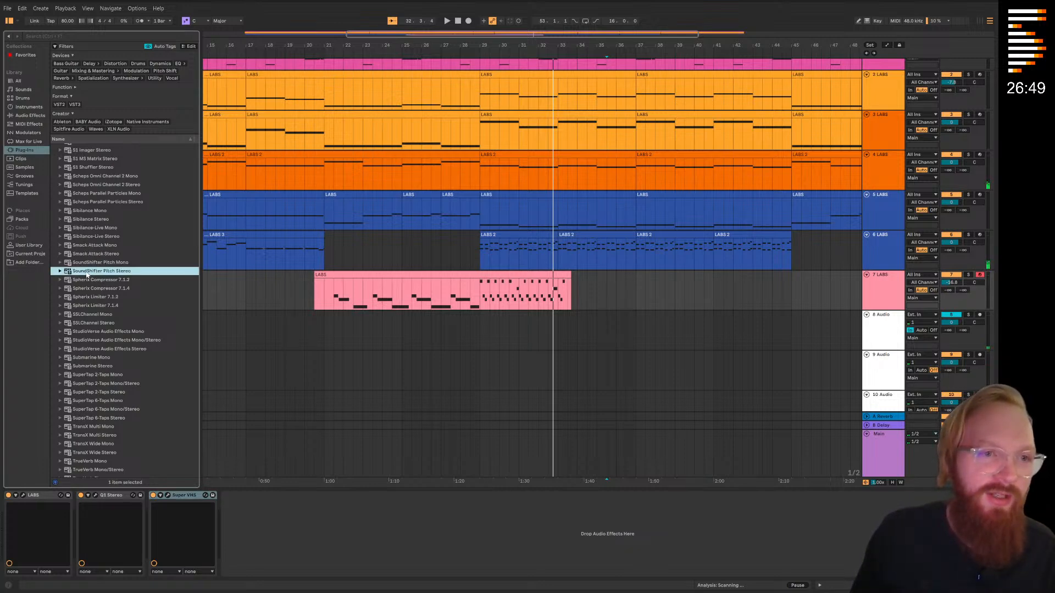
scroll(87, 274, up, 3)
scroll(87, 275, down, 1)
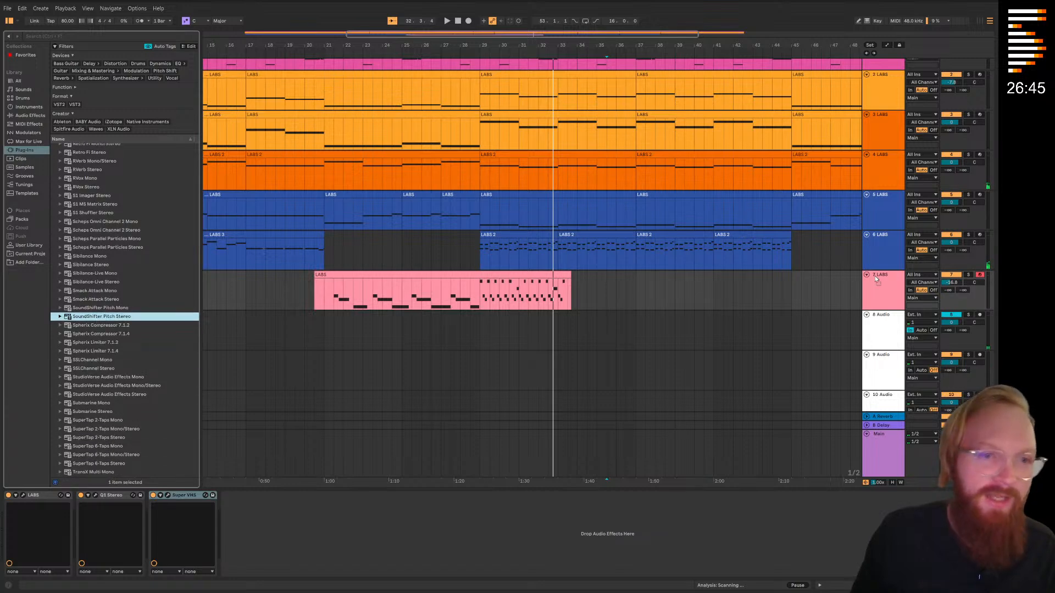
mouse_move(341, 451)
mouse_down()
mouse_move(259, 494)
mouse_move(147, 503)
mouse_up()
drag(231, 94, 729, 254)
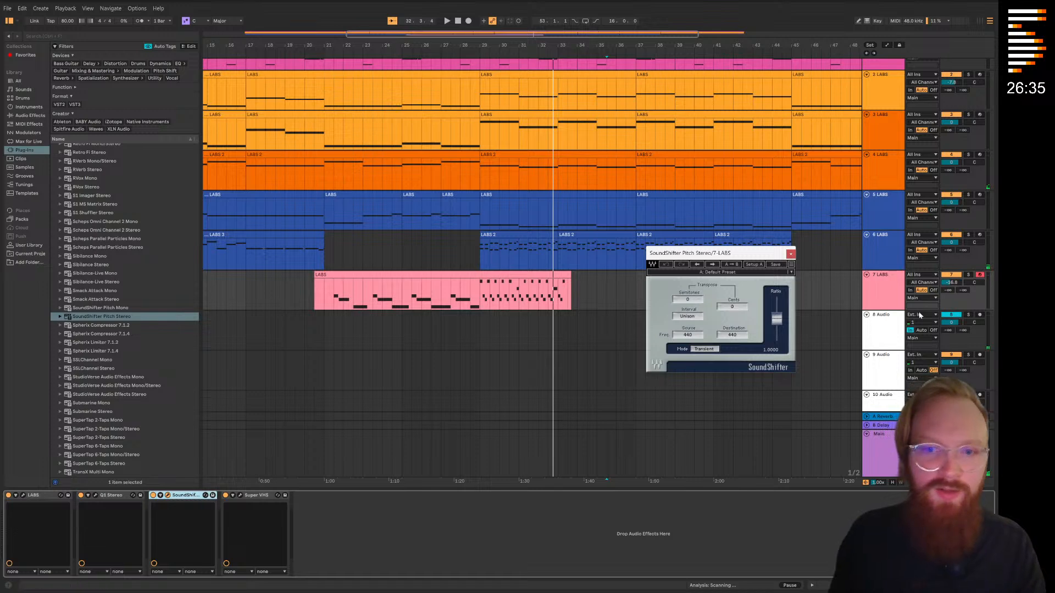
Automate SoundShifter's Pitch on track 7 to fall from bar 21 to bar 29 and return by bar 33, and audition it
key(a)
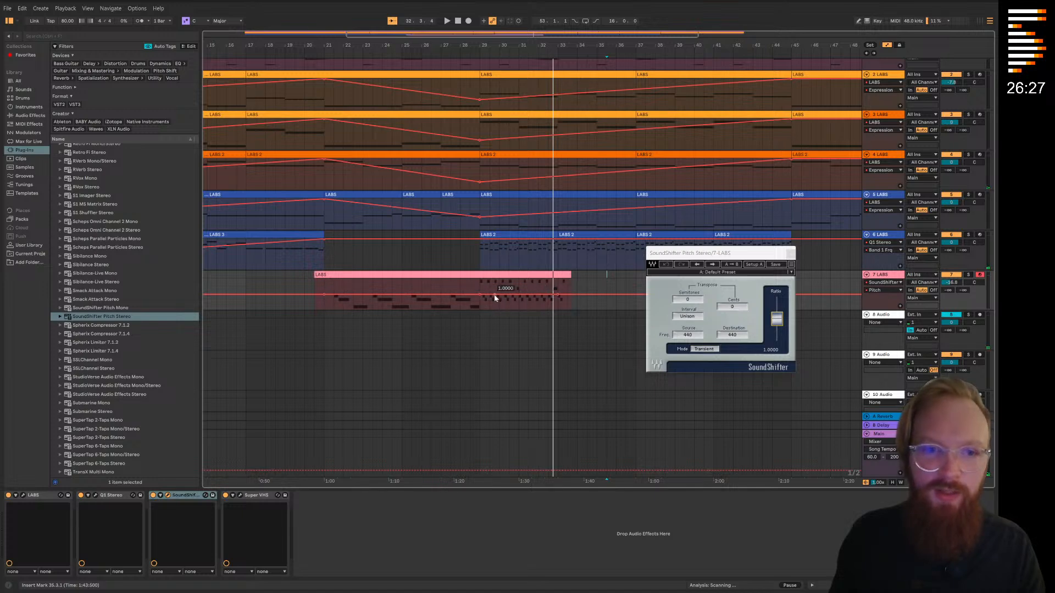
drag(479, 298, 479, 309)
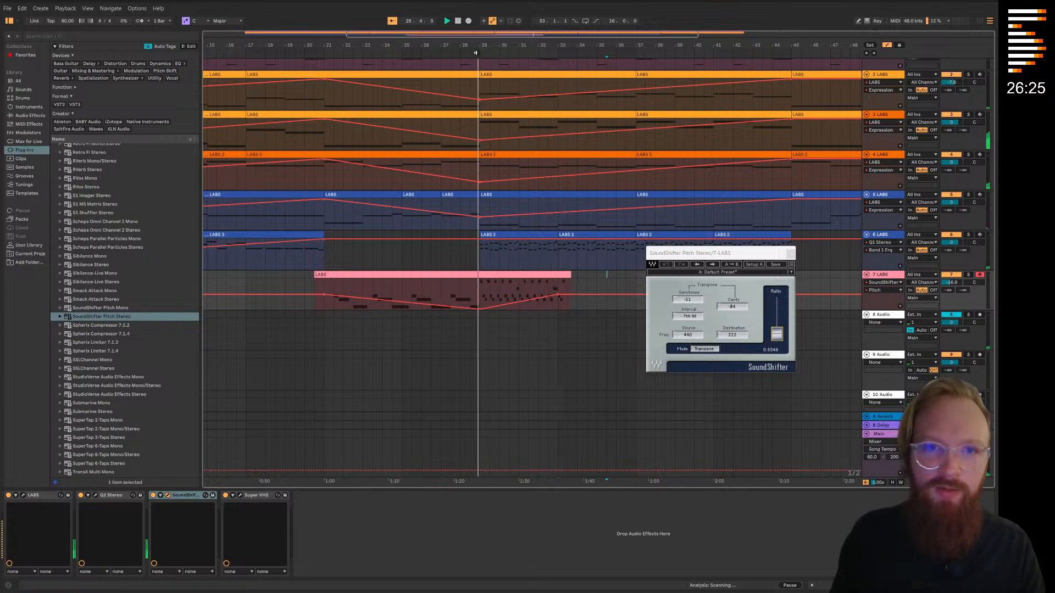
key(space)
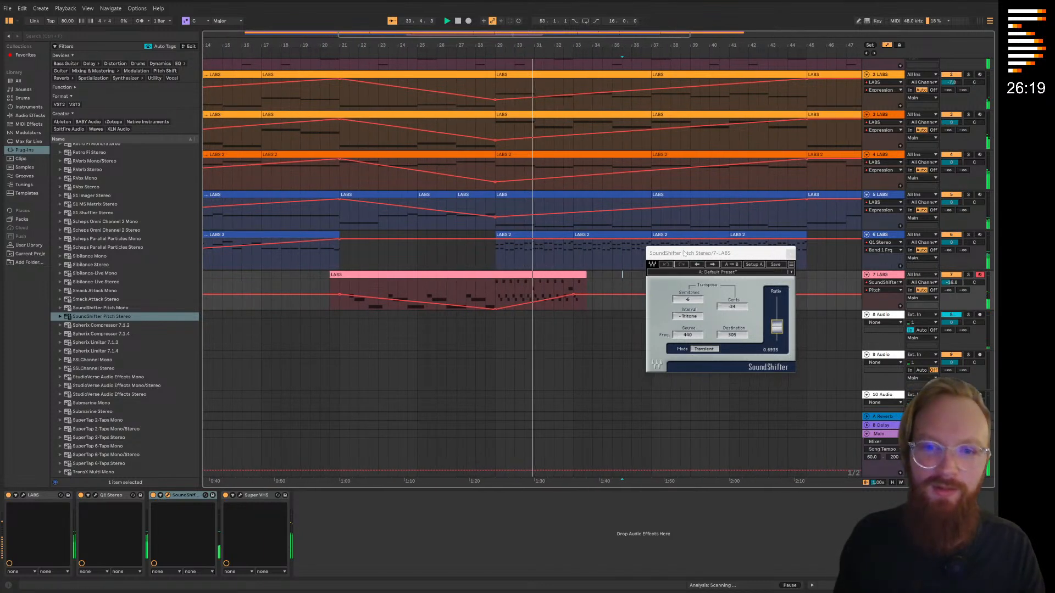
click(790, 253)
key(a)
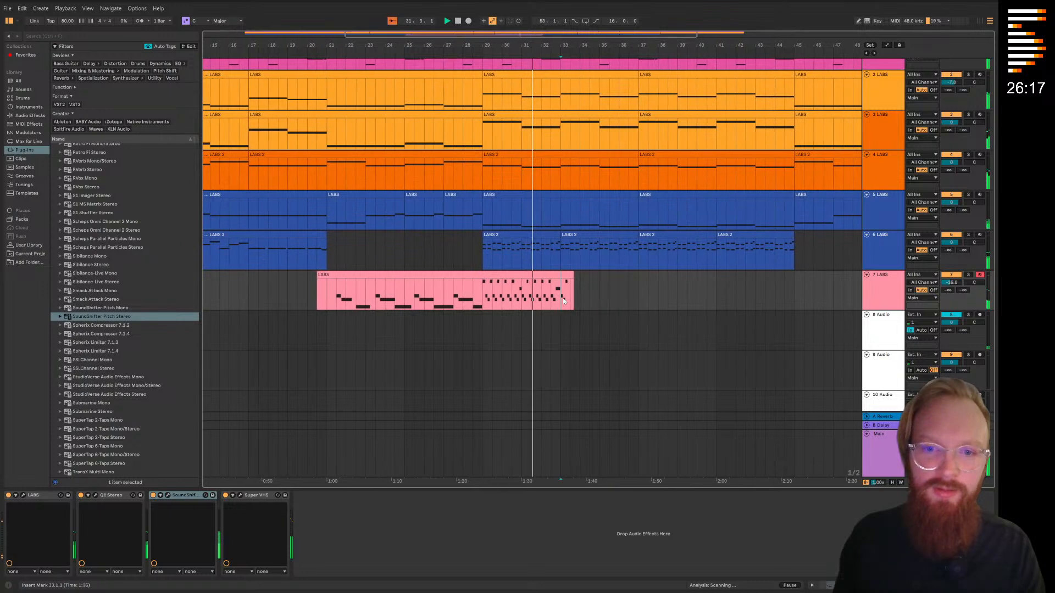
Duplicate the short note pattern at bar 33 on track 7 repeatedly to fill the track up to bar 37
scroll(483, 307, up, 5)
drag(524, 303, 619, 299)
key(ctrl+d)
key(ctrl+d)
key(ctrl+d)
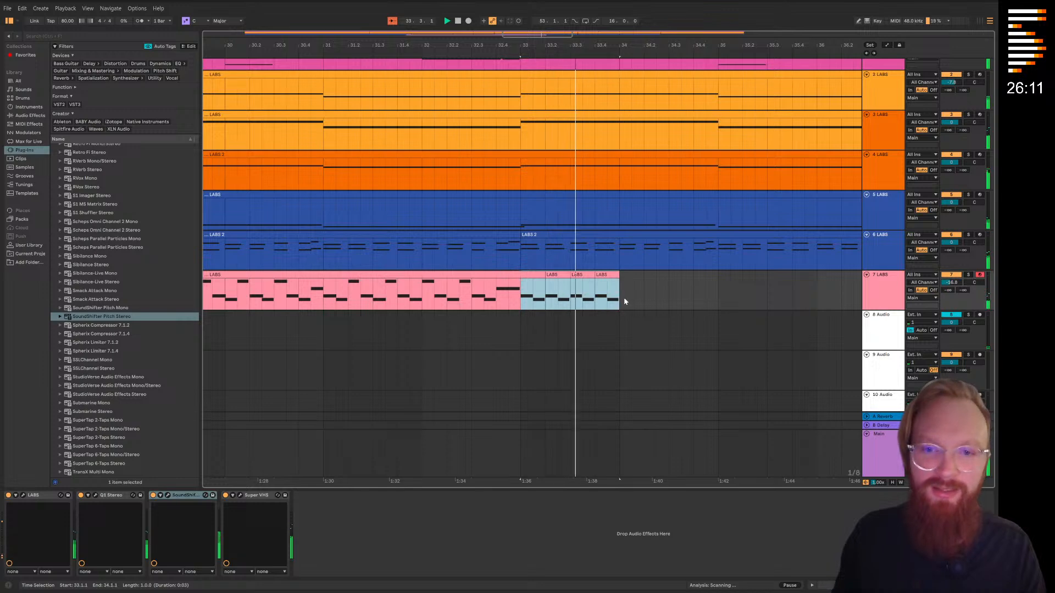
key(ctrl+d)
key(ctrl+d)
key(minus)
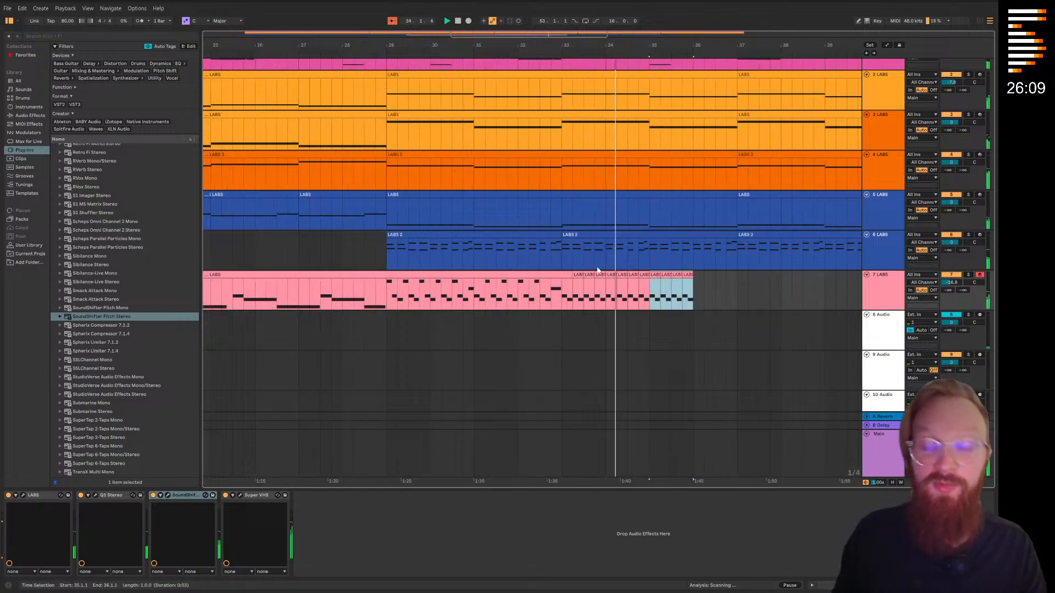
Copy bars 31 to 33 of track 7 to bar 37 and duplicate the copy through to bar 41
key(ctrl+d)
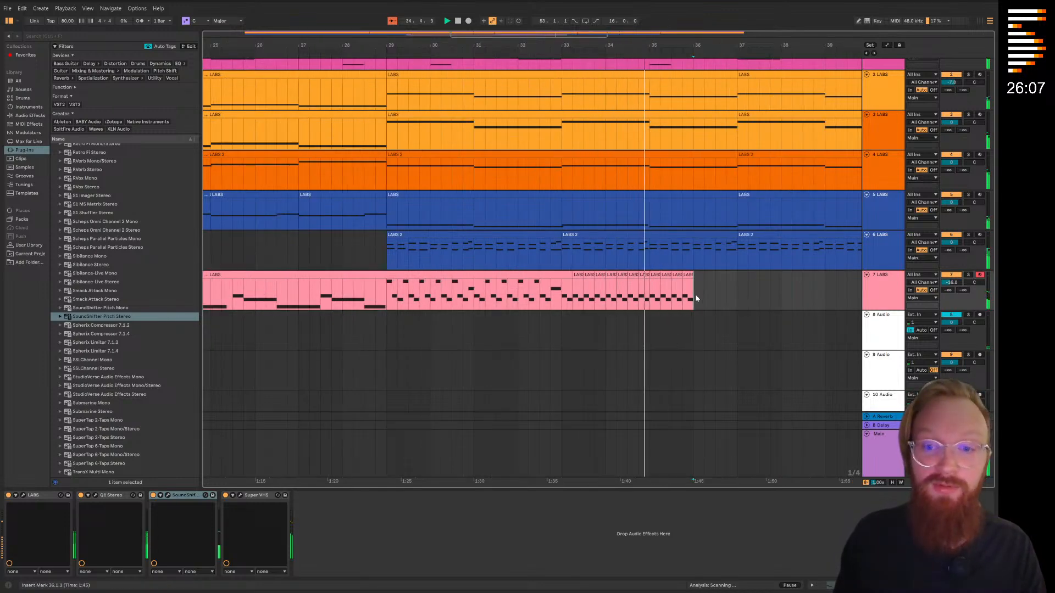
drag(476, 301, 561, 301)
click(738, 299)
key(ctrl+v)
scroll(641, 278, down, 4)
scroll(641, 279, up, 4)
key(ctrl+d)
scroll(652, 306, down, 1)
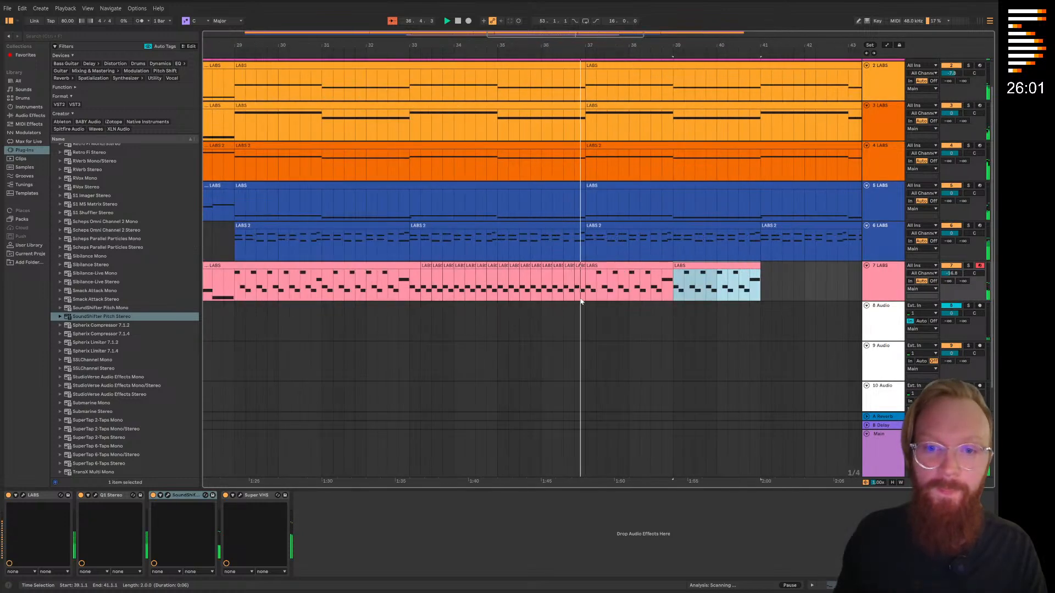
Copy the repeated pattern in bars 33 to 37 of track 7 to bar 41
drag(411, 290, 581, 289)
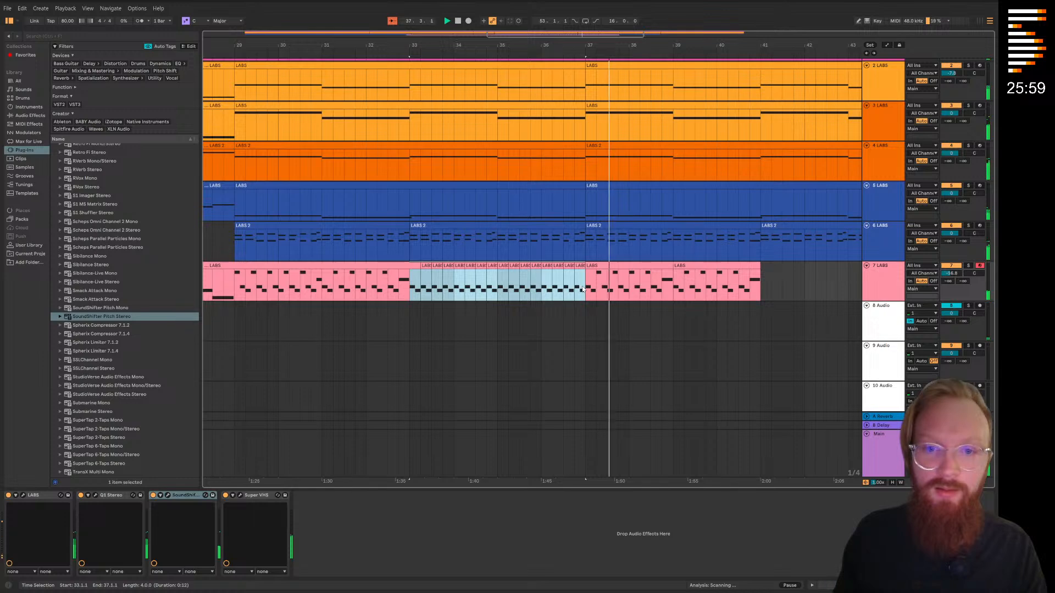
click(765, 293)
key(ctrl+v)
scroll(630, 320, down, 5)
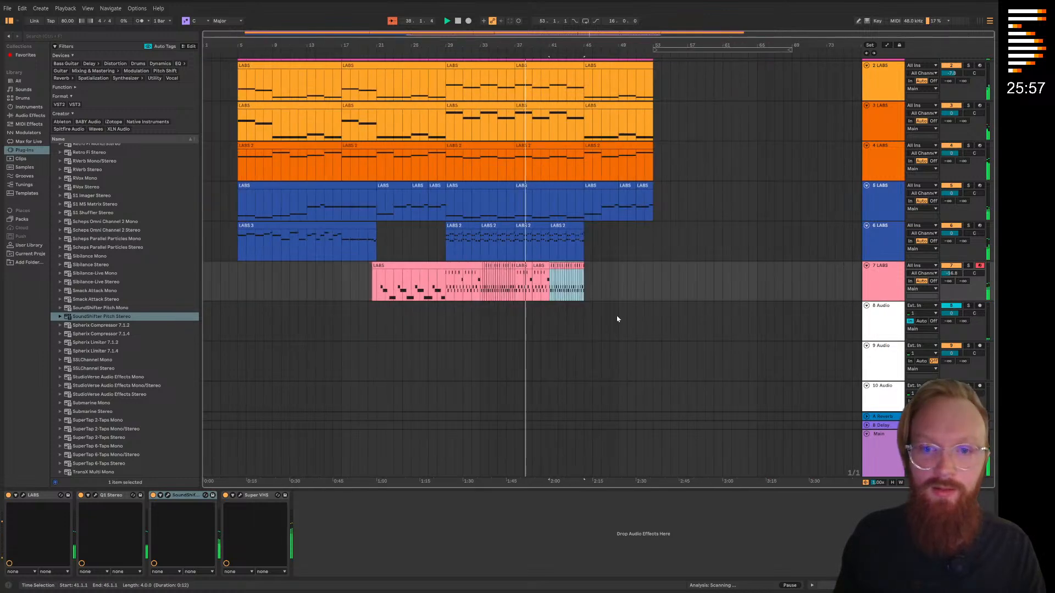
scroll(499, 316, up, 5)
scroll(498, 322, down, 3)
Solo track 6 and load Super VHS after the Q1 Stereo EQ in its device chain
drag(480, 316, 590, 338)
click(591, 339)
drag(668, 277, 671, 289)
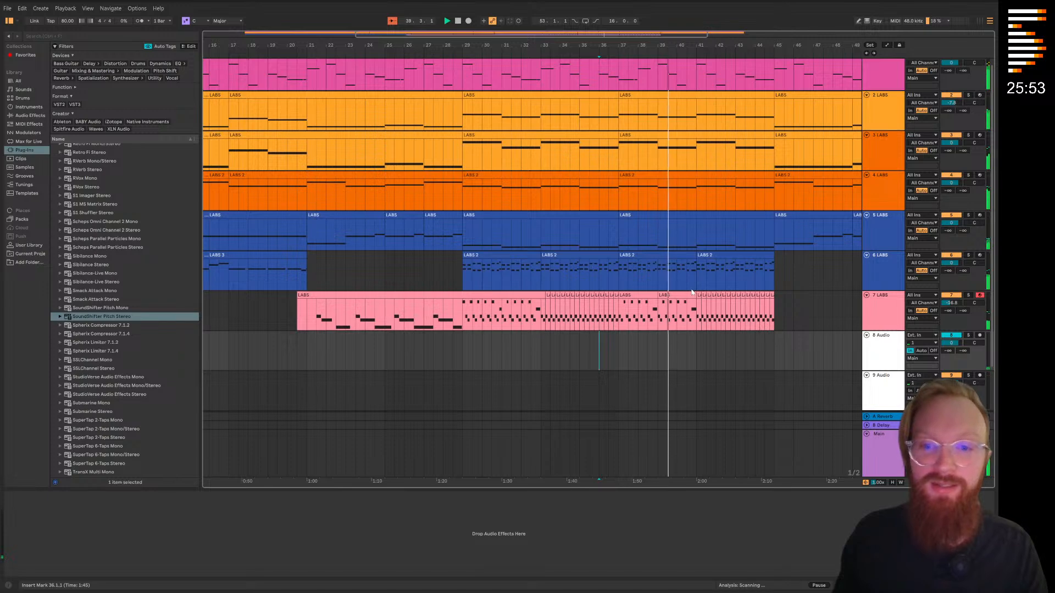
click(967, 258)
click(968, 256)
scroll(110, 301, up, 10)
scroll(109, 301, up, 15)
scroll(81, 194, up, 5)
click(70, 148)
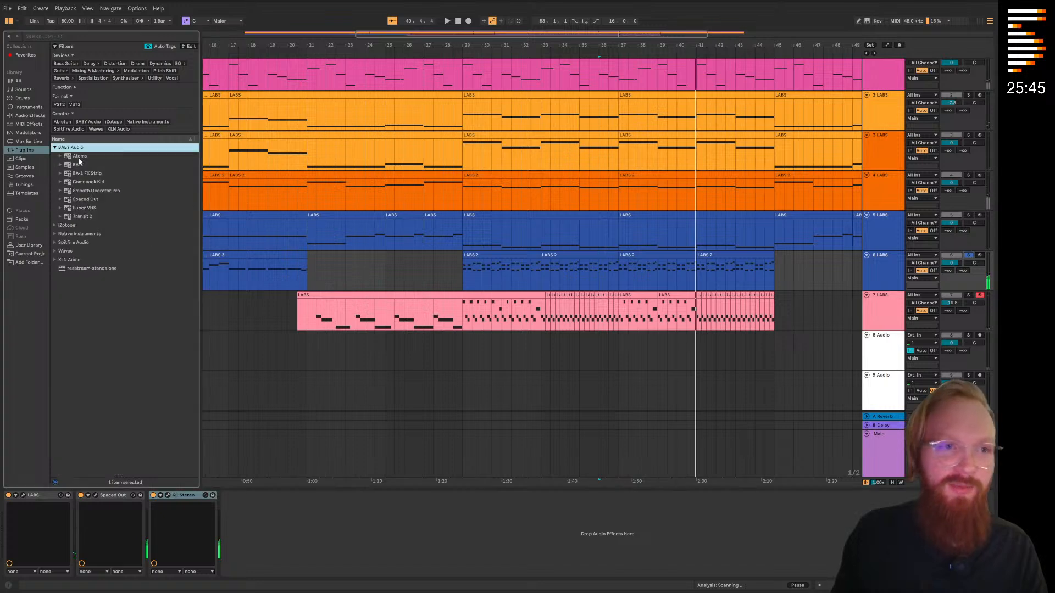
click(88, 208)
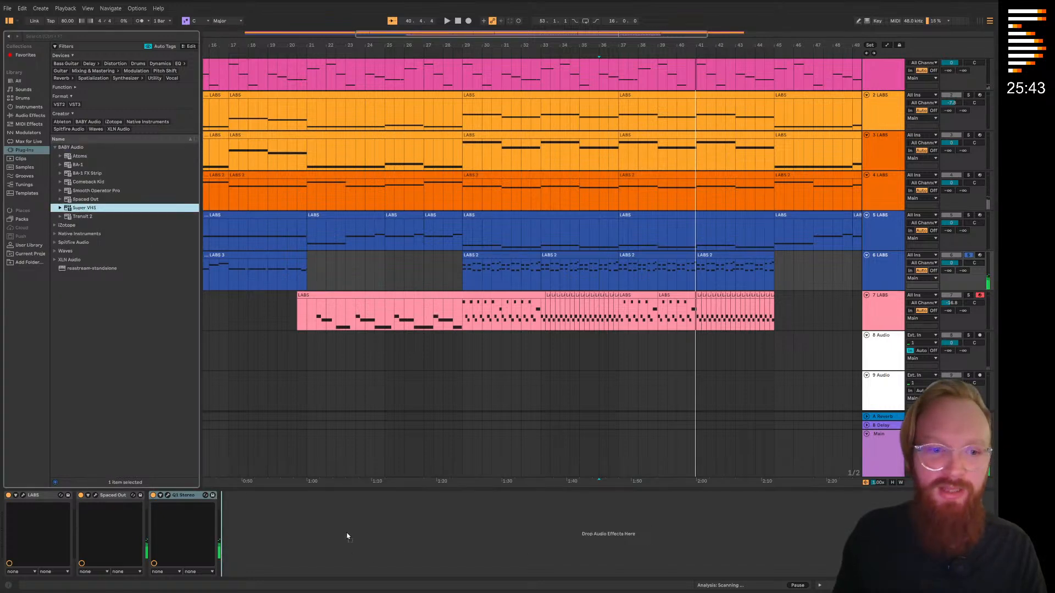
drag(739, 262, 270, 290)
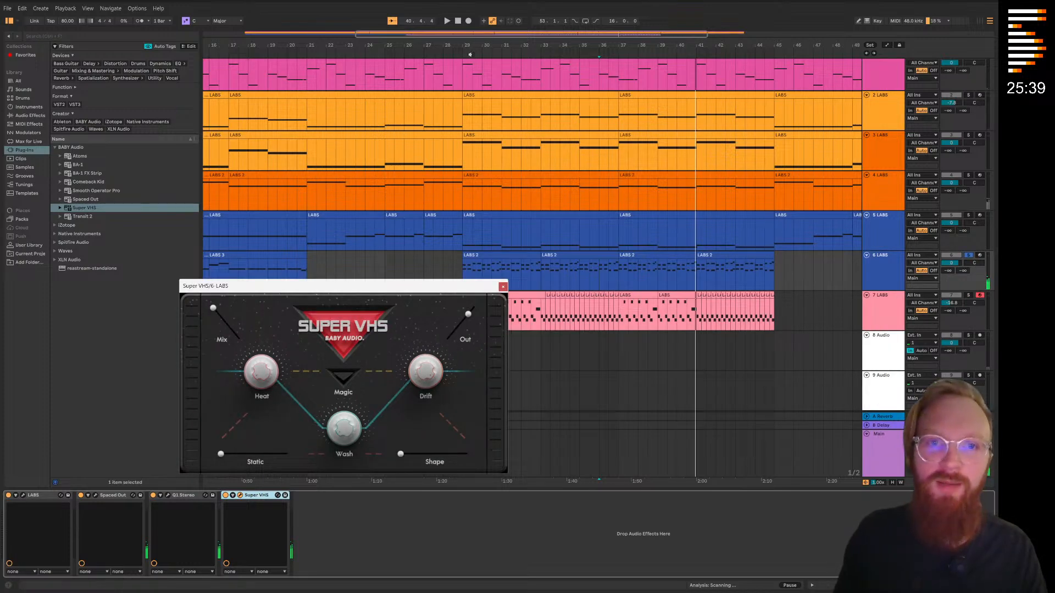
Play track 6 from bar 29, enable Magic in its Super VHS, and turn off the track's solo
click(462, 52)
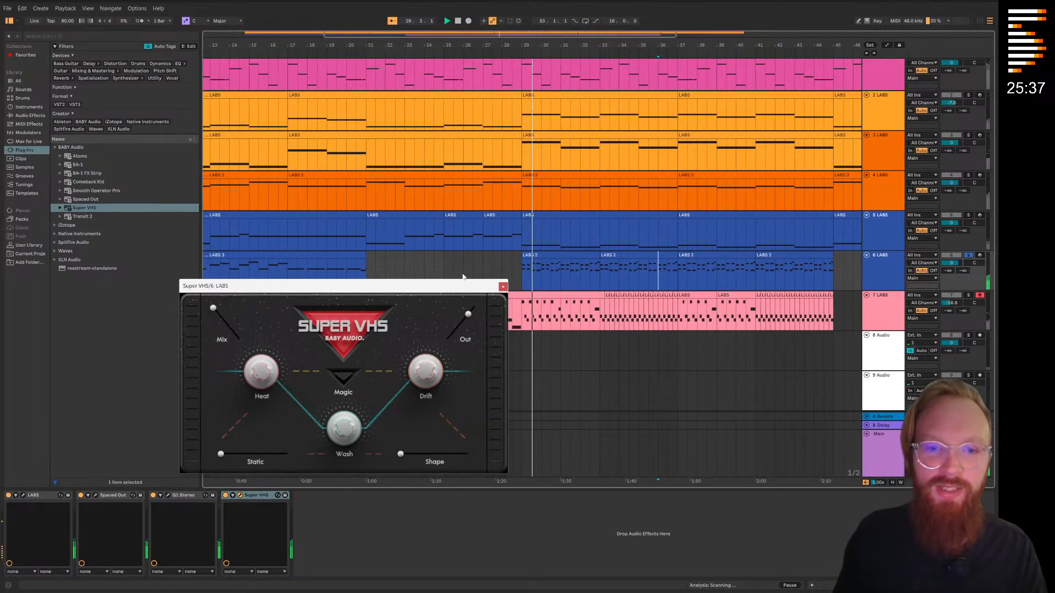
drag(445, 289, 476, 260)
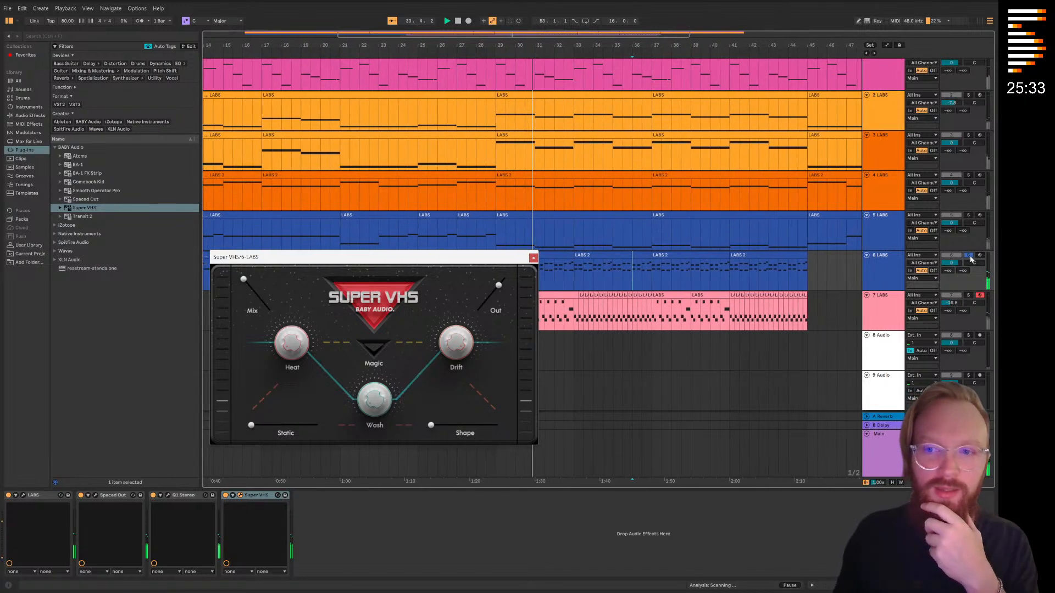
click(374, 349)
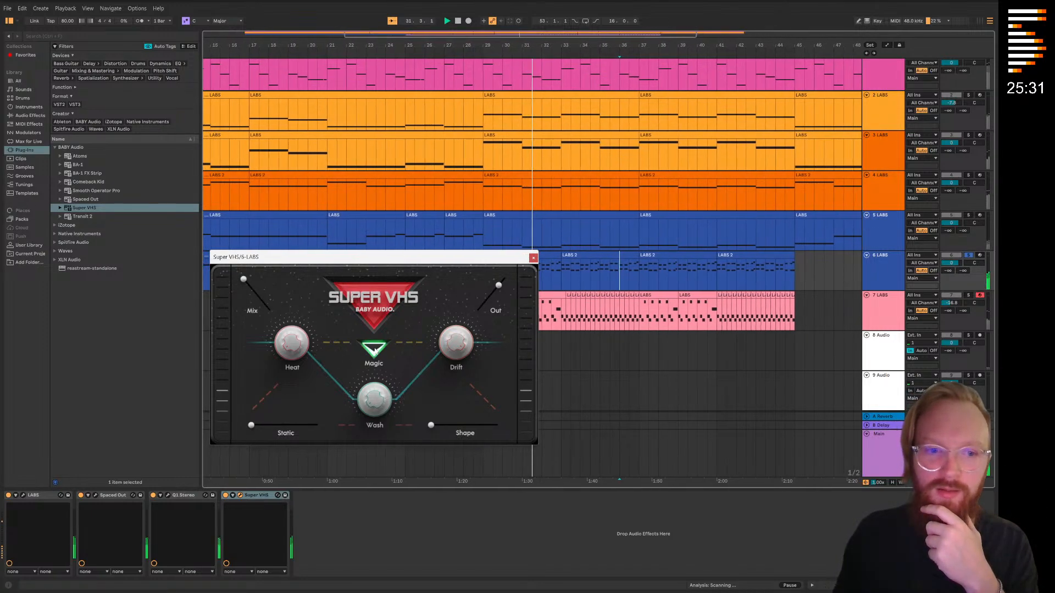
click(967, 256)
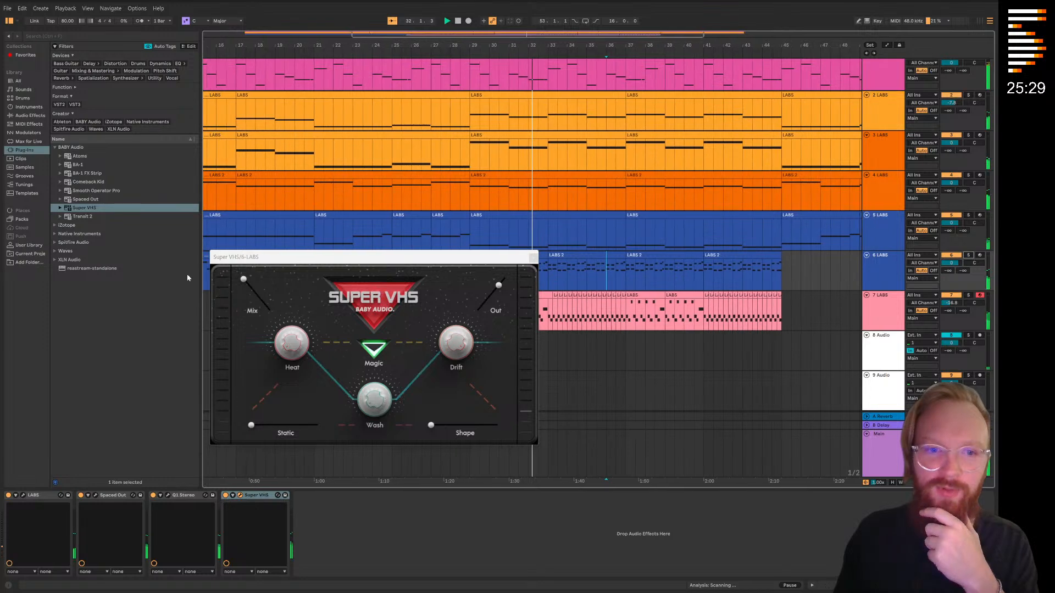
Close the Super VHS window and play the arrangement from bar 5
click(533, 257)
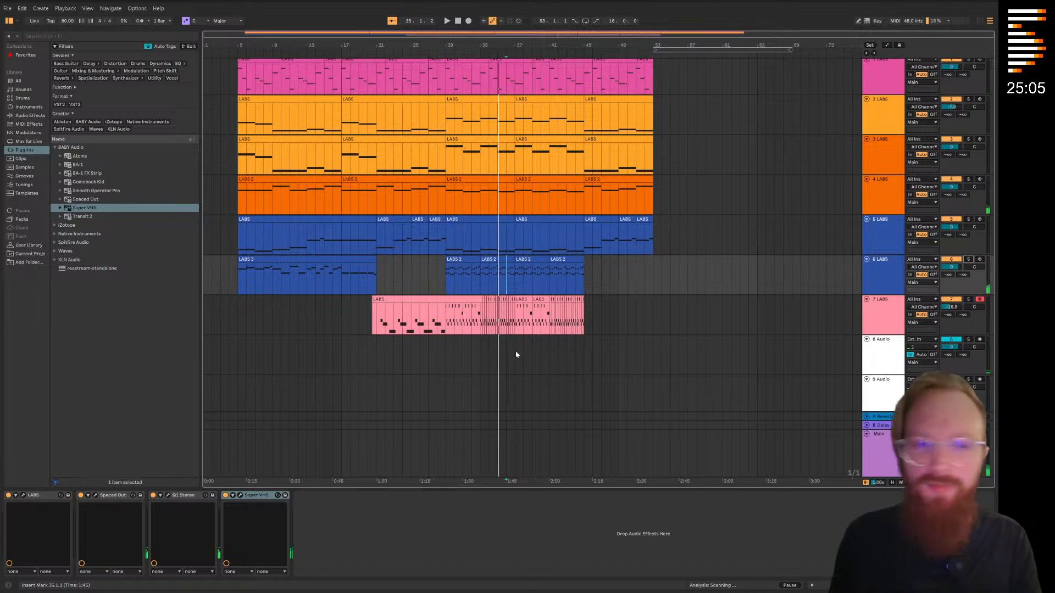
scroll(525, 357, up, 1)
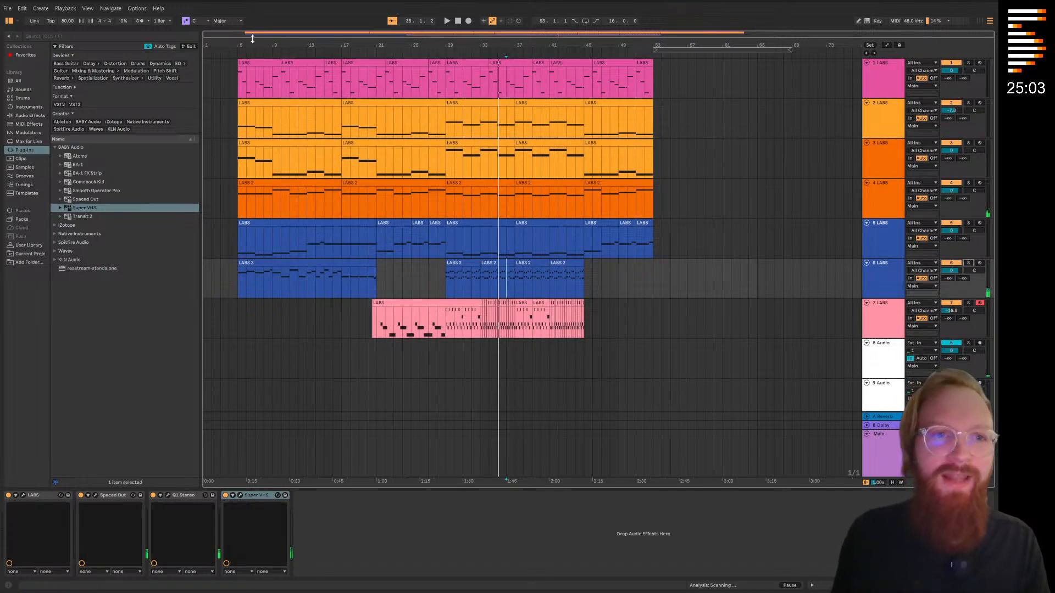
click(236, 52)
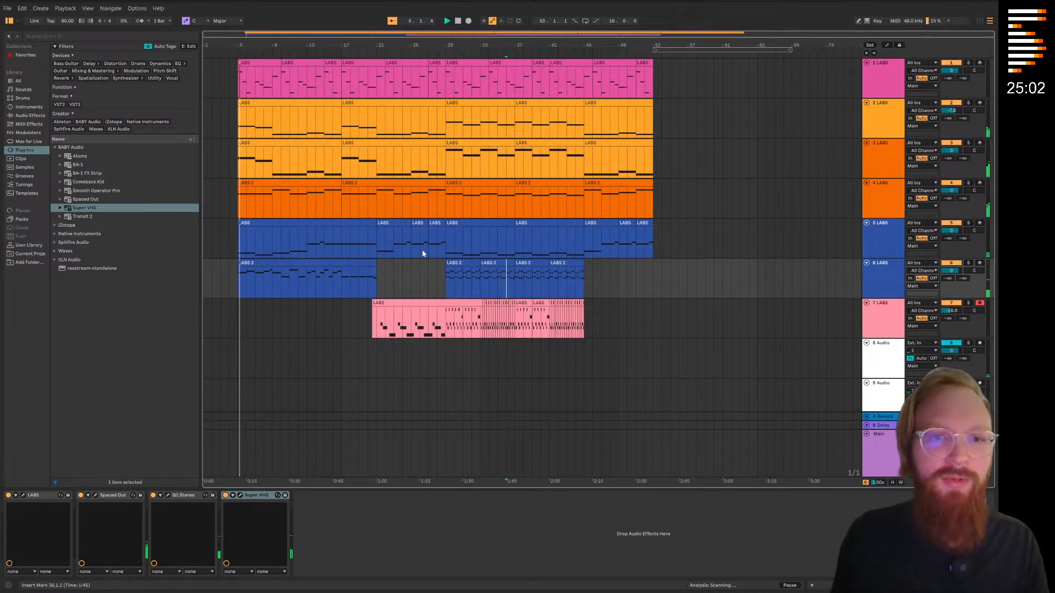
click(375, 366)
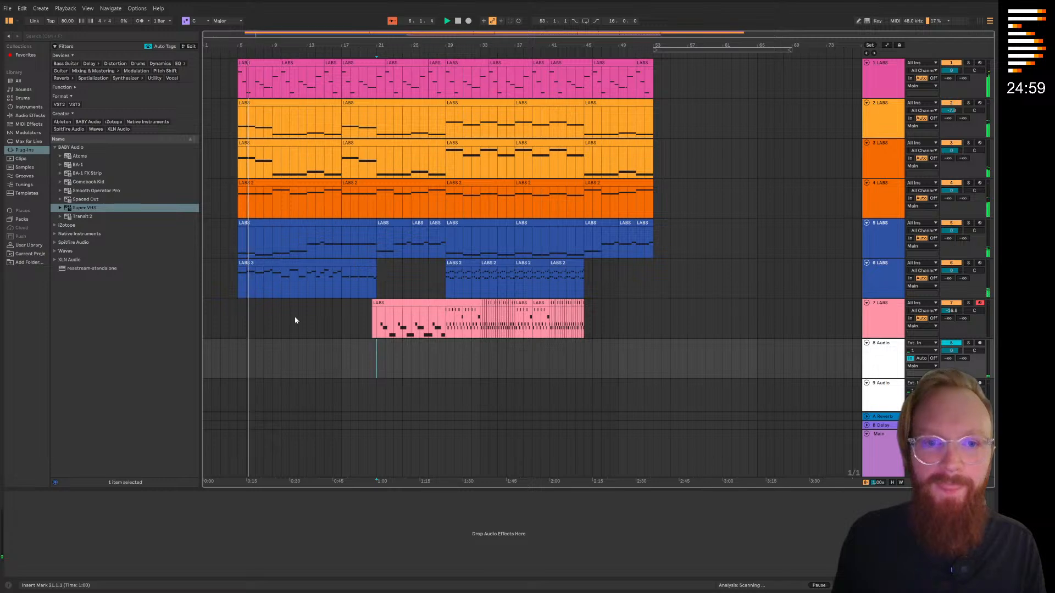
Delete the material on tracks 1 to 7 from bar 45 to bar 60
click(651, 311)
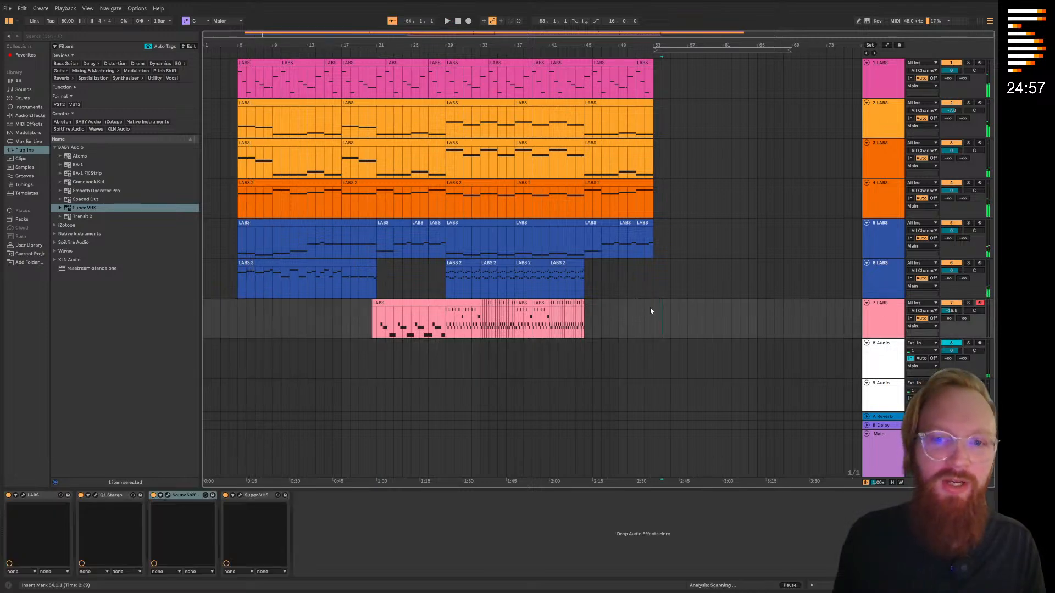
drag(707, 314, 584, 63)
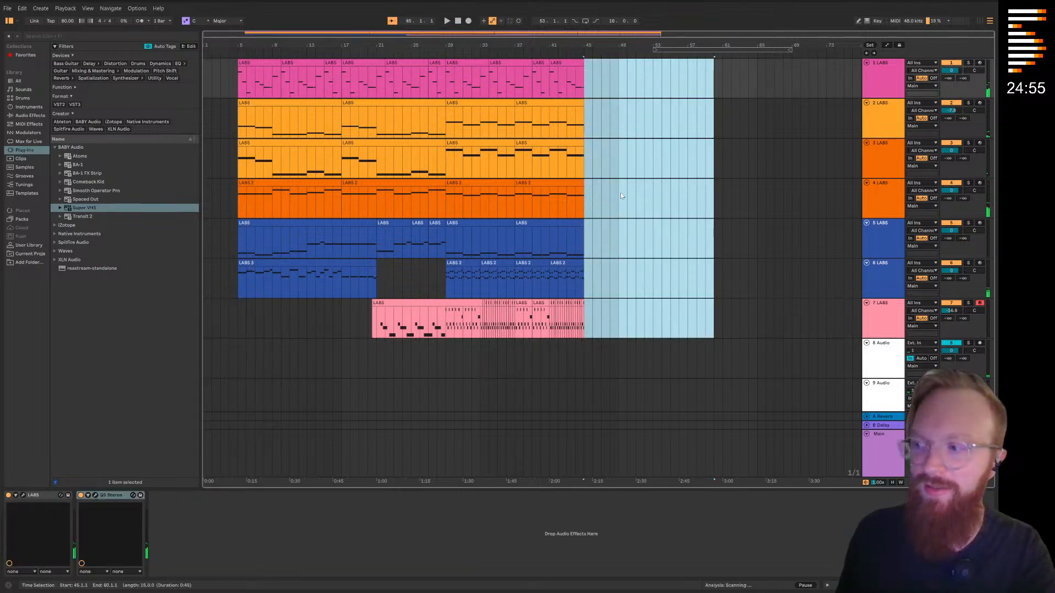
click(584, 292)
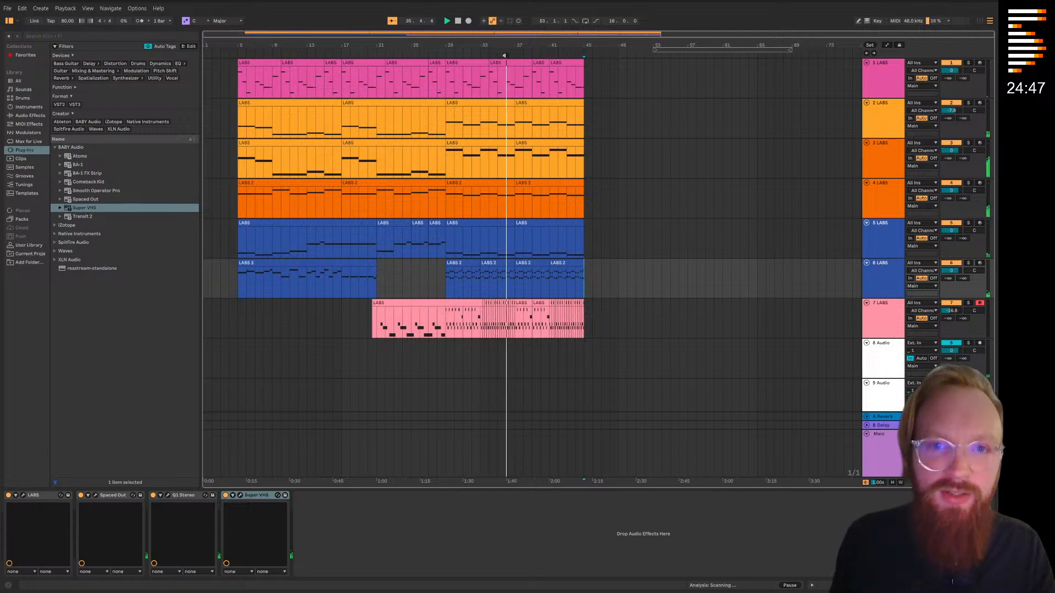
Listen to tracks 4 and 3 one after the other in solo during playback of the section around bar 37
click(707, 245)
ctrl+scroll(588, 165, up, 5)
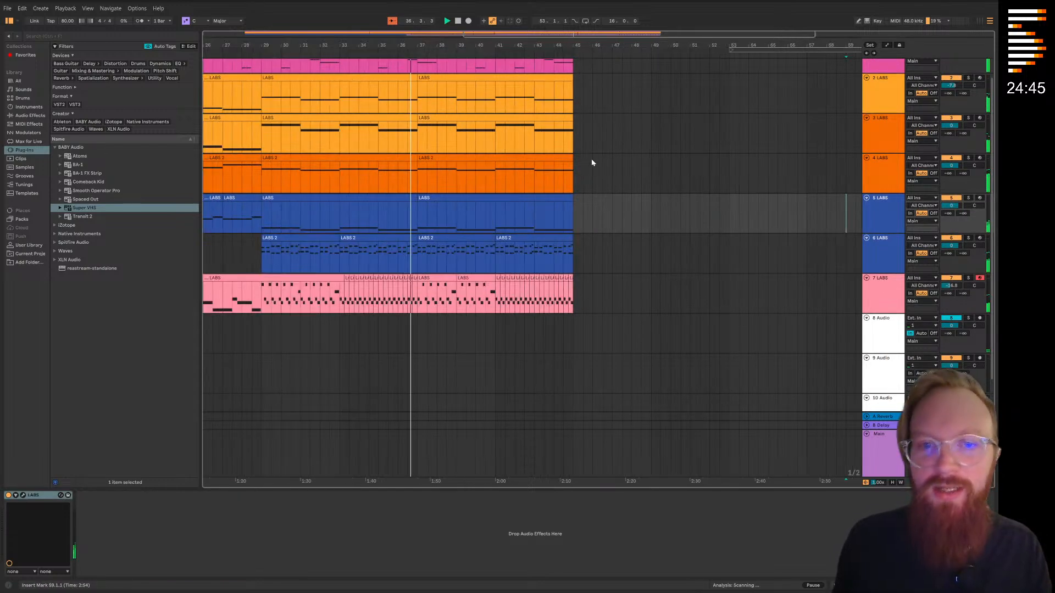
scroll(671, 253, left, 1)
click(886, 194)
click(967, 184)
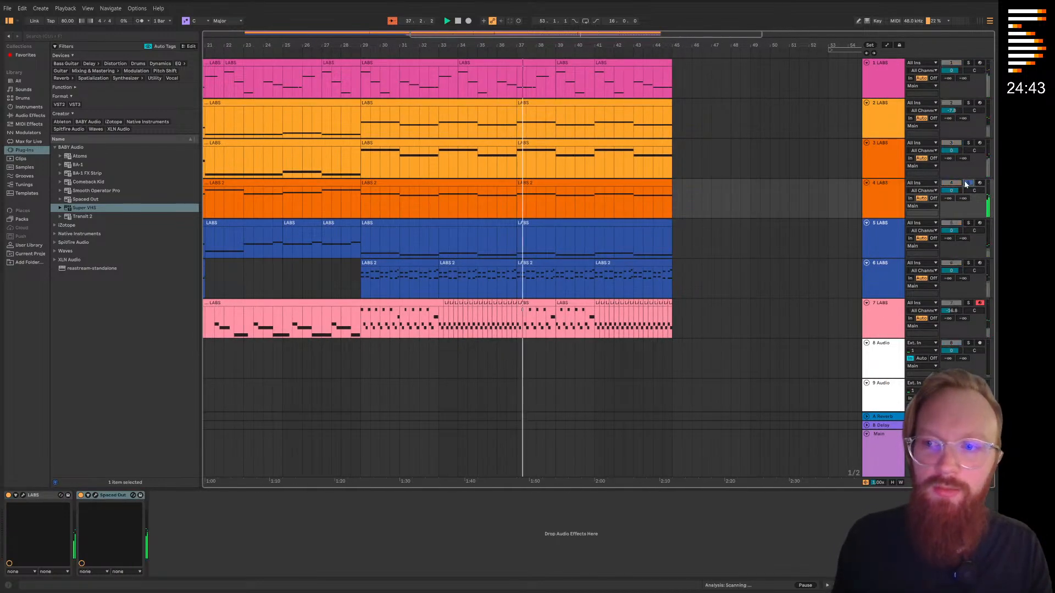
click(968, 144)
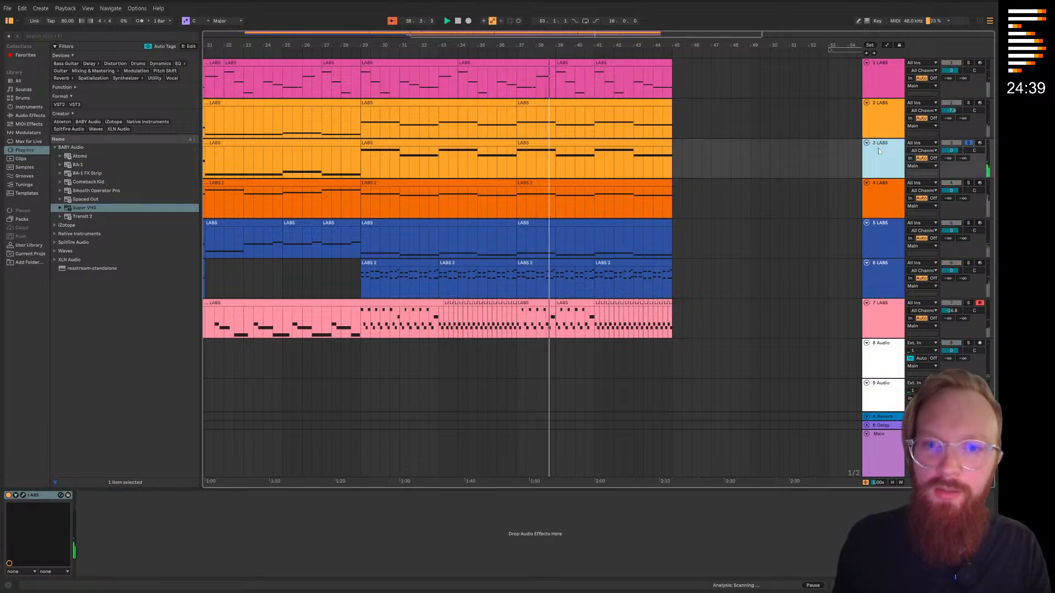
Transpose all notes of track 3's clip at bar 37 up one octave to C3–D3 and play it from bar 37
click(590, 144)
double_click(589, 144)
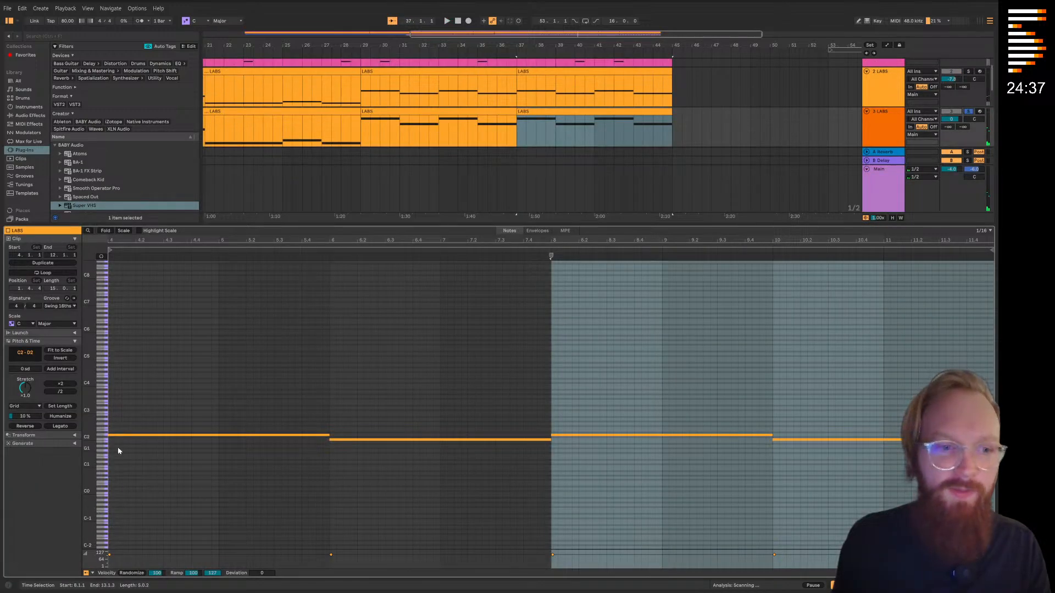
key(ctrl+a)
scroll(129, 447, up, 3)
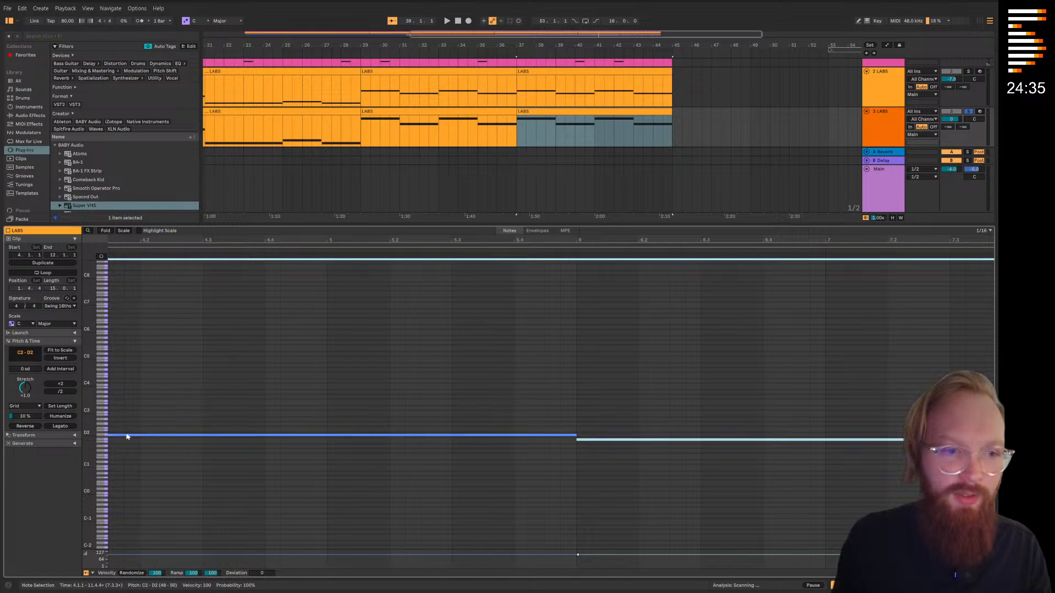
drag(126, 438, 132, 410)
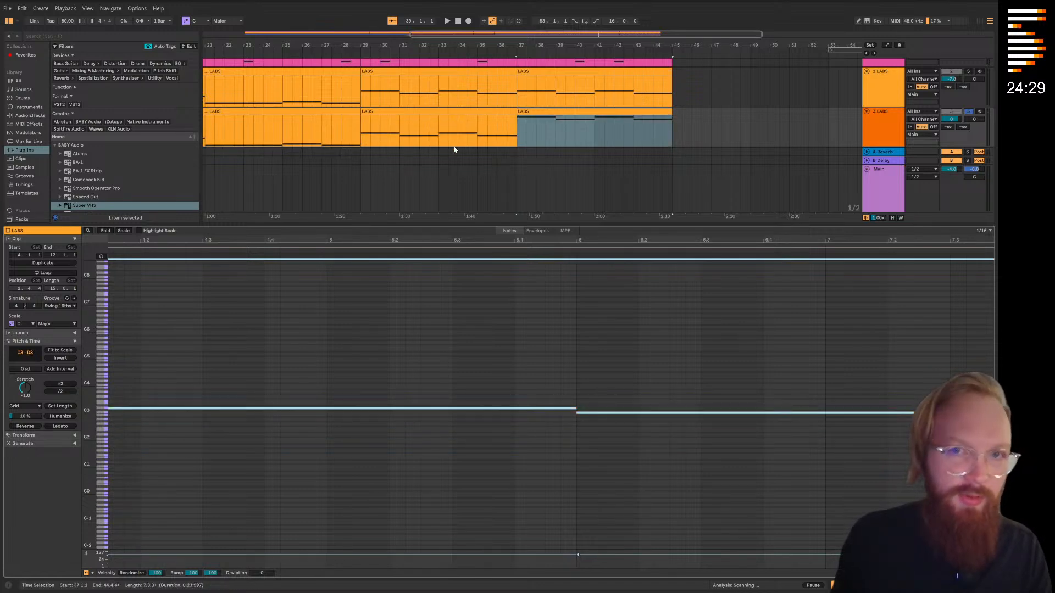
click(506, 54)
double_click(645, 226)
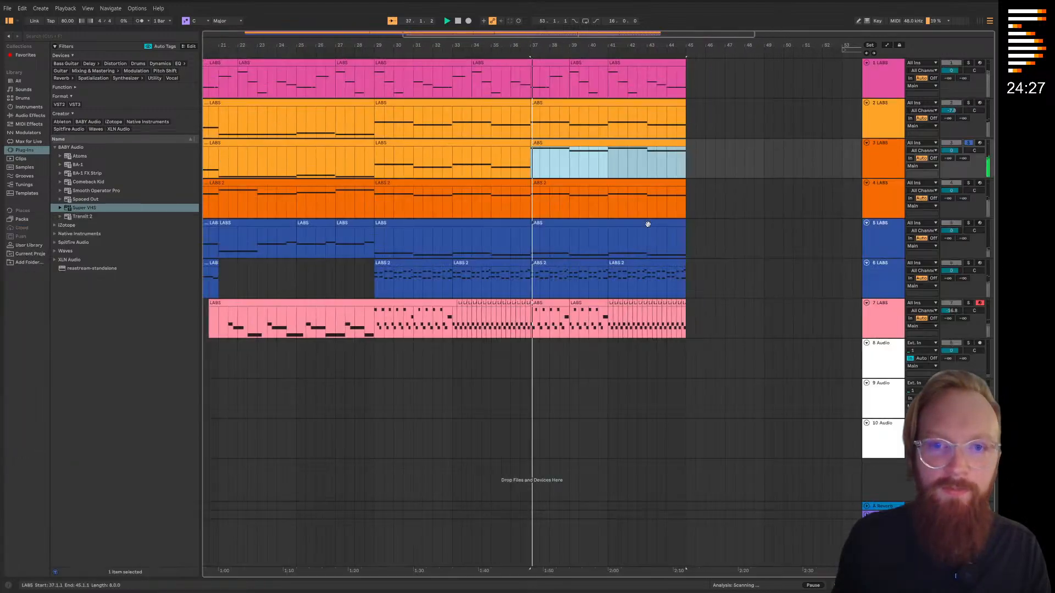
click(753, 204)
Raise the second note of track 4's clip at bar 37 from C#3 to E3
click(575, 187)
double_click(575, 184)
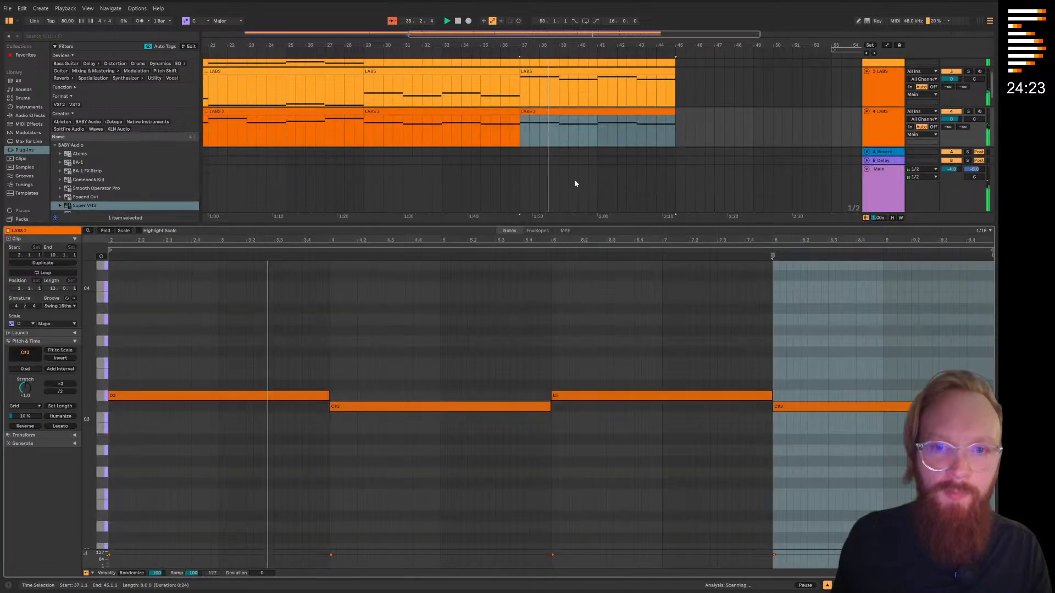
drag(405, 409, 407, 381)
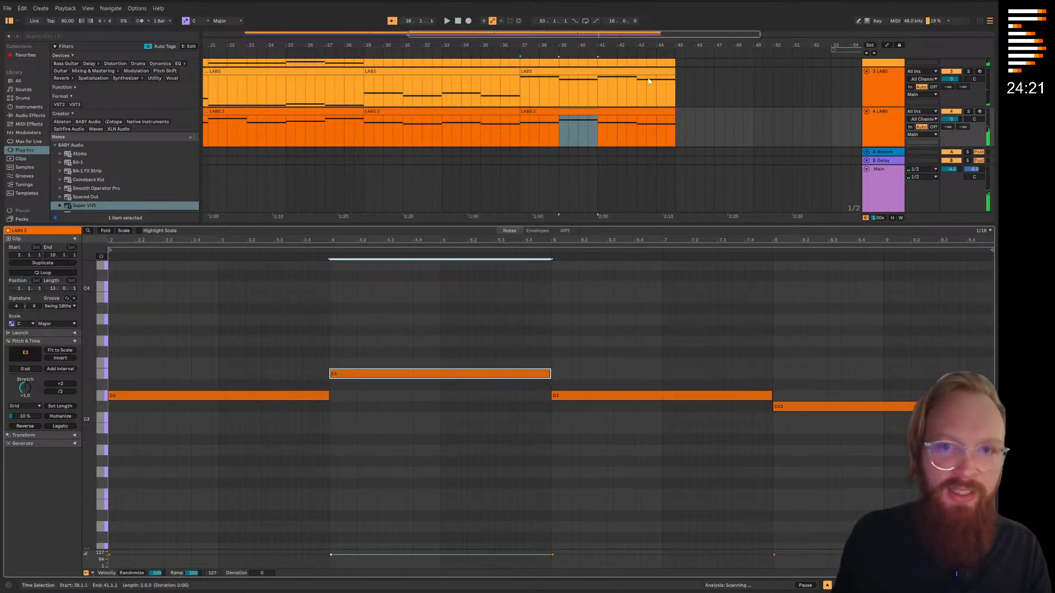
Raise the note at bar 39 in track 3's clip to E3 and play the arrangement from bar 39
click(560, 67)
drag(379, 414, 383, 407)
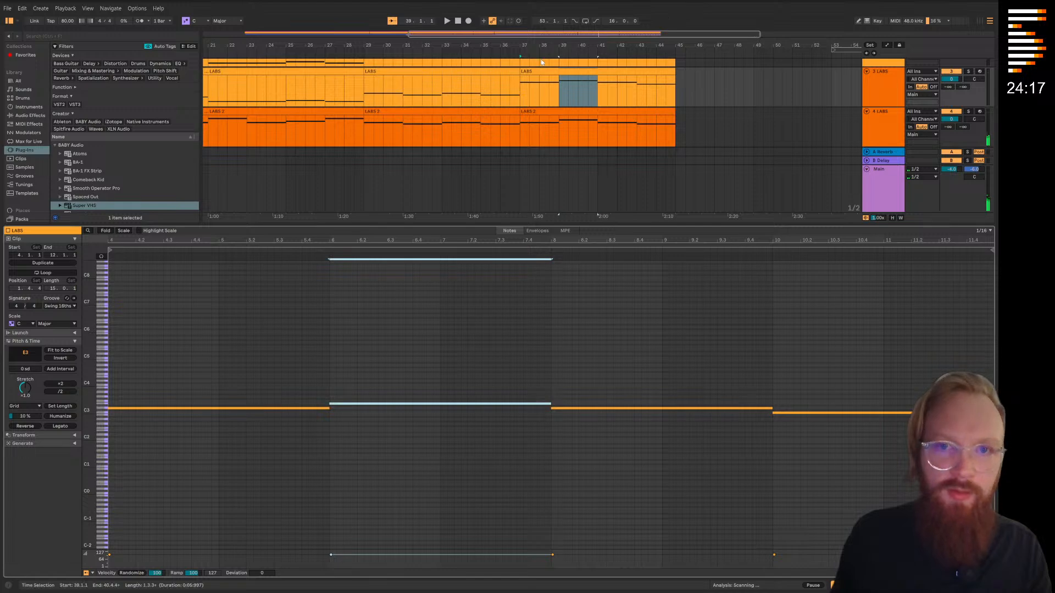
click(549, 54)
double_click(595, 227)
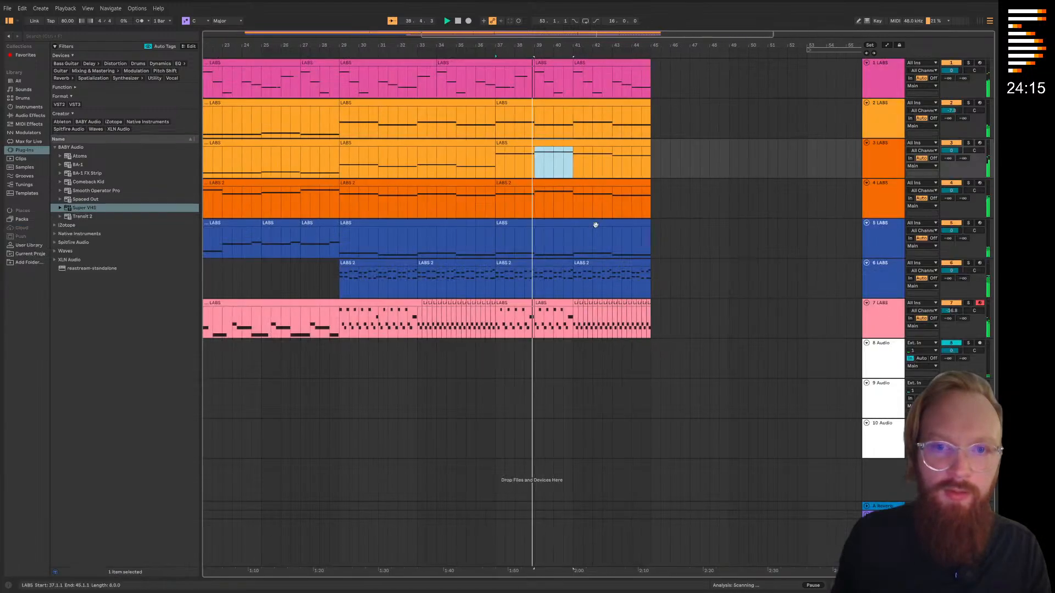
click(706, 245)
click(569, 145)
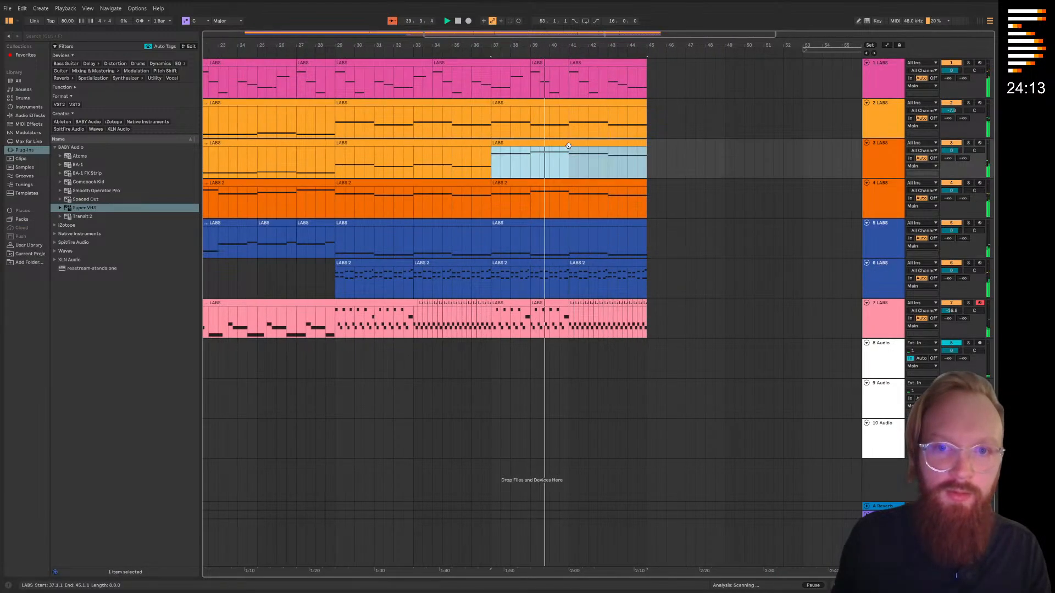
Raise all C#5 notes in track 6's clip at bar 37 to E5 and play the section from bar 37
double_click(542, 275)
click(434, 516)
drag(288, 424, 300, 416)
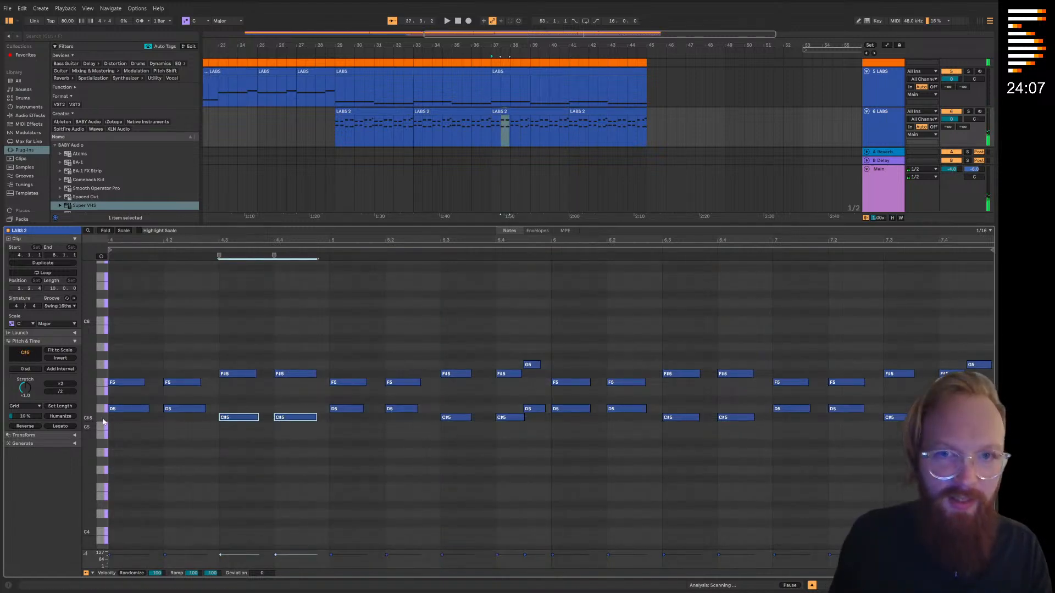
click(103, 421)
drag(240, 421, 240, 396)
click(487, 53)
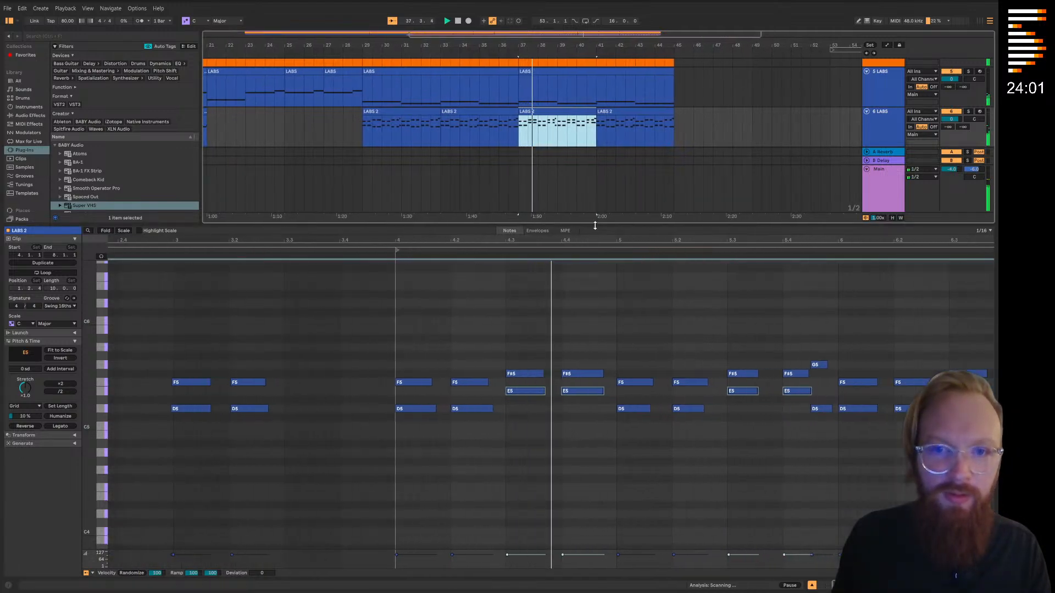
double_click(595, 225)
click(722, 240)
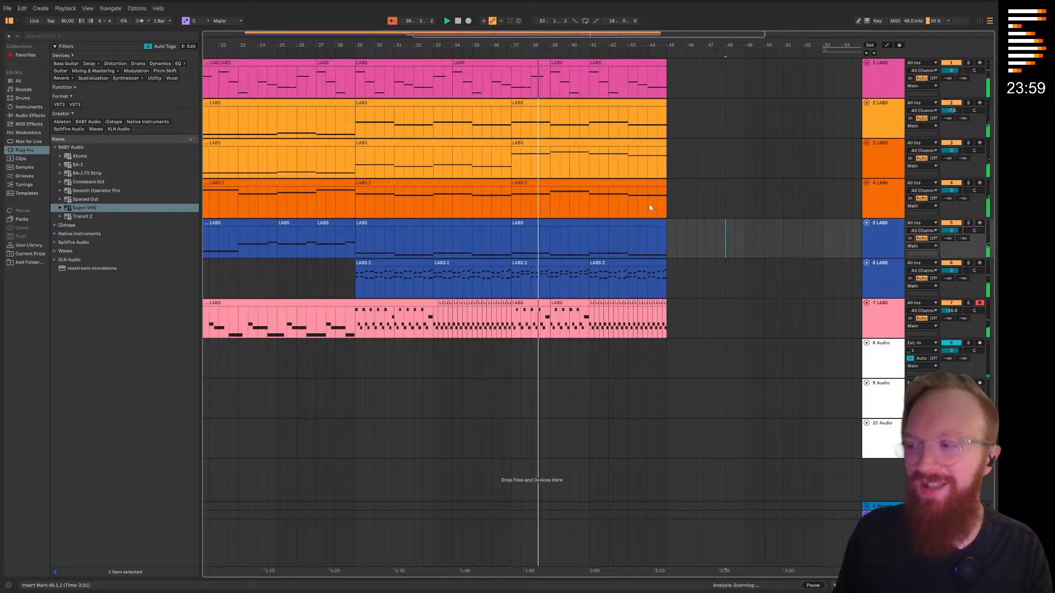
Lower the four E5 notes in the first two bars of track 6's bar 37 clip to C#5 and play the section
scroll(648, 204, up, 3)
scroll(492, 259, down, 3)
drag(492, 259, 513, 245)
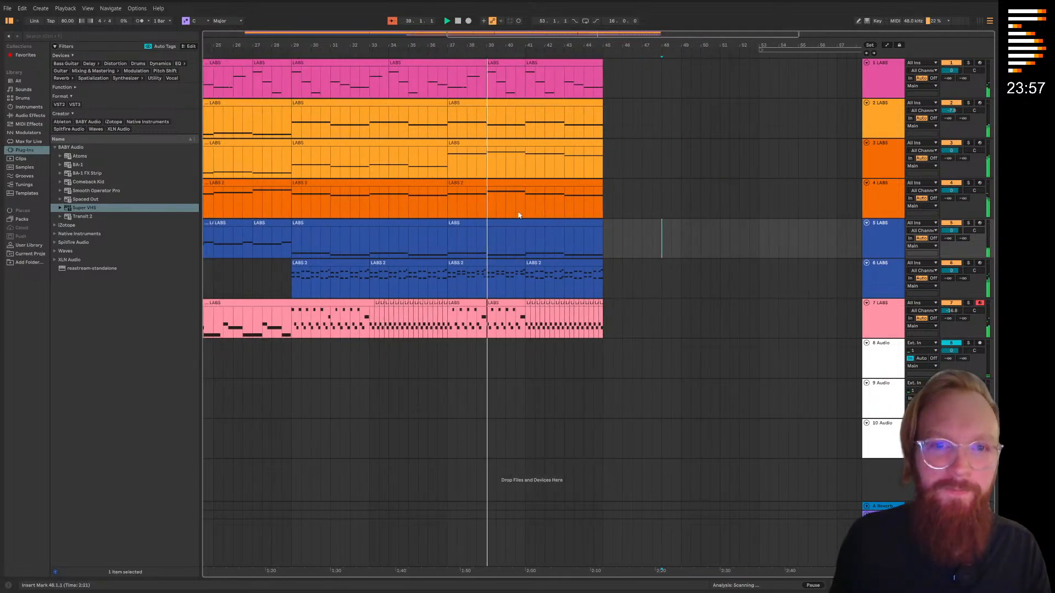
double_click(502, 277)
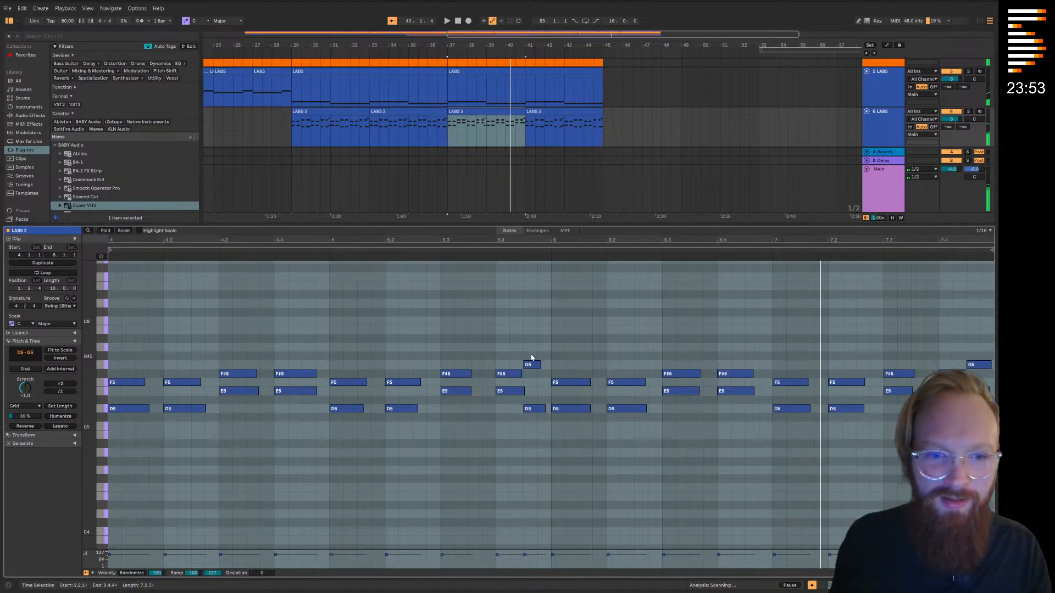
click(509, 408)
drag(398, 394, 239, 420)
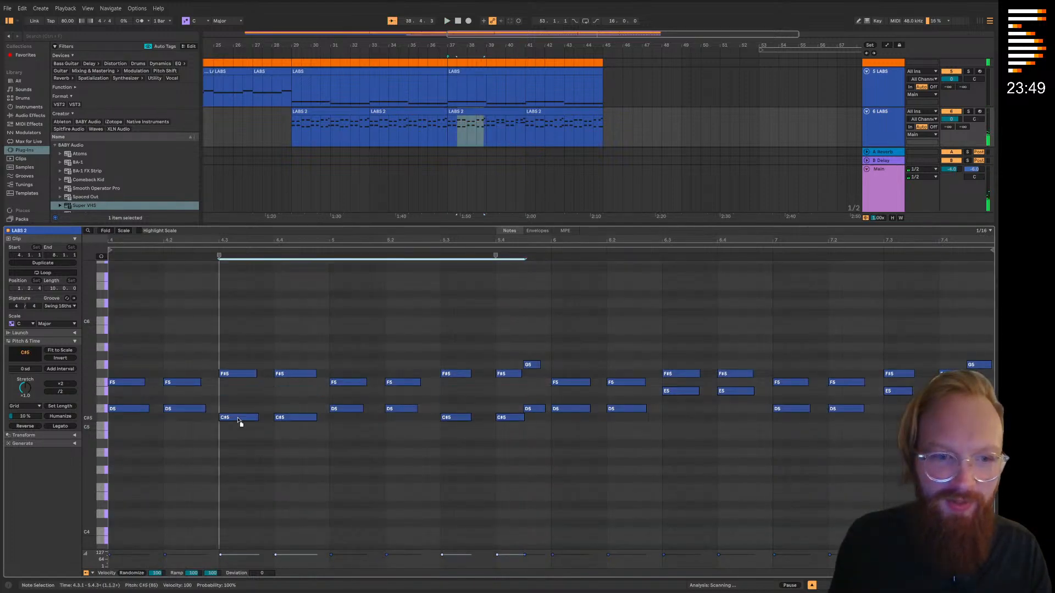
click(458, 423)
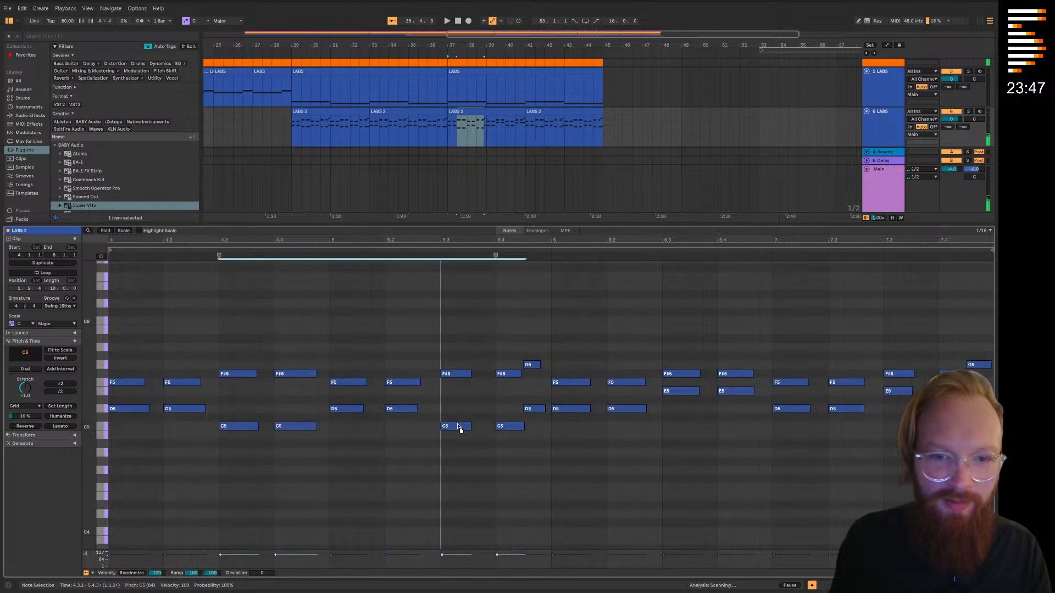
click(631, 250)
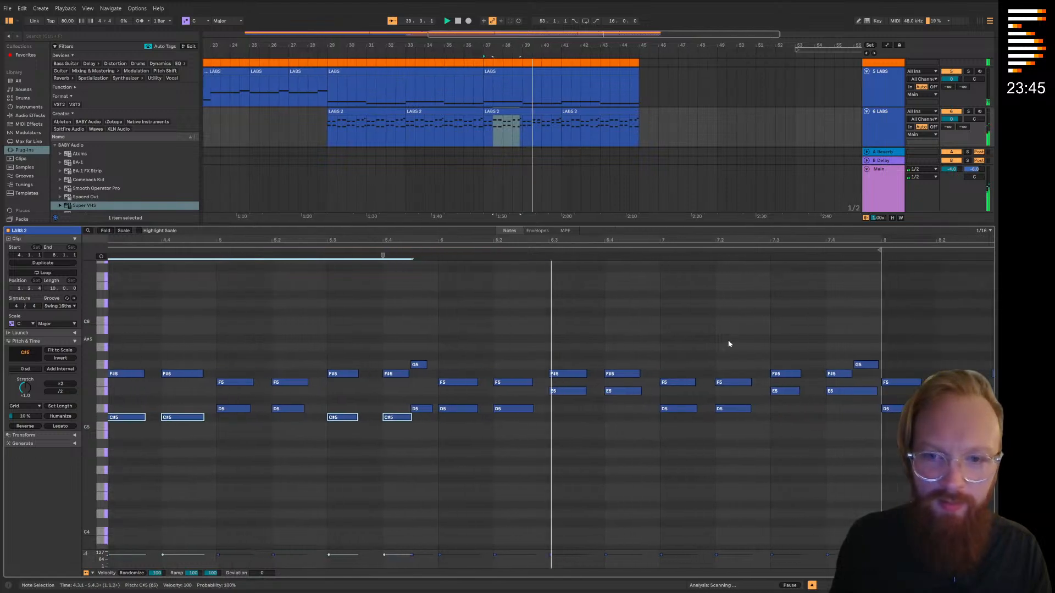
click(685, 337)
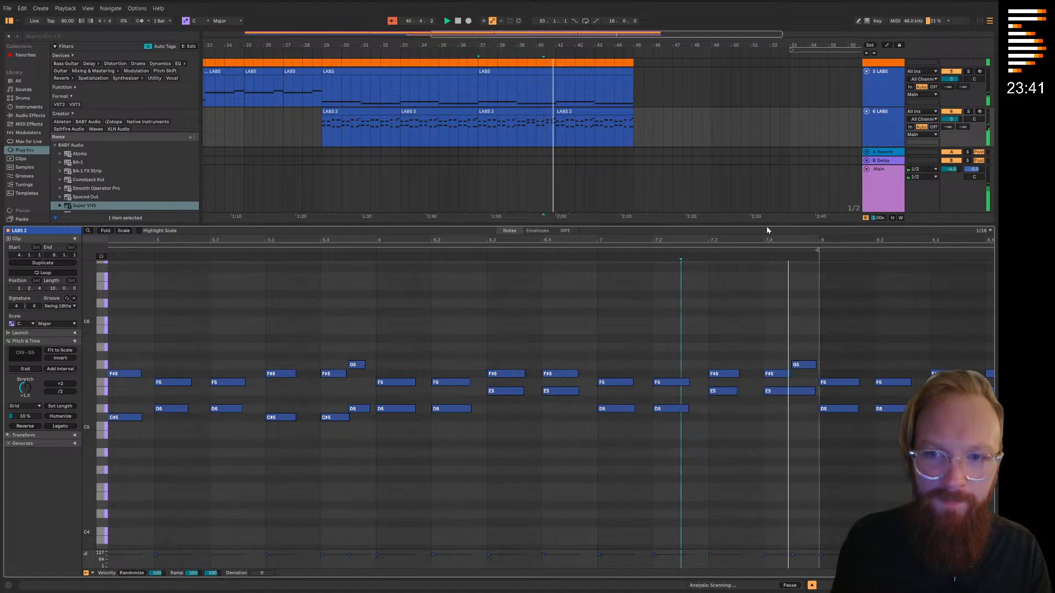
Hide the clip's note editor, set the insert marker at bar 46 on track 4, and stop playback
key(ctrl+alt+l)
drag(623, 175, 622, 175)
click(648, 214)
key(space)
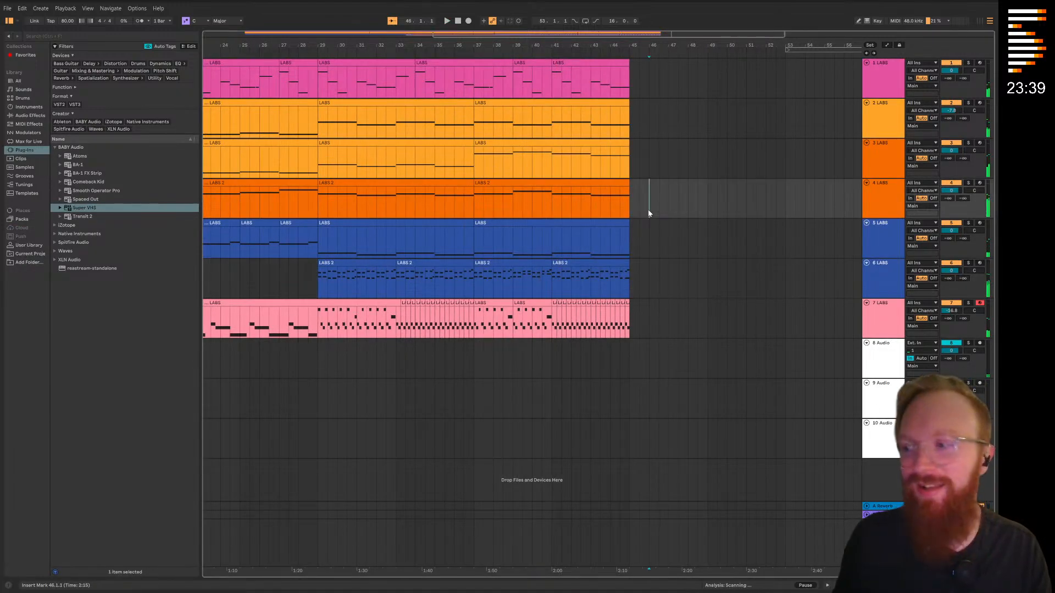
Review the whole arrangement and play it from the start of the clips at bar 5
scroll(544, 206, left, 10)
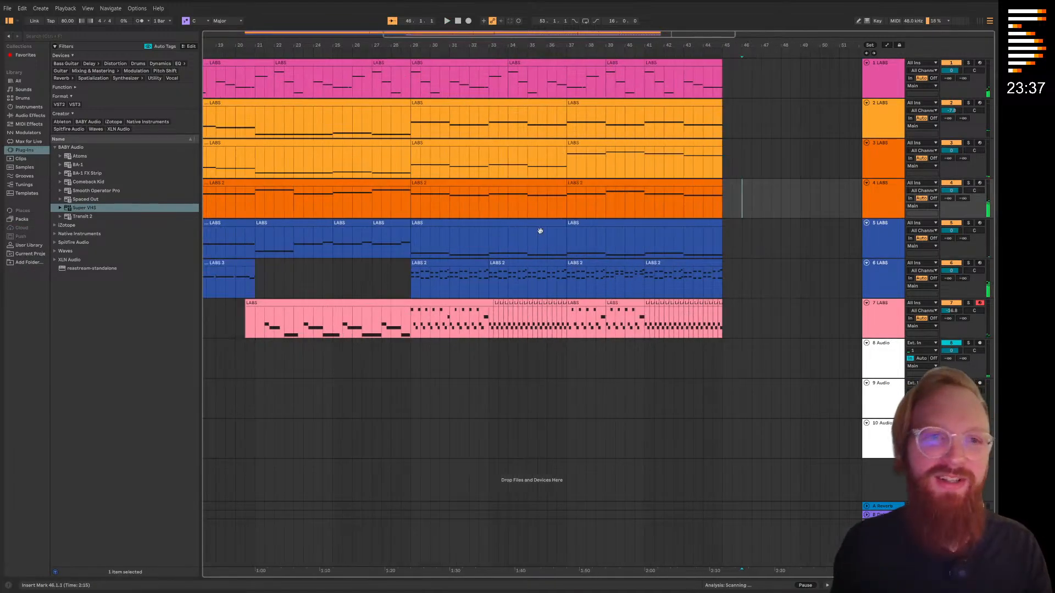
scroll(544, 206, right, 4)
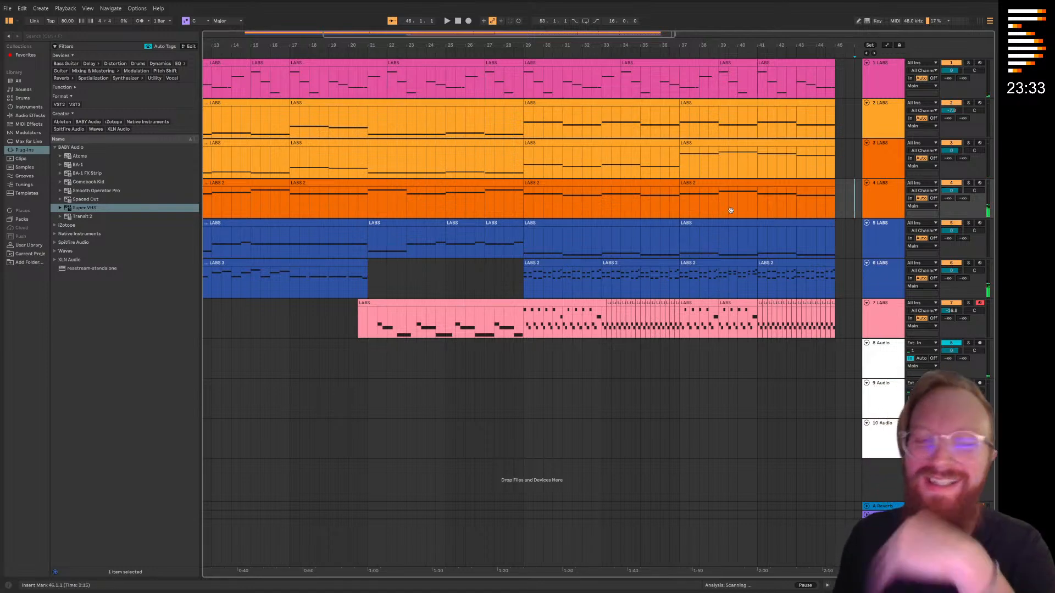
scroll(604, 187, right, 4)
scroll(509, 231, left, 8)
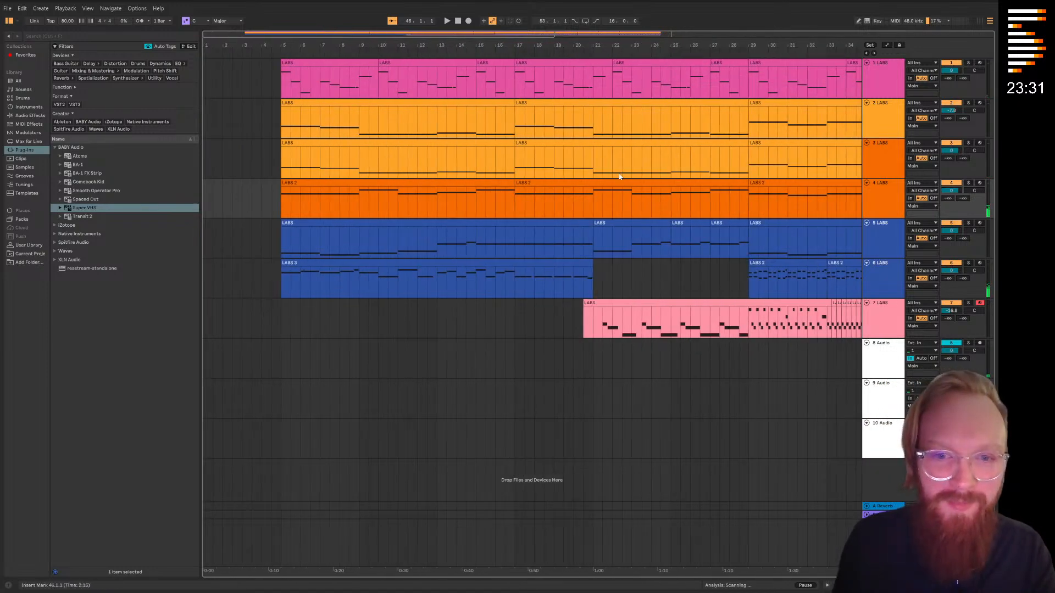
scroll(505, 215, left, 3)
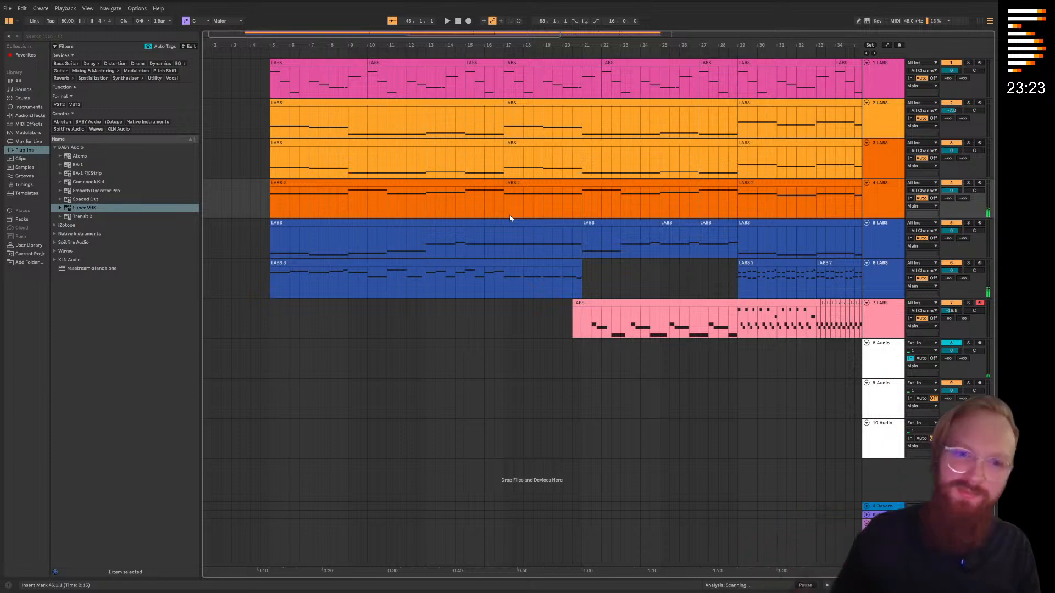
click(268, 54)
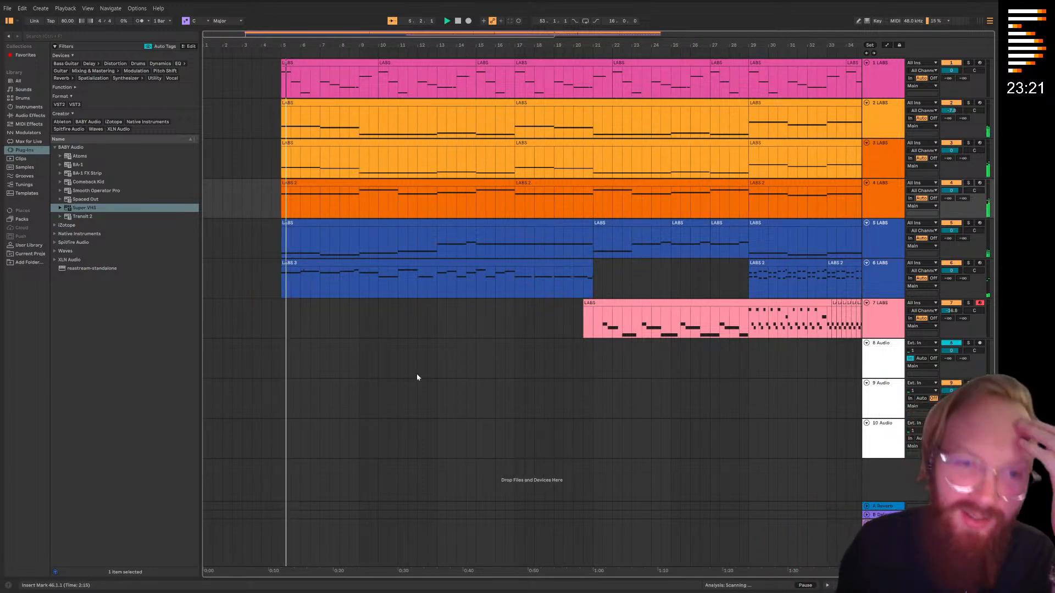
click(434, 357)
click(440, 320)
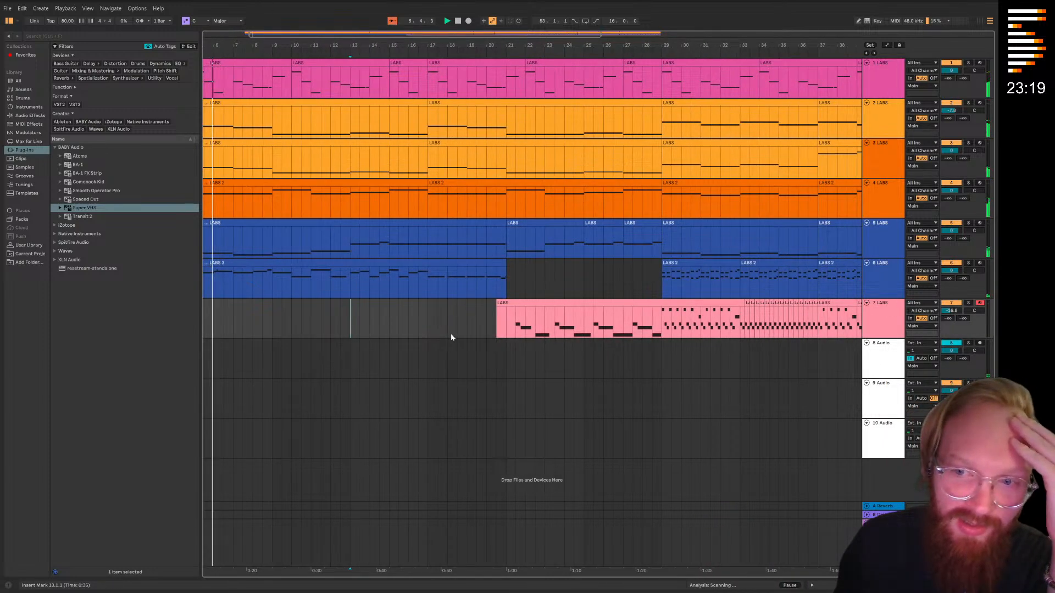
Delete track 1's clip content from bar 22 to bar 28 and play the section
scroll(355, 317, left, 1)
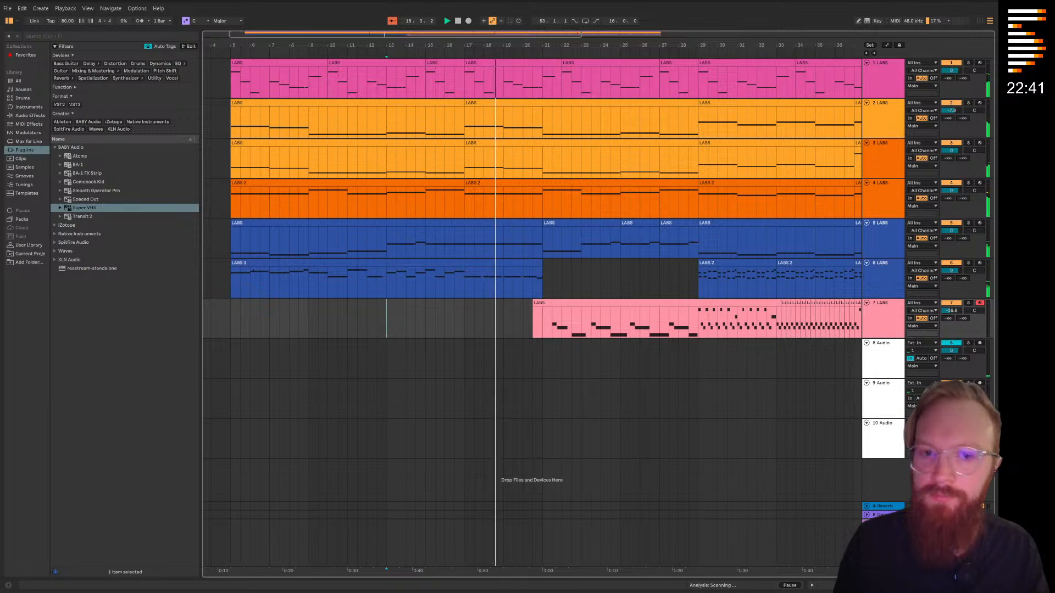
scroll(592, 307, right, 2)
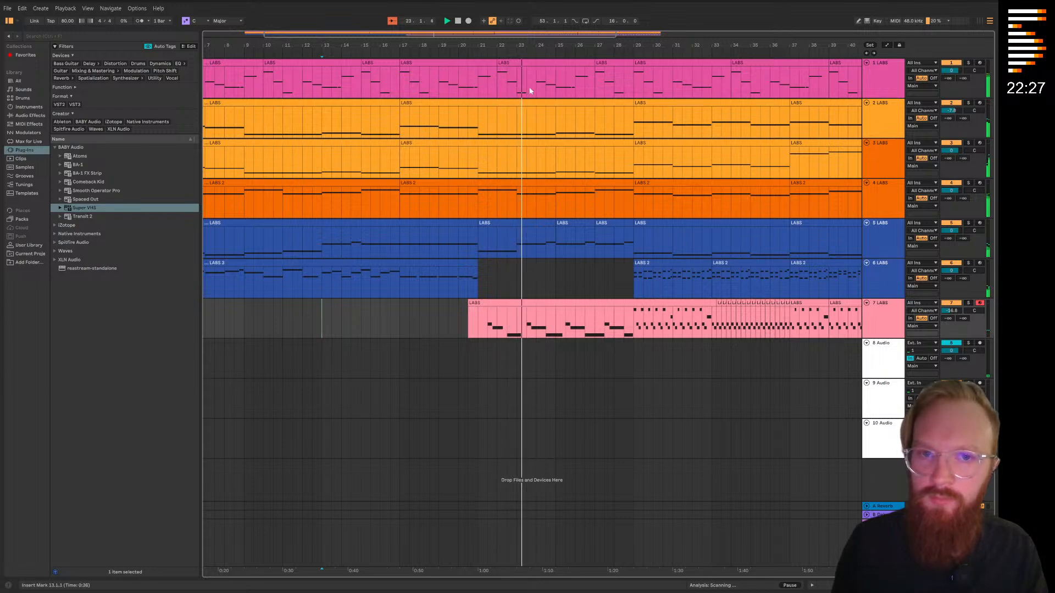
key(space)
click(507, 84)
shift+click(598, 88)
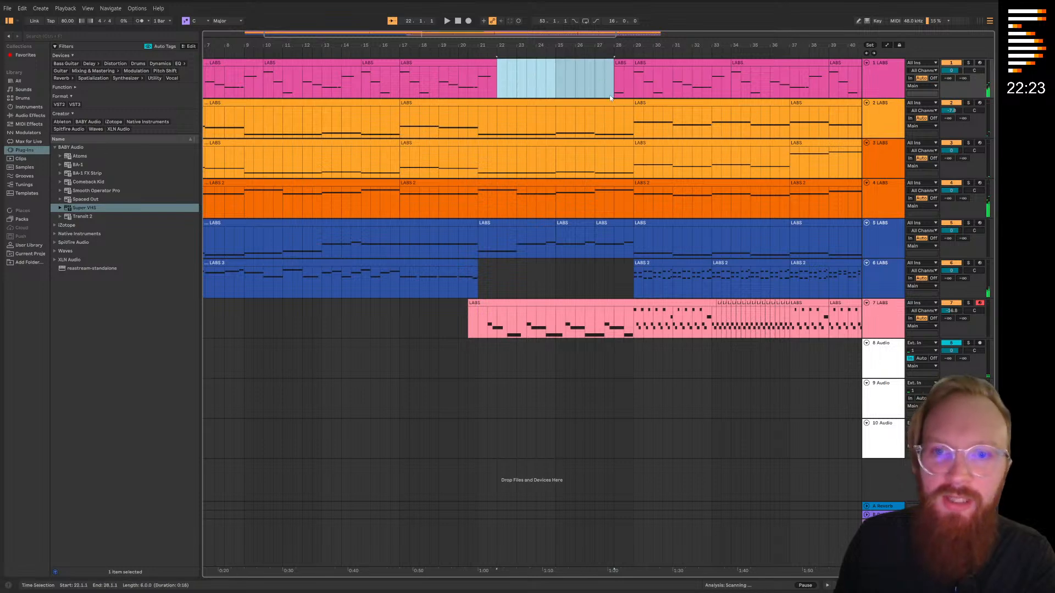
key(Delete)
key(space)
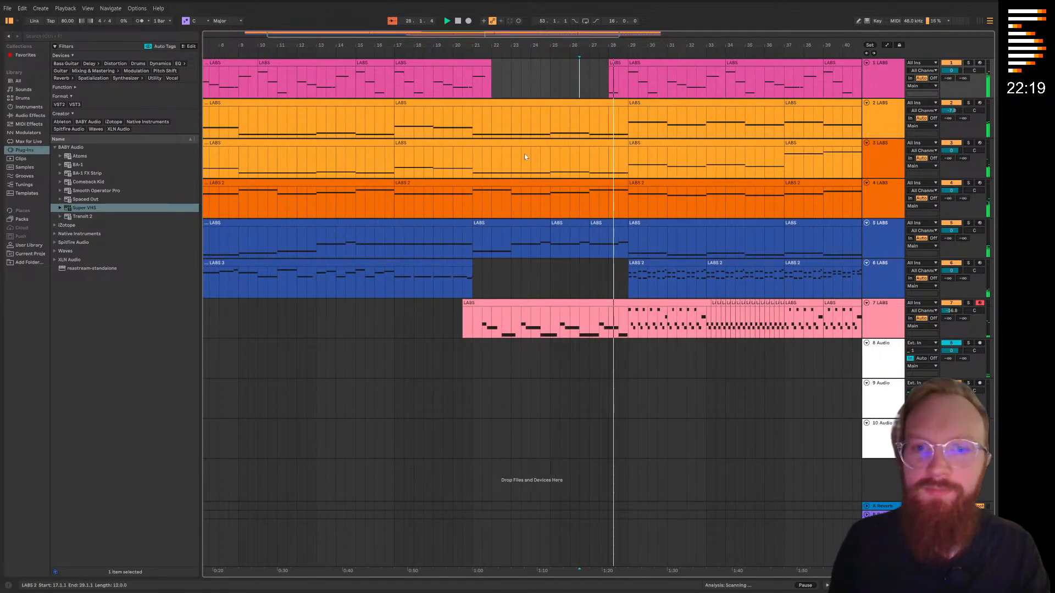
Audition track 3 on its own, then delete its clip content from bar 21 to bar 29
key(space)
drag(474, 166, 625, 169)
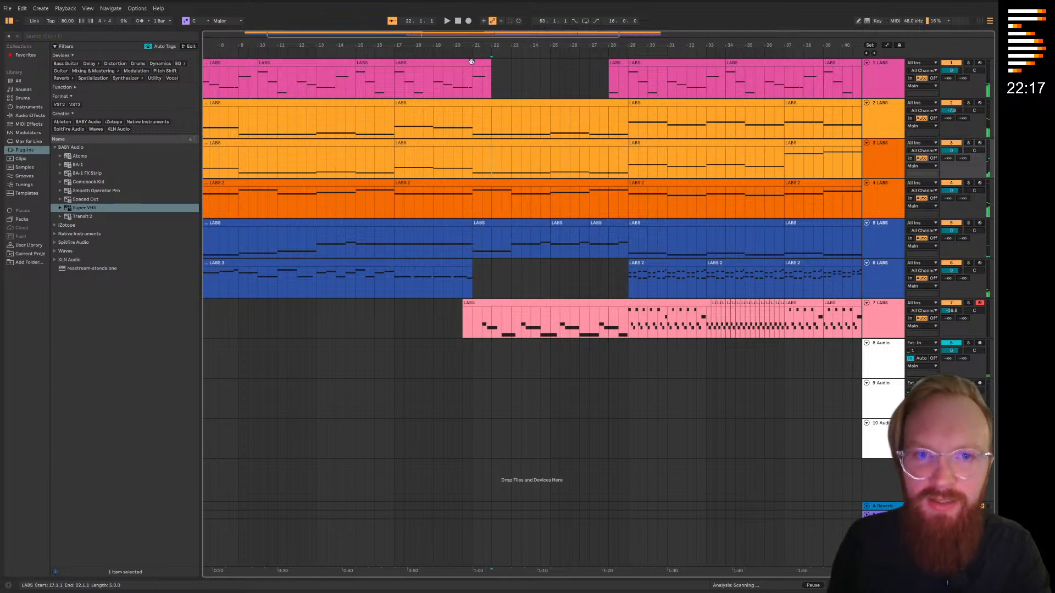
key(space)
click(964, 144)
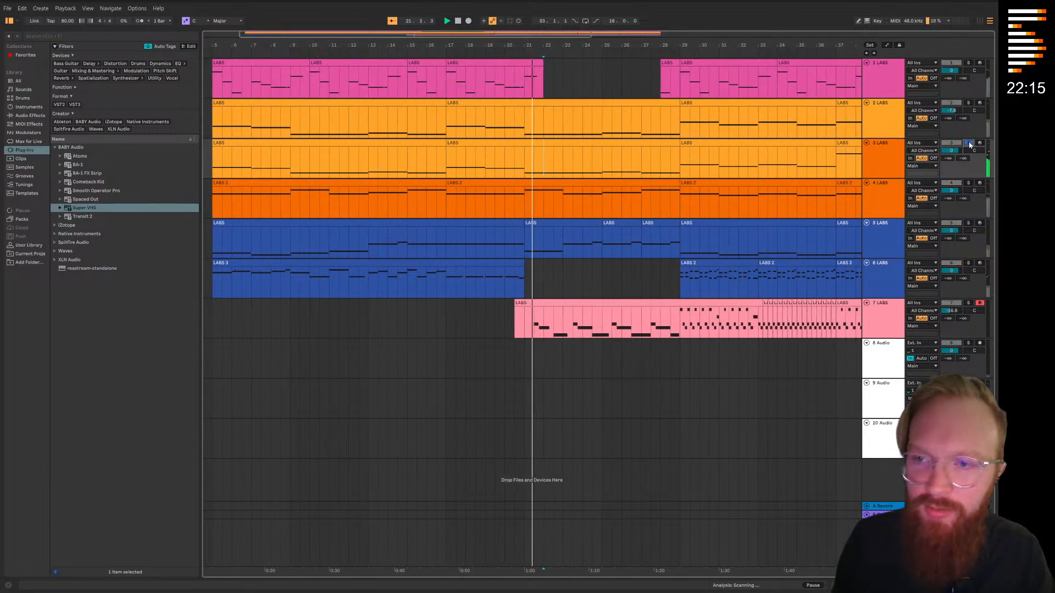
drag(535, 158, 675, 170)
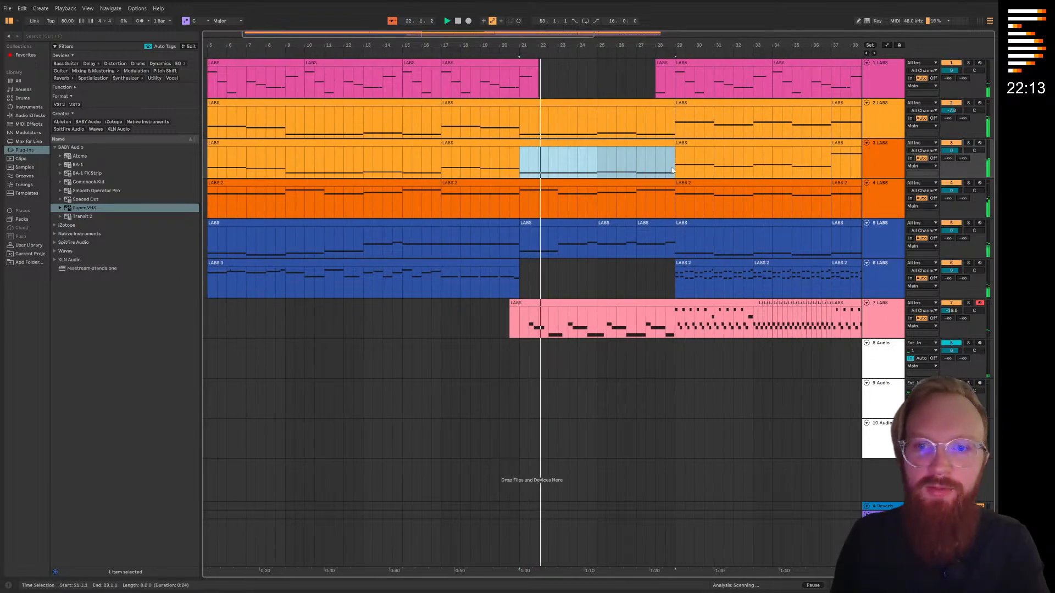
key(Delete)
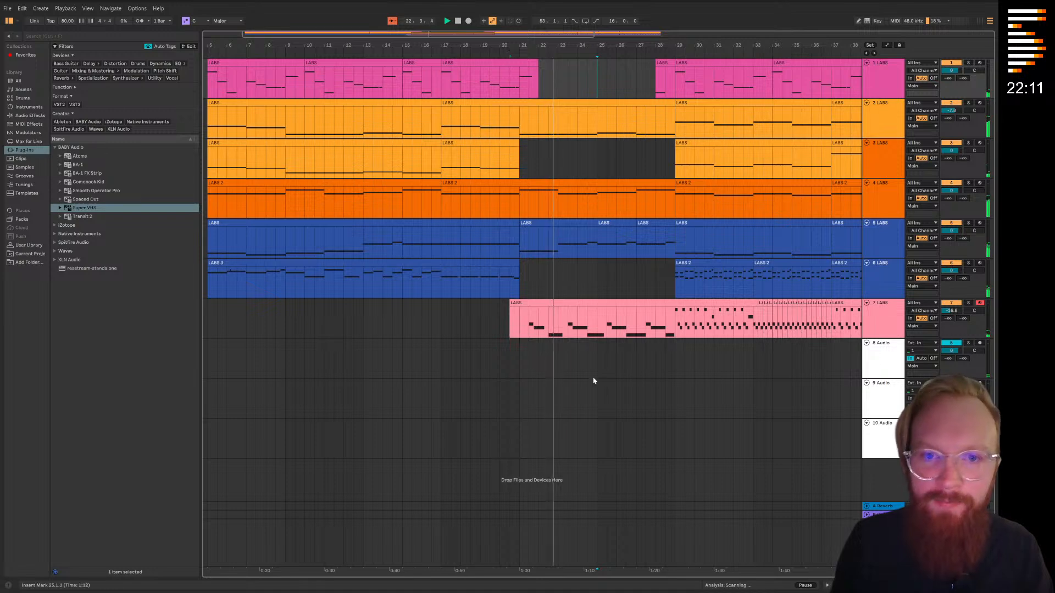
Play the thinned-out section from about bar 20 to check how it leads into bar 29
scroll(610, 233, right, 4)
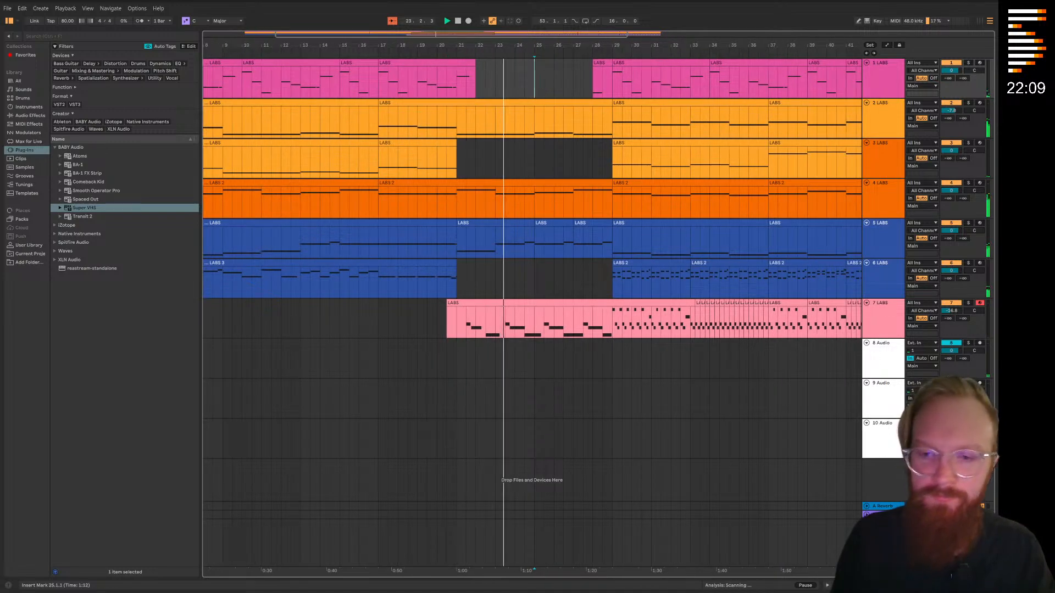
click(443, 54)
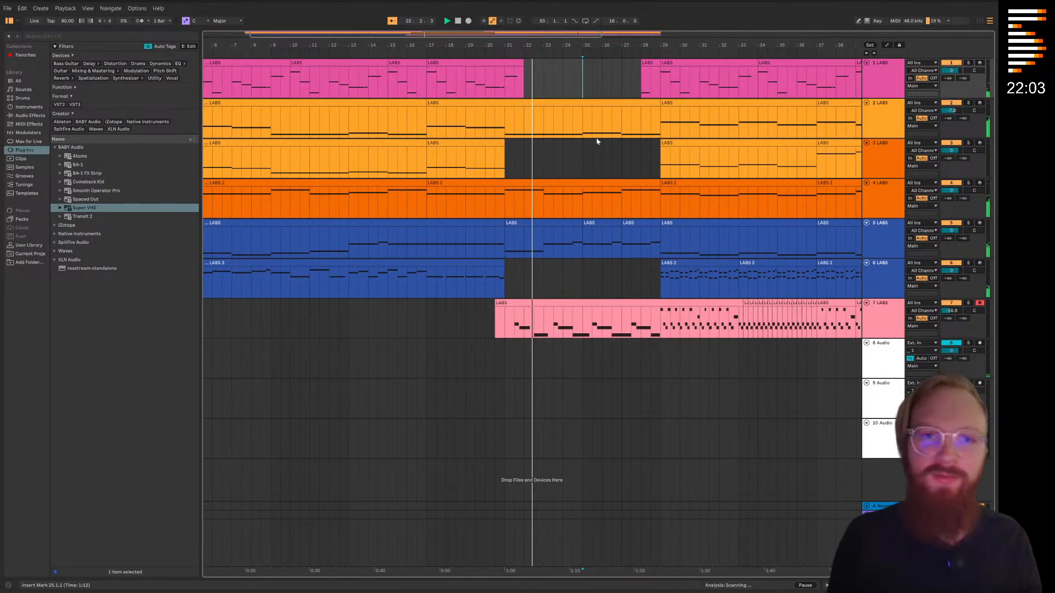
scroll(596, 141, right, 4)
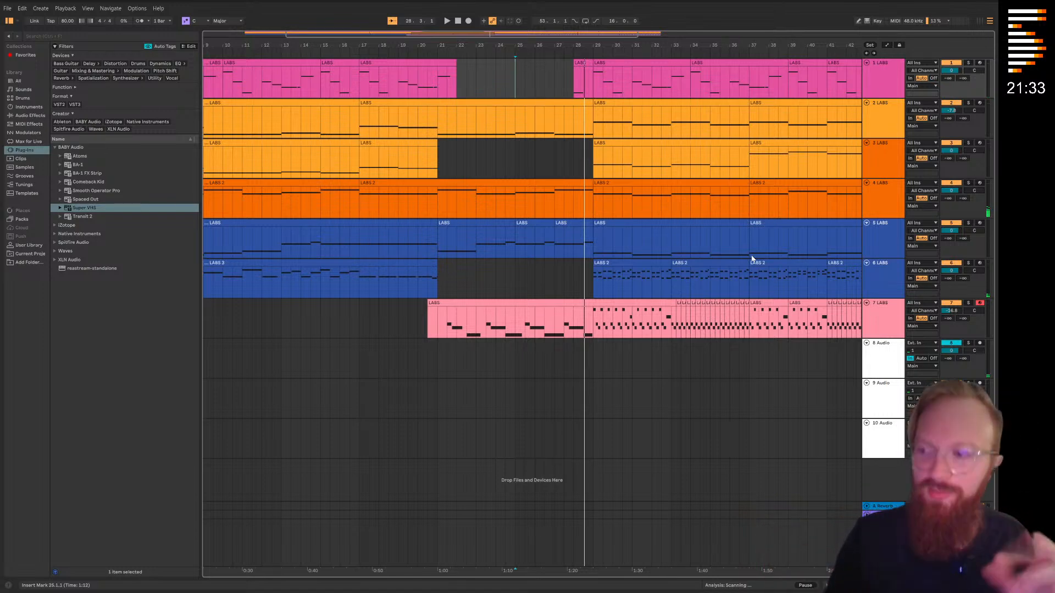
Insert a new MIDI track below track 7 and load the Spitfire Audio LABS instrument on it
right_click(882, 324)
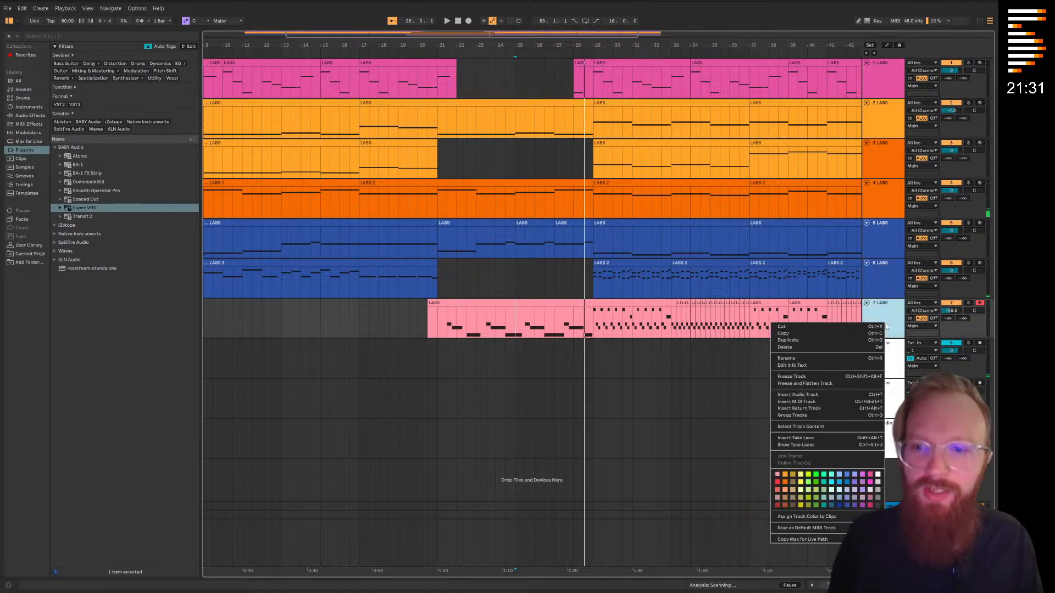
click(812, 402)
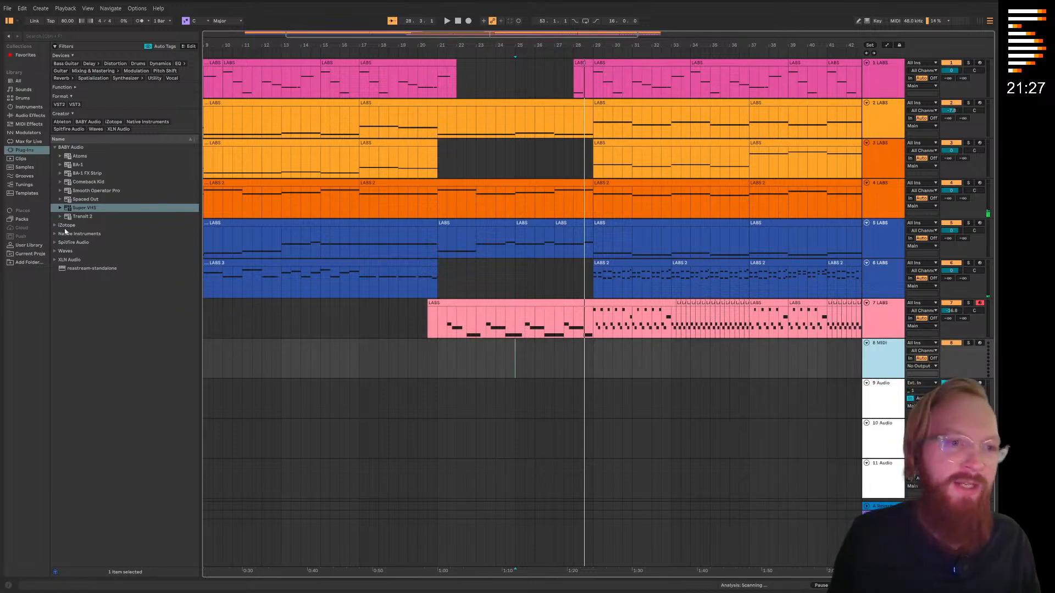
click(55, 243)
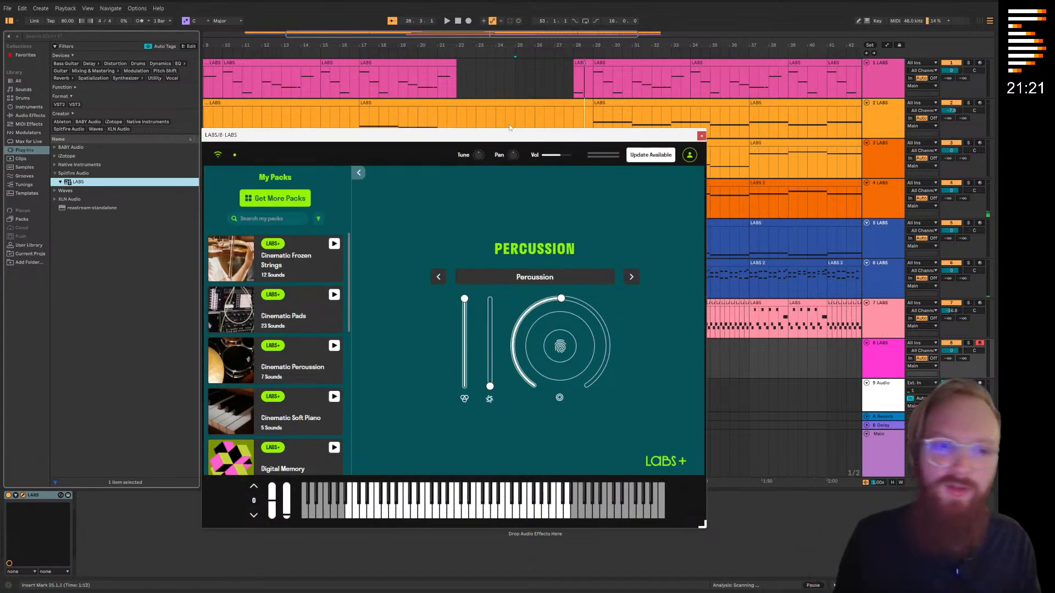
Browse the full LABS pack library filtered to Strings, preview Epic Strings and Emotional Cello, and download the Emotional Cello pack
click(291, 202)
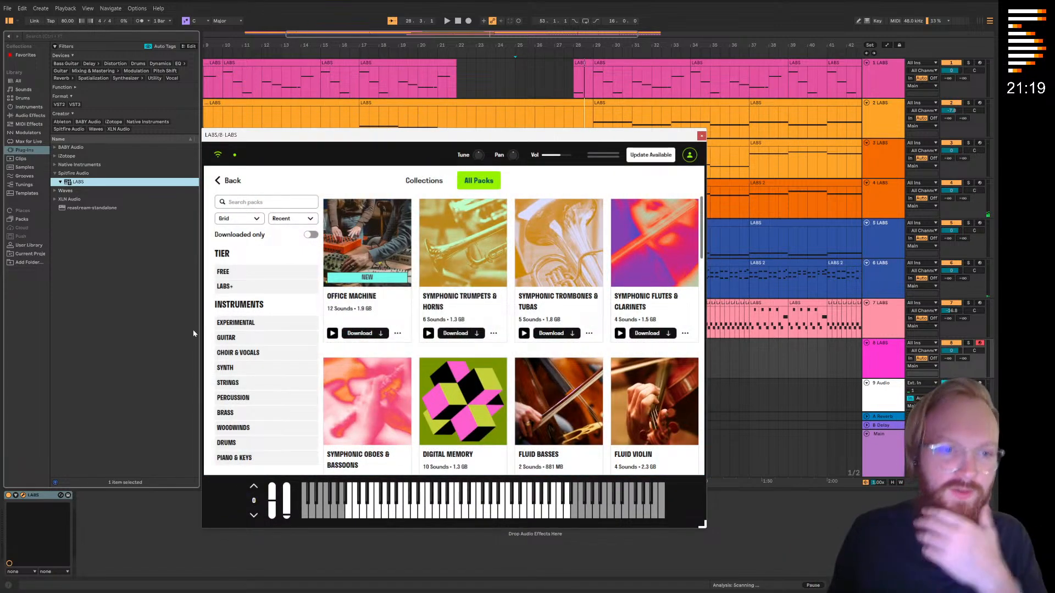
click(224, 368)
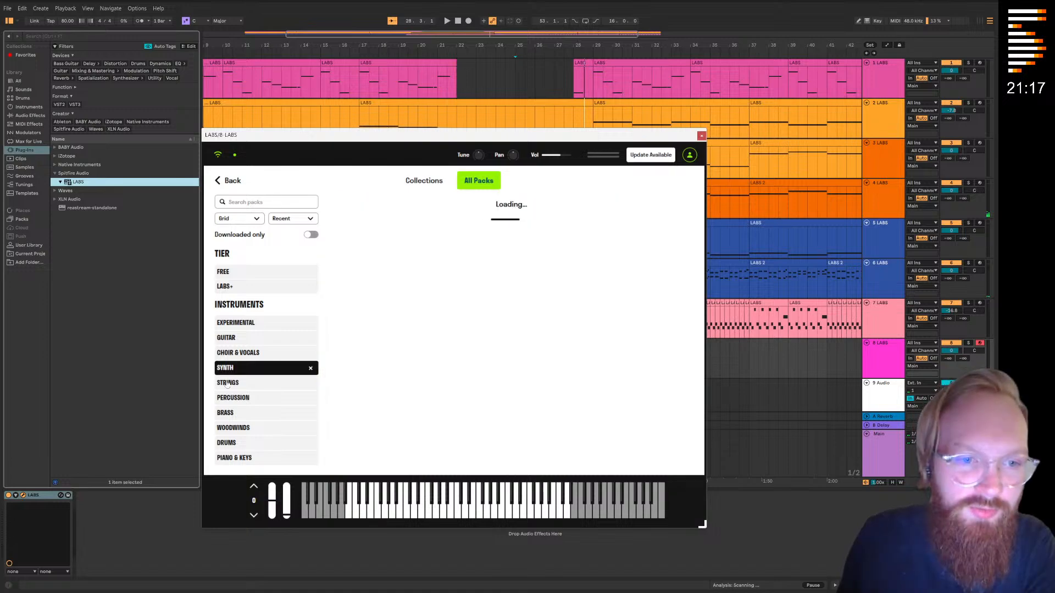
click(237, 382)
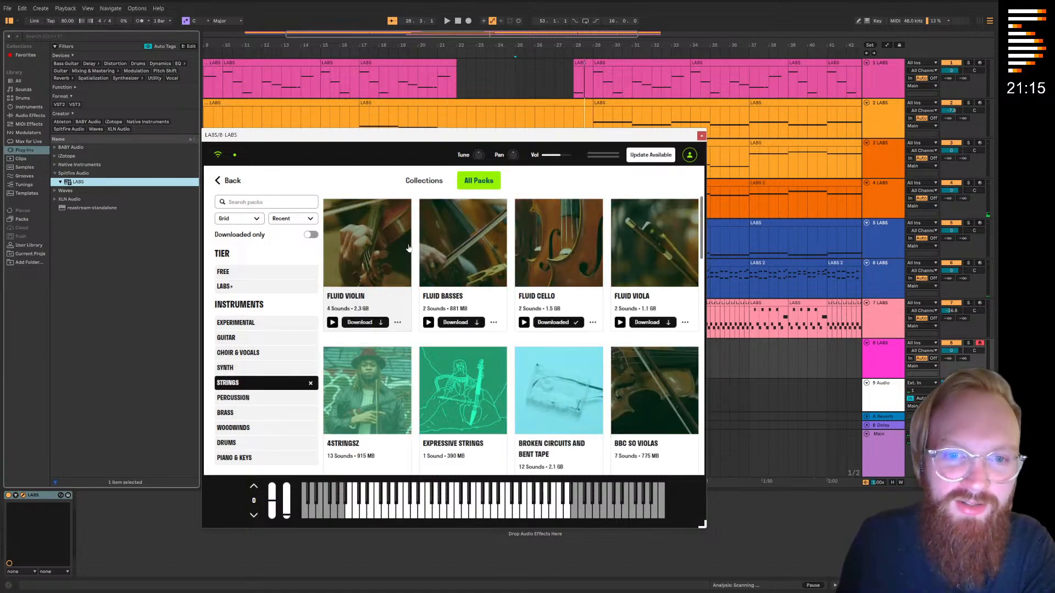
scroll(465, 383, down, 7)
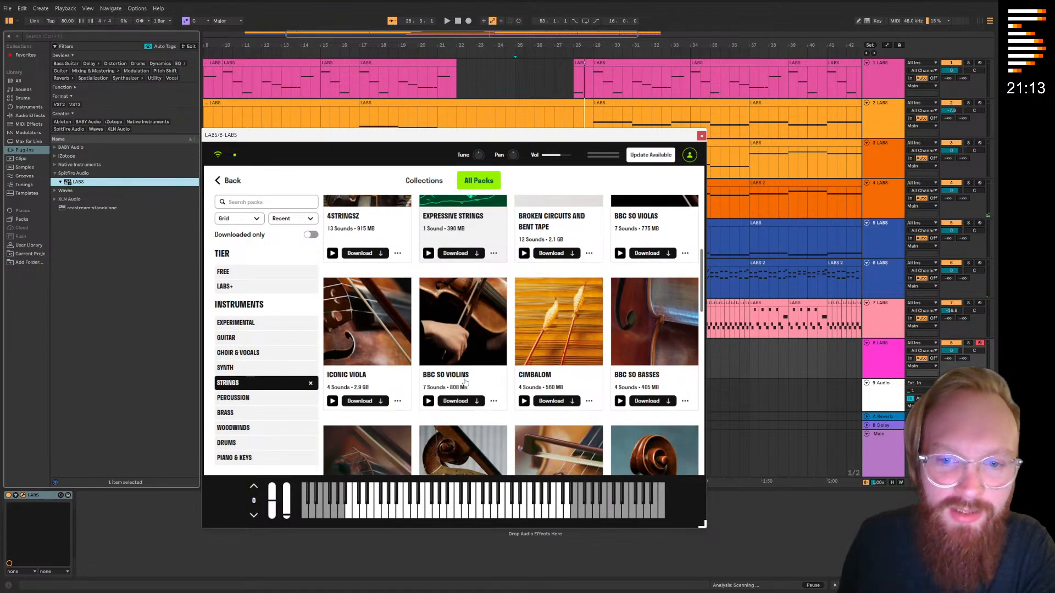
scroll(465, 383, down, 3)
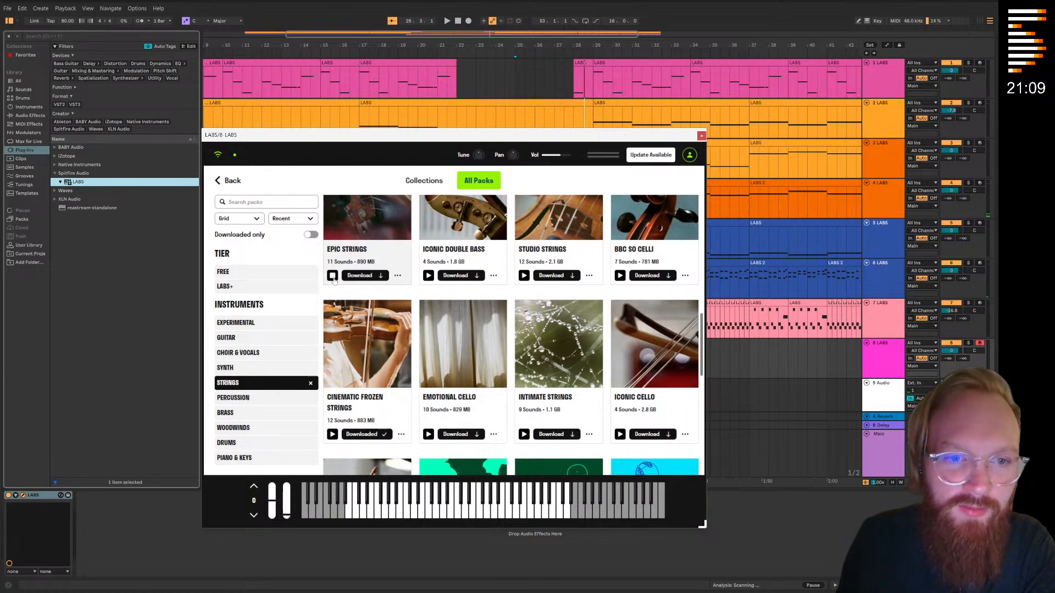
scroll(422, 354, down, 3)
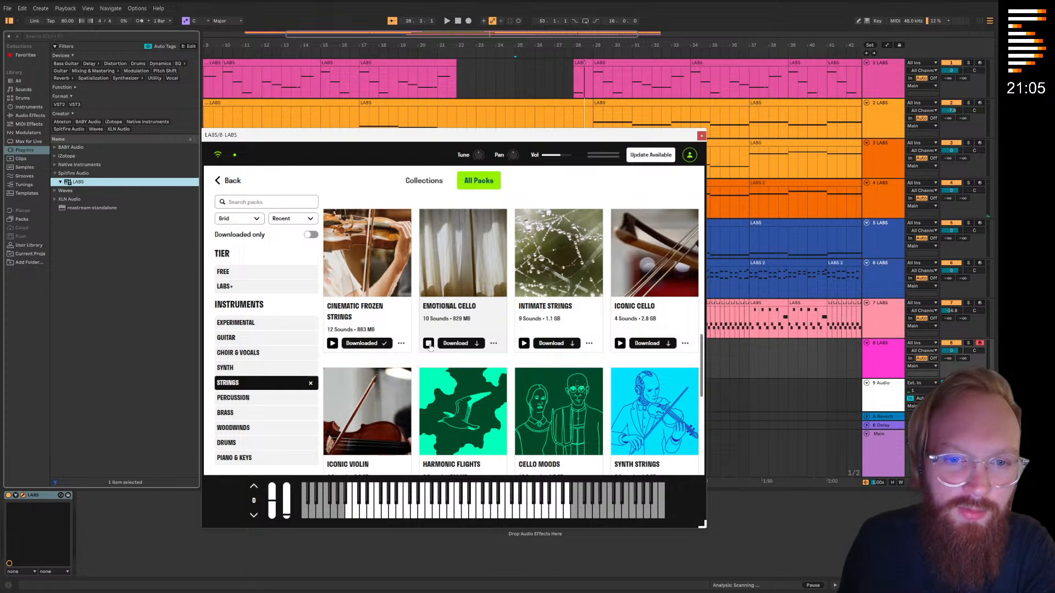
click(438, 273)
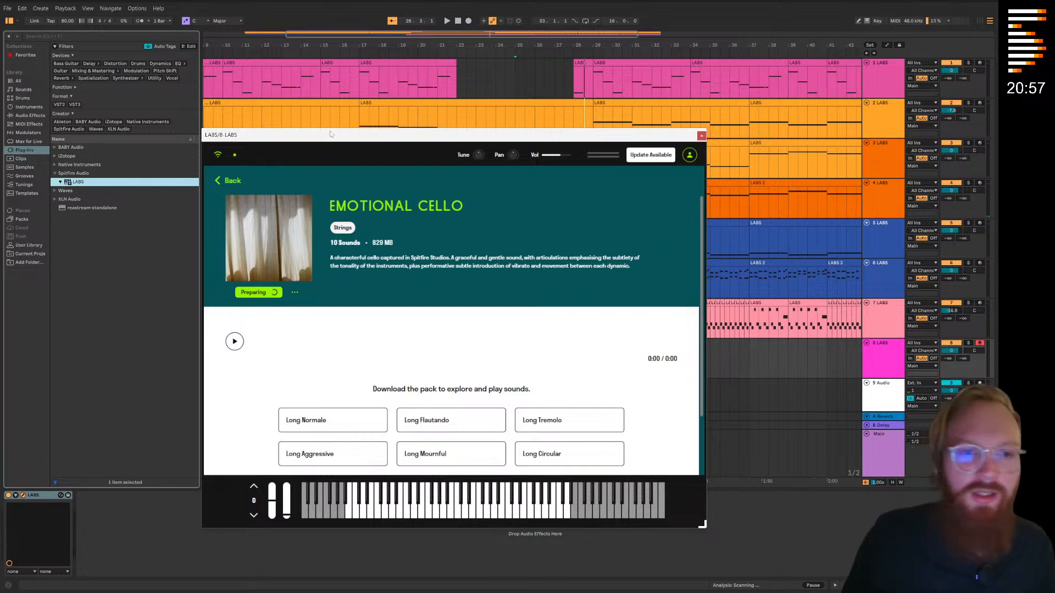
Move the LABS window aside, close it while the pack downloads, and select the 9 Audio track
drag(336, 141, 447, 163)
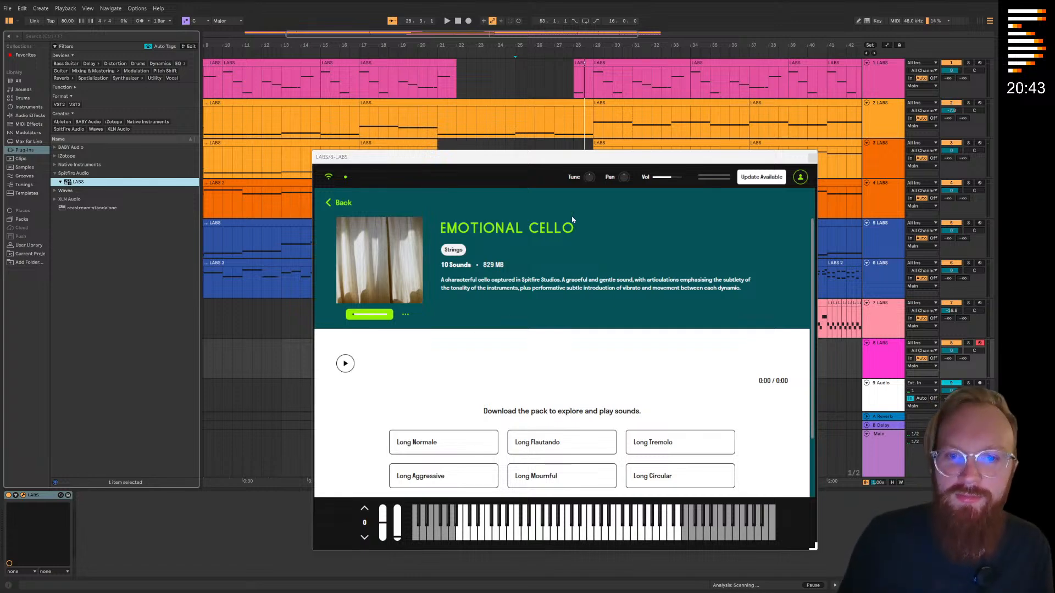
click(812, 158)
scroll(821, 282, down, 4)
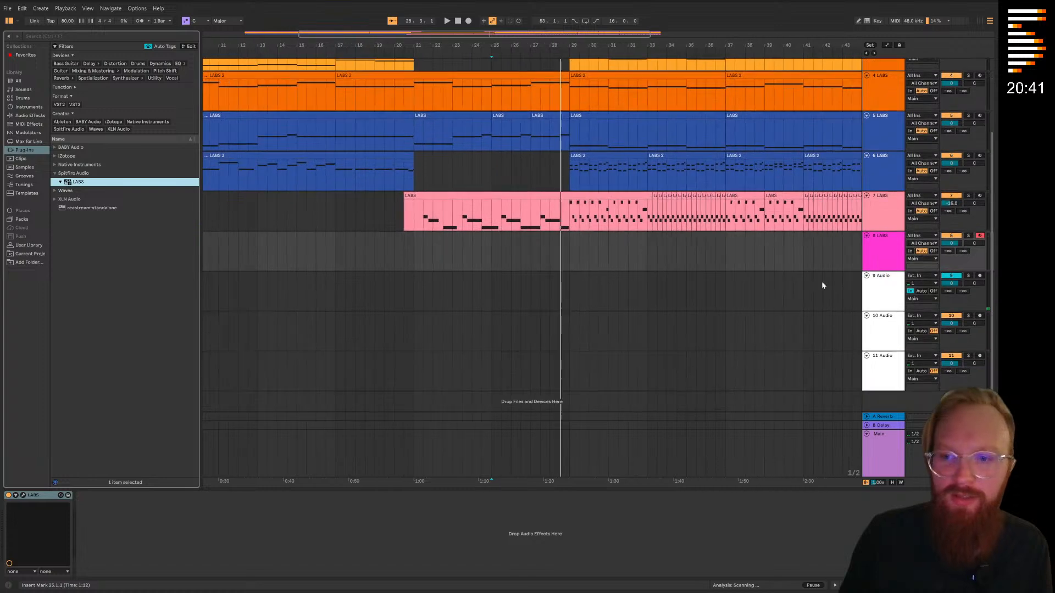
click(870, 301)
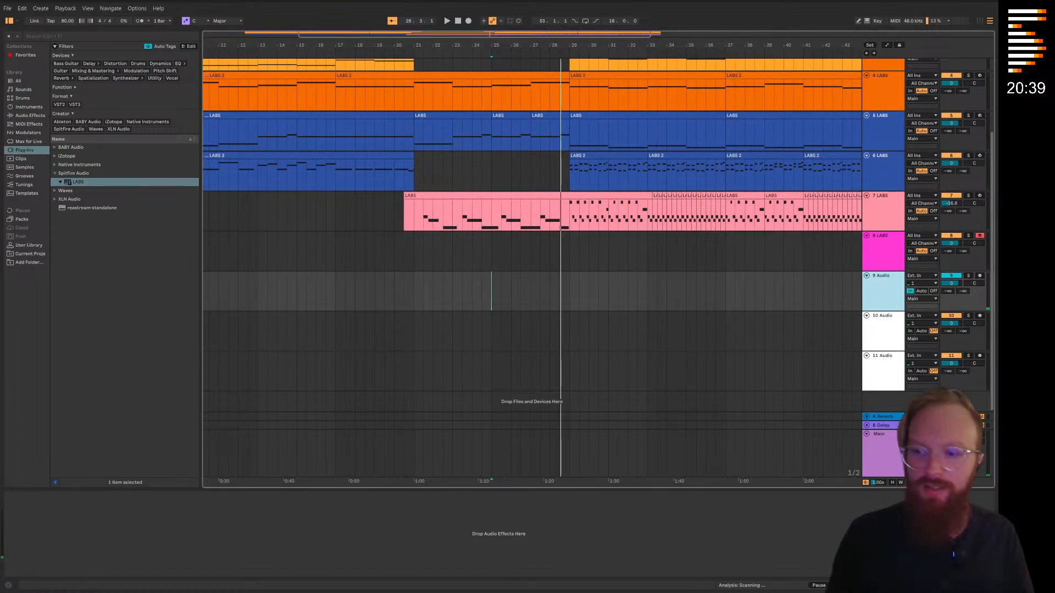
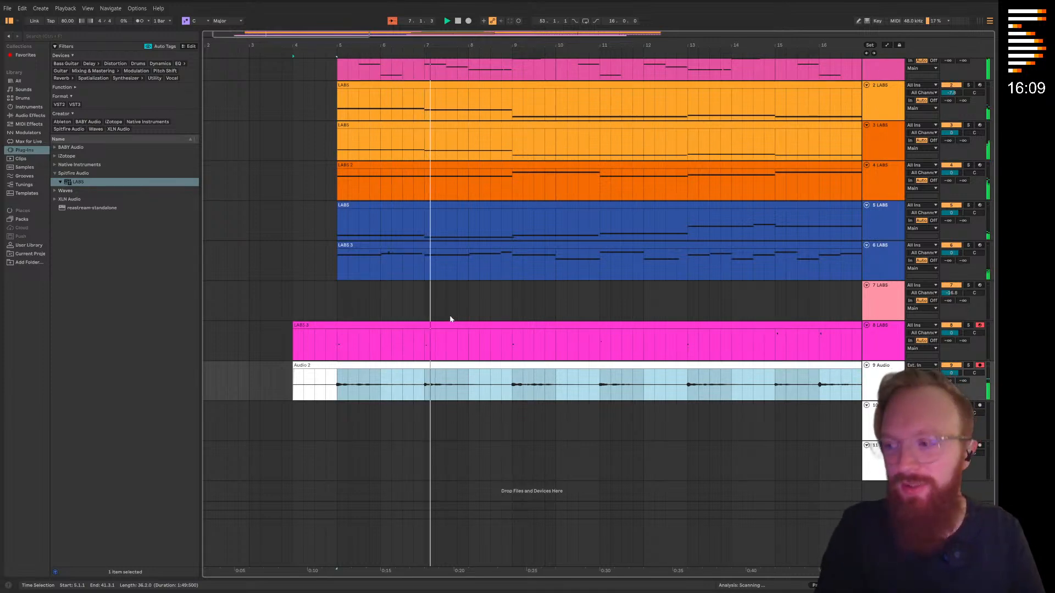
Examine the arrangement during playback and check the device chain on track 7 LABS
click(457, 306)
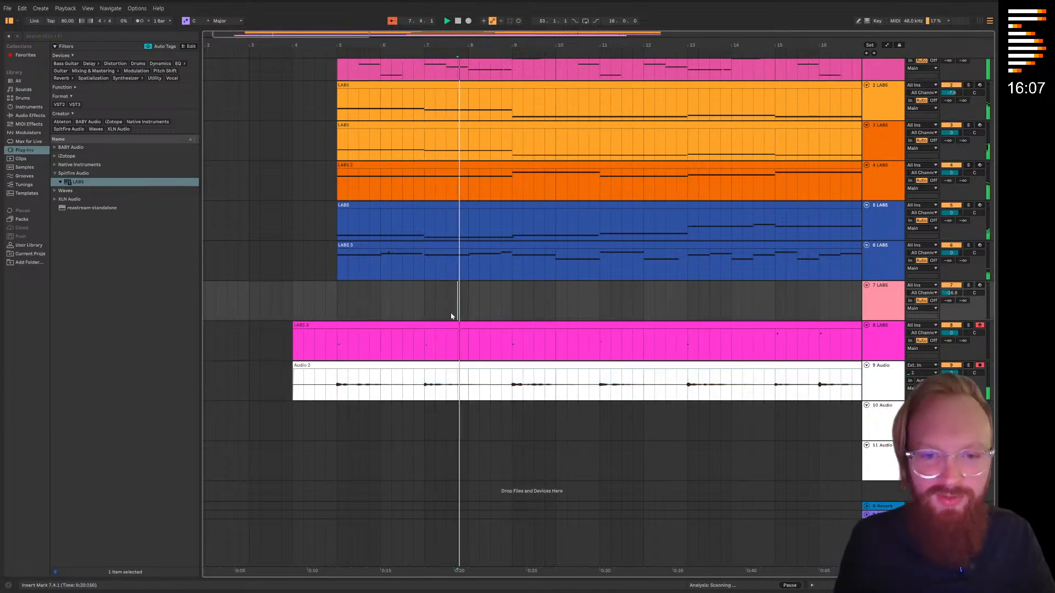
key(minus)
key(minus)
drag(476, 308, 434, 320)
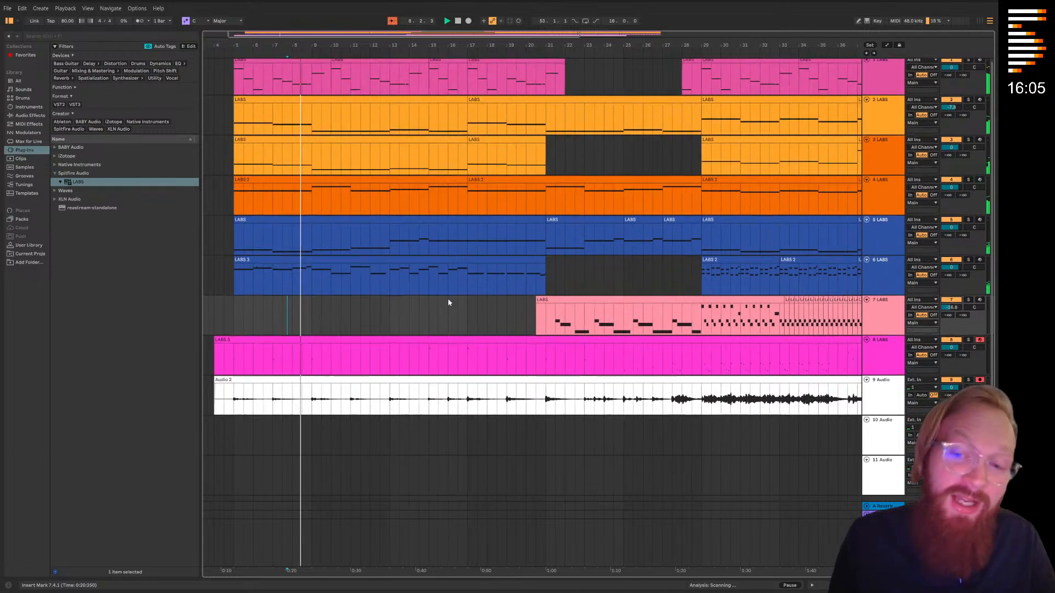
click(893, 400)
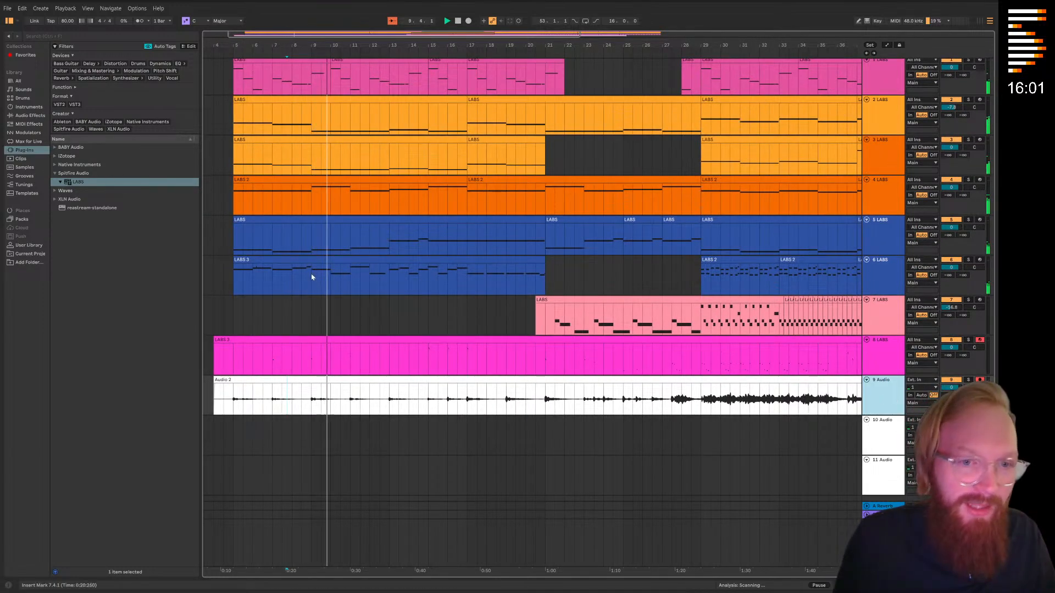
click(349, 421)
scroll(325, 417, down, 1)
scroll(294, 378, up, 1)
scroll(511, 380, down, 1)
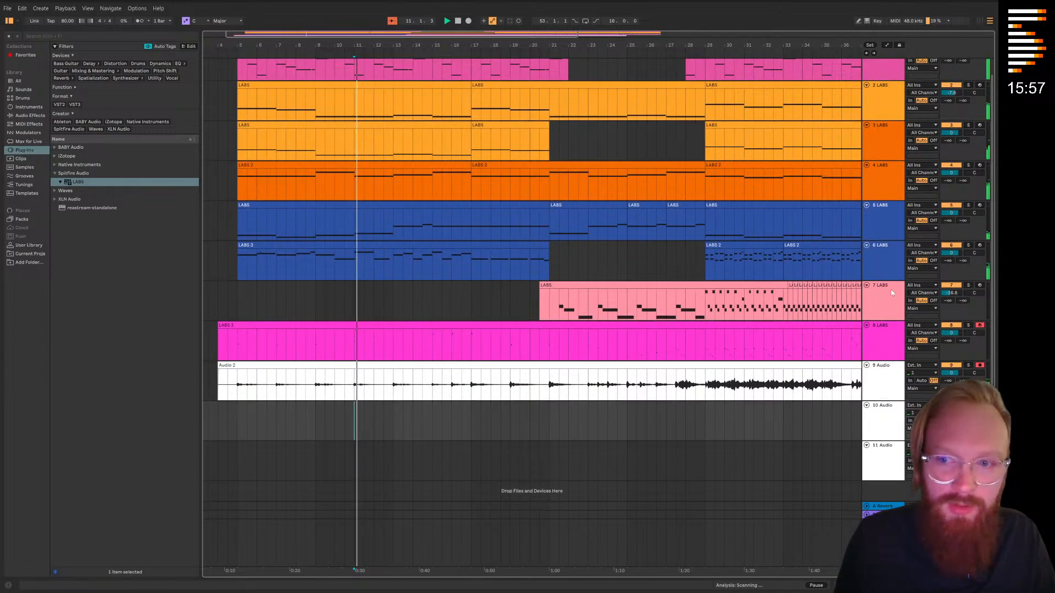
double_click(881, 302)
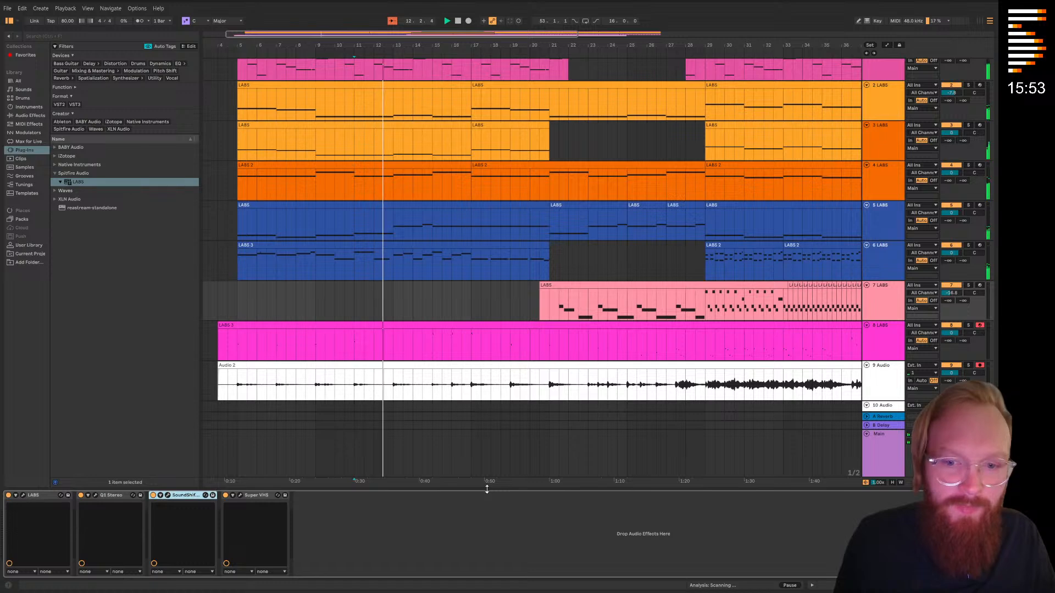
double_click(487, 489)
Add a long fade-in to the Audio 2 clip on track 9, from its start at bar 4 to about bar 19
drag(520, 391, 504, 376)
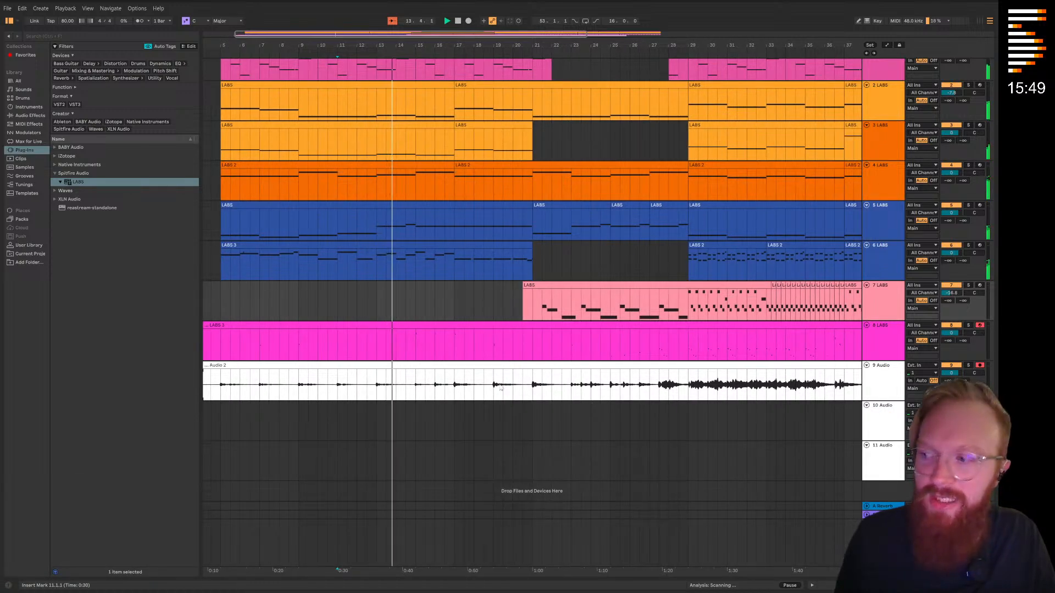
drag(332, 388, 359, 389)
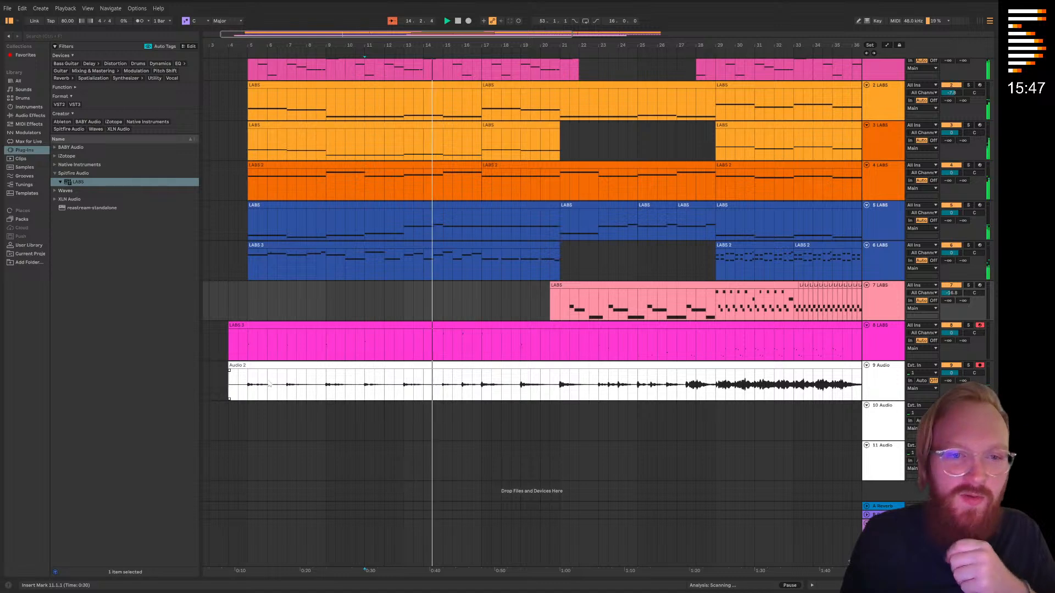
drag(231, 373, 523, 378)
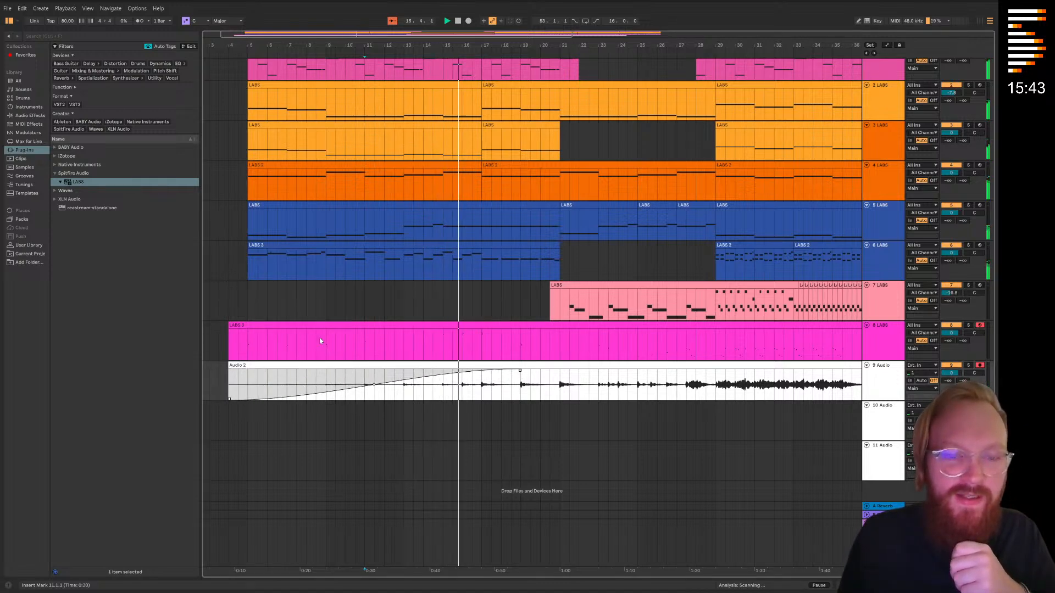
Examine the rest of the arrangement from about bar 16 to the clip ends, focusing on the Audio 2 waveform around bars 20 and 29
scroll(522, 431, right, 5)
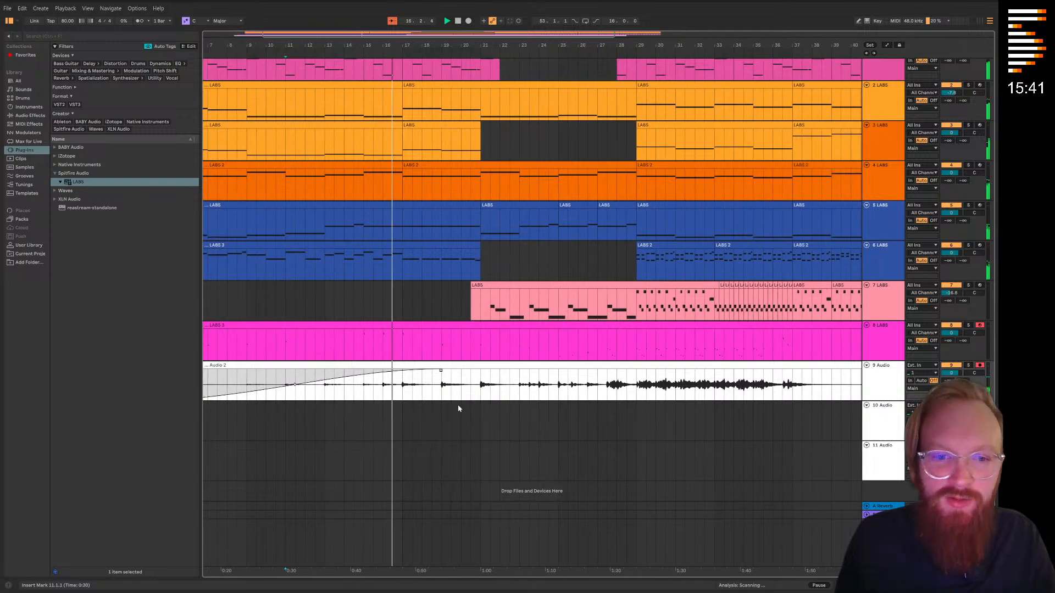
click(460, 407)
scroll(462, 407, right, 1)
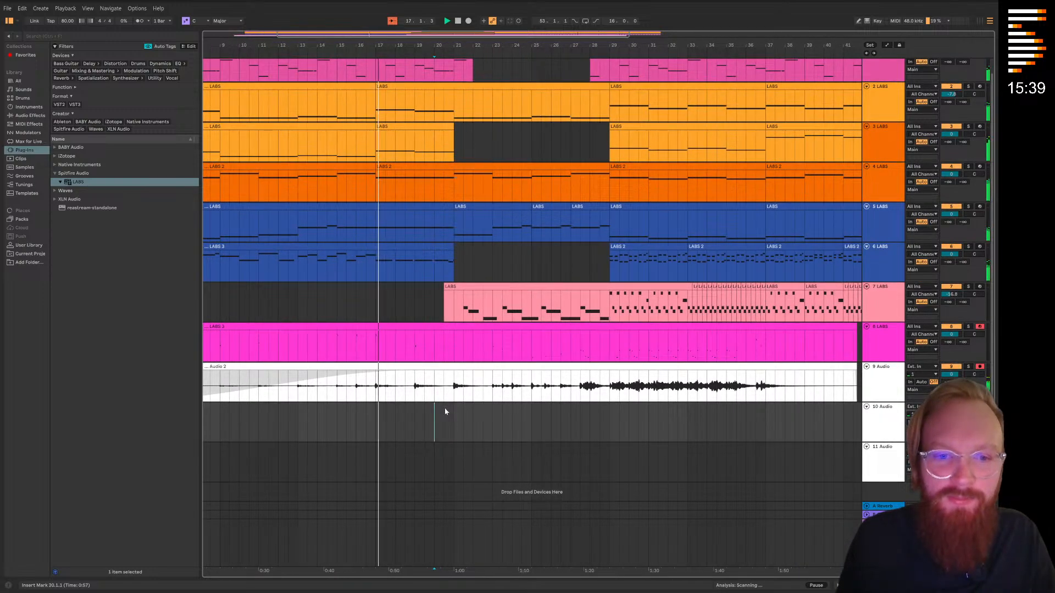
scroll(455, 412, right, 2)
scroll(467, 415, up, 1)
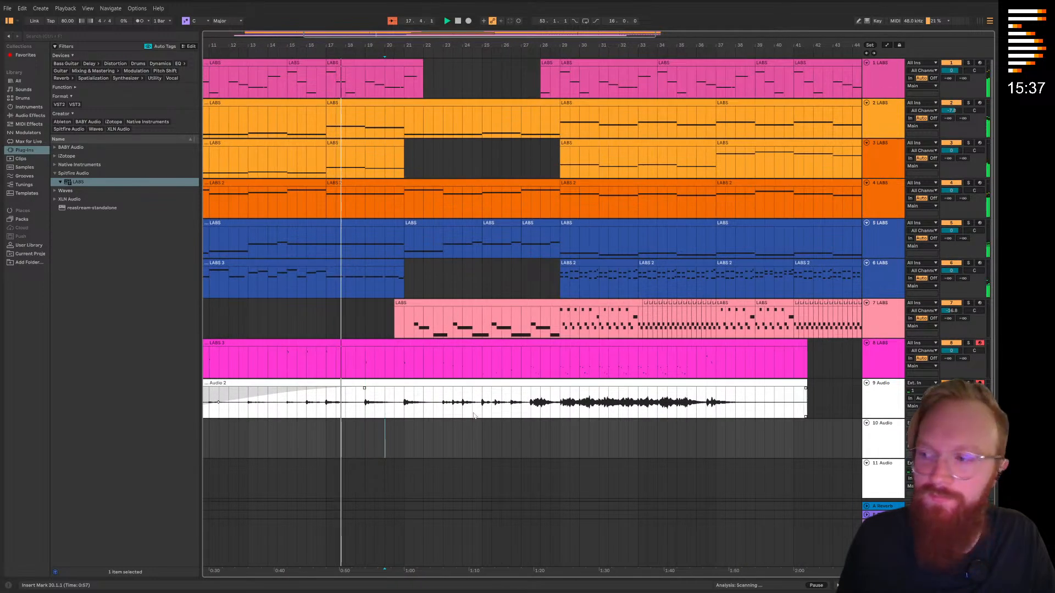
scroll(474, 416, down, 1)
scroll(475, 409, right, 3)
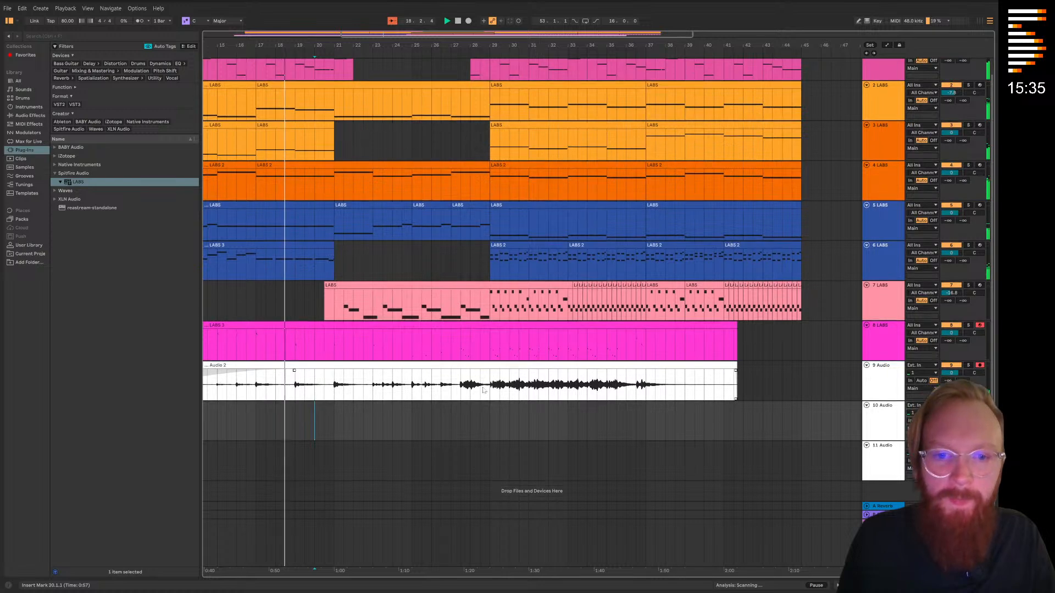
click(491, 375)
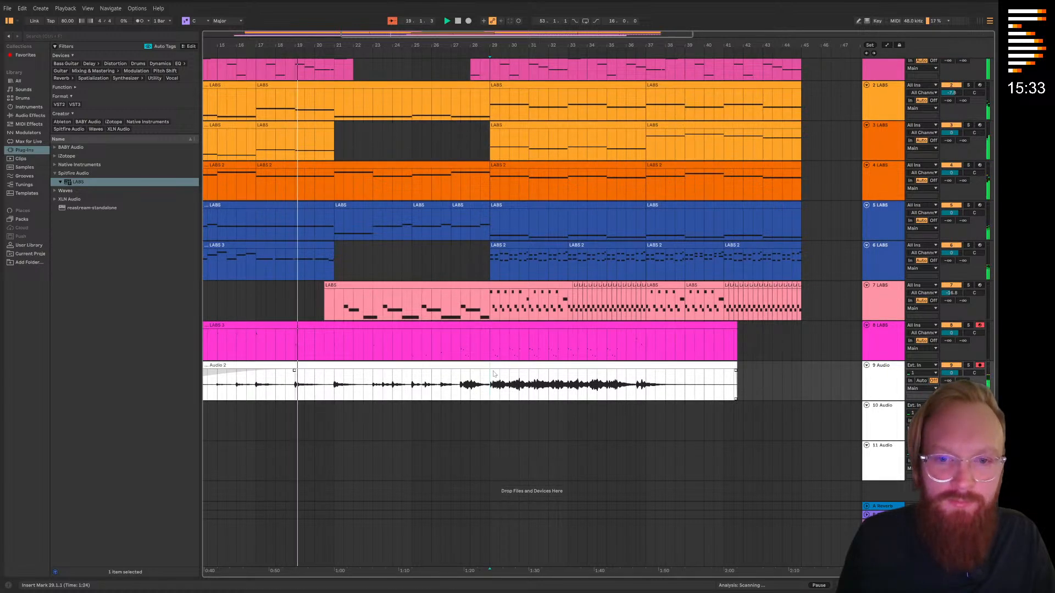
click(492, 403)
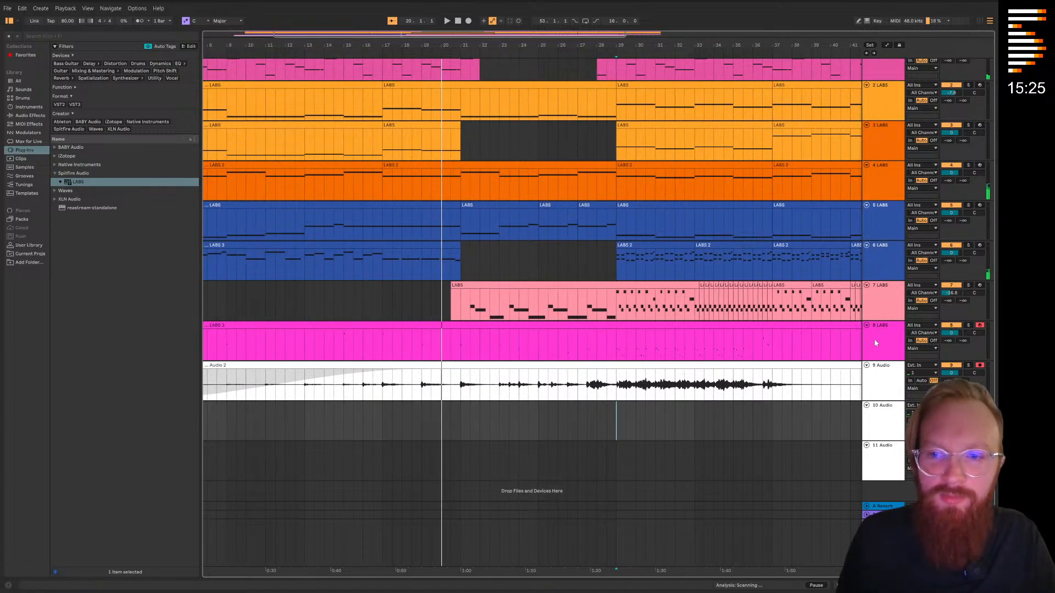
Open the LABS instrument on track 8 and limit the Strings pack library to downloaded packs only
click(893, 349)
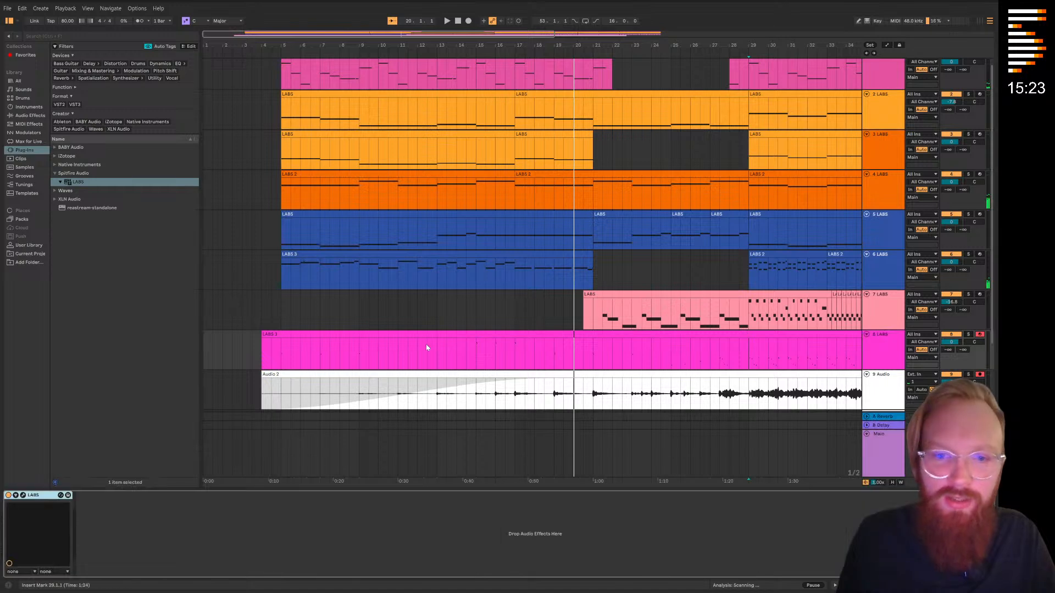
click(23, 496)
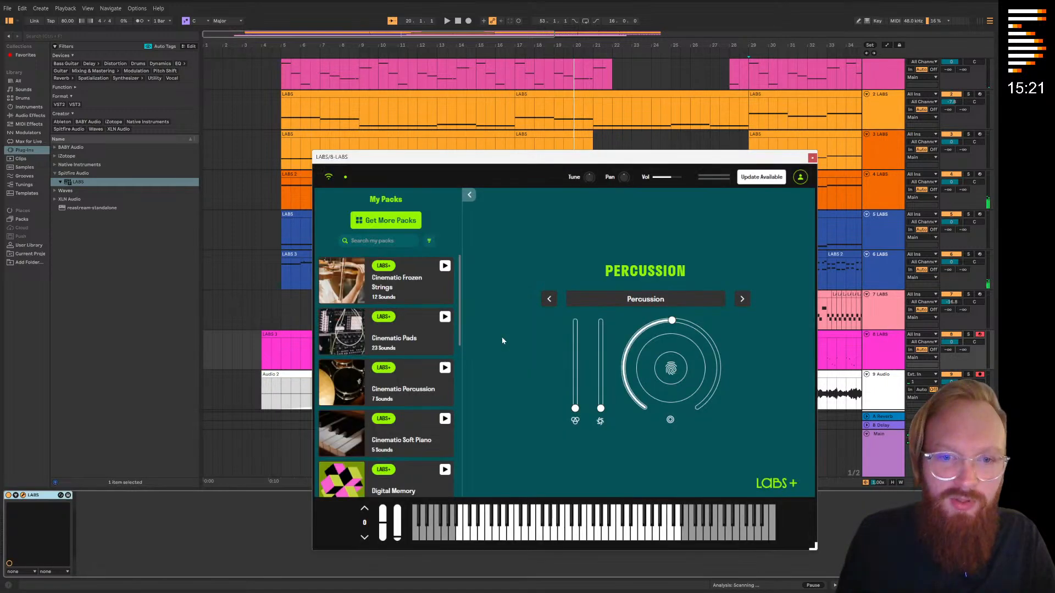
drag(541, 159, 282, 165)
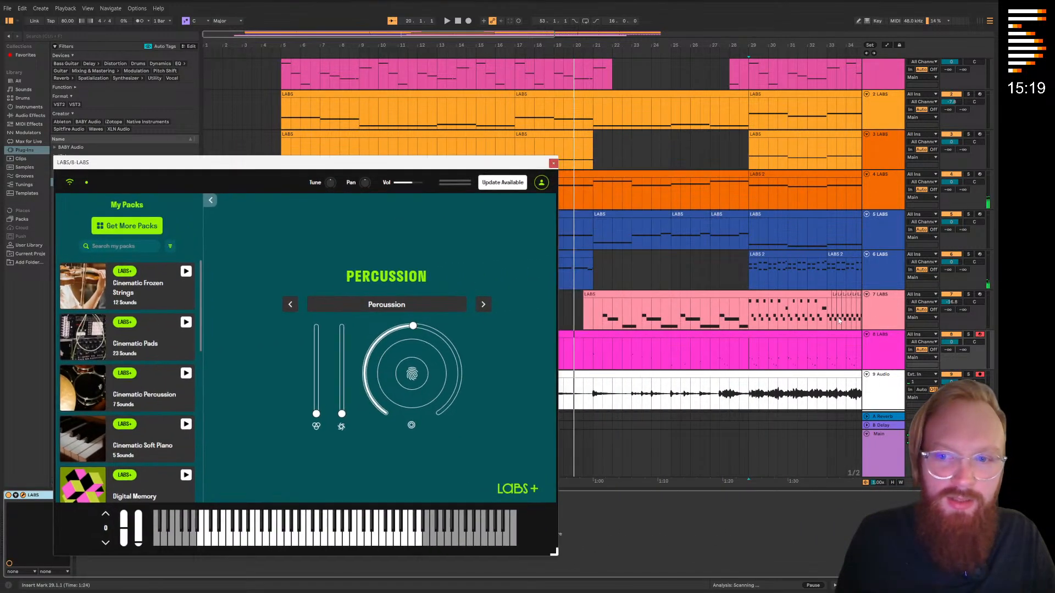
click(892, 360)
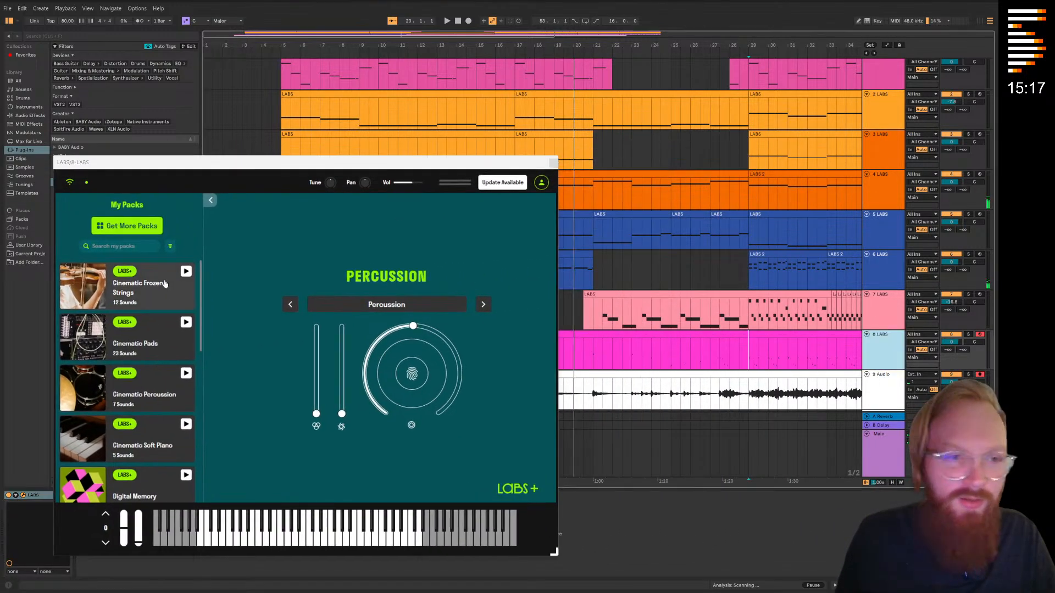
click(154, 227)
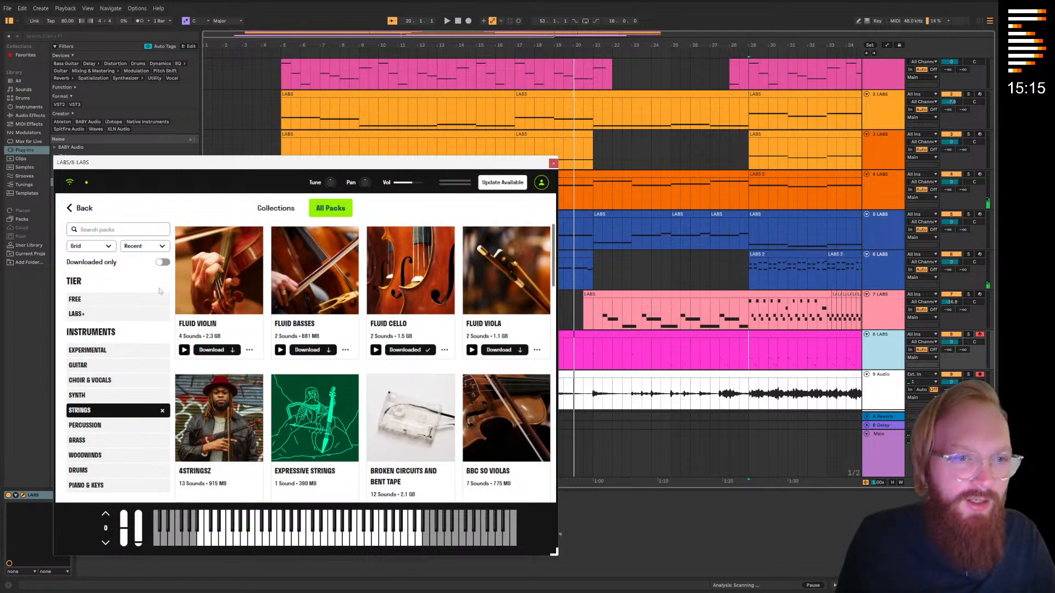
click(163, 263)
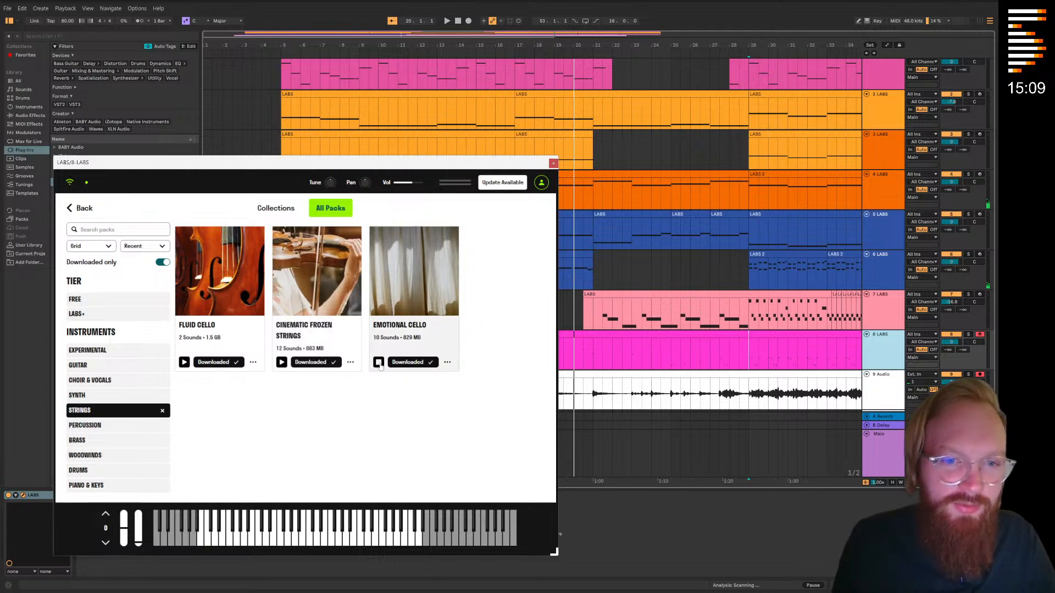
Load the Long Mournful sound from the Emotional Cello pack on track 8 and close the LABS window
click(412, 309)
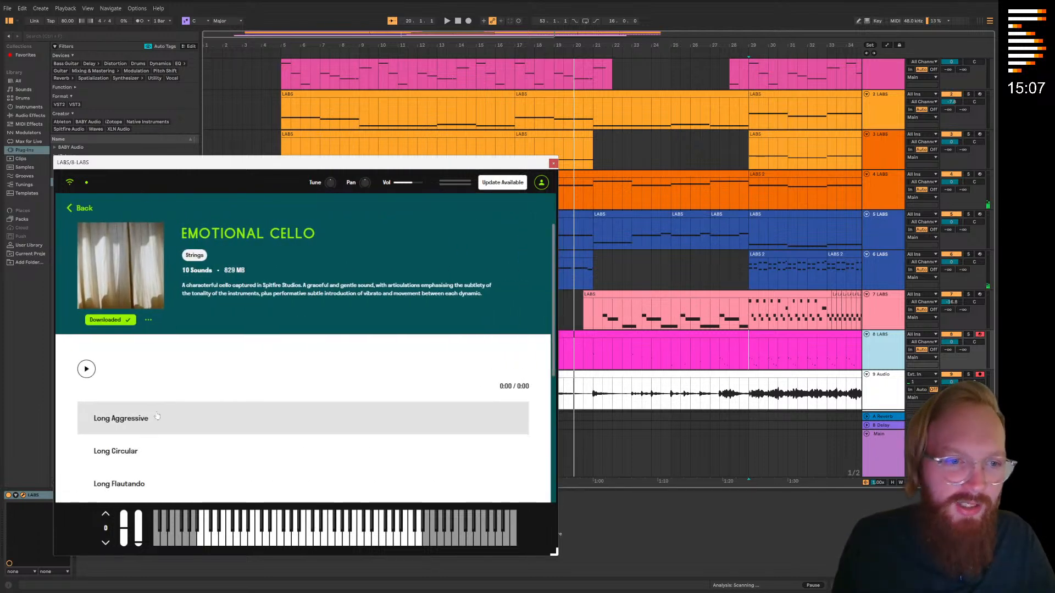
scroll(158, 415, down, 4)
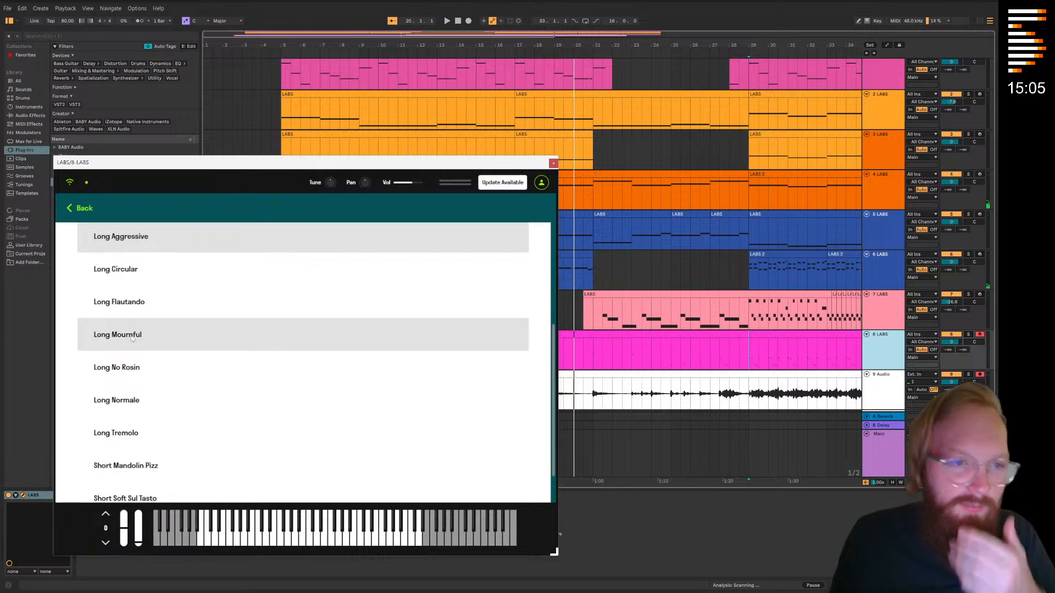
click(133, 337)
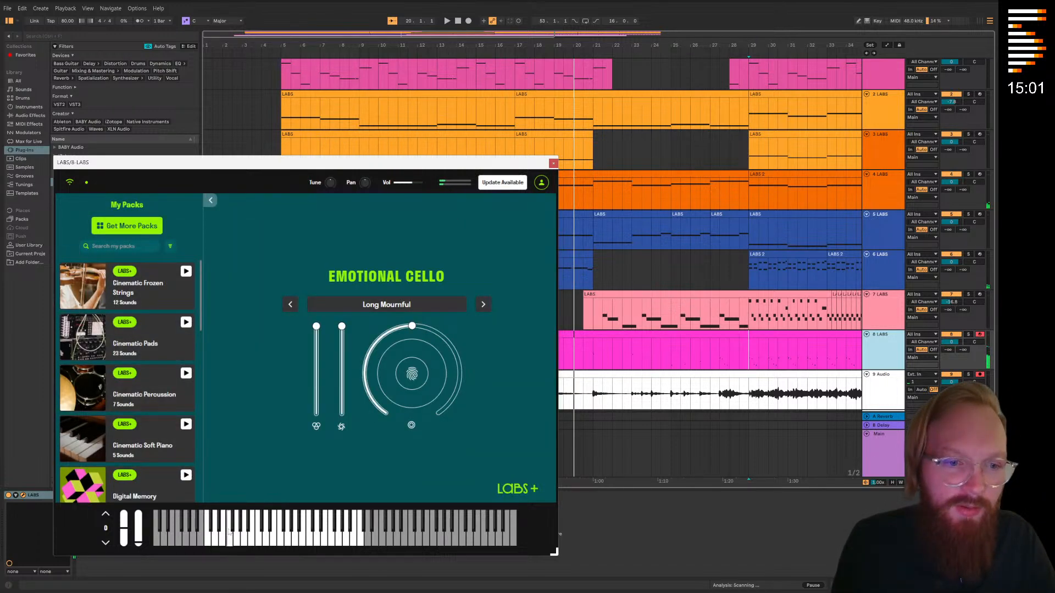
click(553, 164)
Lengthen all notes in the track 8 clip by about two bars, close the clip editor and start playback
scroll(389, 334, down, 3)
double_click(353, 306)
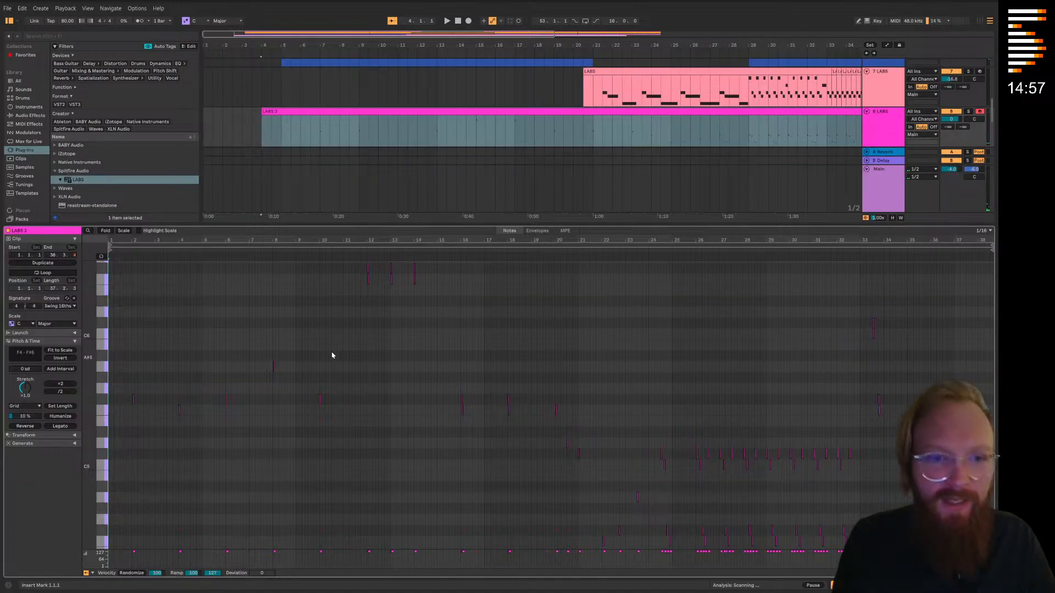
scroll(399, 387, down, 1)
key(ctrl+a)
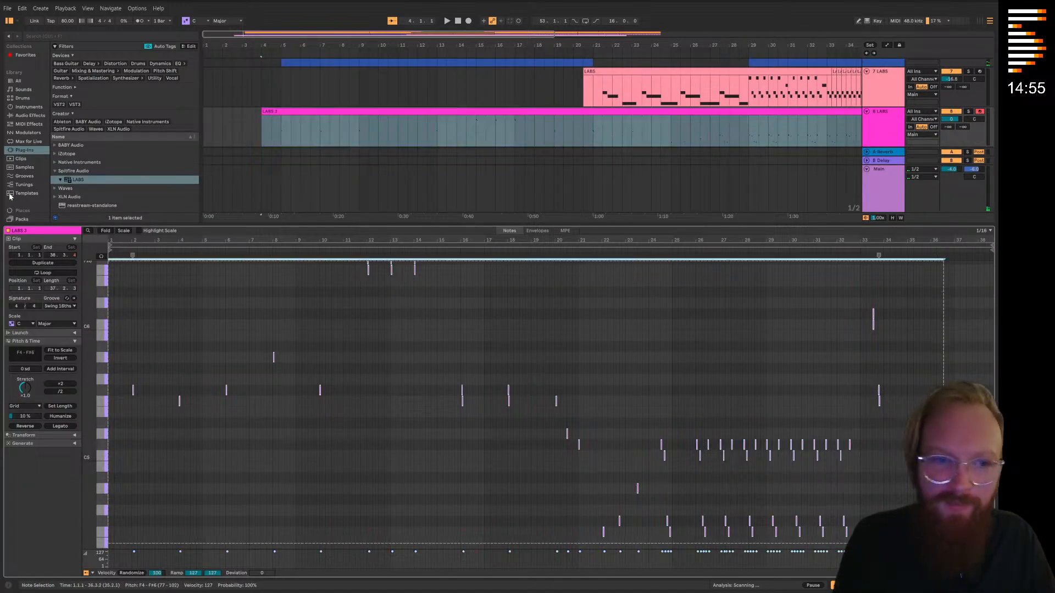
drag(133, 389, 179, 397)
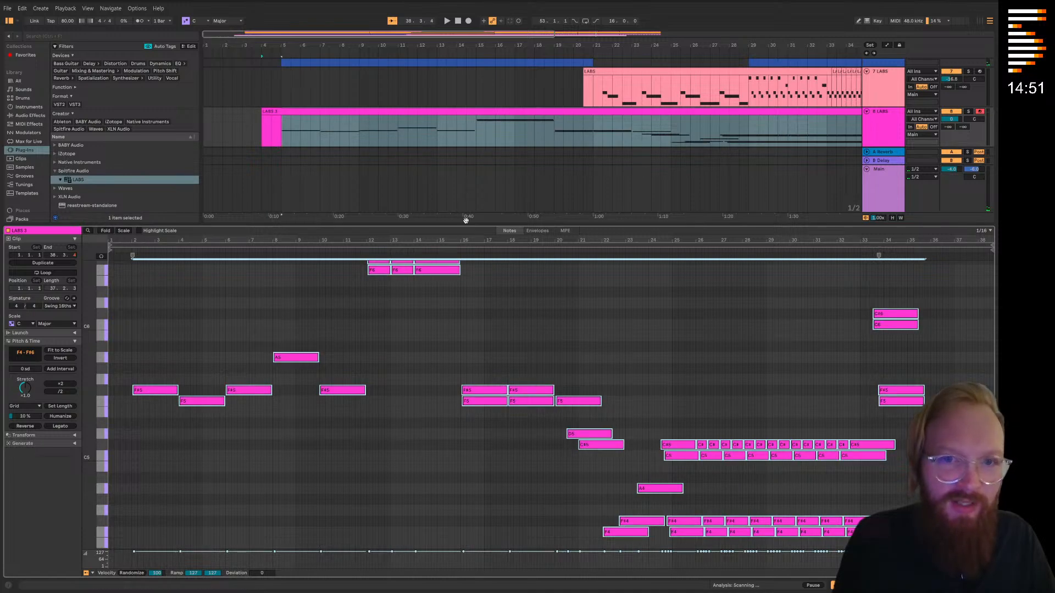
key(ctrl+alt+l)
key(space)
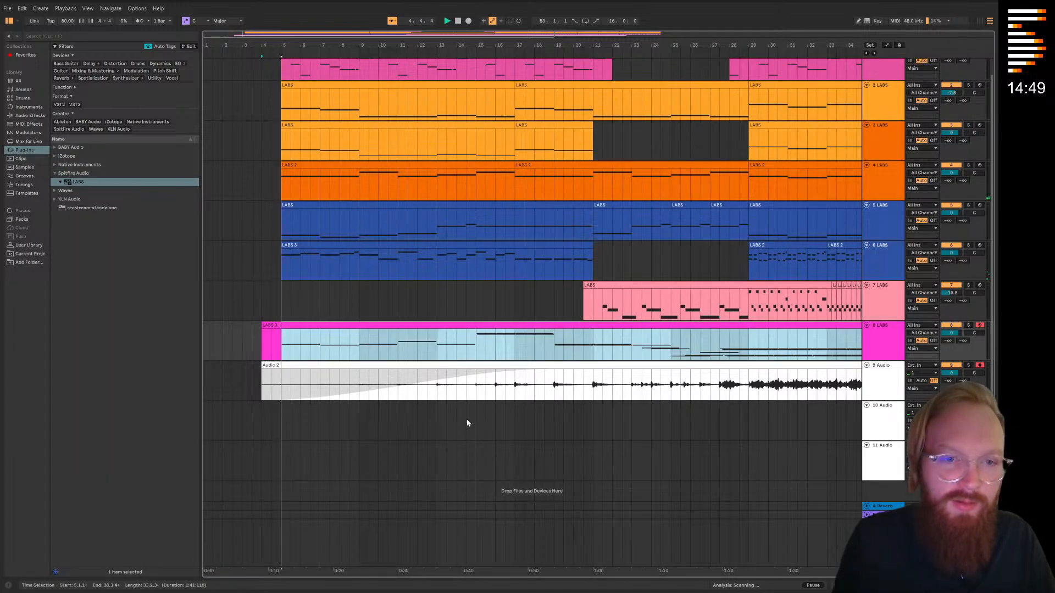
Solo track 8, reopen its clip and audition the lengthened cello notes
click(467, 423)
click(465, 341)
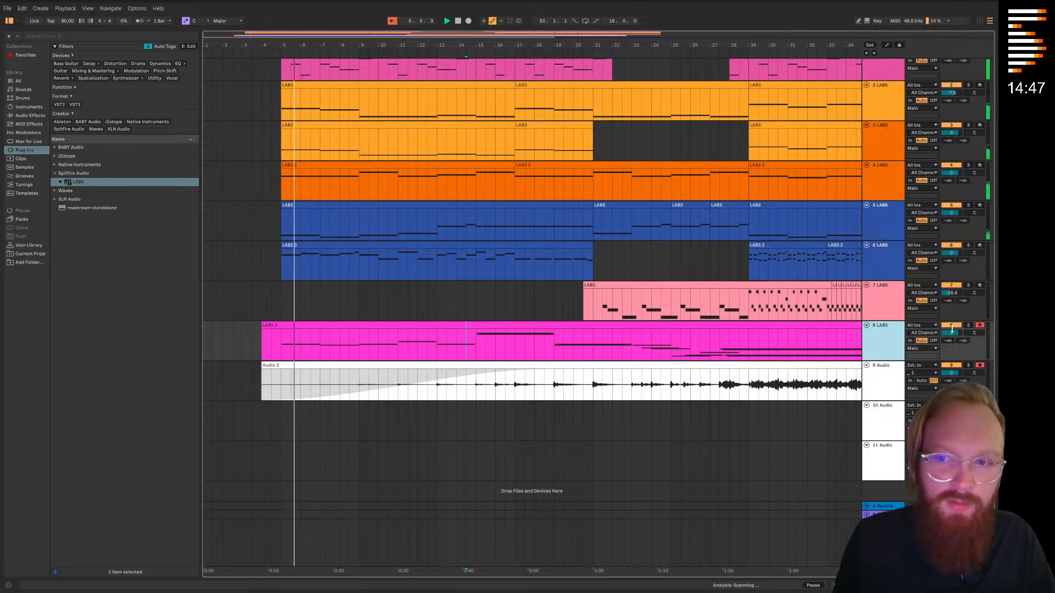
double_click(433, 323)
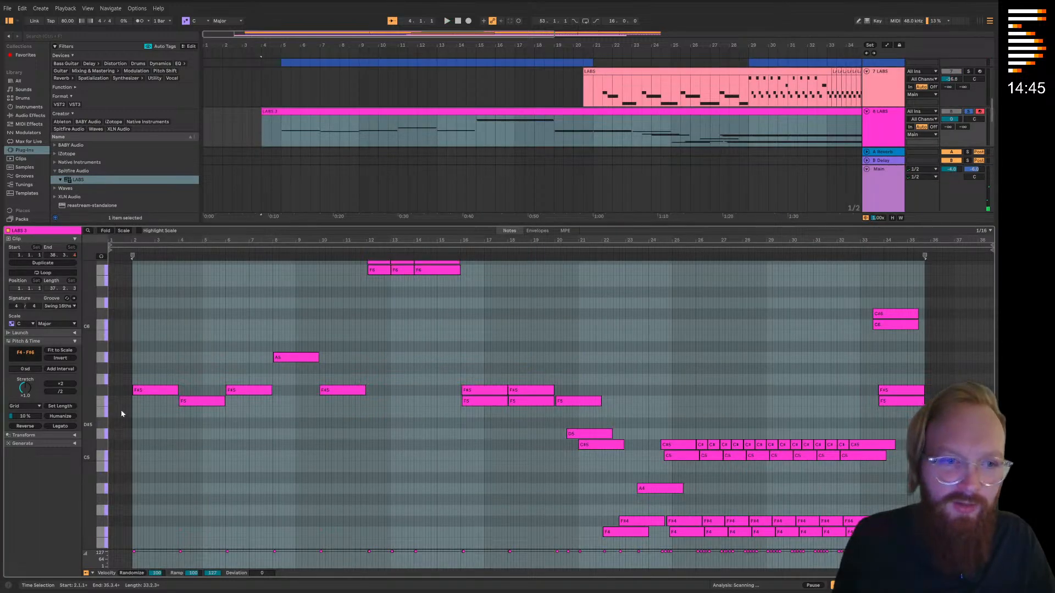
click(628, 252)
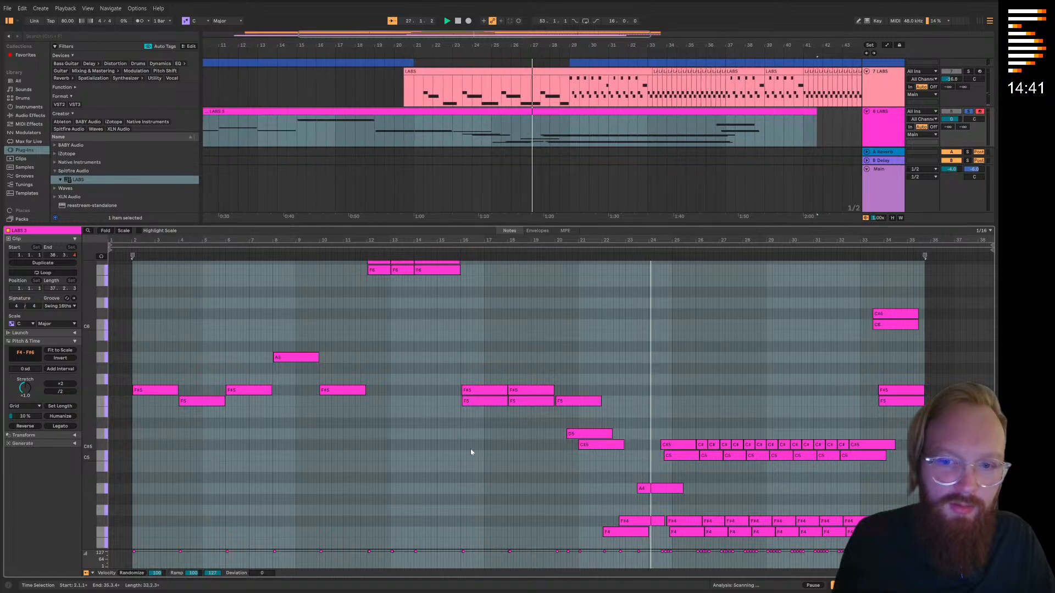
Transpose all notes in the track 8 clip down to the E1 to F3 range and shift them to start at bar 3
scroll(466, 446, down, 2)
scroll(549, 406, down, 1)
drag(963, 495, 112, 269)
scroll(440, 378, up, 3)
scroll(440, 377, up, 3)
drag(333, 397, 959, 288)
scroll(335, 417, down, 4)
scroll(195, 387, down, 2)
scroll(193, 389, down, 2)
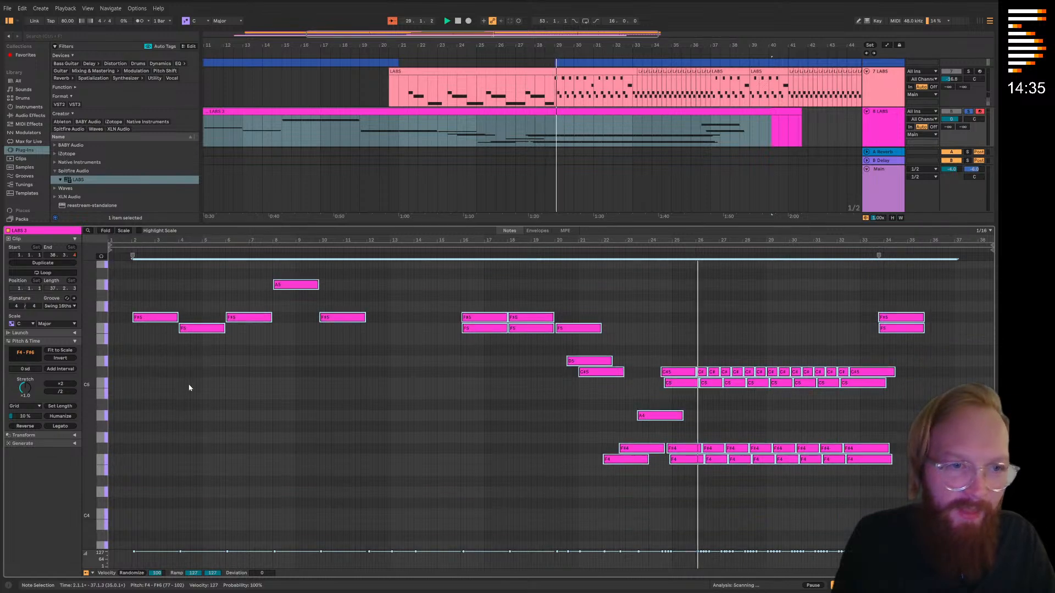
scroll(185, 335, down, 1)
drag(149, 293, 173, 418)
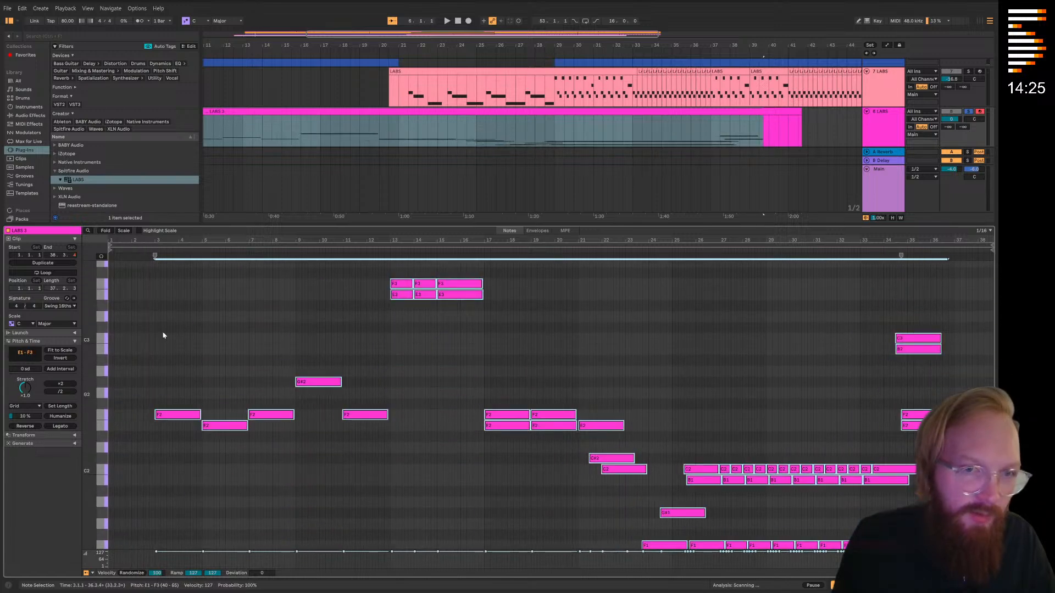
Audition the lowered cello notes from the start, unsolo track 8 and close the clip editor to hear them with the full arrangement
click(149, 251)
scroll(198, 352, down, 3)
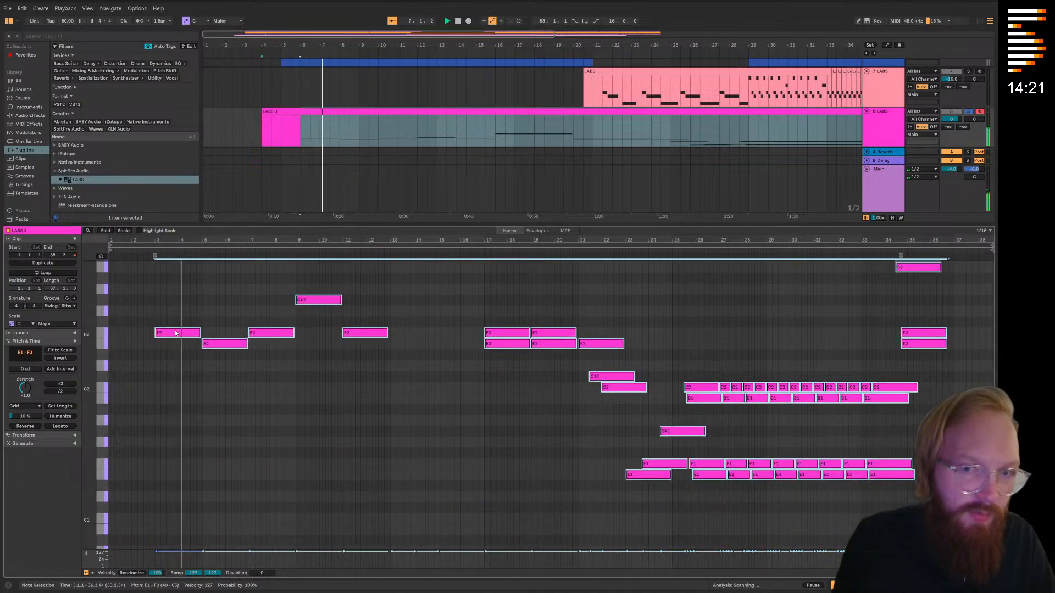
click(236, 402)
click(968, 112)
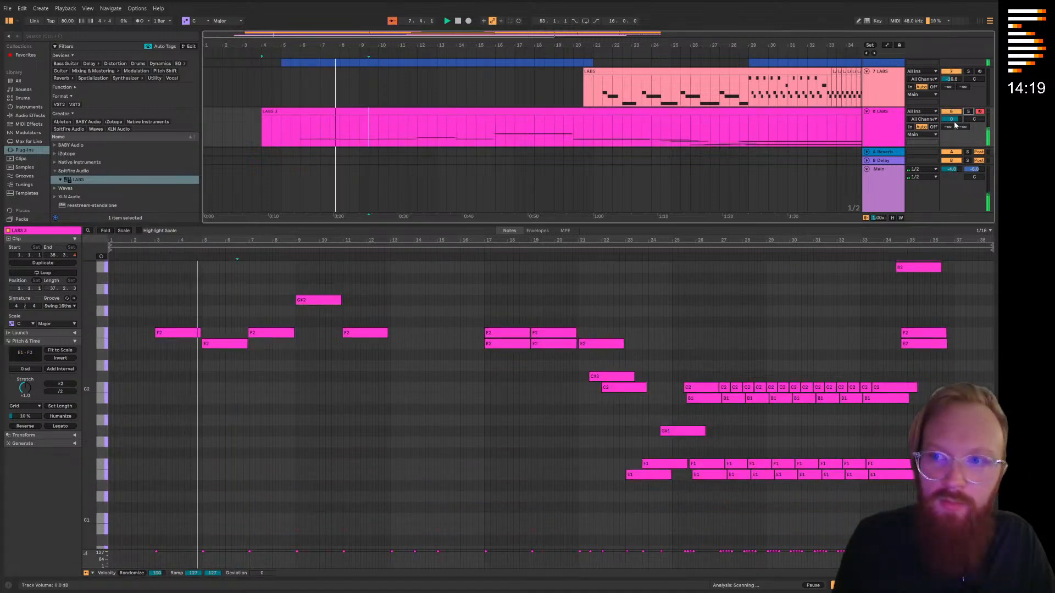
key(ctrl+alt+l)
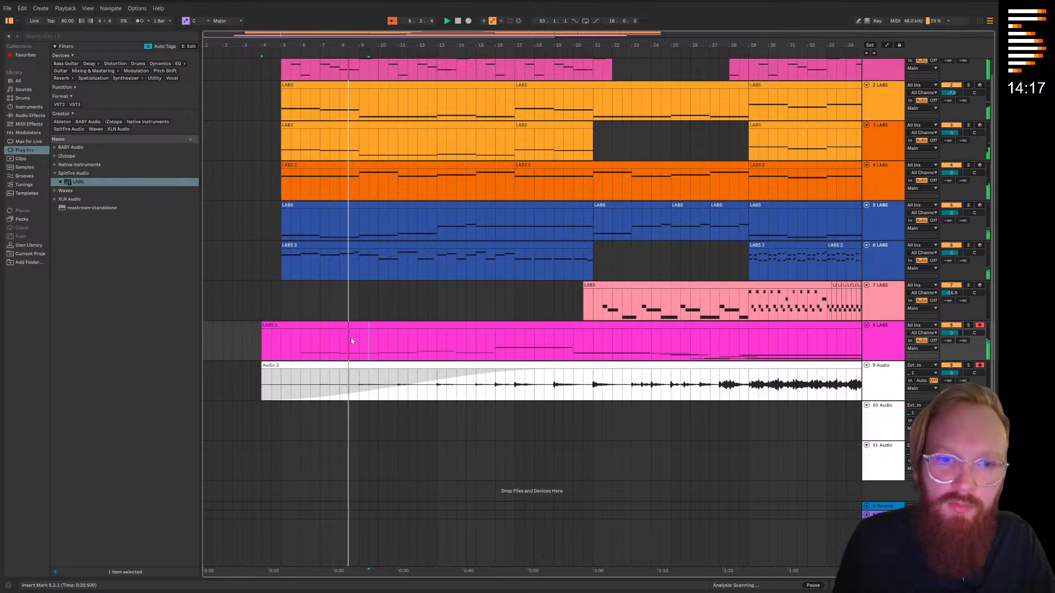
Undo the last transposition and timing shift of the track 8 clip's notes and replay from around bar 5
click(325, 208)
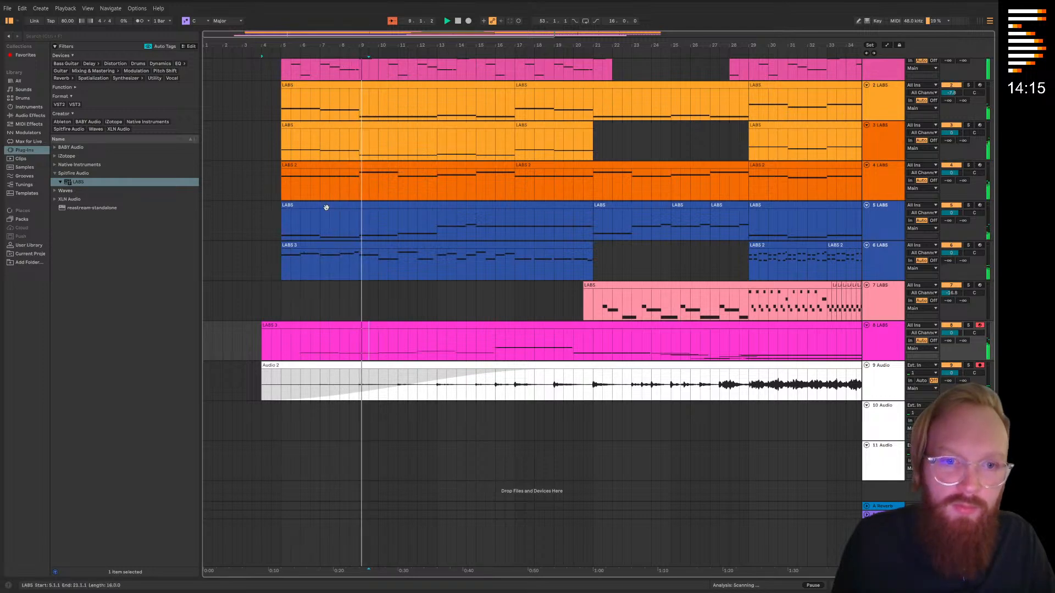
click(342, 325)
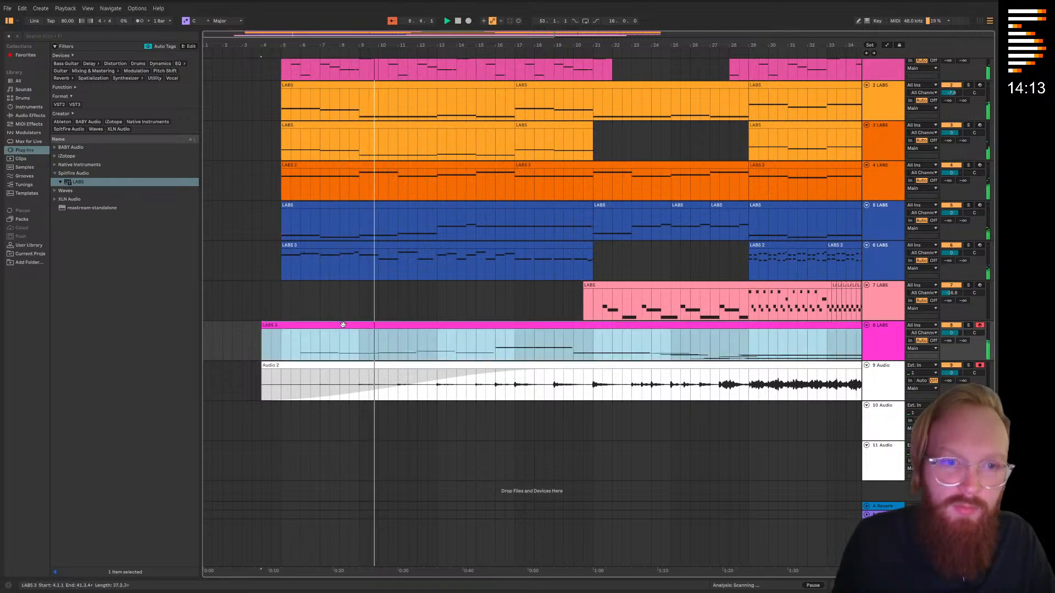
key(alt+z)
key(alt+z)
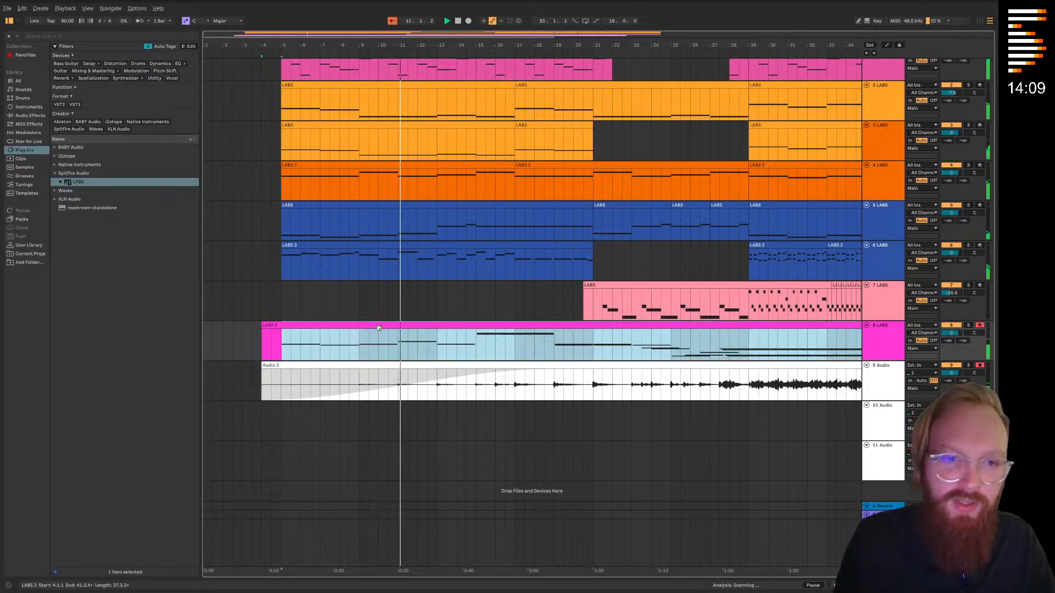
click(277, 54)
Transpose all notes in the track 8 clip down three octaves to the F1 to F#3 range, keeping their start at bar 2
double_click(350, 328)
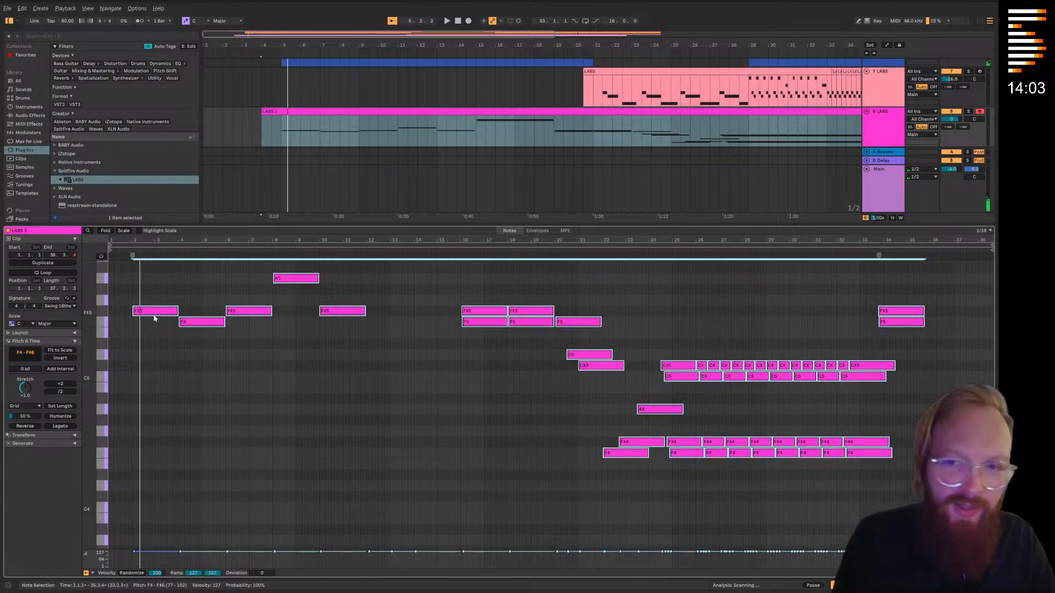
scroll(157, 319, up, 4)
scroll(158, 321, down, 3)
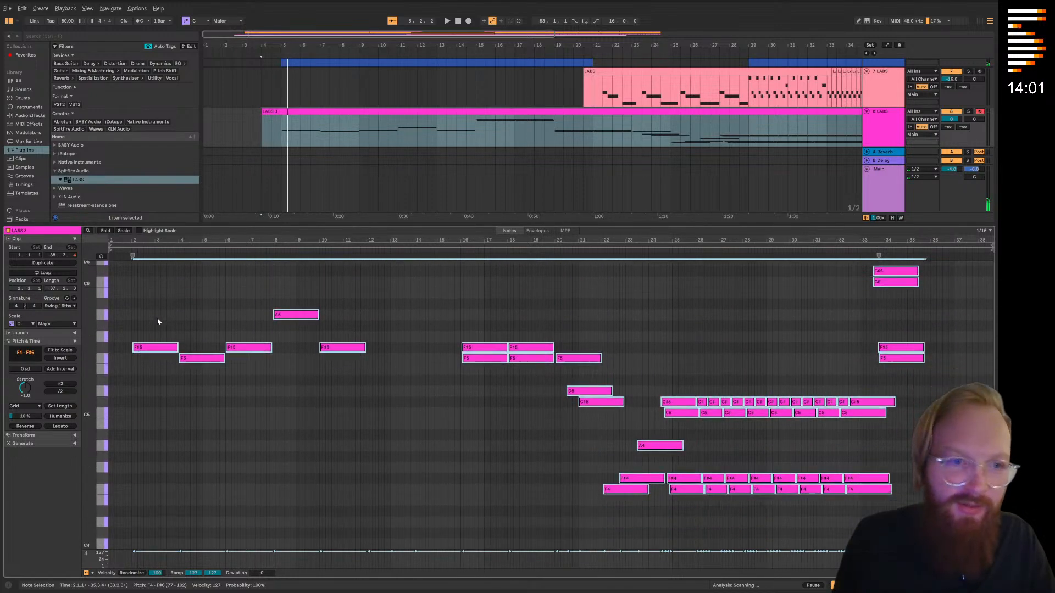
scroll(158, 322, down, 3)
drag(154, 278, 156, 519)
scroll(156, 518, down, 8)
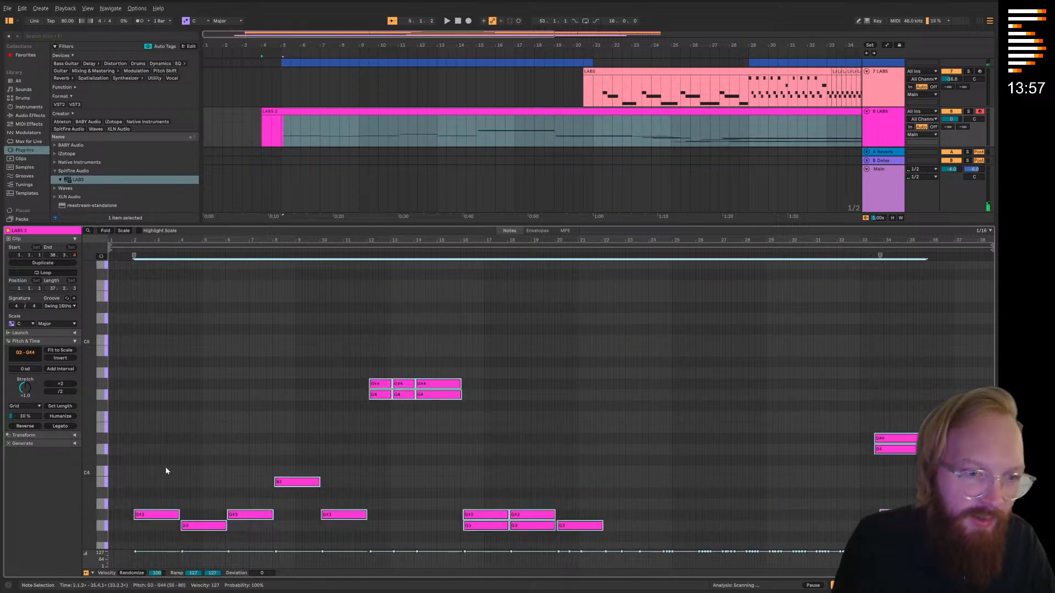
drag(160, 288, 159, 445)
scroll(126, 442, up, 6)
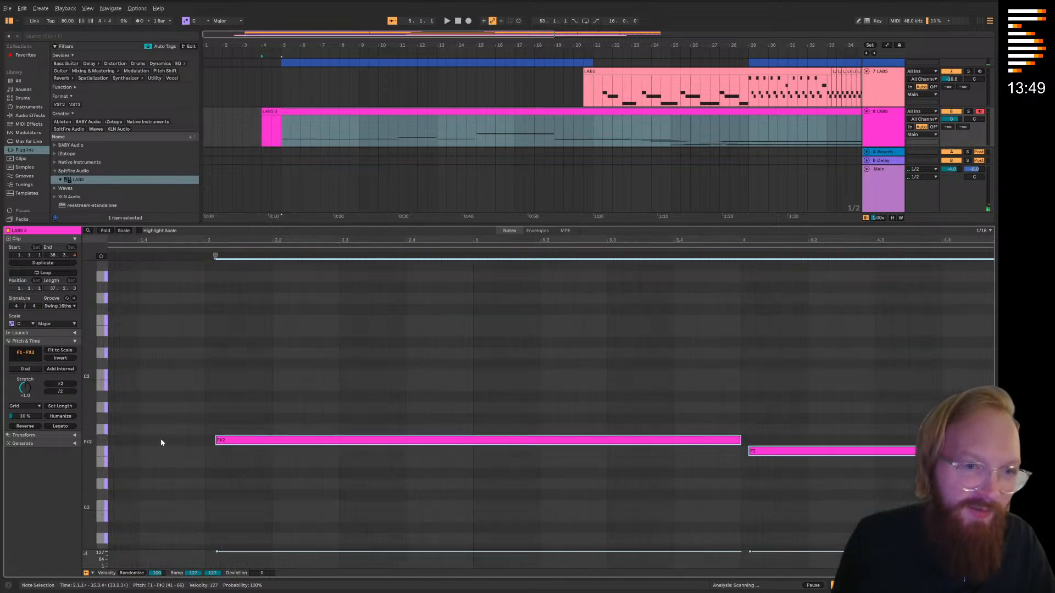
drag(232, 447, 225, 445)
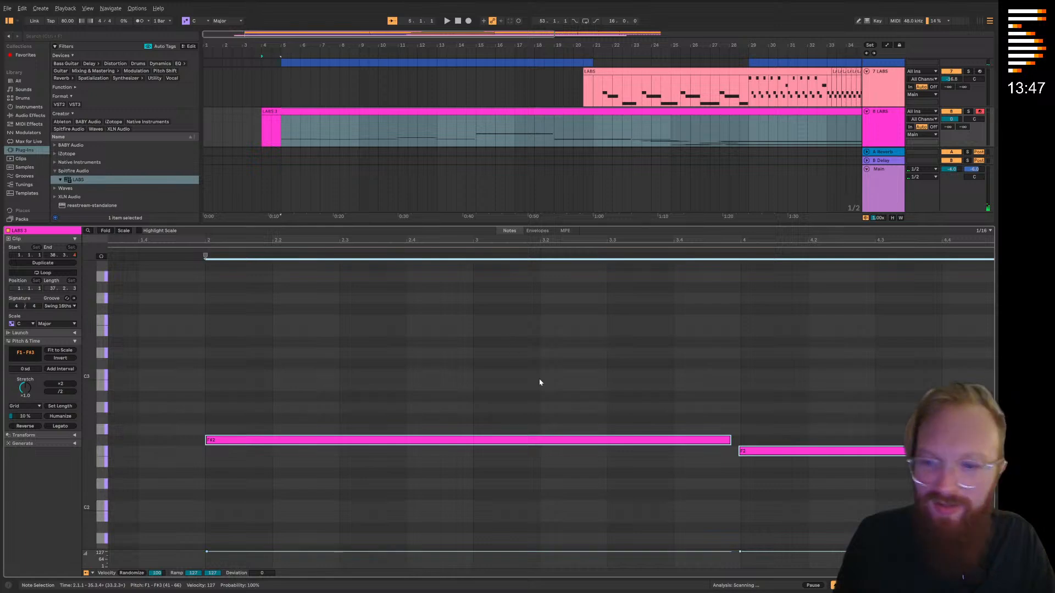
scroll(480, 346, down, 6)
Quantize all notes in the track 8 clip, close the clip editor and play the full arrangement
right_click(500, 329)
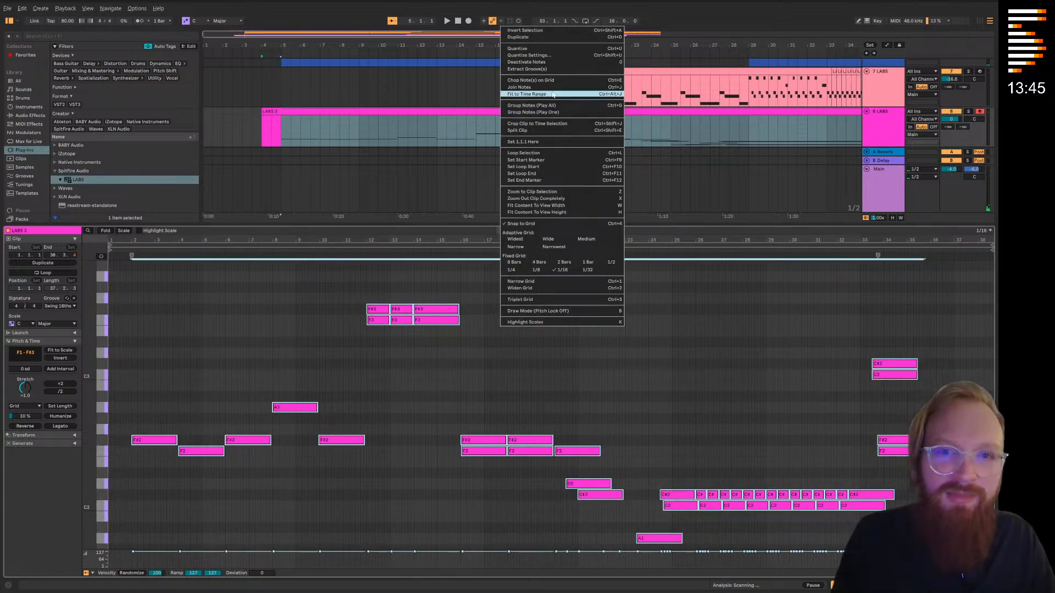
click(536, 48)
key(space)
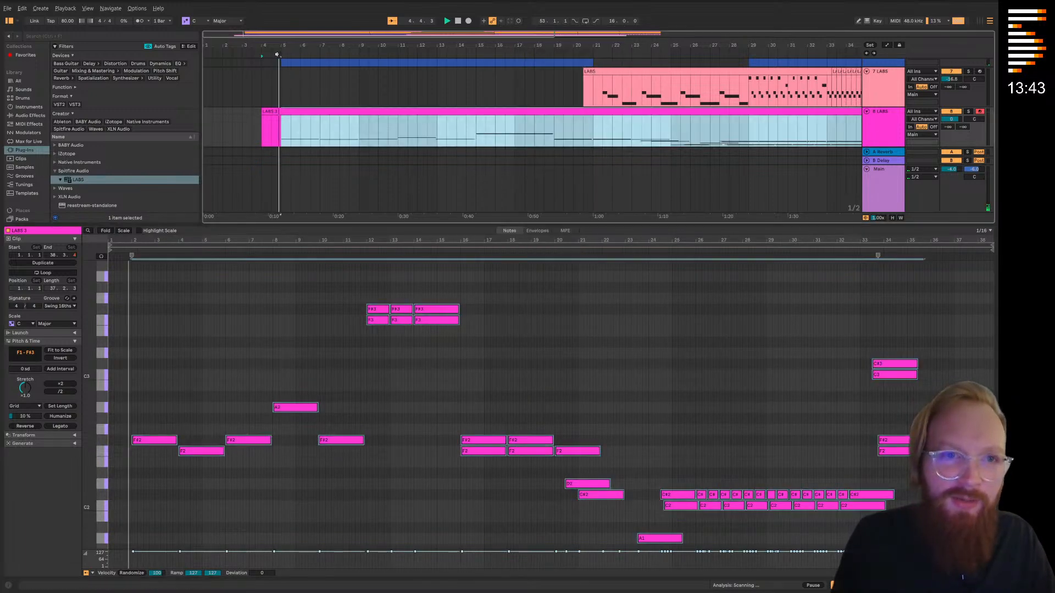
double_click(407, 226)
click(352, 388)
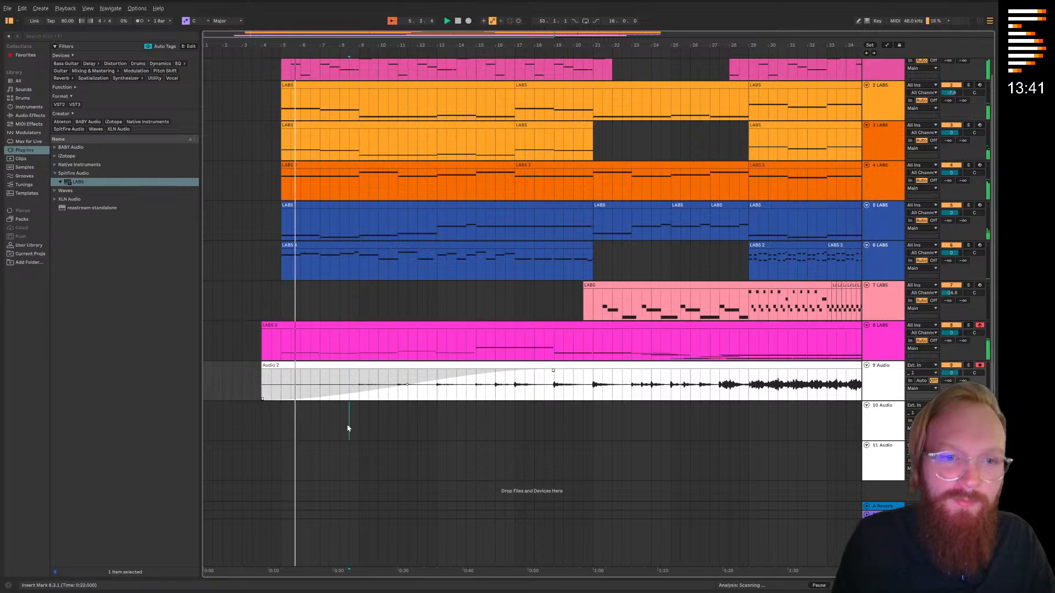
click(349, 415)
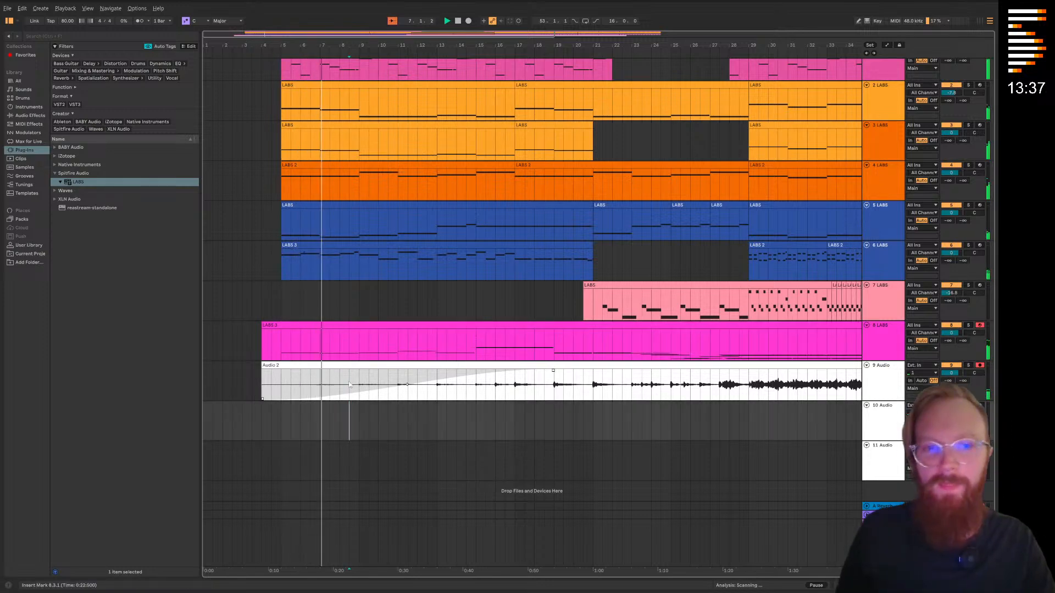
Add the BABY Audio Super VHS effect to track 8 and close its plug-in window
click(893, 357)
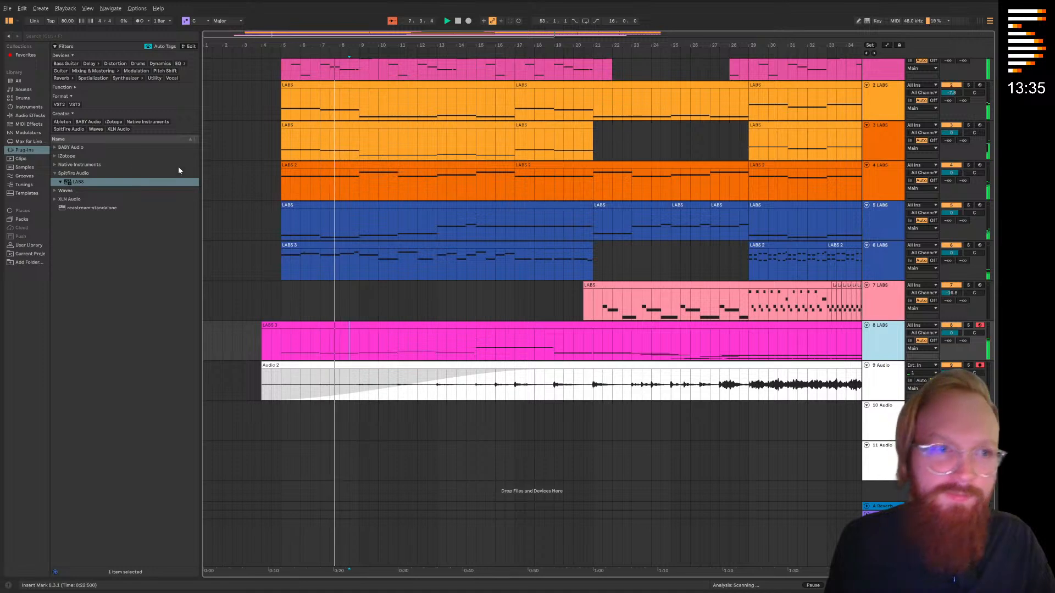
click(56, 148)
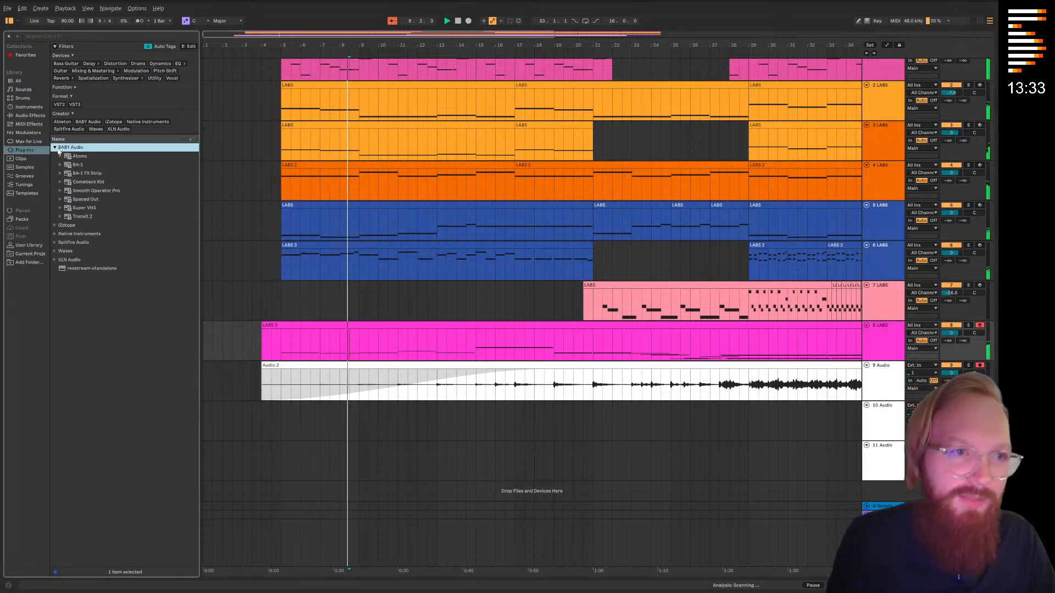
double_click(84, 208)
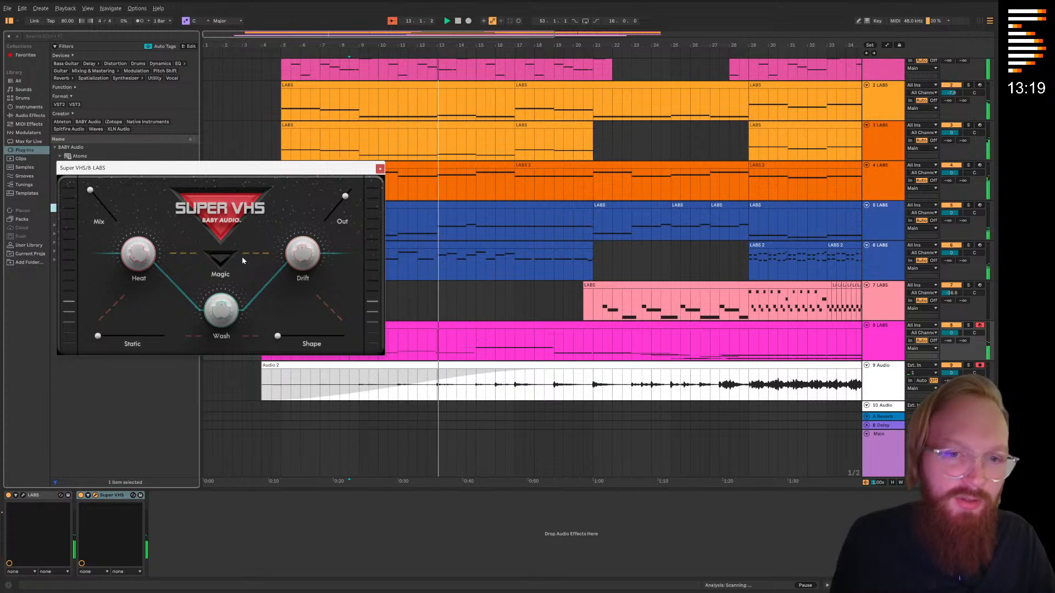
click(380, 170)
Show the automation lanes and choose the LABS Expression parameter for track 8
scroll(346, 300, down, 3)
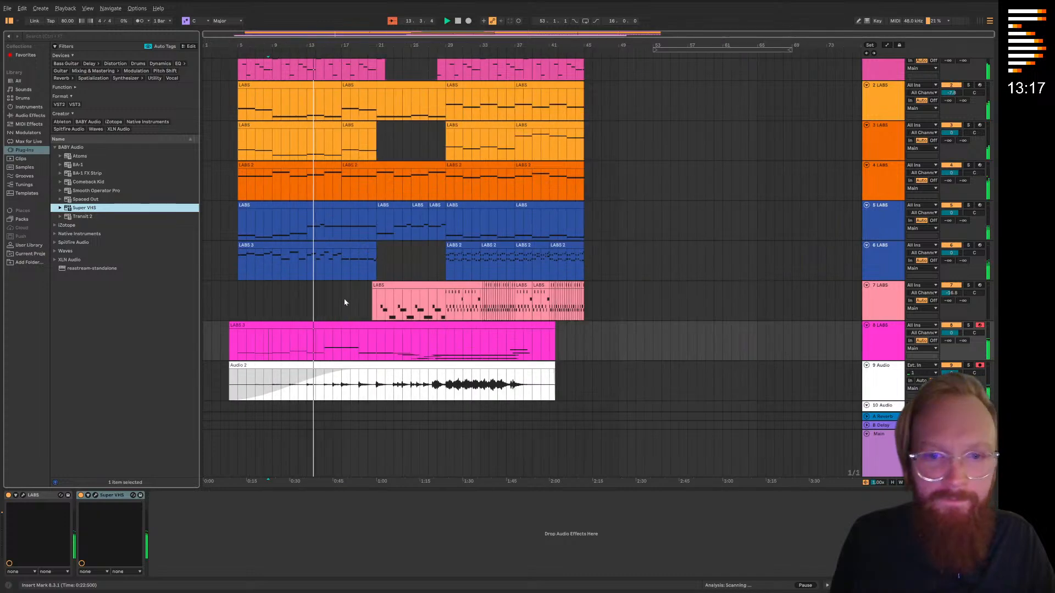
scroll(351, 325, up, 3)
drag(357, 331, 611, 334)
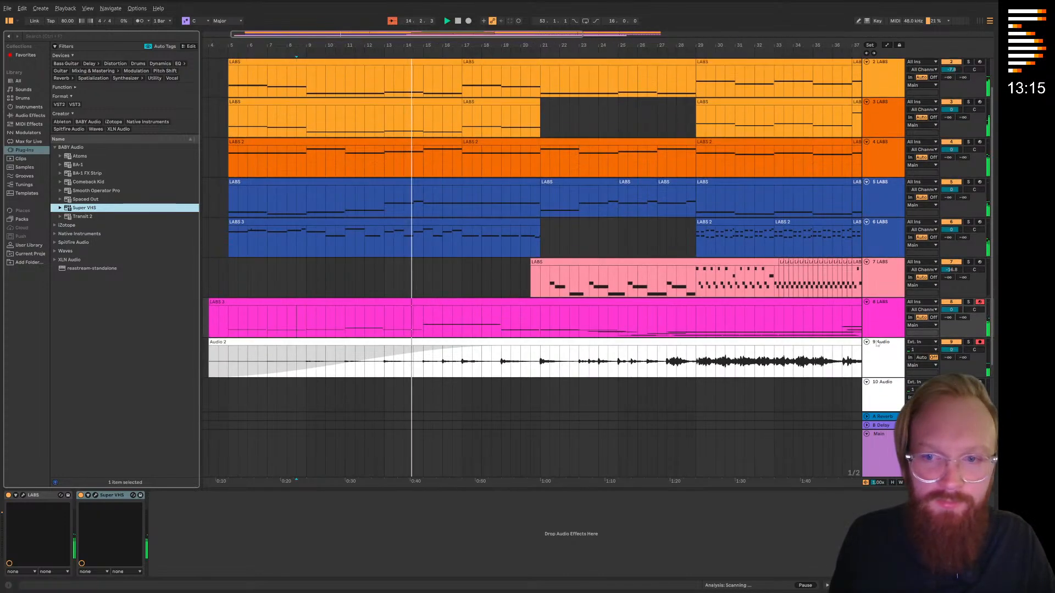
click(881, 326)
scroll(425, 277, down, 2)
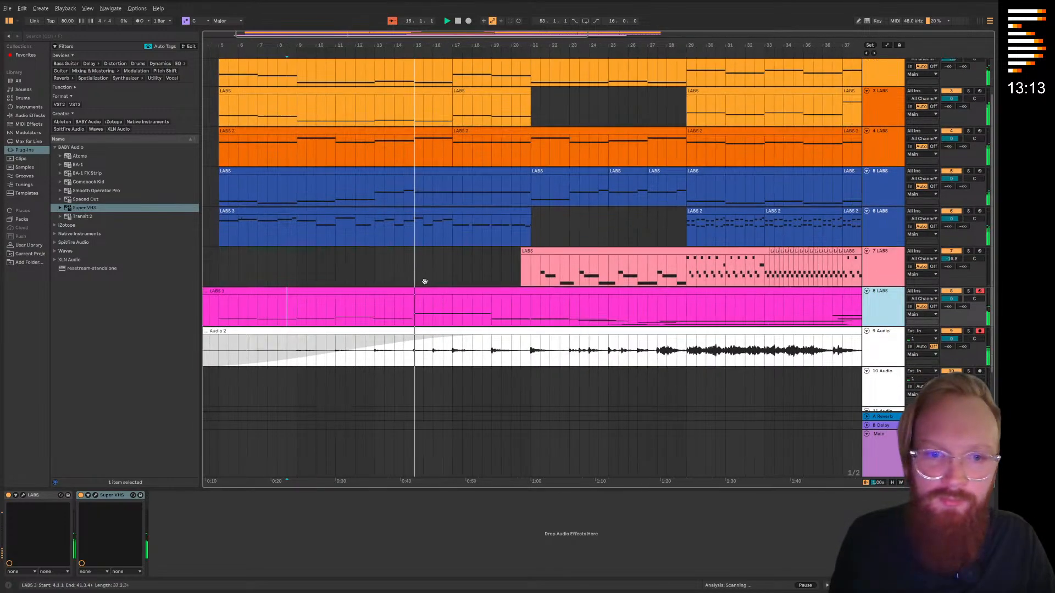
click(430, 262)
scroll(434, 297, down, 1)
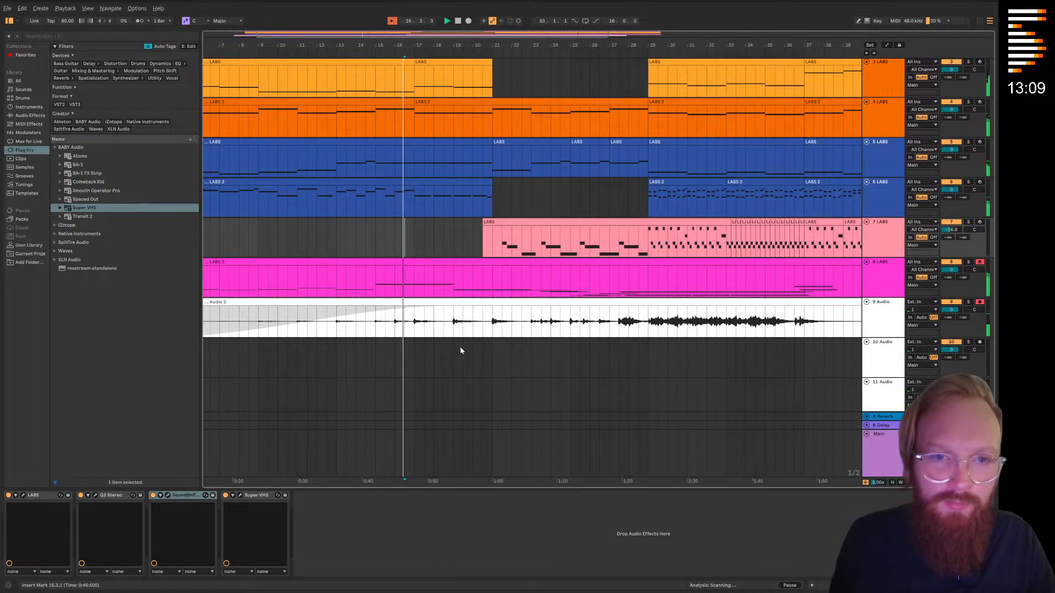
click(433, 261)
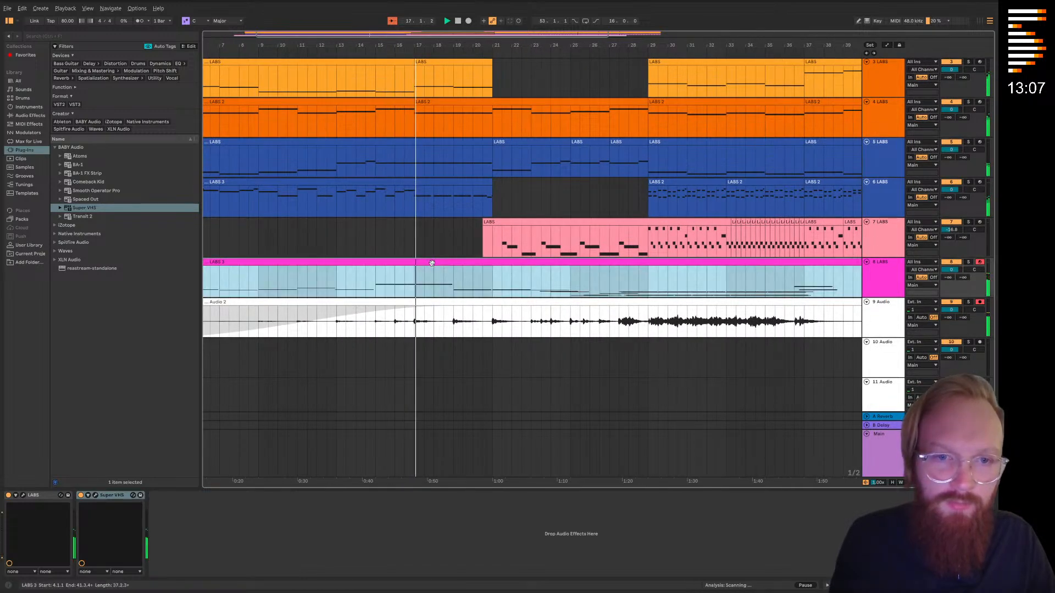
key(a)
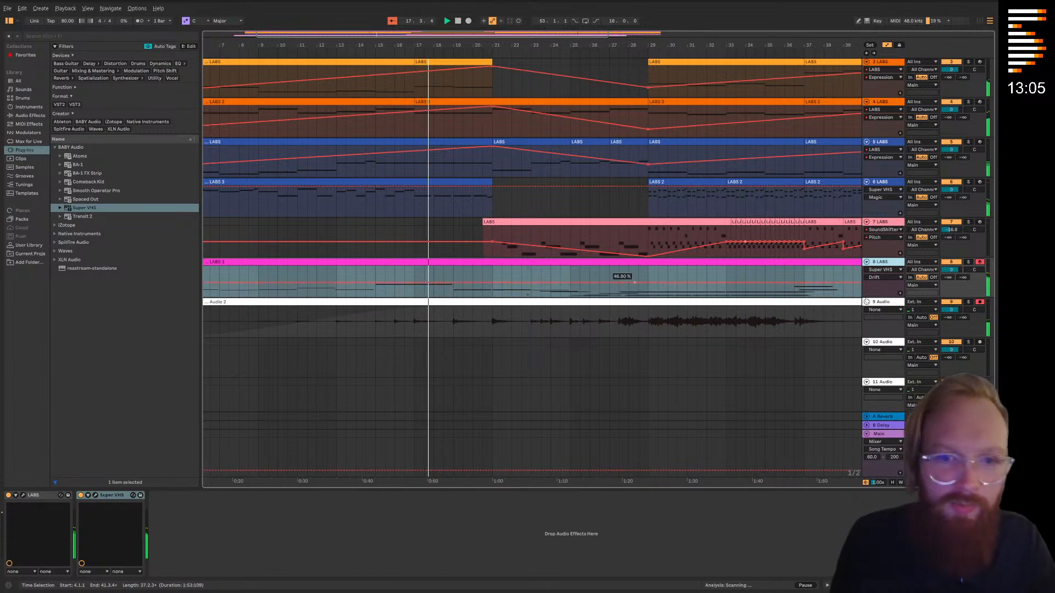
click(896, 270)
click(891, 285)
click(887, 277)
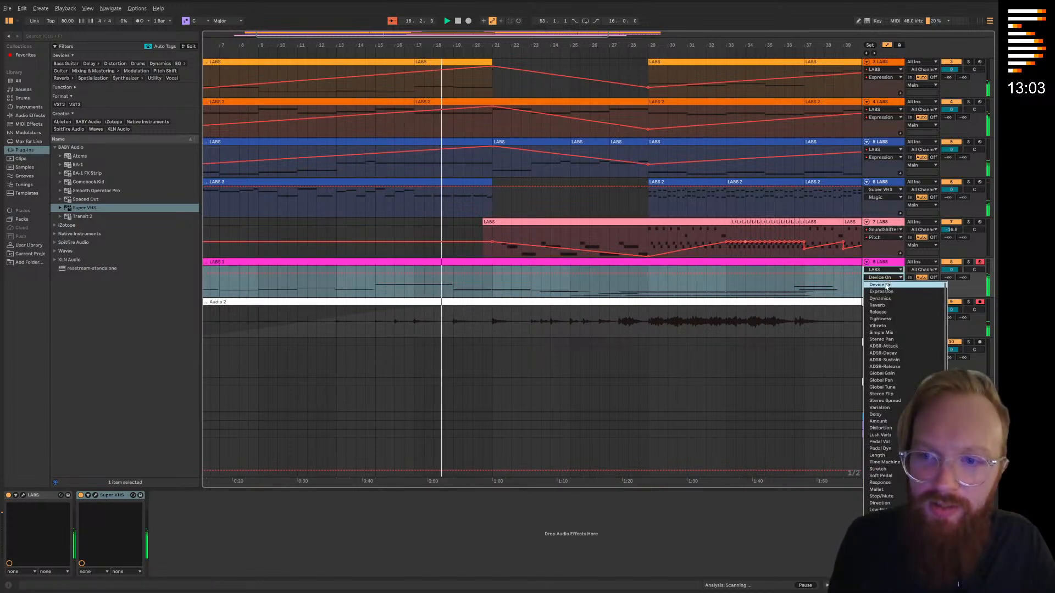
click(886, 294)
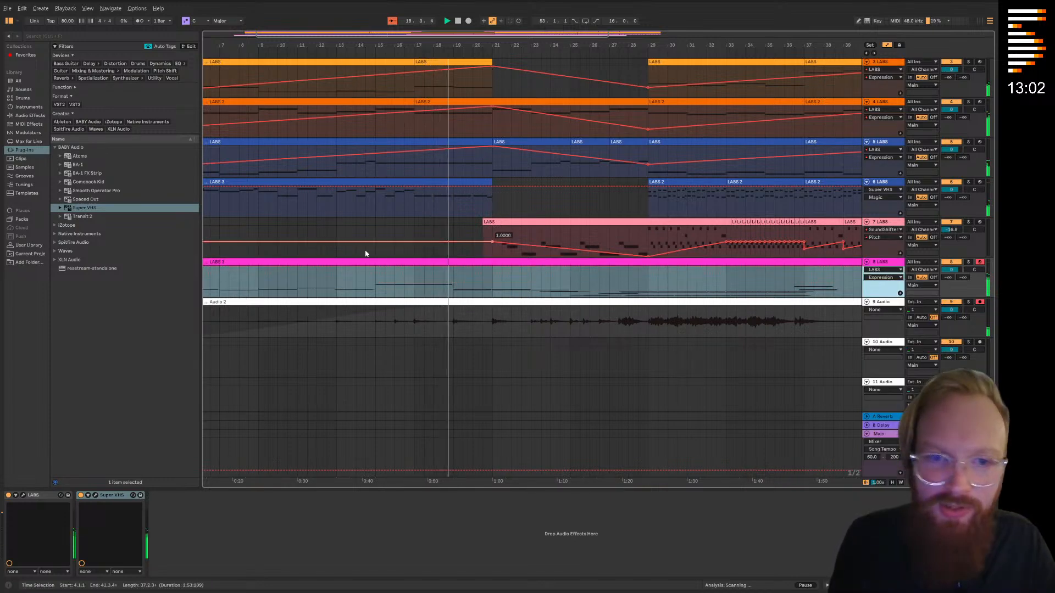
Draw track 8 Expression automation falling from bar 13 to 0.00 at bar 15, rising to bar 21 and dipping before bar 29, then hide automation
click(336, 269)
drag(373, 270, 375, 296)
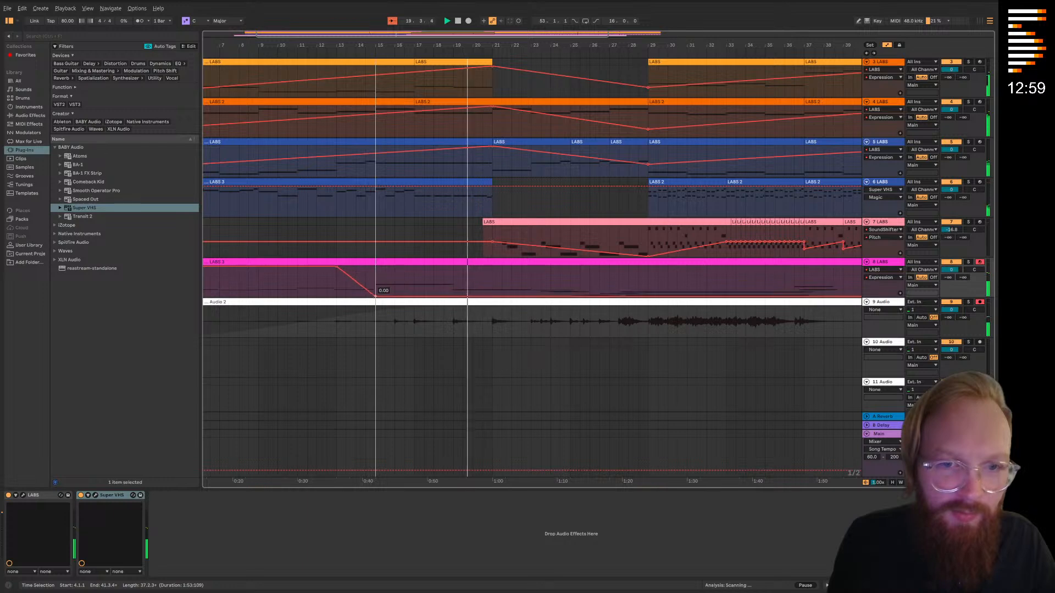
drag(483, 299, 491, 269)
scroll(492, 289, right, 5)
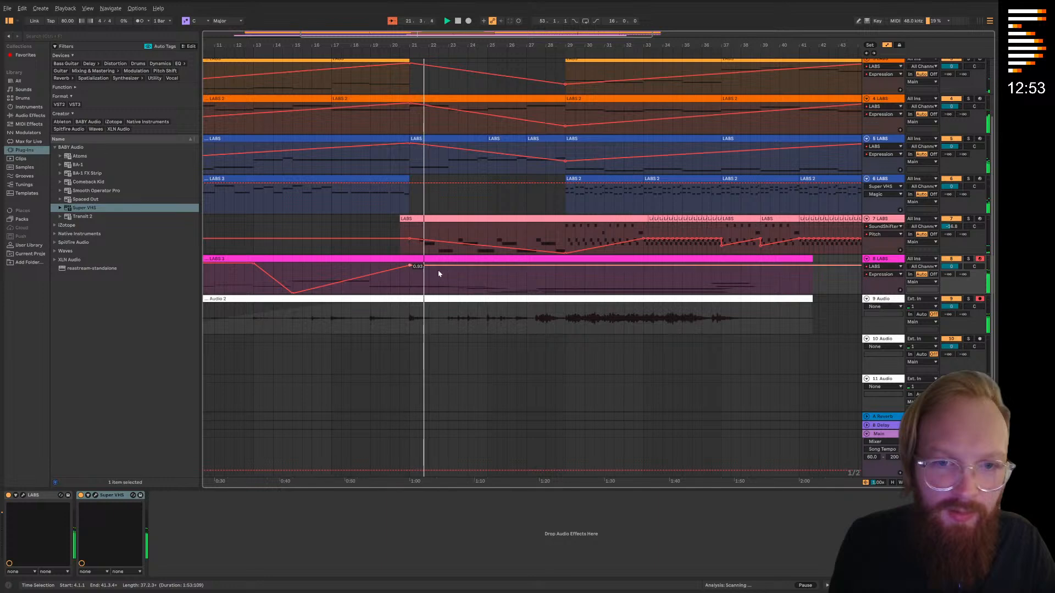
mouse_move(564, 280)
mouse_down()
mouse_move(565, 289)
mouse_move(549, 285)
mouse_move(565, 287)
mouse_move(565, 265)
mouse_move(562, 281)
mouse_up()
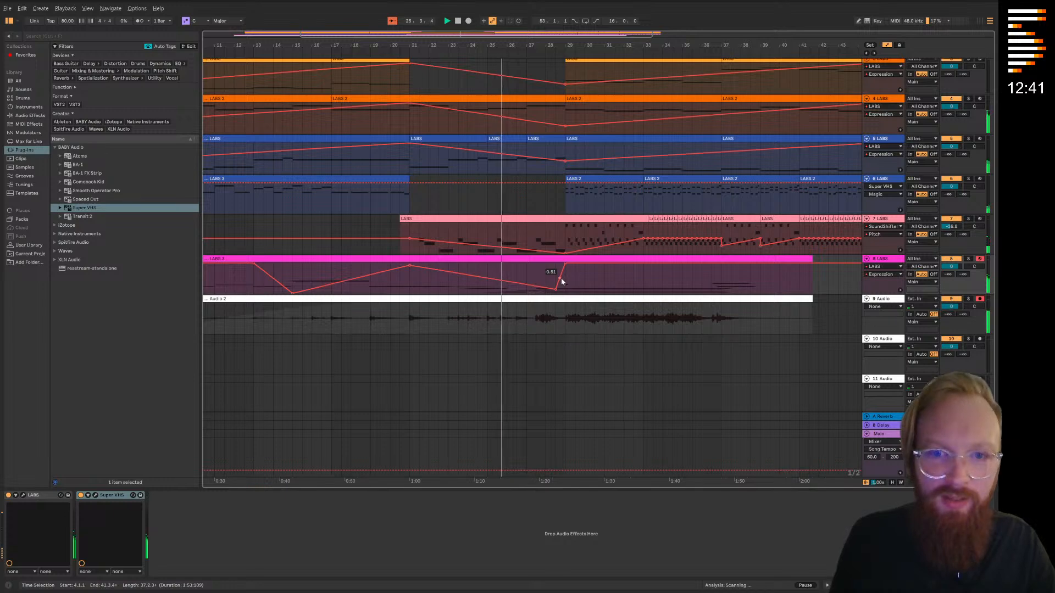
scroll(543, 219, down, 1)
key(a)
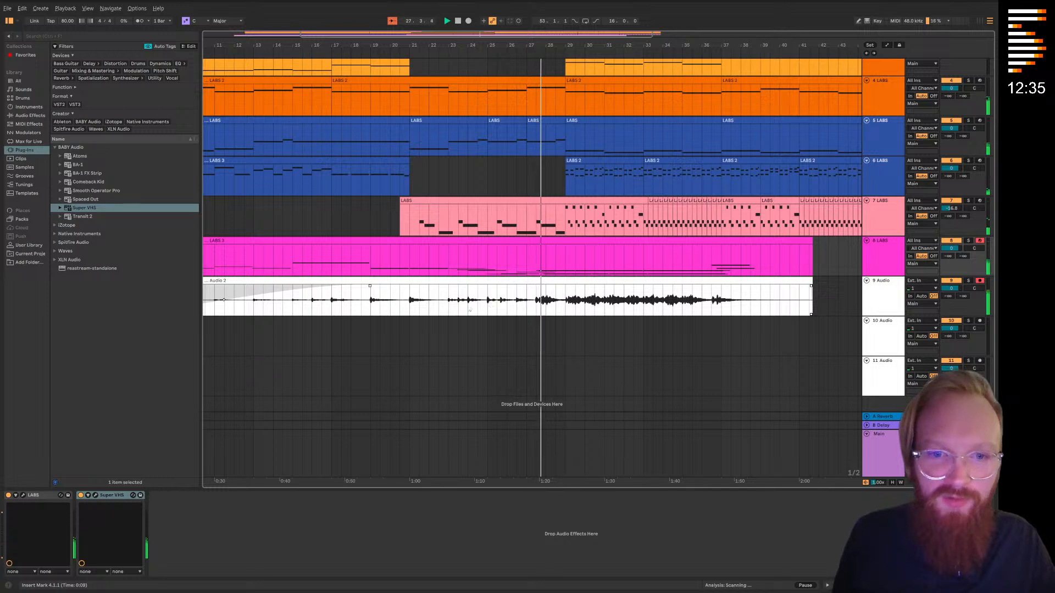
Split off bars 21 to 29 of the Audio 2 clip, reverse that section and play from just before it
drag(565, 309, 415, 308)
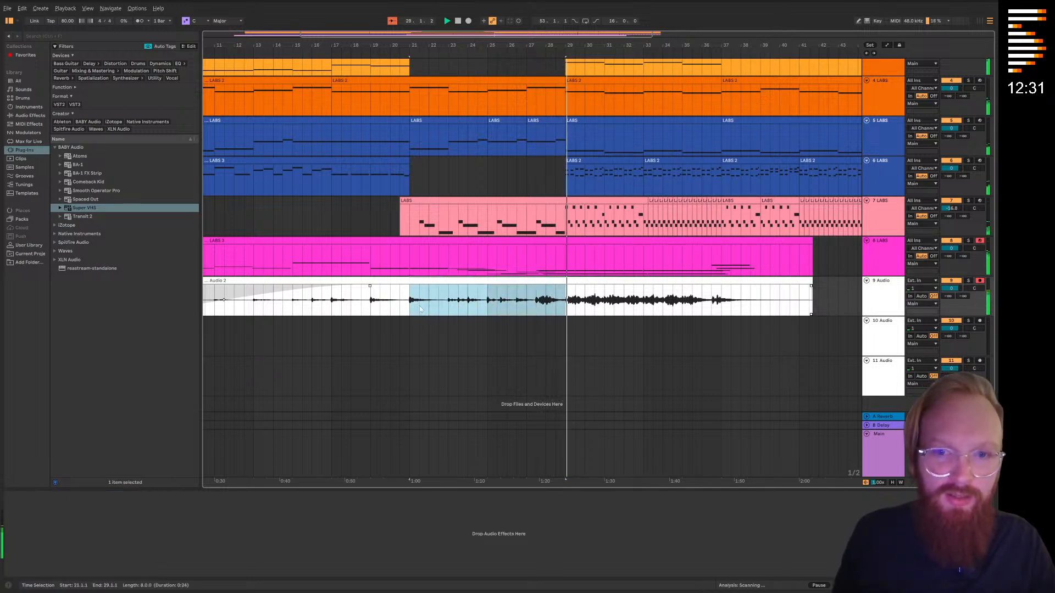
click(410, 304)
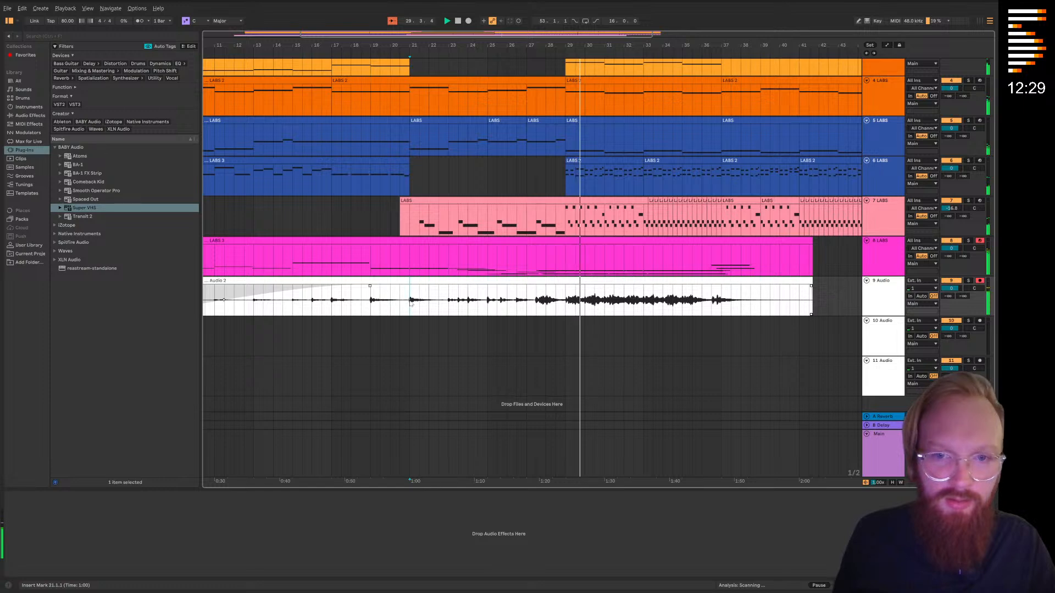
drag(410, 302, 476, 291)
right_click(475, 285)
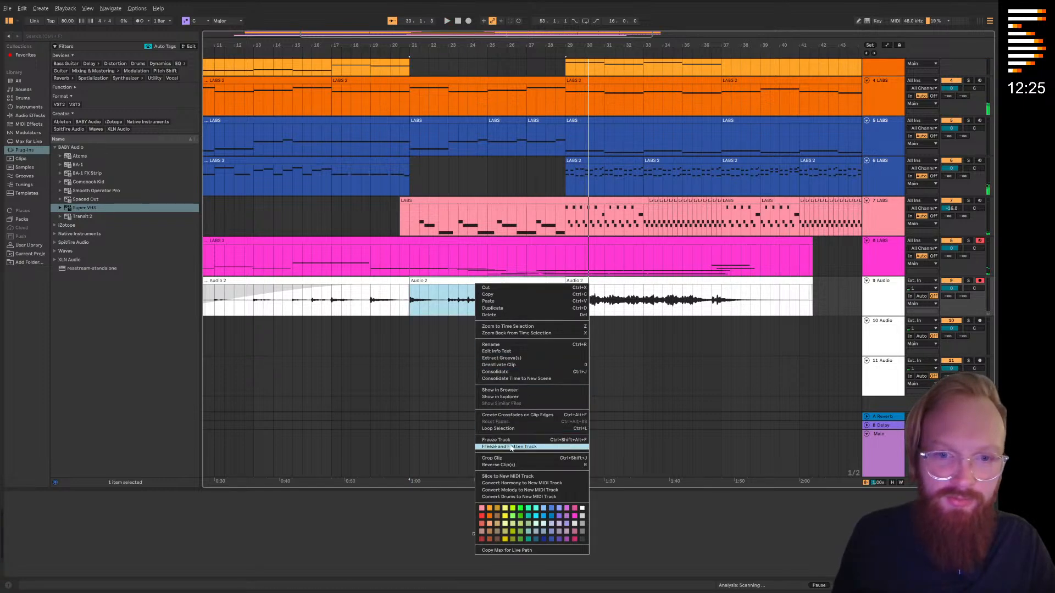
click(510, 465)
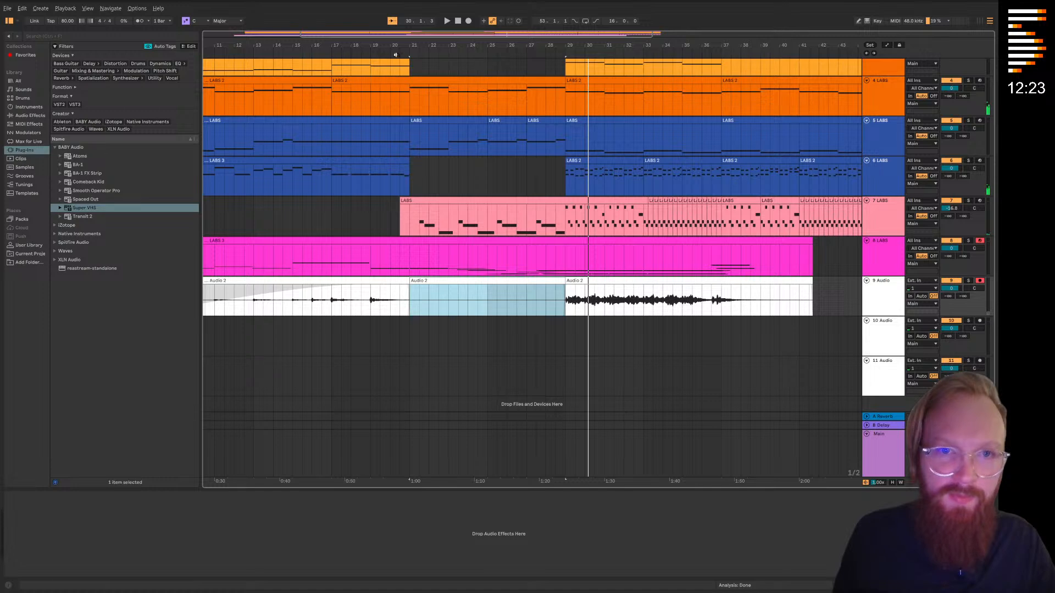
click(400, 55)
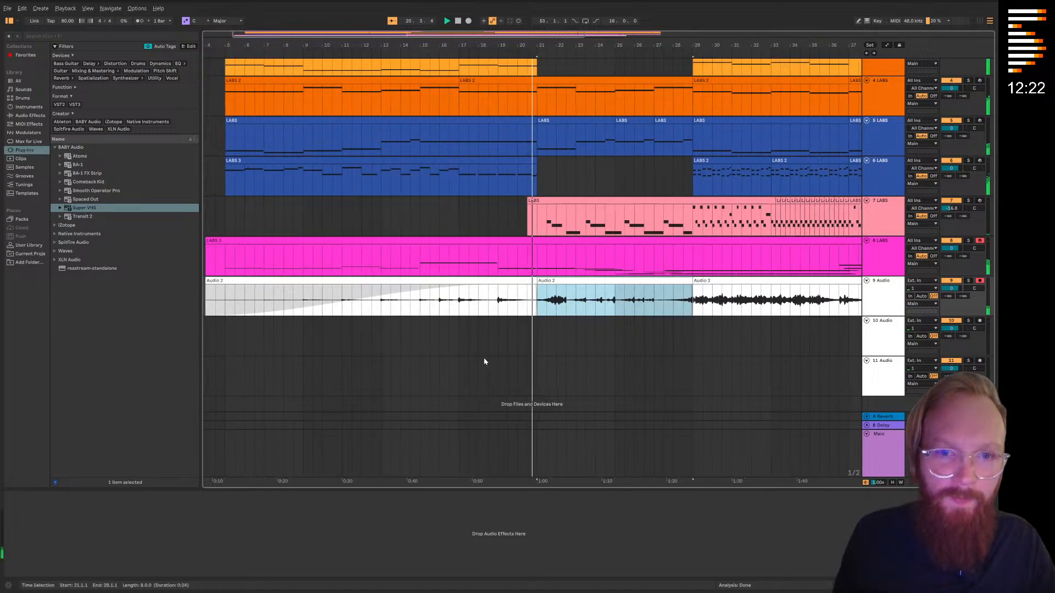
Create short crossfades on Audio 2 at both edges of the reversed section, at bars 21 and 29
click(537, 290)
drag(530, 299, 531, 288)
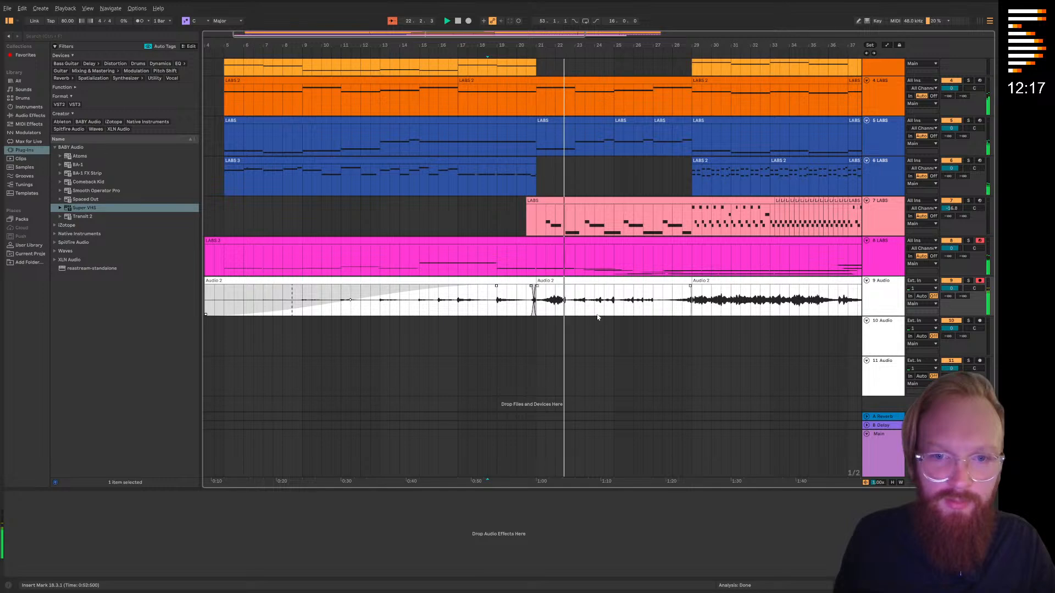
ctrl+alt+drag(605, 317, 499, 315)
mouse_move(583, 289)
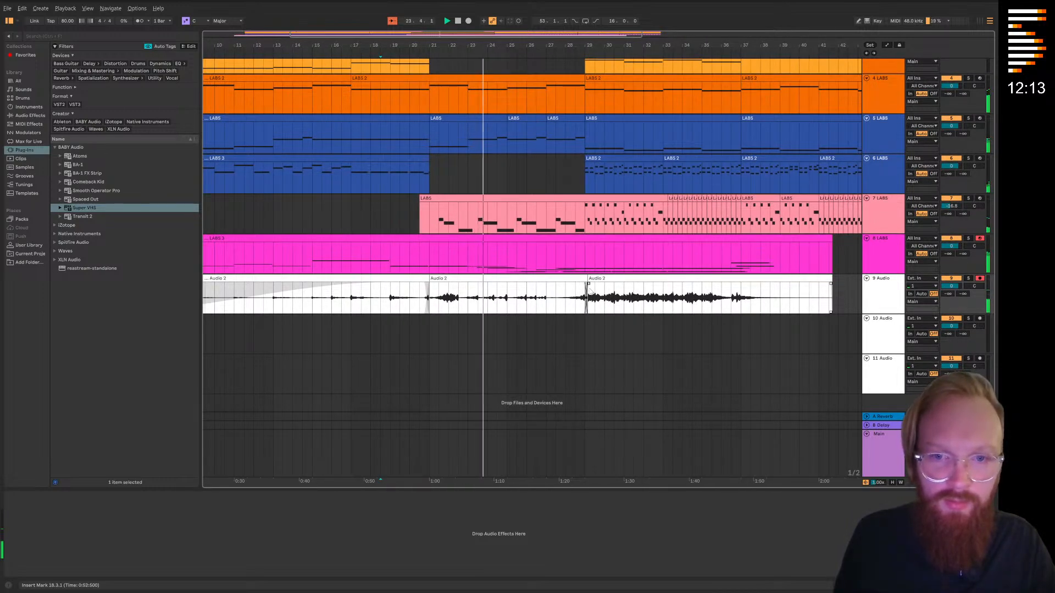
Quantize the Audio 2 clip that starts at bar 29, stop playback and return to the full arrangement
ctrl+alt+drag(640, 354, 510, 353)
ctrl+alt+drag(484, 283, 501, 320)
click(478, 314)
double_click(478, 314)
right_click(340, 322)
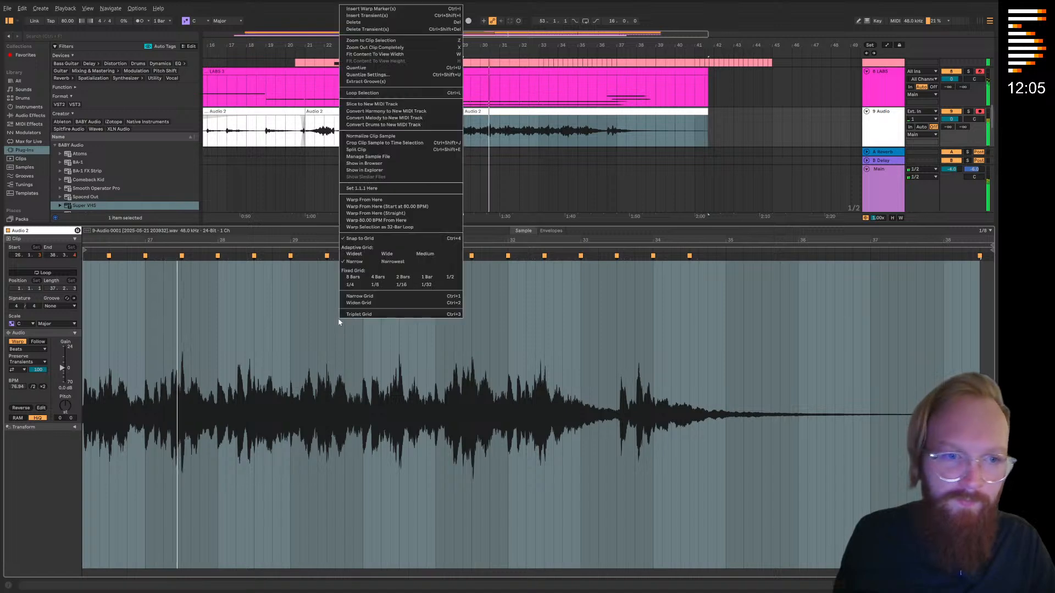
click(363, 68)
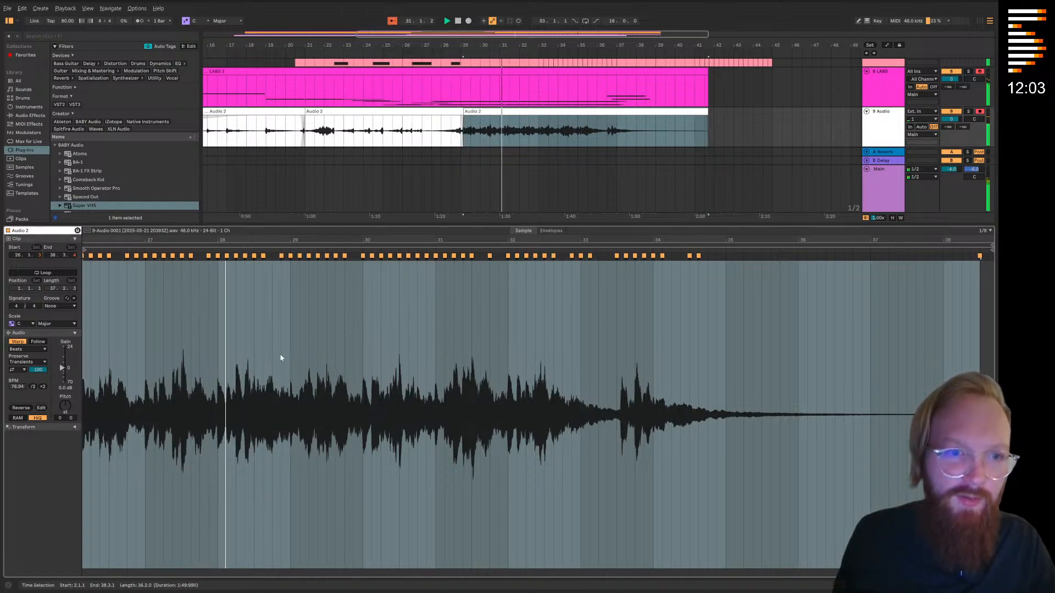
key(space)
key(ctrl+alt+l)
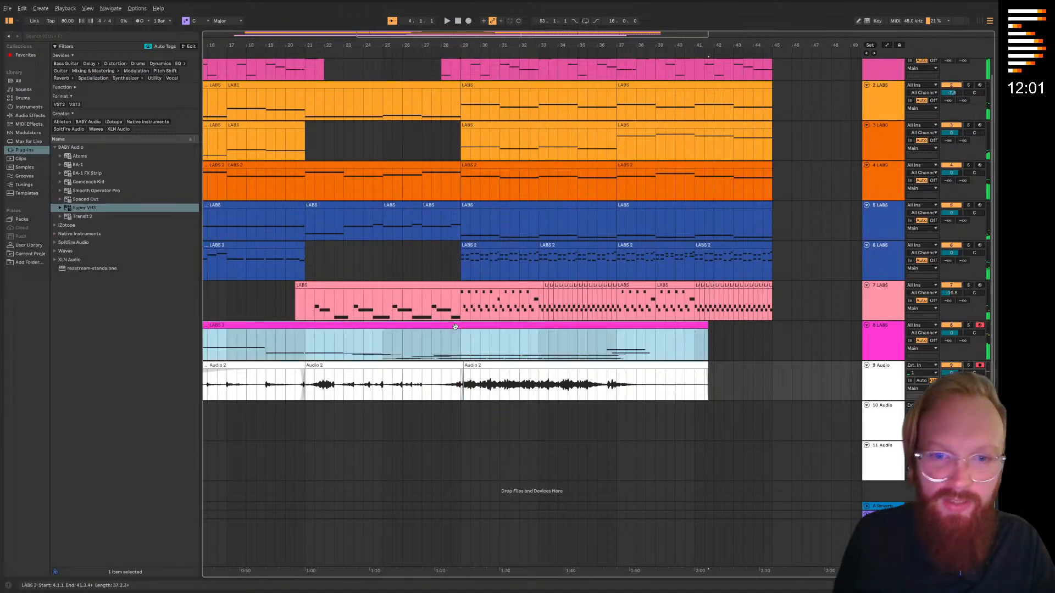
Try removing the track 8 cello from bar 29 onward, play that section and undo the removal
drag(742, 343, 460, 345)
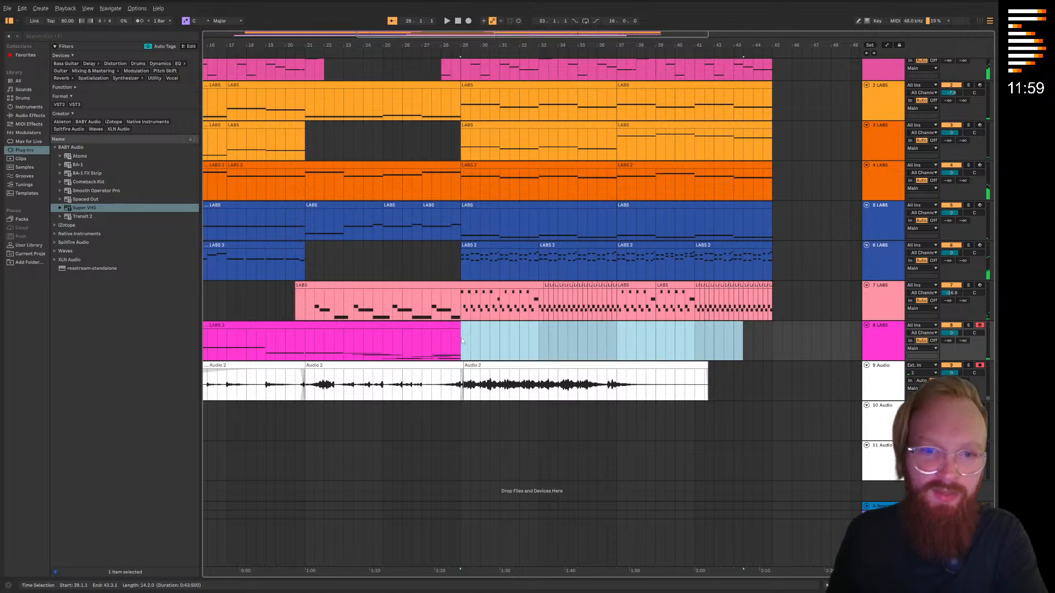
scroll(501, 275, left, 4)
click(594, 423)
key(space)
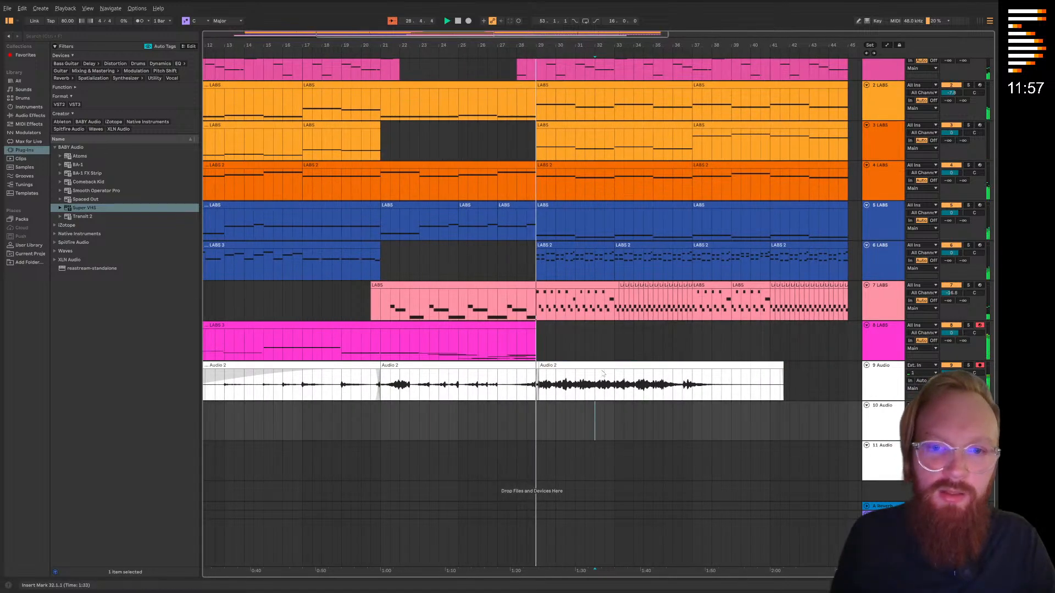
click(580, 336)
drag(609, 337, 534, 352)
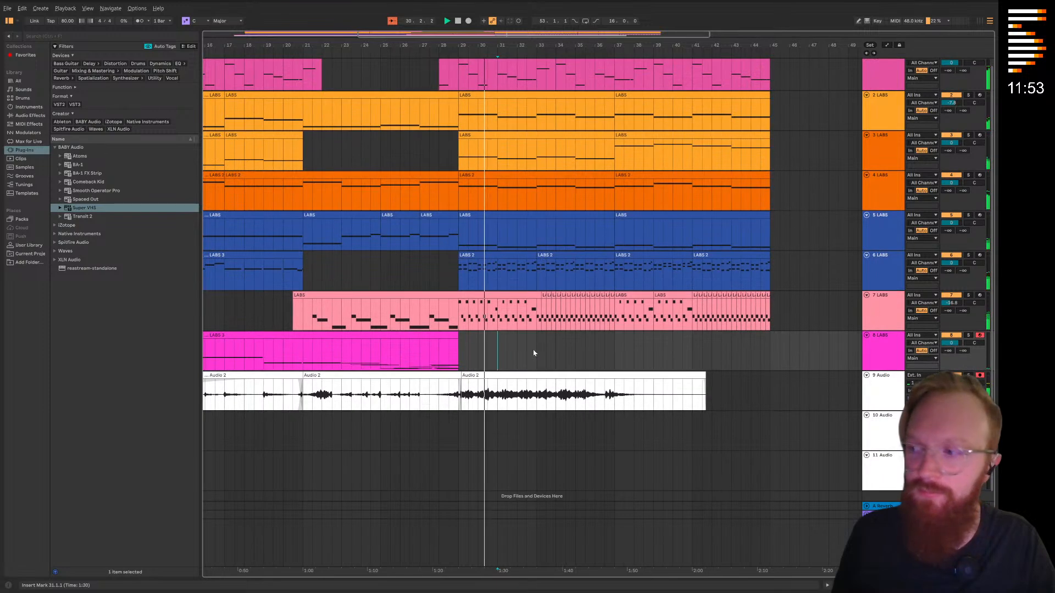
click(520, 355)
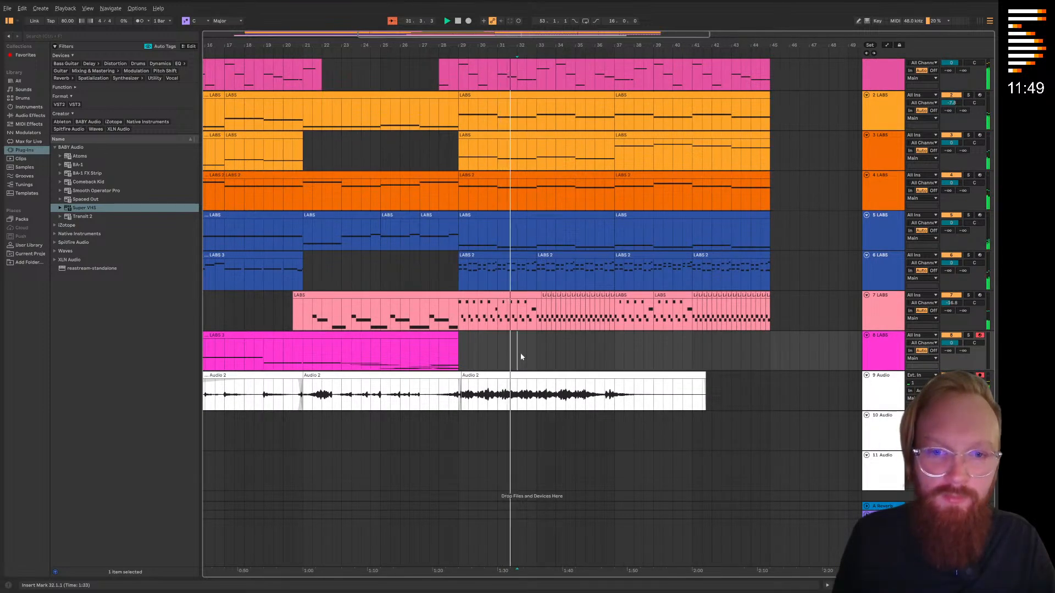
key(space)
key(ctrl+z)
Split the track 8 cello clip at bars 29 and 33 and delete everything after bar 33
double_click(499, 337)
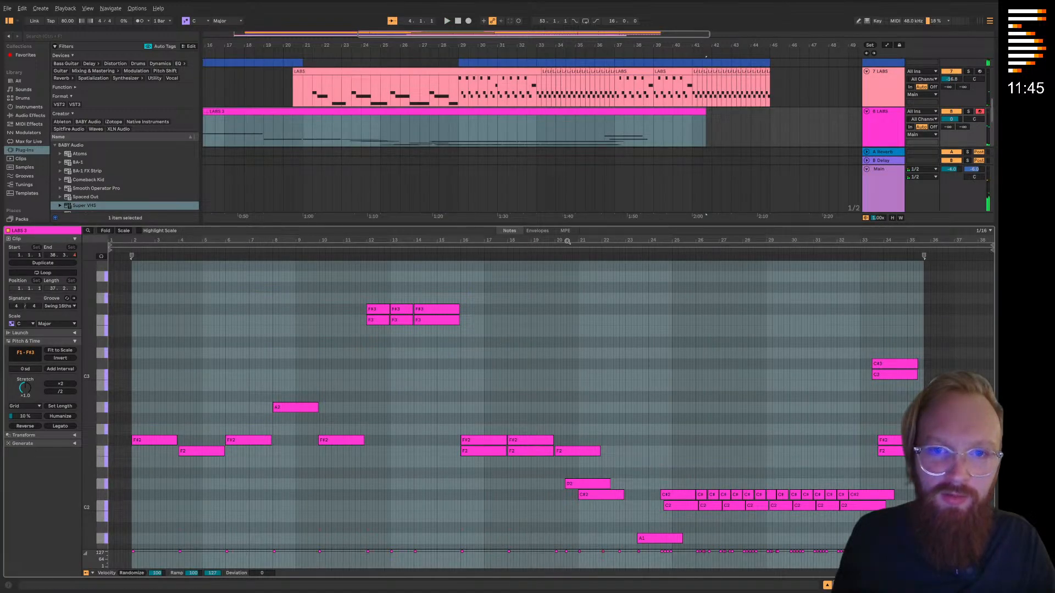
drag(569, 225, 569, 528)
drag(460, 346, 536, 348)
drag(457, 350, 538, 349)
key(ctrl+e)
drag(751, 345, 537, 348)
key(Delete)
Shorten the notes of the track 8 clip spanning bars 29 to 33 by trimming their ends
double_click(524, 334)
scroll(386, 401, down, 5)
scroll(111, 461, down, 2)
key(ctrl+a)
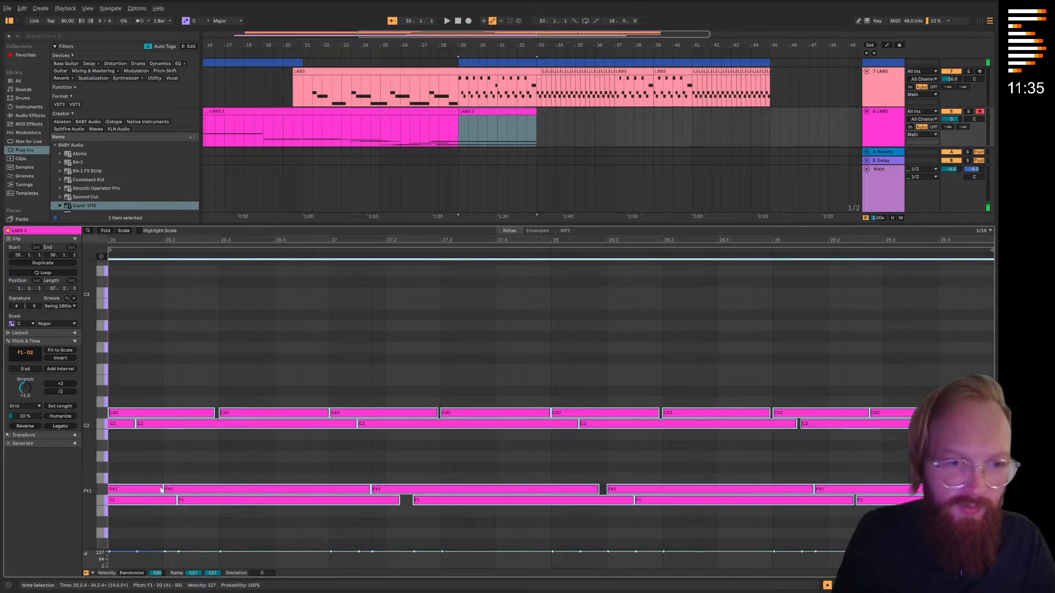
click(161, 490)
drag(164, 520, 946, 373)
drag(770, 413, 681, 394)
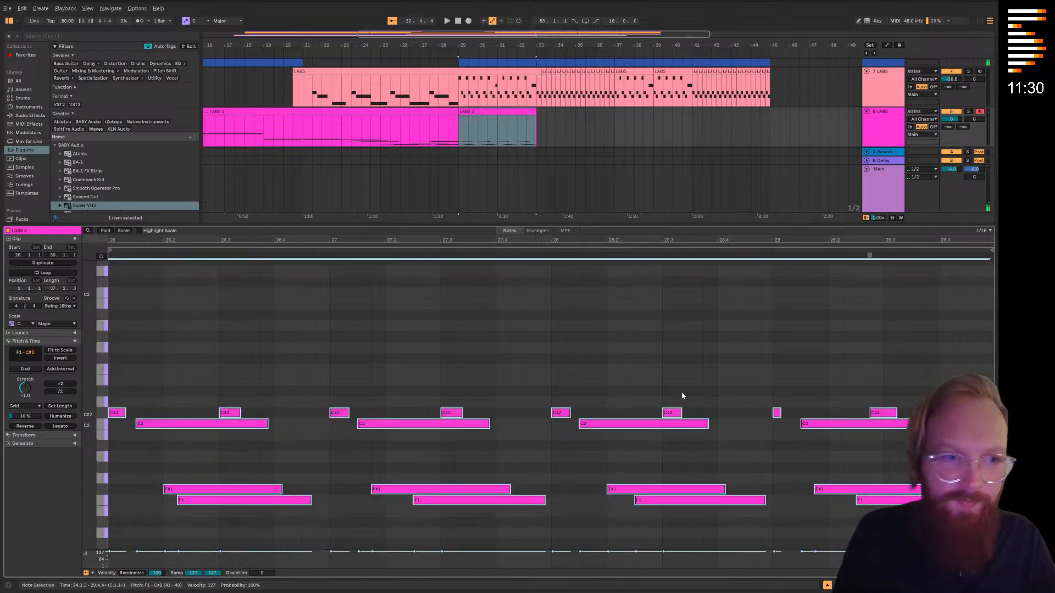
Apply Set Length to the selected cello notes, undo the extra shortening and deselect them
click(60, 406)
scroll(397, 356, down, 1)
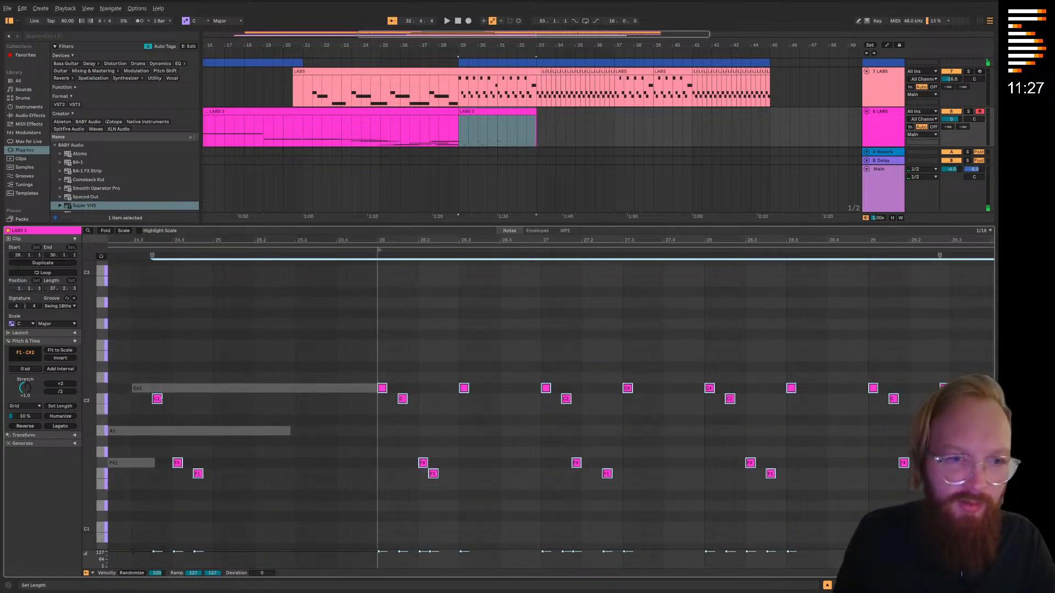
key(ctrl+z)
key(ctrl+z)
click(245, 390)
click(262, 362)
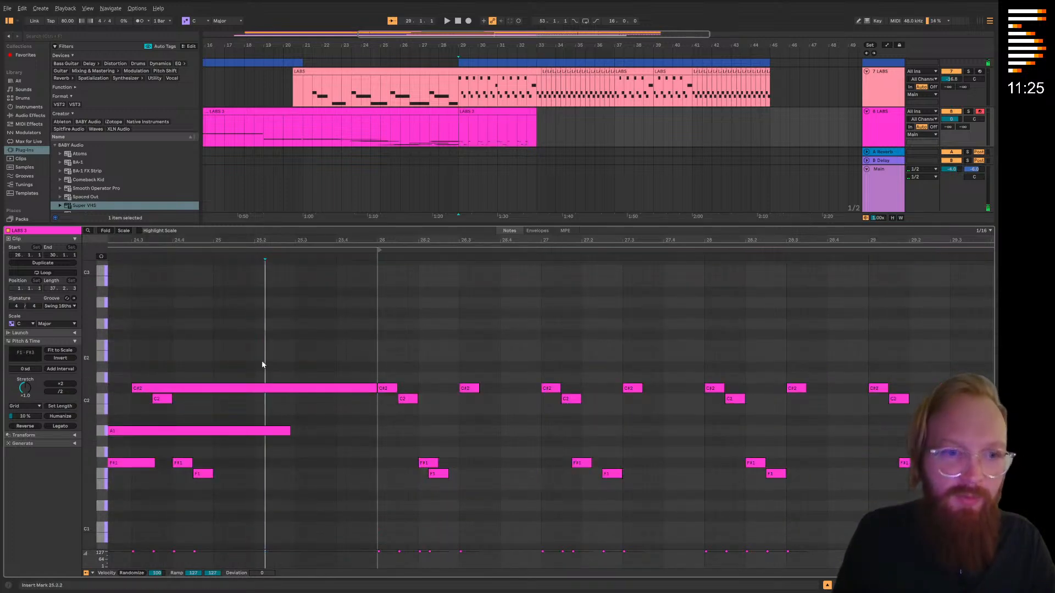
Apply Set Length to the long overlapping notes just before the clip's start
drag(262, 361, 109, 474)
click(59, 408)
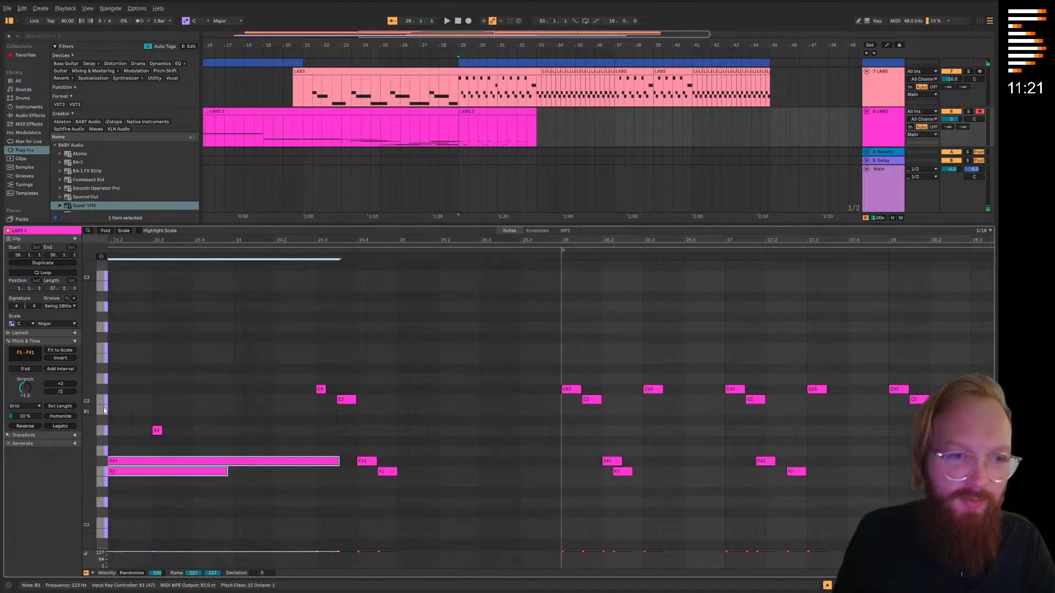
click(65, 409)
click(244, 416)
scroll(654, 397, down, 4)
scroll(787, 416, up, 2)
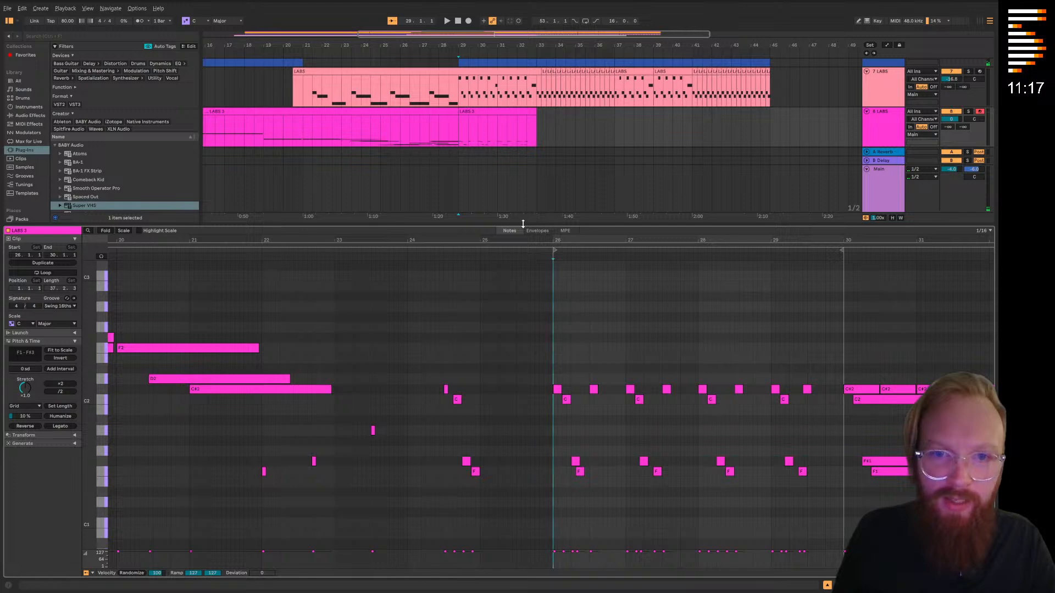
Close the note editor and duplicate track 8
key(ctrl+alt+l)
click(740, 341)
right_click(894, 341)
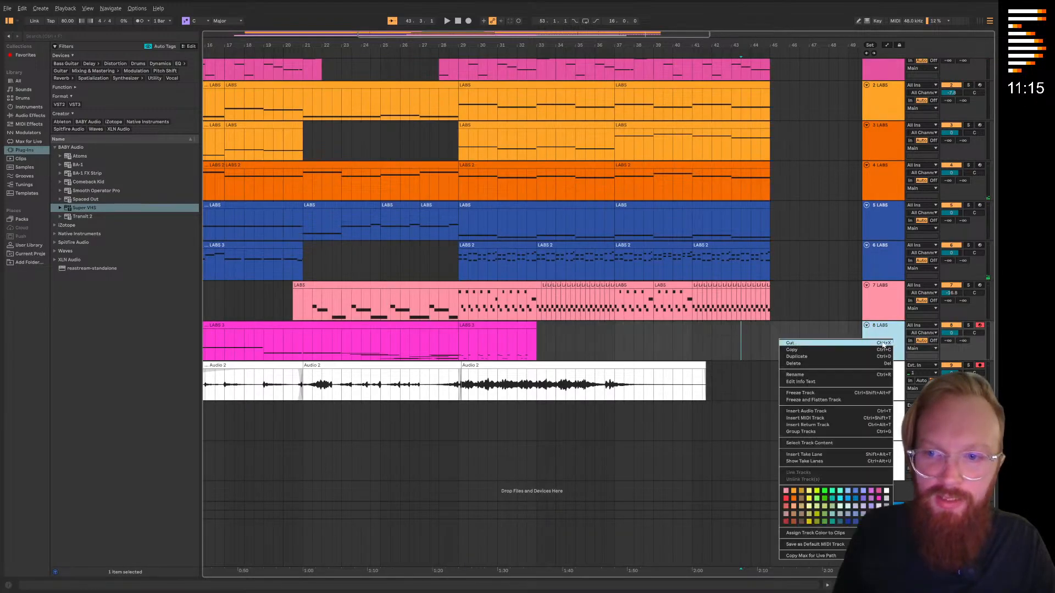
click(813, 356)
Delete bars 29 to 33 from track 8 and everything before bar 29 from its duplicate on track 9
drag(575, 341, 458, 346)
click(453, 374)
scroll(550, 374, left, 5)
scroll(641, 394, down, 1)
click(641, 395)
double_click(875, 372)
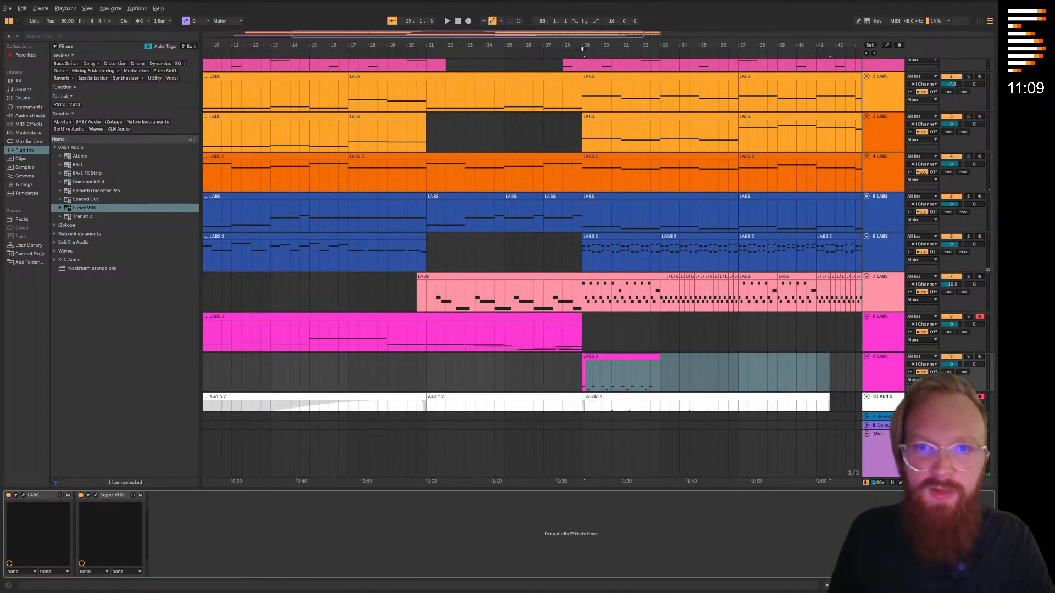
Loop the arrangement from bar 29 to bar 33
scroll(576, 171, down, 2)
drag(583, 278, 659, 278)
right_click(633, 277)
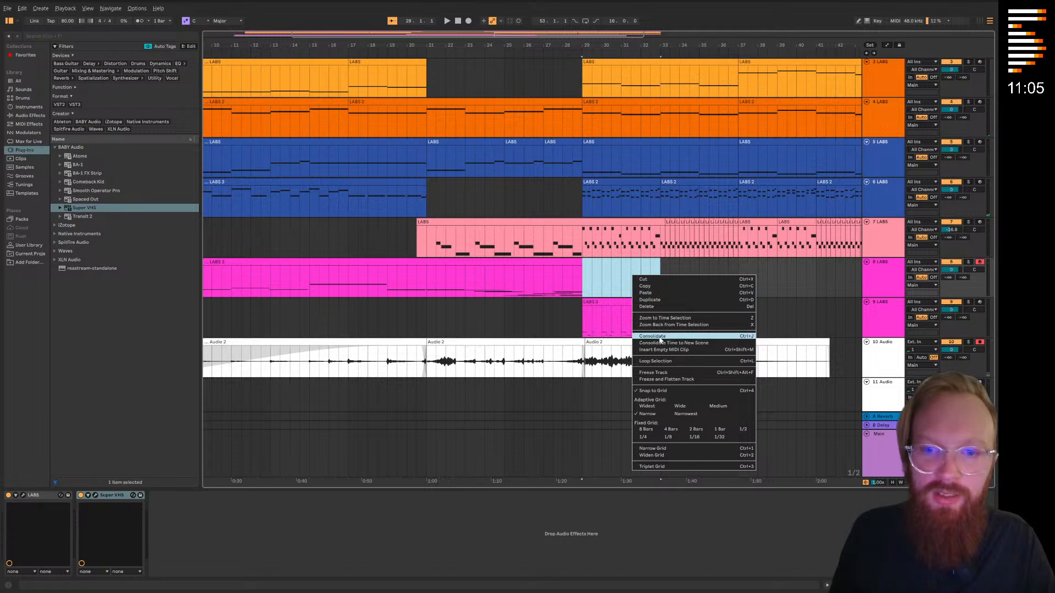
click(645, 361)
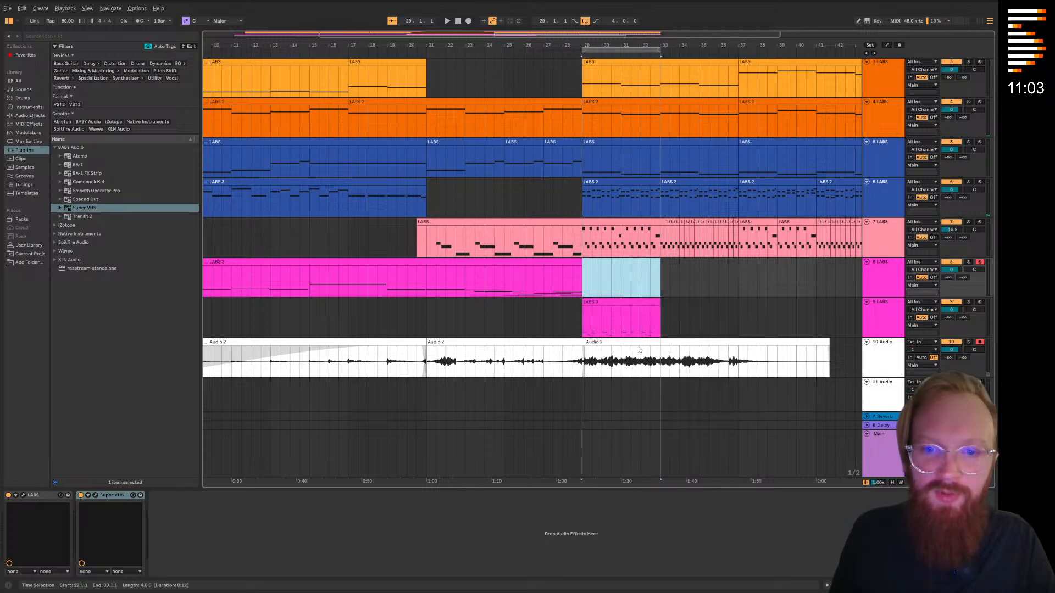
Open the LABS instrument on track 9 and load the Emotional Cello sound Short Soft Sul Tasto
click(611, 304)
click(31, 460)
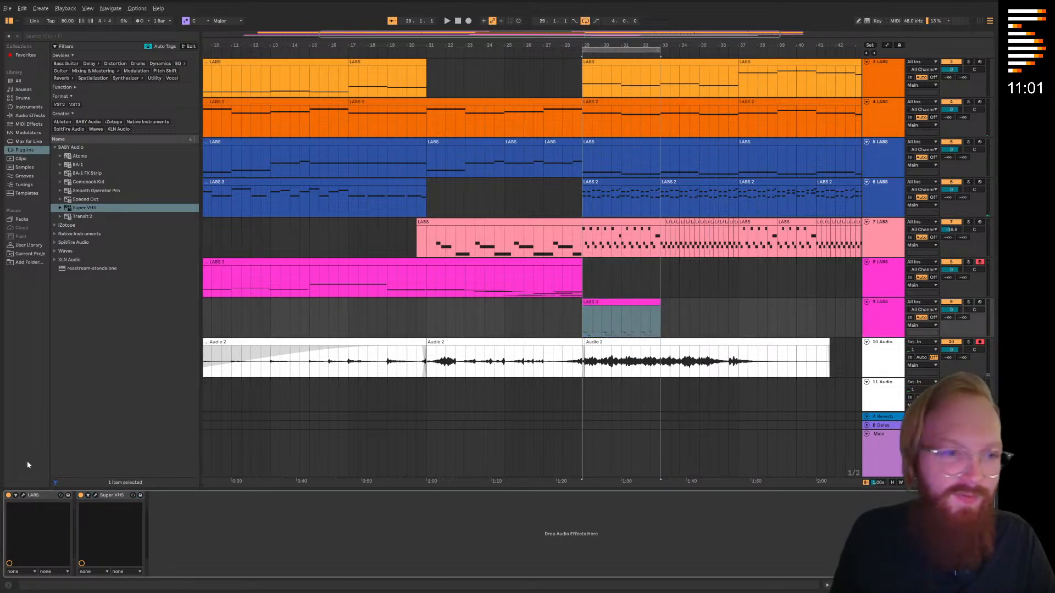
click(24, 495)
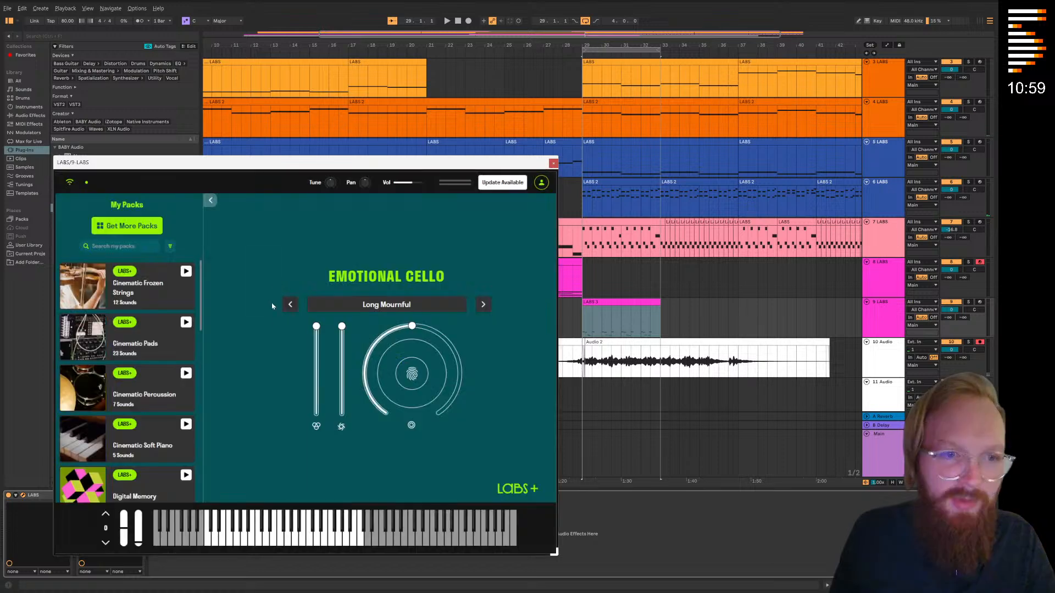
click(367, 305)
scroll(116, 368, down, 3)
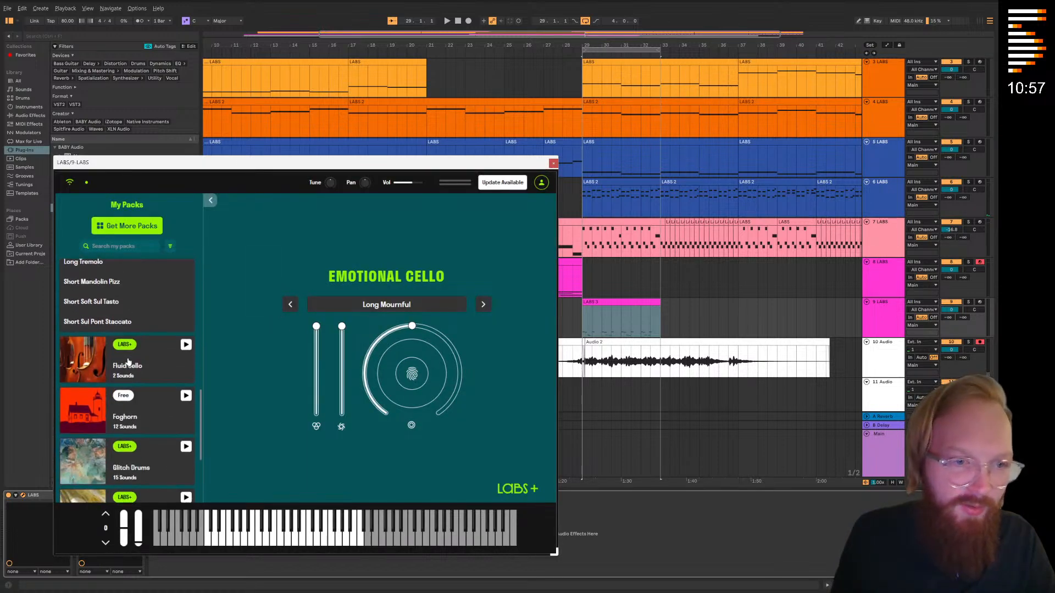
scroll(115, 368, up, 2)
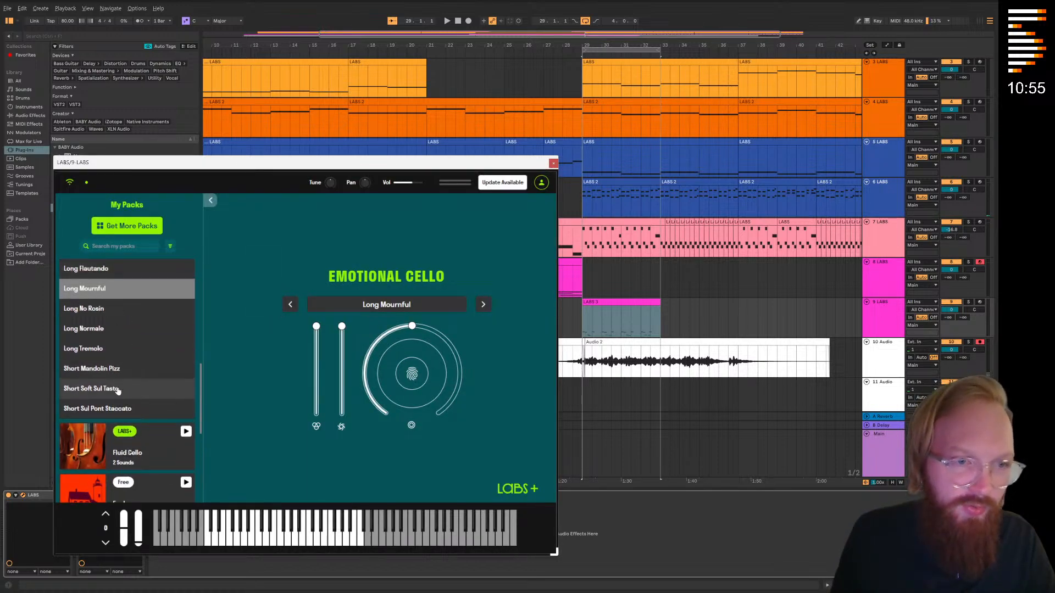
click(118, 389)
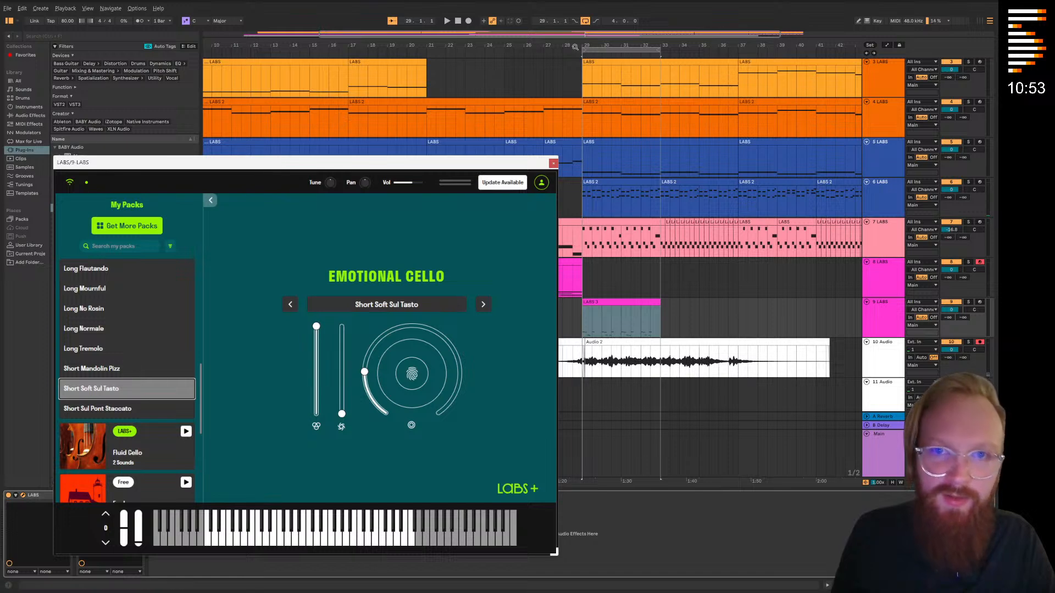
Play the loop, try the Short Sul Pont Staccato sound on track 9 and solo that track
key(space)
click(968, 264)
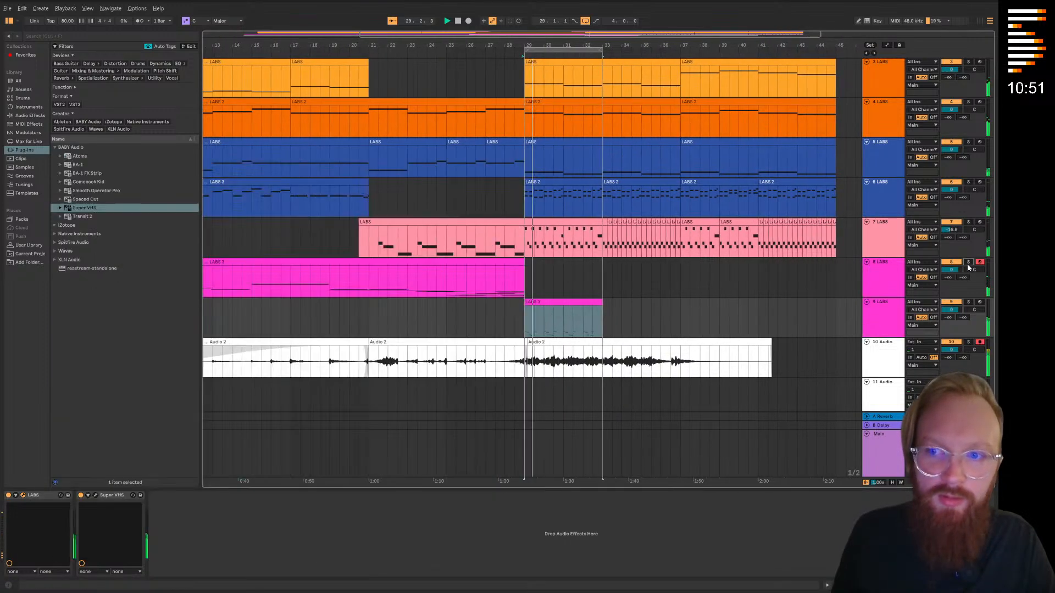
click(868, 308)
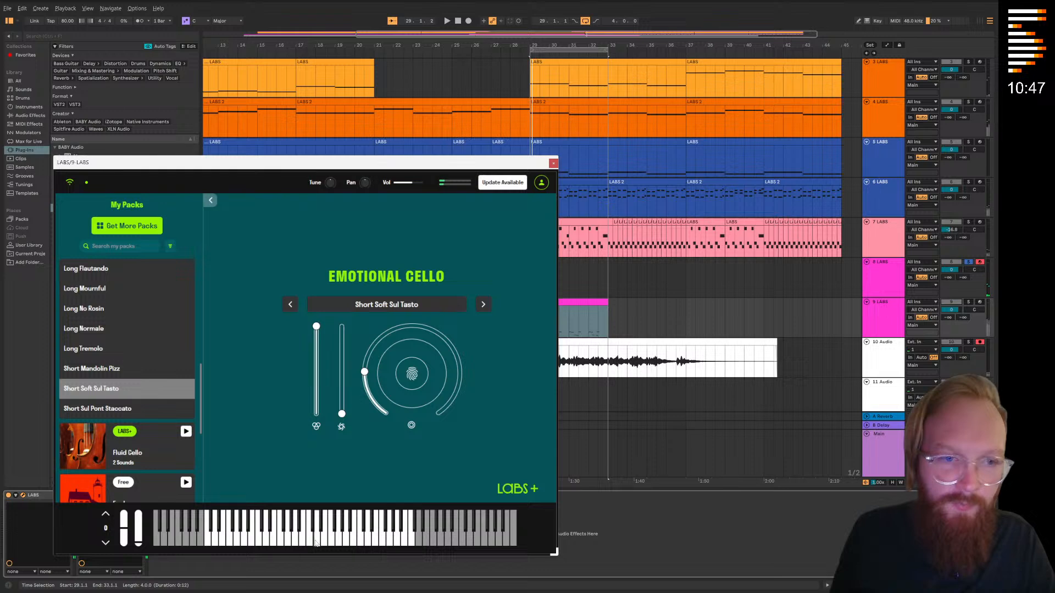
click(110, 408)
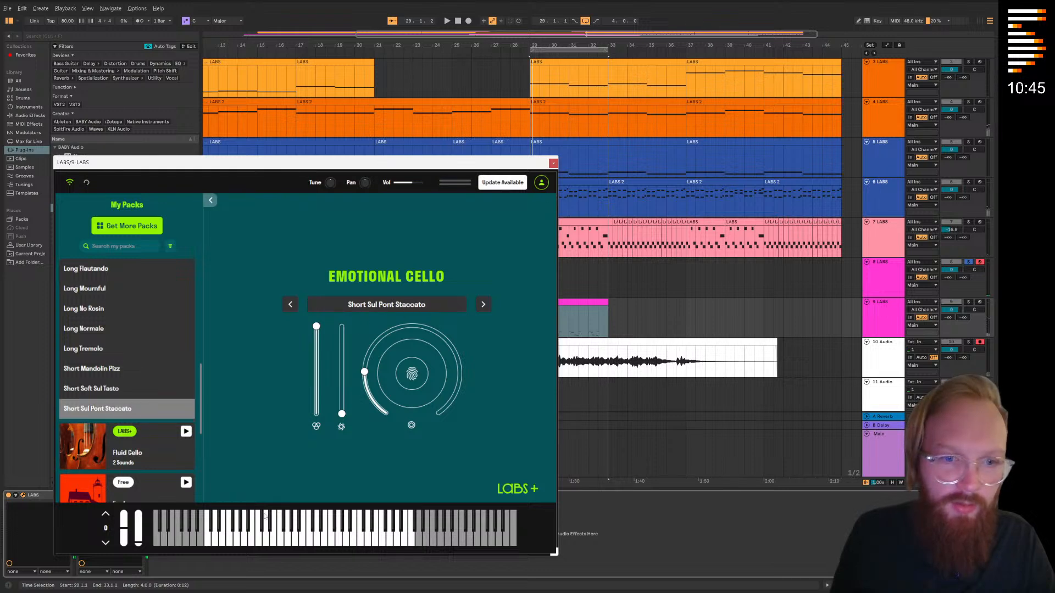
click(968, 302)
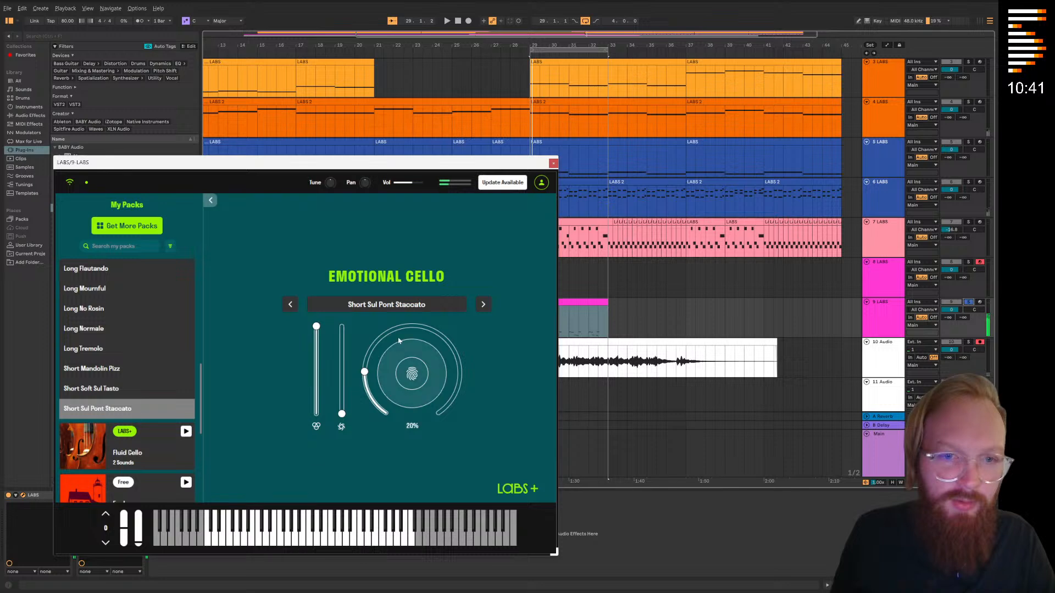
Switch track 9's LABS to Short Mandolin Pizz, close the instrument and play from bar 29
click(289, 306)
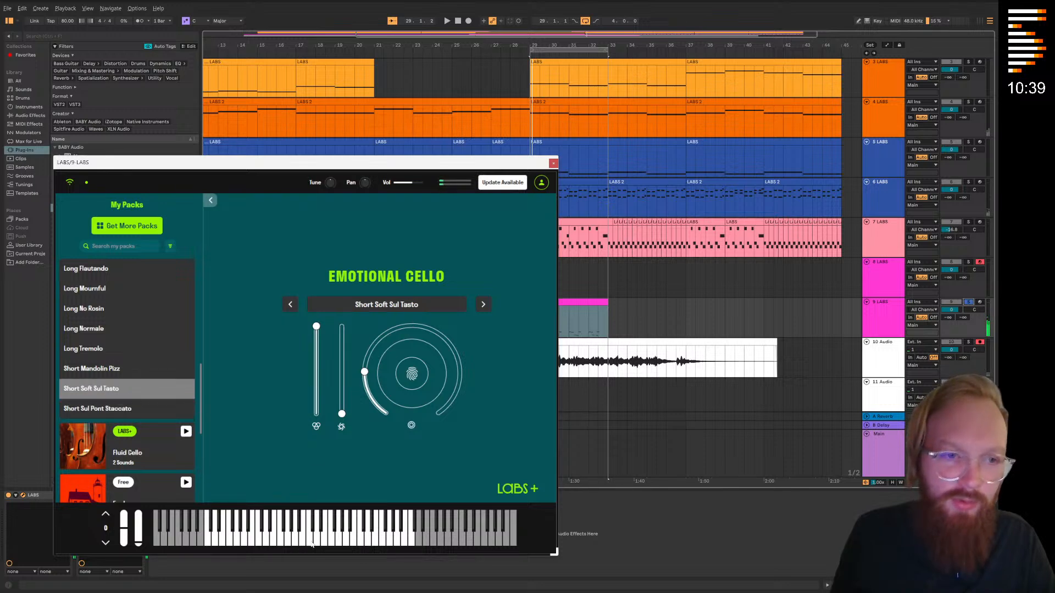
click(291, 304)
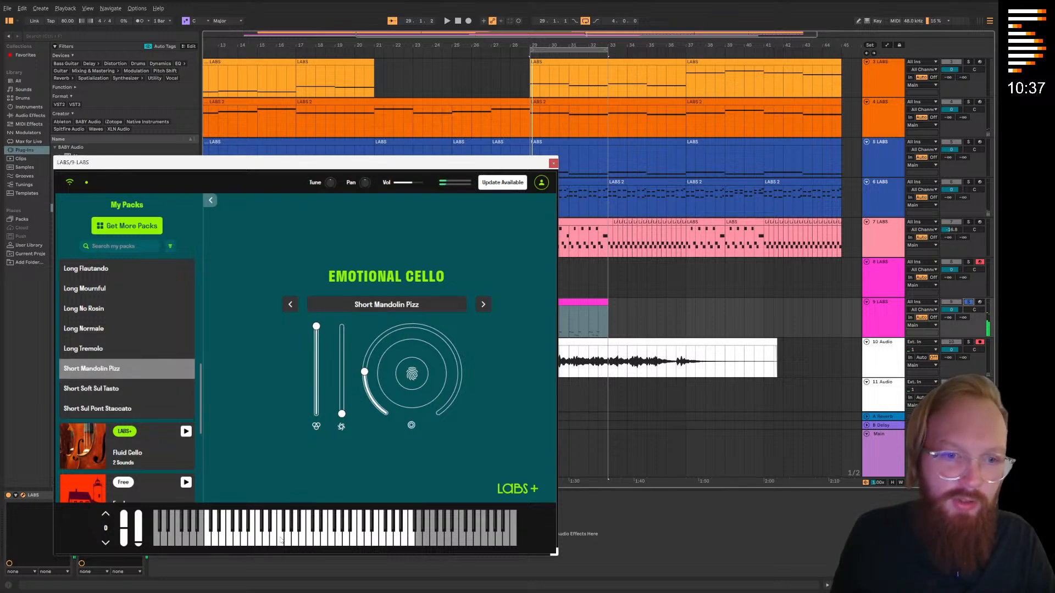
click(553, 163)
click(536, 301)
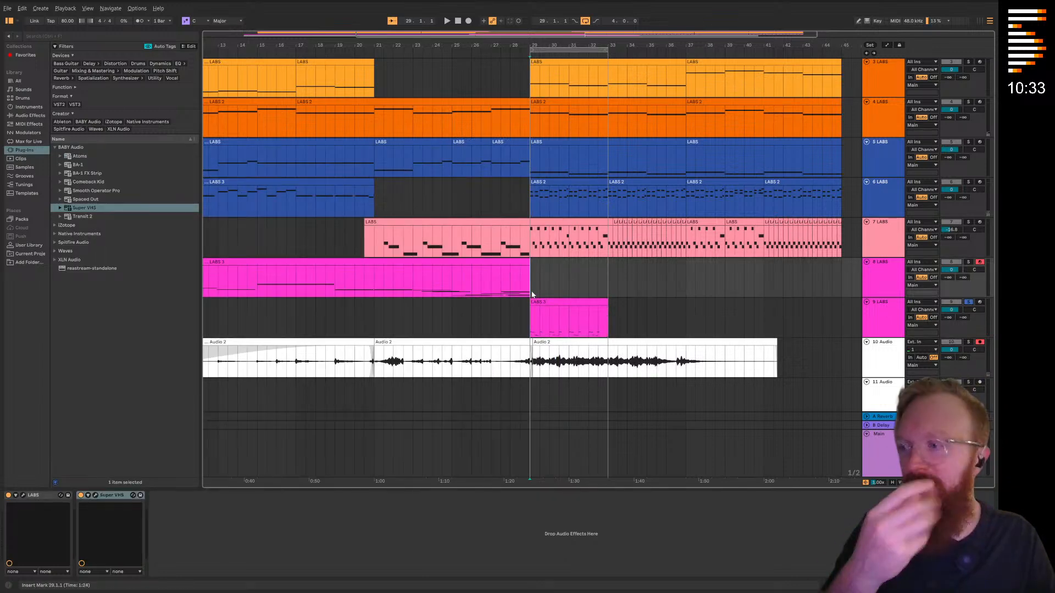
key(space)
Check the notes of the track 9 clip during playback, unsolo the track and close the note editor
drag(612, 271, 581, 263)
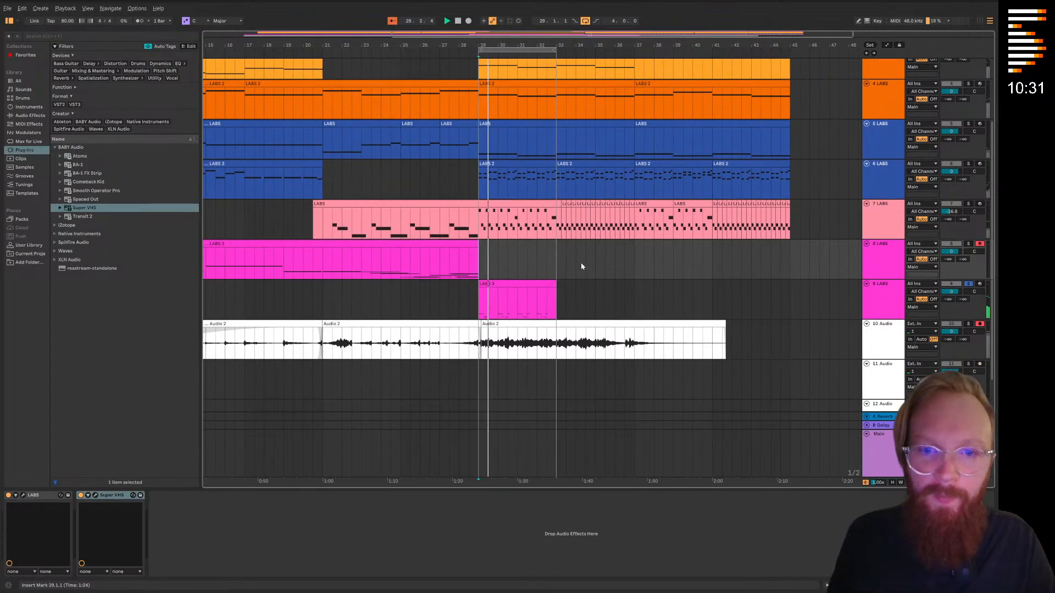
click(521, 289)
double_click(520, 286)
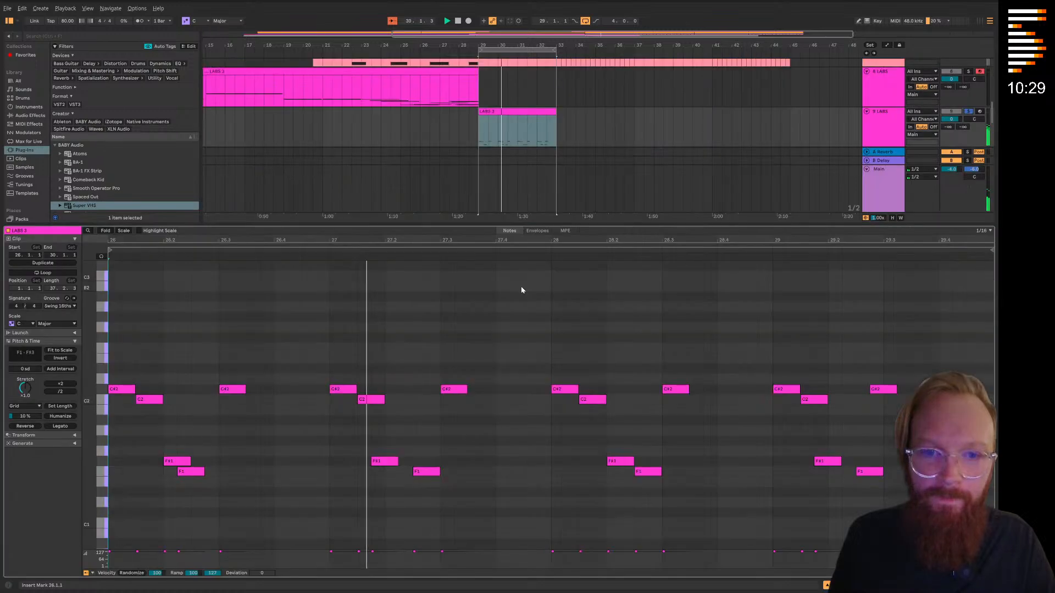
click(968, 111)
double_click(615, 224)
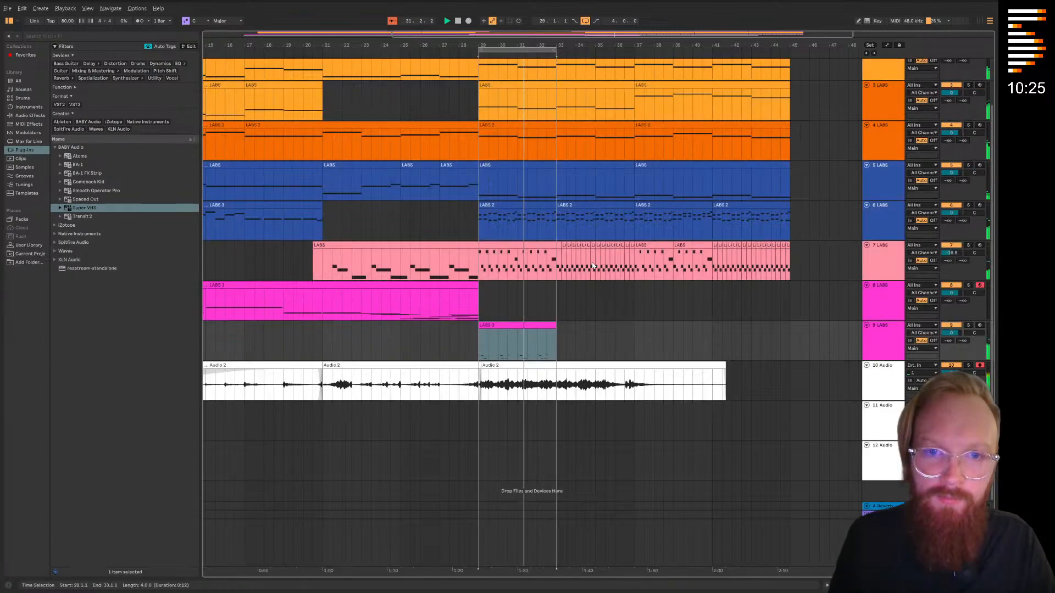
Duplicate bars 29 to 31 of the track 9 clip and the Audio 2 layer together, repeating them up to bar 37
click(497, 426)
drag(497, 396, 489, 387)
scroll(489, 386, up, 5)
scroll(489, 387, up, 4)
key(space)
drag(376, 306, 455, 314)
click(341, 53)
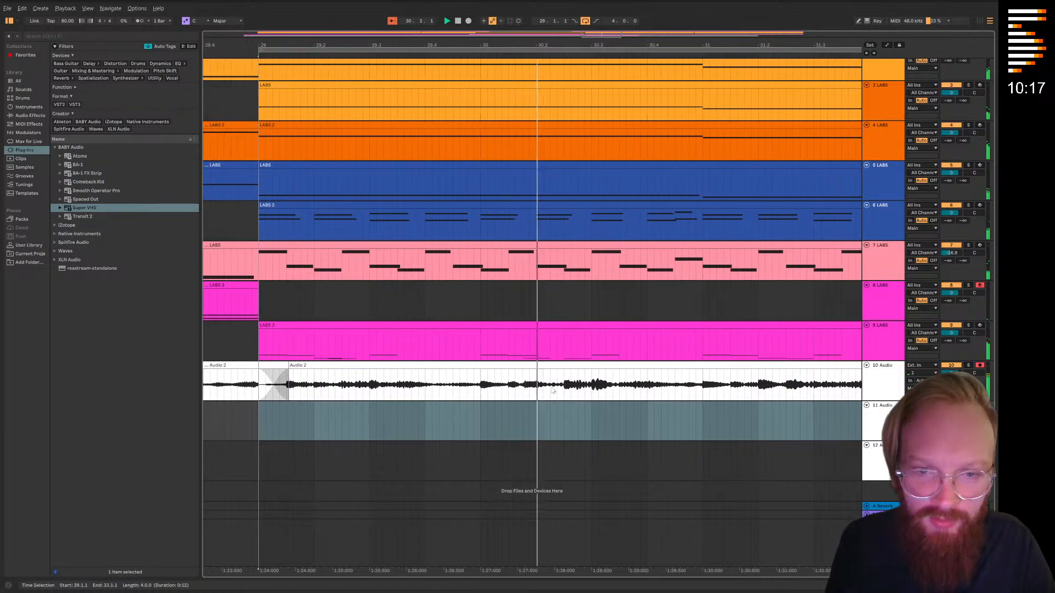
scroll(572, 399, up, 3)
scroll(602, 394, down, 5)
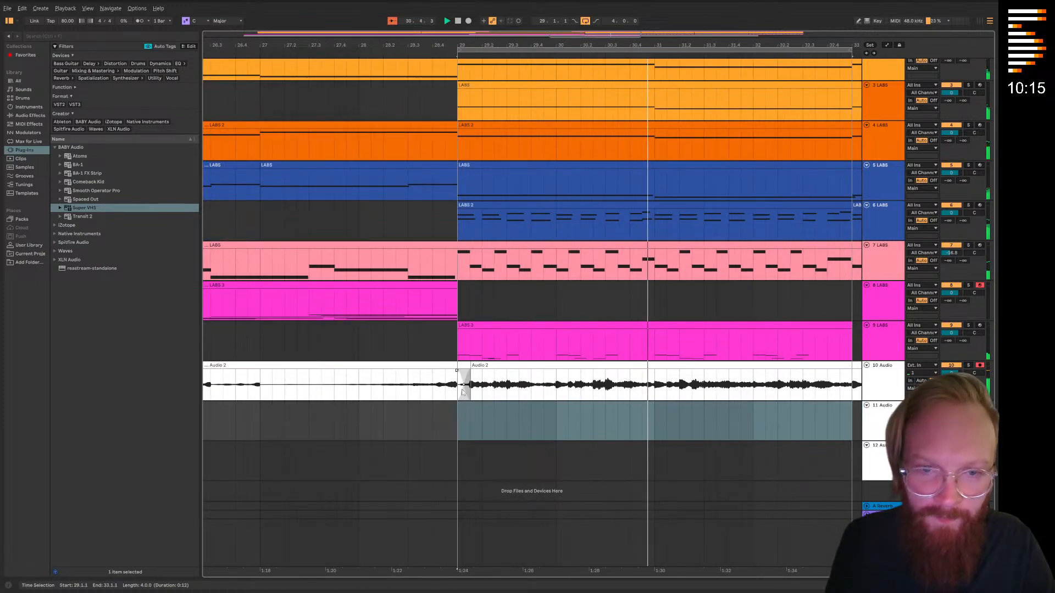
drag(461, 392, 655, 341)
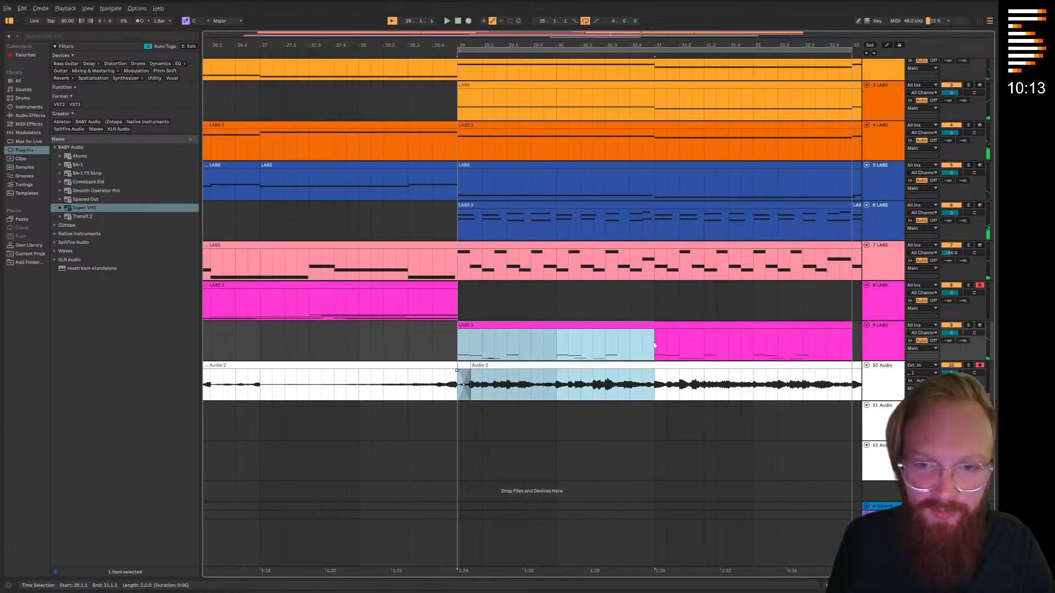
key(ctrl+d)
scroll(586, 336, down, 5)
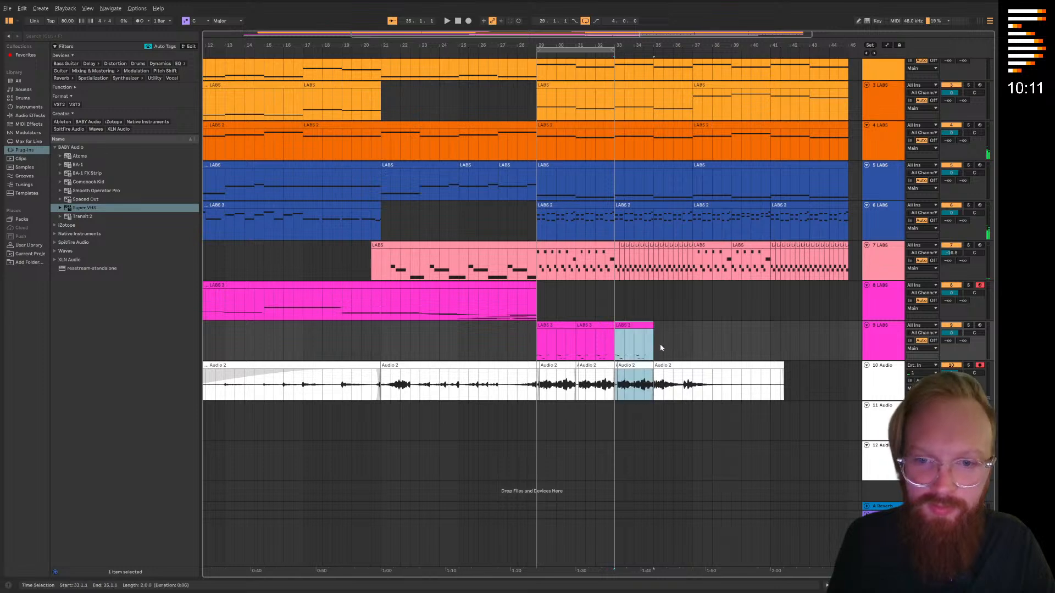
Start playback from bar 29 and turn off the loop
click(528, 56)
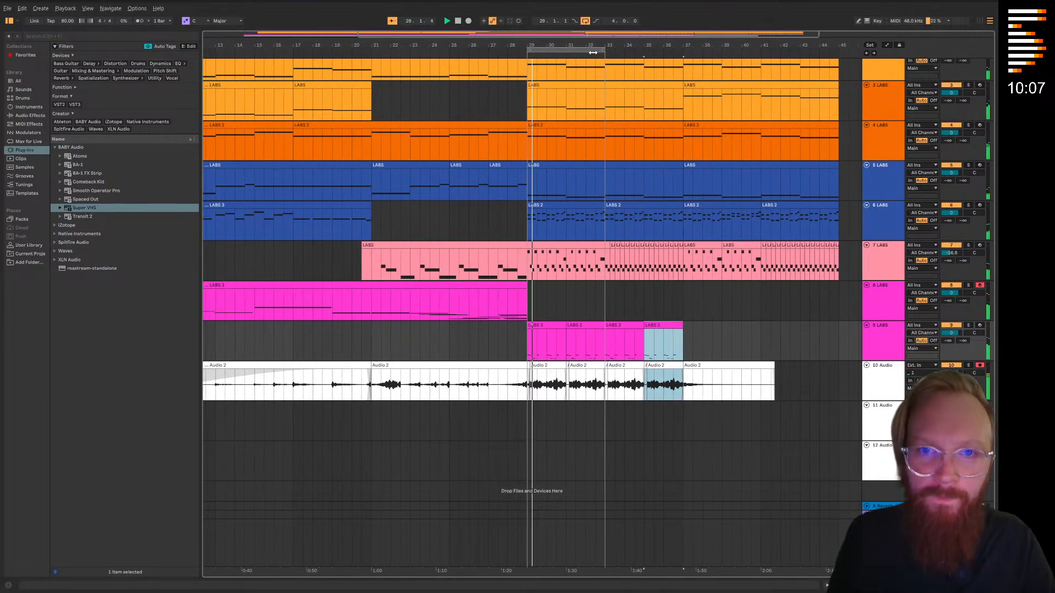
right_click(598, 54)
click(604, 56)
Extend the starts of the repeated Audio 2 clips back to bars 31, 33 and 35 to close the gaps
scroll(565, 394, up, 5)
scroll(564, 394, up, 4)
click(483, 428)
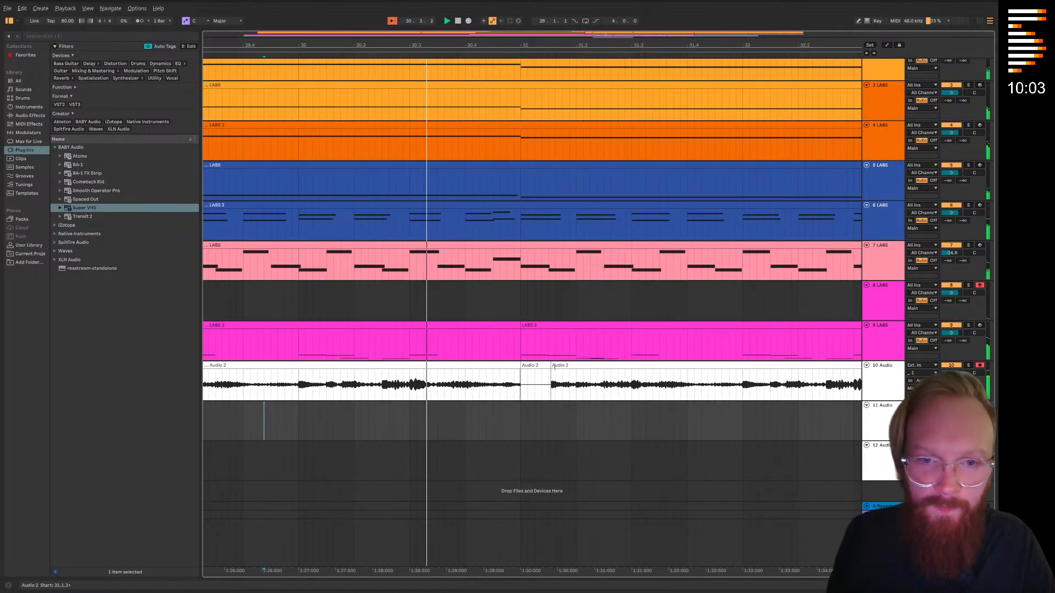
drag(553, 367, 520, 366)
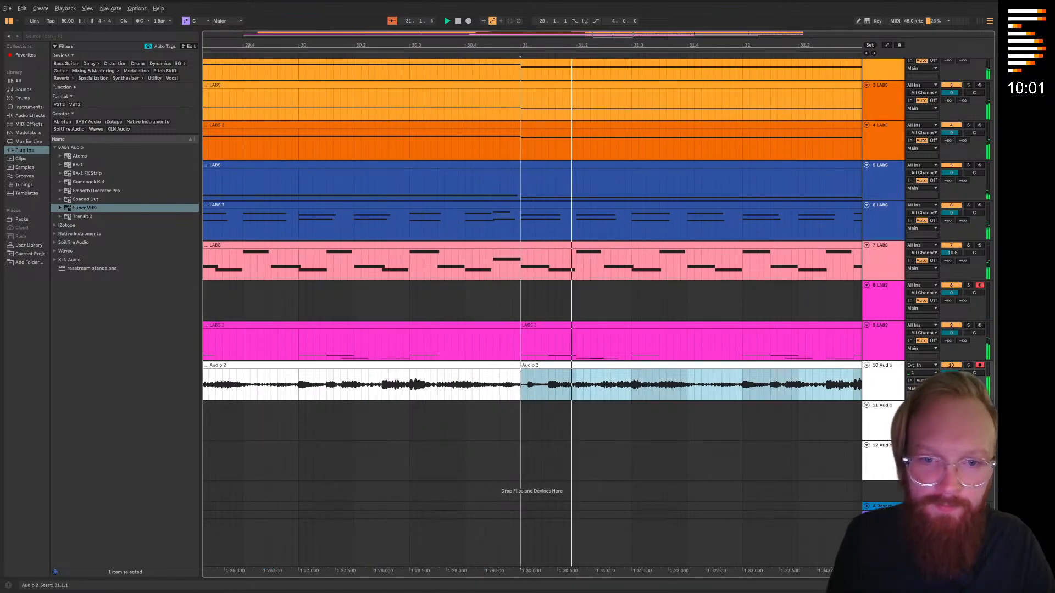
click(693, 369)
drag(694, 369, 685, 369)
scroll(569, 414, down, 4)
scroll(570, 414, right, 3)
scroll(667, 386, up, 1)
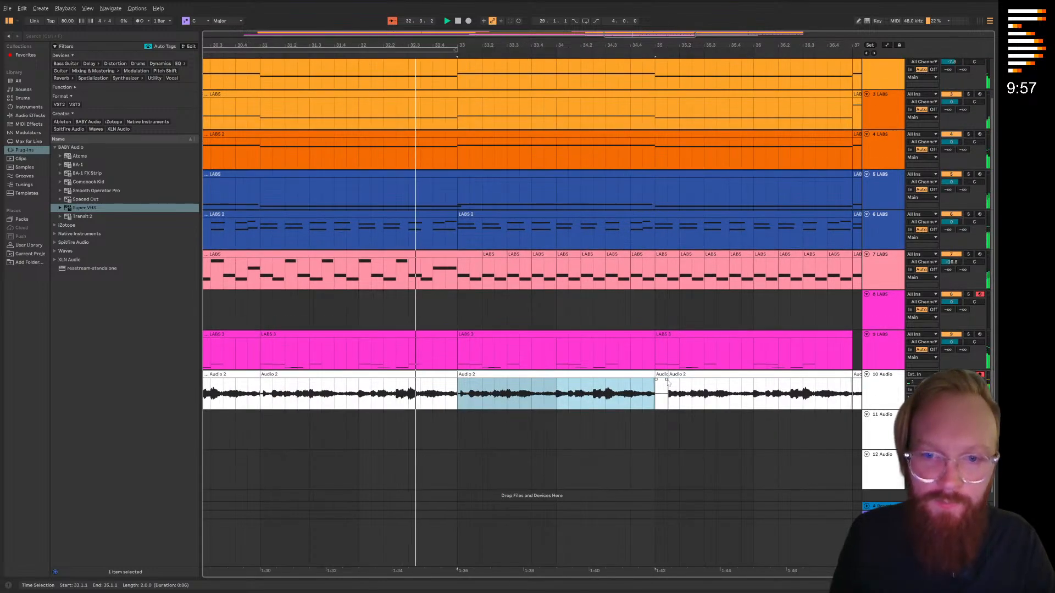
click(667, 387)
scroll(625, 422, down, 5)
scroll(573, 413, up, 5)
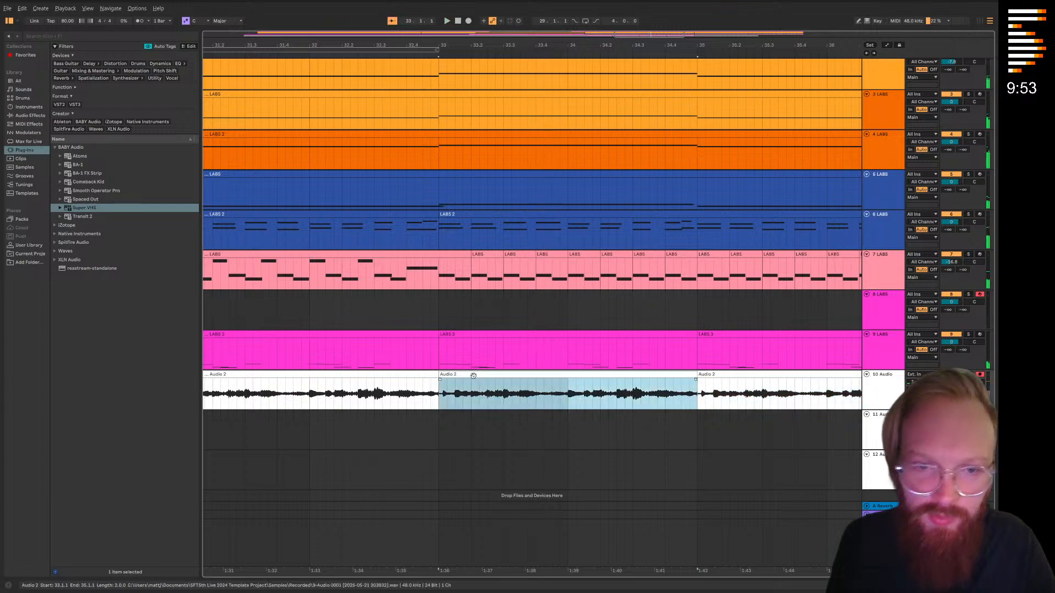
Quantize the audio of the Audio 2 clip at bar 33 and close the clip editor
double_click(458, 407)
right_click(182, 320)
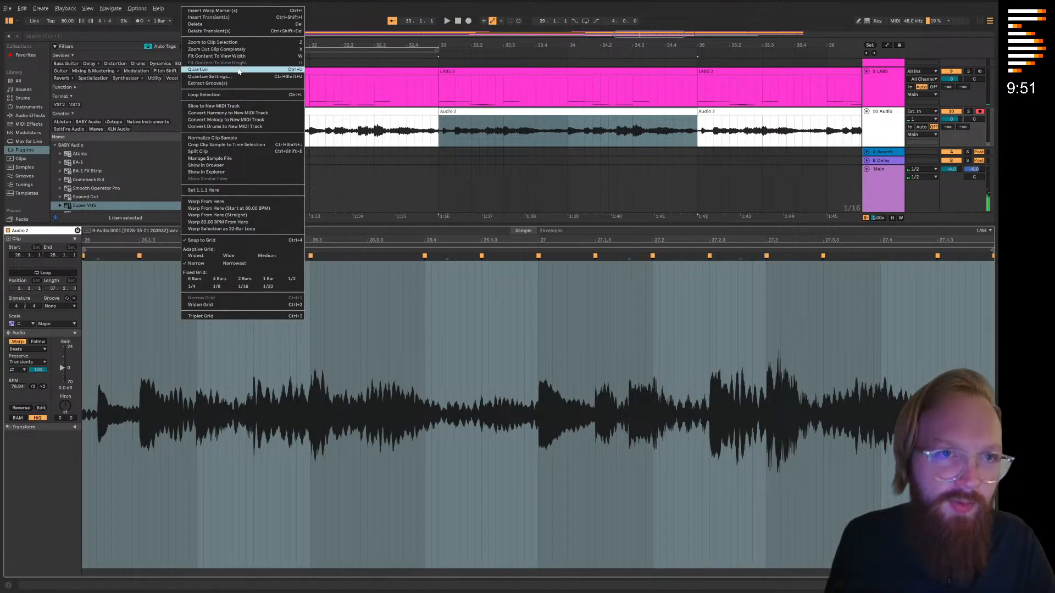
click(239, 71)
key(ctrl+alt+l)
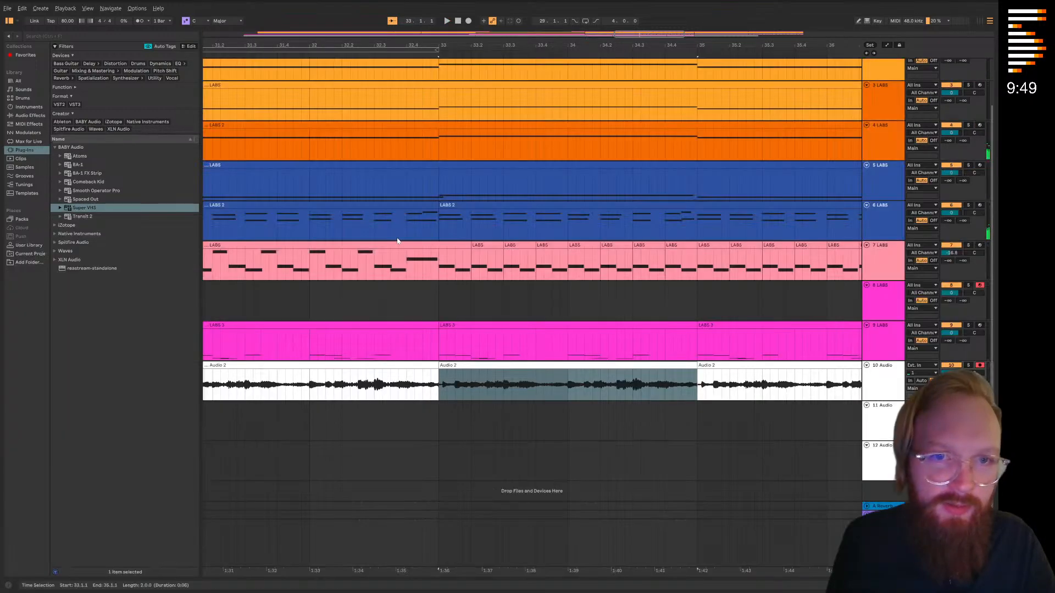
Play from around bar 29 and pull the start of the first repeated Audio 2 clip closer to bar 29
scroll(399, 289, left, 8)
scroll(584, 255, up, 1)
scroll(412, 340, down, 3)
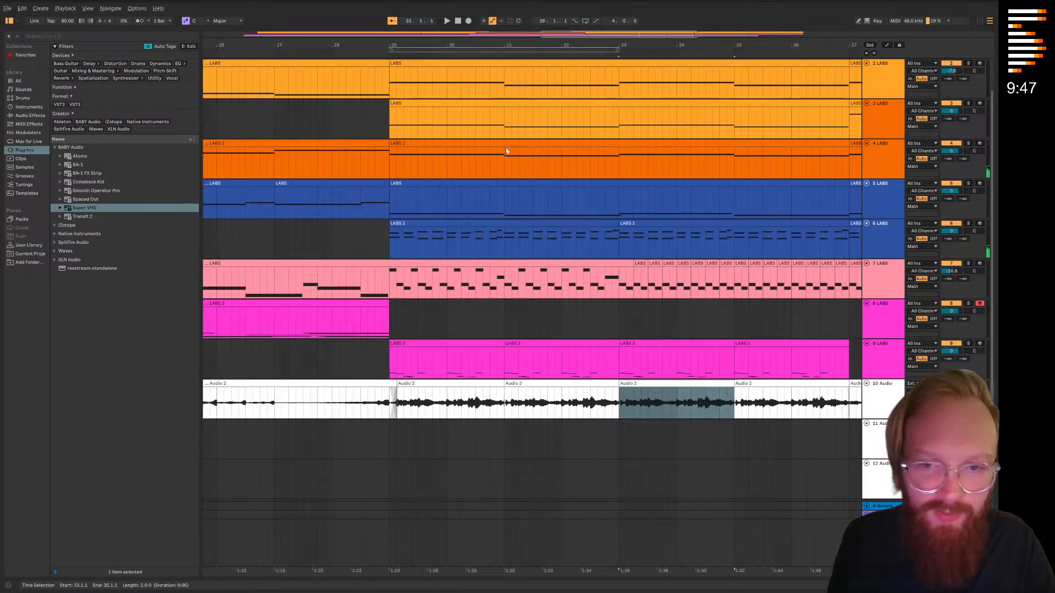
click(368, 53)
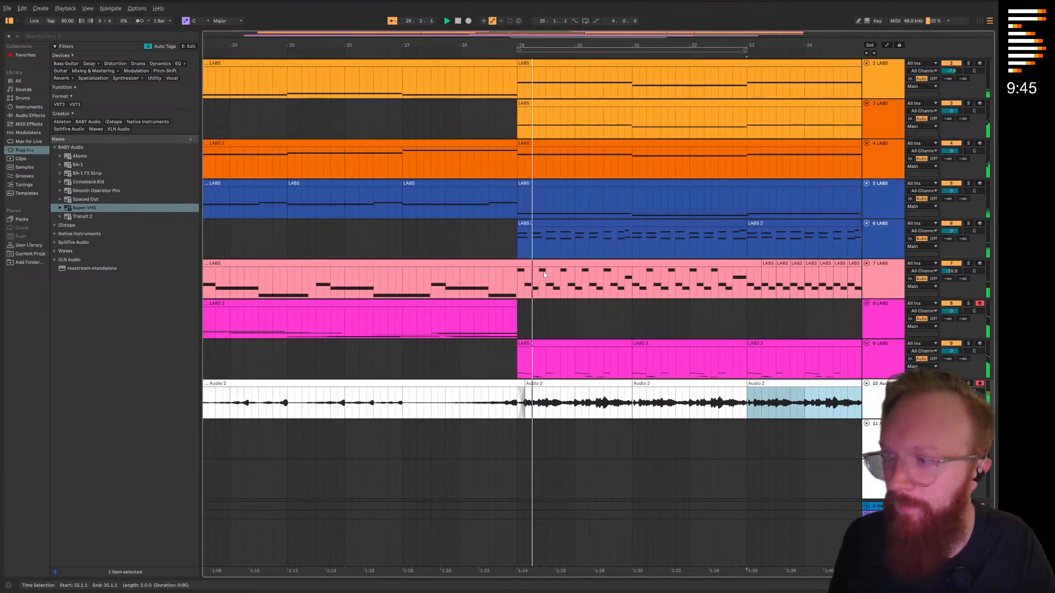
drag(566, 327, 524, 309)
scroll(548, 422, up, 3)
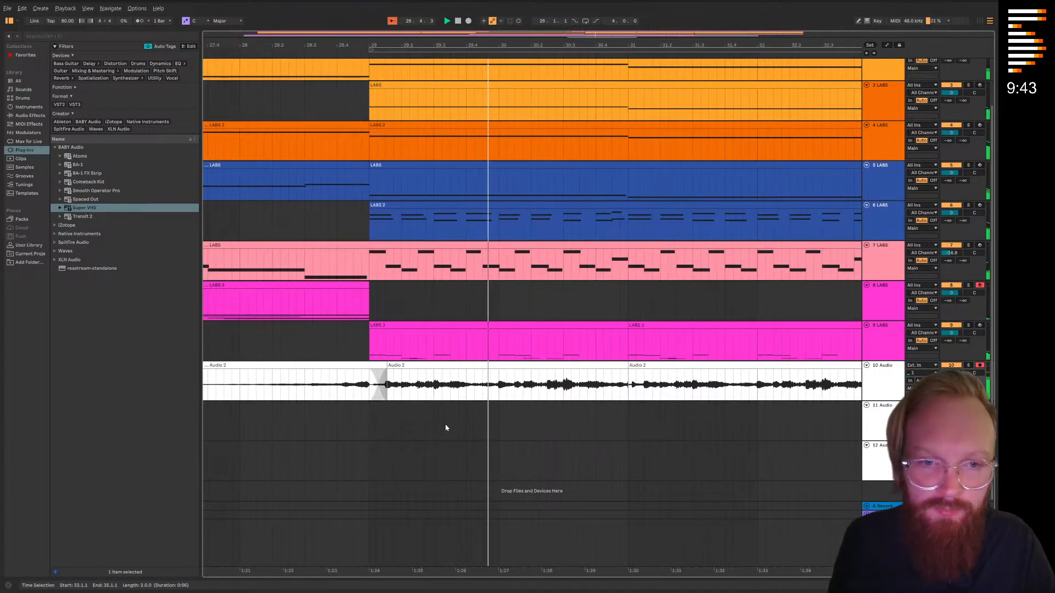
click(442, 422)
drag(387, 365, 379, 365)
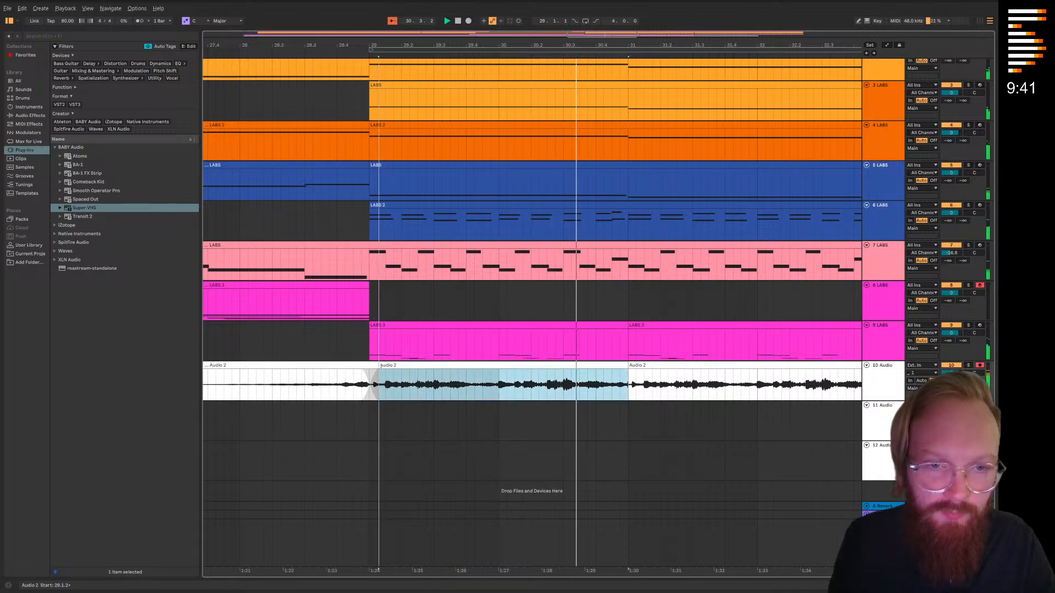
Shift the first transient of the Audio 2 clip at bar 31 slightly earlier and close the clip editor
double_click(491, 389)
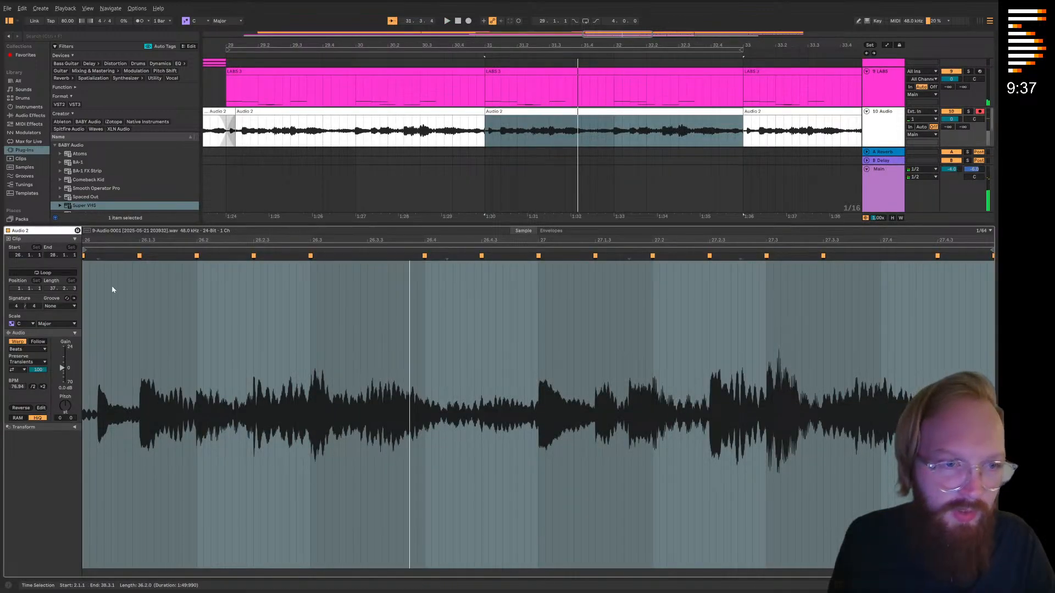
drag(98, 258, 88, 269)
key(ctrl+alt+l)
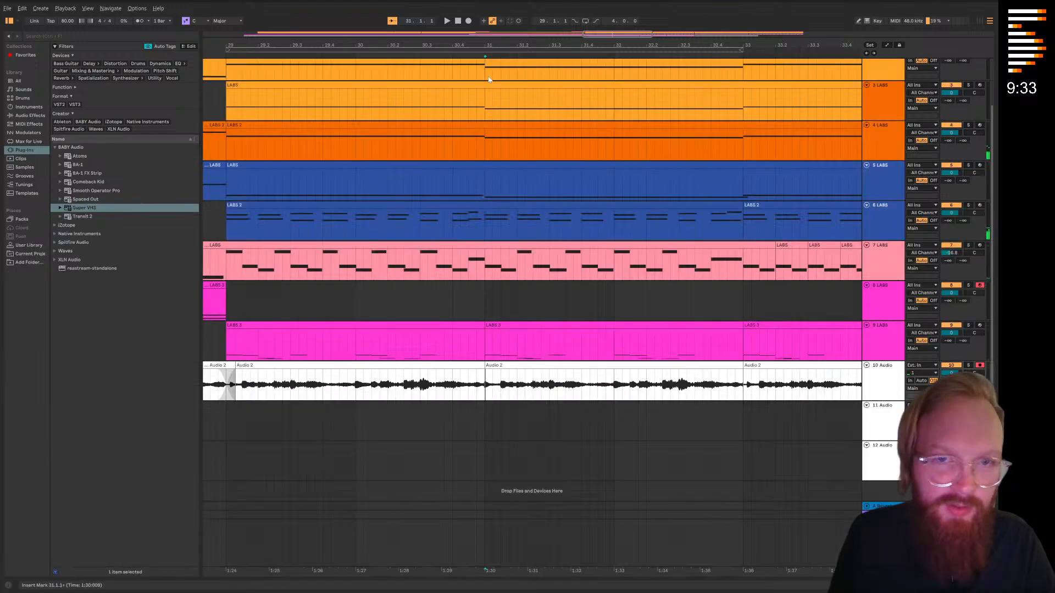
Copy the corrected Audio 2 clip at bar 31 and paste it over the clips at bars 33 and 35
click(449, 54)
click(558, 366)
key(ctrl+c)
click(634, 399)
key(ctrl+v)
scroll(511, 400, right, 3)
scroll(510, 400, up, 1)
click(581, 404)
key(ctrl+v)
scroll(644, 419, down, 4)
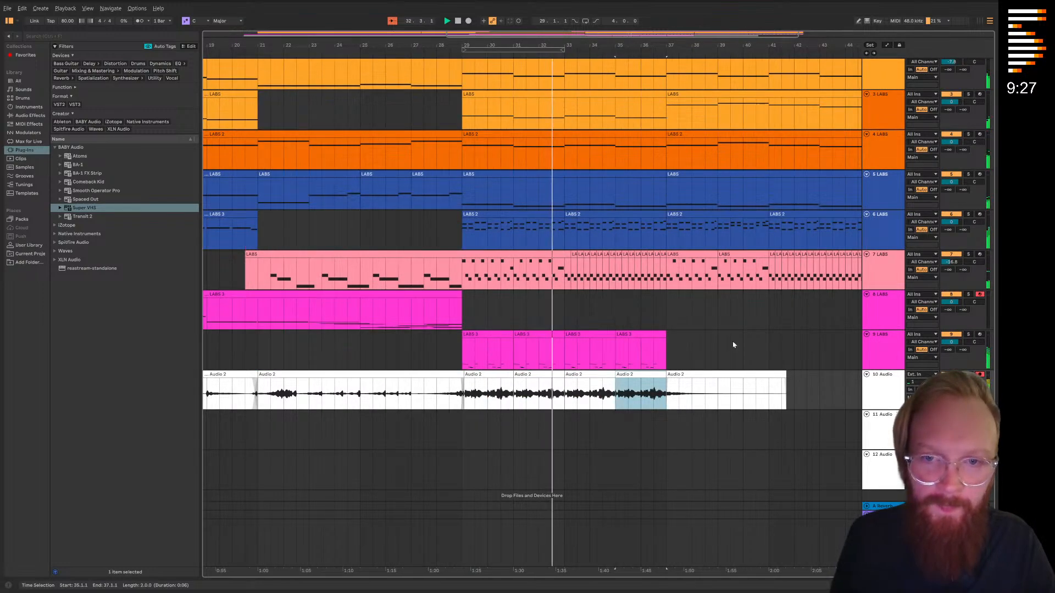
Listen through the repeated section, solo track 9 briefly and stop playback
drag(756, 349, 558, 341)
drag(476, 311, 538, 367)
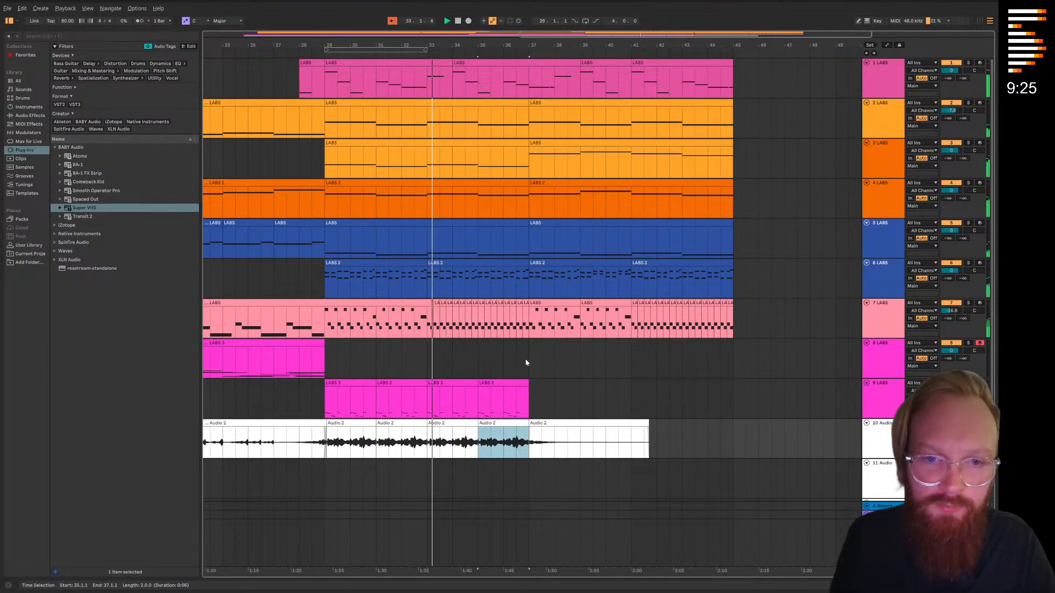
scroll(518, 353, left, 3)
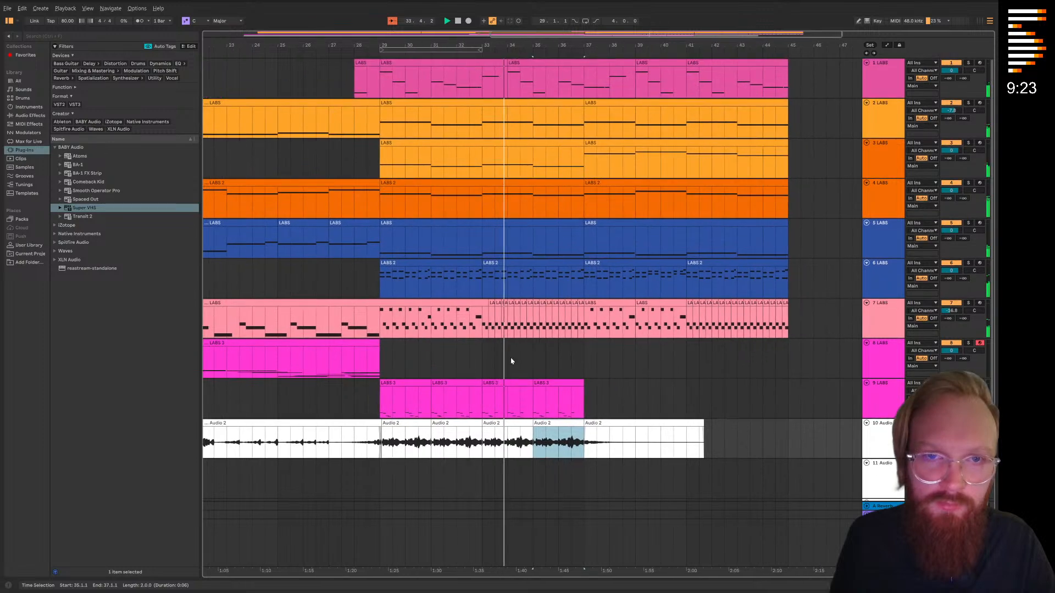
scroll(468, 350, left, 1)
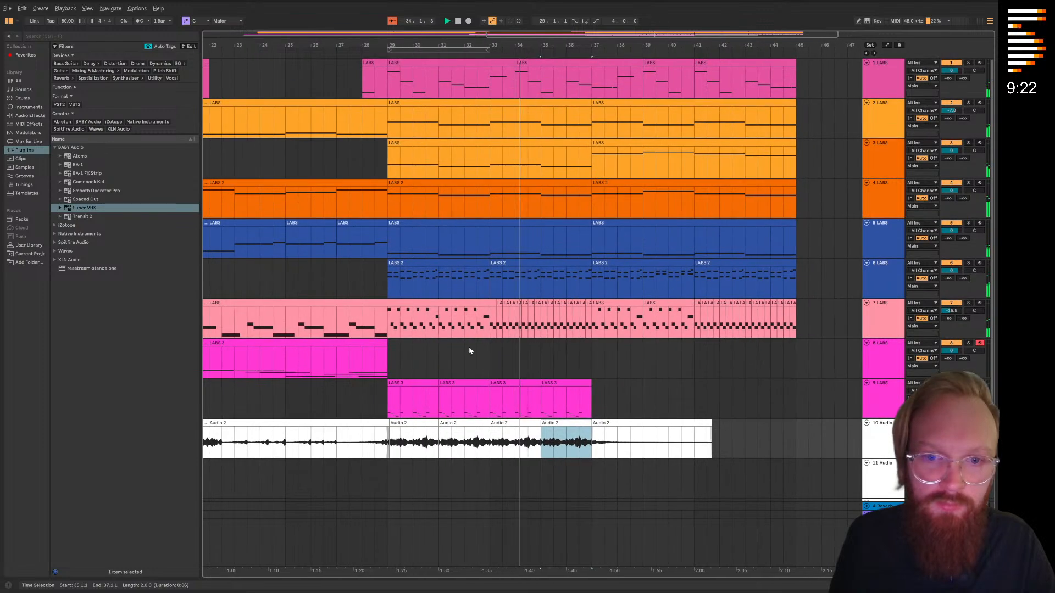
click(595, 373)
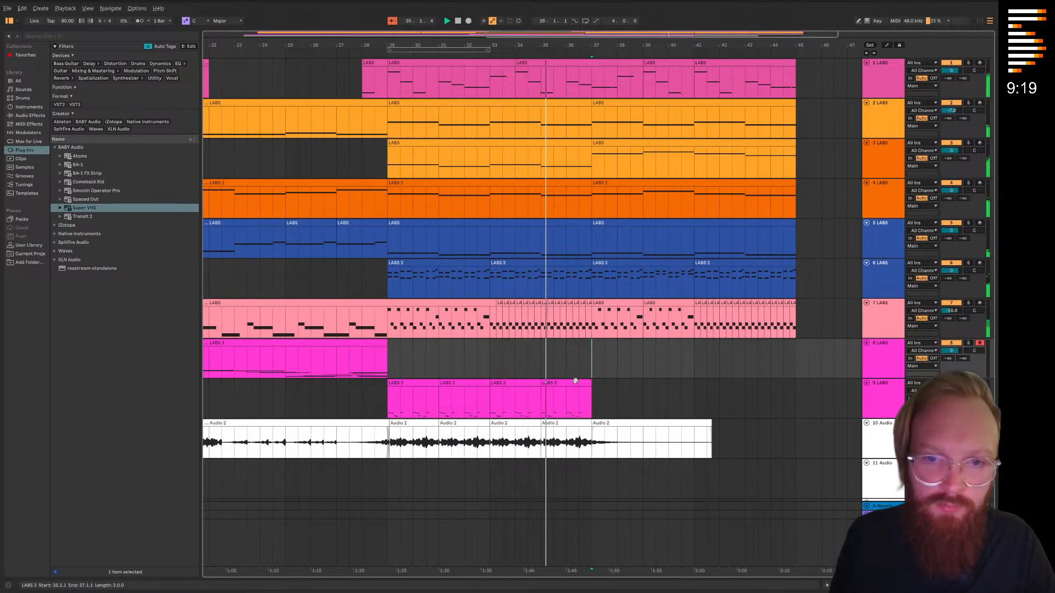
click(968, 383)
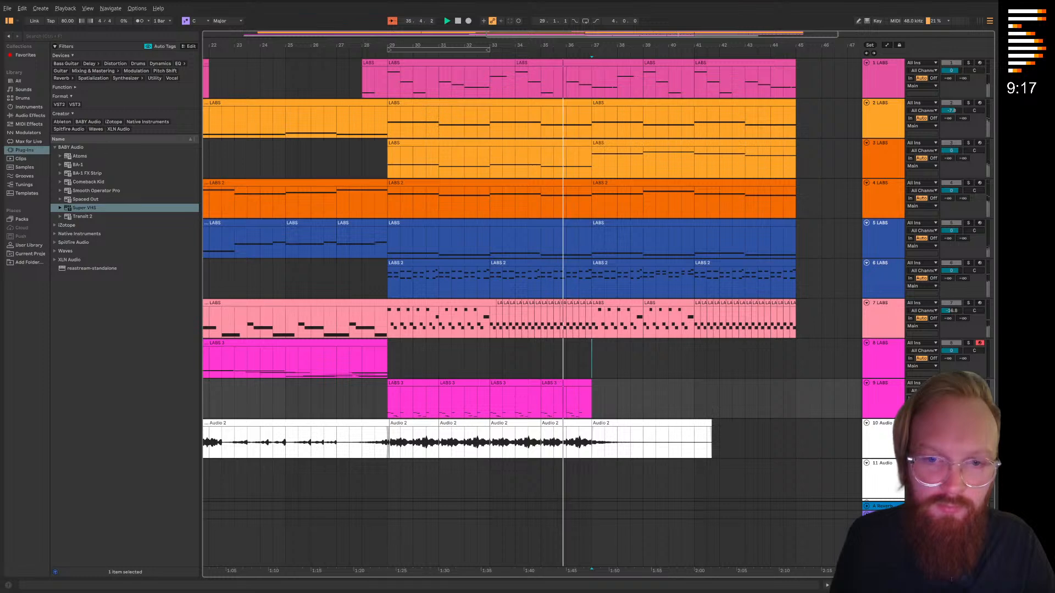
click(967, 383)
key(space)
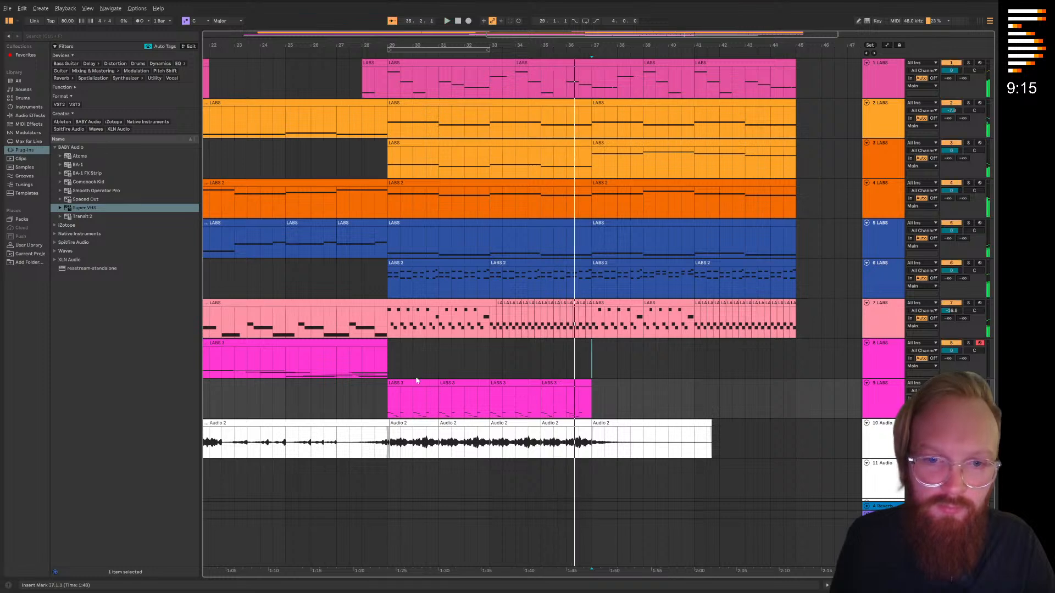
Duplicate track 9 with its clips and solo the new track 10
right_click(883, 400)
click(906, 200)
drag(491, 339, 490, 348)
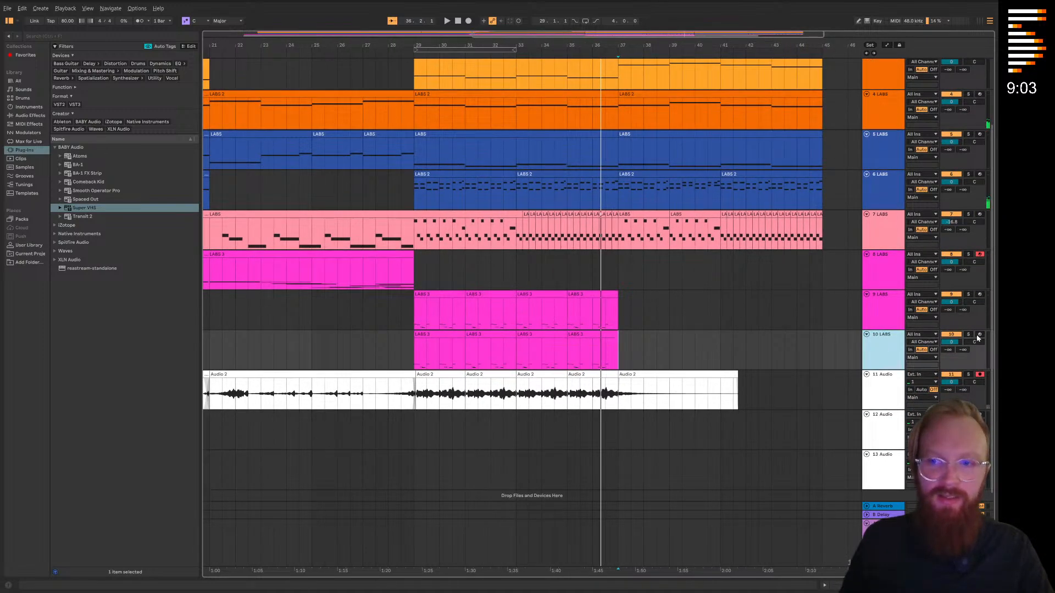
click(968, 334)
Open the LABS instrument on track 10 and filter the packs to downloaded Strings only
double_click(889, 362)
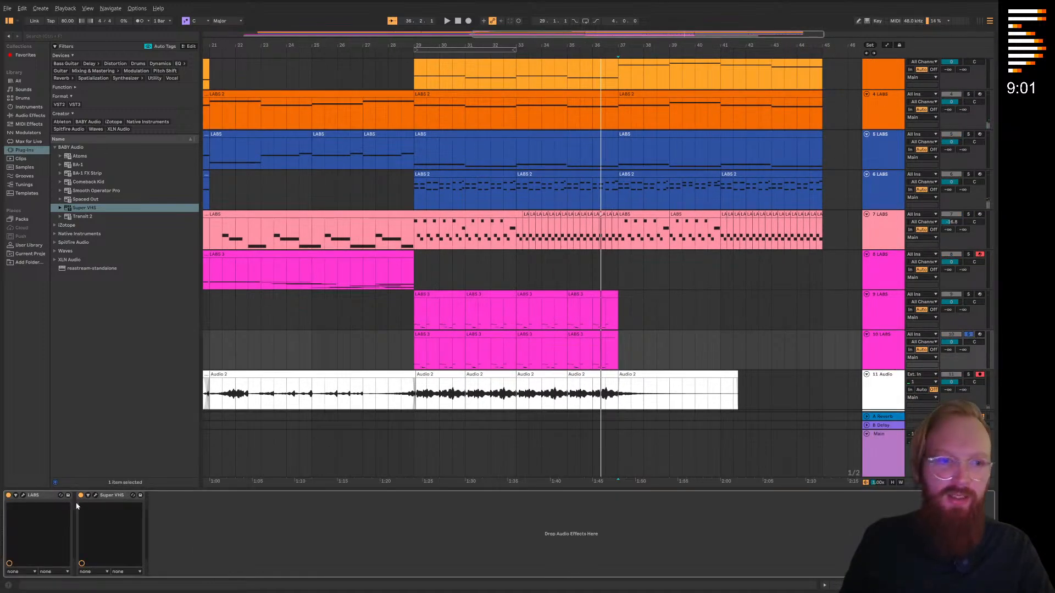
click(23, 494)
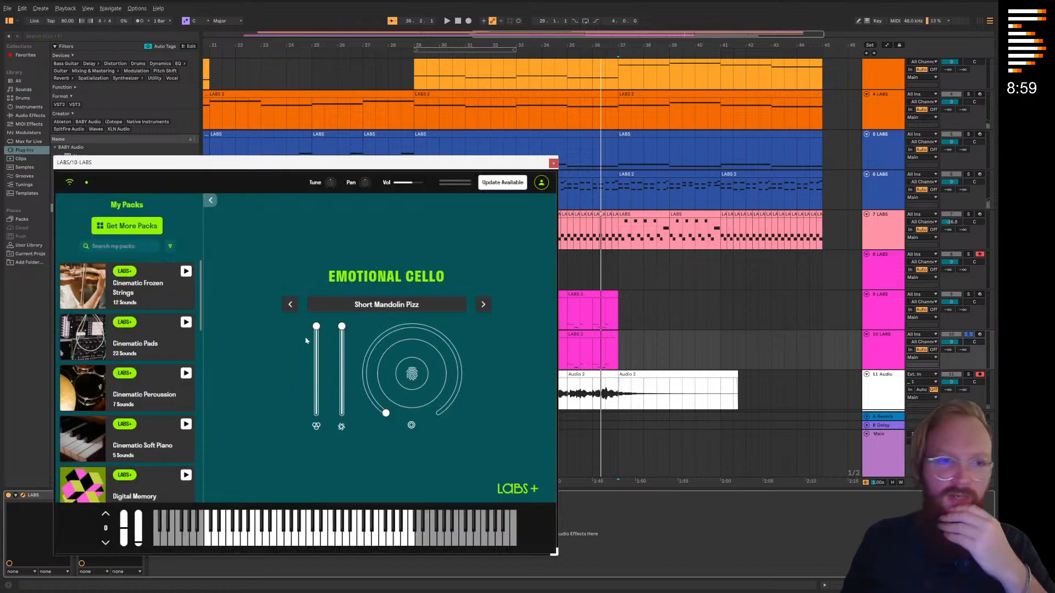
click(150, 227)
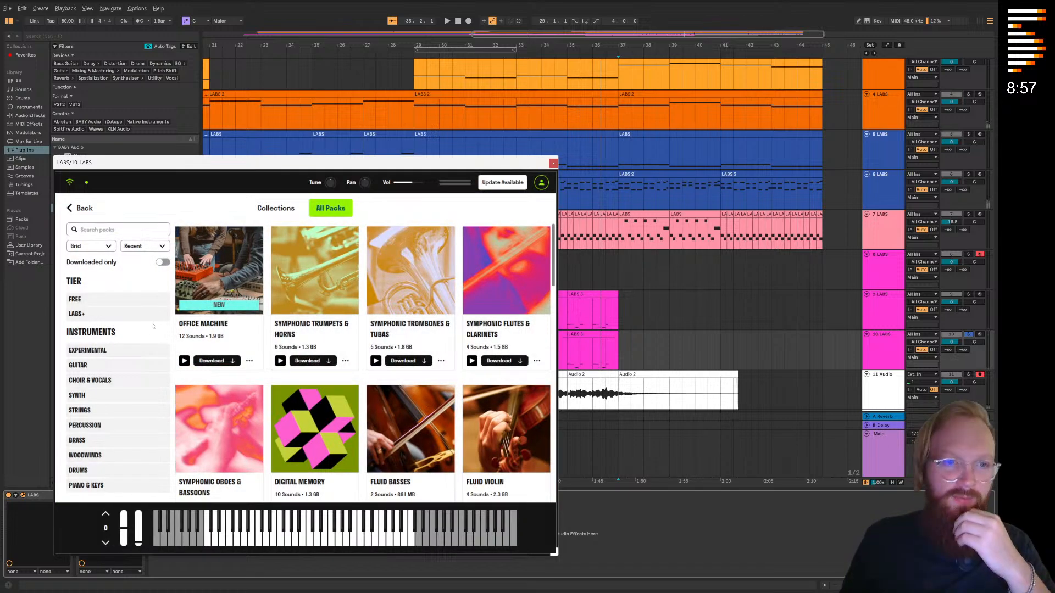
click(91, 411)
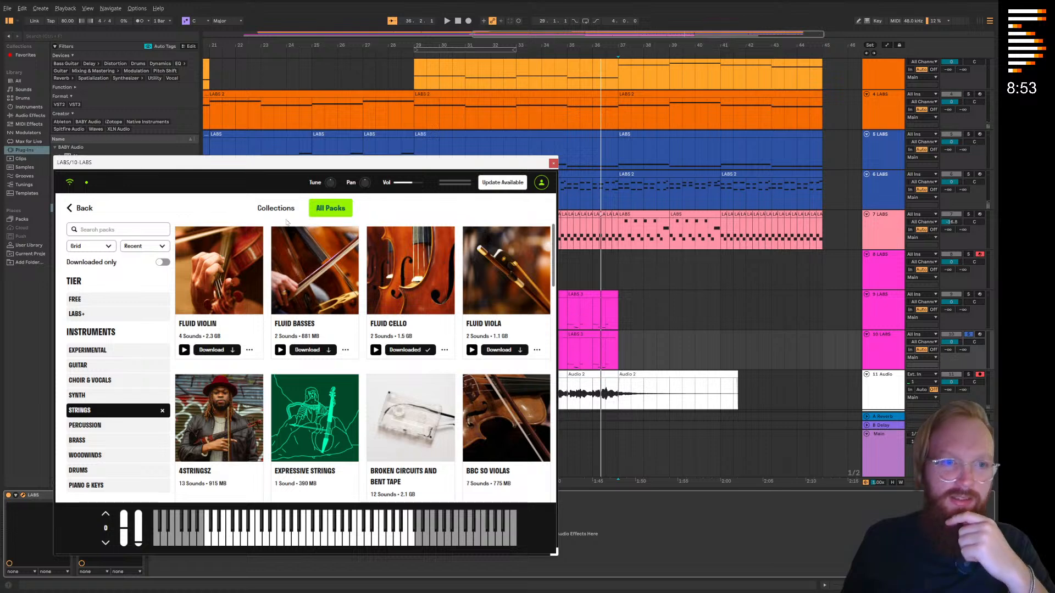
click(162, 262)
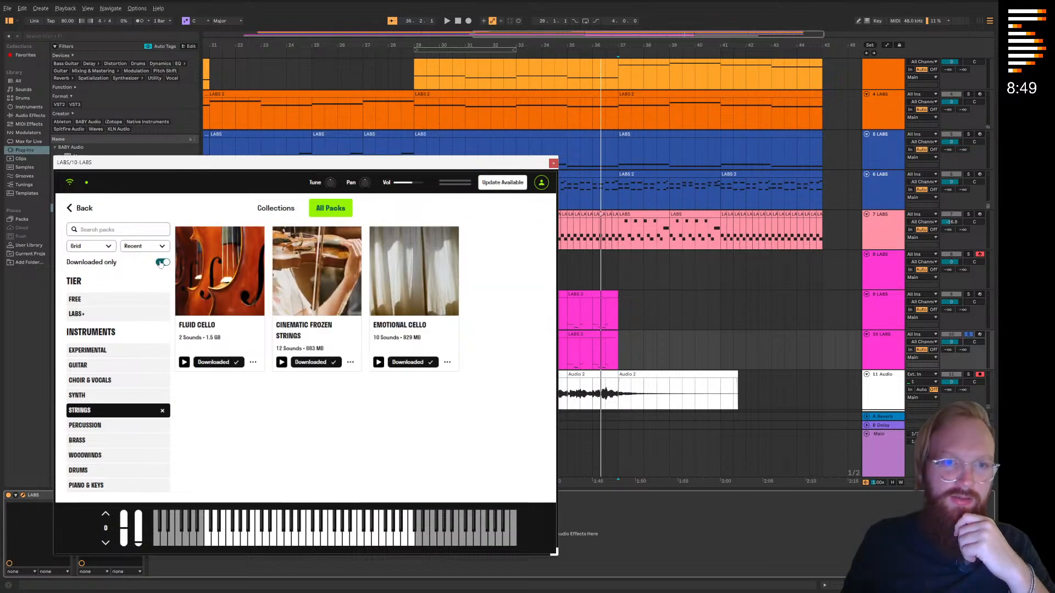
Load the Short Brushed Spiccato CS sound from the Cinematic Frozen Strings pack on track 10
click(317, 272)
scroll(244, 386, down, 3)
scroll(188, 370, down, 4)
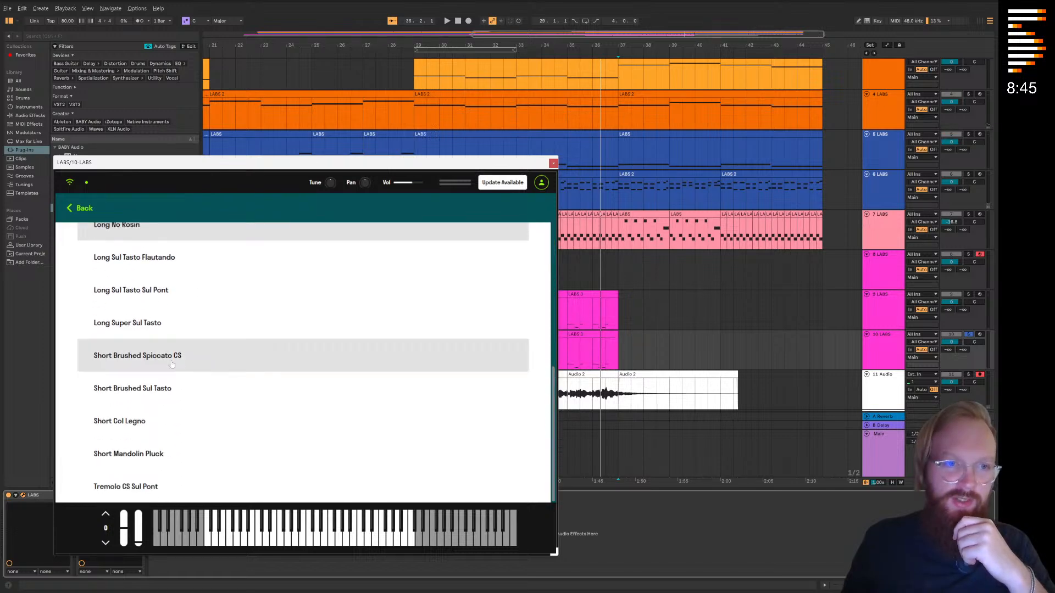
click(172, 364)
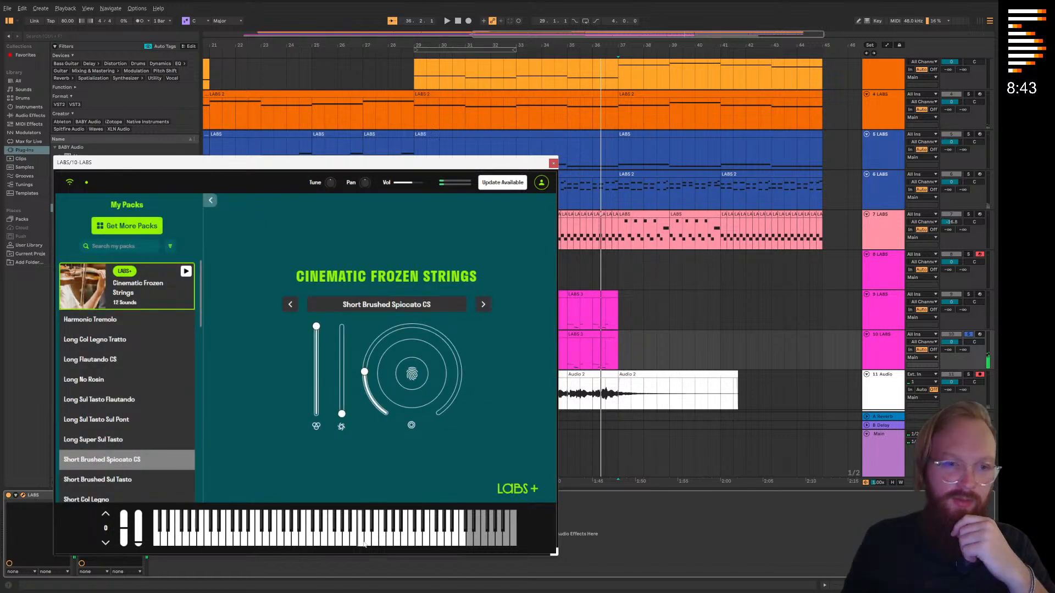
Try Short Brushed Sul Tasto, switch track 10 to Short Col Legno and close the instrument
click(482, 305)
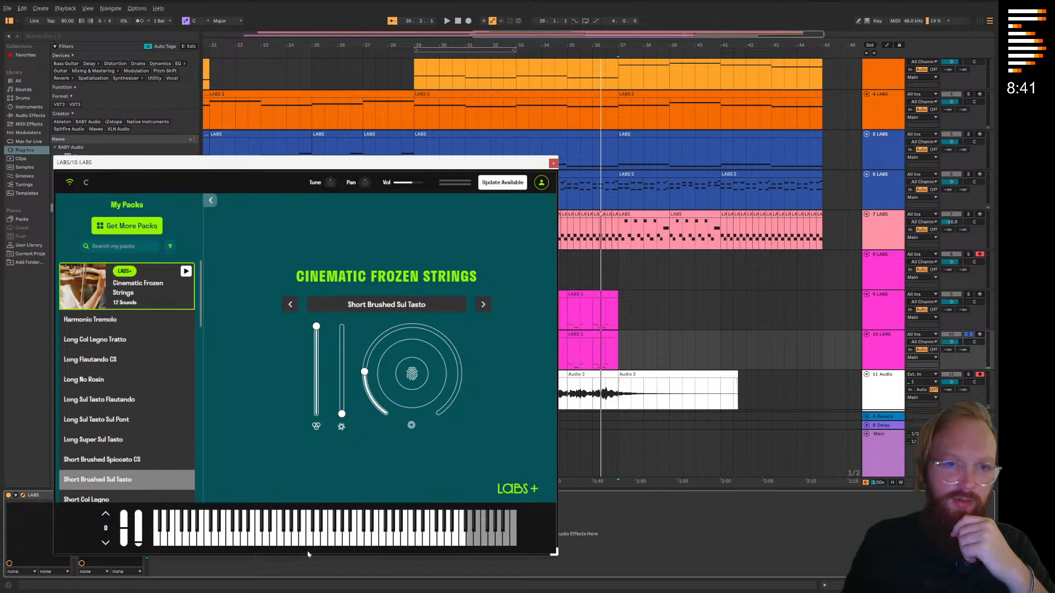
click(483, 304)
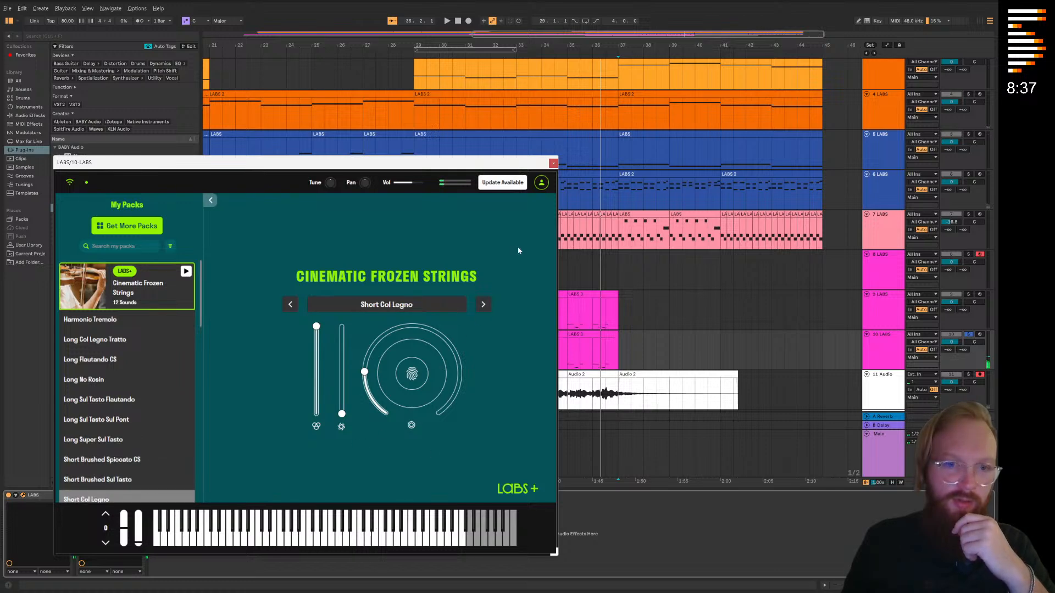
click(553, 164)
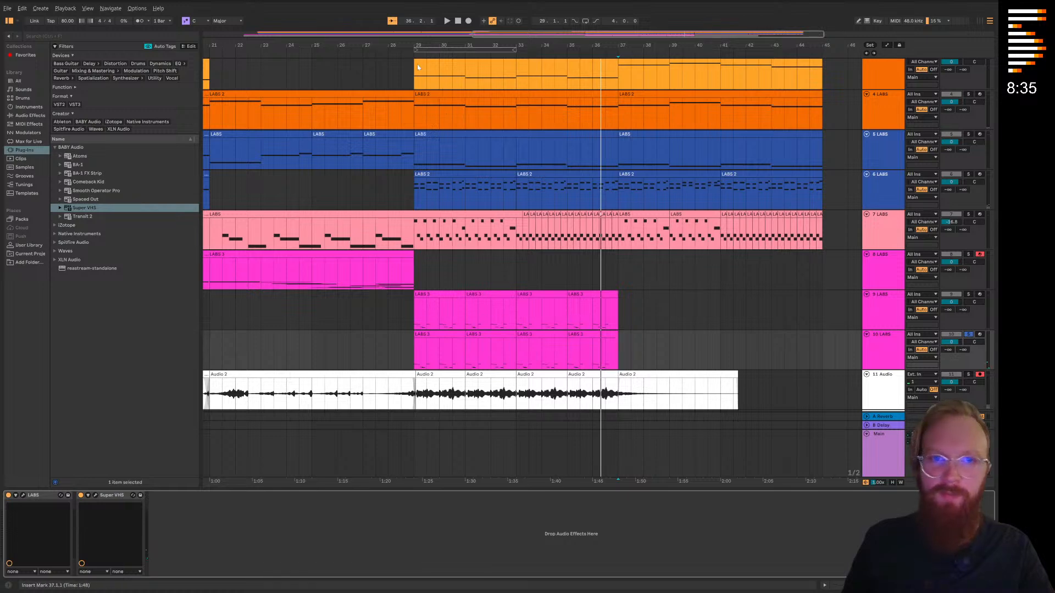
Audition track 10 from bar 29 and consolidate its four clips between bars 29 and 37 into one
click(406, 53)
scroll(555, 329, down, 2)
scroll(555, 330, right, 3)
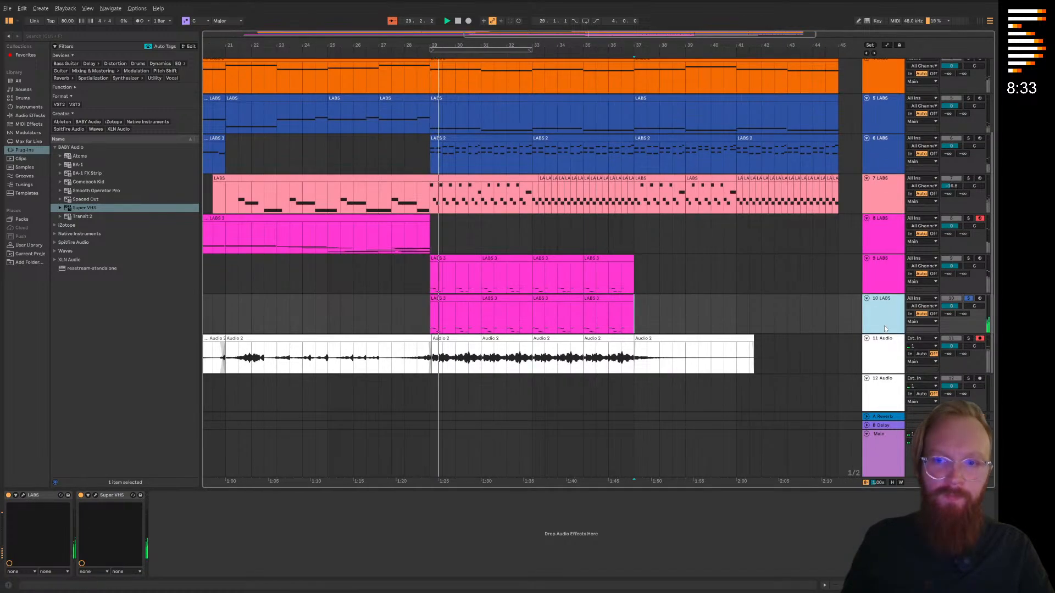
key(space)
drag(429, 316, 629, 323)
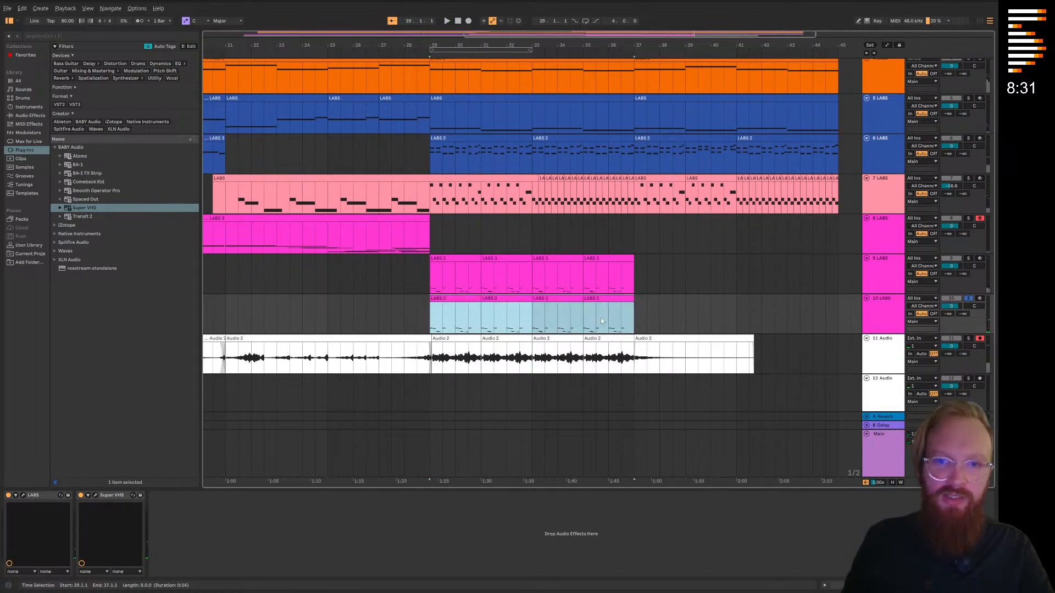
right_click(614, 323)
click(623, 402)
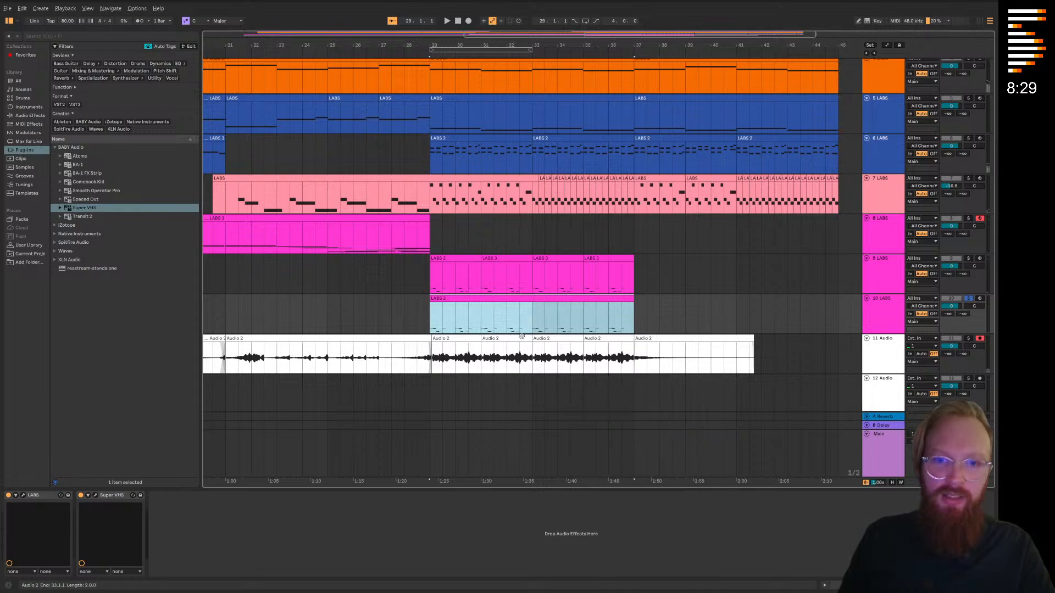
Transpose all notes in track 10's consolidated clip up two octaves, auditioning the pitch, and shrink the note editor
double_click(516, 308)
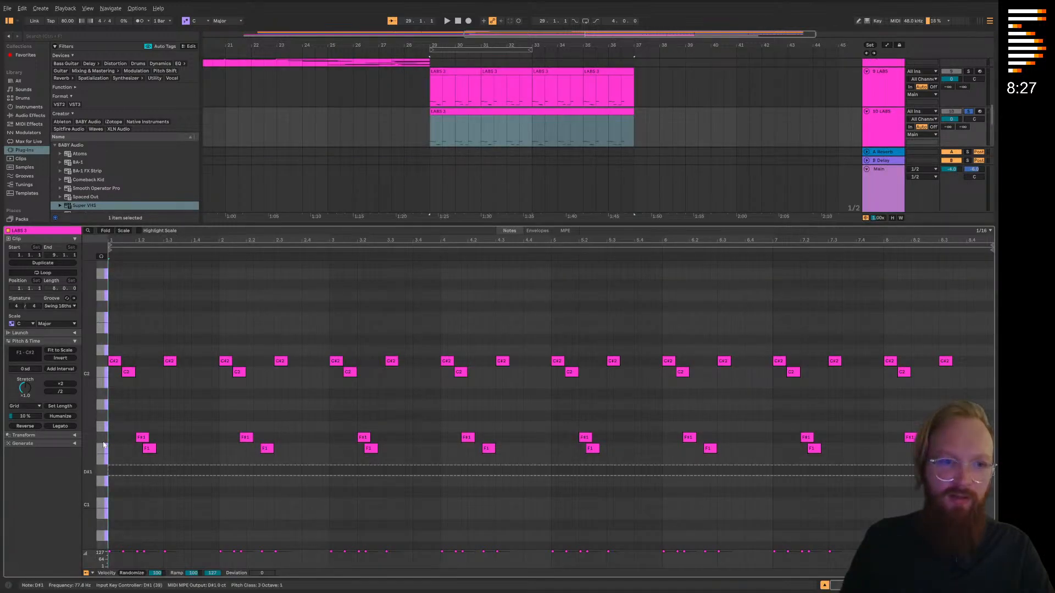
key(ctrl+a)
scroll(106, 453, up, 5)
drag(115, 478, 116, 349)
key(space)
scroll(224, 423, up, 4)
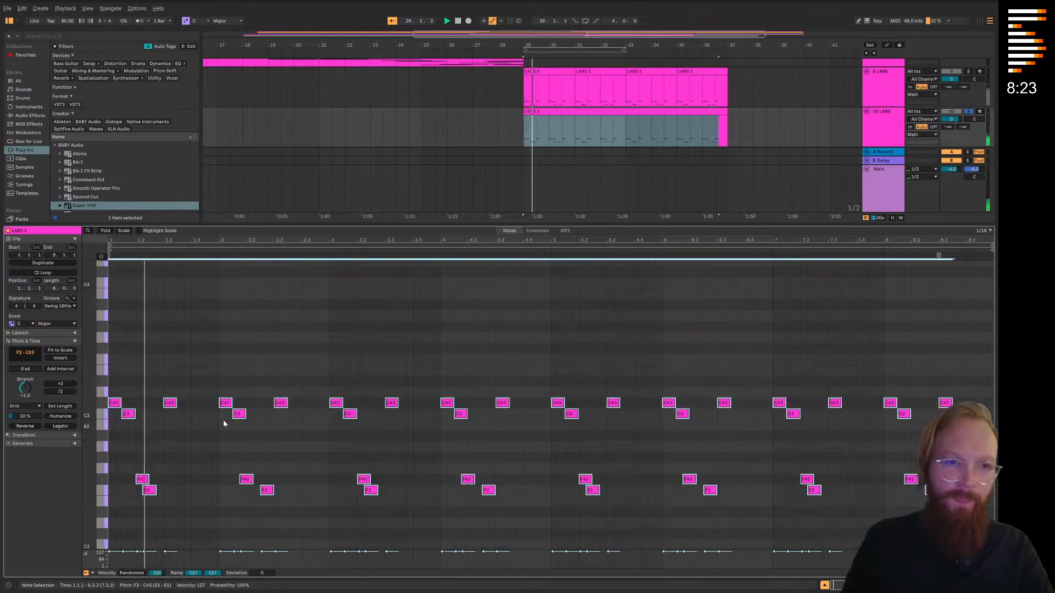
drag(114, 454, 117, 333)
key(space)
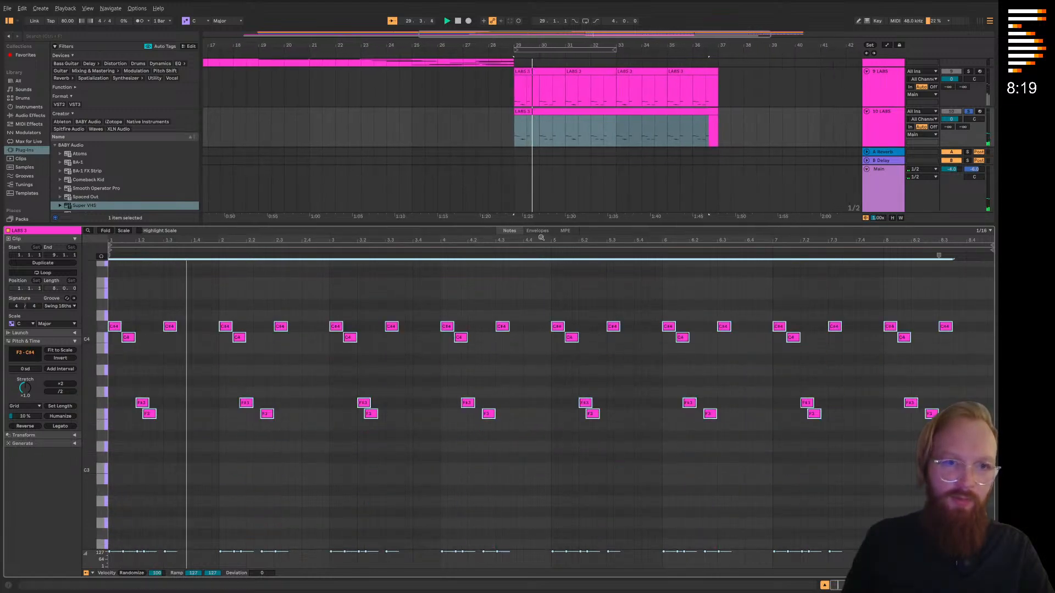
drag(544, 225, 549, 527)
Switch track 10's LABS instrument to Short Mandolin Pluck, audition it from bar 29 and close the instrument
click(891, 354)
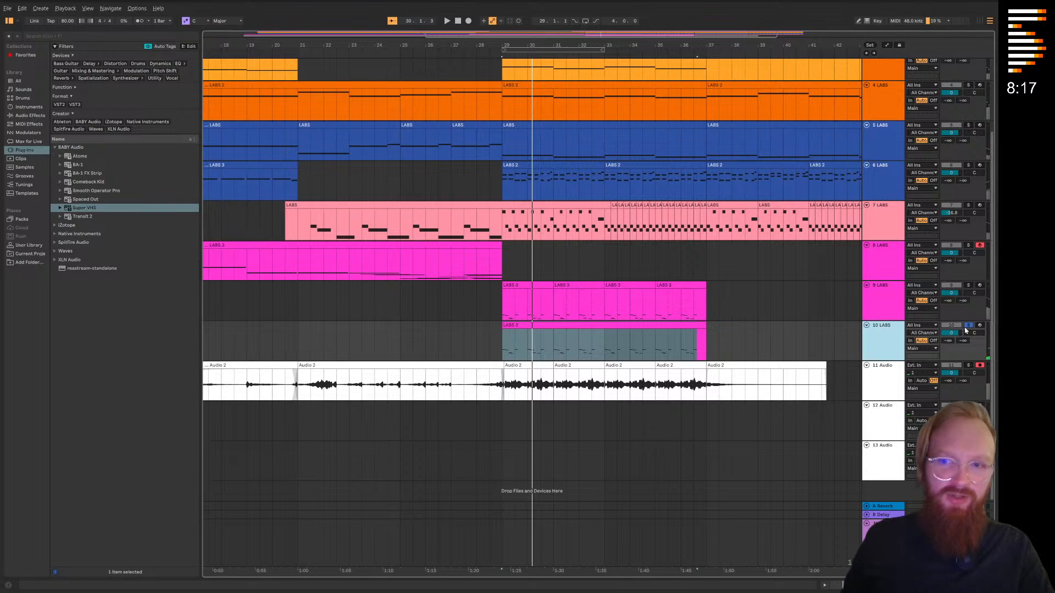
double_click(891, 349)
click(24, 496)
click(557, 303)
click(557, 304)
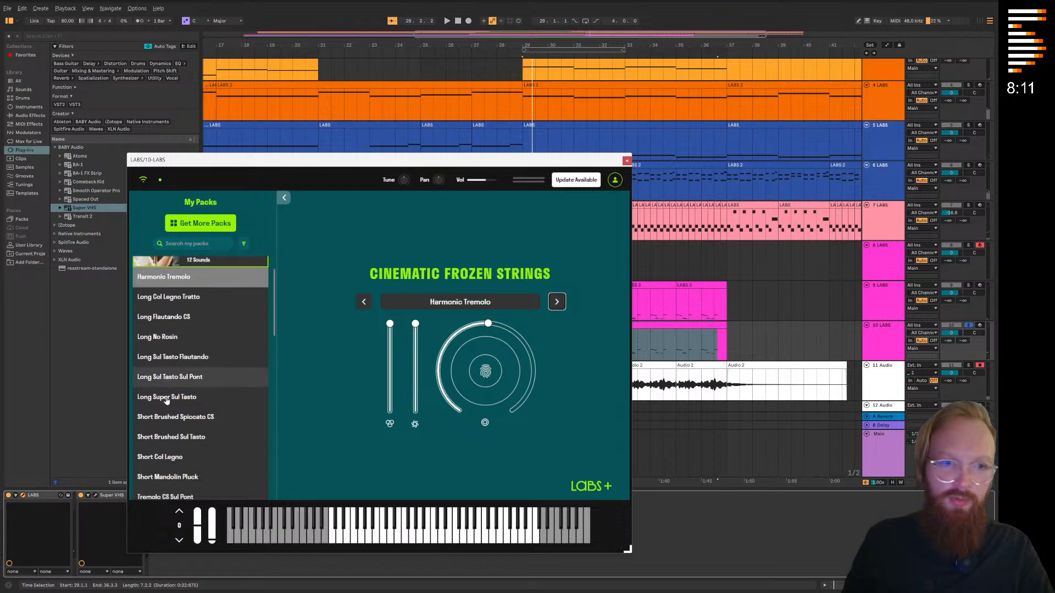
click(366, 303)
click(364, 302)
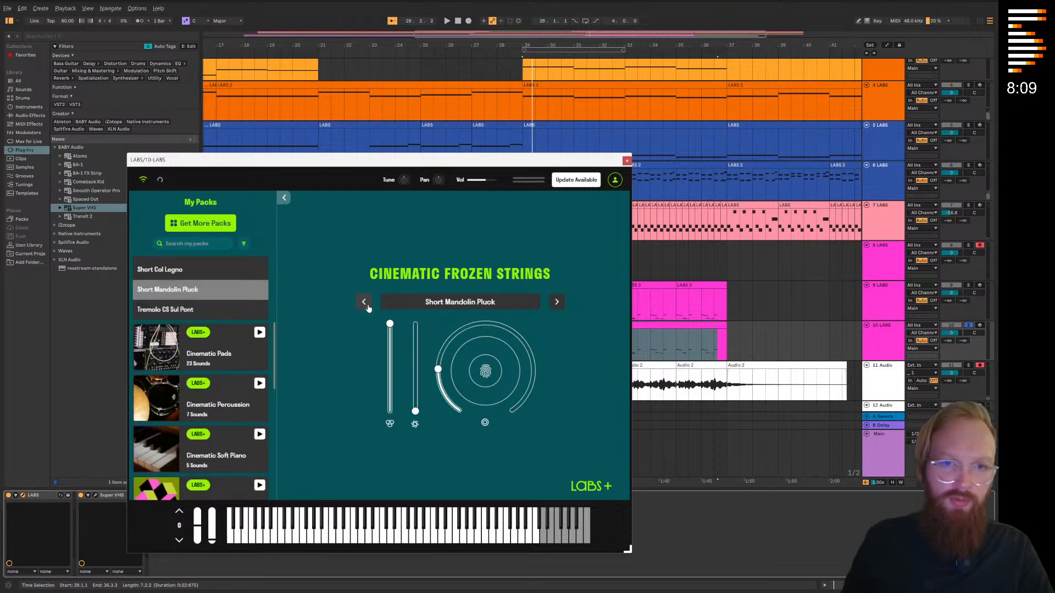
click(626, 161)
key(space)
drag(583, 250, 417, 219)
click(872, 308)
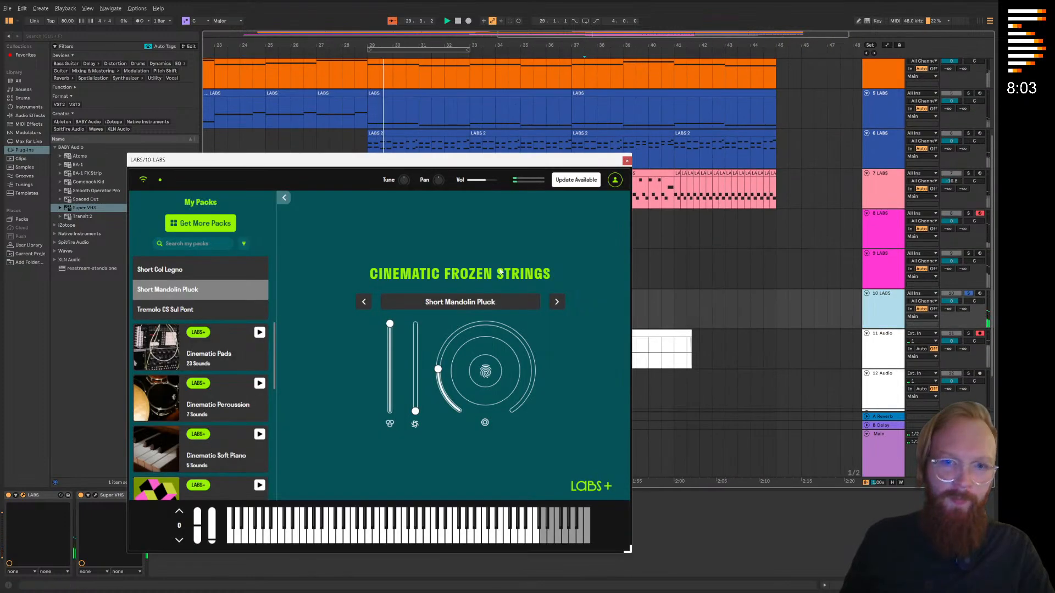
click(626, 160)
Automate track 10's LABS Expression to rise from minimum at bar 29 to its upper level at bar 37, and unsolo the track
key(a)
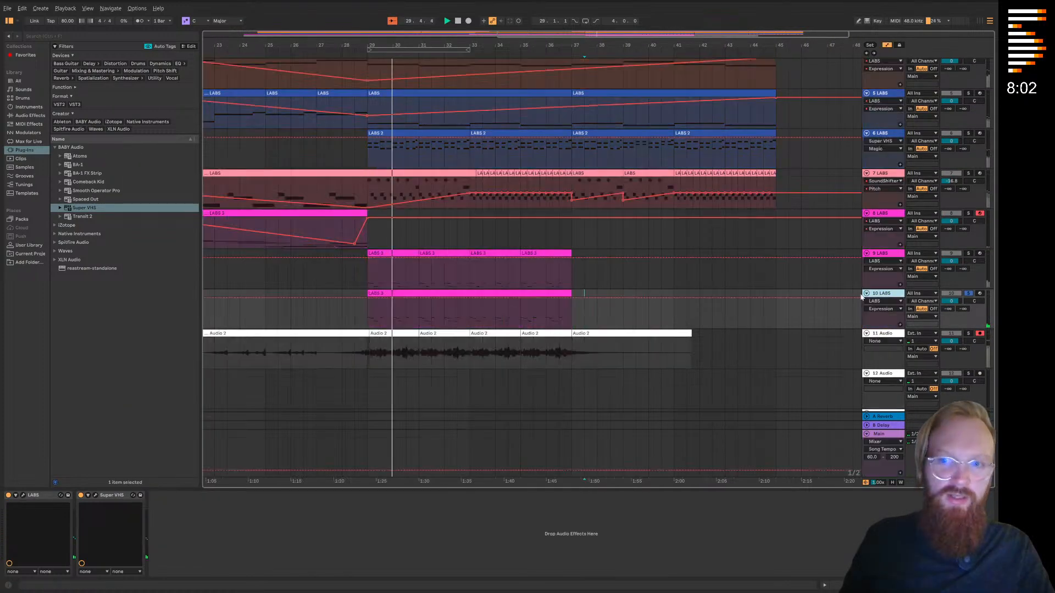
click(571, 301)
drag(367, 302, 367, 328)
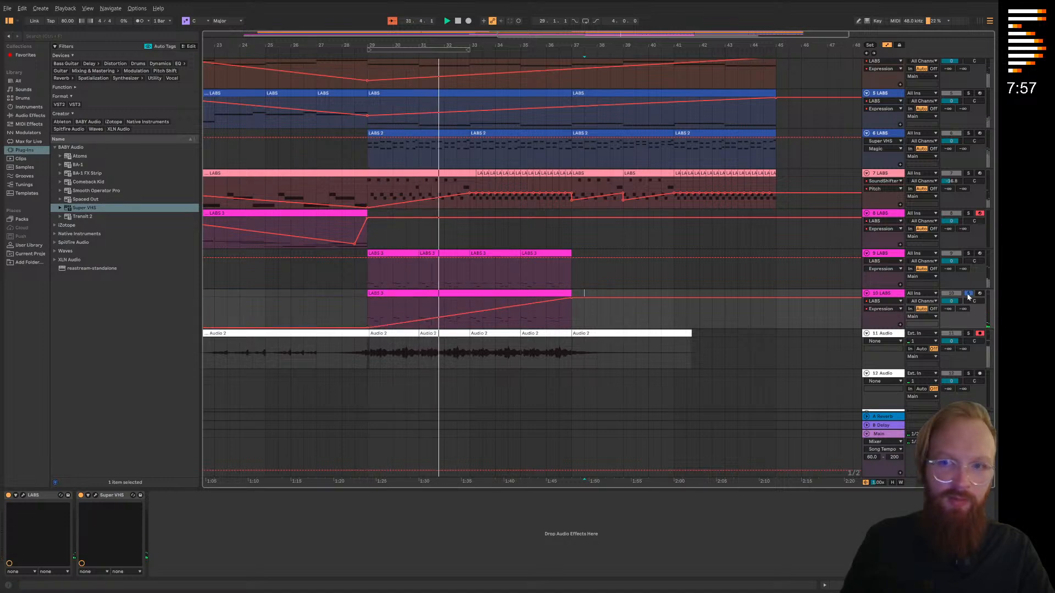
key(a)
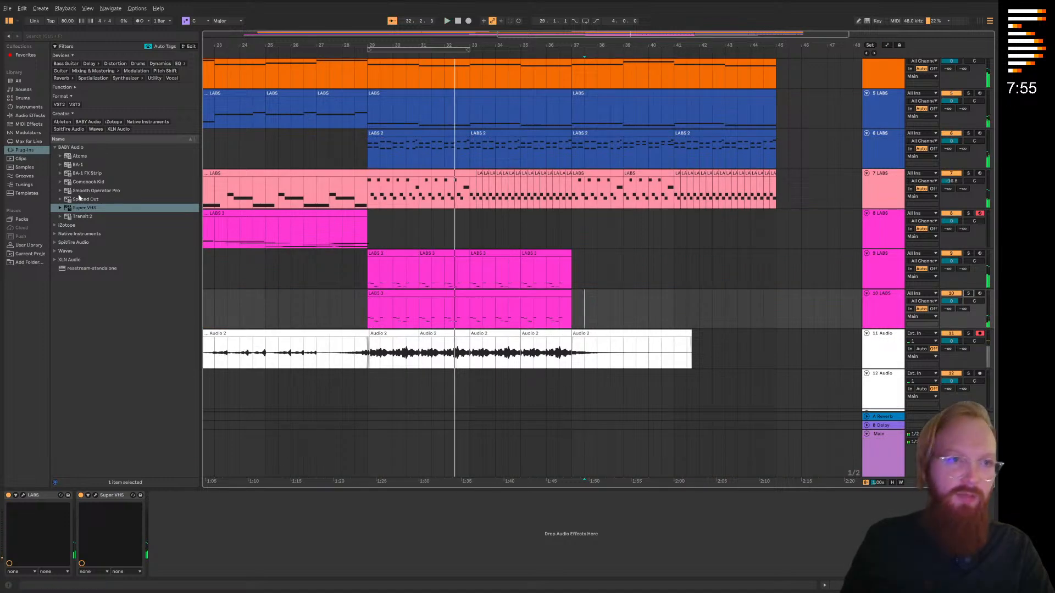
Find Magma BB Tubes Stereo among the Waves plug-ins and add it to track 10 after Super VHS
click(55, 251)
scroll(82, 266, down, 15)
scroll(98, 266, down, 20)
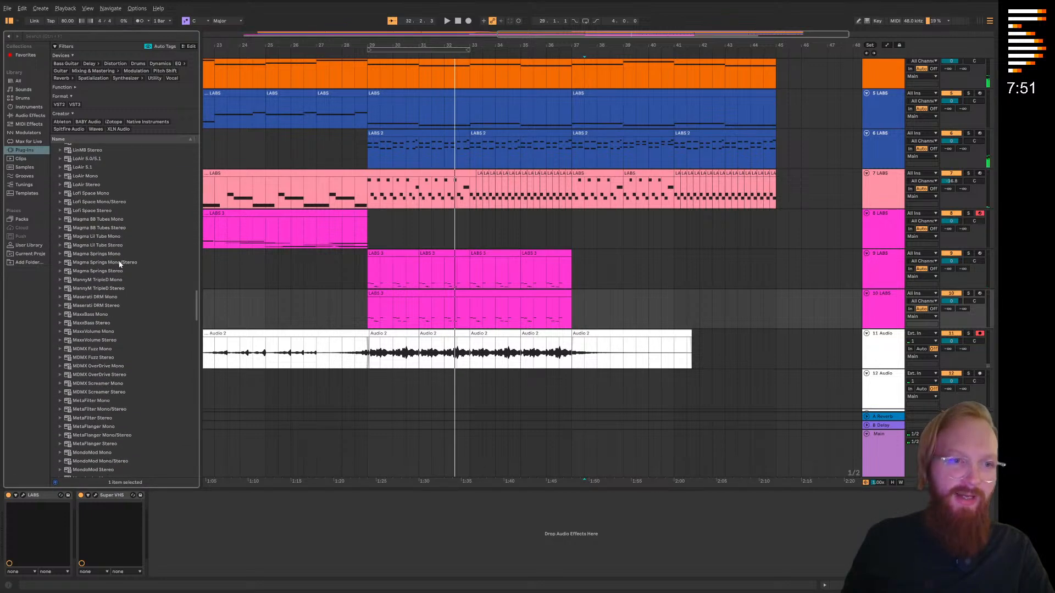
scroll(115, 253, down, 15)
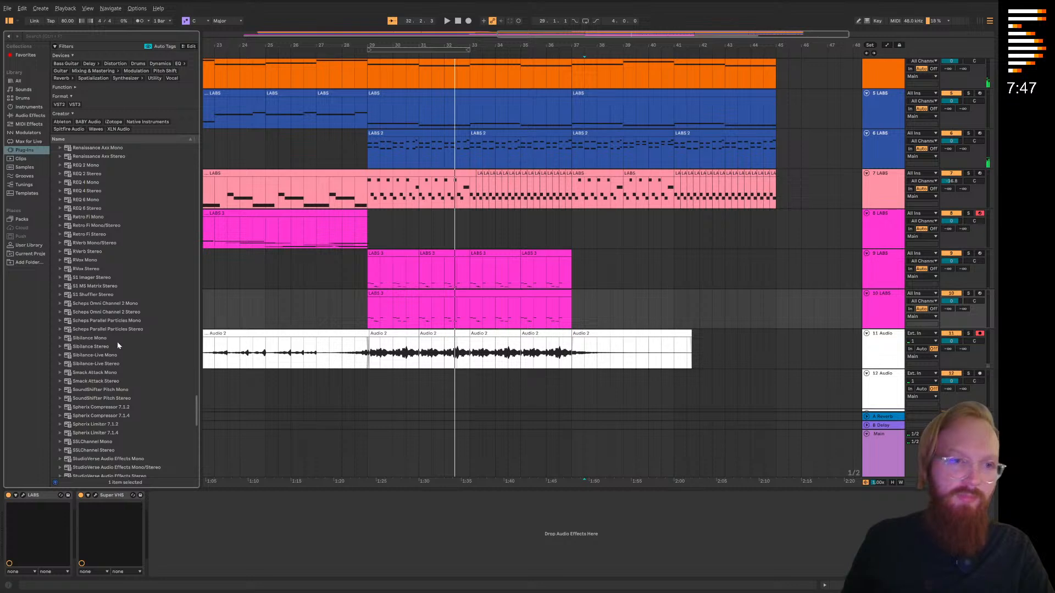
scroll(116, 341, down, 4)
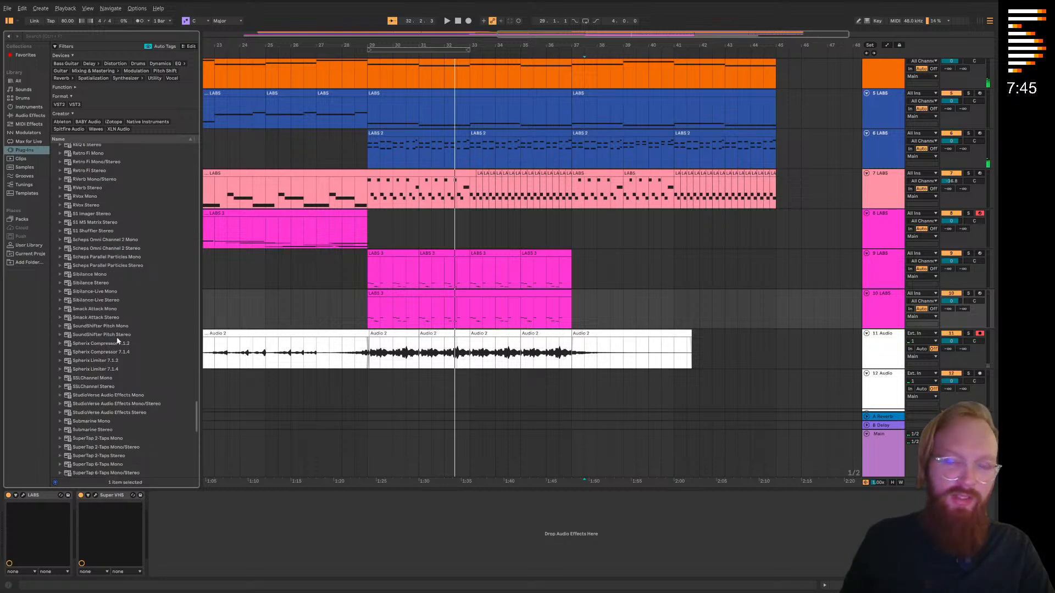
scroll(117, 341, up, 20)
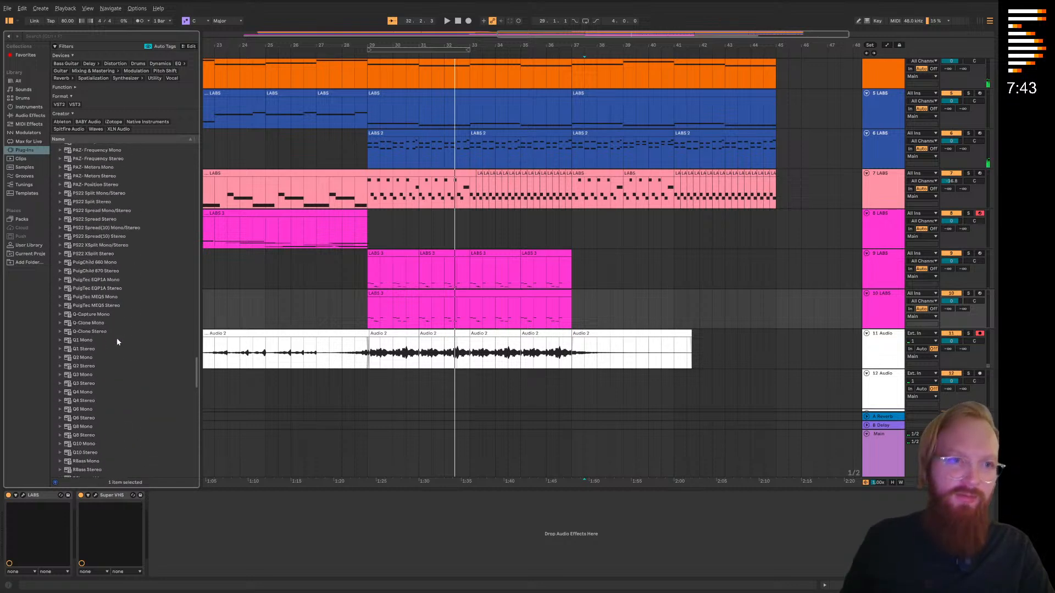
scroll(116, 338, up, 15)
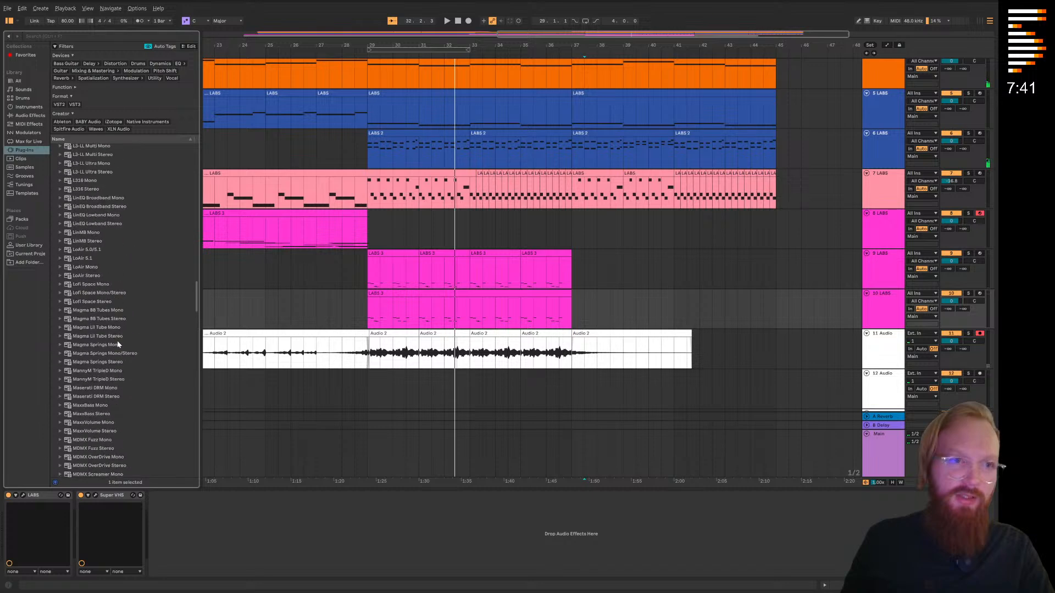
scroll(110, 357, down, 2)
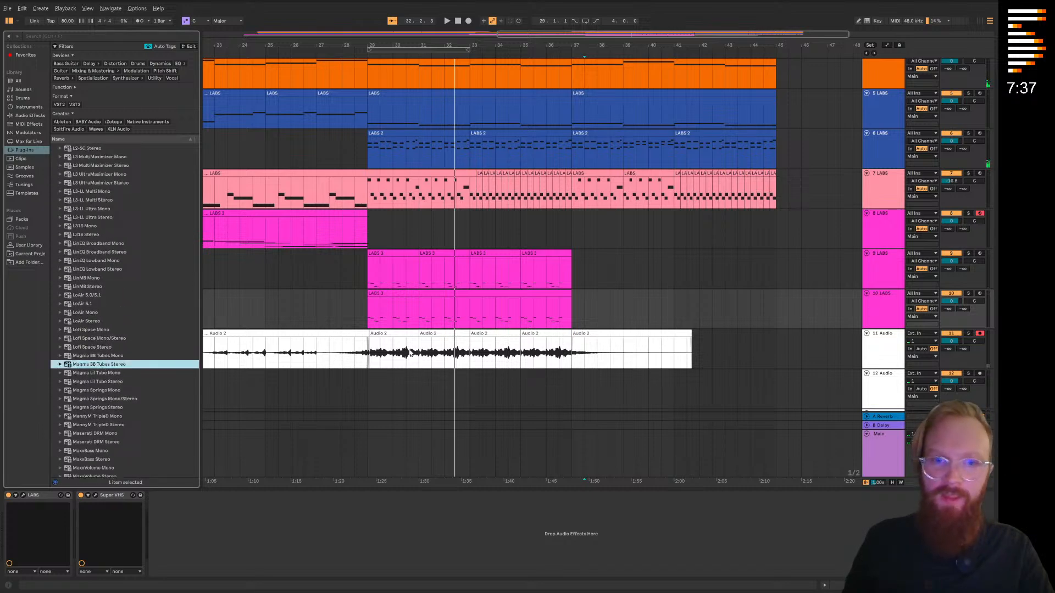
key(Return)
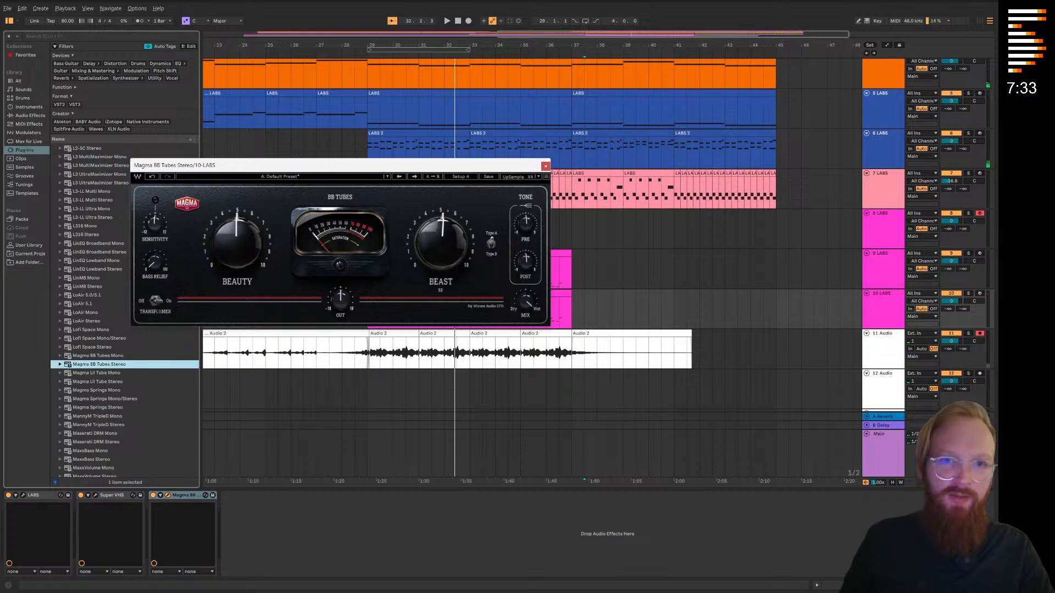
Compare track 10 with Magma BB Tubes soloed and in the full mix from bar 29, and close the plug-in
click(368, 56)
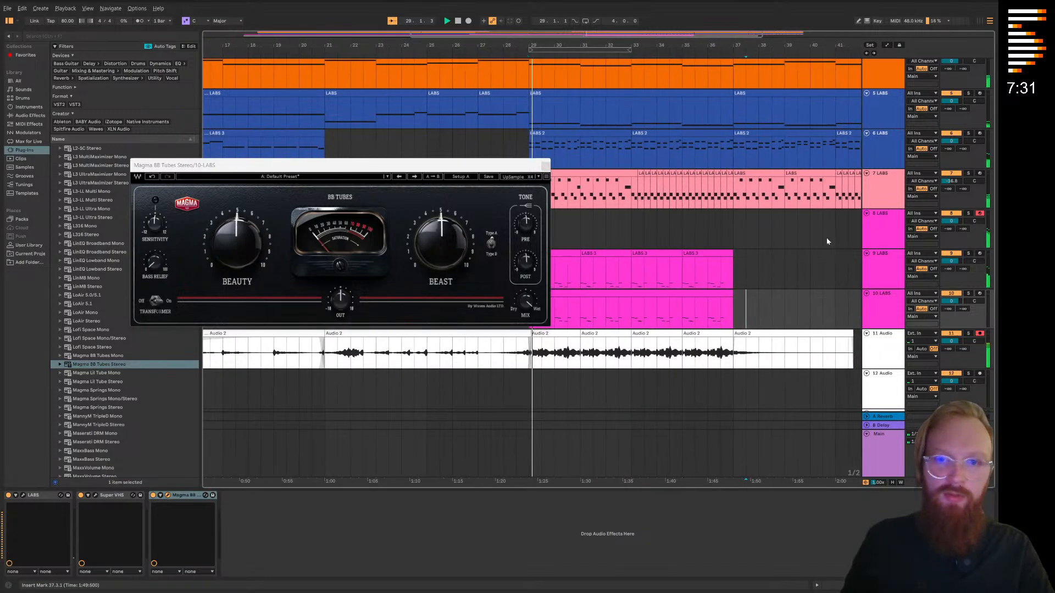
click(968, 294)
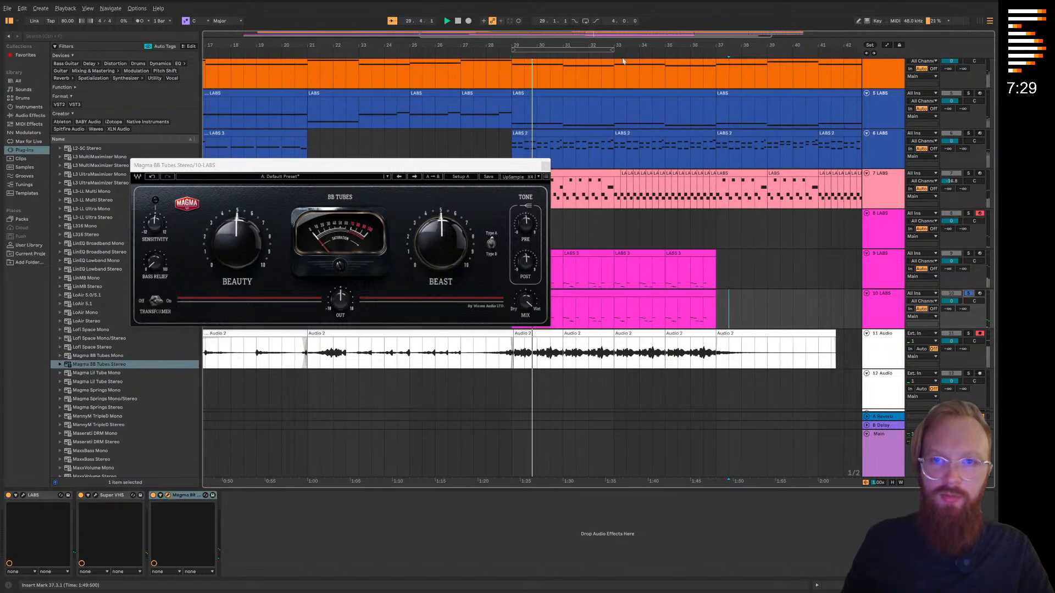
click(968, 294)
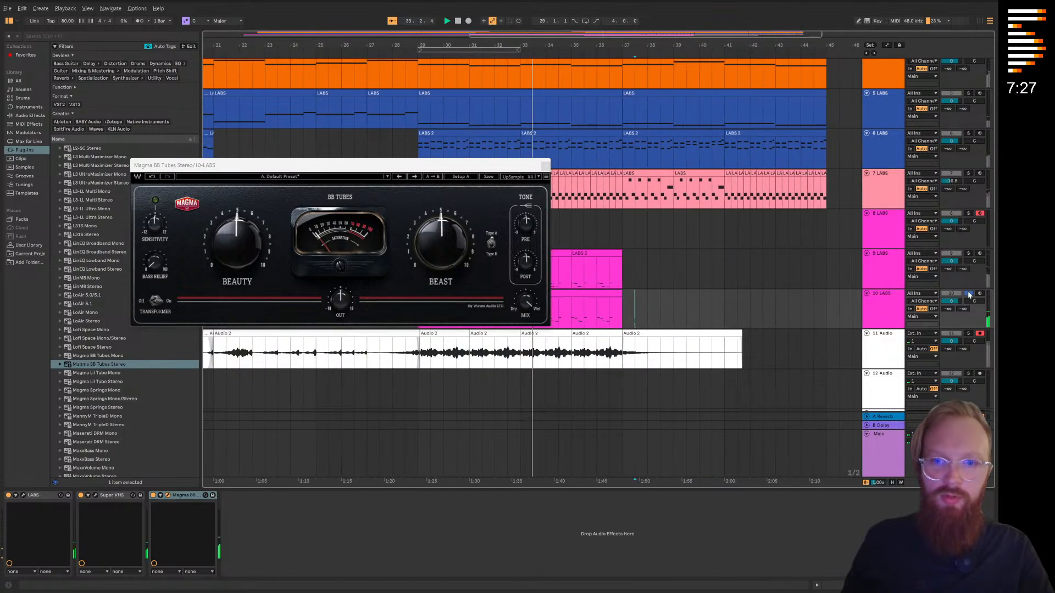
click(546, 165)
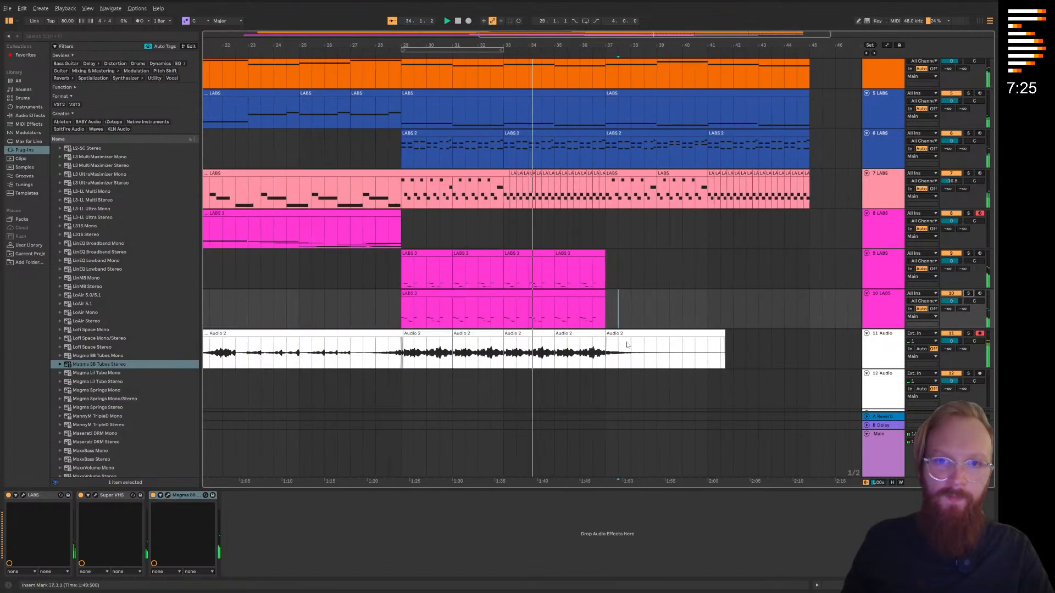
Delete the clips on tracks 2 to 4 from bar 37 onward and the closing clips on track 1
scroll(569, 296, up, 1)
scroll(732, 325, down, 1)
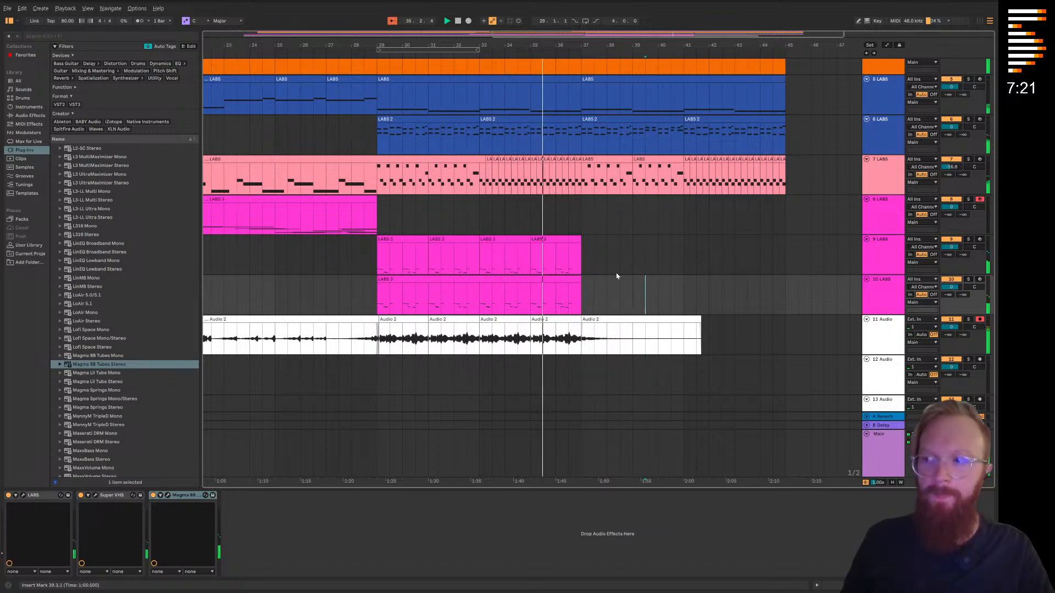
drag(599, 203, 579, 314)
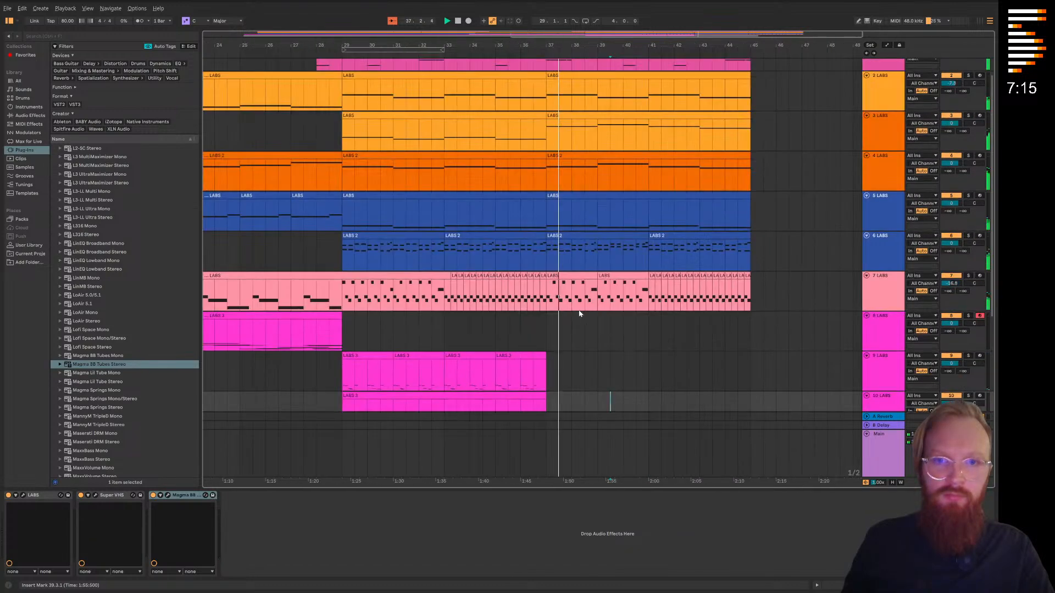
scroll(760, 291, up, 2)
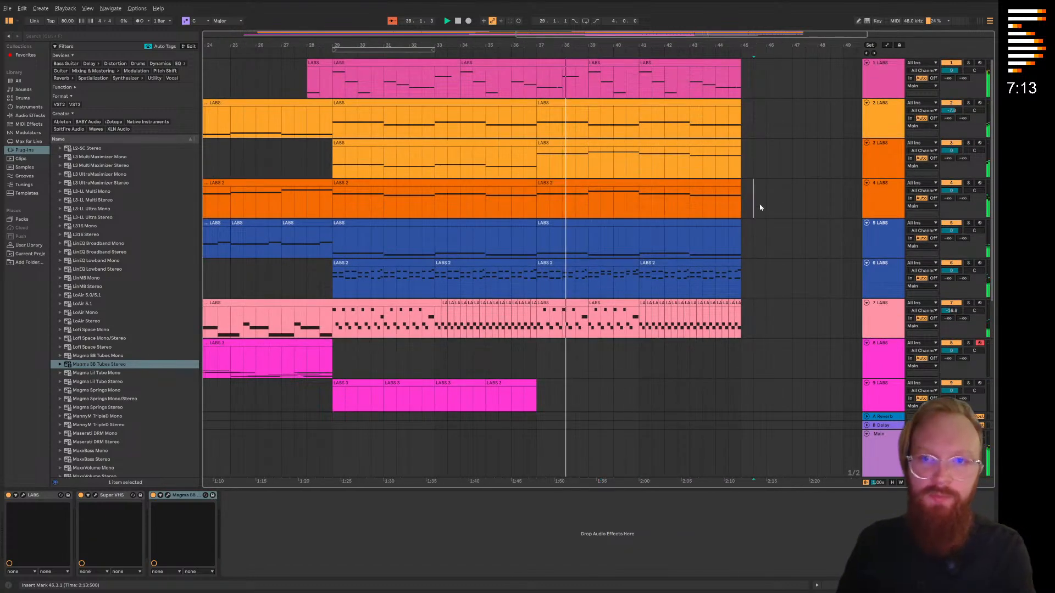
drag(756, 209, 538, 118)
key(Delete)
drag(755, 77, 514, 92)
key(Delete)
Fade out the last Audio 2 clip on track 11 from just after bar 37 to its end, and save the Live Set
click(563, 160)
drag(539, 370, 562, 226)
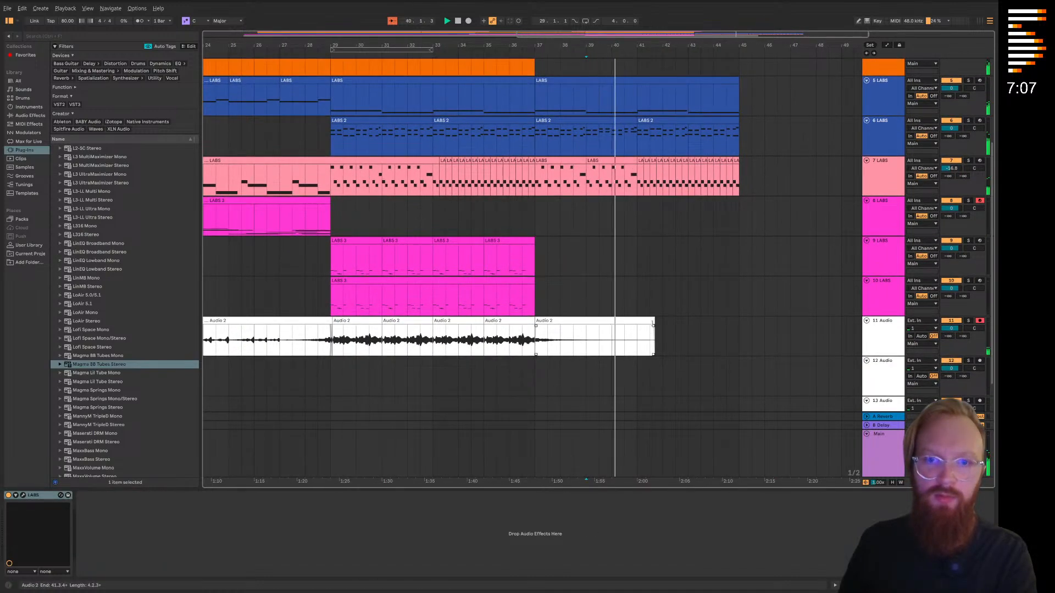
drag(652, 326, 545, 325)
drag(559, 261, 599, 246)
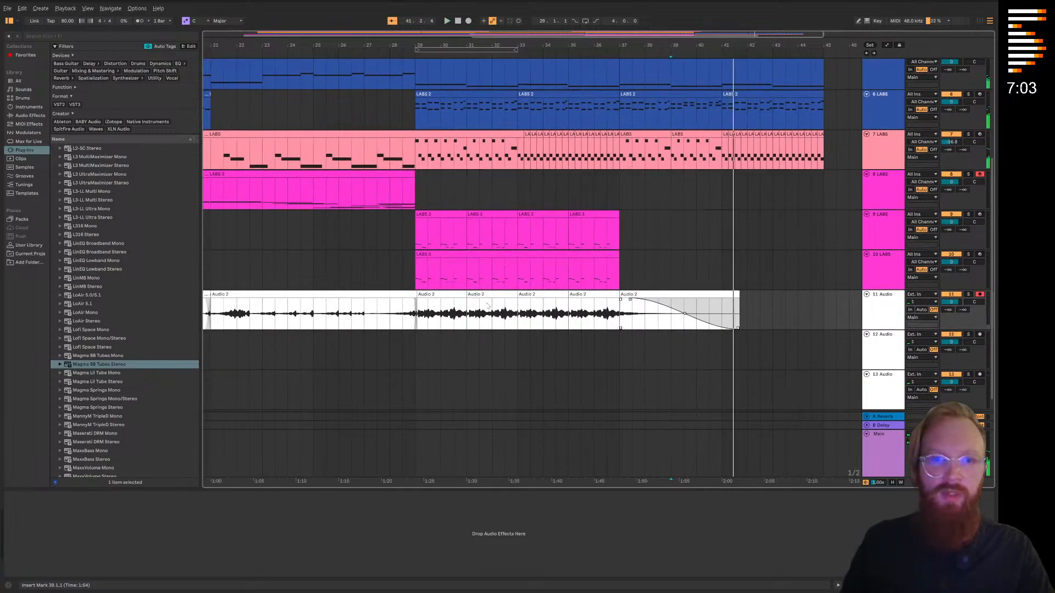
drag(498, 250, 495, 232)
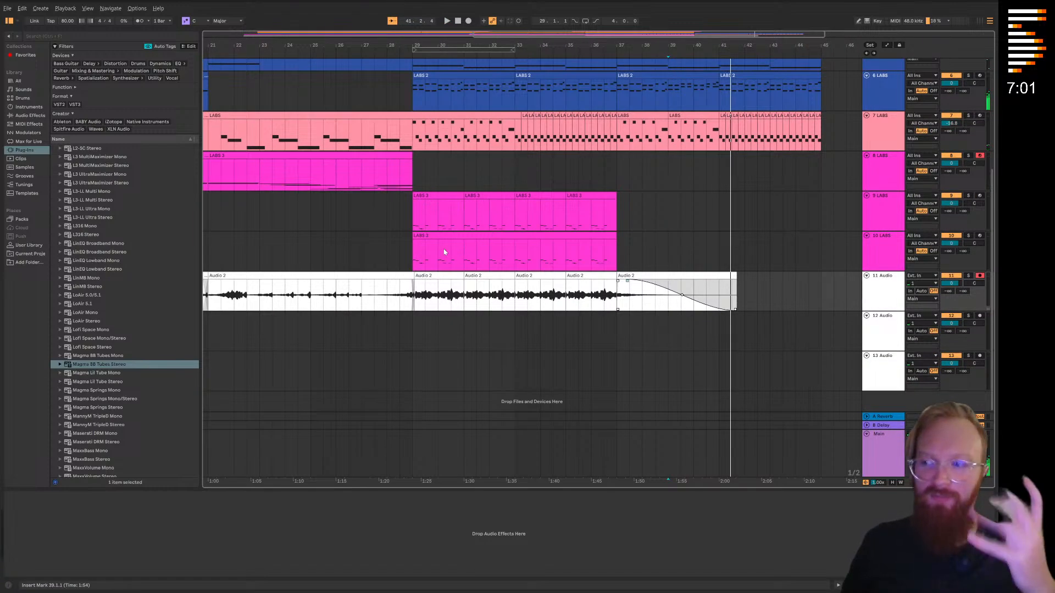
click(8, 9)
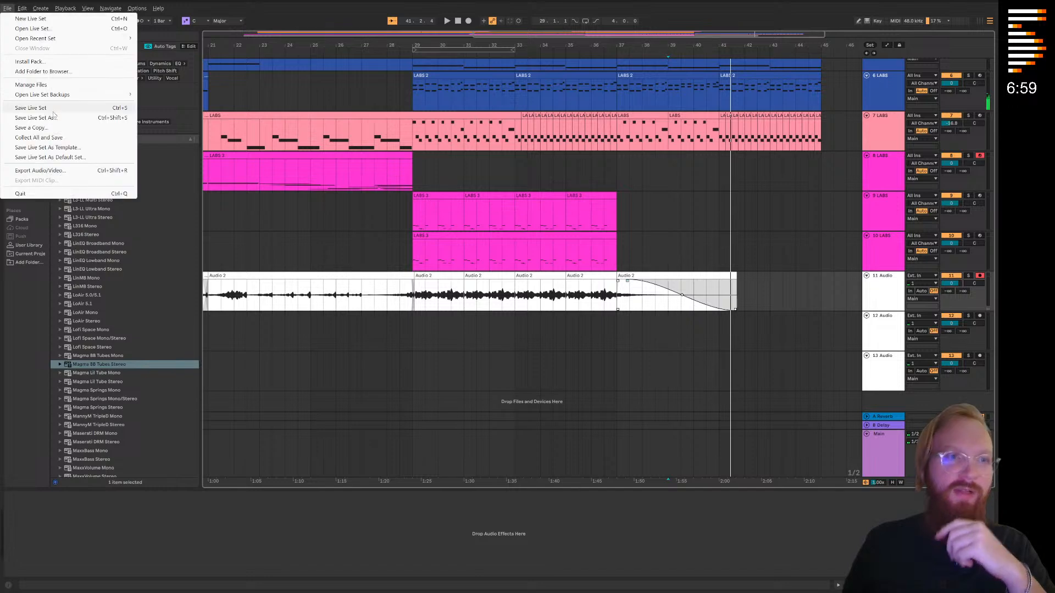
click(51, 109)
Play the full arrangement from bar 29 to review the edited section
scroll(509, 247, up, 5)
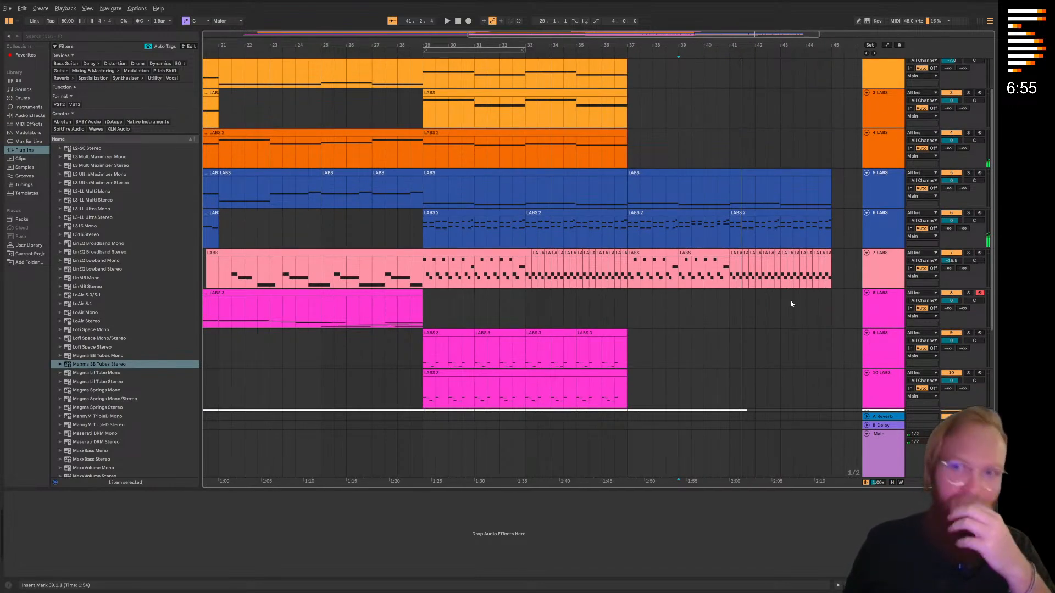
click(836, 131)
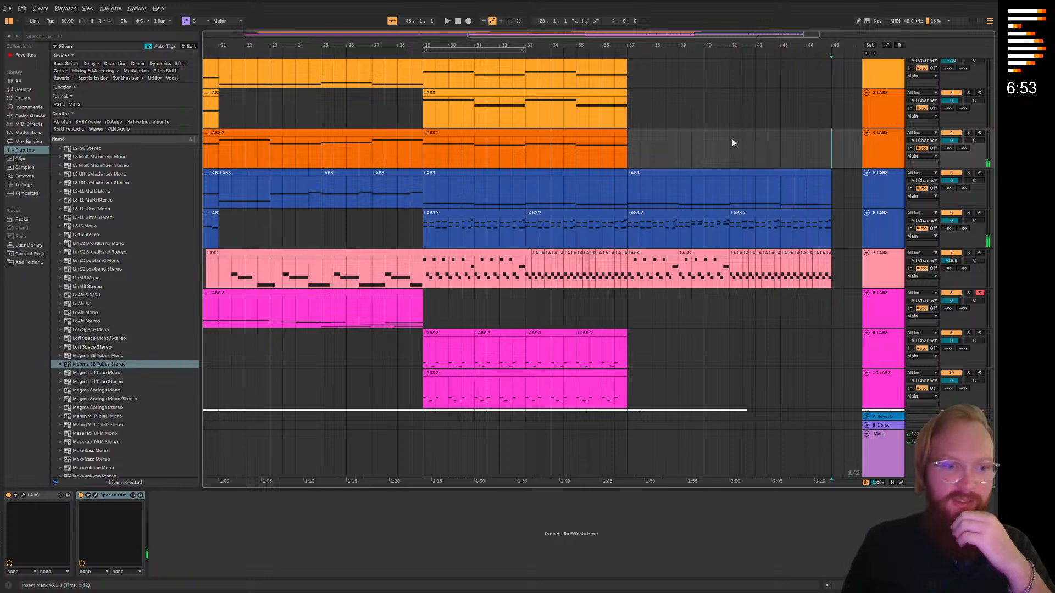
click(418, 235)
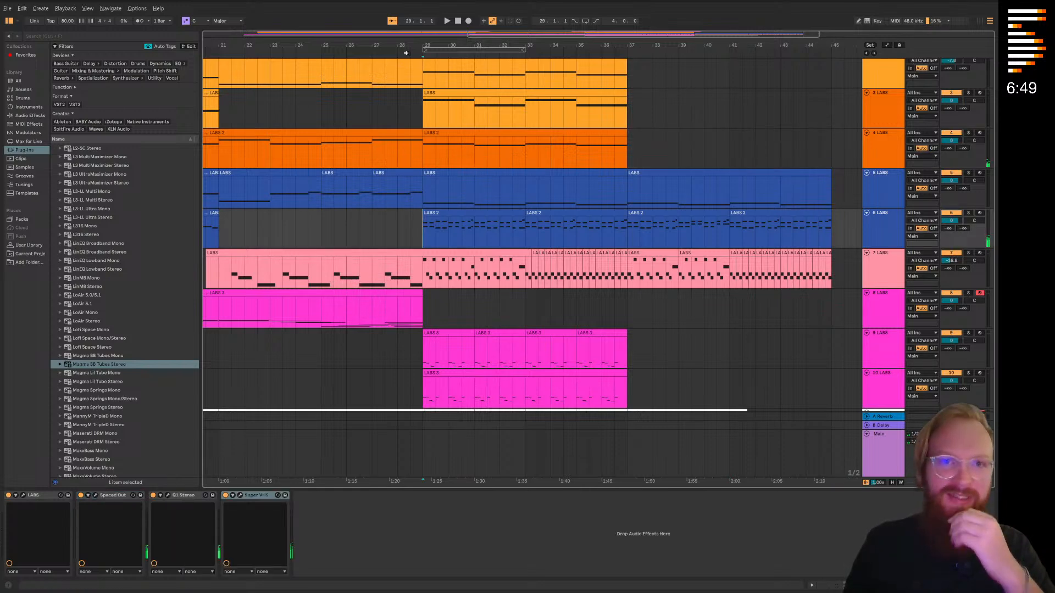
key(space)
scroll(550, 220, down, 5)
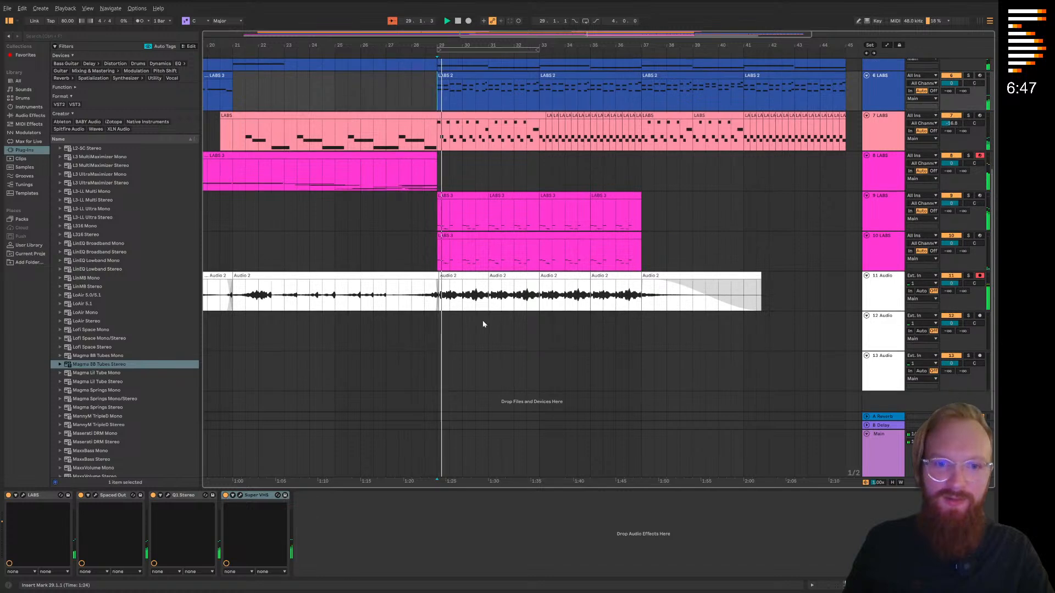
Play the passage leading into bar 29 and audition the Audio 2 recording on track 11 in solo
click(414, 50)
drag(459, 305, 342, 313)
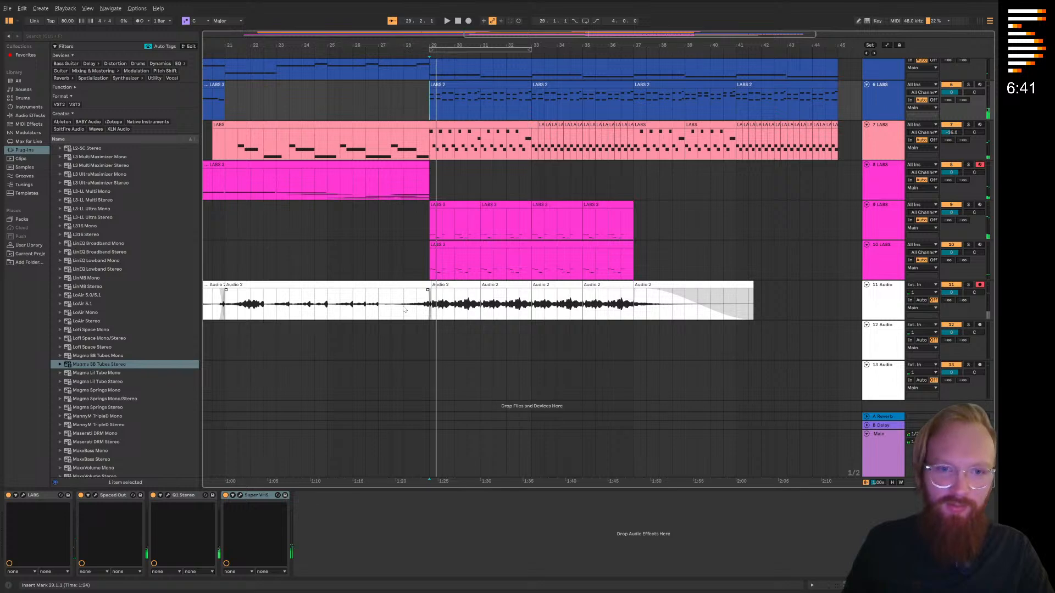
click(395, 57)
click(968, 284)
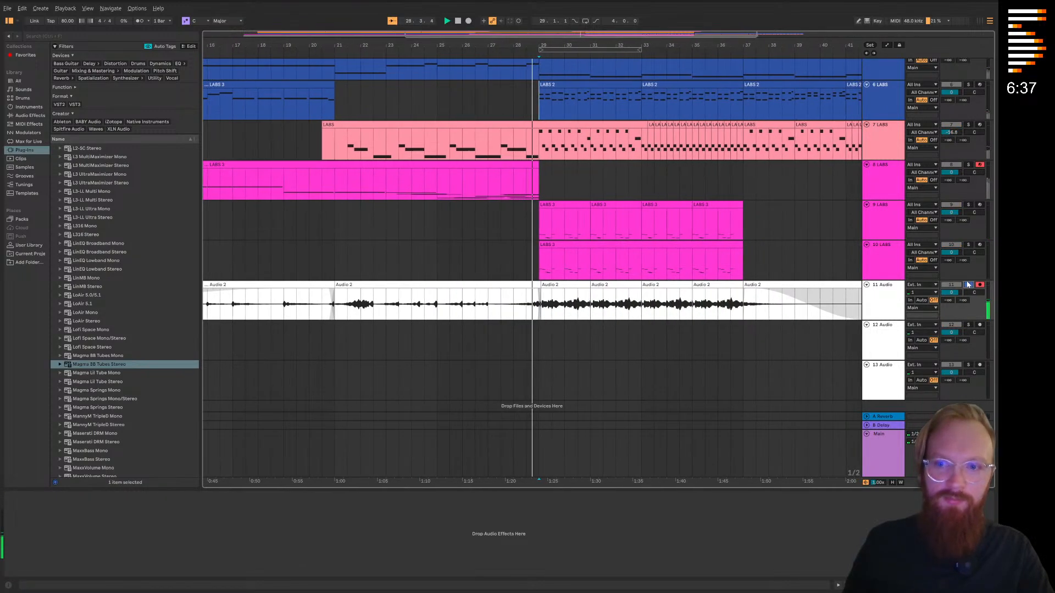
click(968, 285)
Copy bar 28 of the Audio 2 clip on track 11 and paste it repeatedly onto track 12 from bar 29 to bar 37
click(505, 309)
key(space)
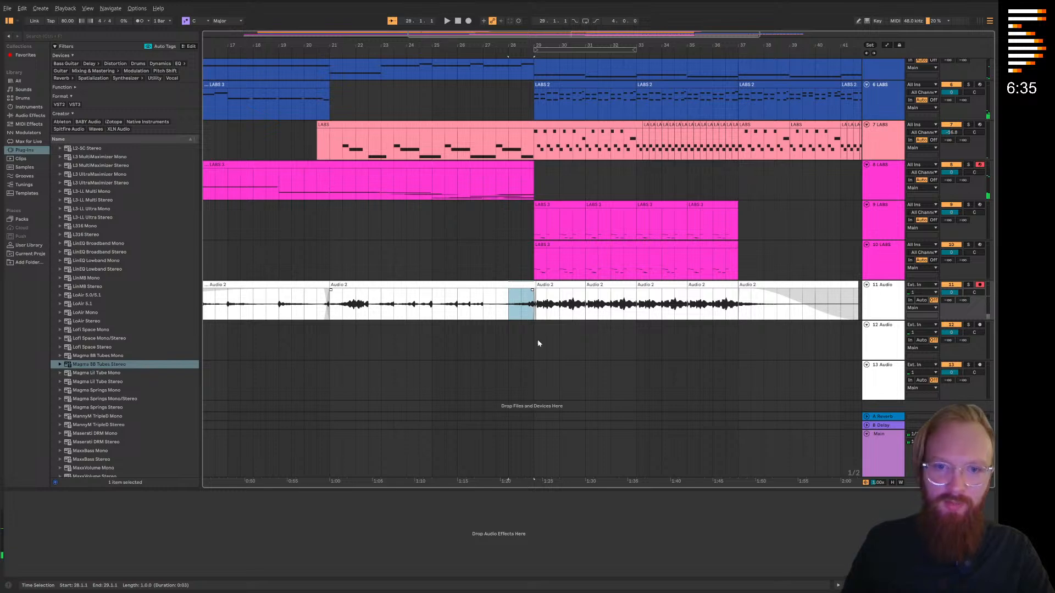
click(538, 340)
key(ctrl+v)
key(ctrl+v)
key(space)
key(ctrl+v)
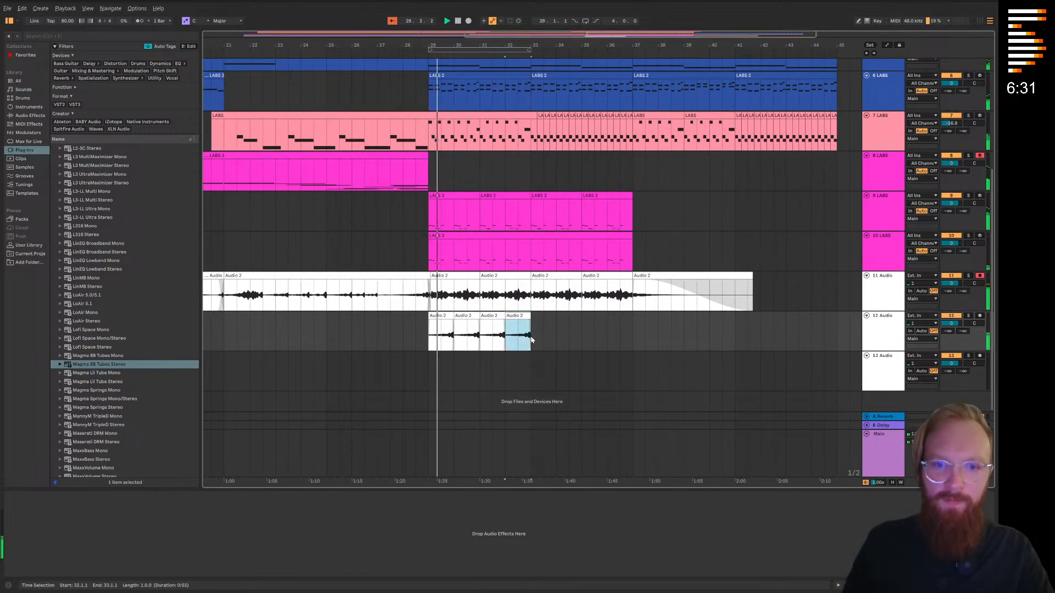
key(ctrl+v)
click(562, 336)
key(ctrl+v)
click(605, 337)
key(ctrl+v)
key(ctrl+v)
scroll(573, 335, up, 1)
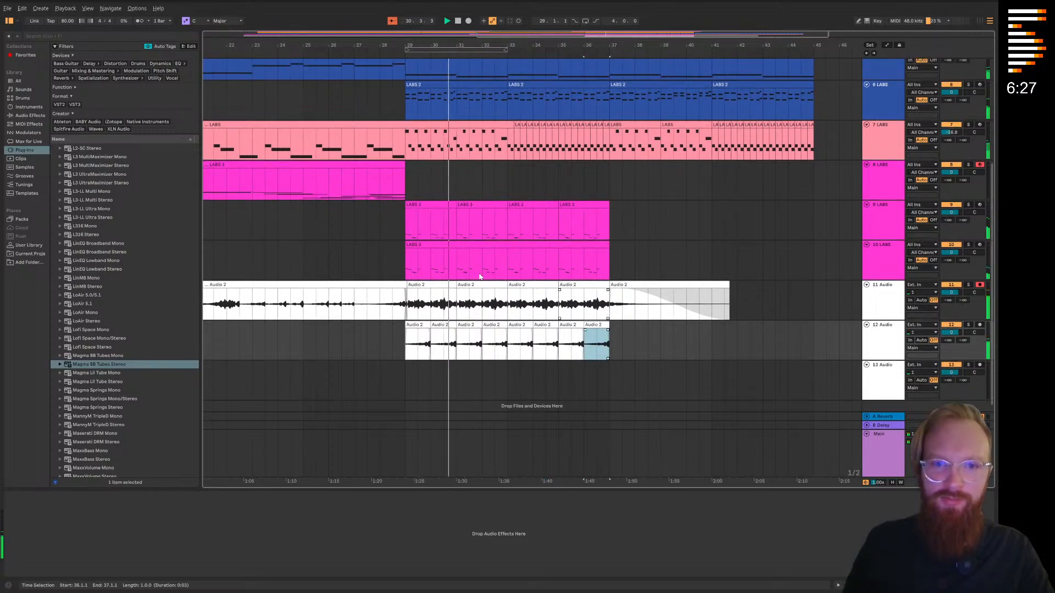
Copy bar 28 of the LABS clip on track 8 and paste it repeatedly on the same track from bar 29 to bar 37
drag(380, 185, 400, 188)
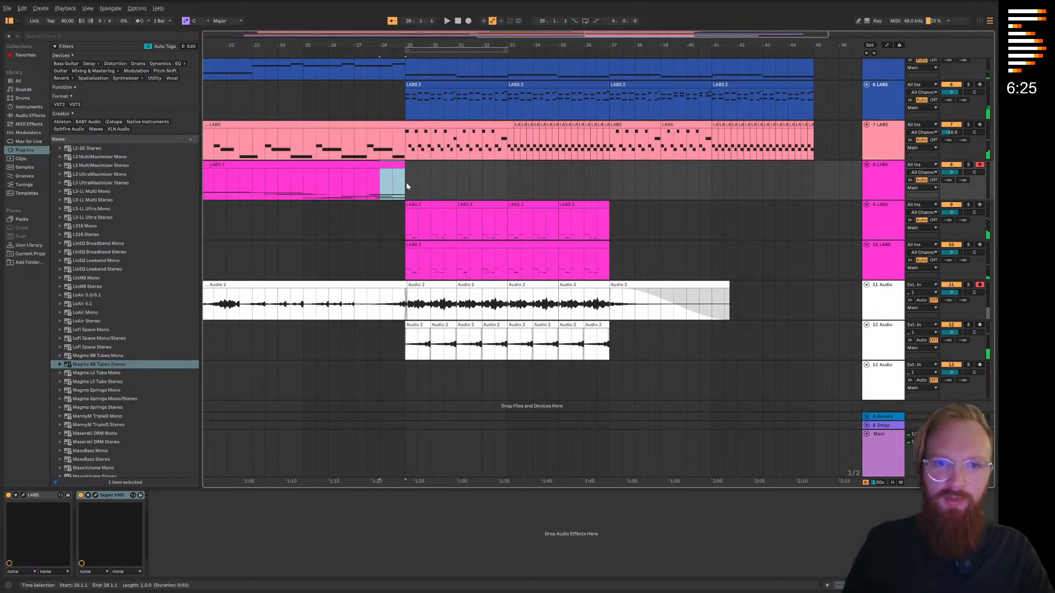
click(401, 54)
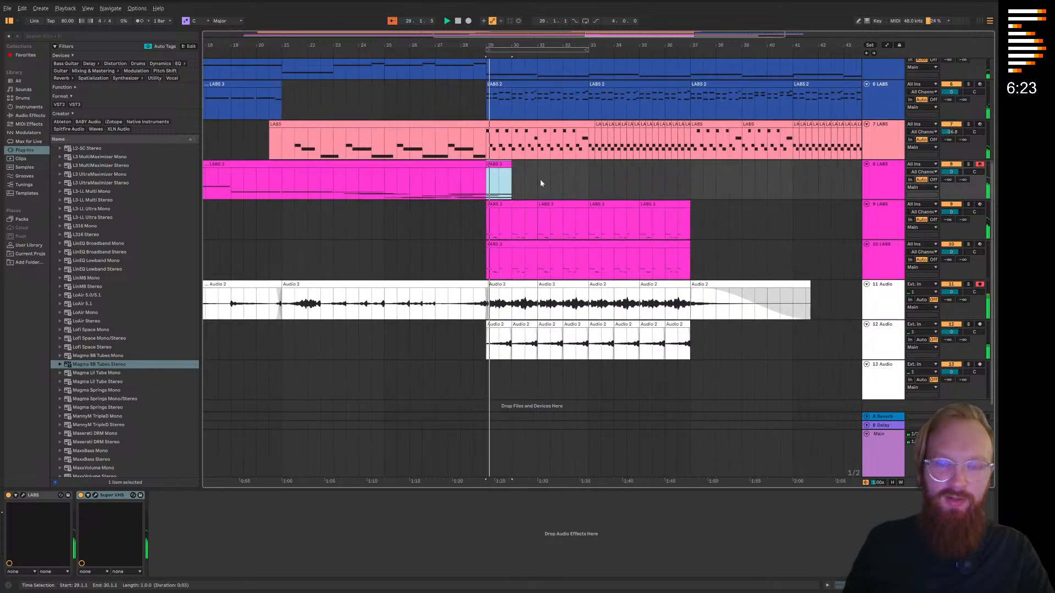
scroll(542, 182, up, 1)
click(514, 201)
key(ctrl+v)
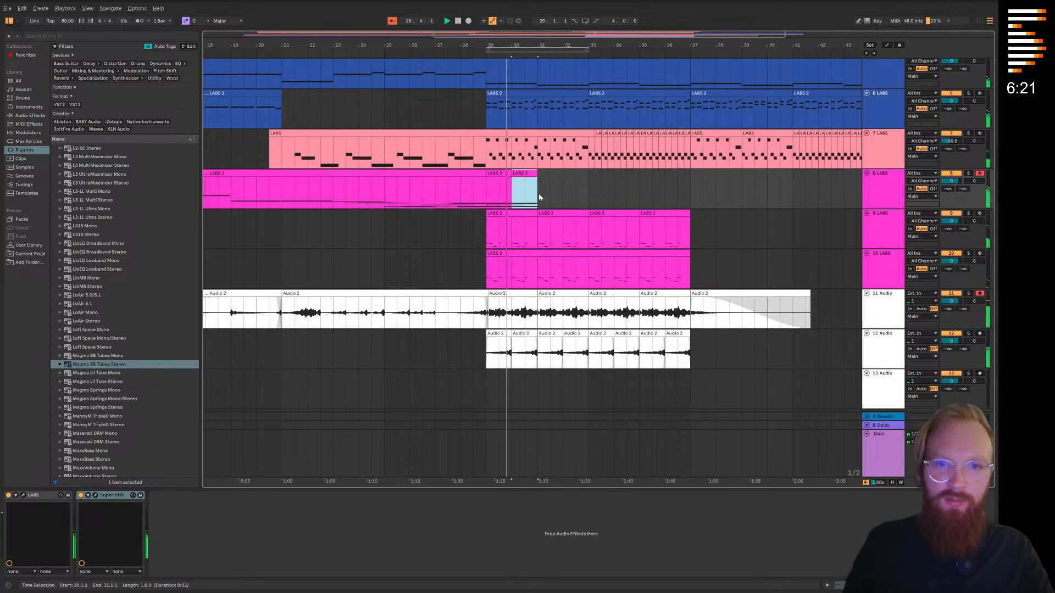
key(ctrl+v)
click(579, 197)
key(ctrl+v)
key(ctrl+v)
key(ctrl+v)
key(ctrl+v)
key(ctrl+v)
click(598, 219)
Lower the peaks of track 8's Expression automation on the repeated clips between bars 29 and 37, and hide the automation
key(a)
key(a)
drag(458, 194, 491, 221)
key(a)
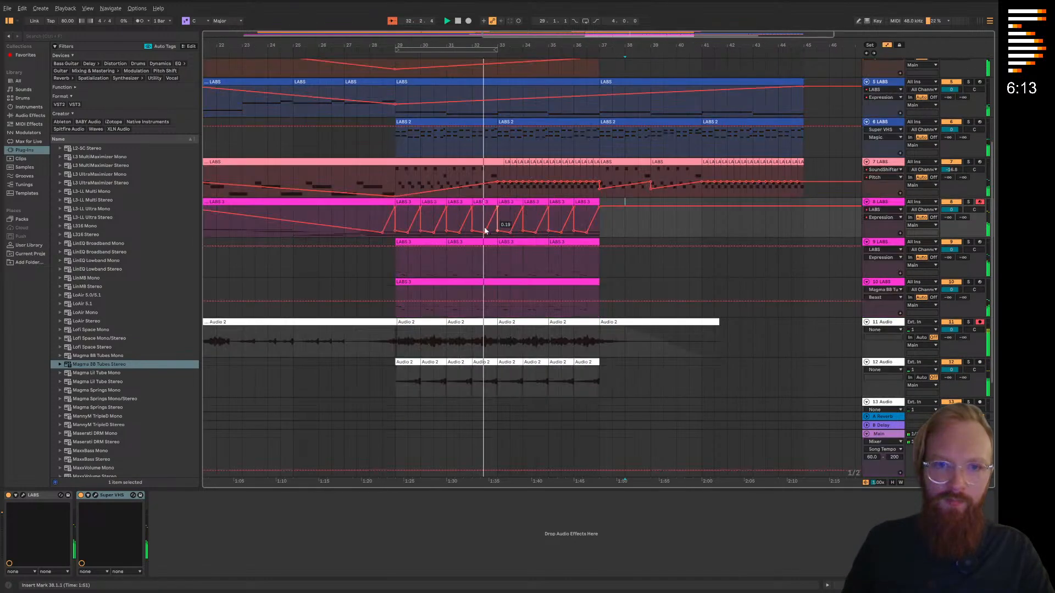
mouse_move(446, 207)
mouse_down()
mouse_move(446, 219)
mouse_move(522, 217)
mouse_up()
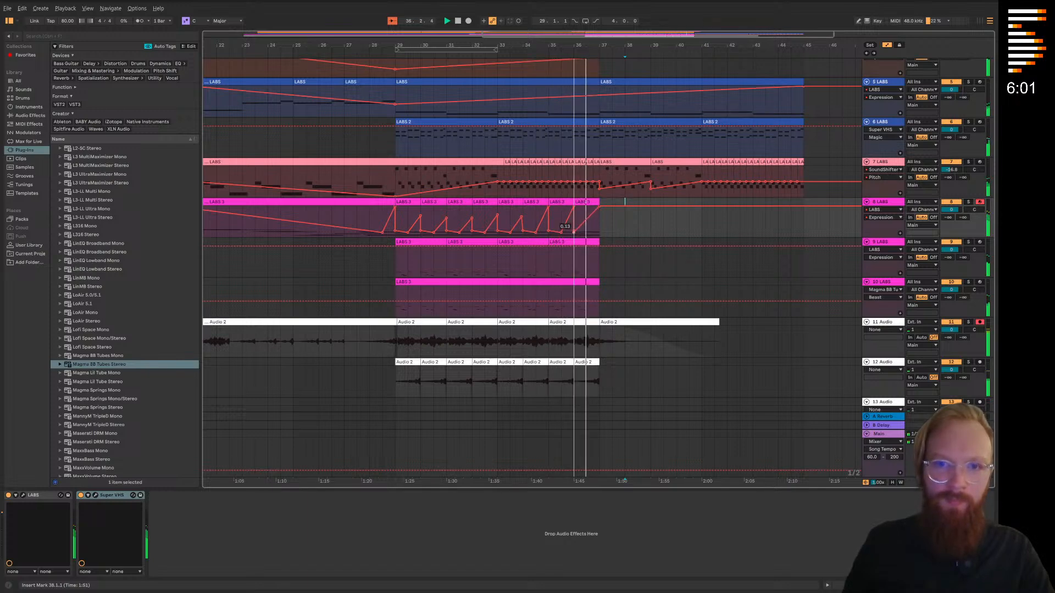
scroll(603, 301, up, 3)
key(a)
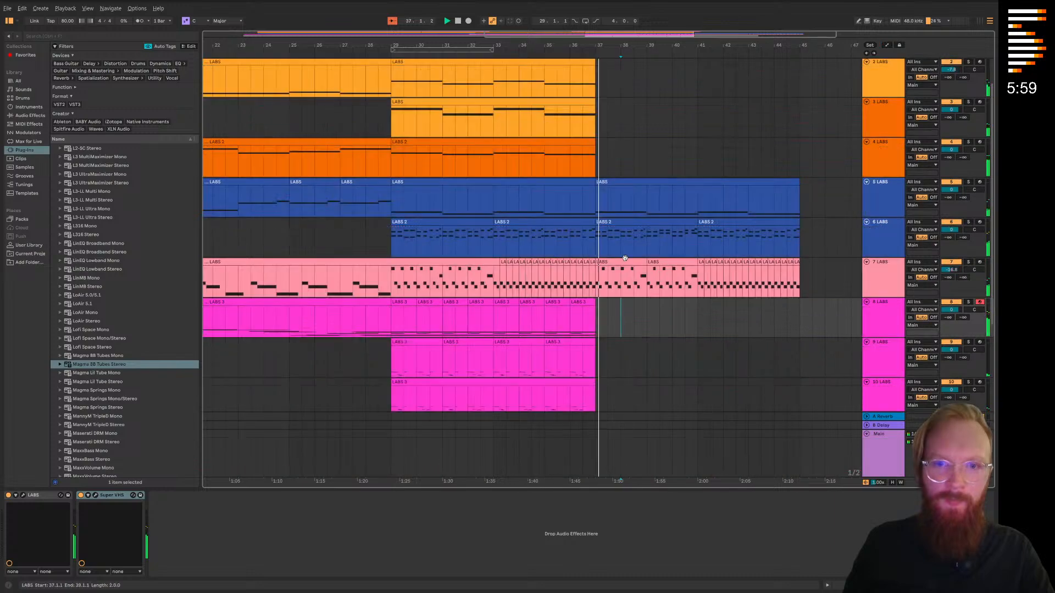
Paste one-bar Audio 2 pieces on track 11 at bars 38, 39 and 40, and extend the last one to bar 44.3
scroll(635, 258, down, 4)
scroll(635, 257, up, 4)
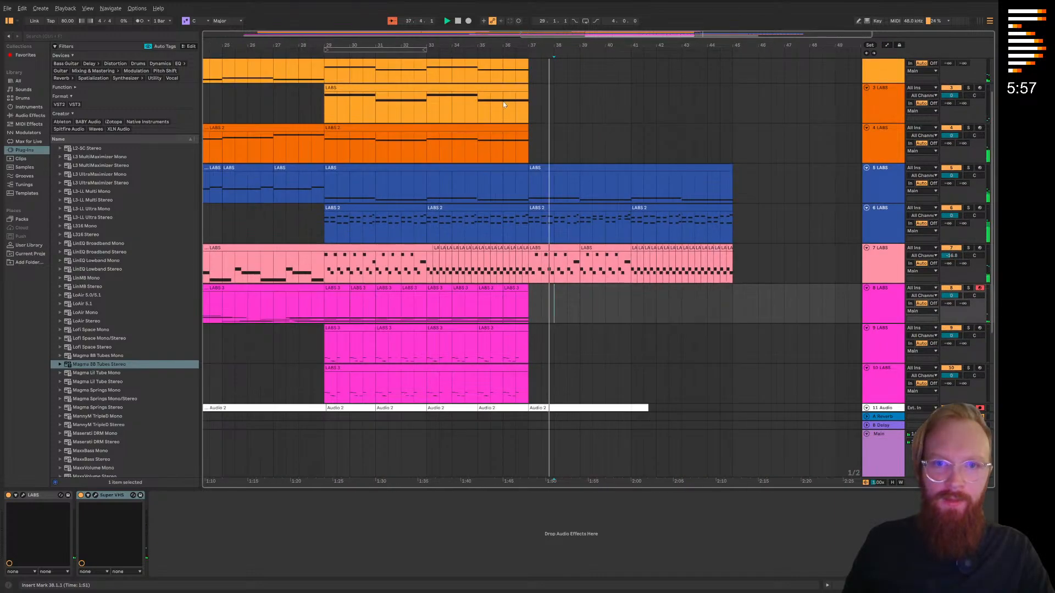
click(521, 53)
scroll(571, 177, down, 4)
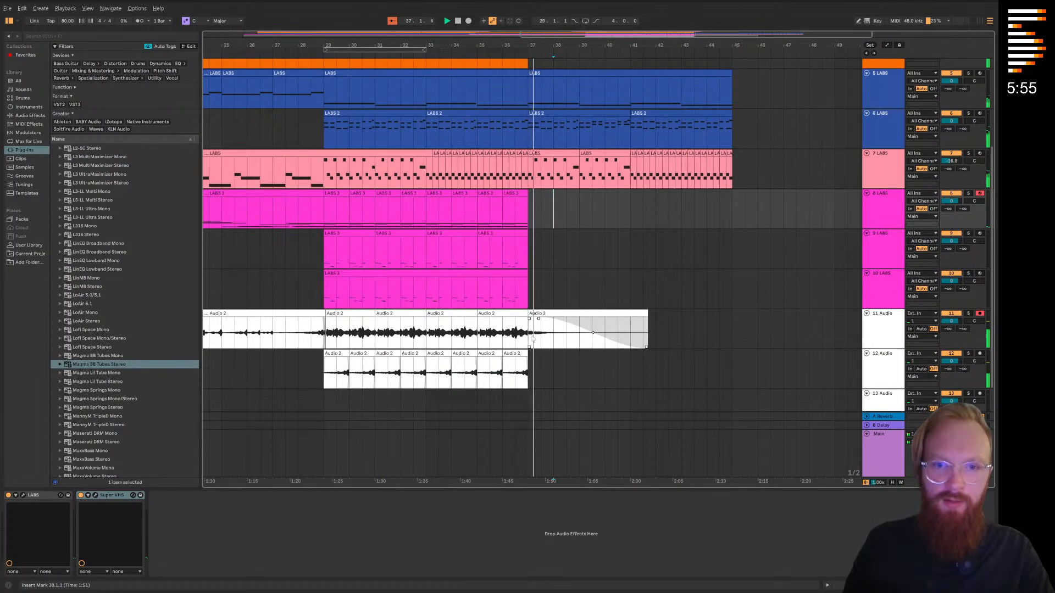
click(552, 338)
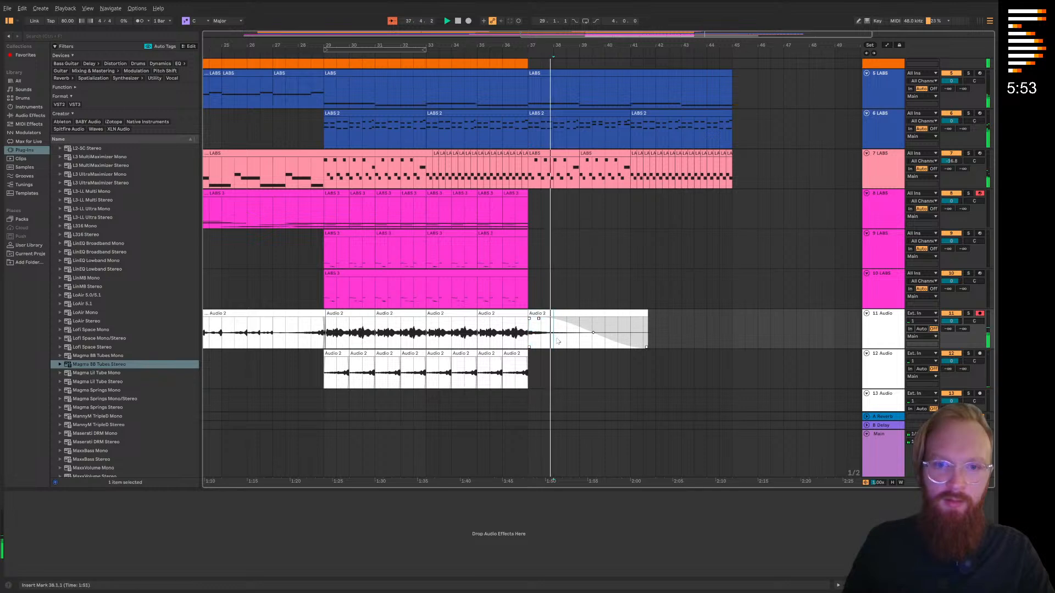
key(ctrl+v)
click(581, 339)
key(ctrl+v)
click(607, 340)
key(ctrl+v)
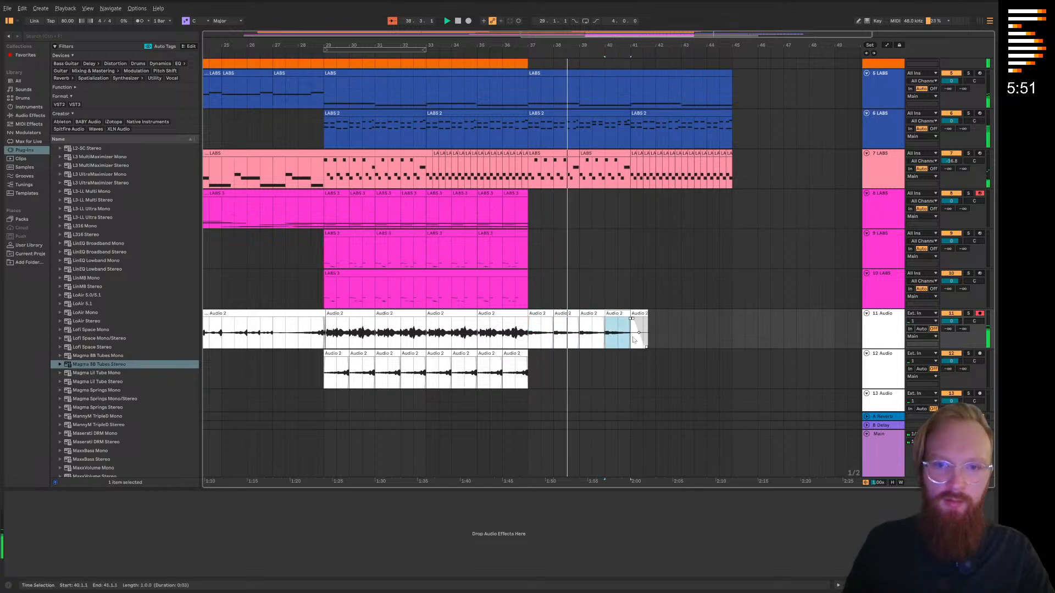
drag(633, 337, 718, 324)
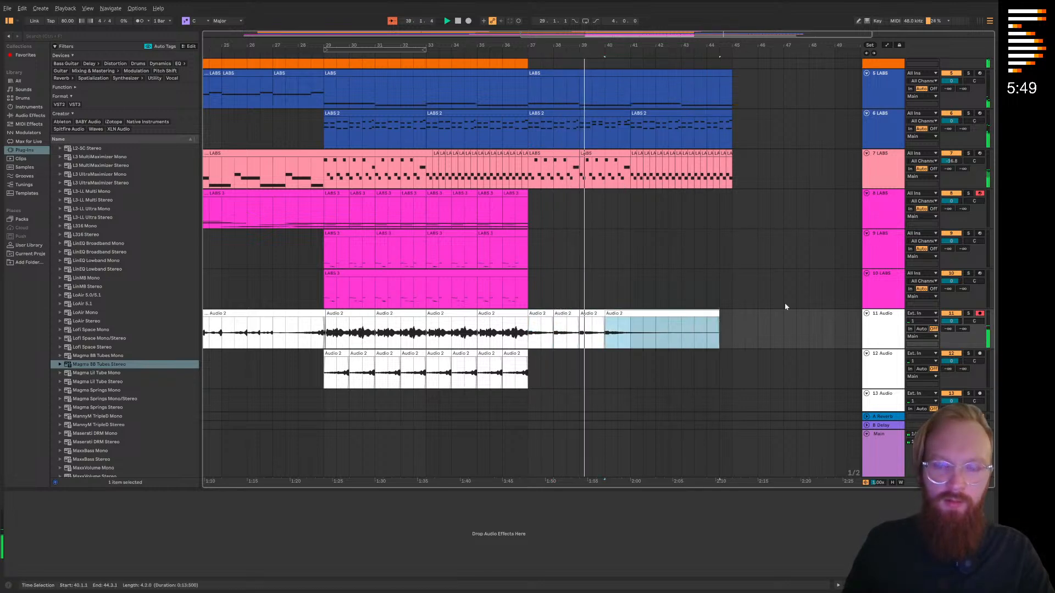
Delete the material on tracks 5 to 7 after the first beat of bar 41
click(618, 238)
scroll(620, 275, up, 2)
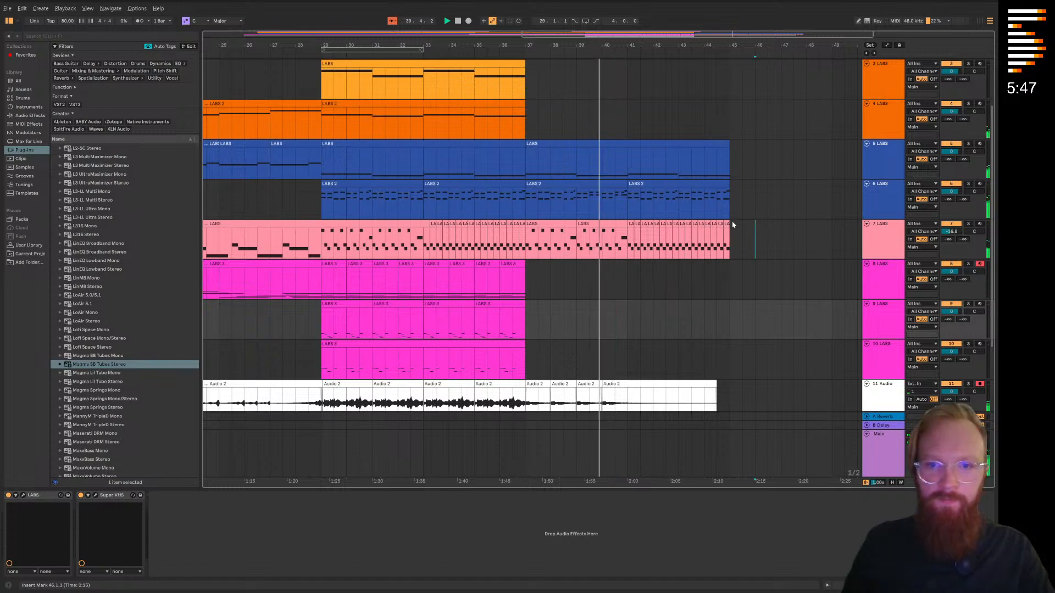
drag(751, 236, 637, 126)
key(Delete)
click(629, 118)
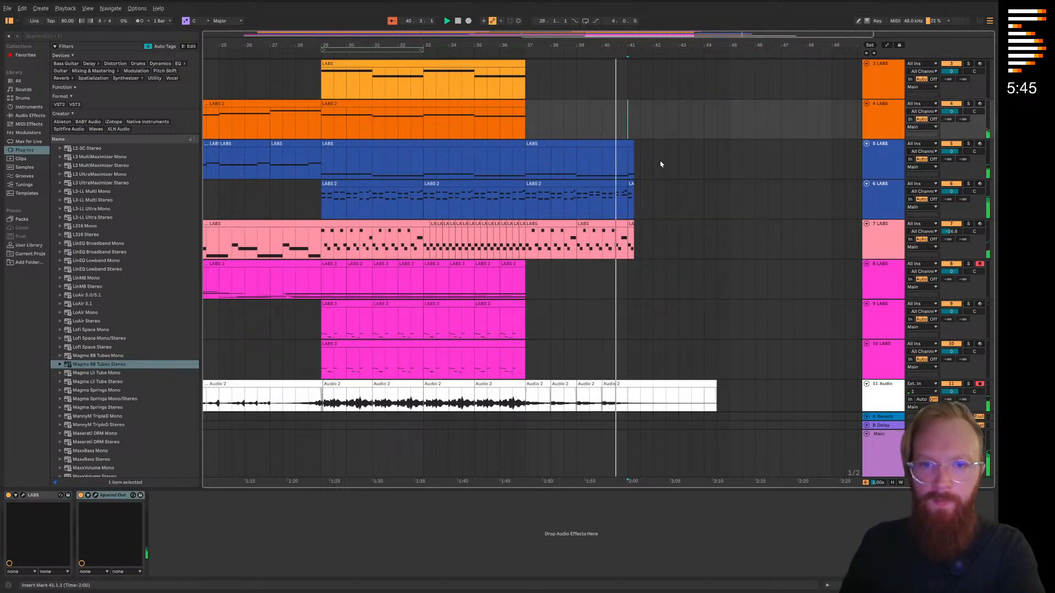
Delete the second note in the closing LABS clip on track 7 at bar 41, and close the clip view
scroll(651, 192, down, 2)
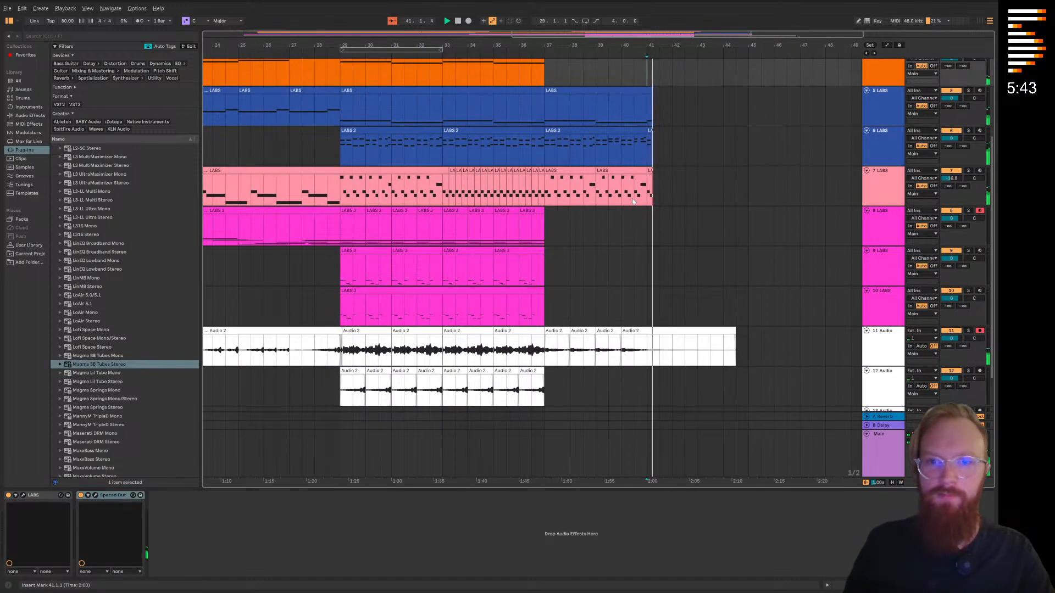
scroll(654, 185, up, 8)
double_click(629, 172)
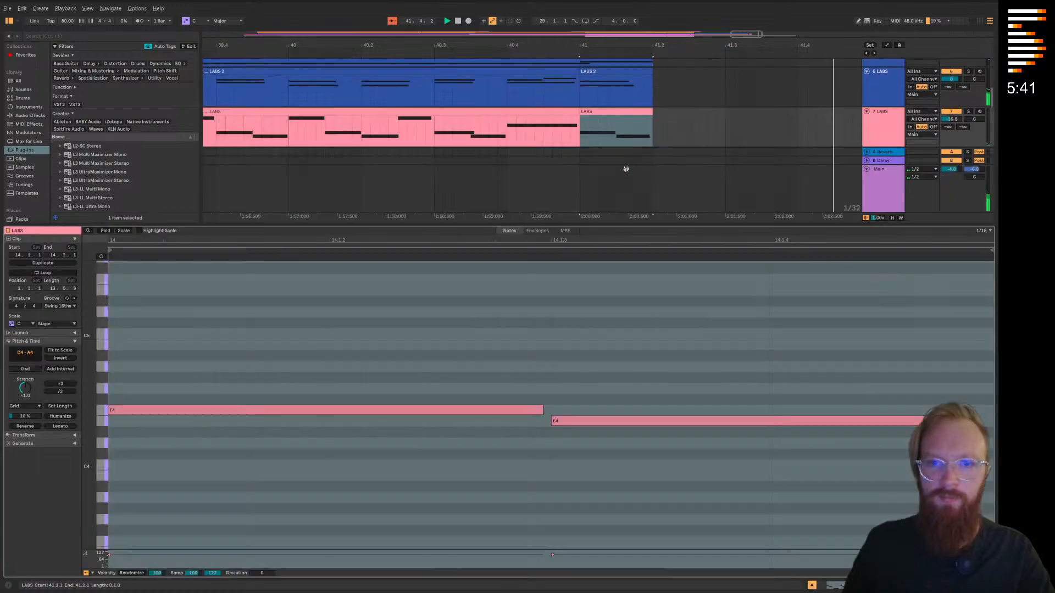
double_click(619, 423)
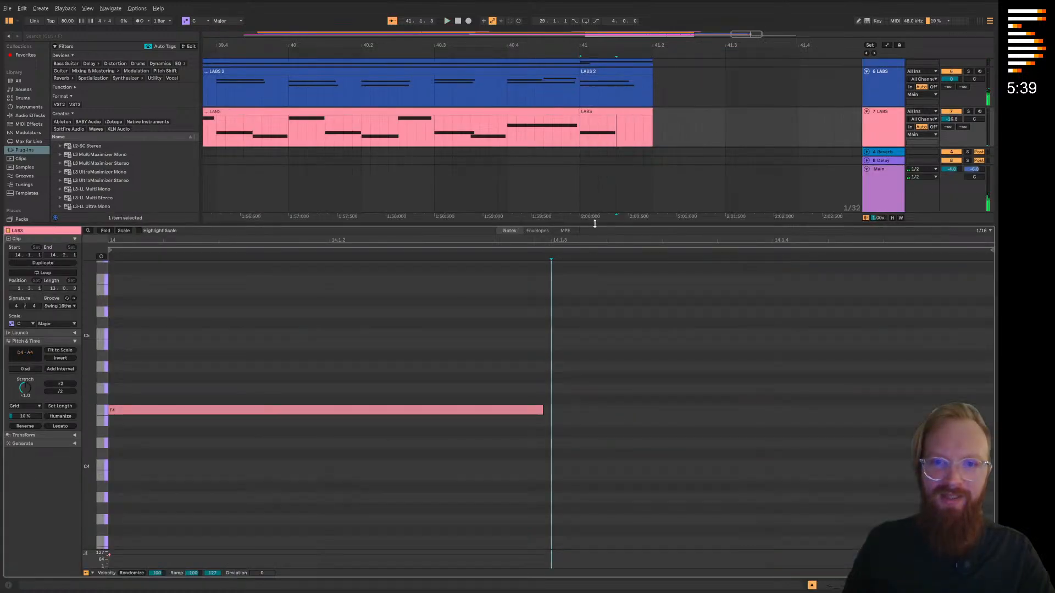
key(ctrl+alt+l)
scroll(592, 228, up, 2)
click(583, 237)
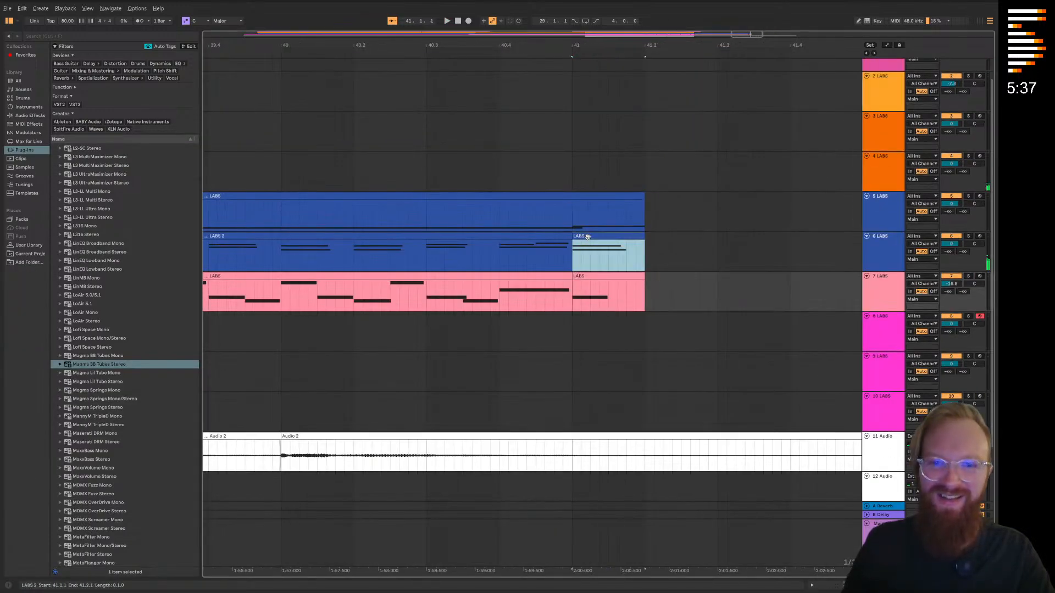
Play the arrangement from bar 36 to check the change into the ending, and save the Live Set
click(669, 286)
scroll(668, 287, down, 8)
mouse_move(501, 211)
mouse_down()
mouse_move(518, 203)
mouse_move(518, 212)
mouse_up()
click(512, 57)
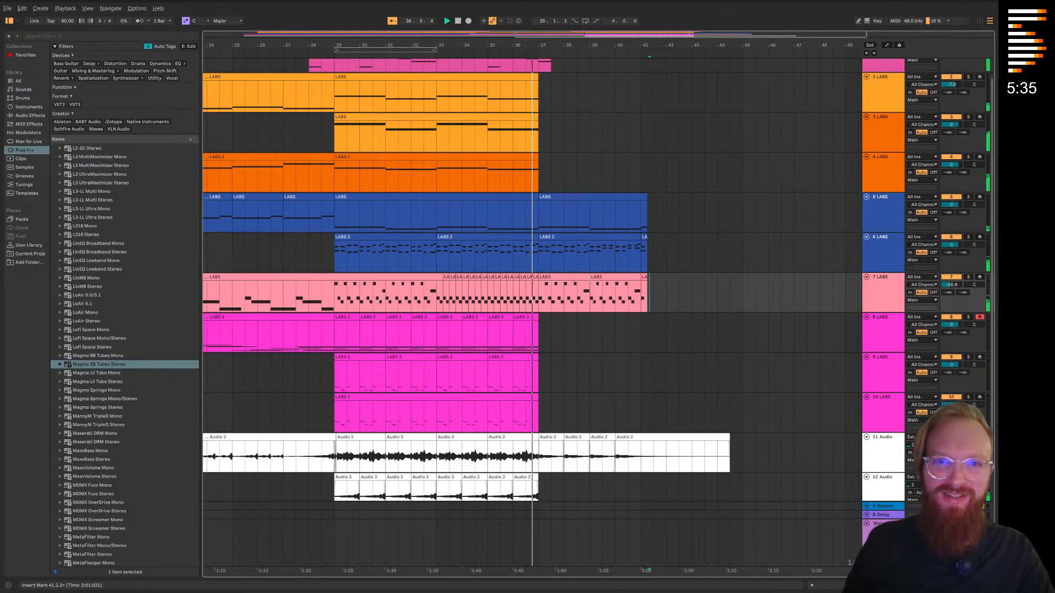
click(629, 345)
scroll(599, 315, down, 3)
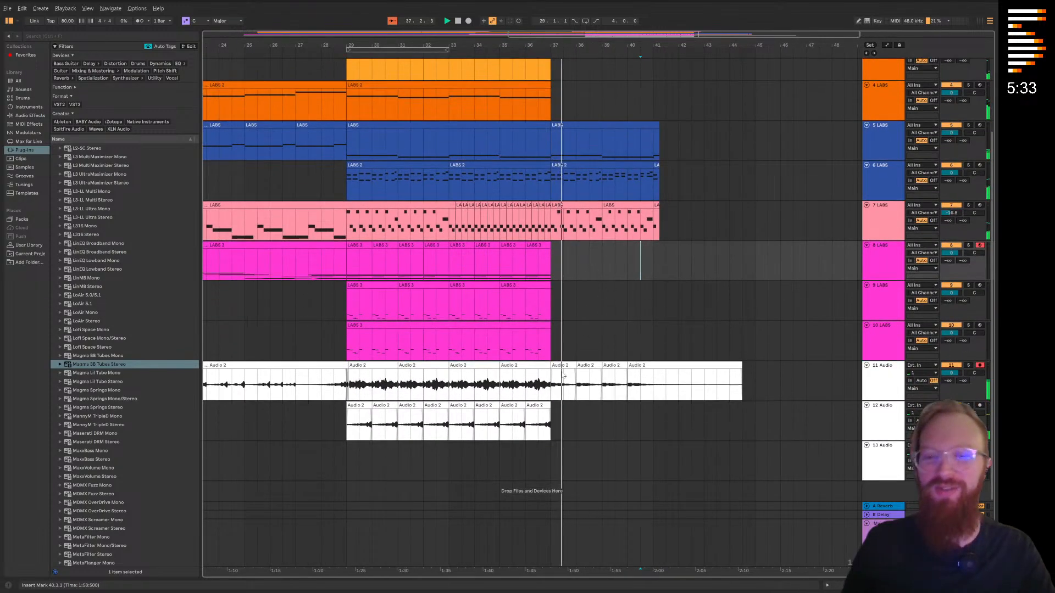
scroll(603, 329, up, 3)
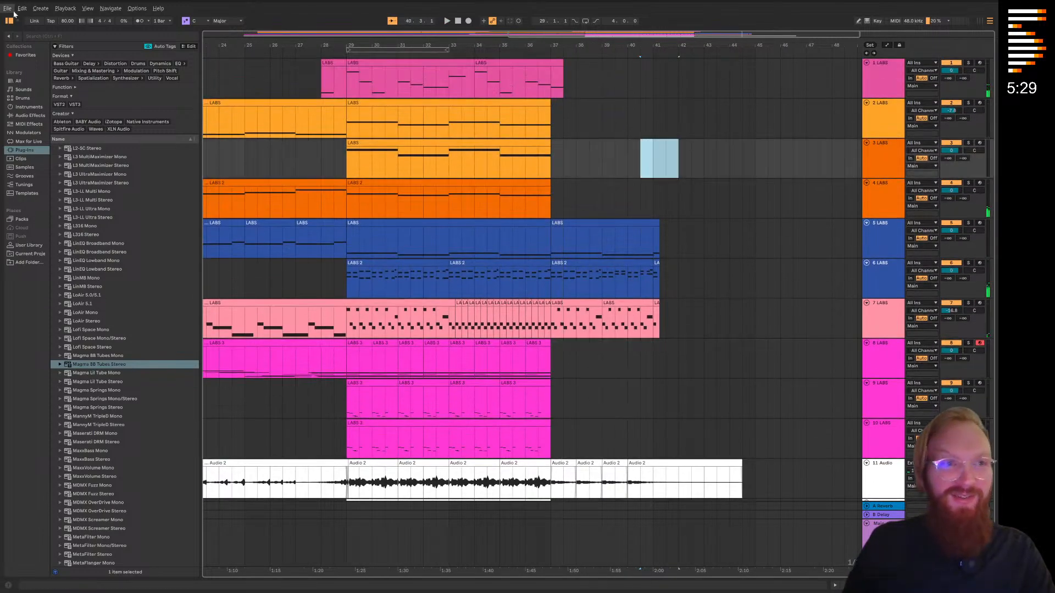
click(7, 8)
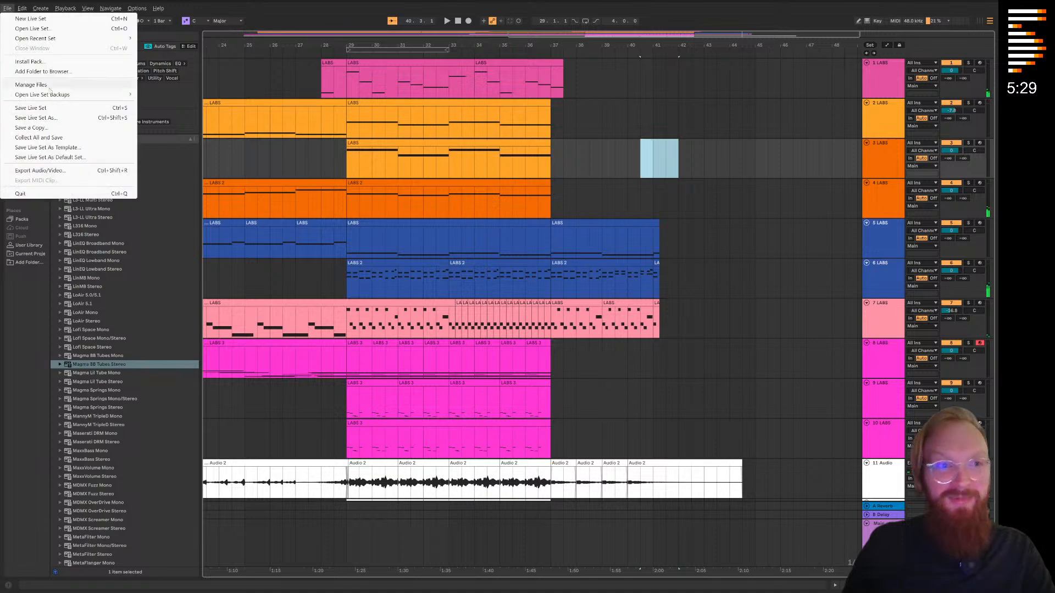
click(49, 107)
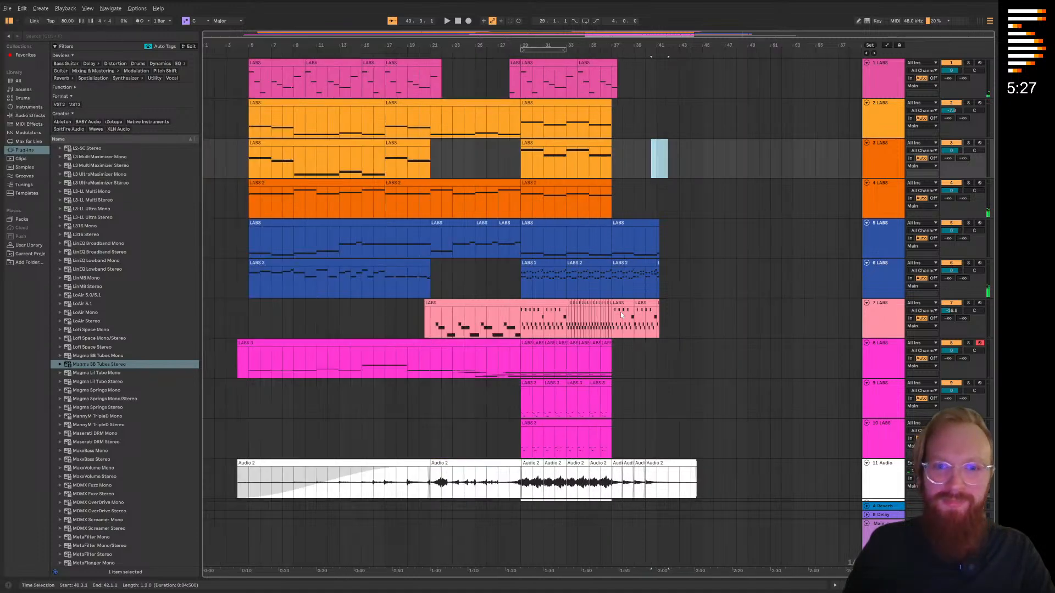
Look over the full arrangement and select the empty audio track 13
scroll(557, 316, down, 3)
scroll(557, 316, up, 1)
scroll(558, 316, down, 1)
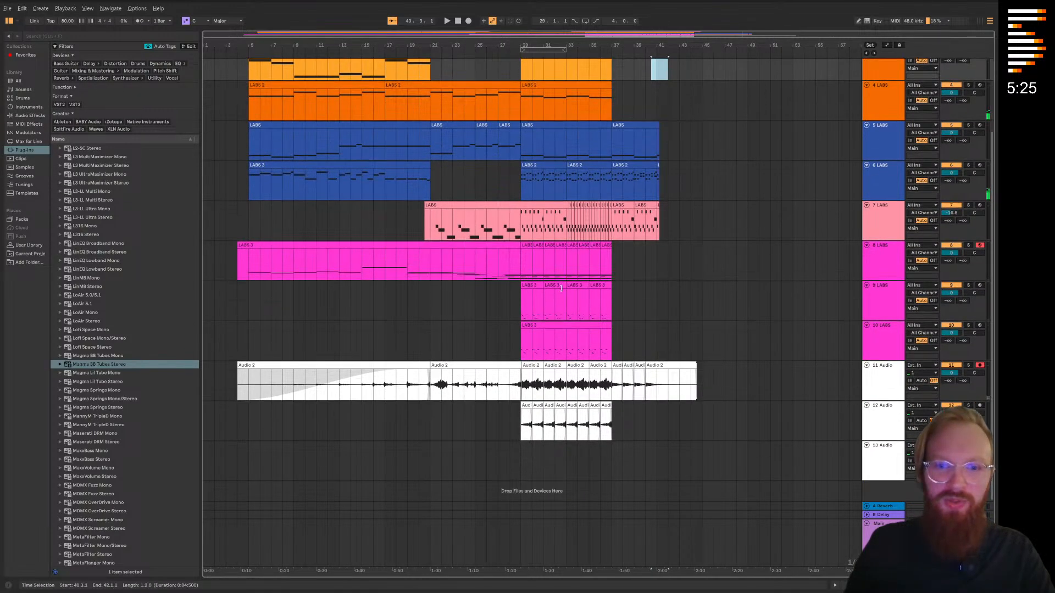
scroll(522, 318, up, 5)
click(884, 463)
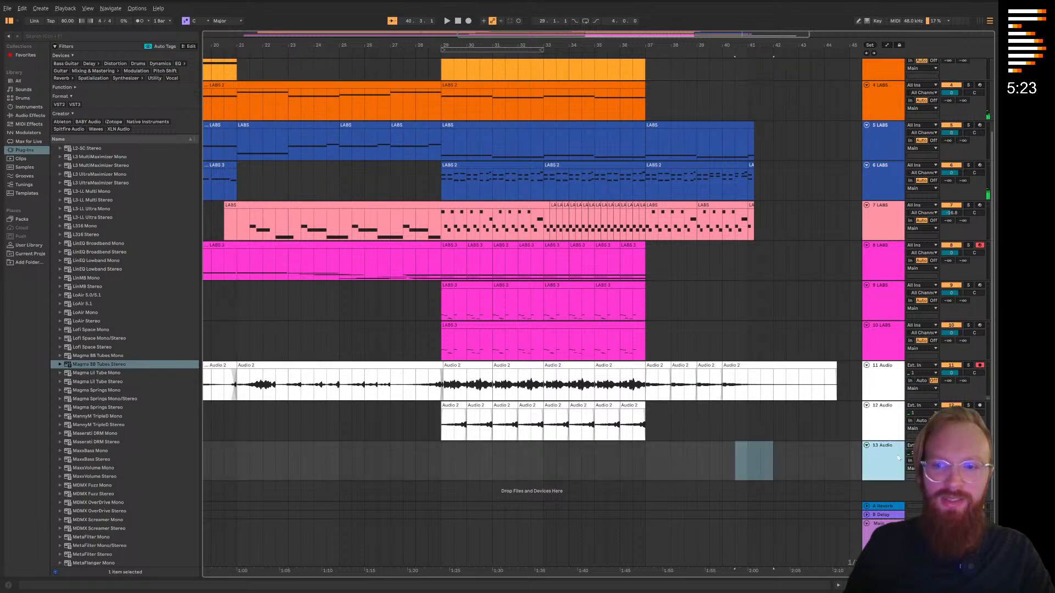
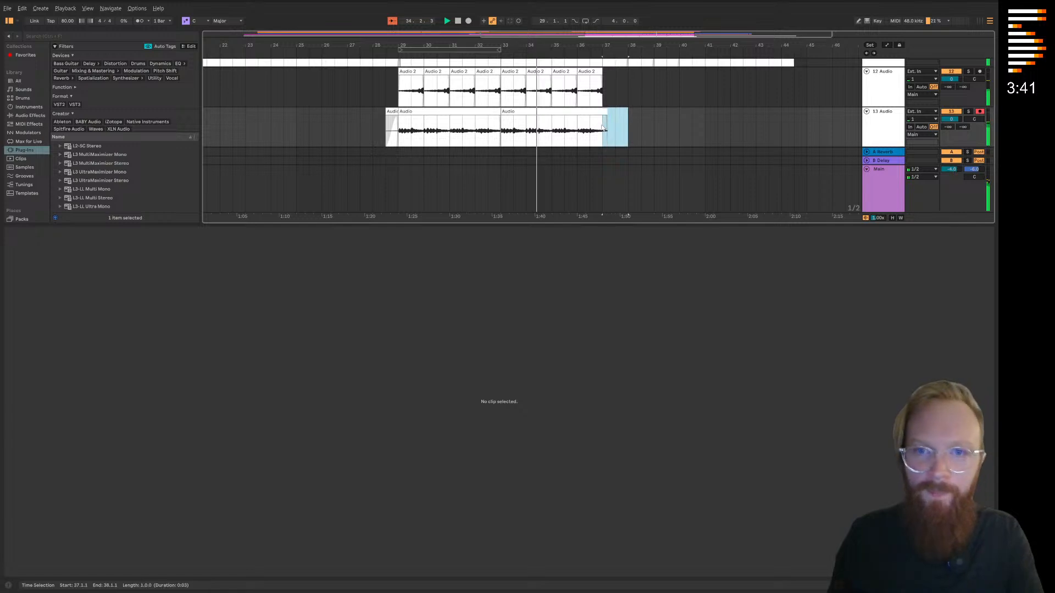
Open the track 13 clip at bar 33 and shift the warp markers around 8.1 slightly earlier
key(ctrl+alt+l)
drag(665, 374, 681, 340)
double_click(574, 473)
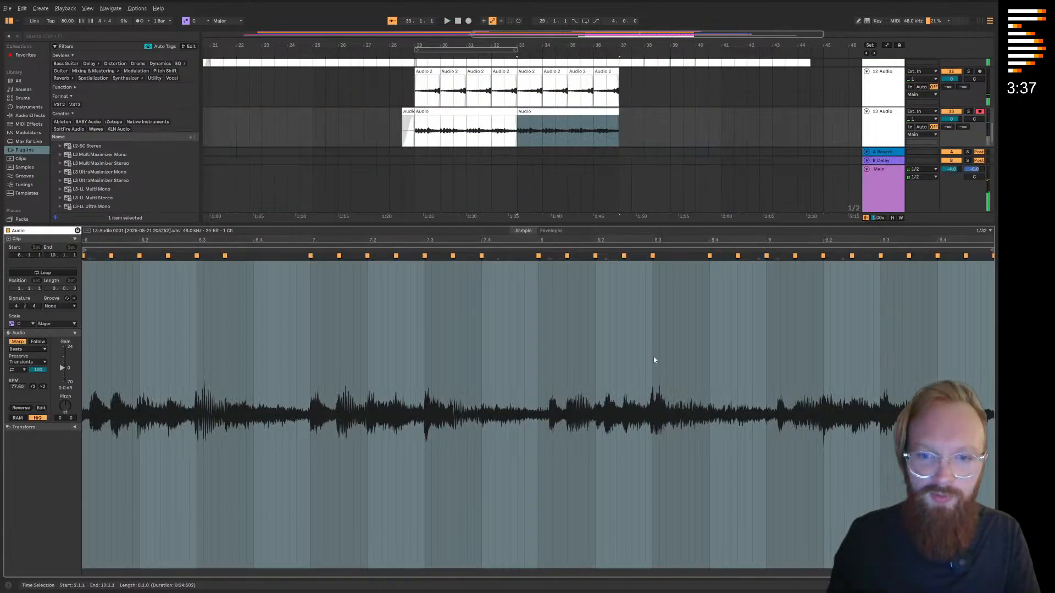
drag(548, 258, 532, 258)
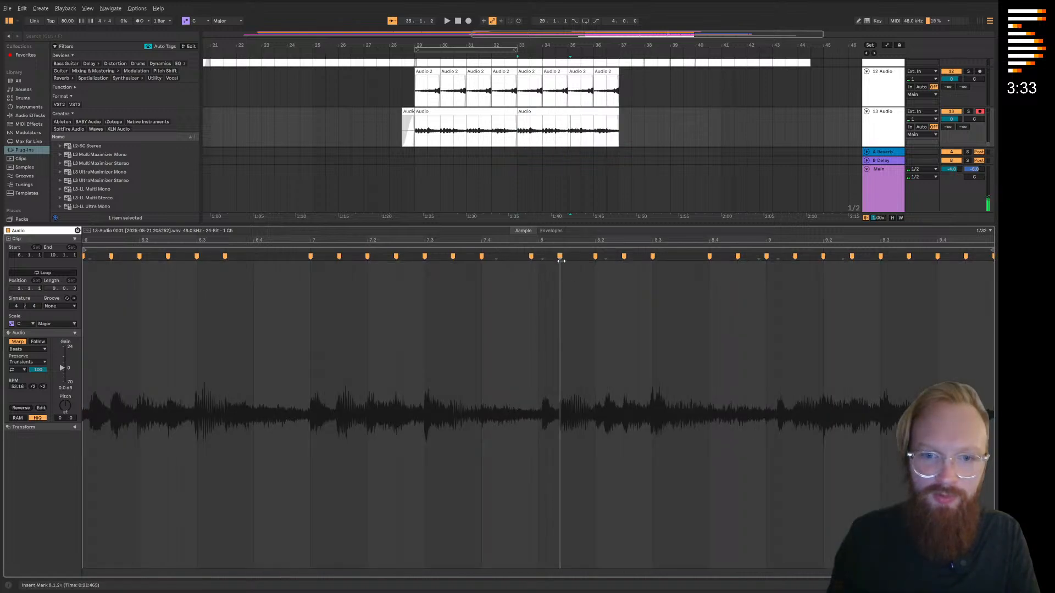
Play from bar 29 and examine the timing of the track 13 audio across bars 29 to 33
key(space)
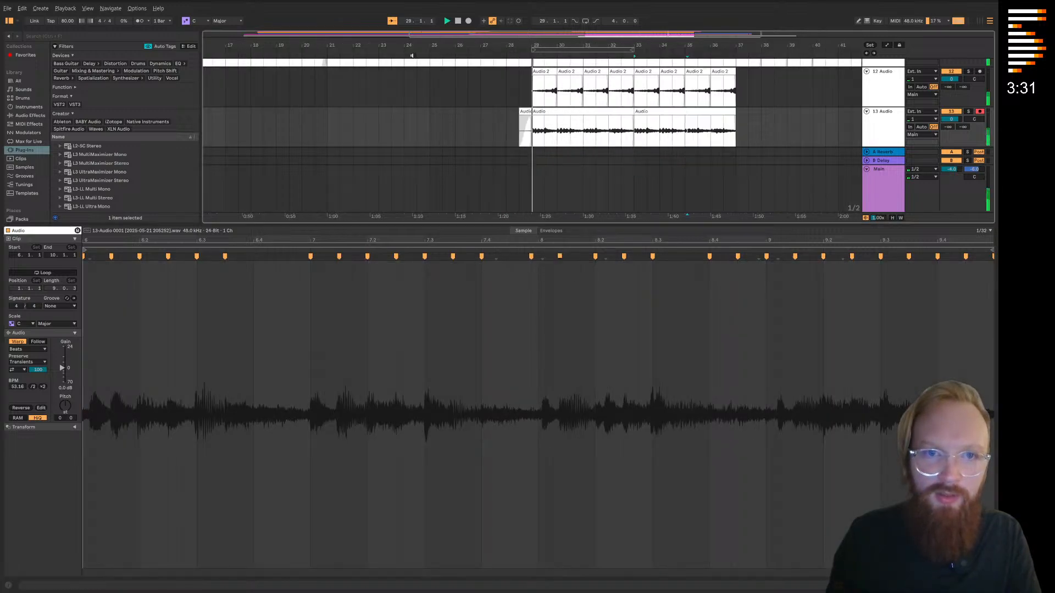
scroll(575, 165, down, 2)
scroll(515, 118, up, 4)
click(491, 108)
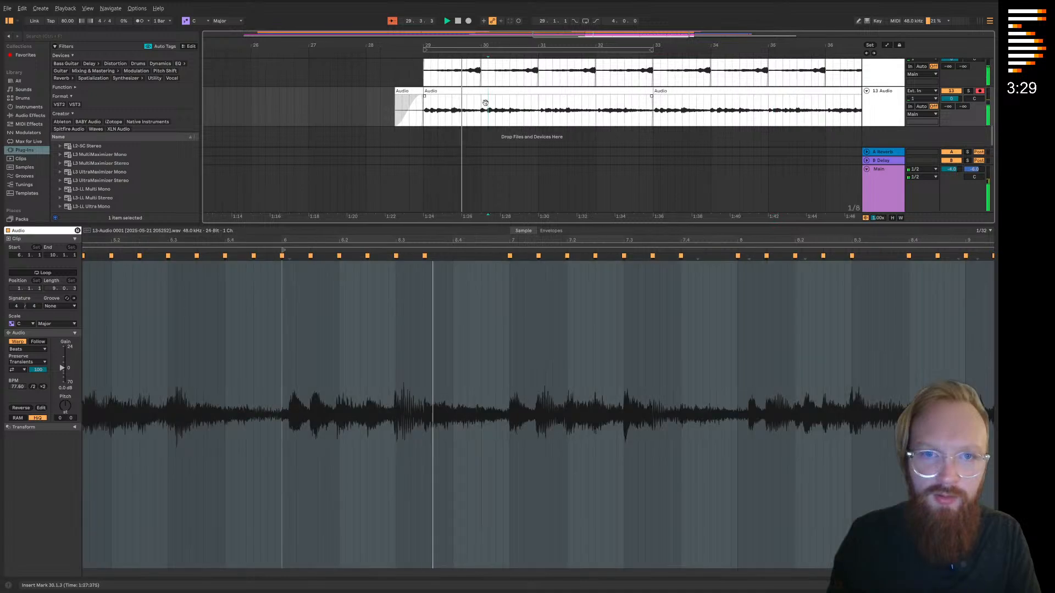
scroll(439, 110, right, 1)
drag(388, 110, 503, 119)
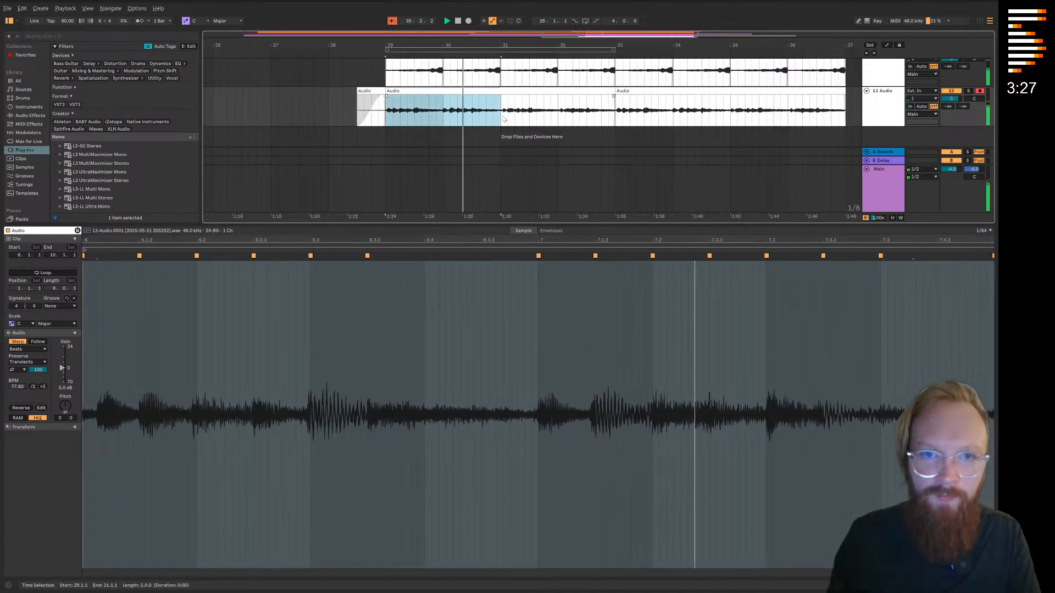
click(503, 119)
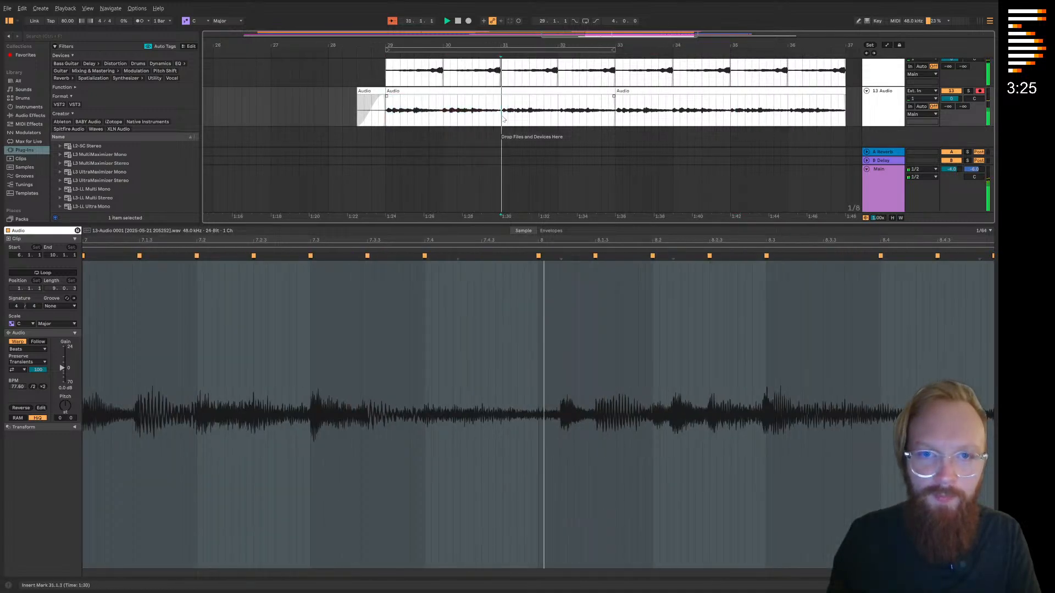
click(559, 118)
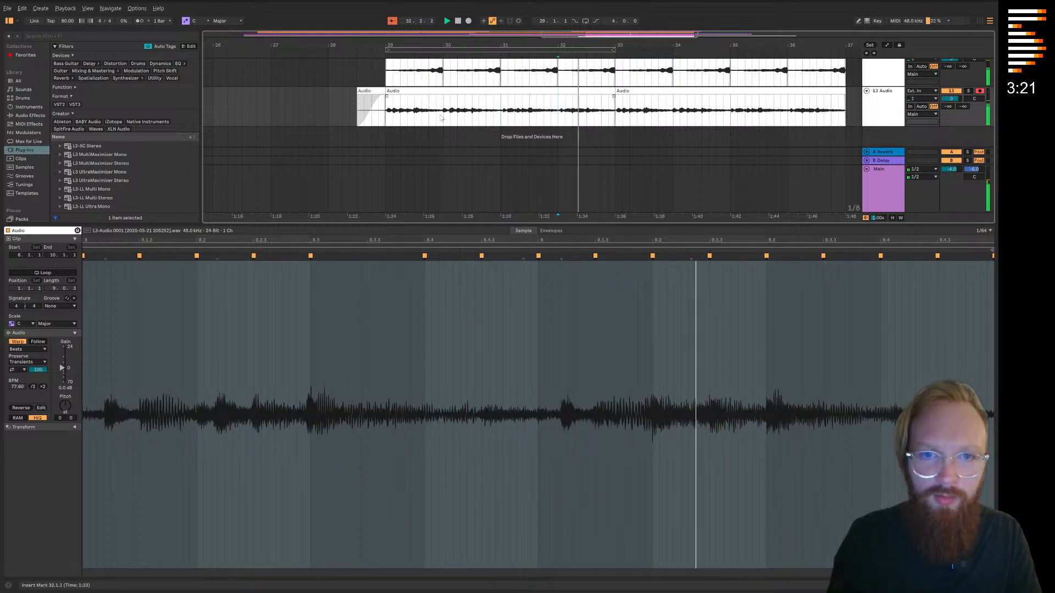
Duplicate bars 29 to 31 of track 13 three times to fill up to bar 37
drag(387, 116, 503, 113)
key(ctrl+d)
key(space)
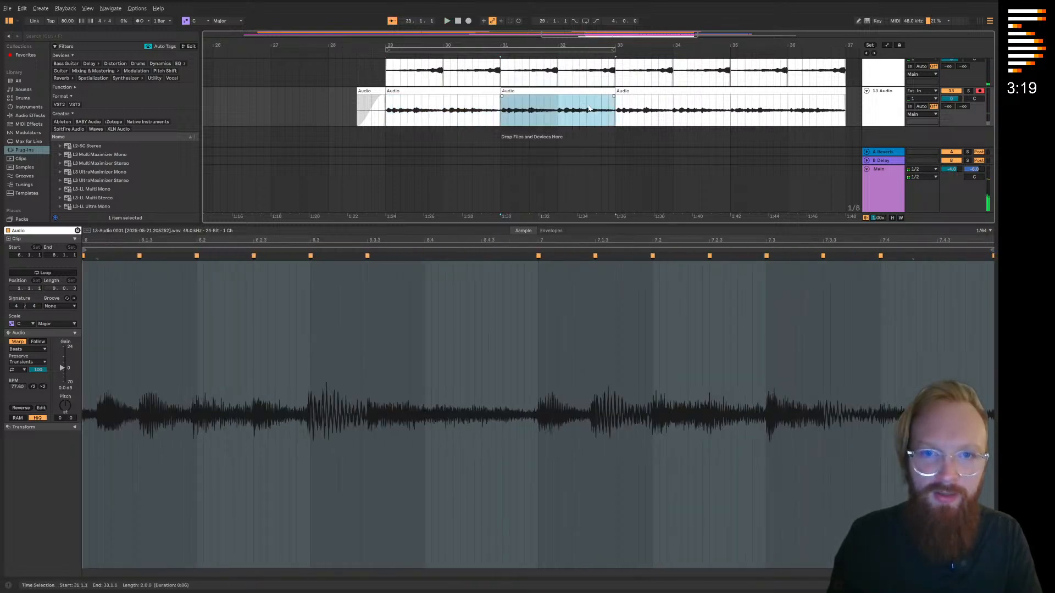
key(ctrl+d)
key(ctrl+d)
scroll(329, 58, left, 3)
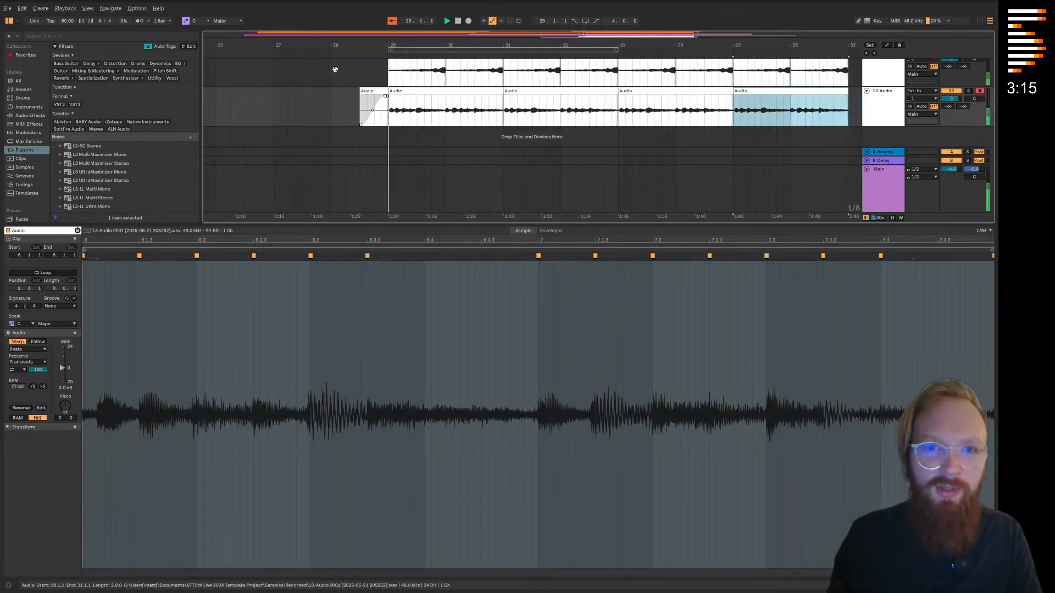
Play the arrangement from bar 29 and examine how the repeated track 13 clips line up with the other tracks
click(460, 55)
scroll(450, 105, up, 1)
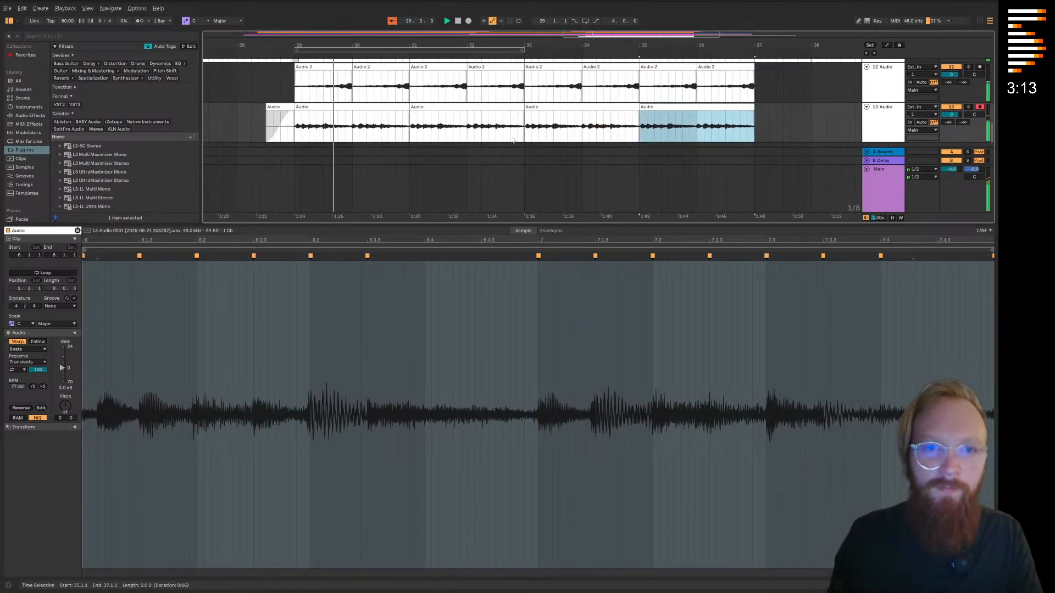
scroll(511, 141, down, 2)
drag(555, 226, 593, 495)
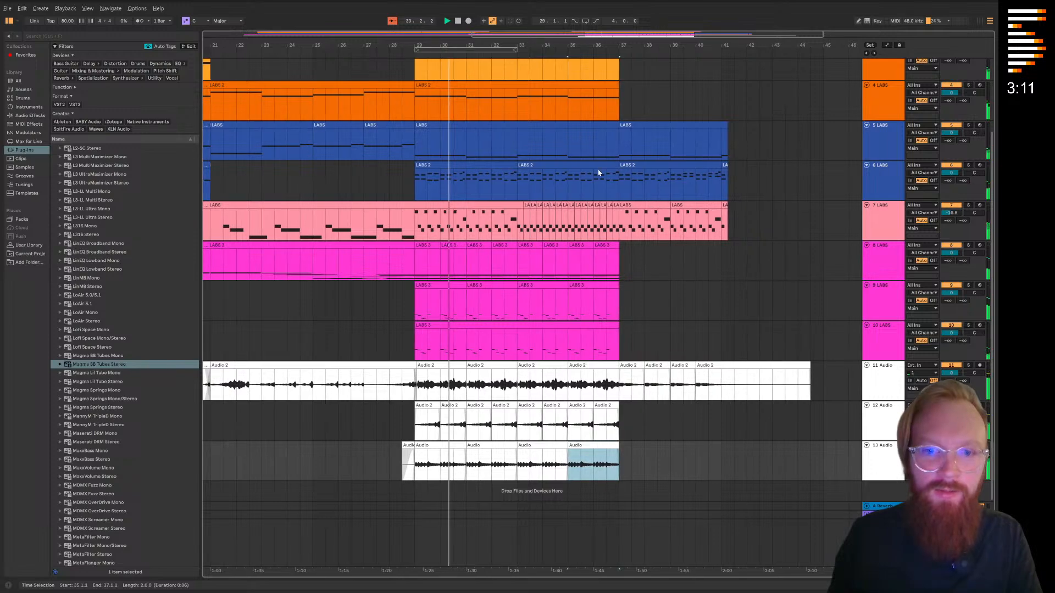
scroll(605, 451, up, 1)
scroll(606, 451, down, 3)
click(445, 466)
scroll(445, 467, up, 2)
scroll(445, 467, up, 4)
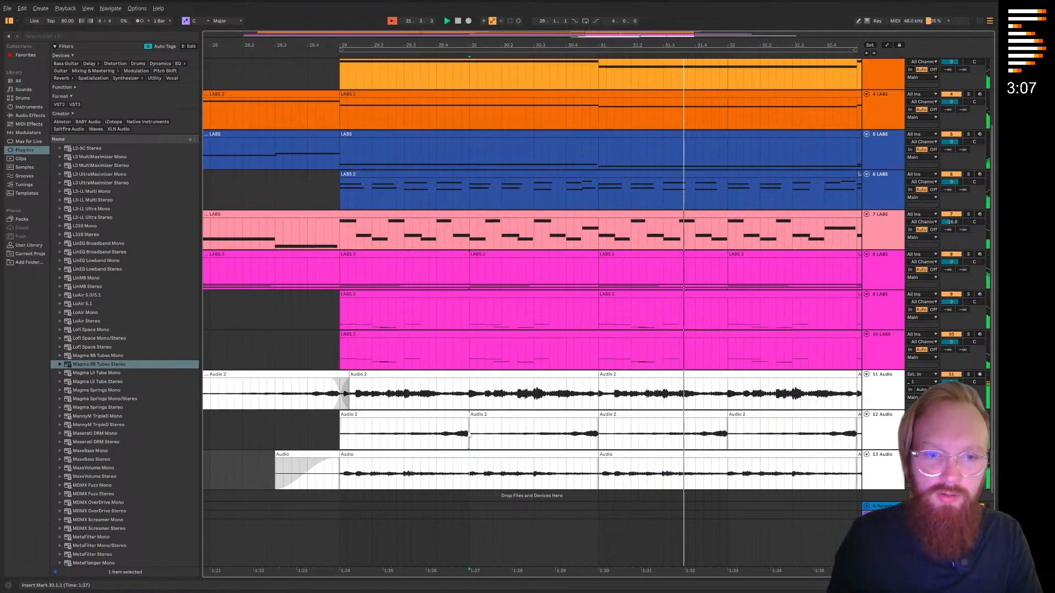
Warp the first hit of the track 13 clip at bar 29 onto the clip's start at 6.1.1
double_click(478, 479)
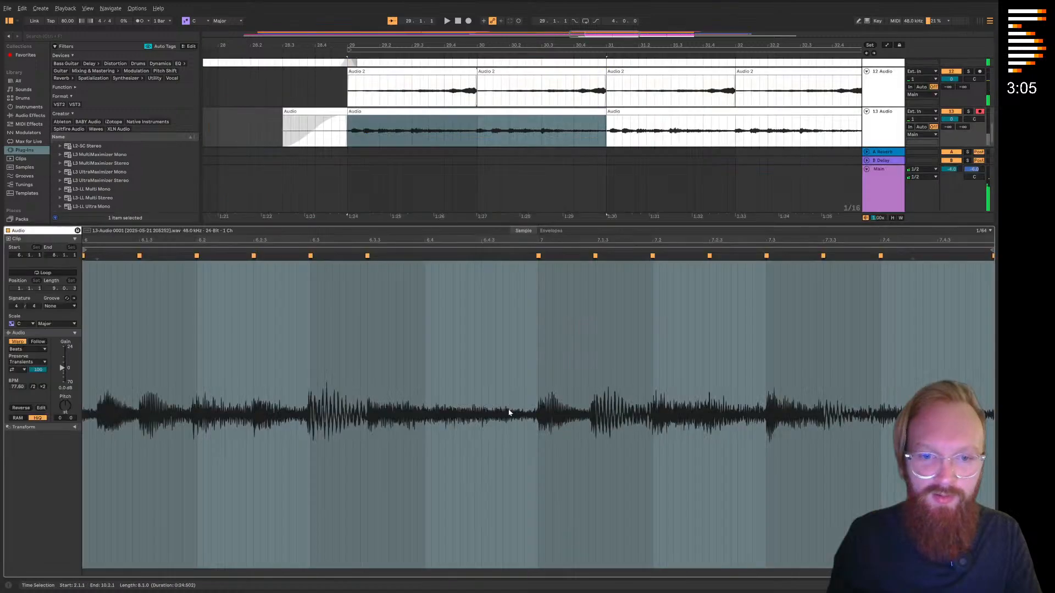
click(97, 256)
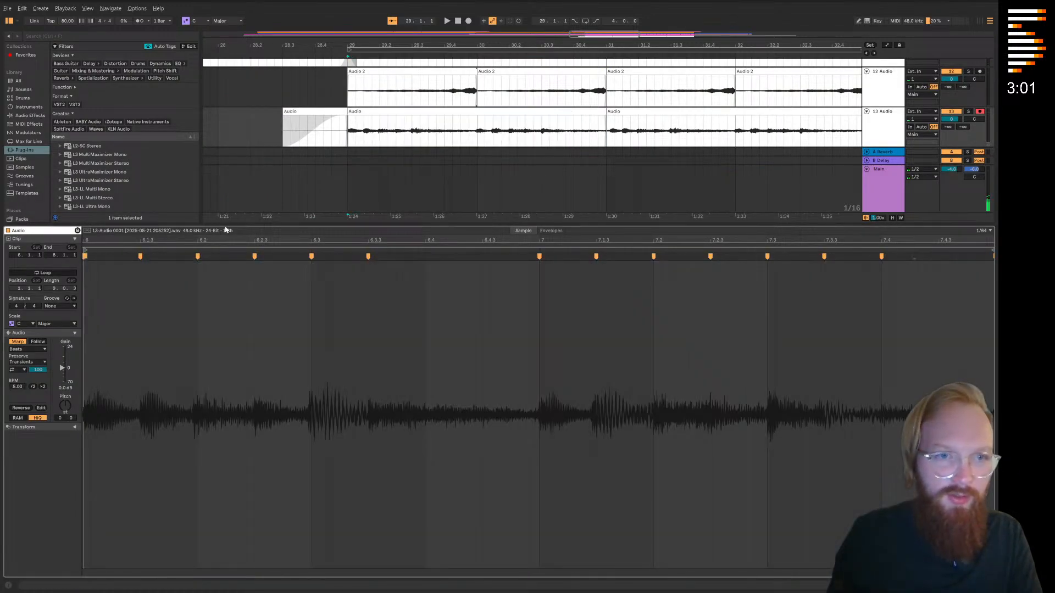
double_click(226, 228)
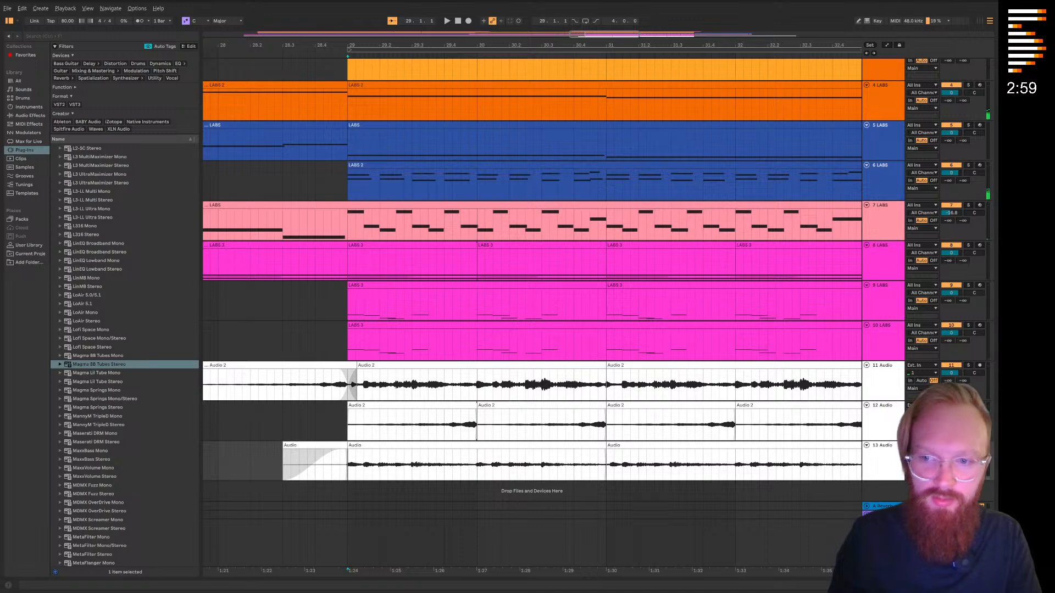
Solo tracks 13 and 11, and move the warp marker near 7.1.4 earlier in the track 13 clip at bar 29
click(968, 445)
click(968, 365)
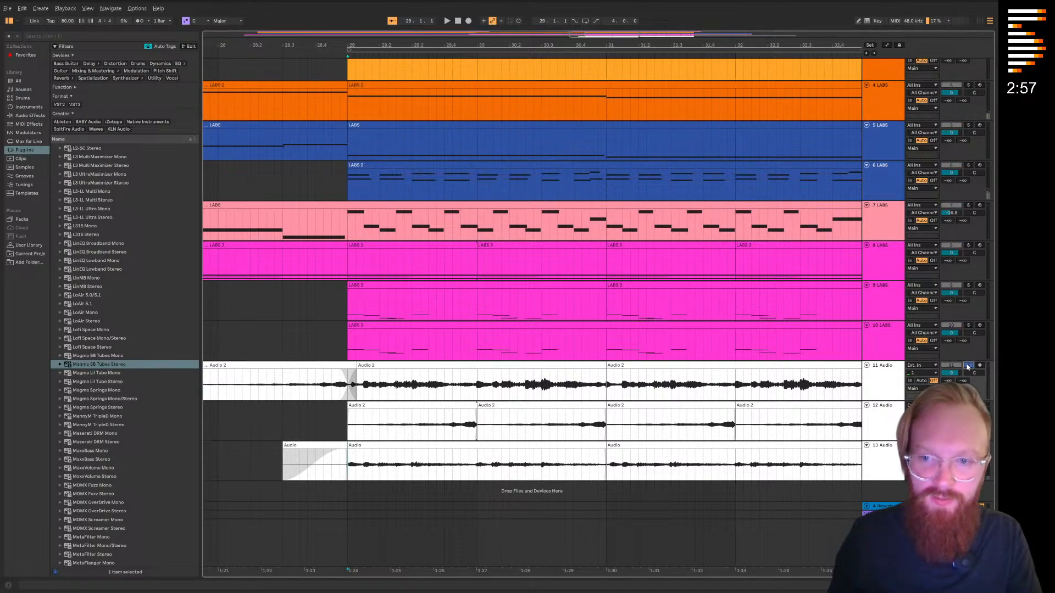
drag(574, 448, 543, 457)
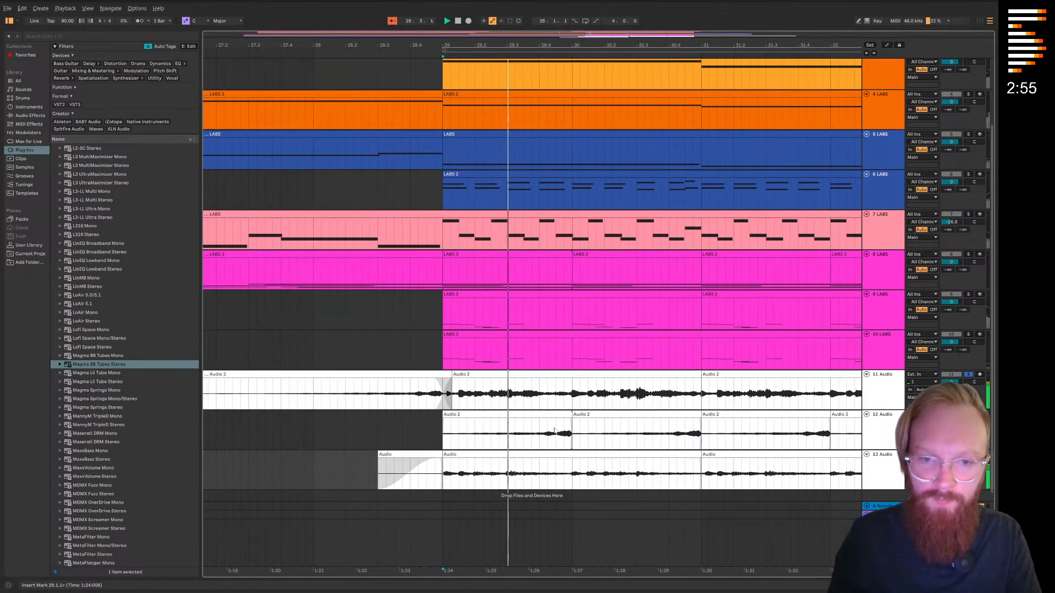
double_click(542, 457)
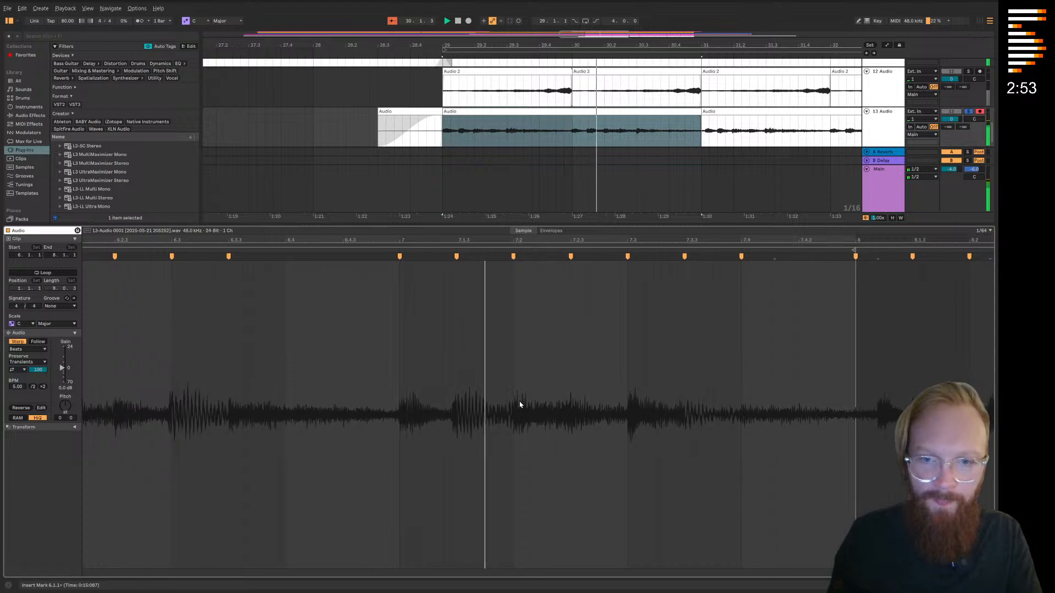
drag(513, 257, 501, 256)
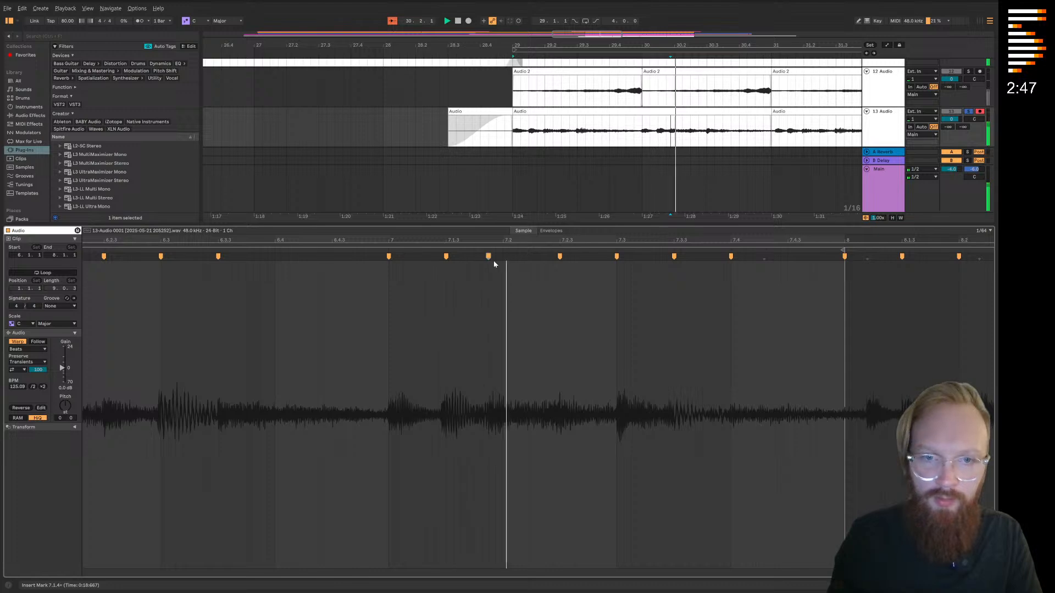
key(ctrl+alt+l)
key(space)
Copy the track 13 clip at bars 29 to 31 three times across bars 31 to 37
drag(513, 465, 771, 464)
click(770, 448)
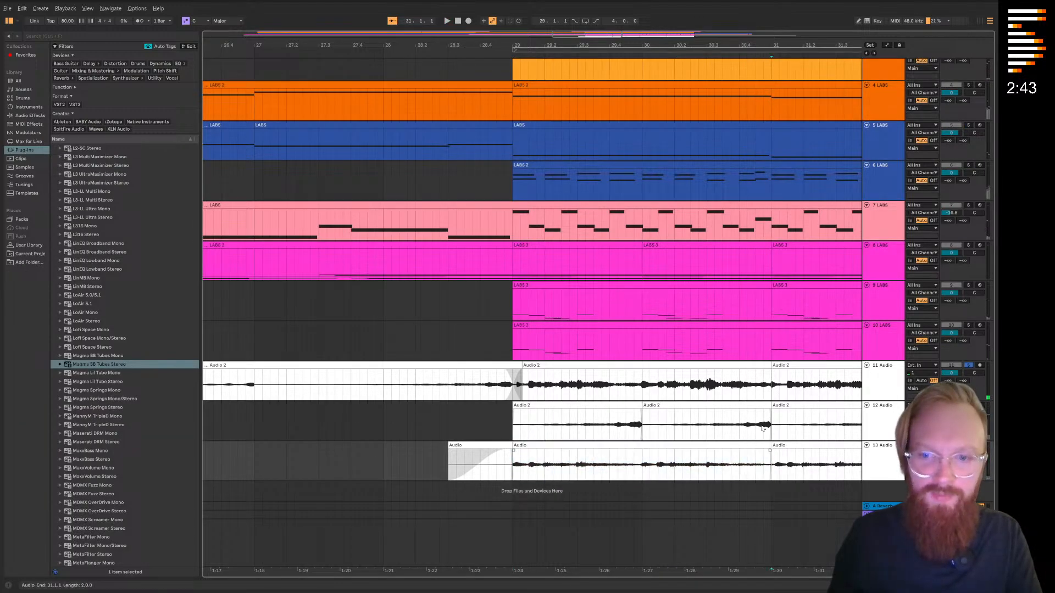
key(ctrl+v)
scroll(766, 448, down, 3)
scroll(664, 477, right, 5)
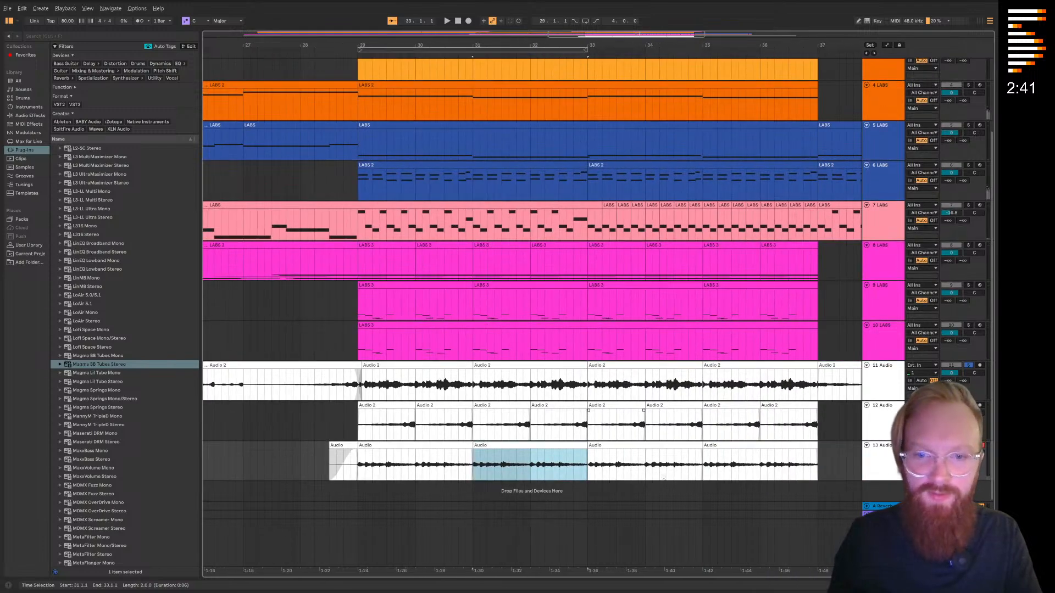
key(ctrl+v)
key(ctrl+v)
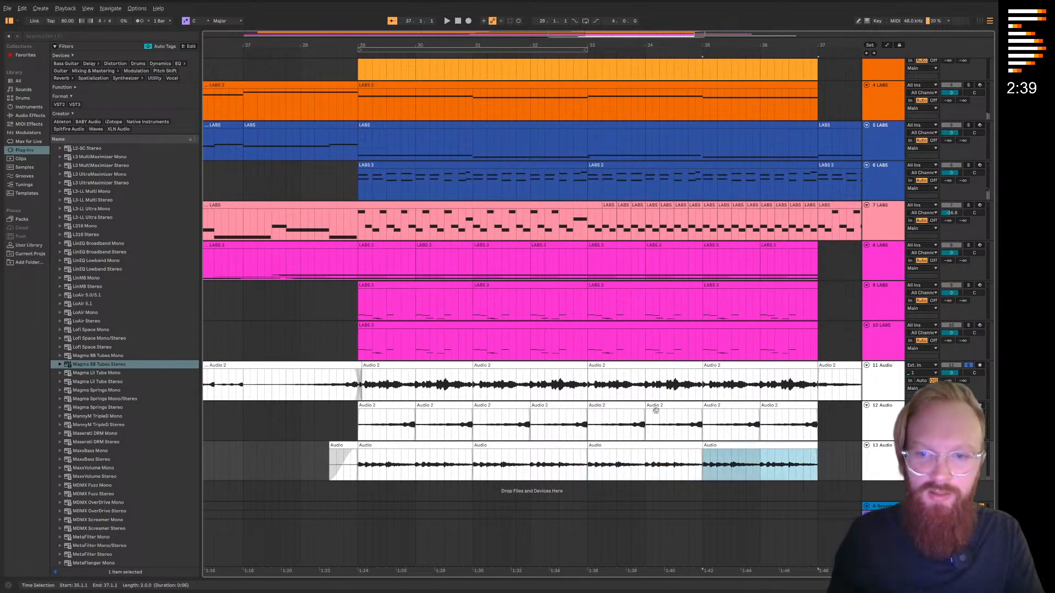
Duplicate track 13 and consolidate bars 29 to 37 of the duplicate into one clip
right_click(877, 456)
click(890, 266)
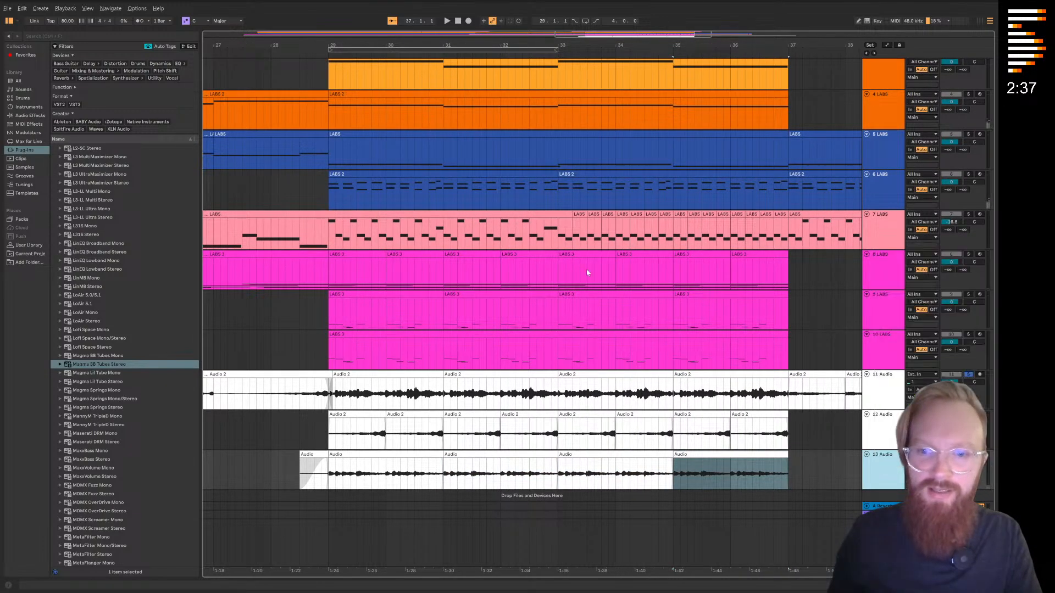
click(357, 464)
drag(331, 466, 760, 457)
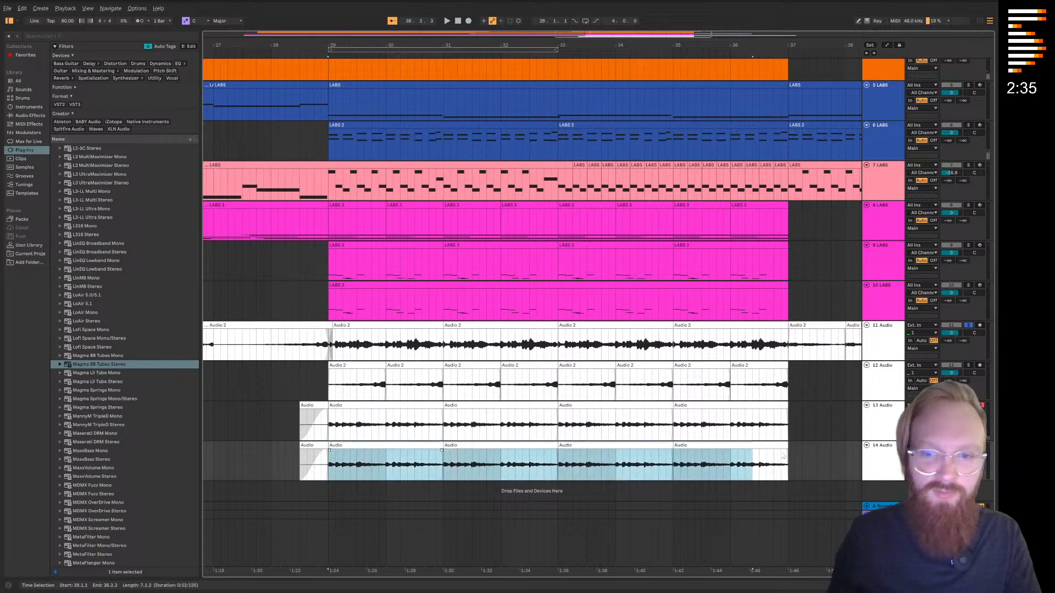
right_click(776, 458)
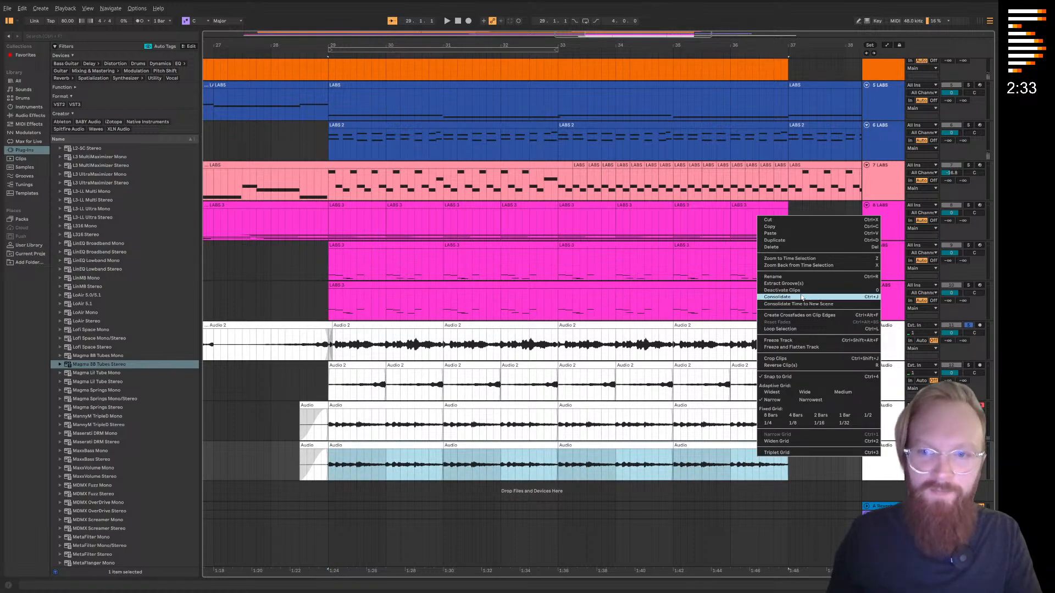
click(802, 297)
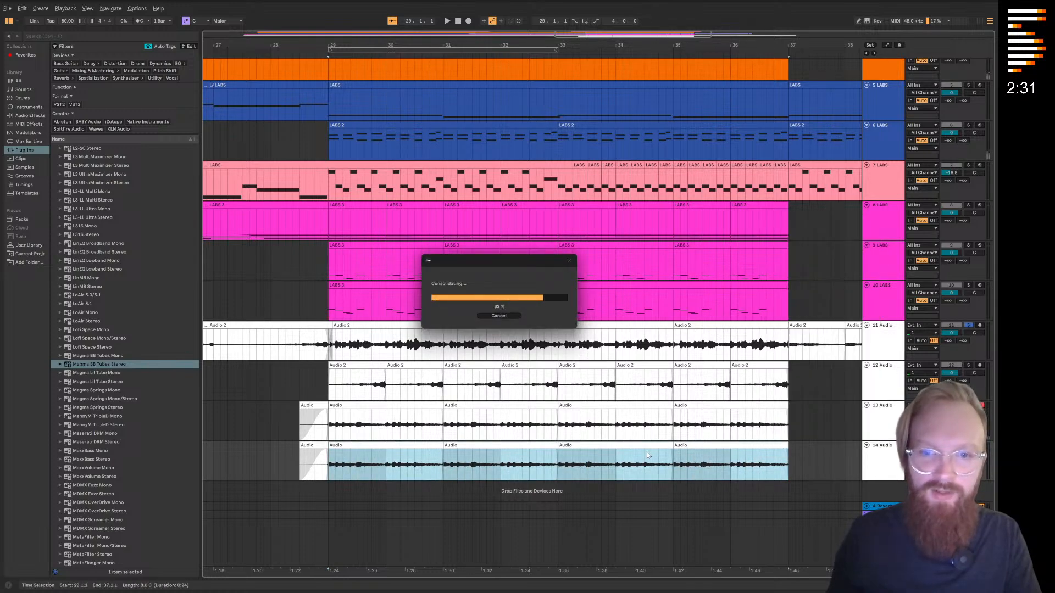
Reverse the consolidated clip on track 14, setting its pitch to +12 semitones and its gain to -13.4 dB
right_click(646, 446)
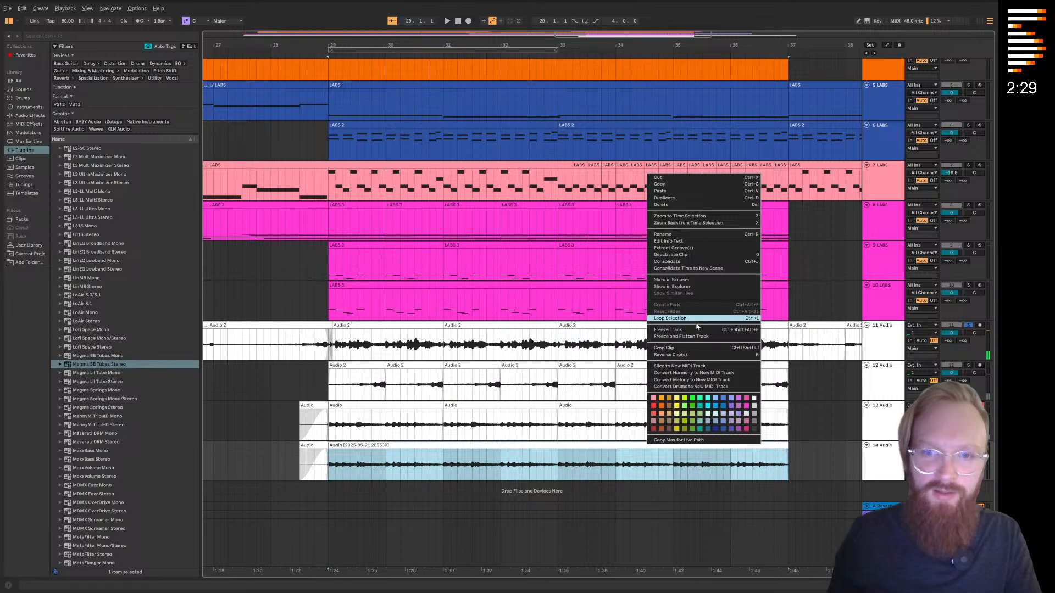
click(682, 355)
double_click(605, 445)
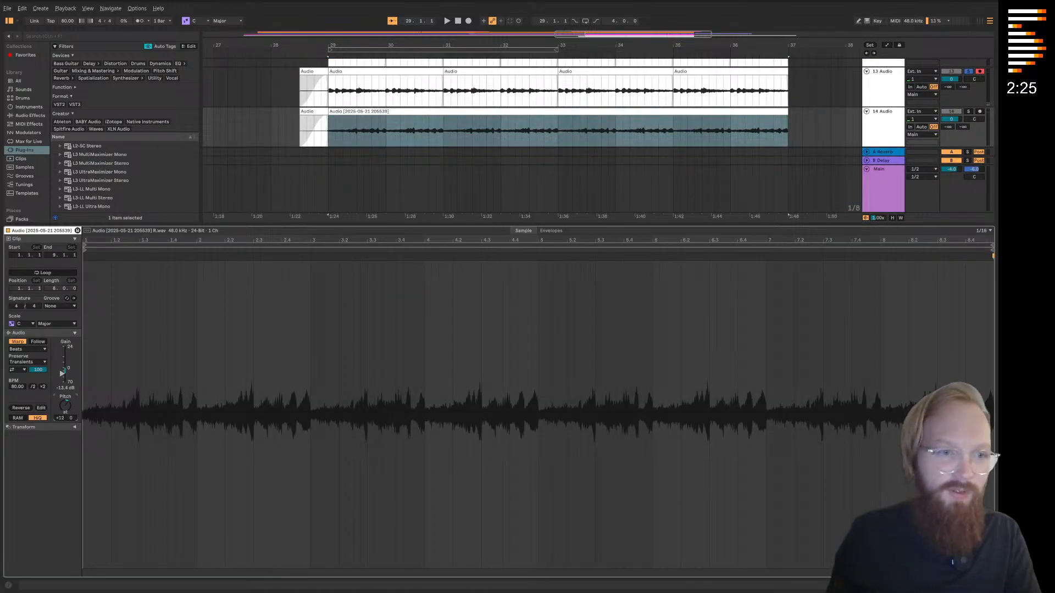
Play from bar 29, close the clip view, and turn off the solos on tracks 11 and 13
key(space)
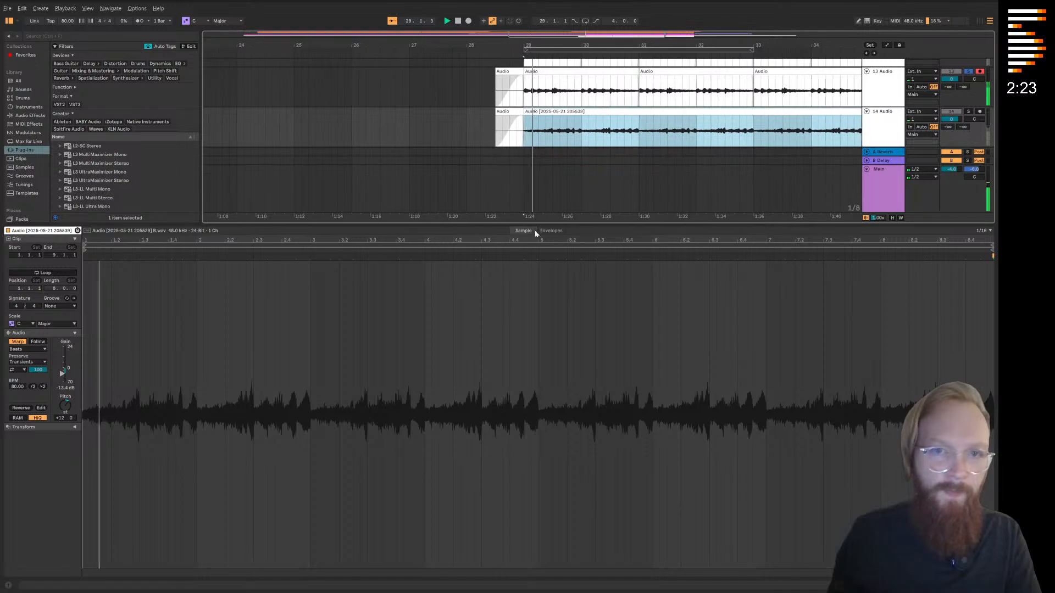
key(ctrl+alt+l)
click(968, 325)
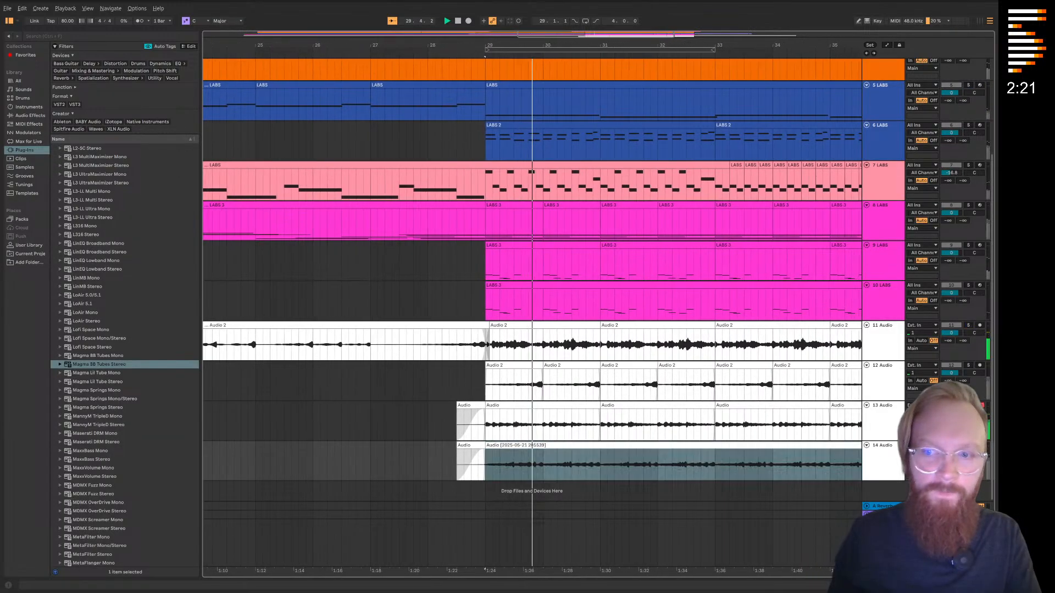
click(967, 446)
click(968, 445)
Listen to the full mix from bar 30 and examine how the reversed track 14 clip sits with the other layers
scroll(663, 244, right, 3)
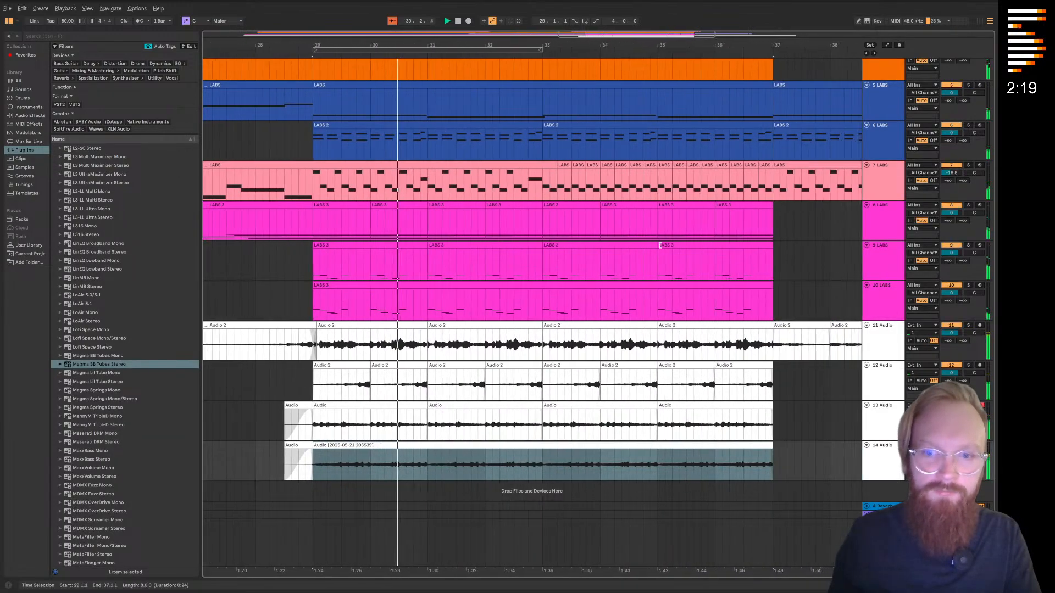
scroll(663, 245, up, 2)
click(828, 481)
scroll(763, 399, down, 2)
scroll(794, 440, right, 1)
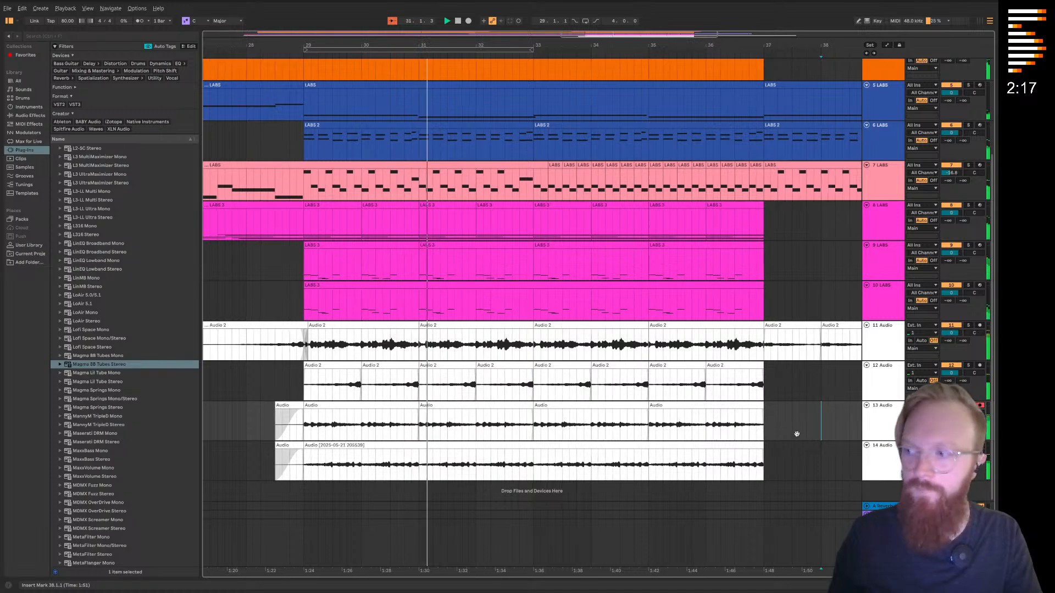
scroll(791, 417, left, 1)
scroll(791, 418, up, 1)
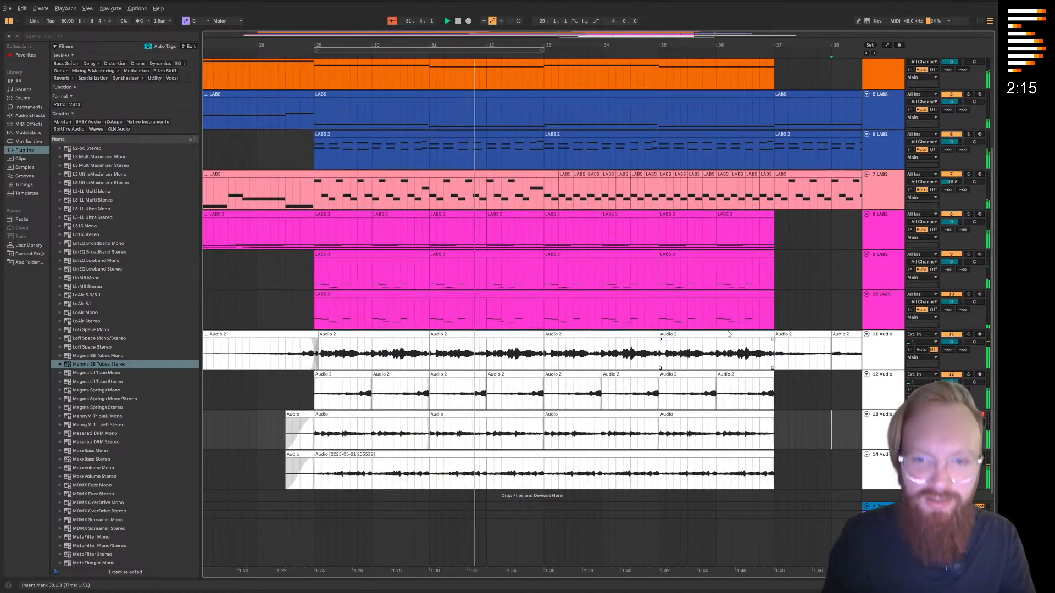
scroll(780, 384, down, 1)
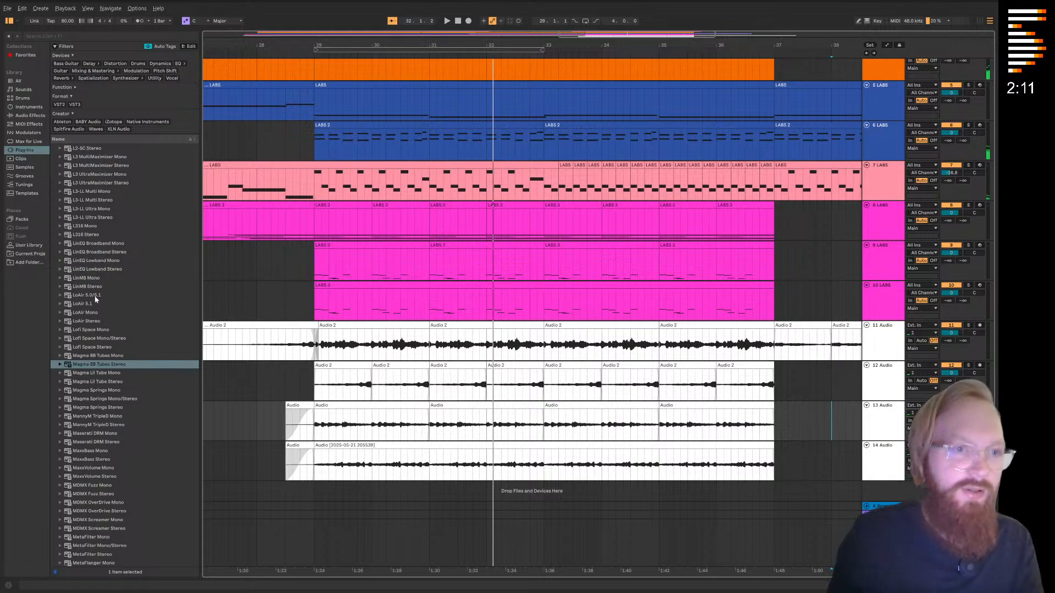
Copy the Q1 Stereo EQ from an existing LABS track and paste it onto track 14
scroll(97, 299, down, 10)
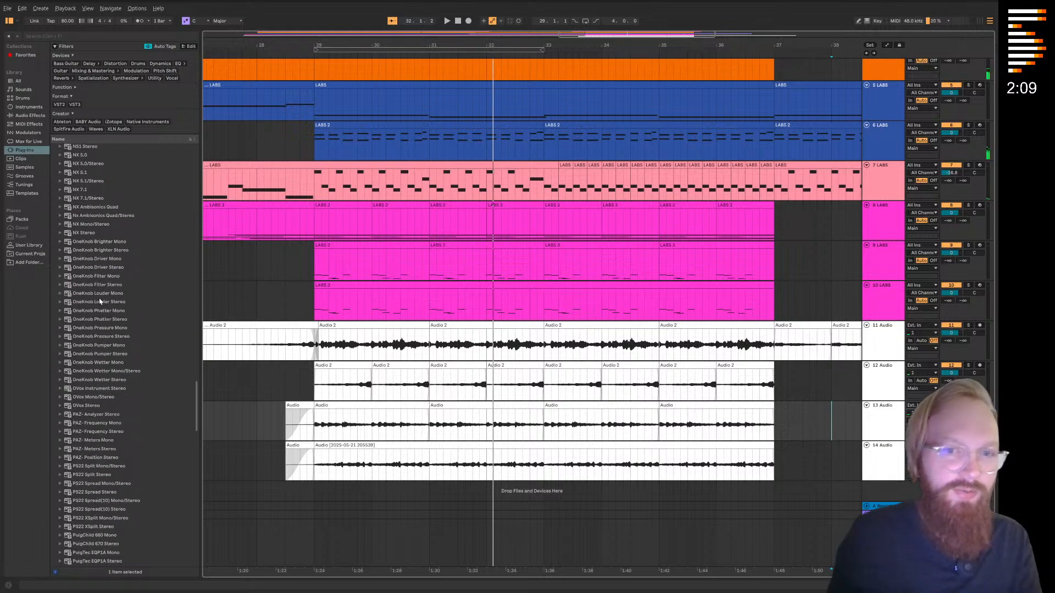
scroll(608, 263, up, 5)
click(892, 77)
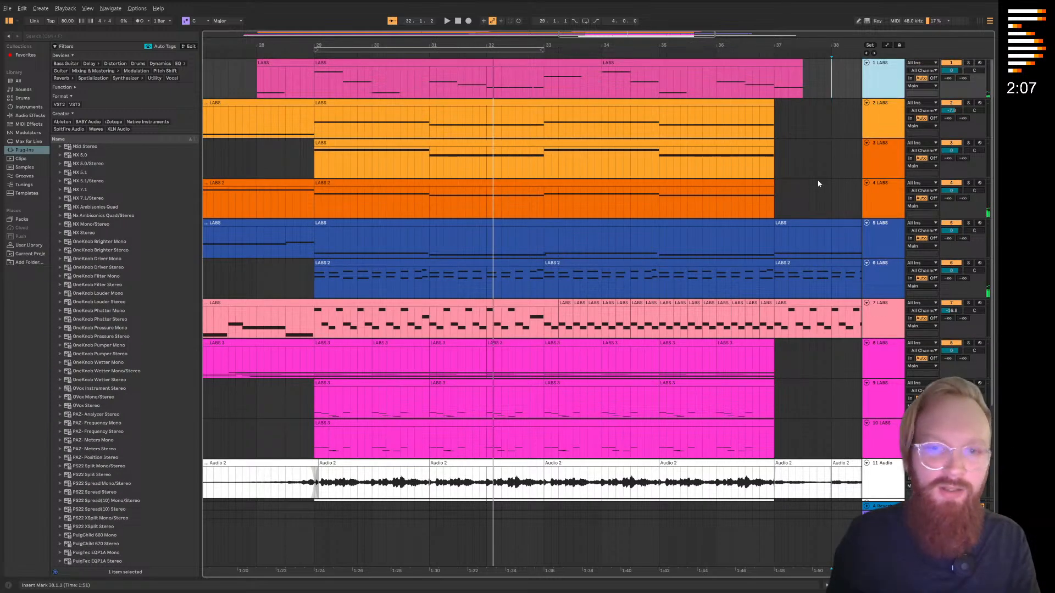
double_click(874, 86)
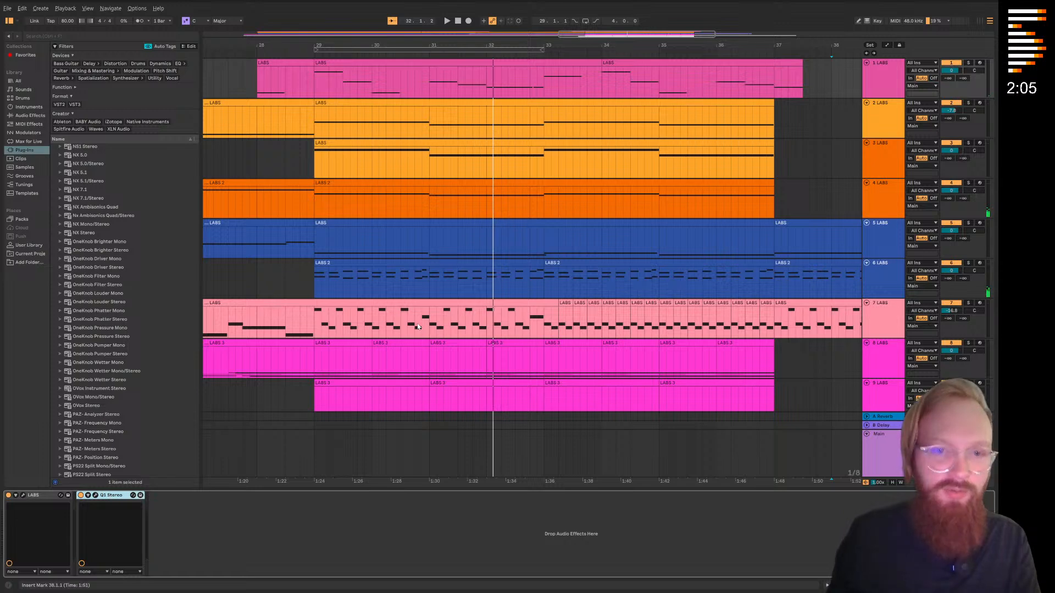
scroll(433, 330, down, 8)
click(875, 368)
click(467, 521)
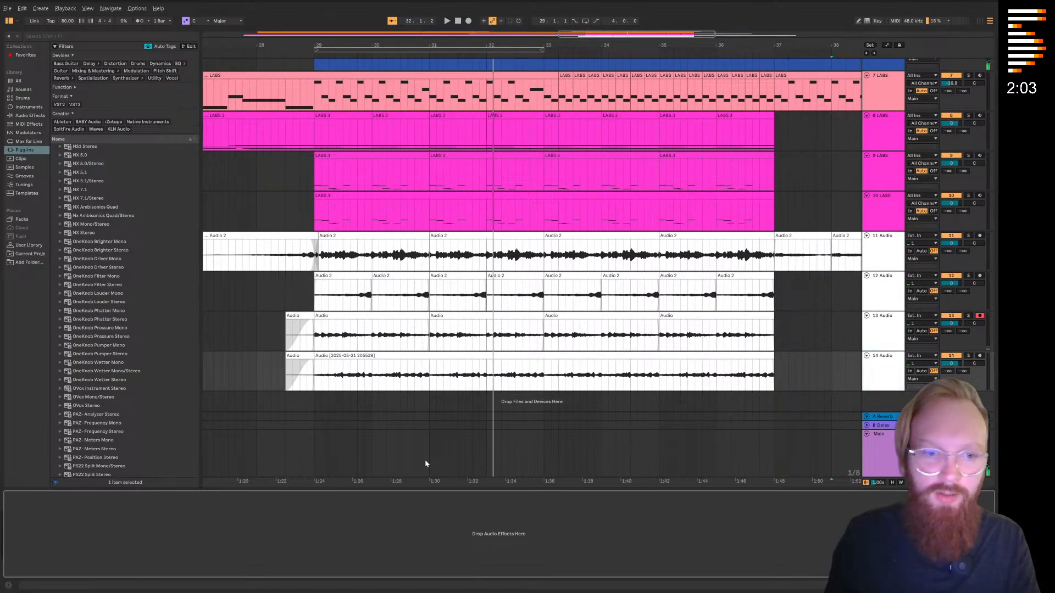
key(ctrl+v)
Automate the Q1 Stereo Band 1 frequency on track 14, dipping at bar 29 and rising to bar 37, and audition it from bar 29
key(w)
key(a)
scroll(580, 374, up, 3)
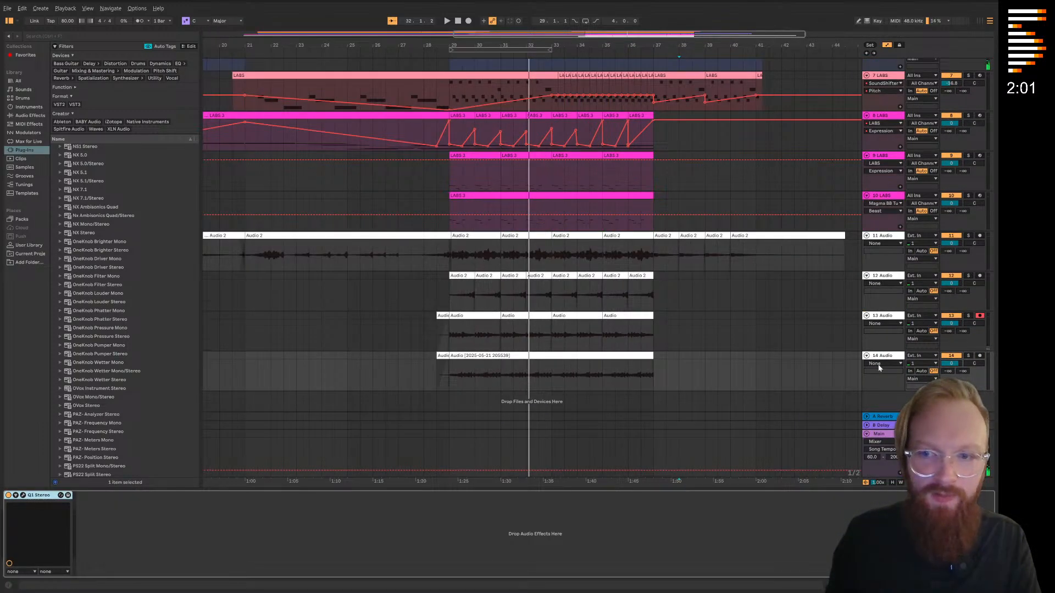
click(877, 364)
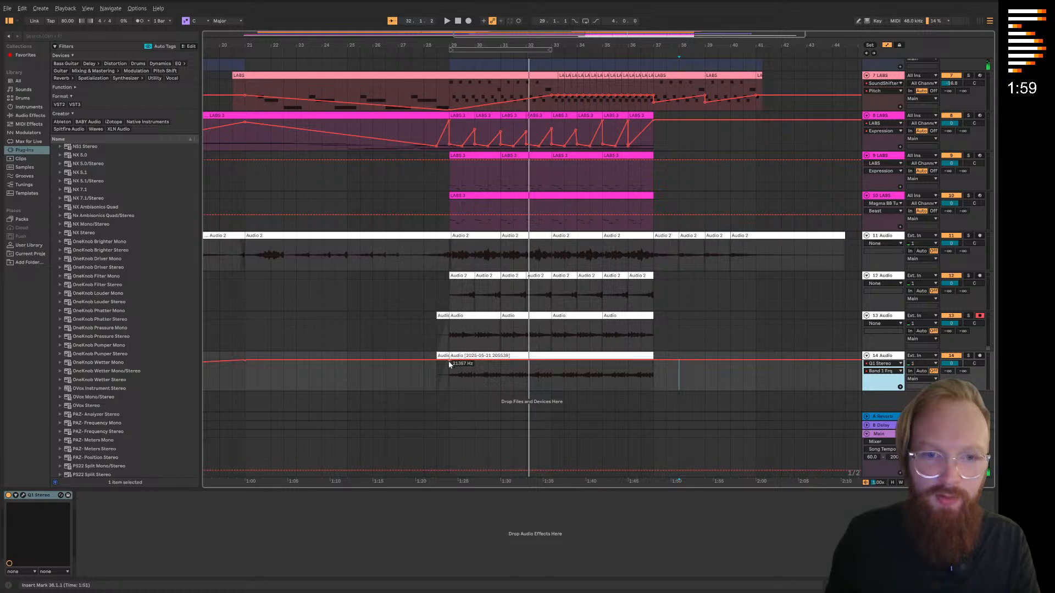
drag(447, 367, 449, 380)
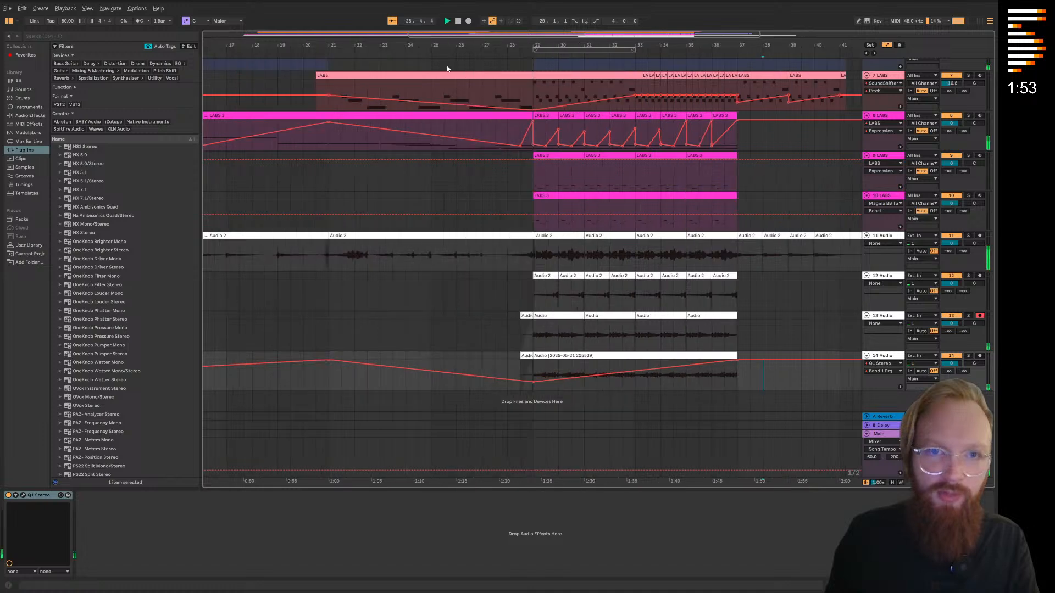
key(space)
click(967, 357)
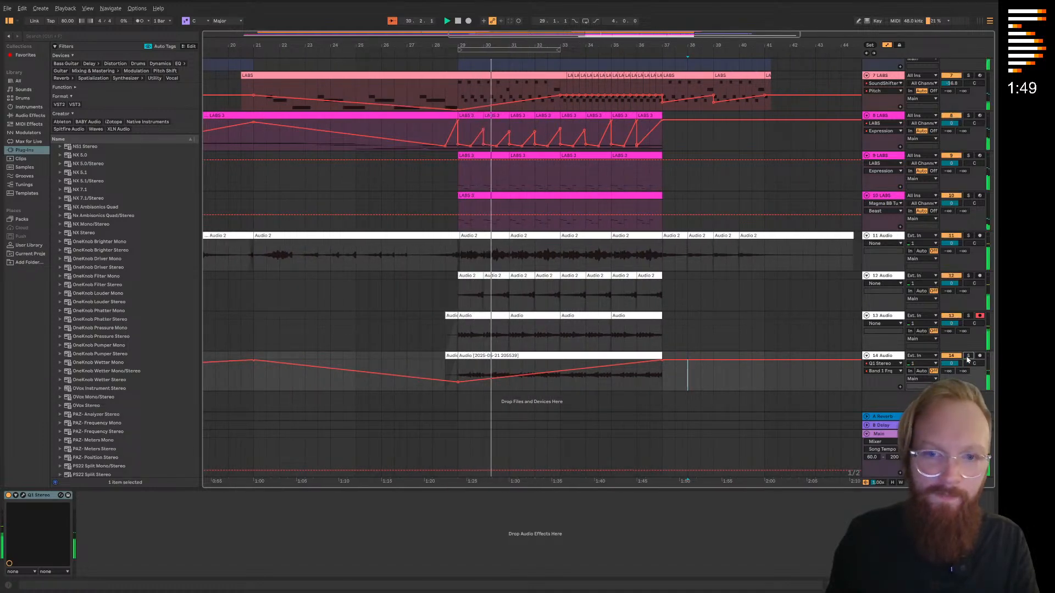
click(968, 357)
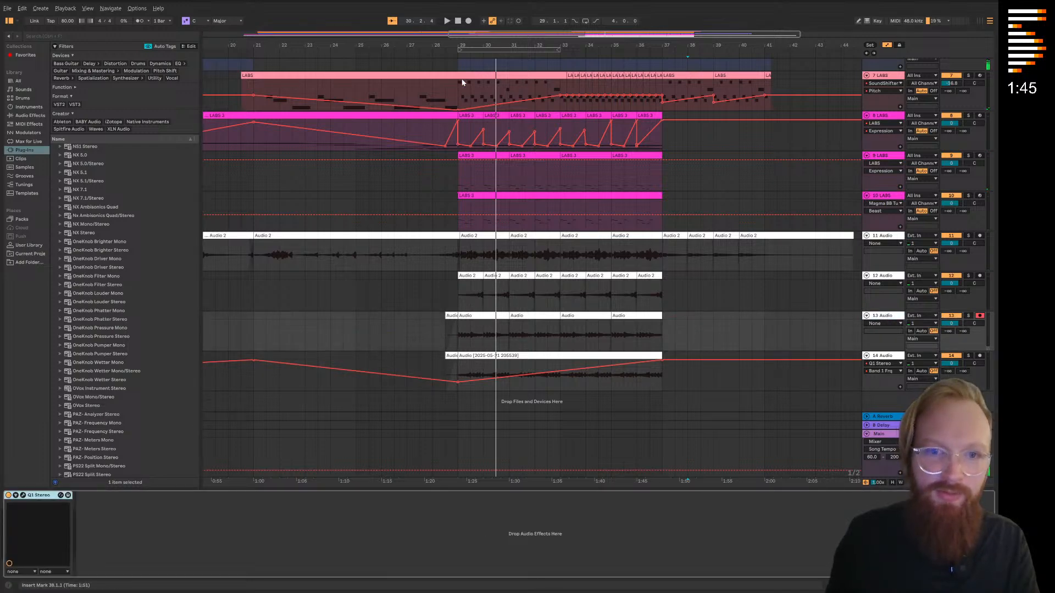
Copy the Q1 Stereo with its Band 1 frequency automation onto track 13 and play from bar 29
click(896, 323)
click(892, 345)
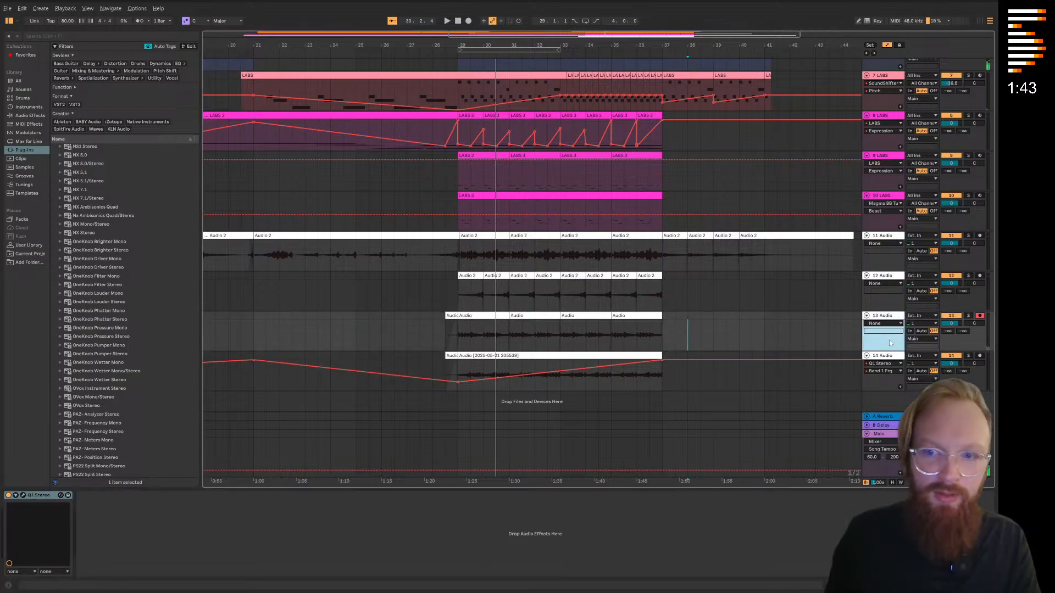
click(456, 59)
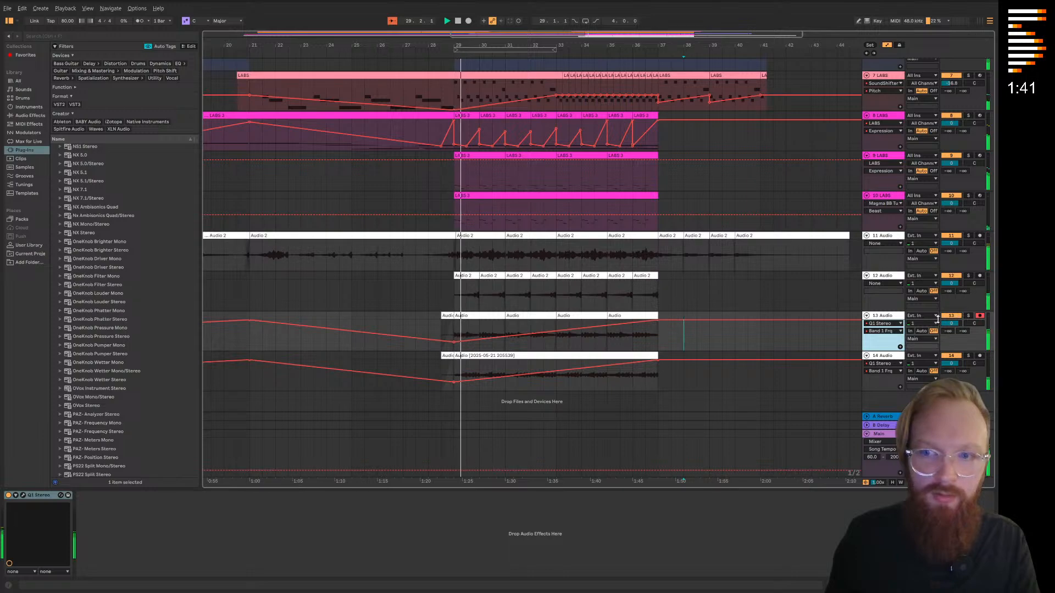
Clear the time range from 37.3.1 to 42.3.1 on tracks 5 to 8
scroll(532, 172, up, 5)
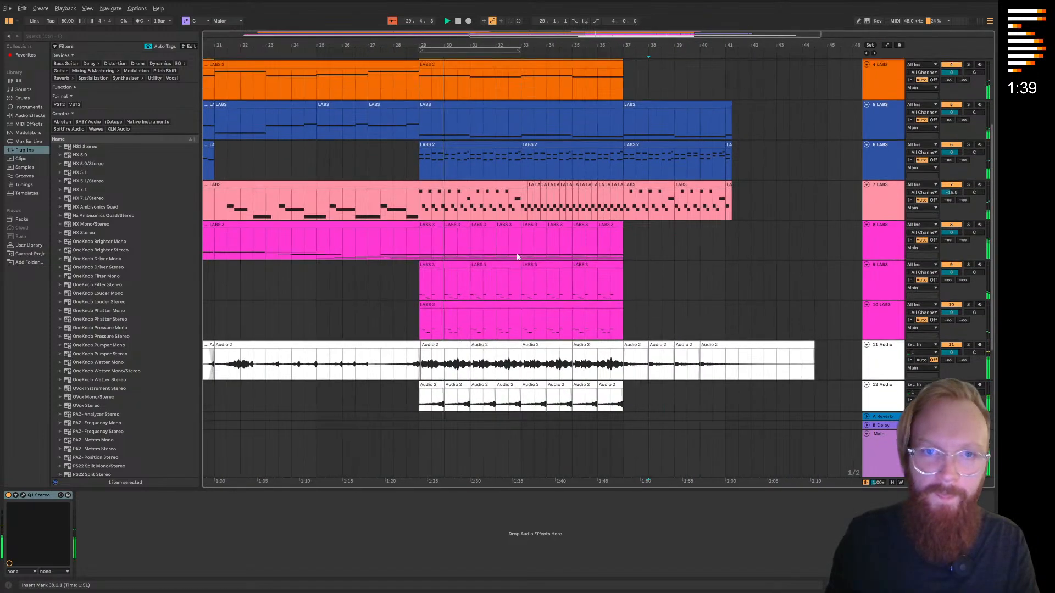
scroll(532, 172, down, 5)
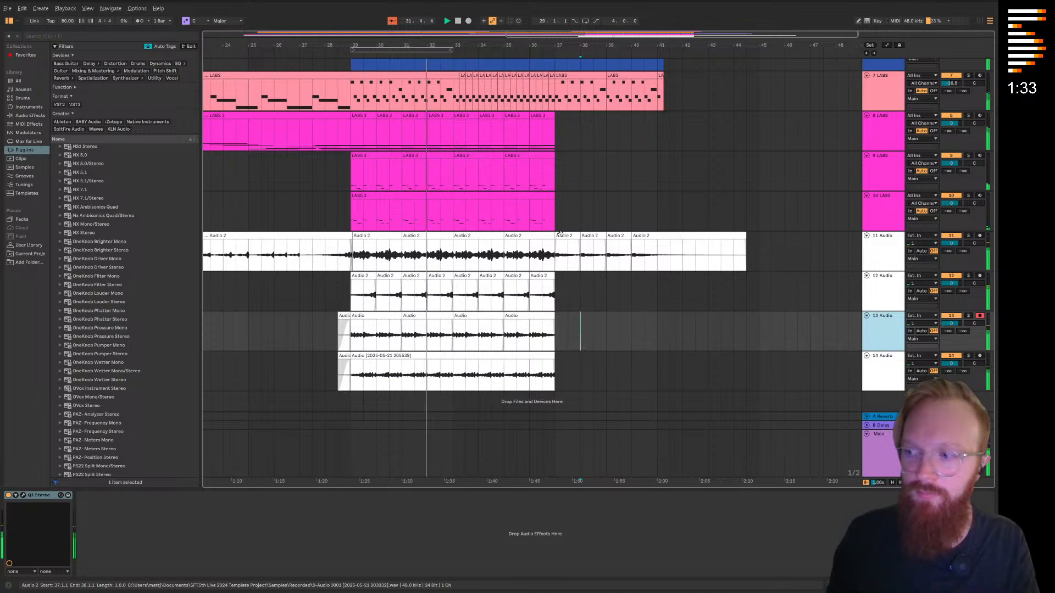
scroll(551, 234, left, 1)
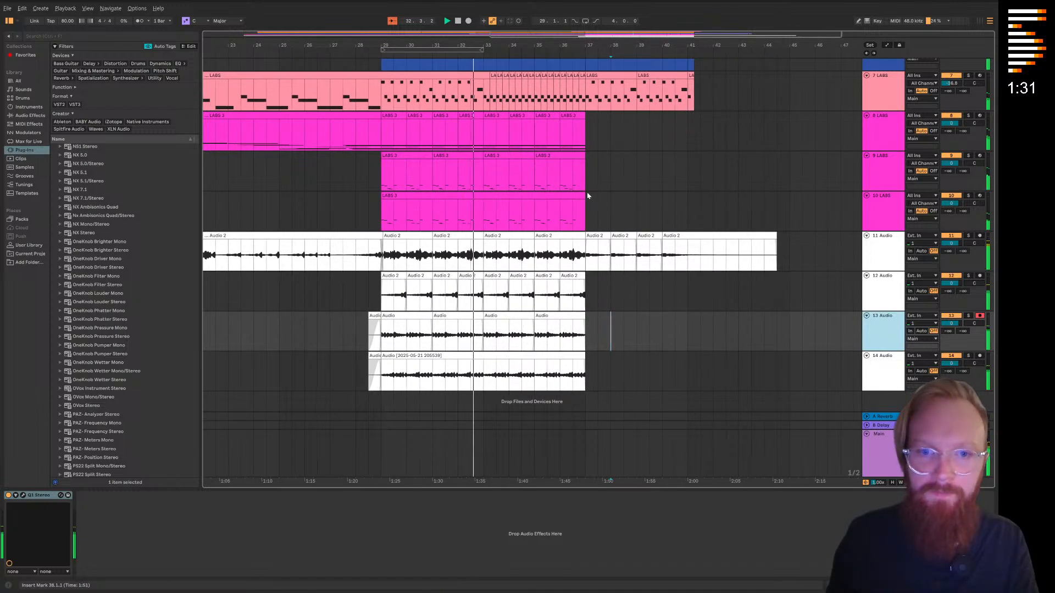
scroll(528, 266, up, 4)
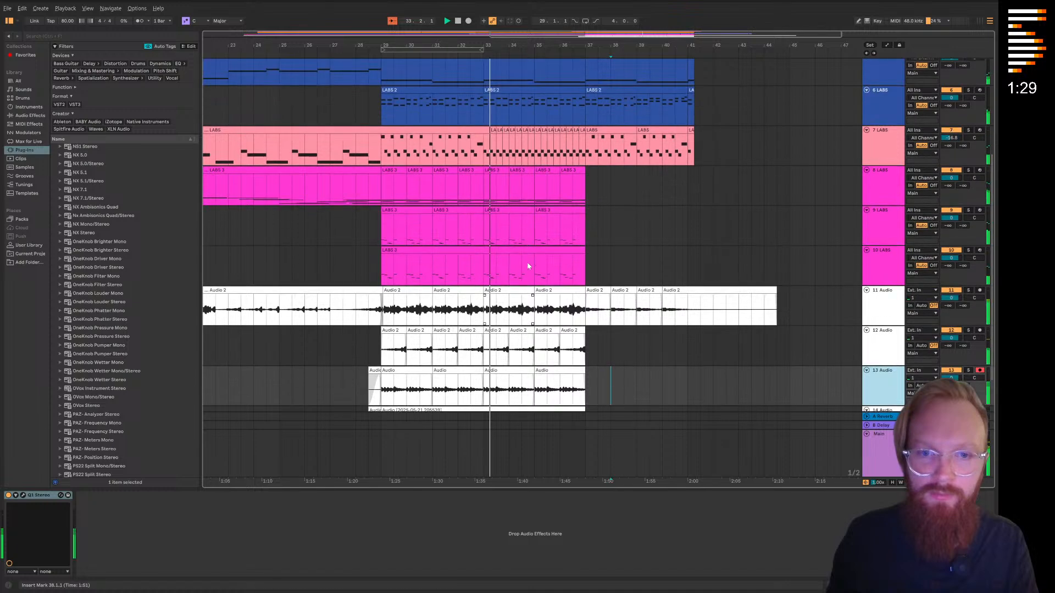
scroll(615, 247, up, 1)
drag(728, 281, 600, 146)
key(Delete)
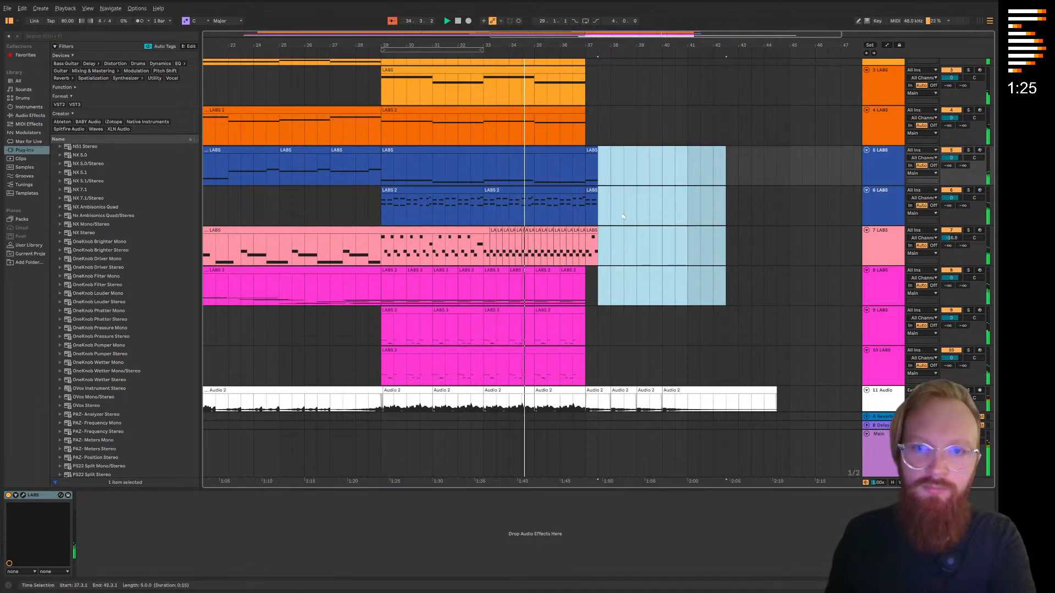
Trim the leftover LABS clip ends on tracks 5 to 7 closer to bar 37
scroll(623, 215, up, 6)
click(559, 283)
drag(531, 211, 733, 202)
drag(617, 277, 436, 124)
key(Delete)
drag(471, 154, 480, 129)
drag(460, 280, 419, 122)
key(Delete)
Delete the remaining clip pieces on tracks 5 and 6 between 37.1.1 and 37.2.1
click(569, 194)
drag(462, 192, 392, 144)
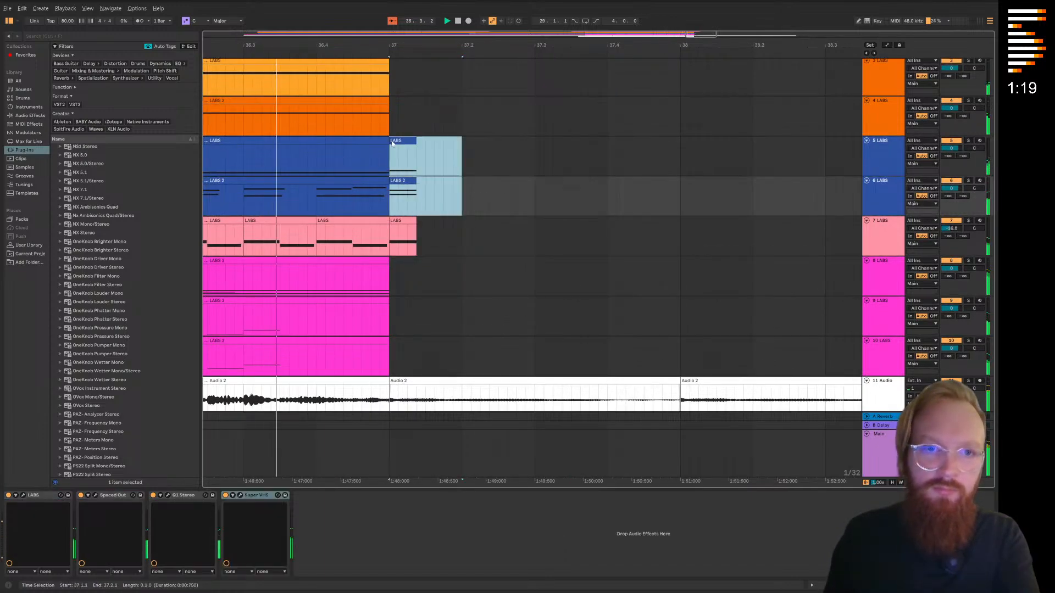
key(Delete)
click(471, 125)
Move the last Audio 2 clip on track 11 one bar later and fill the gap with a copy of the preceding one-bar clip
scroll(546, 264, up, 3)
scroll(548, 211, down, 8)
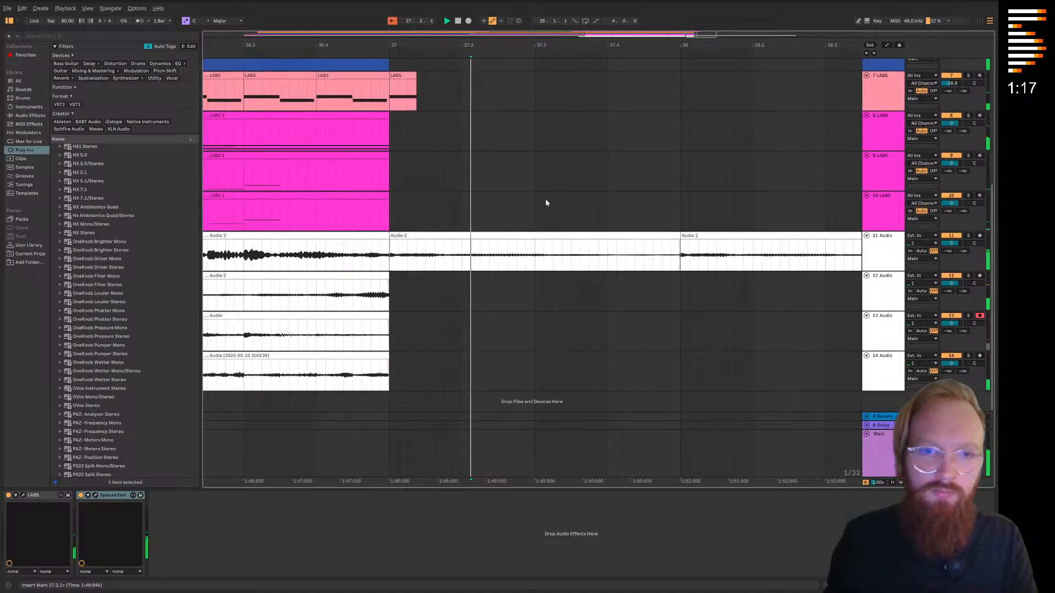
click(615, 159)
scroll(614, 161, down, 8)
scroll(672, 154, up, 1)
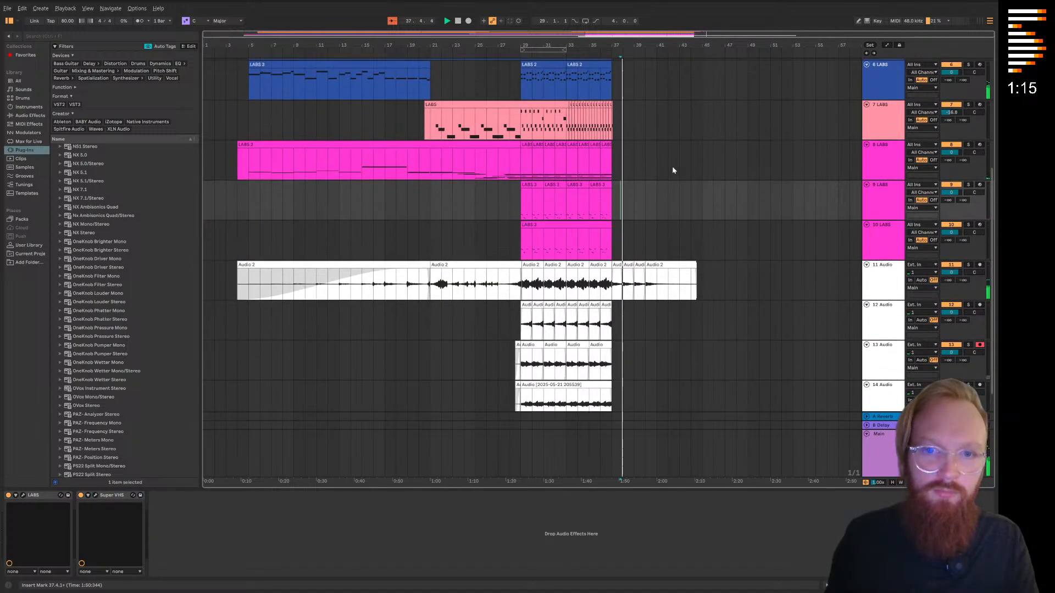
click(640, 282)
click(652, 265)
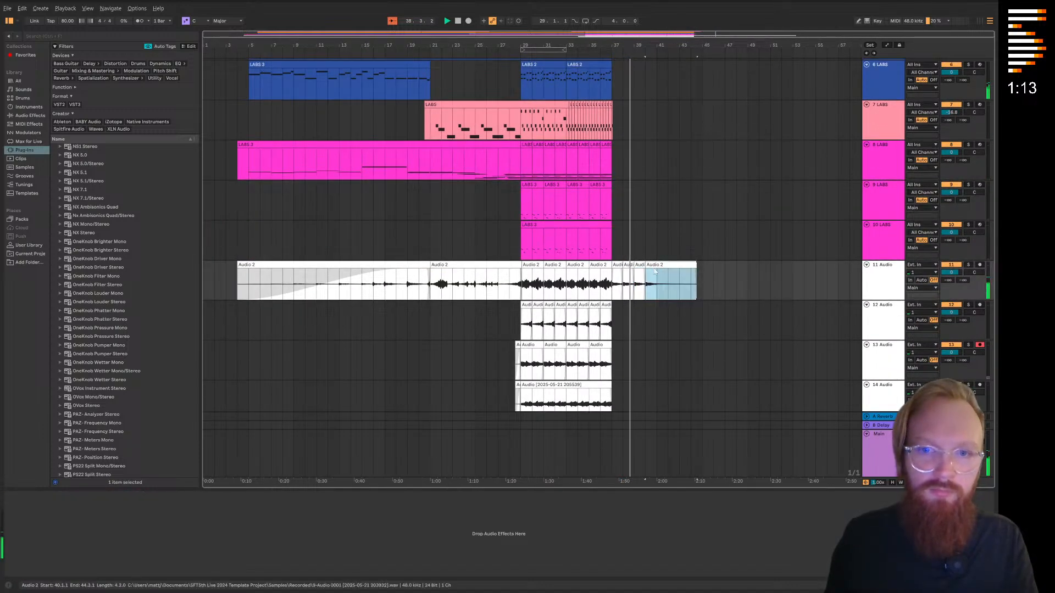
drag(653, 265, 664, 265)
click(720, 247)
Fade out the last Audio 2 clip on track 11 from about bar 42 to its end, and stop playback
scroll(645, 299, up, 4)
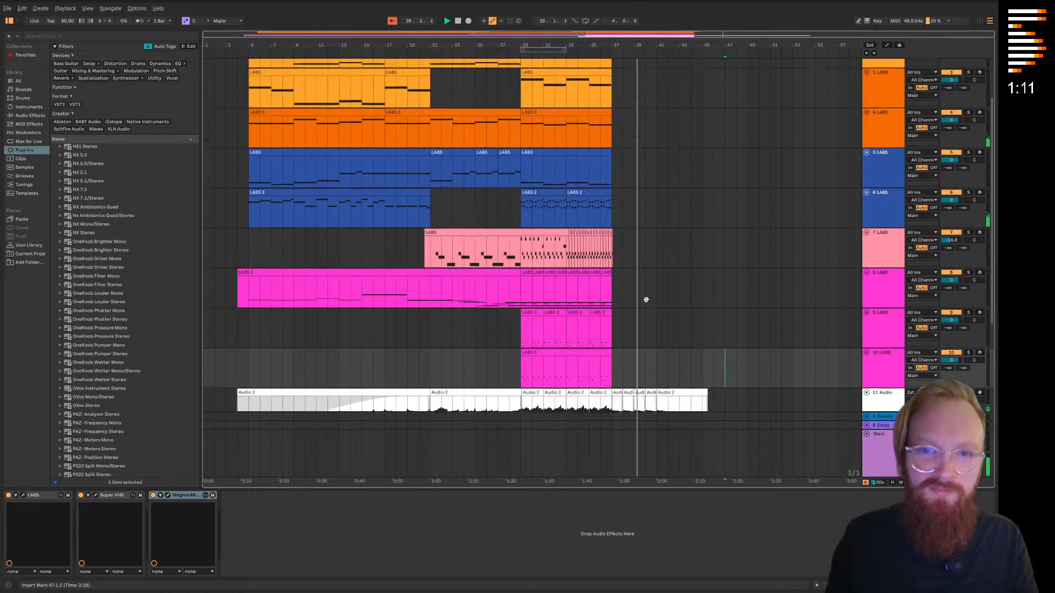
scroll(657, 297, down, 4)
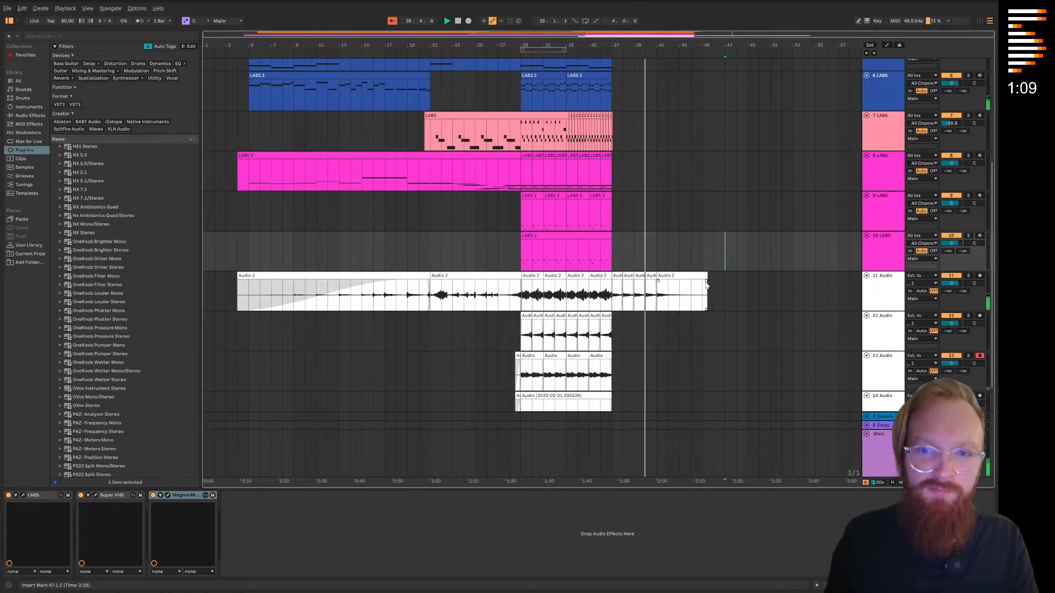
drag(707, 285, 657, 277)
scroll(673, 171, down, 1)
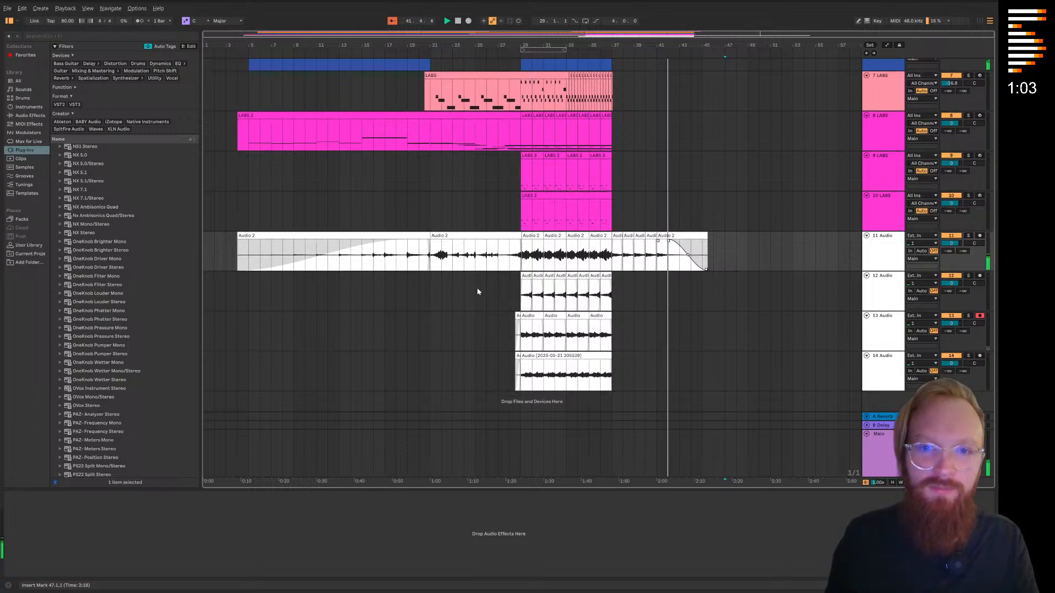
key(space)
Consolidate the track 7 LABS clips from bar 29 to bar 37 into one clip
scroll(555, 314, up, 6)
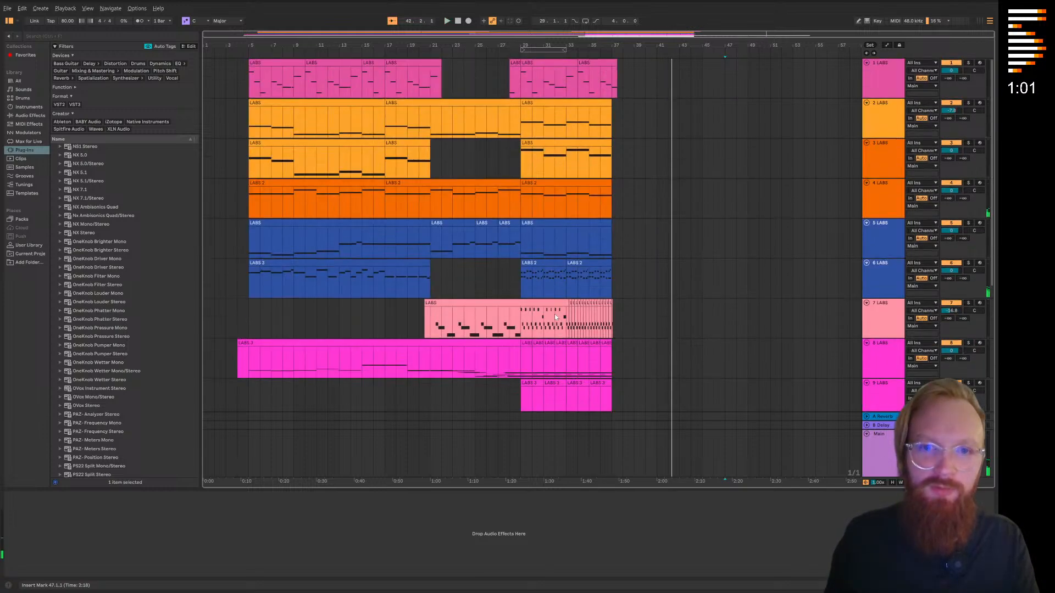
click(554, 64)
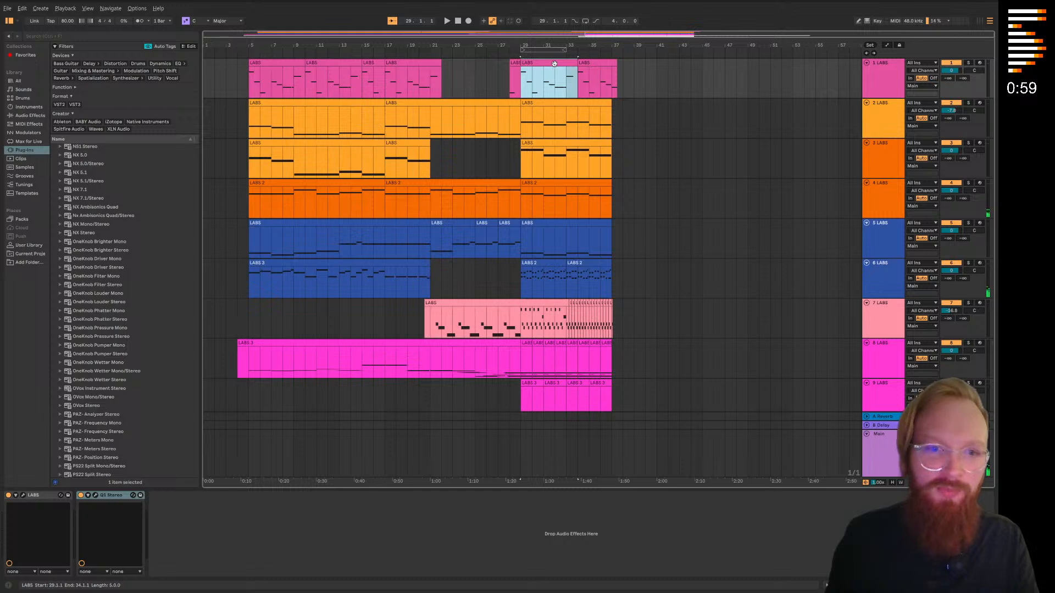
click(633, 168)
scroll(617, 261, down, 6)
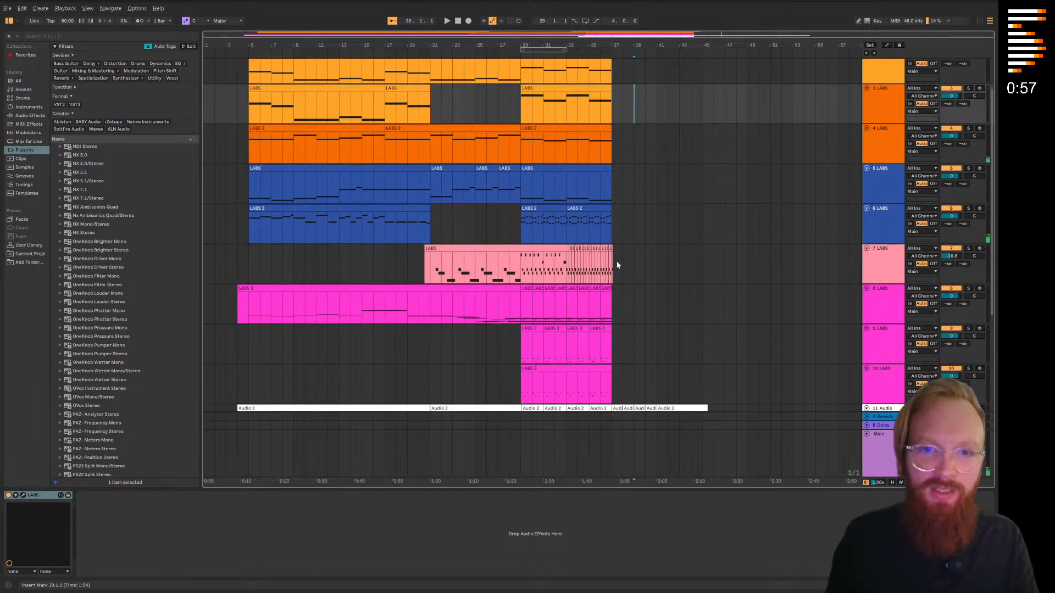
scroll(582, 312, up, 1)
click(644, 296)
scroll(588, 280, up, 5)
drag(318, 201, 809, 212)
right_click(797, 214)
click(802, 297)
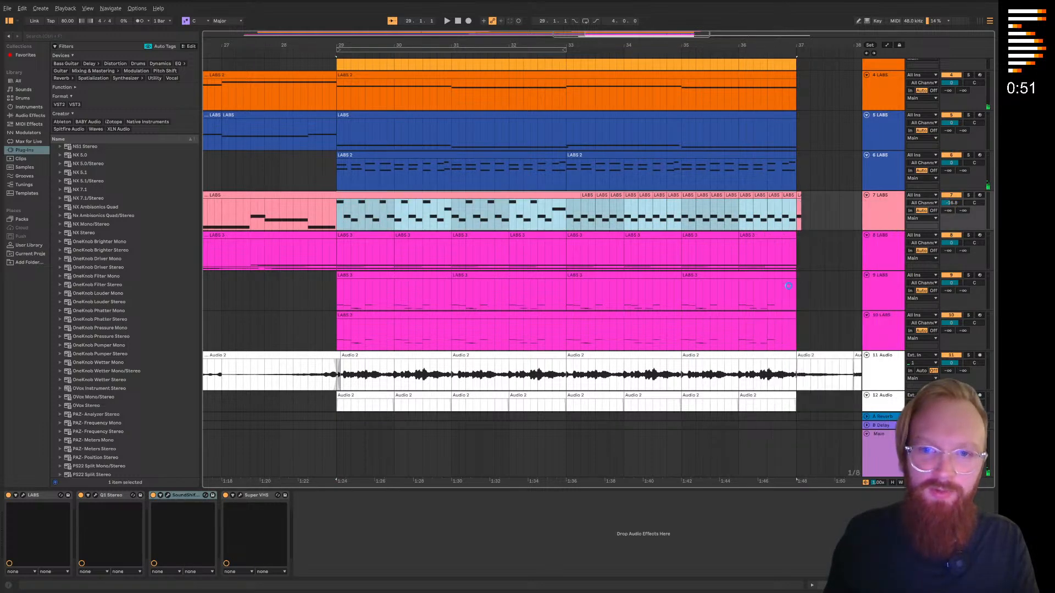
Open the consolidated track 7 clip, add a short G#3 note at its start, and play from bar 29
double_click(466, 196)
scroll(314, 412, down, 3)
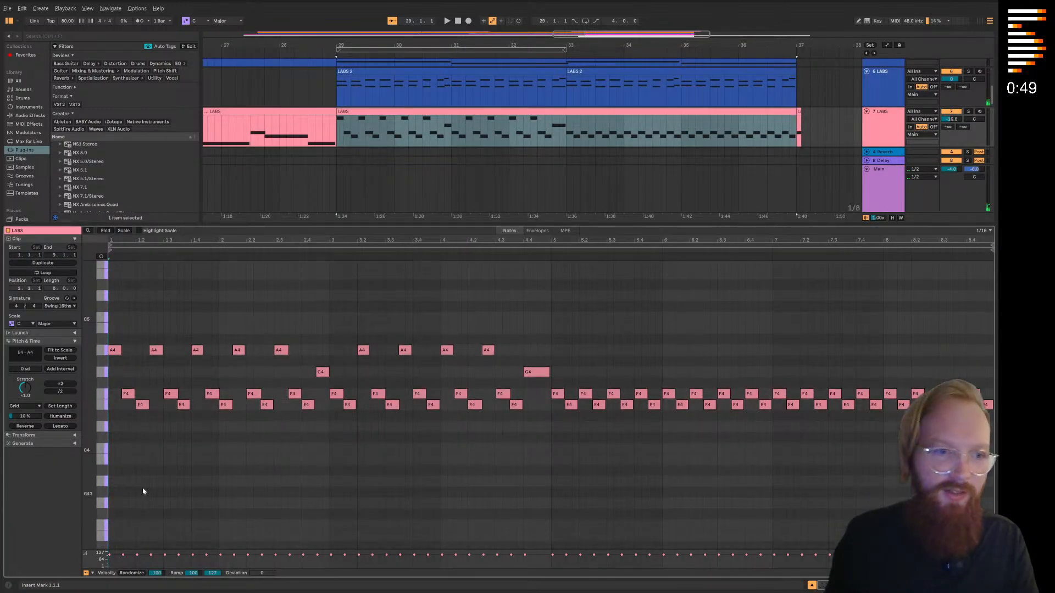
double_click(116, 447)
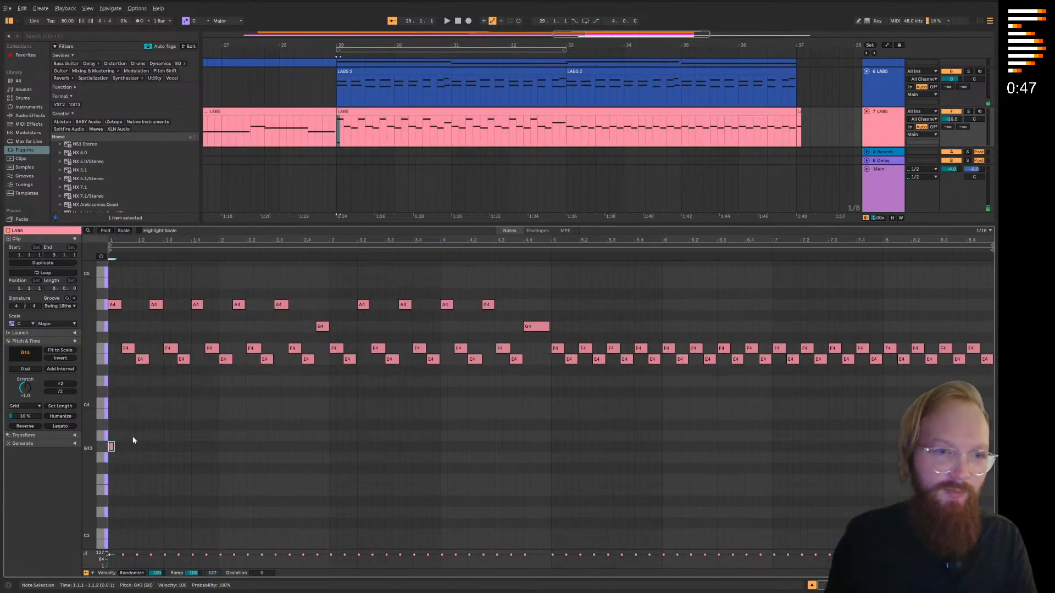
click(334, 51)
key(space)
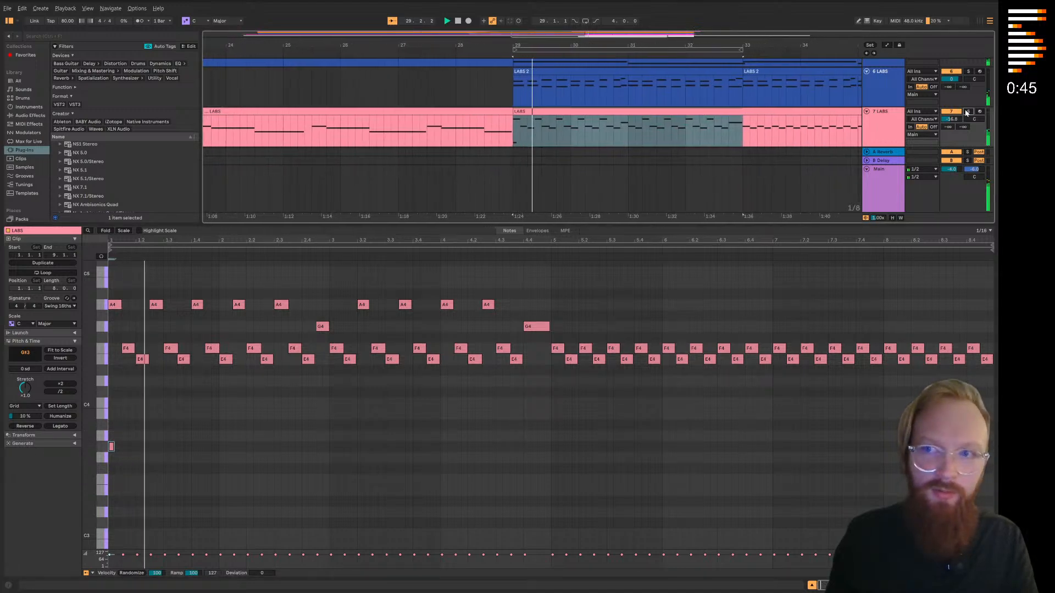
Solo track 7 and lower the added note to B2, replaying the clip's start to hear it
drag(111, 446, 111, 544)
key(space)
key(space)
key(space)
key(space)
Audition other low pitches for the added note and set it to G#2
key(space)
scroll(160, 467, down, 1)
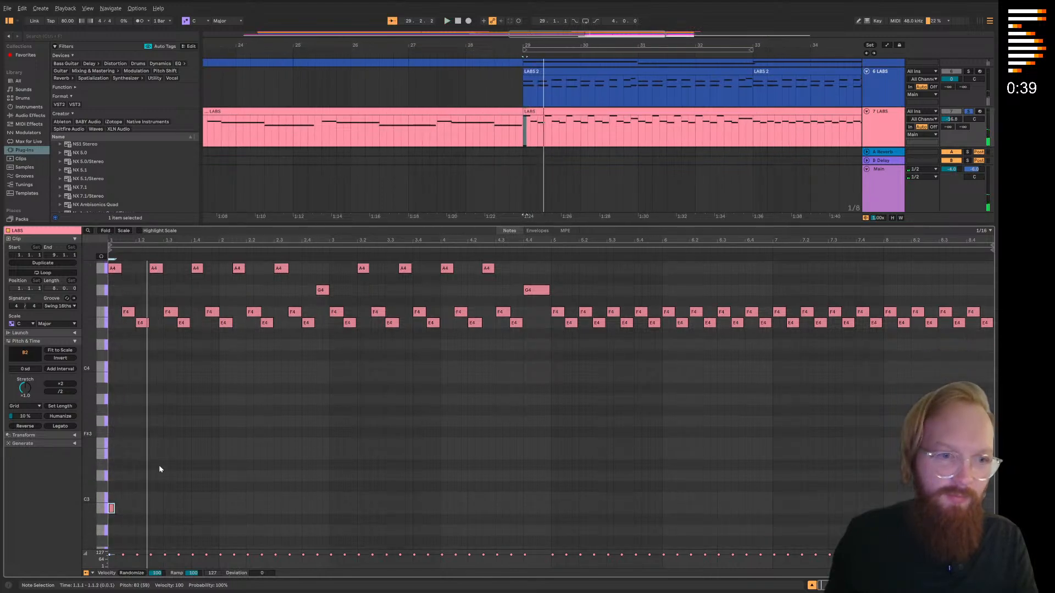
scroll(159, 469, down, 1)
key(space)
drag(111, 497, 111, 489)
key(space)
key(space)
scroll(111, 488, down, 3)
key(space)
drag(112, 444, 112, 487)
key(space)
scroll(124, 480, down, 3)
Add a second G#2 note on beat 3 of the first bar and duplicate the pair through the clip's fifth bar
key(space)
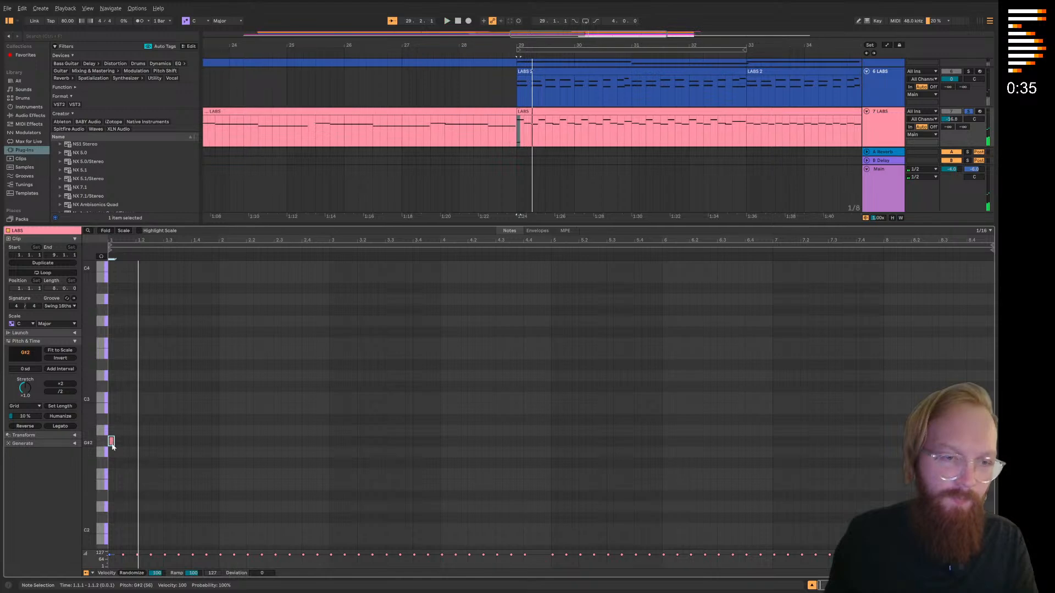
double_click(166, 441)
key(space)
drag(202, 471, 111, 434)
key(ctrl+d)
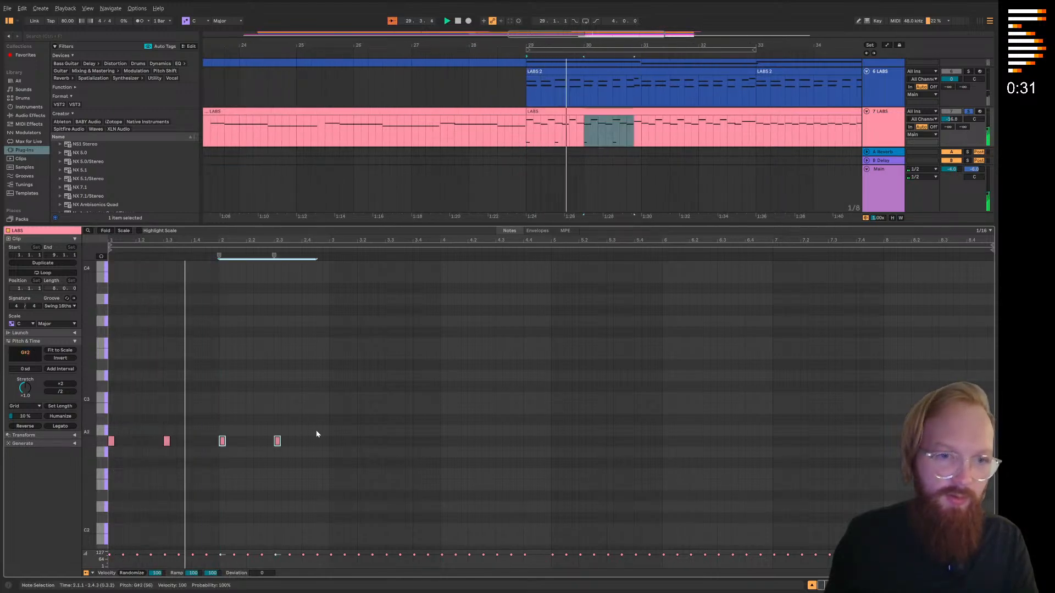
key(ctrl+d)
key(ctrl+d)
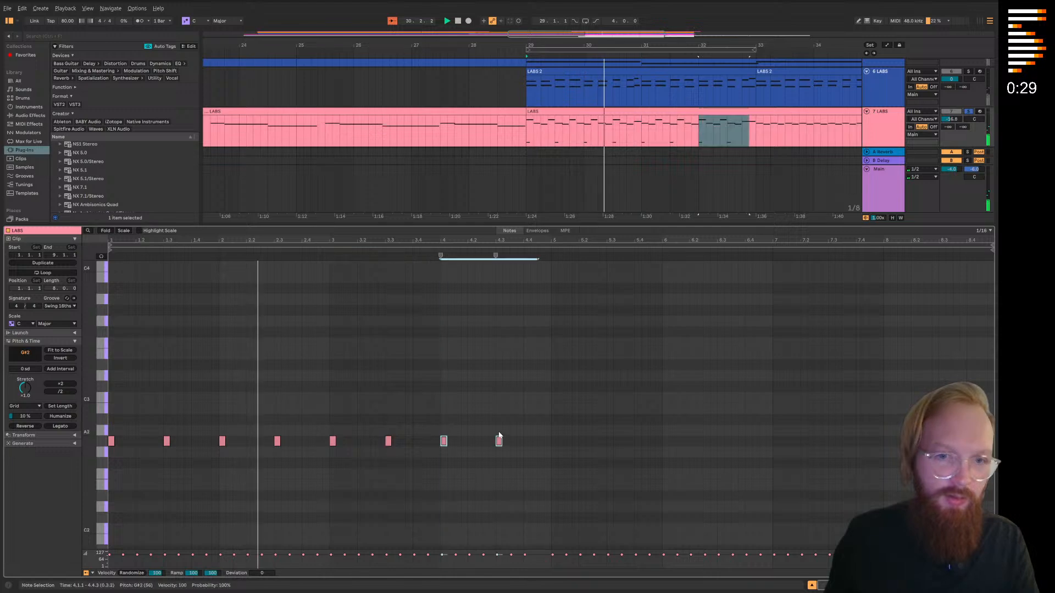
key(ctrl+d)
Copy the G#2 notes from the first five bars of the track 7 clip and paste them from bar 6 onward
drag(679, 490, 337, 432)
drag(91, 407, 89, 407)
key(ctrl+c)
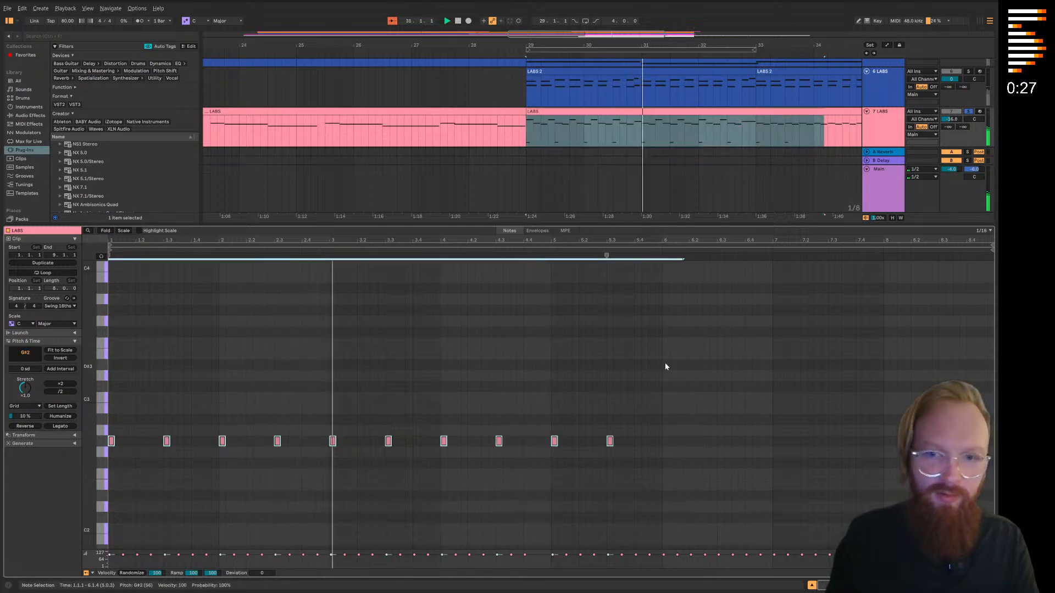
click(660, 367)
key(ctrl+v)
scroll(781, 415, down, 1)
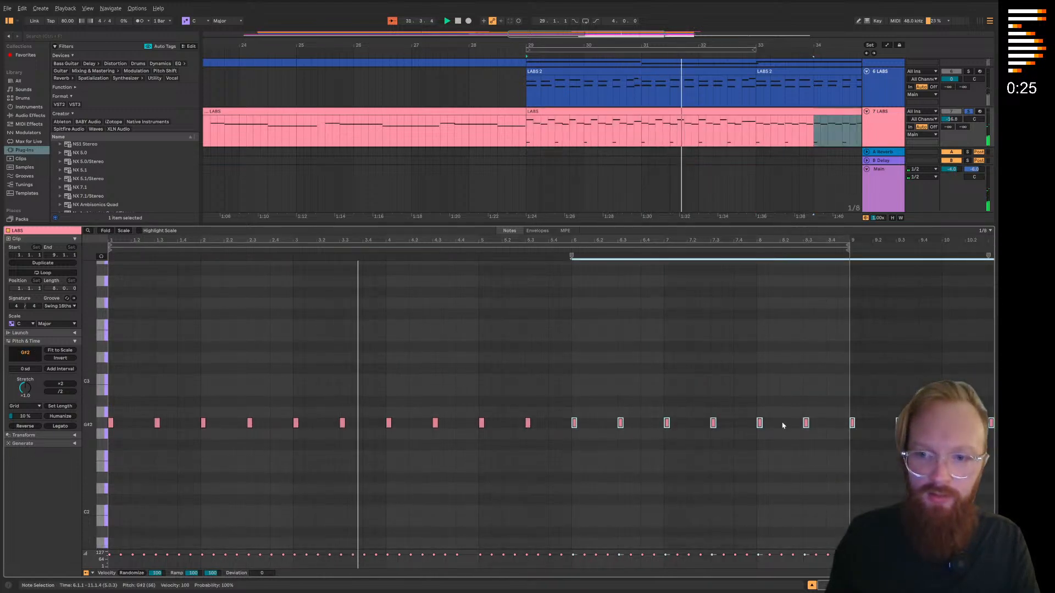
key(ctrl+alt+l)
scroll(806, 201, right, 4)
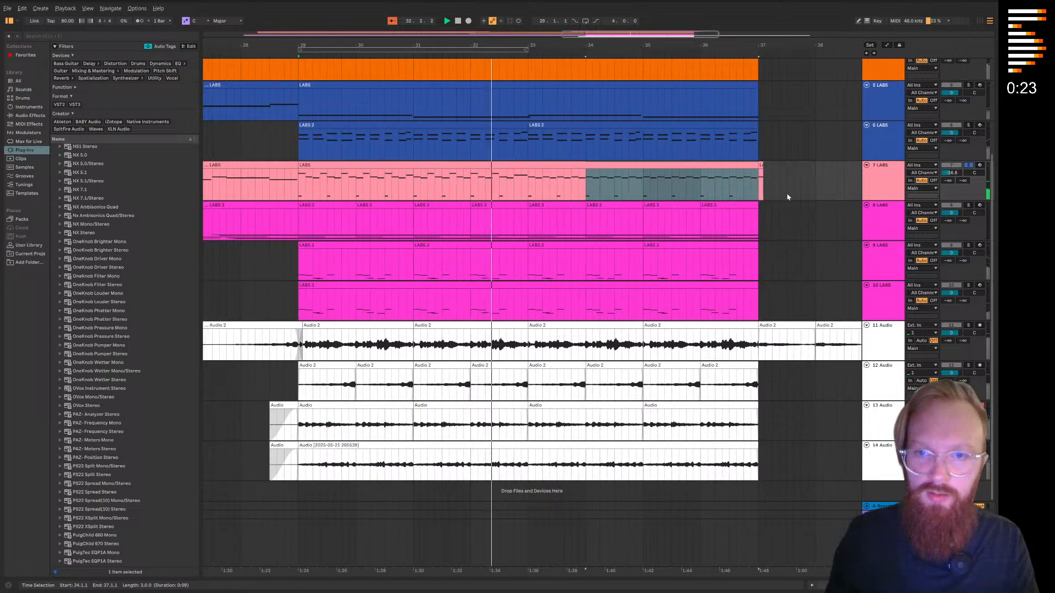
Select all G#2 notes in the track 7 clip, raise their velocity to 127, and play from bar 29
click(696, 166)
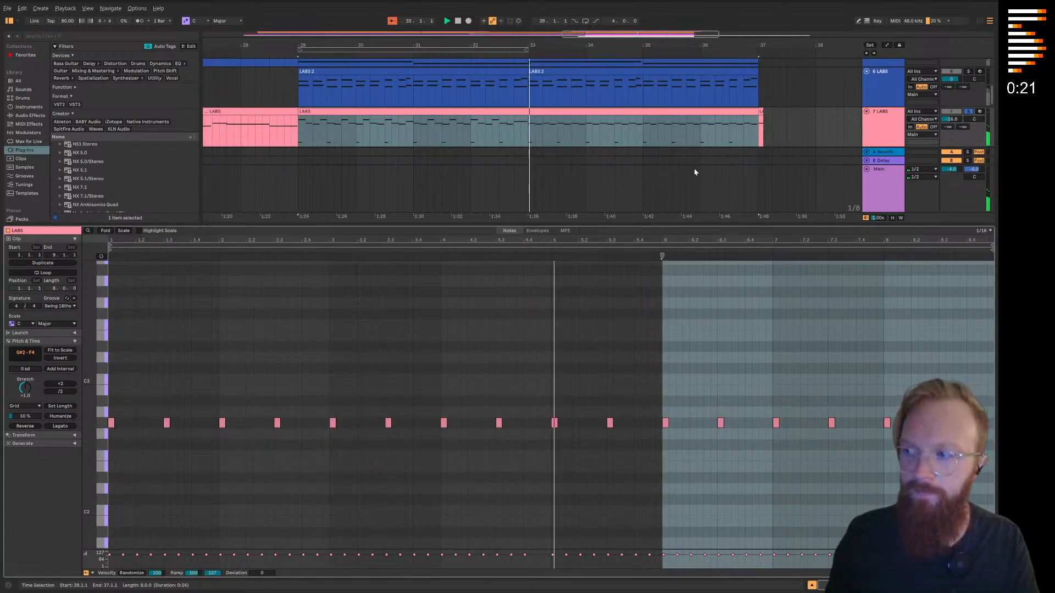
scroll(568, 406, down, 2)
click(102, 388)
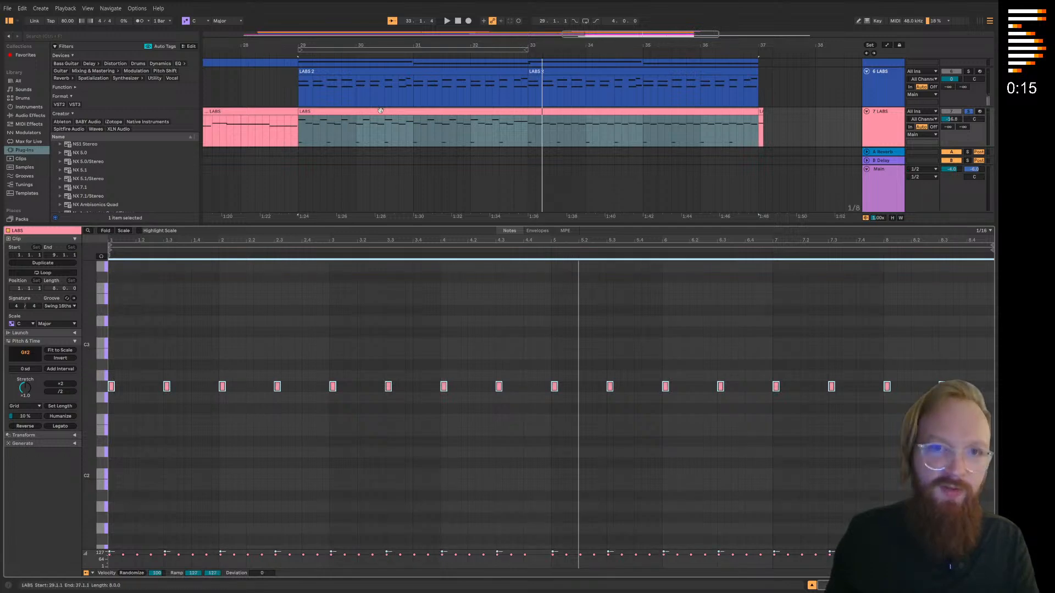
key(space)
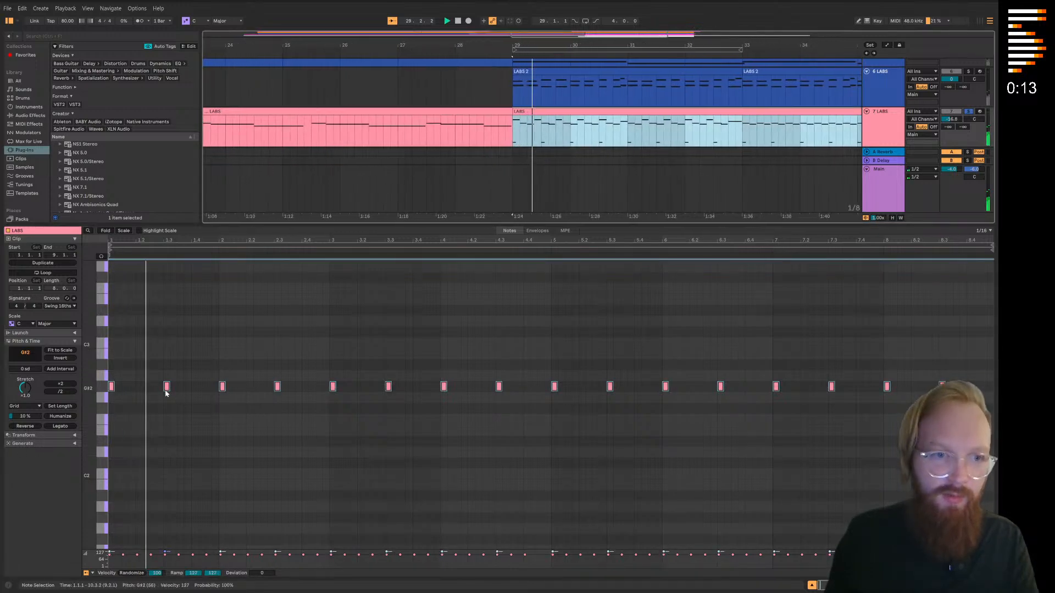
Unsolo track 7, inspect the track 1 clip at bar 29, and look over the full arrangement
click(968, 111)
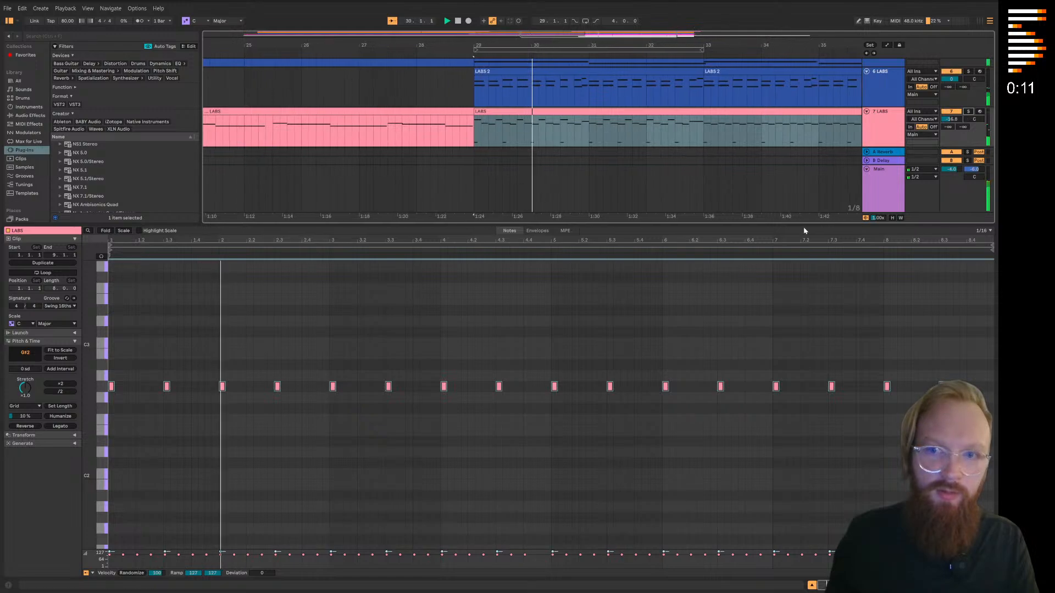
key(ctrl+alt+l)
scroll(550, 294, up, 5)
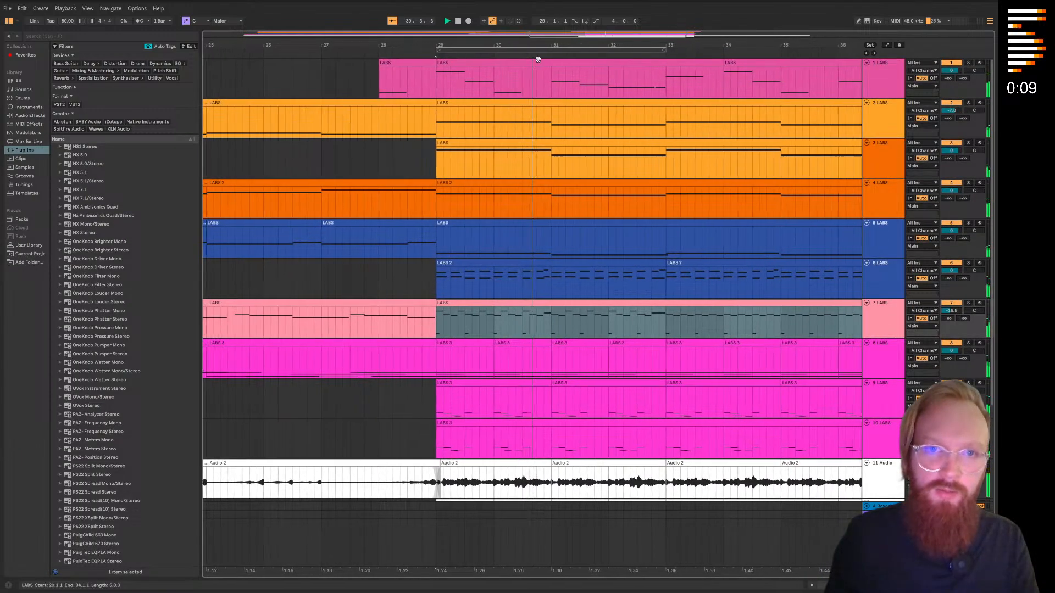
double_click(536, 61)
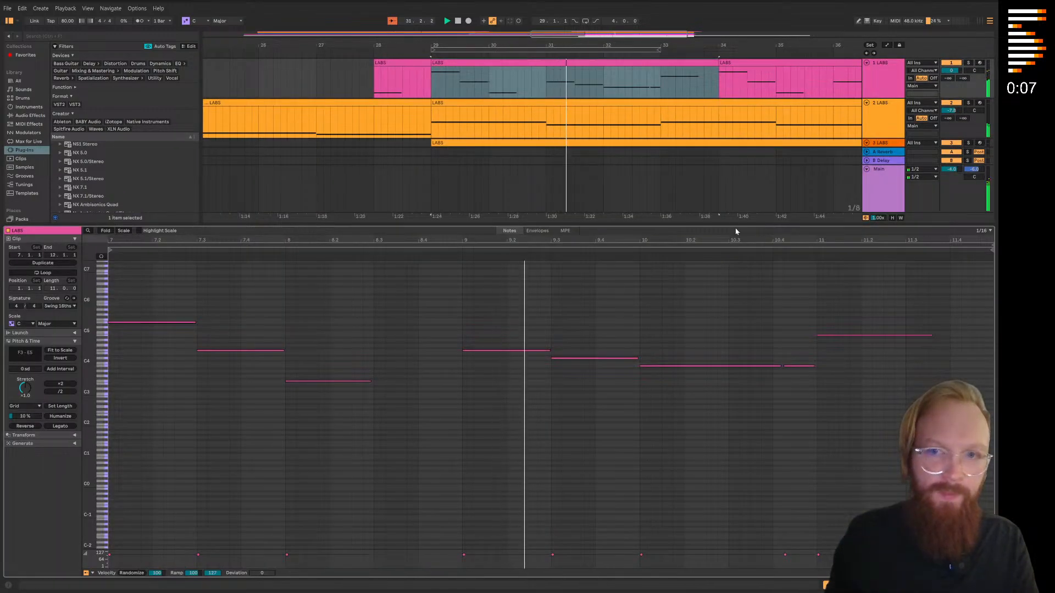
key(ctrl+alt+l)
scroll(419, 364, down, 6)
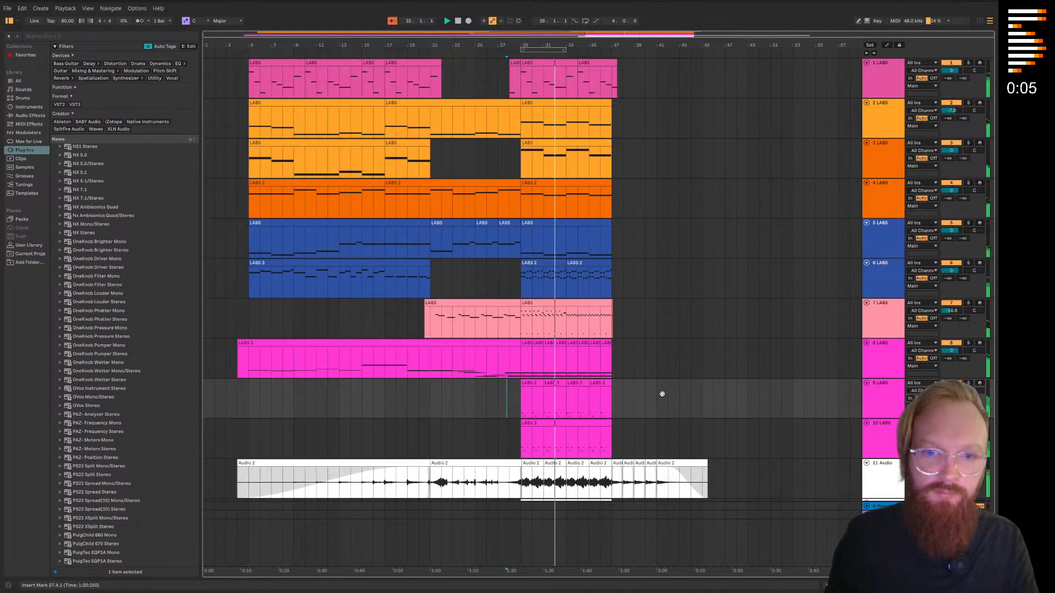
scroll(664, 352, down, 3)
scroll(661, 255, up, 1)
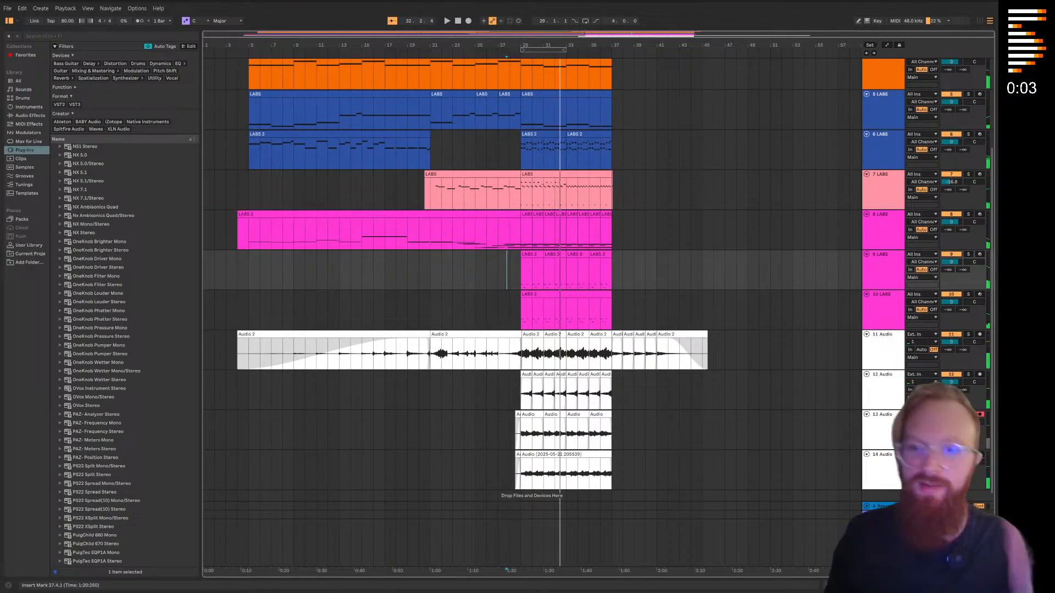
Select the Main track and add the iZotope Ozone 11 plug-in to it
click(950, 532)
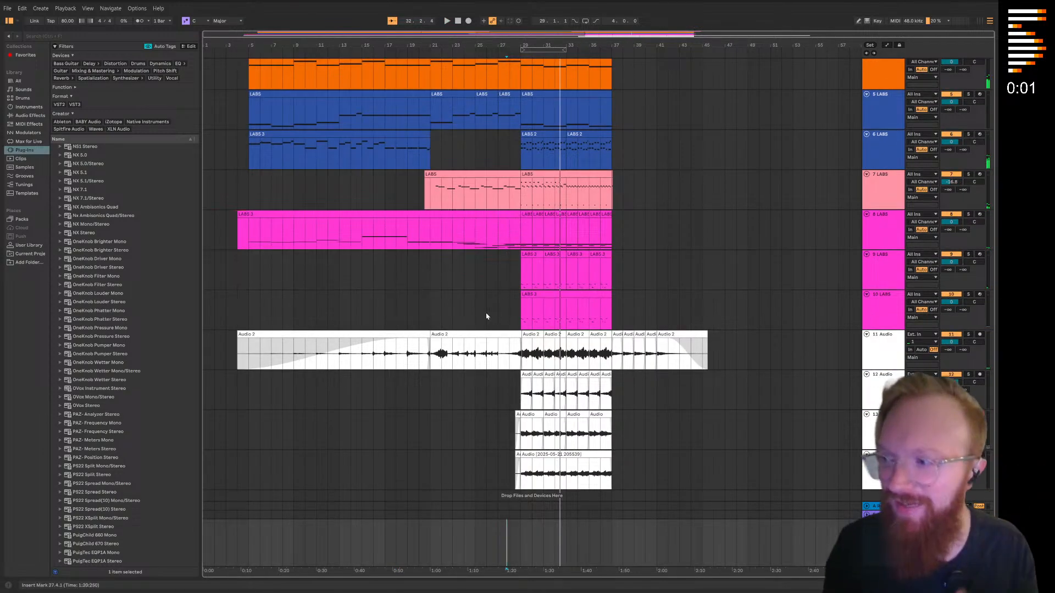
scroll(98, 209, up, 20)
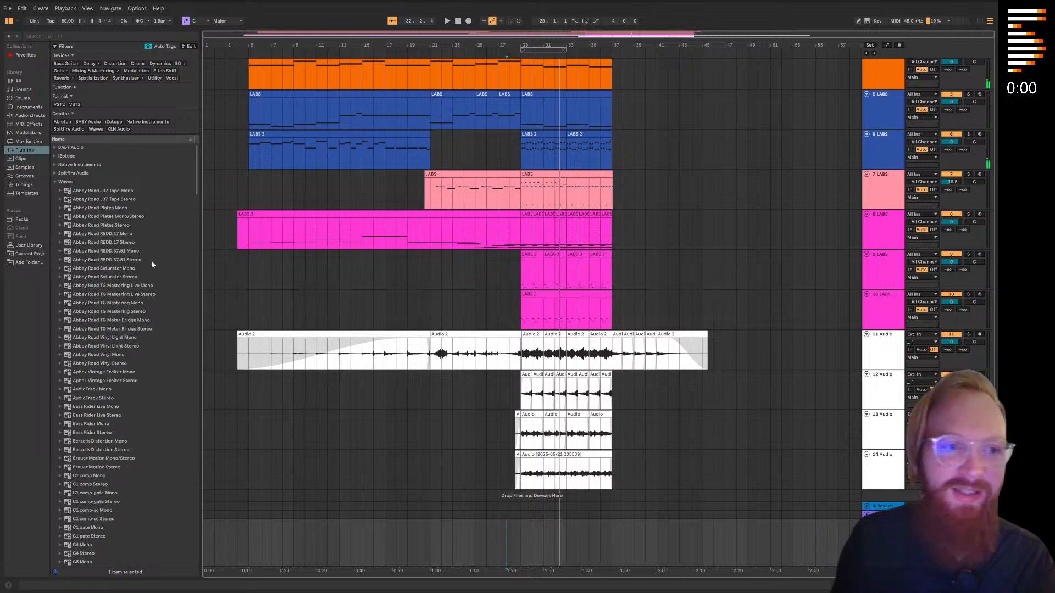
click(55, 182)
click(55, 157)
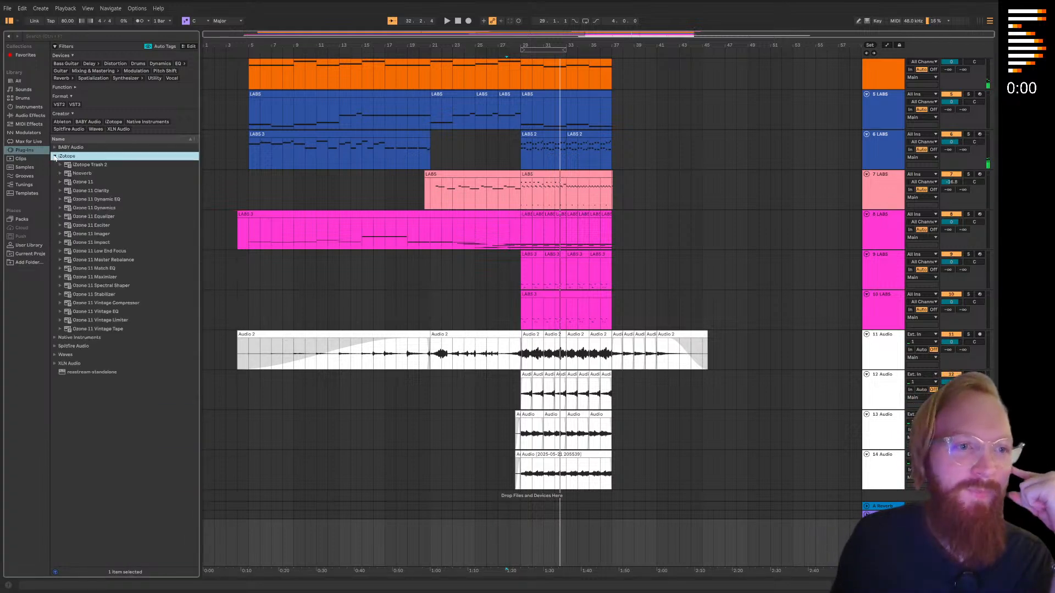
click(88, 182)
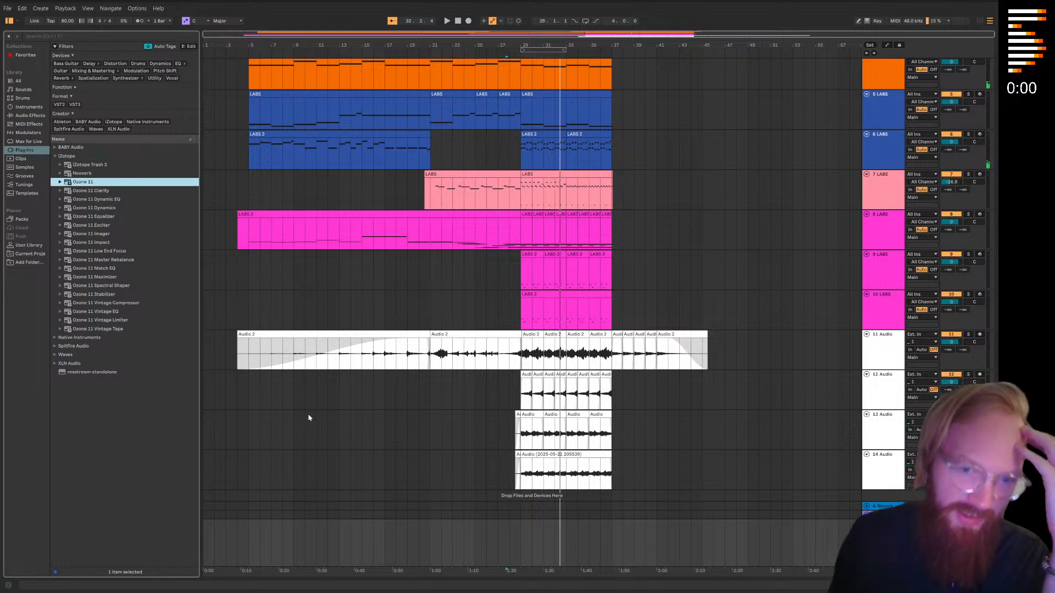
key(Return)
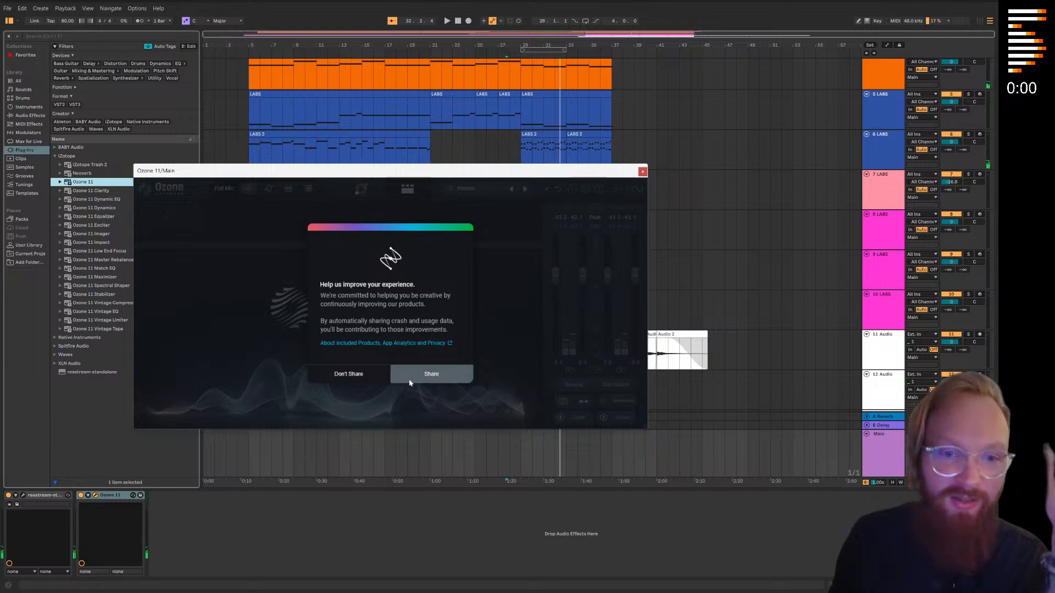
Decline Ozone's usage data sharing and load the Balanced Master preset from All Purpose Mastering
click(352, 375)
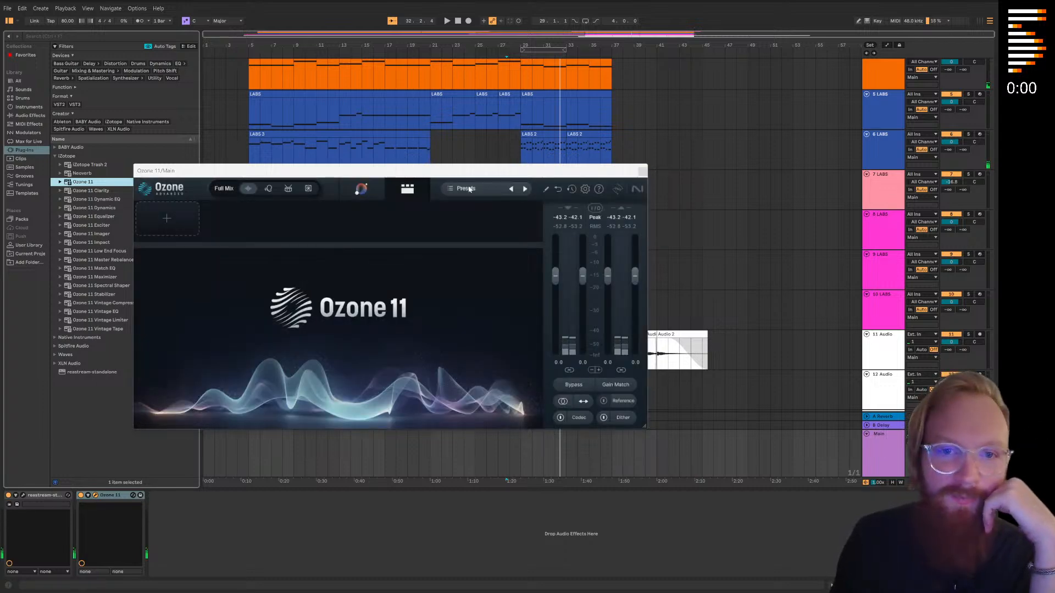
click(466, 188)
click(316, 297)
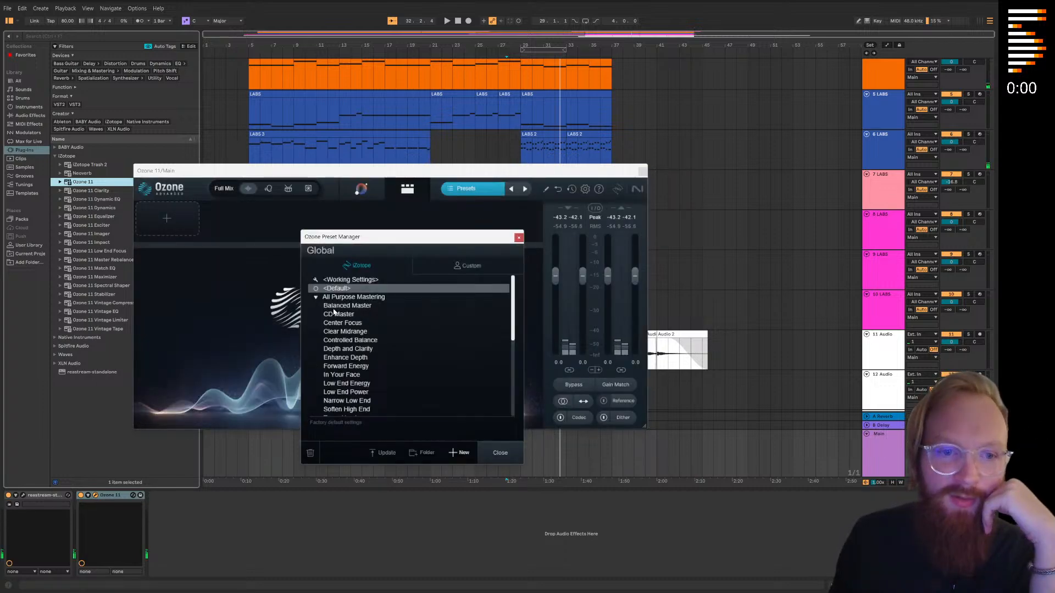
click(348, 305)
click(500, 453)
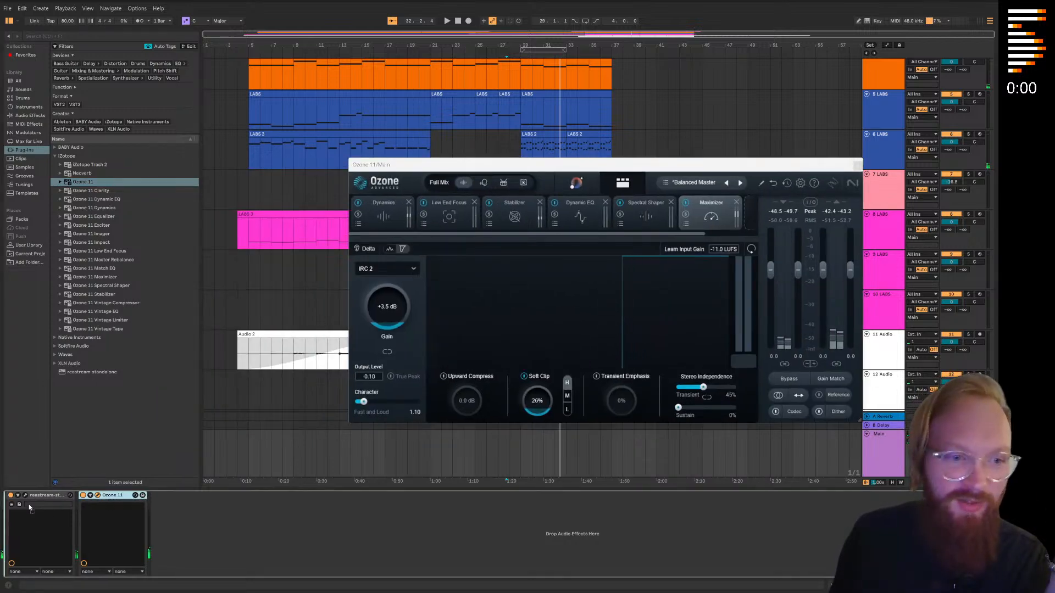
Place Ozone 11 ahead of the reastream device on the Main track and close its window
drag(104, 495, 14, 497)
drag(610, 166, 371, 228)
click(618, 226)
Select tracks 1 through 14 and lower their volumes together by 1 dB, playing the section from bar 29
scroll(824, 357, down, 5)
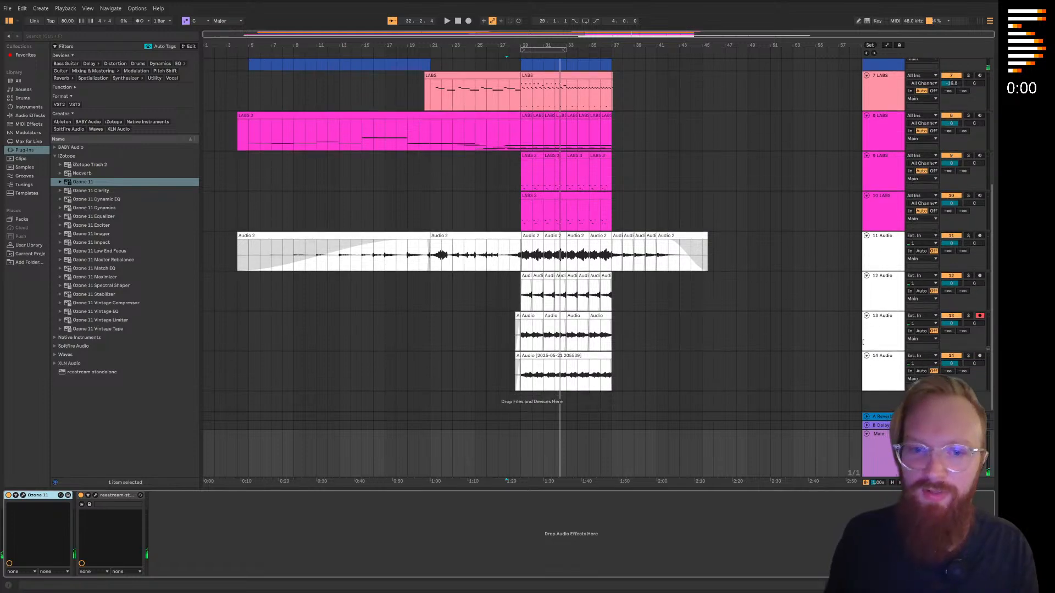
click(894, 373)
scroll(786, 280, up, 6)
shift+click(887, 93)
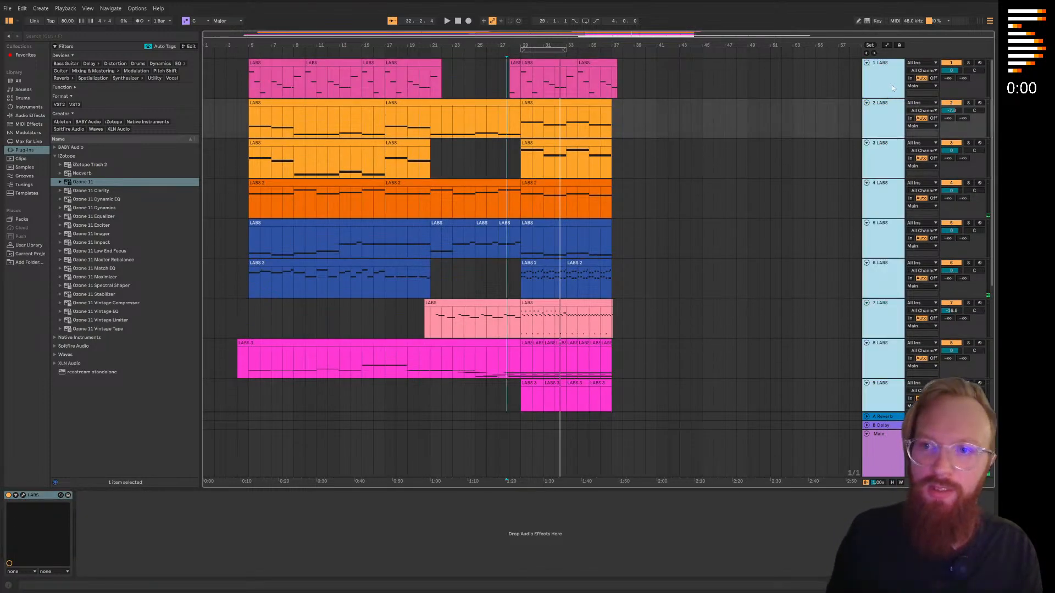
drag(951, 70, 951, 77)
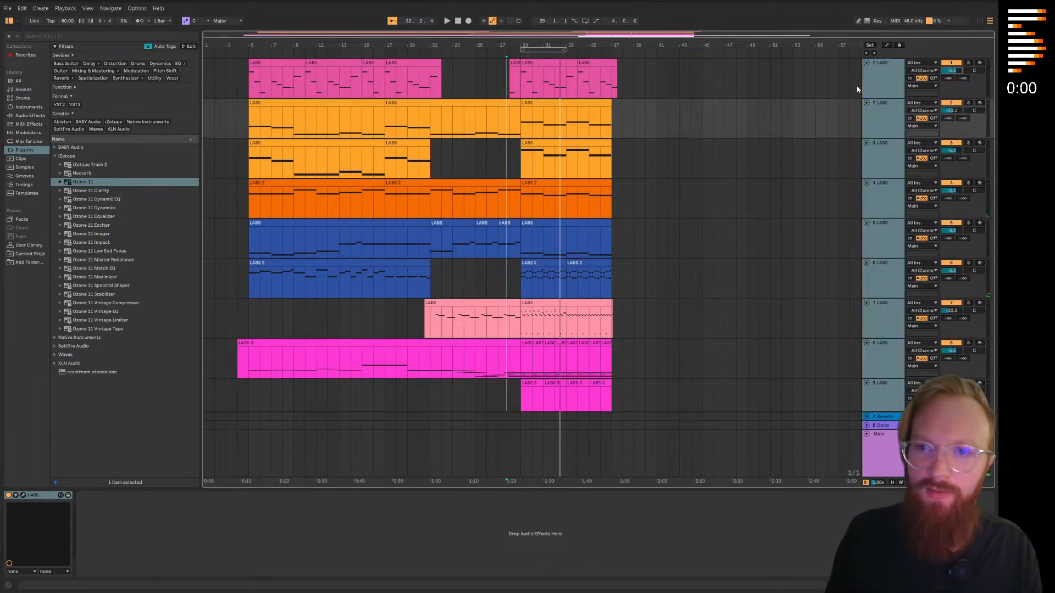
click(538, 54)
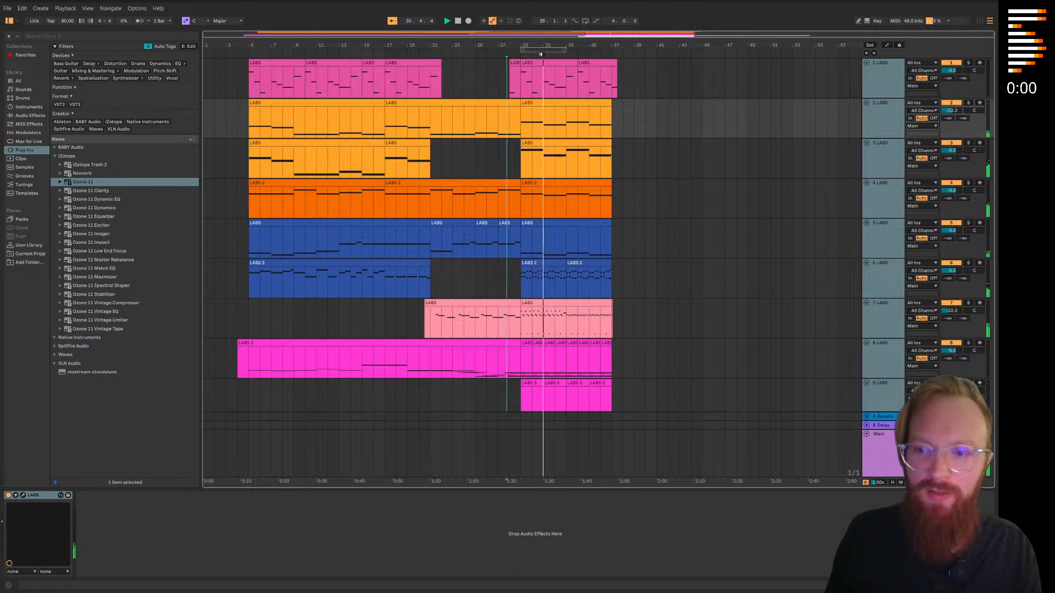
mouse_move(951, 110)
mouse_down()
mouse_move(951, 99)
mouse_move(953, 114)
mouse_up()
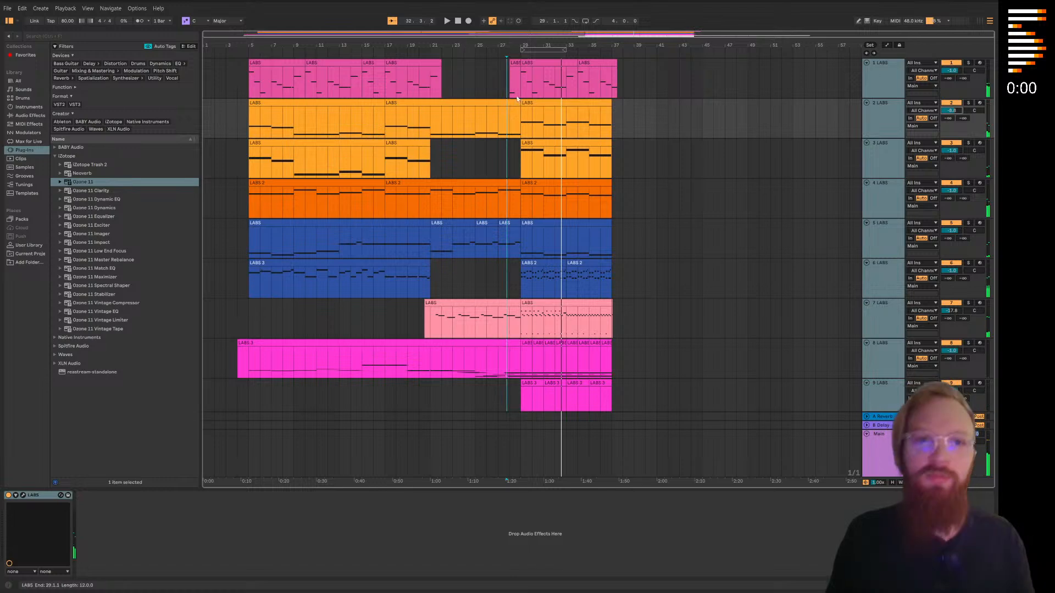
Play the arrangement from bar 4 through the fade-out after bar 37 and follow the tracks
key(space)
click(236, 159)
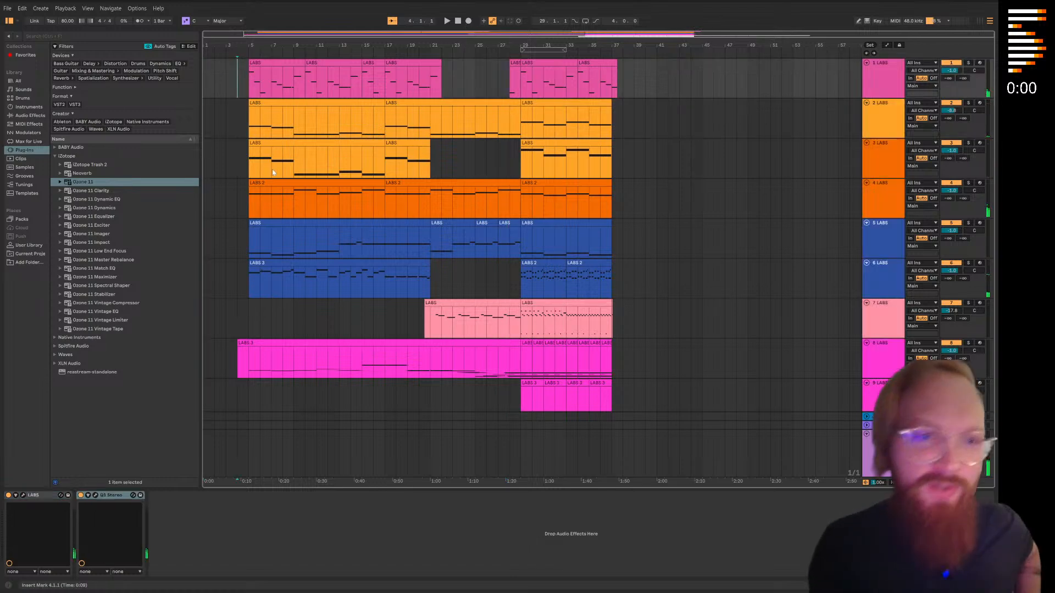
scroll(259, 224, down, 4)
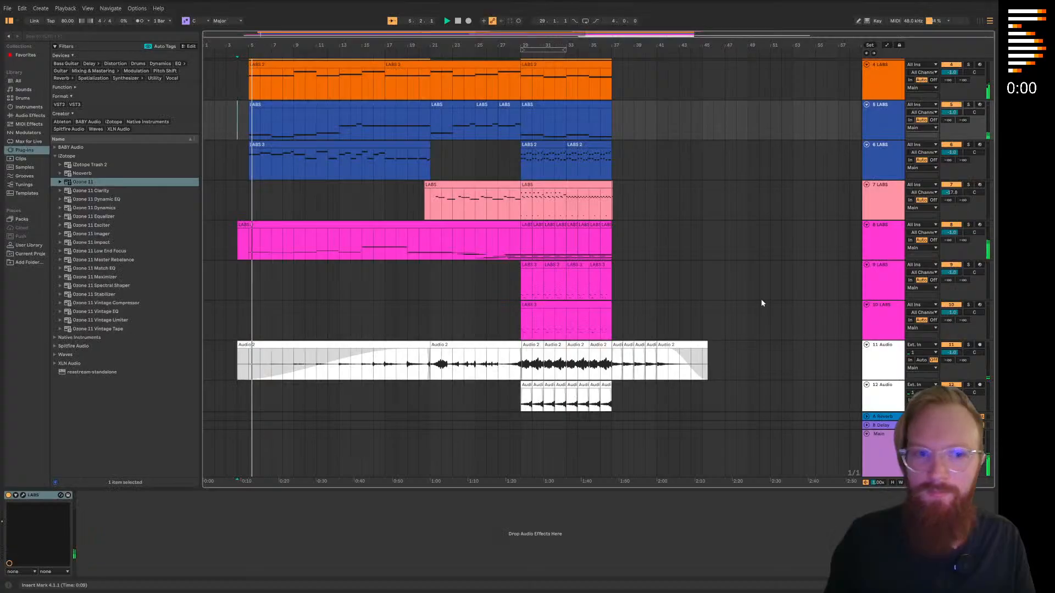
scroll(546, 169, up, 8)
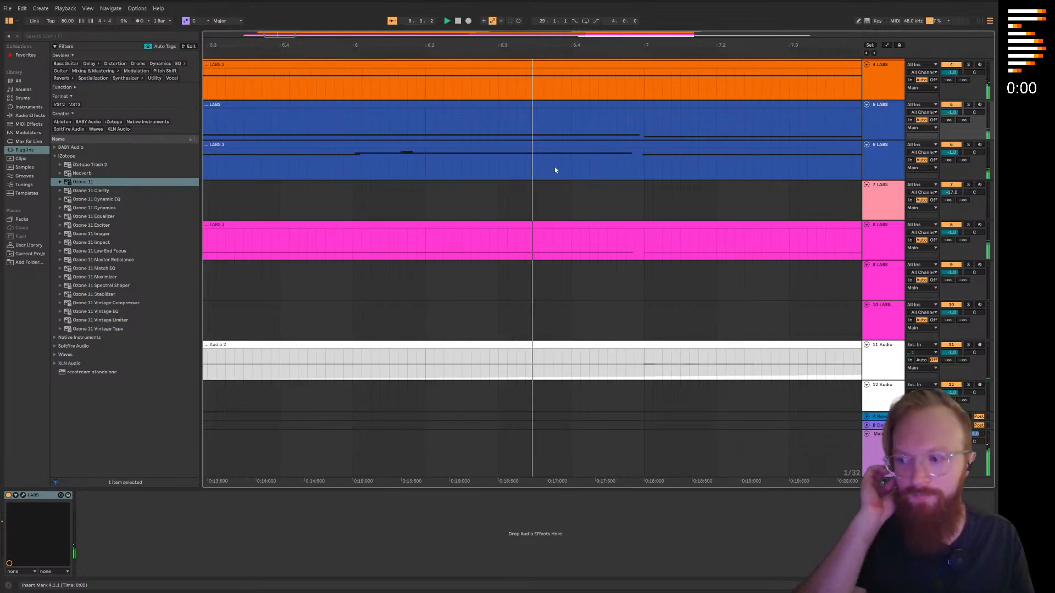
scroll(561, 236, down, 3)
scroll(562, 235, up, 4)
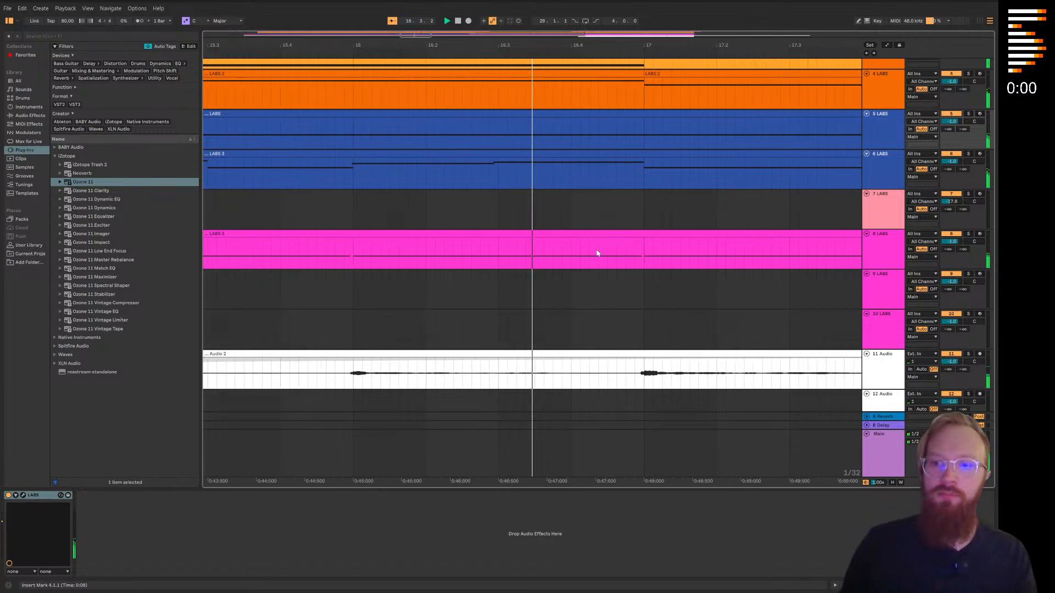
scroll(597, 250, up, 2)
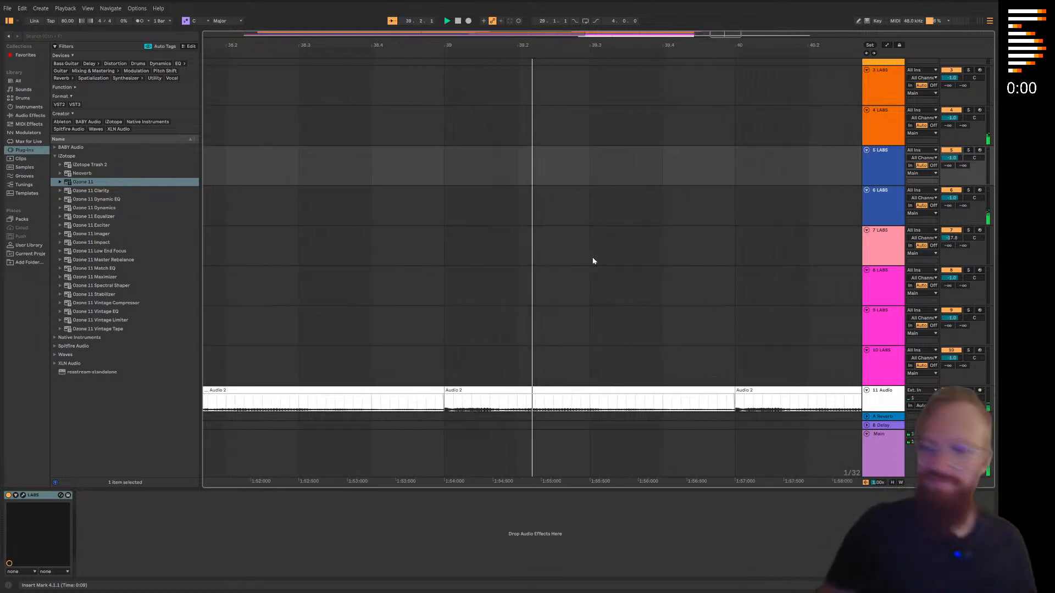
scroll(522, 251, down, 5)
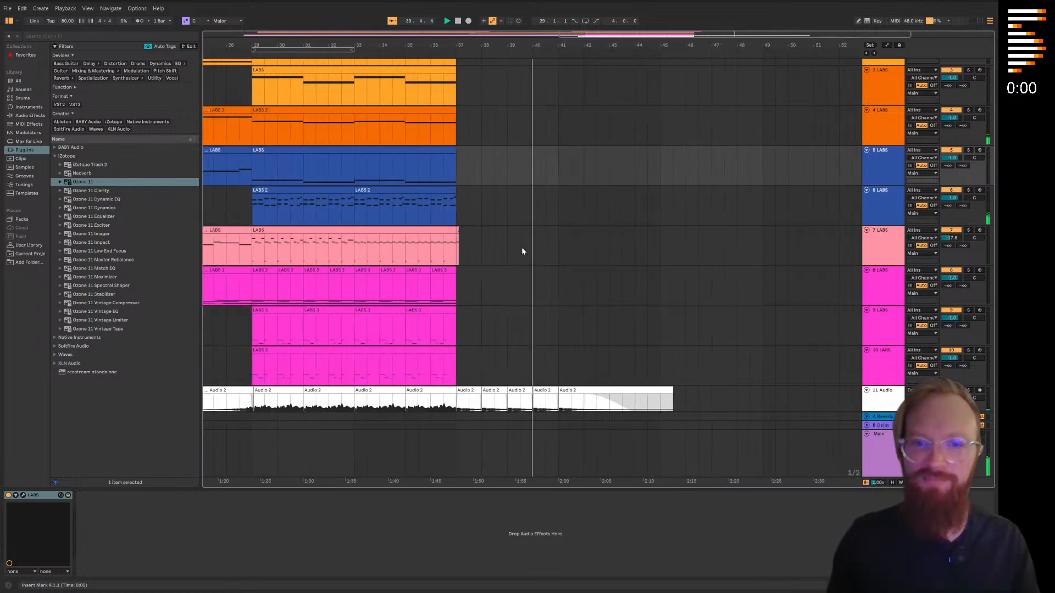